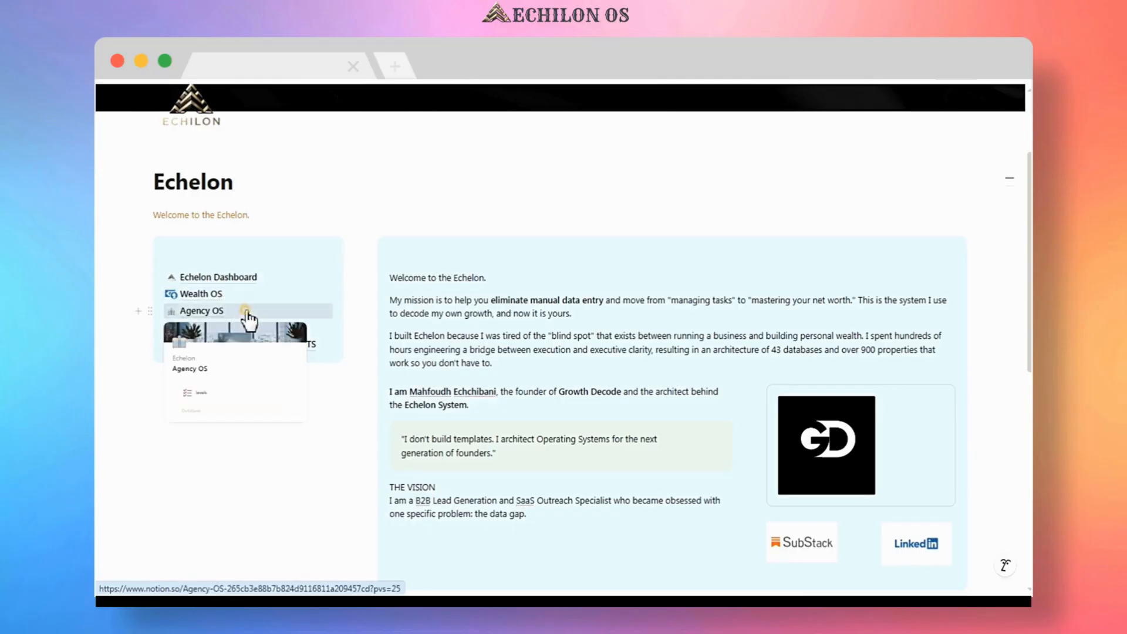
Open the Agency OS page and read through its overview of the executive, tactical and operations layers.
{"action": "left_click", "coordinate": [248, 317]}
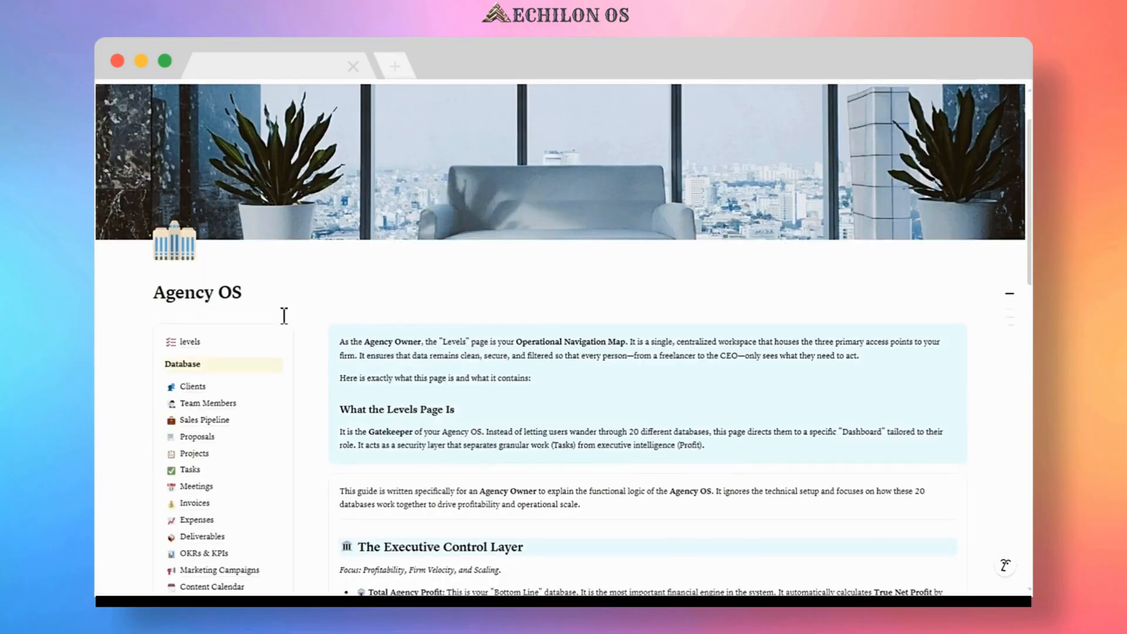
{"action": "scroll", "coordinate": [284, 320], "scroll_direction": "down", "scroll_amount": 3}
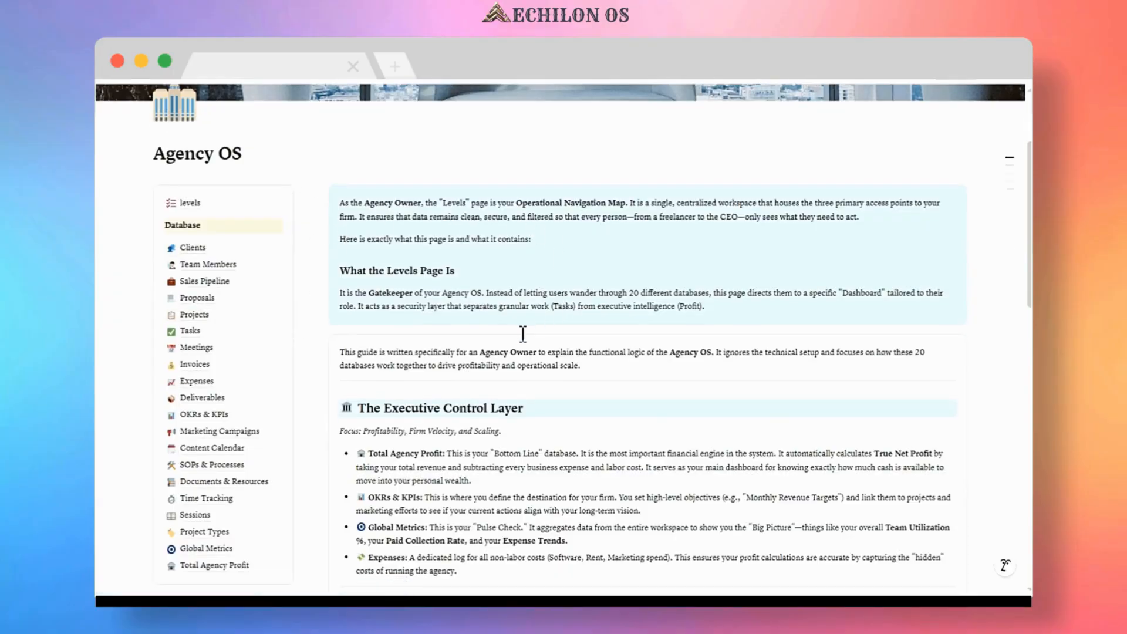
{"action": "scroll", "coordinate": [522, 334], "scroll_direction": "down", "scroll_amount": 4}
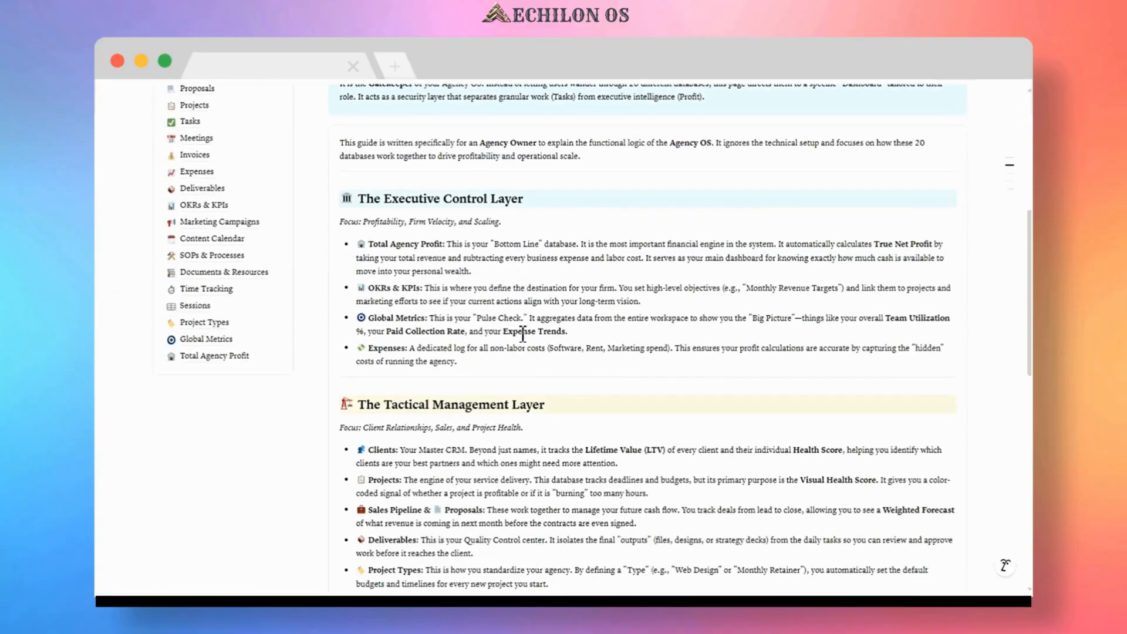
{"action": "scroll", "coordinate": [523, 334], "scroll_direction": "down", "scroll_amount": 4}
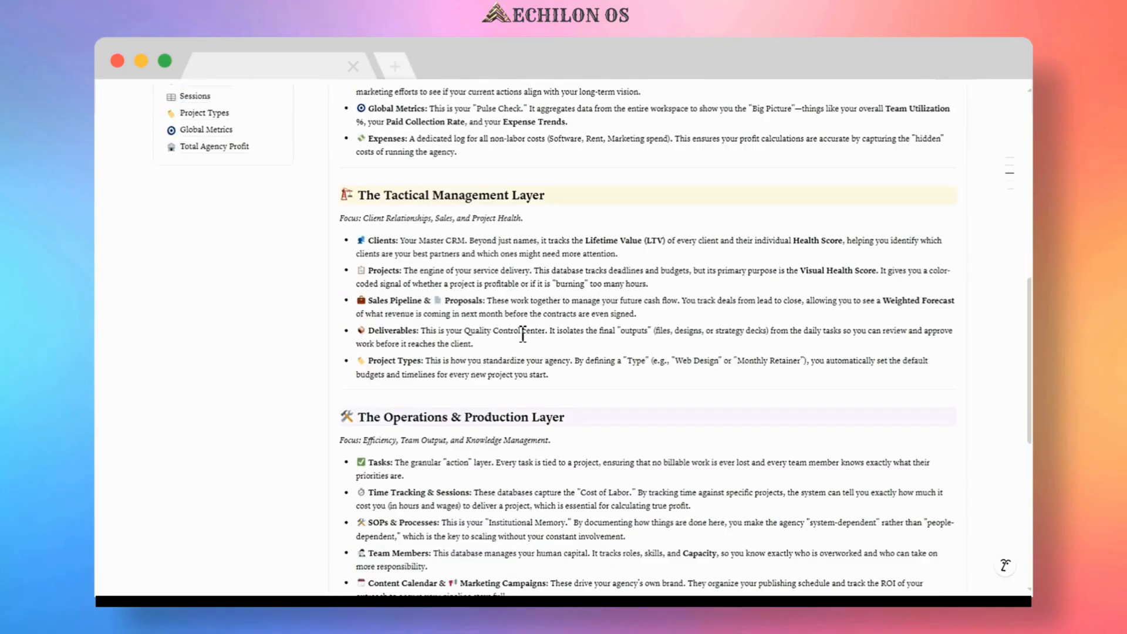
{"action": "scroll", "coordinate": [522, 334], "scroll_direction": "down", "scroll_amount": 4}
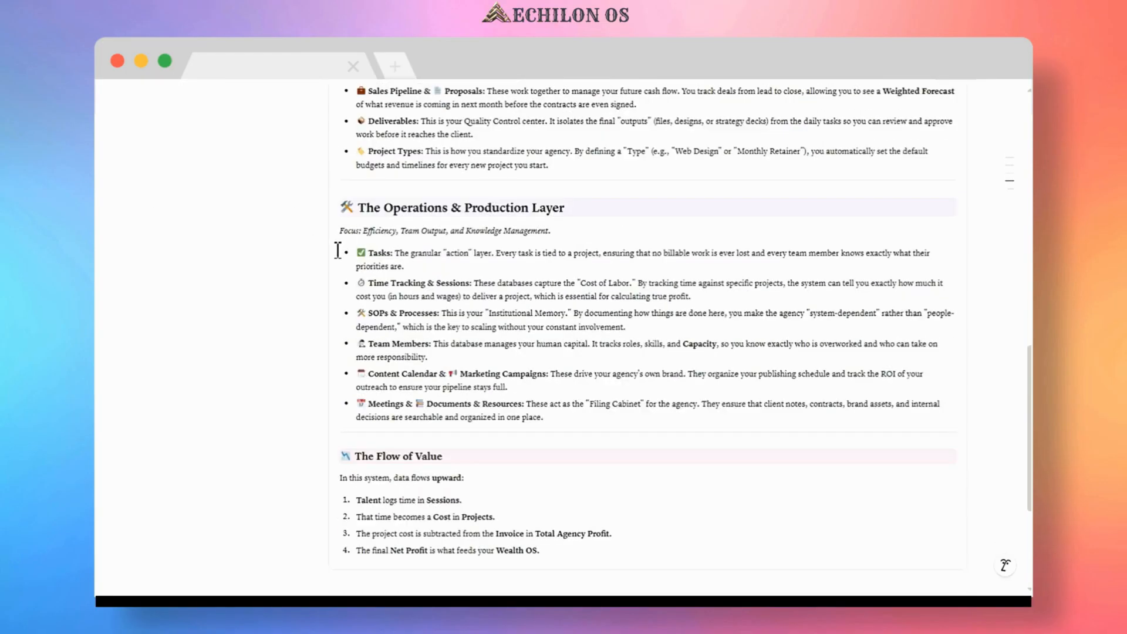
{"action": "scroll", "coordinate": [349, 326], "scroll_direction": "down", "scroll_amount": 3}
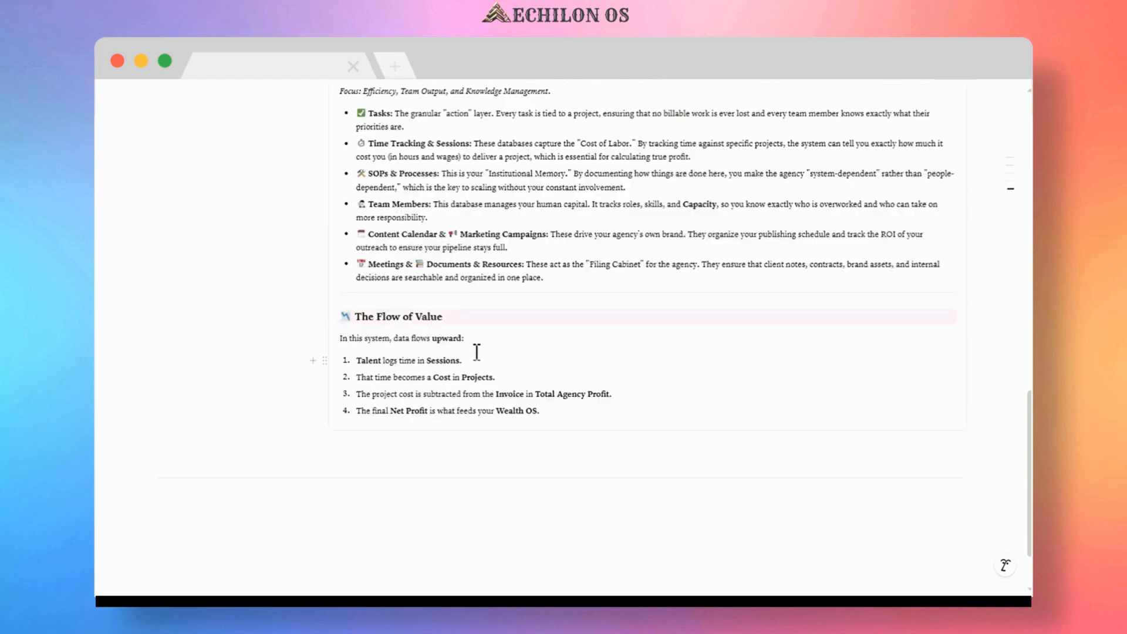
{"action": "scroll", "coordinate": [315, 343], "scroll_direction": "up", "scroll_amount": 4}
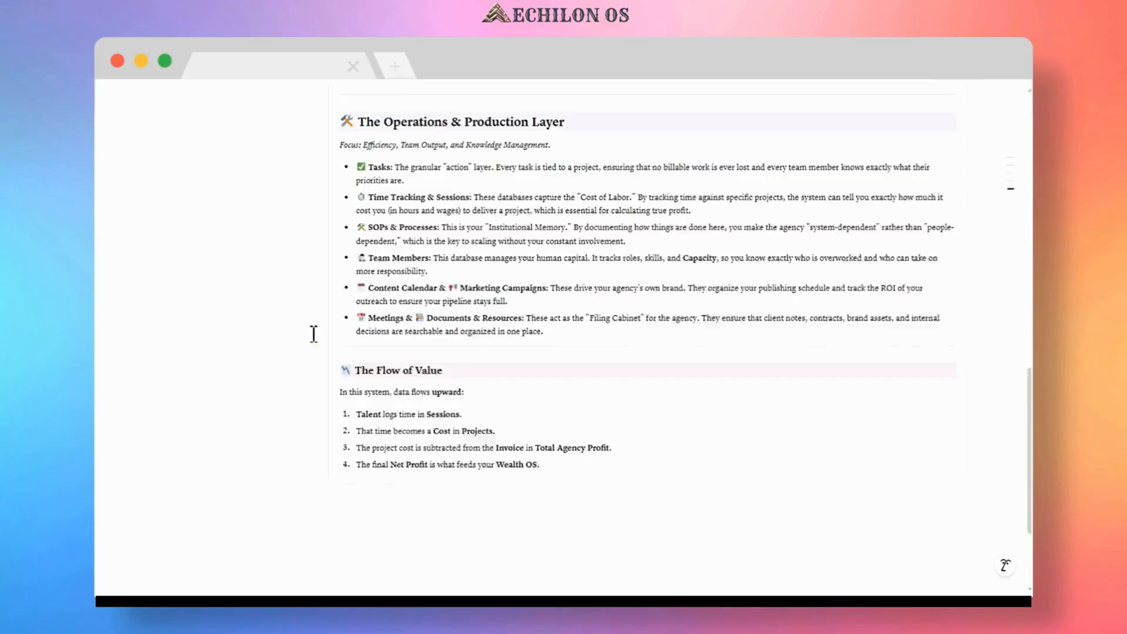
{"action": "scroll", "coordinate": [314, 334], "scroll_direction": "up", "scroll_amount": 8}
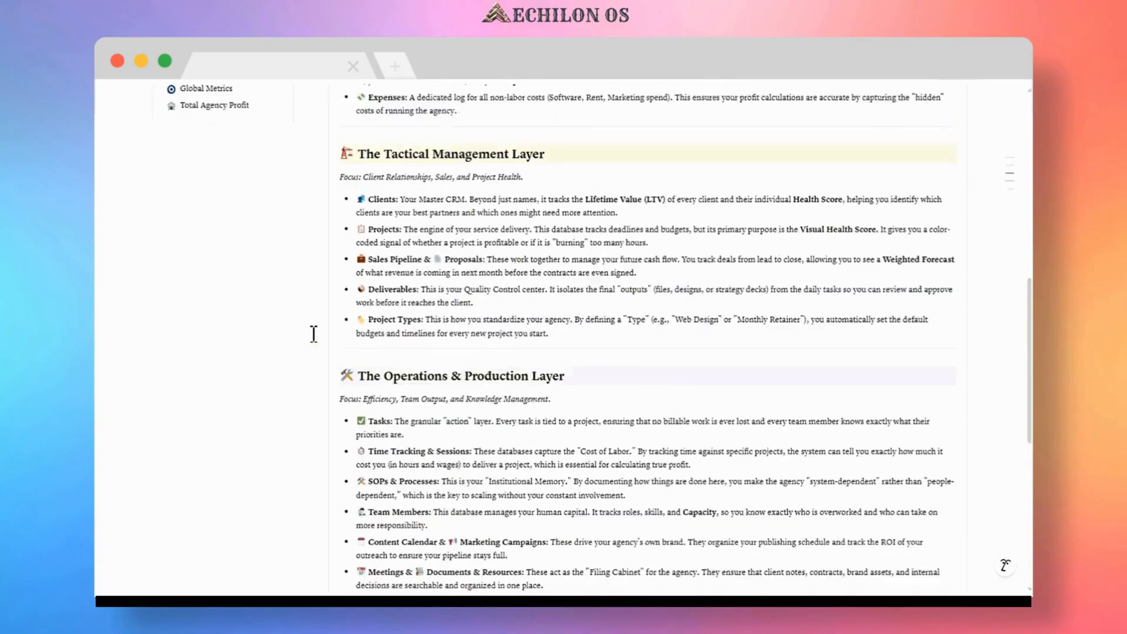
{"action": "scroll", "coordinate": [314, 334], "scroll_direction": "up", "scroll_amount": 1}
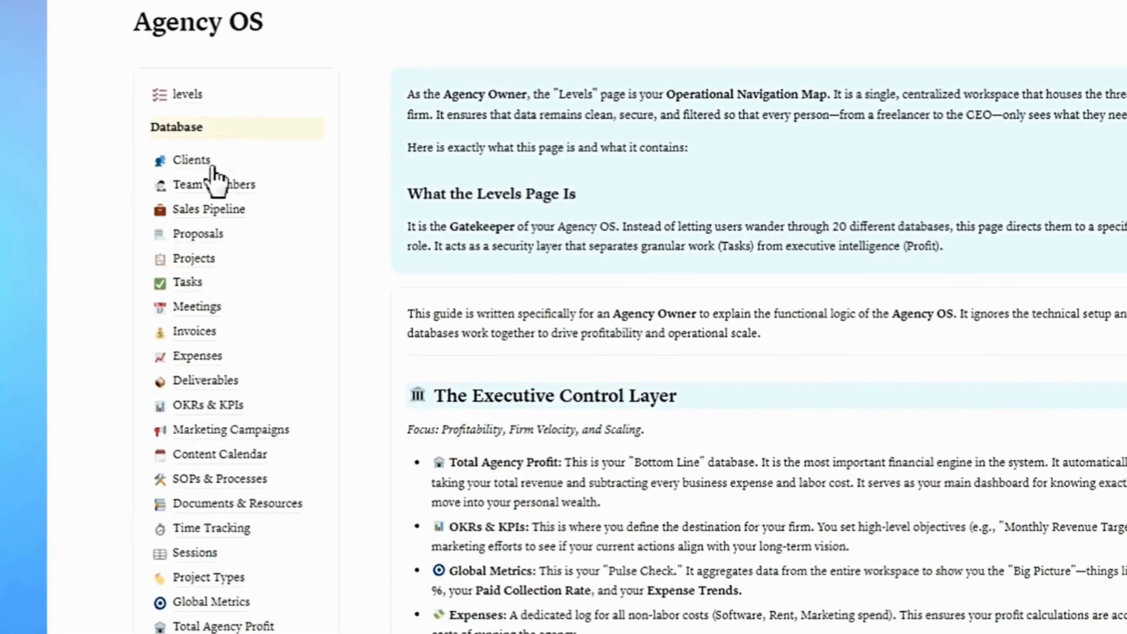
Examine the list of databases linked in the Agency OS navigation panel.
{"action": "mouse_move", "coordinate": [305, 200]}
{"action": "mouse_move", "coordinate": [304, 252]}
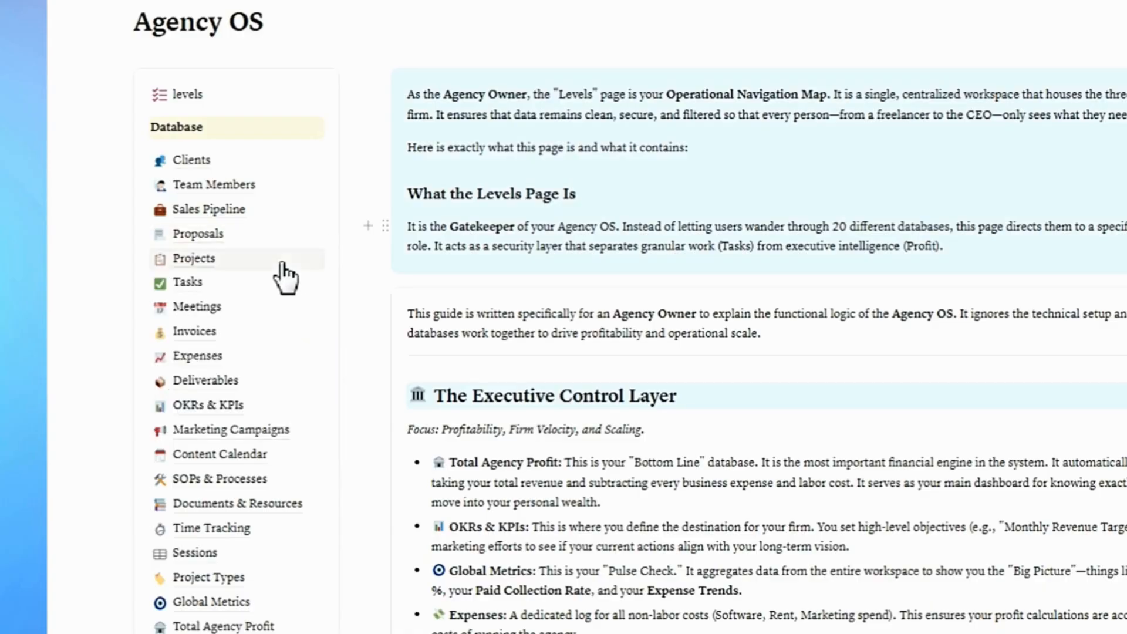
{"action": "mouse_move", "coordinate": [282, 267]}
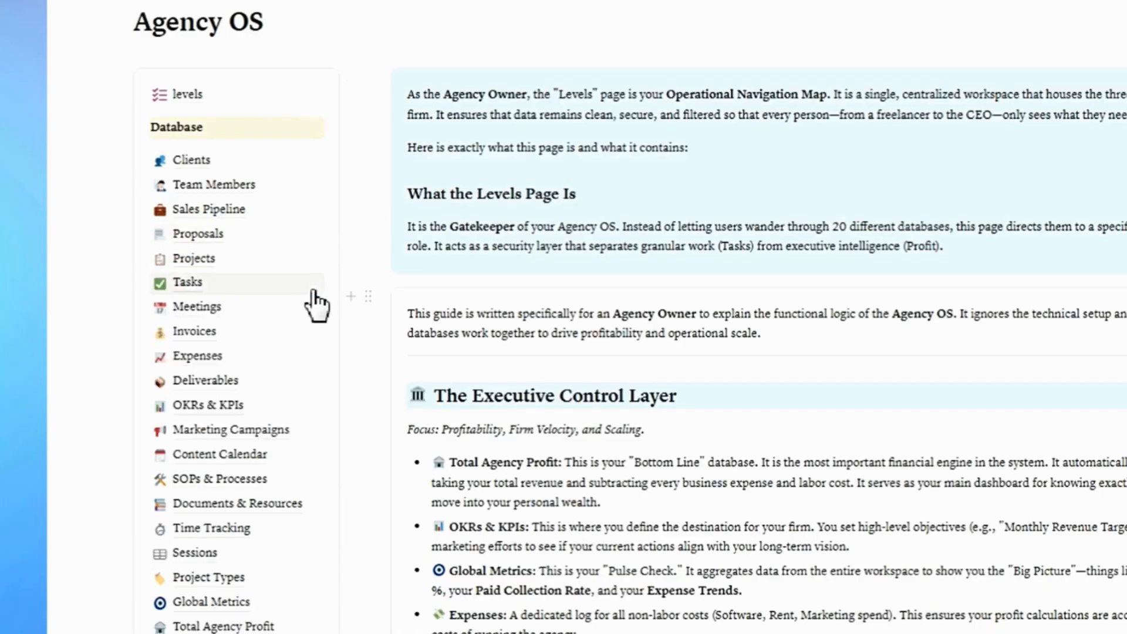
{"action": "mouse_move", "coordinate": [313, 289]}
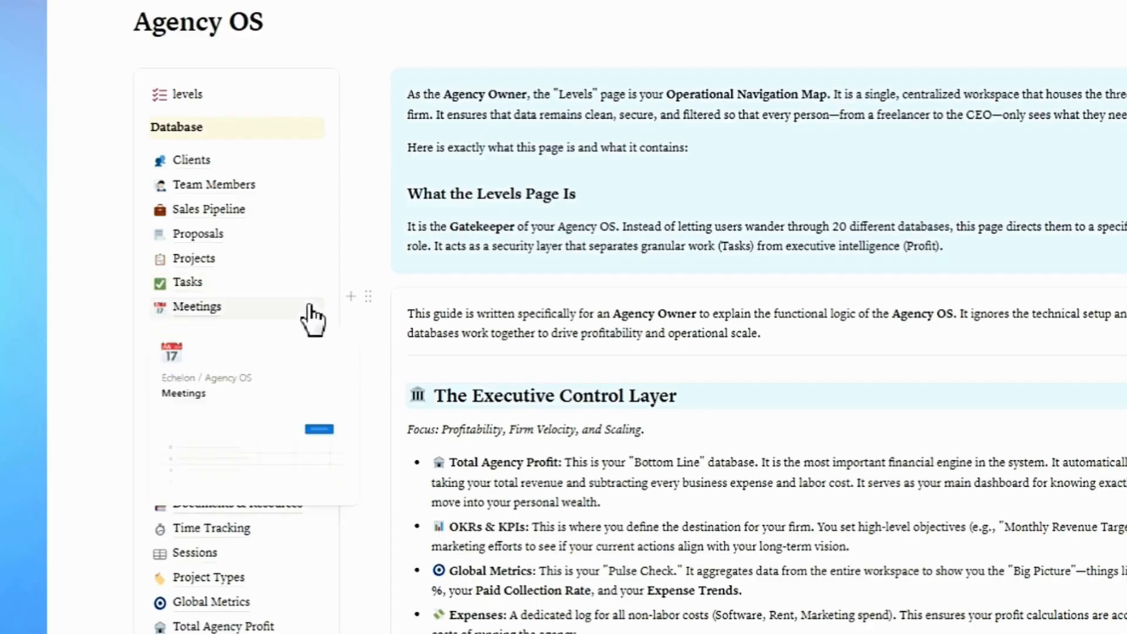
{"action": "mouse_move", "coordinate": [298, 339]}
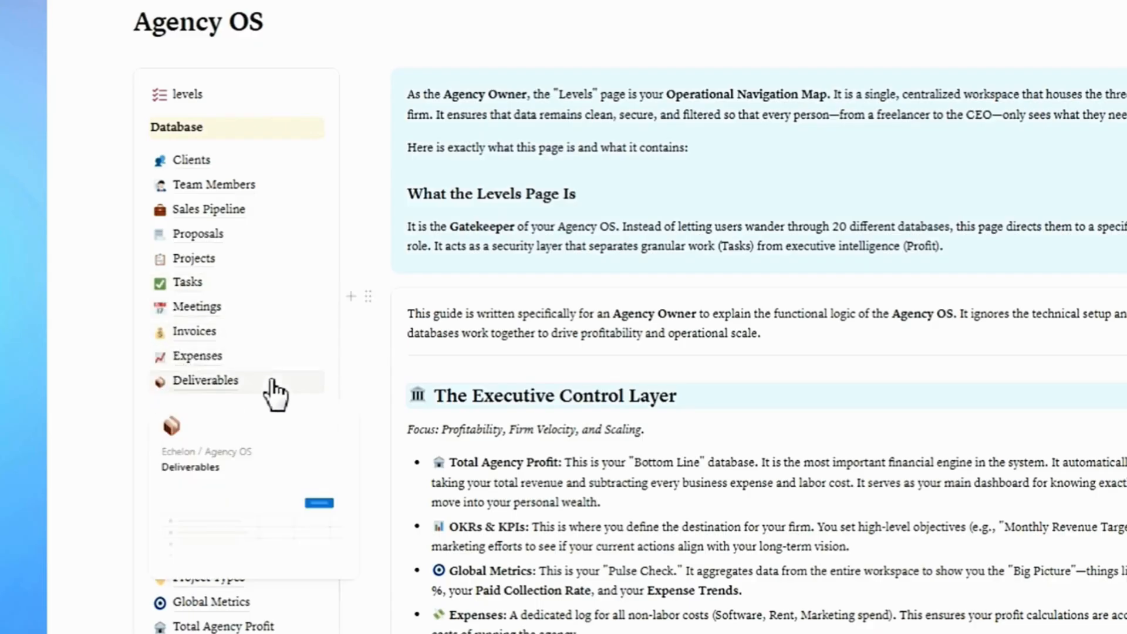
{"action": "mouse_move", "coordinate": [277, 432]}
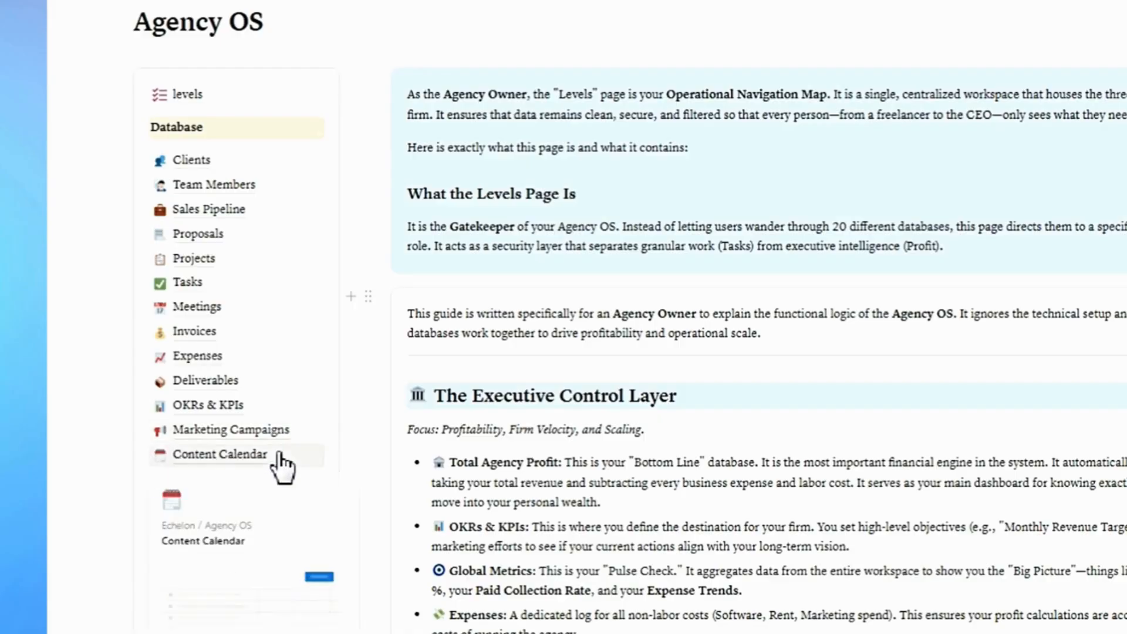
{"action": "mouse_move", "coordinate": [275, 525]}
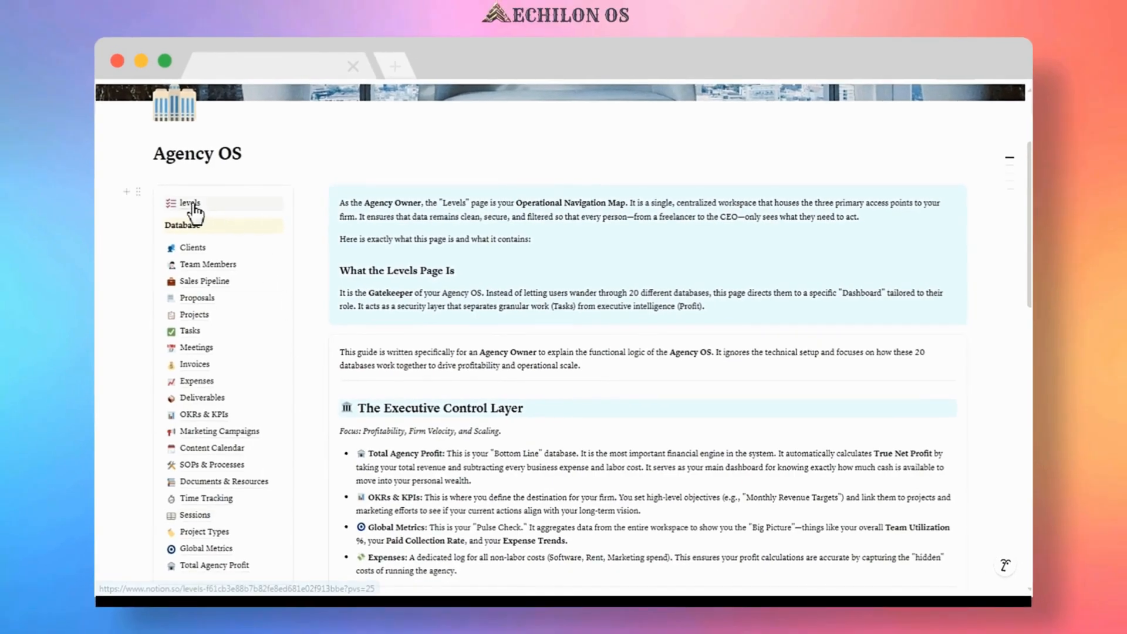
Open the levels page and read the access level and privilege descriptions.
{"action": "left_click", "coordinate": [189, 204]}
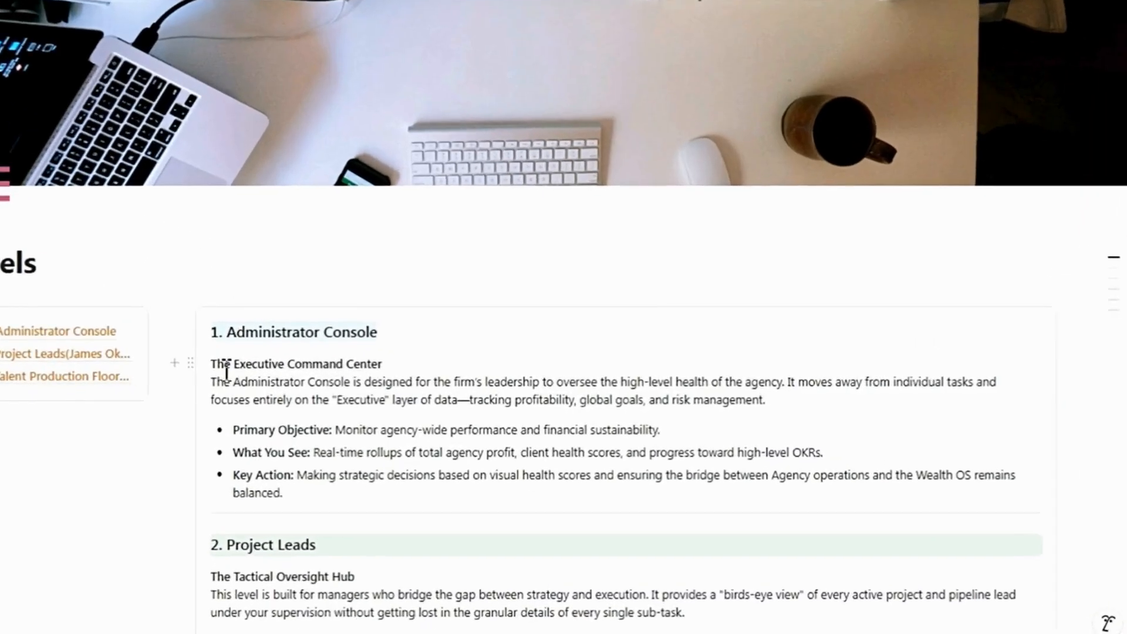
{"action": "scroll", "coordinate": [227, 378], "scroll_direction": "down", "scroll_amount": 6}
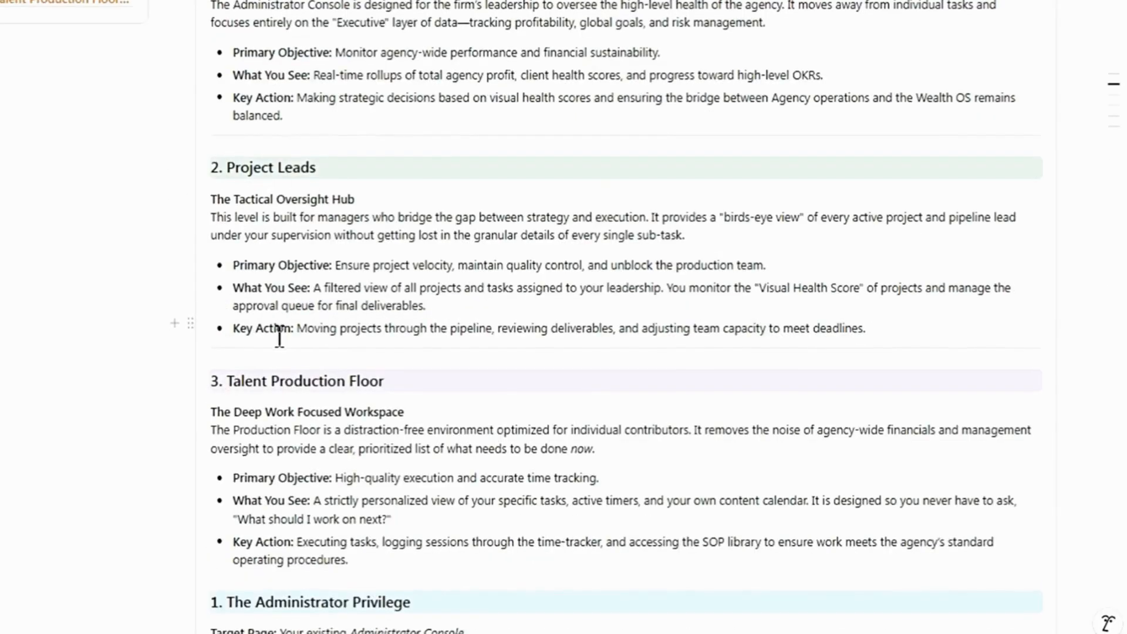
{"action": "scroll", "coordinate": [279, 323], "scroll_direction": "down", "scroll_amount": 3}
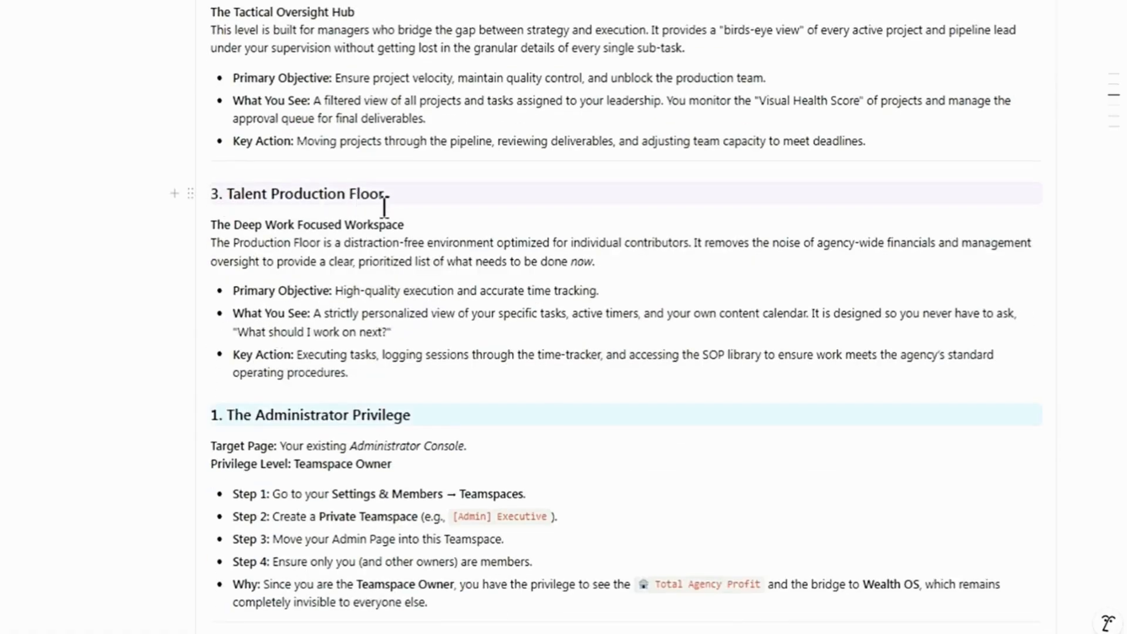
{"action": "scroll", "coordinate": [306, 347], "scroll_direction": "down", "scroll_amount": 5}
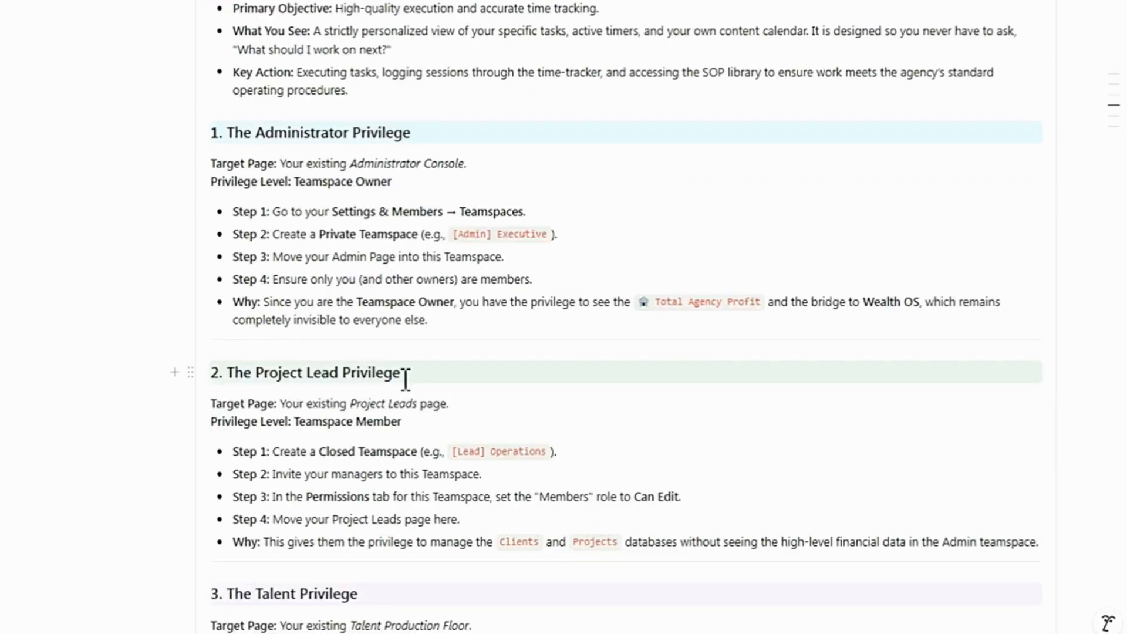
{"action": "scroll", "coordinate": [405, 379], "scroll_direction": "down", "scroll_amount": 2}
{"action": "scroll", "coordinate": [372, 329], "scroll_direction": "down", "scroll_amount": 5}
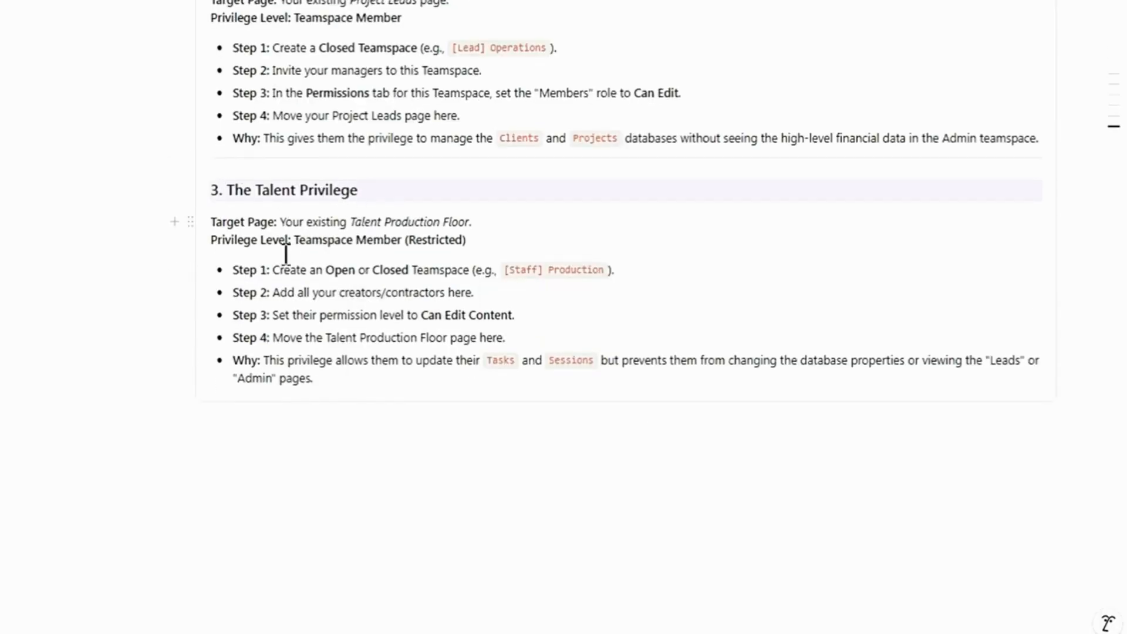
{"action": "scroll", "coordinate": [152, 244], "scroll_direction": "up", "scroll_amount": 5}
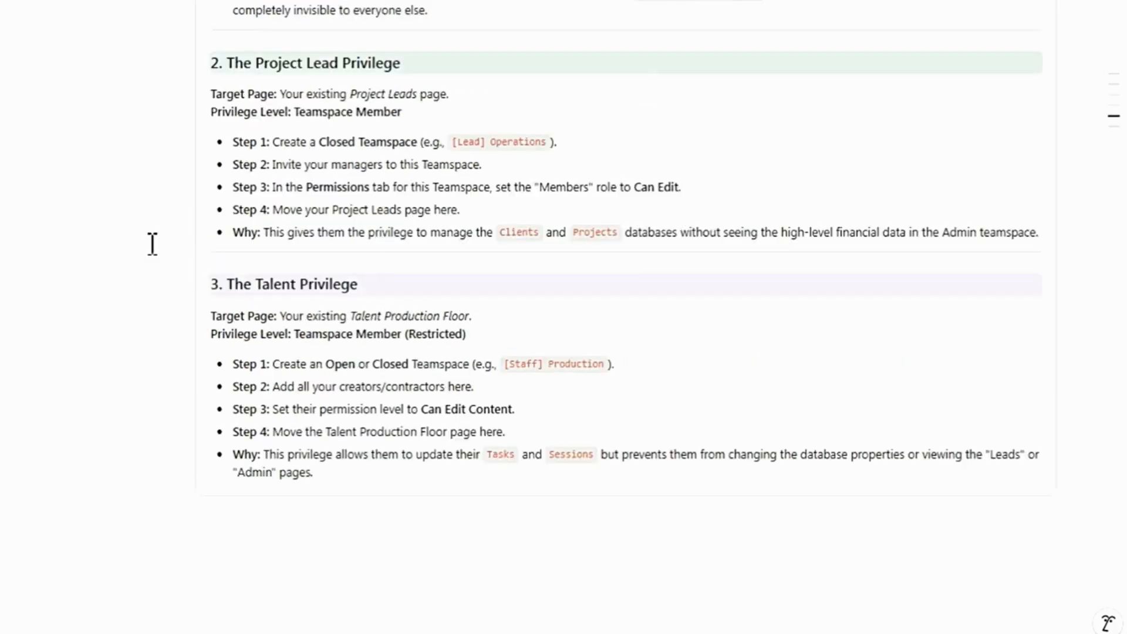
{"action": "scroll", "coordinate": [153, 245], "scroll_direction": "up", "scroll_amount": 13}
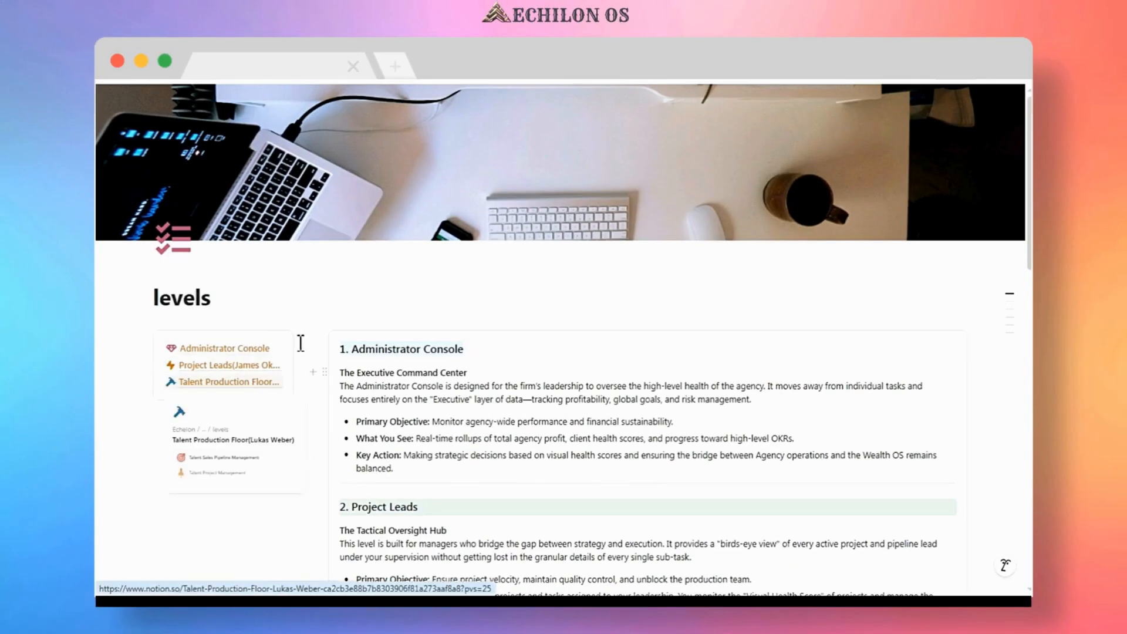
Return to the Echelon home page and open the Echelon Dashboard.
{"action": "left_click", "coordinate": [188, 72]}
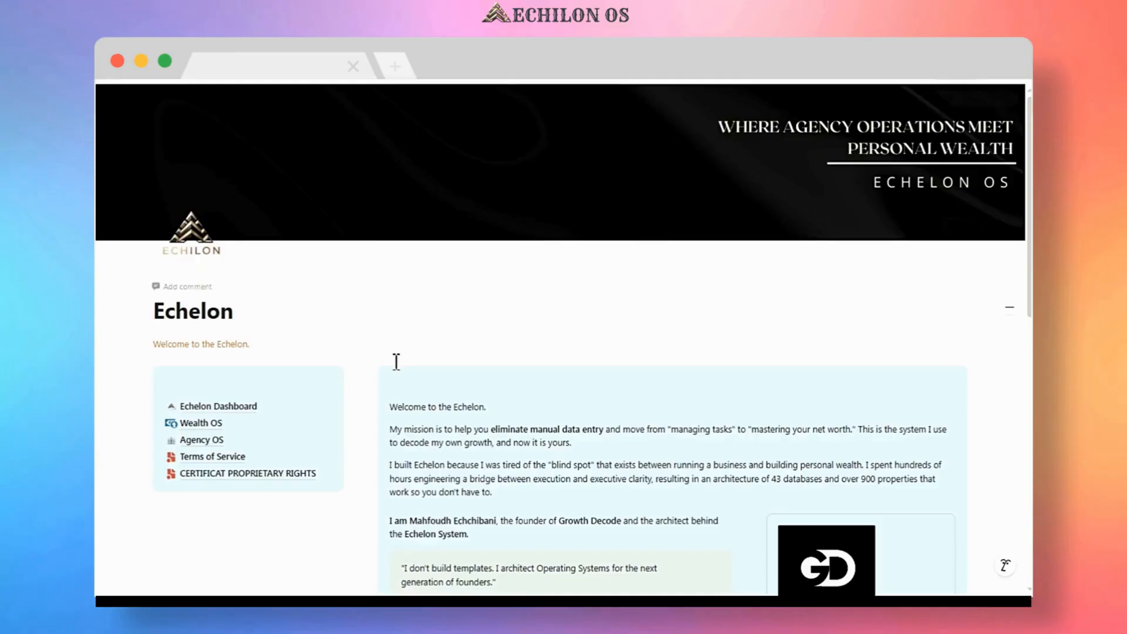
{"action": "scroll", "coordinate": [397, 362], "scroll_direction": "down", "scroll_amount": 1}
{"action": "scroll", "coordinate": [397, 362], "scroll_direction": "down", "scroll_amount": 2}
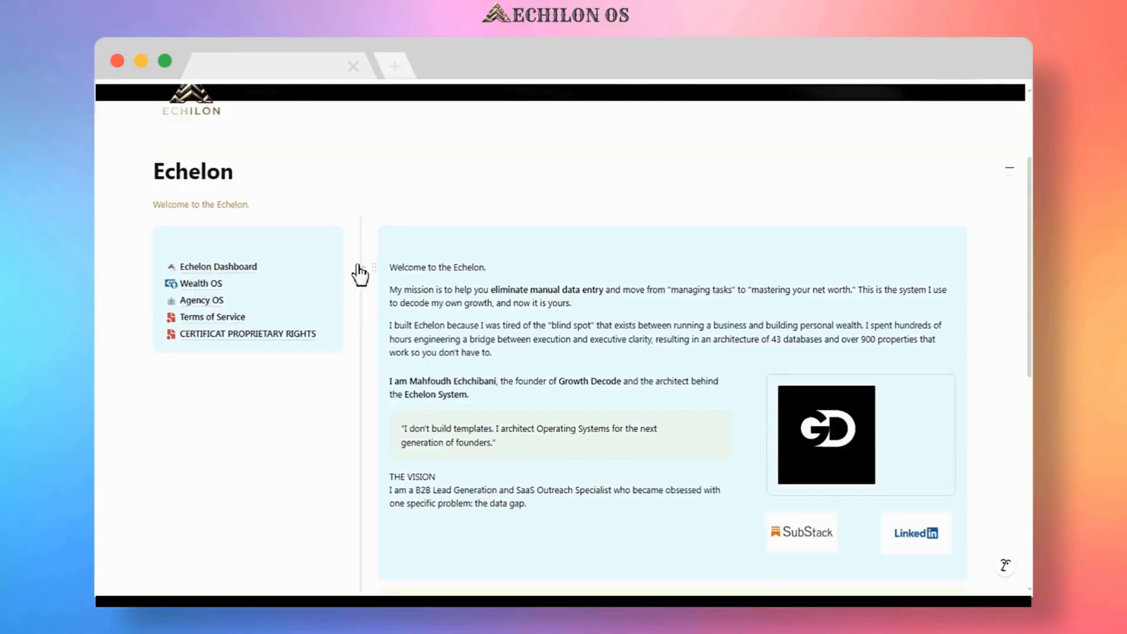
{"action": "left_click", "coordinate": [228, 274]}
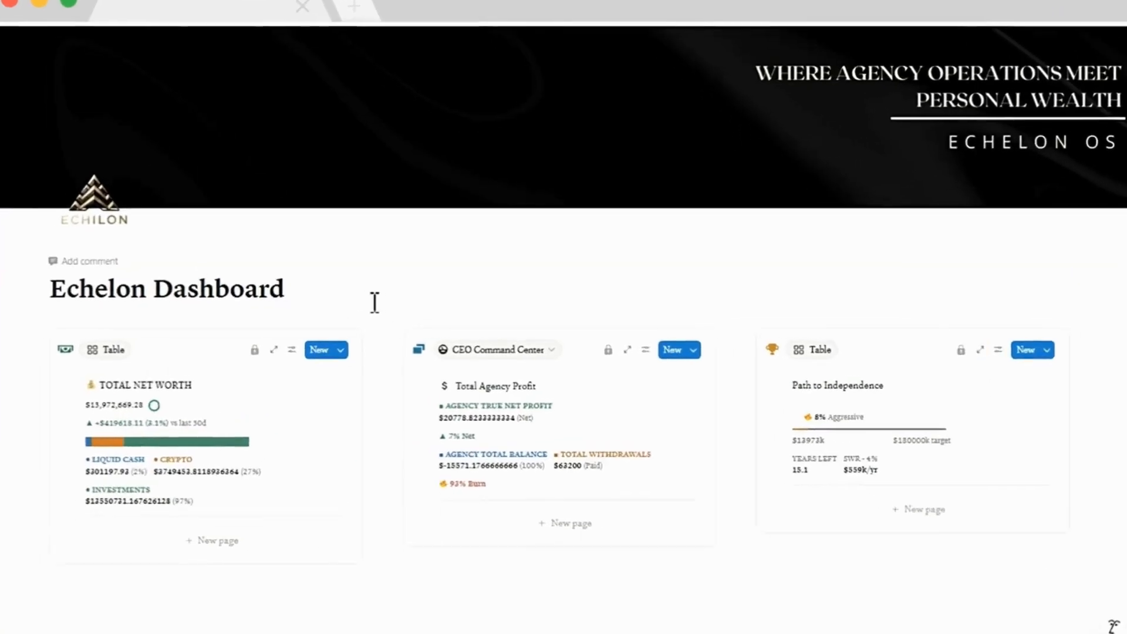
Scroll through the dashboard's net worth, agency profit and wealth dashboard sections.
{"action": "scroll", "coordinate": [410, 305], "scroll_direction": "down", "scroll_amount": 1}
{"action": "scroll", "coordinate": [366, 301], "scroll_direction": "down", "scroll_amount": 2}
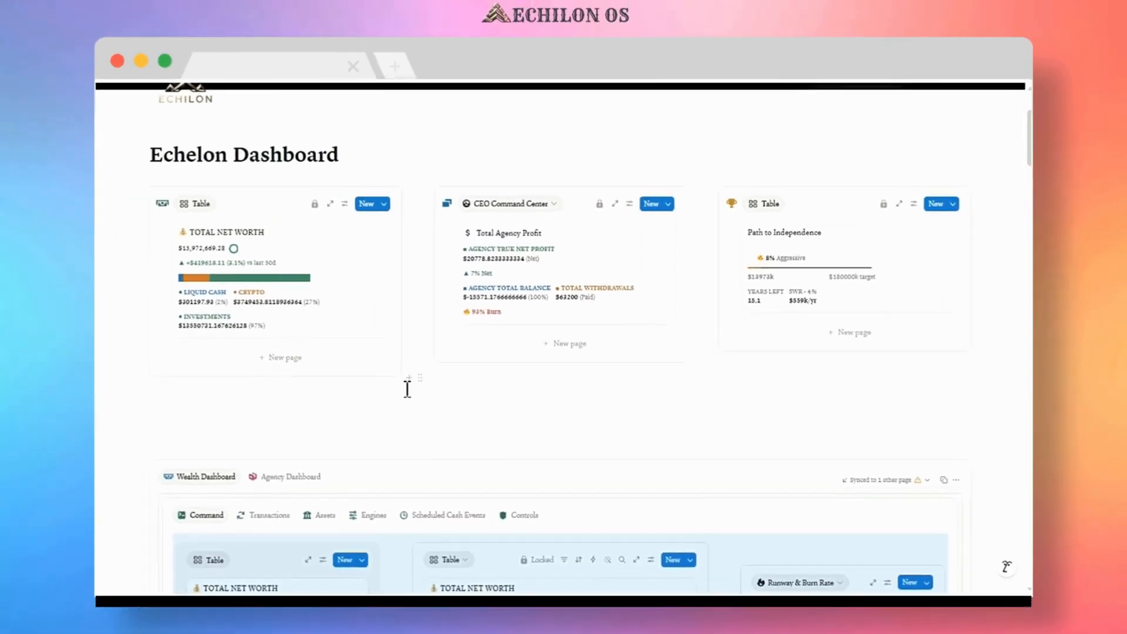
{"action": "scroll", "coordinate": [390, 387], "scroll_direction": "down", "scroll_amount": 3}
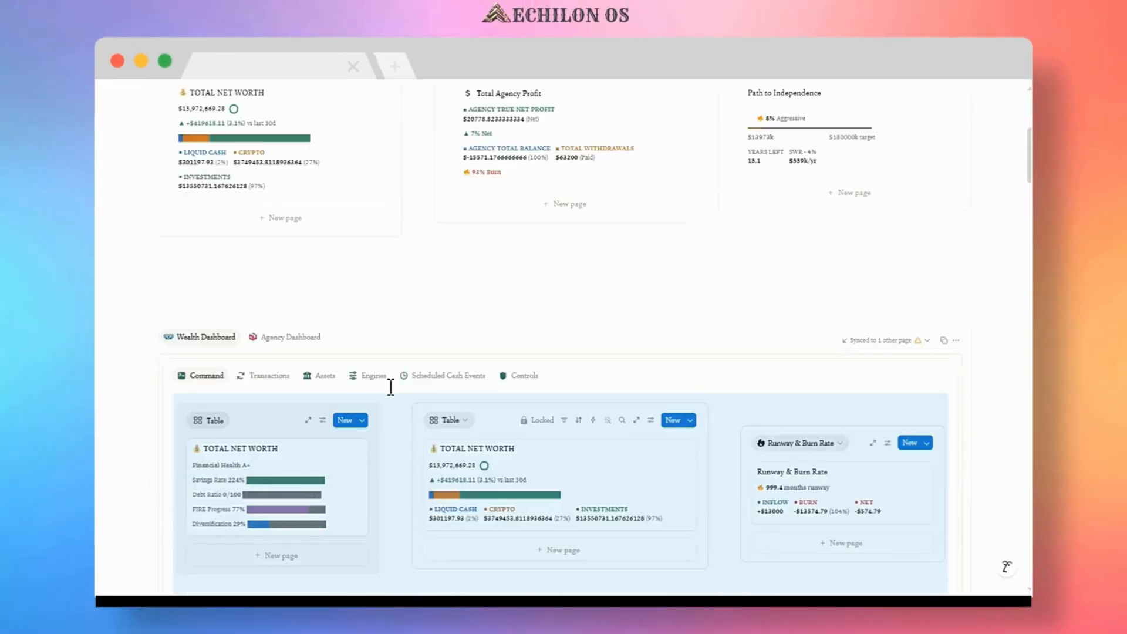
{"action": "scroll", "coordinate": [390, 388], "scroll_direction": "down", "scroll_amount": 2}
{"action": "scroll", "coordinate": [388, 386], "scroll_direction": "down", "scroll_amount": 2}
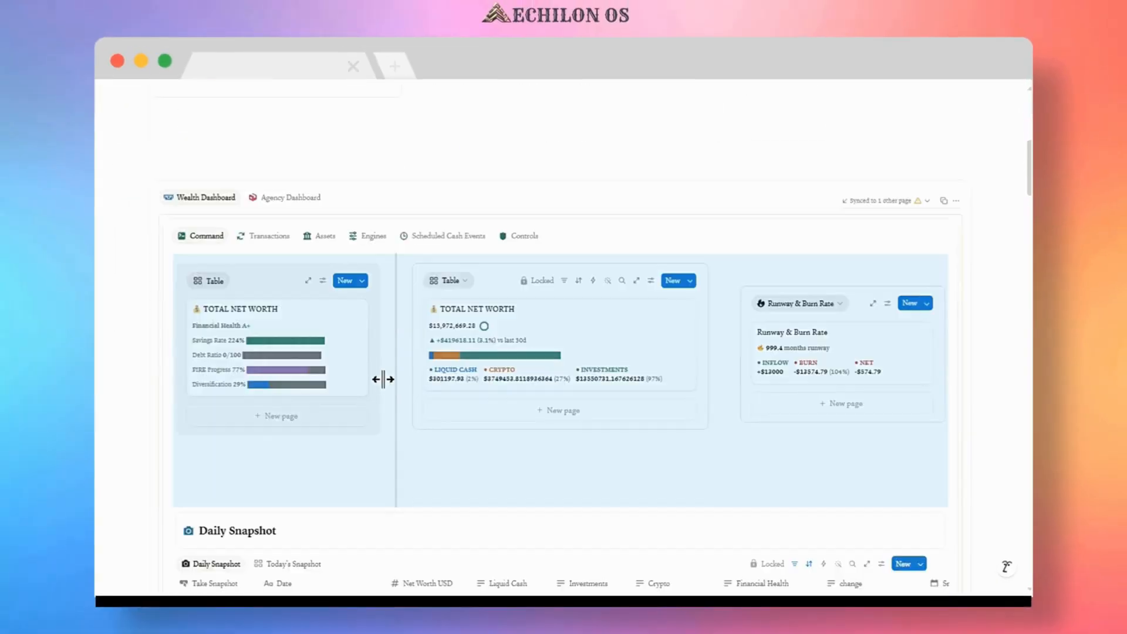
{"action": "left_click", "coordinate": [398, 170]}
{"action": "left_click", "coordinate": [398, 170]}
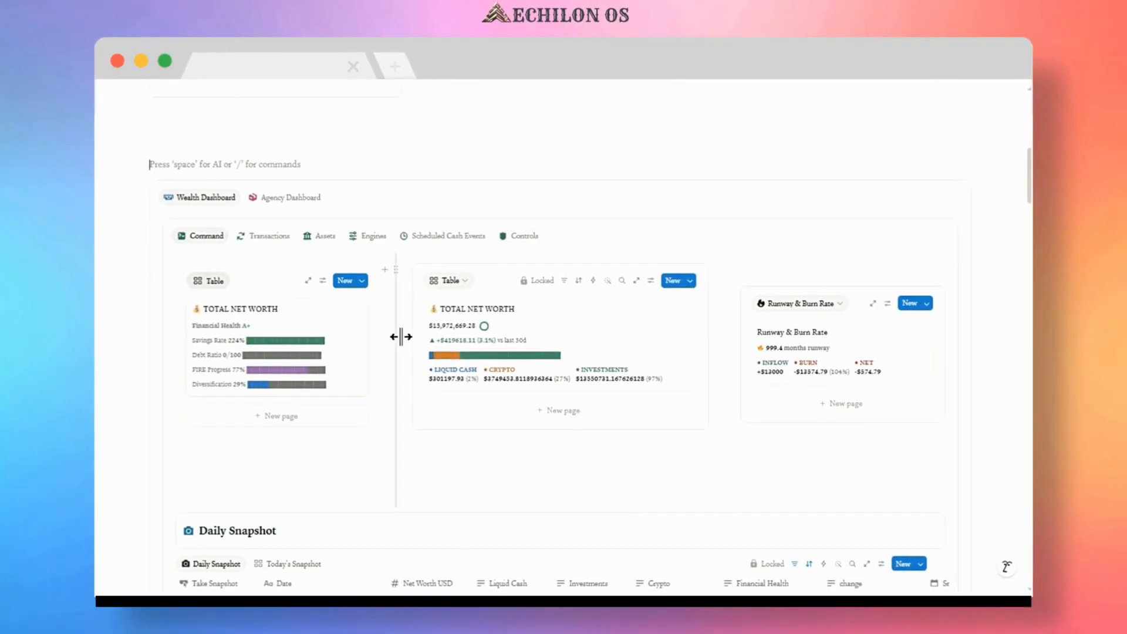
Take a daily snapshot of the current metrics from the Daily Snapshot section and continue.
{"action": "scroll", "coordinate": [403, 337], "scroll_direction": "down", "scroll_amount": 3}
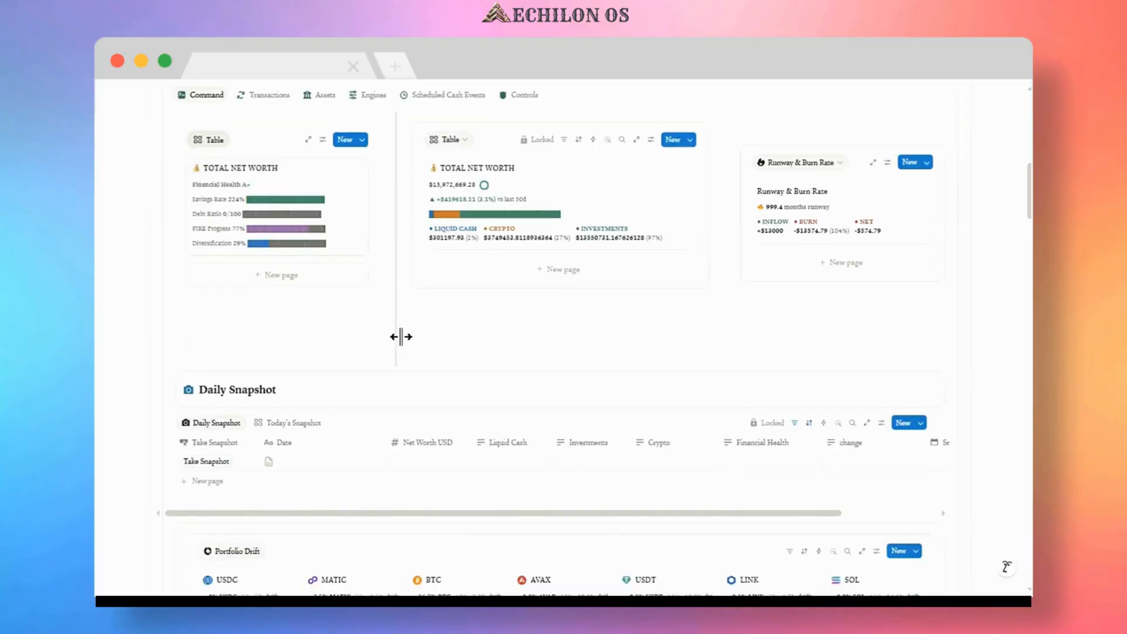
{"action": "scroll", "coordinate": [402, 337], "scroll_direction": "down", "scroll_amount": 2}
{"action": "scroll", "coordinate": [403, 337], "scroll_direction": "down", "scroll_amount": 2}
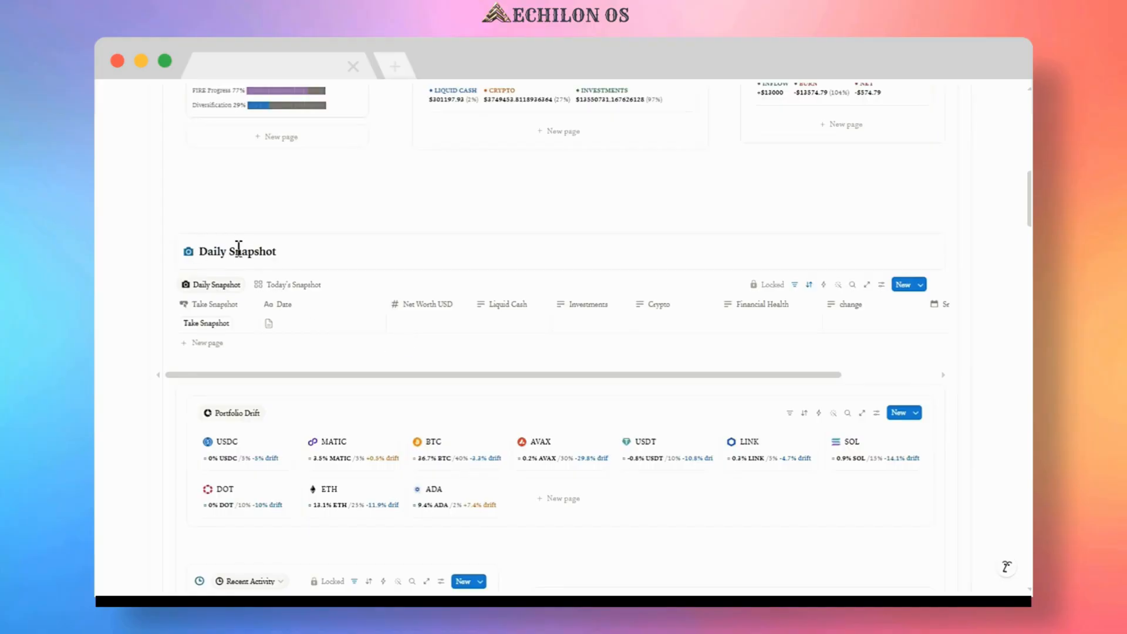
{"action": "left_click", "coordinate": [201, 324]}
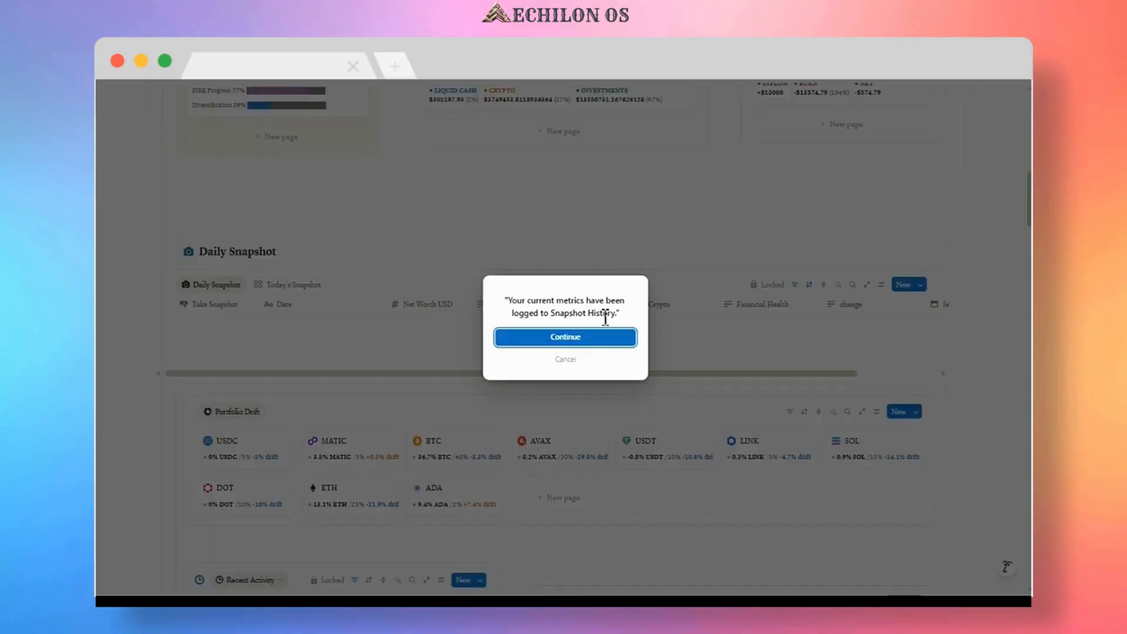
{"action": "left_click", "coordinate": [566, 339]}
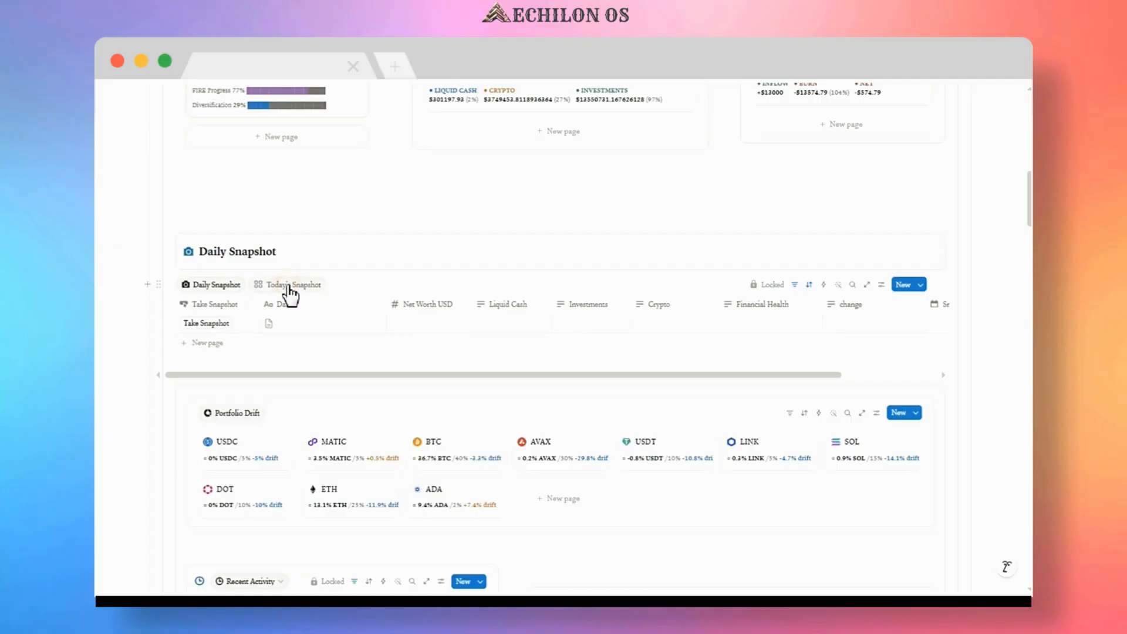
Switch the Daily Snapshot section to the Today's Snapshot view and review it.
{"action": "left_click", "coordinate": [290, 286]}
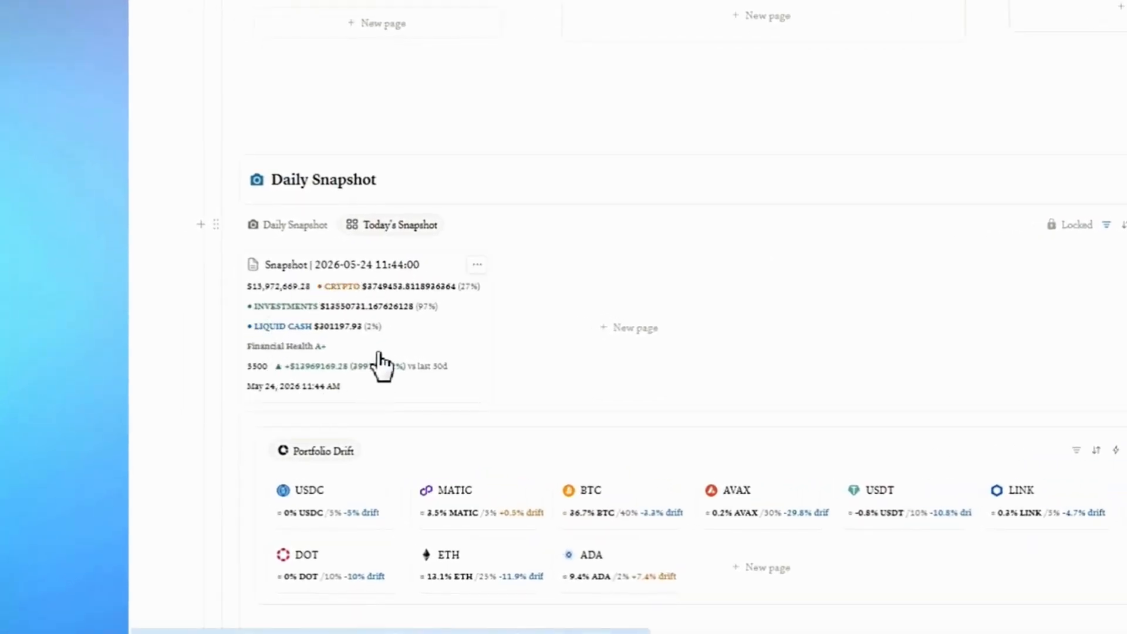
{"action": "scroll", "coordinate": [391, 366], "scroll_direction": "down", "scroll_amount": 5}
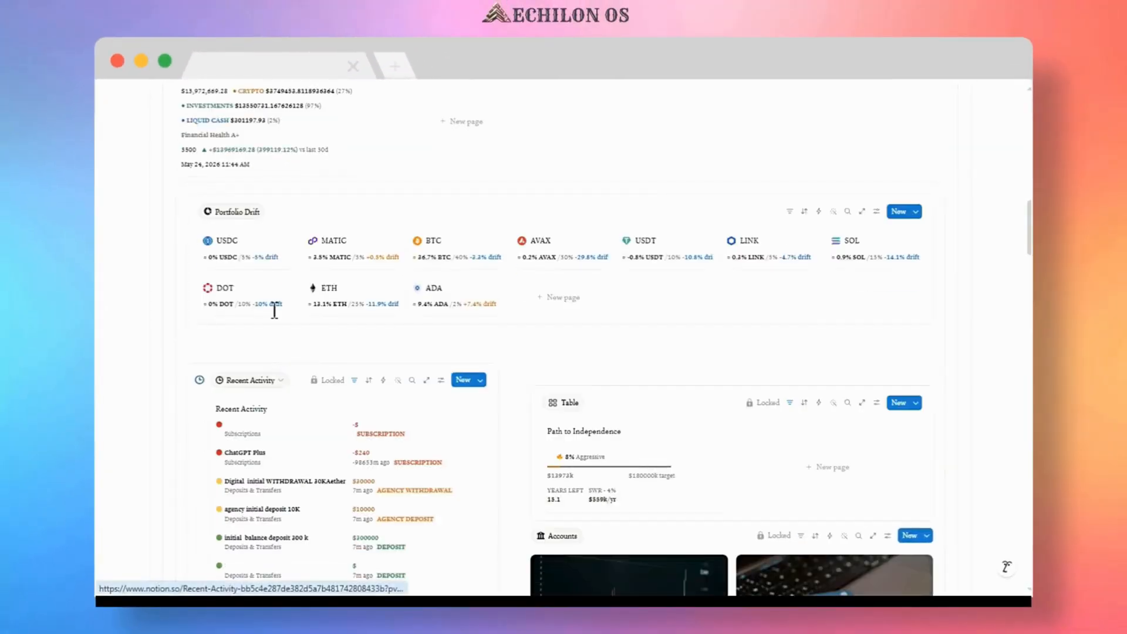
Scroll through the dashboard's portfolio drift, recent activity, goals, accounts, spending limits and assets sections.
{"action": "scroll", "coordinate": [272, 307], "scroll_direction": "down", "scroll_amount": 2}
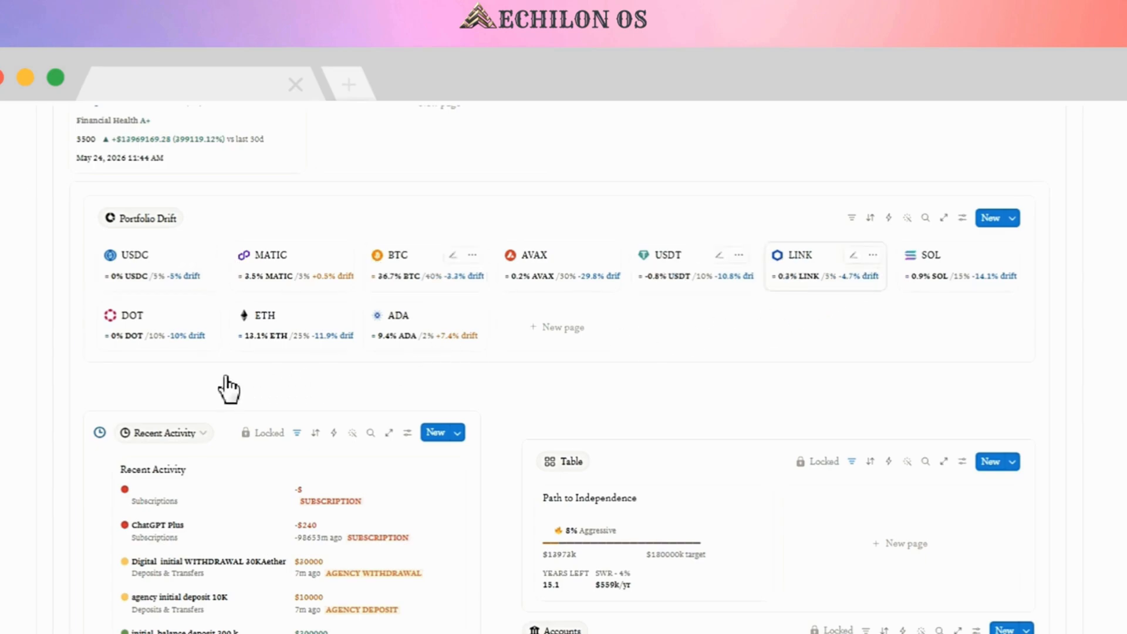
{"action": "scroll", "coordinate": [229, 389], "scroll_direction": "down", "scroll_amount": 3}
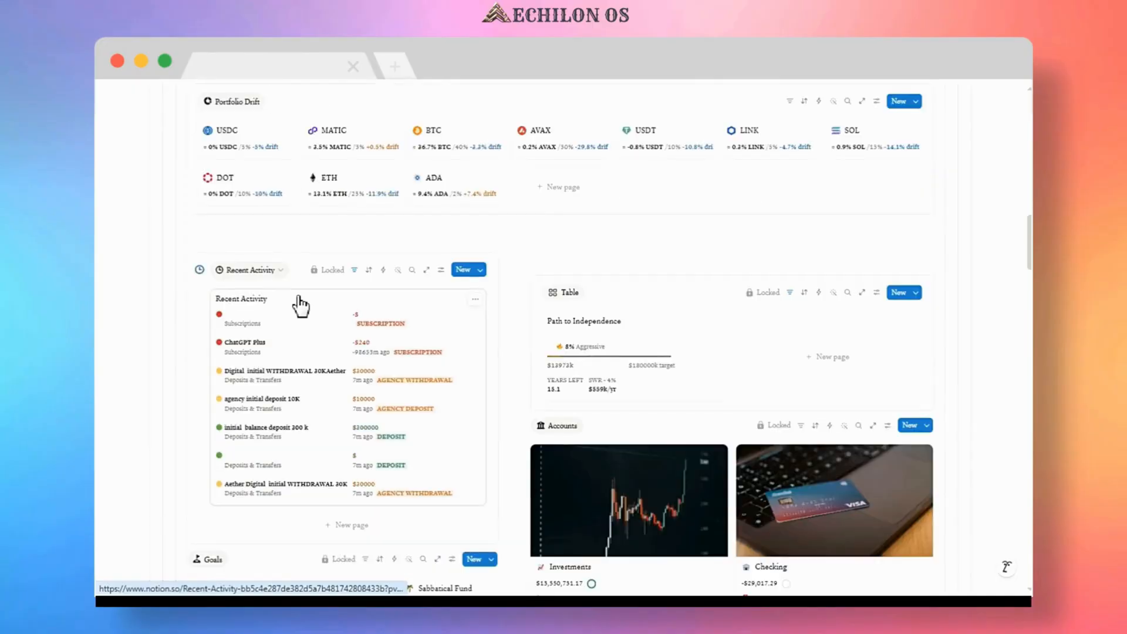
{"action": "scroll", "coordinate": [300, 305], "scroll_direction": "down", "scroll_amount": 2}
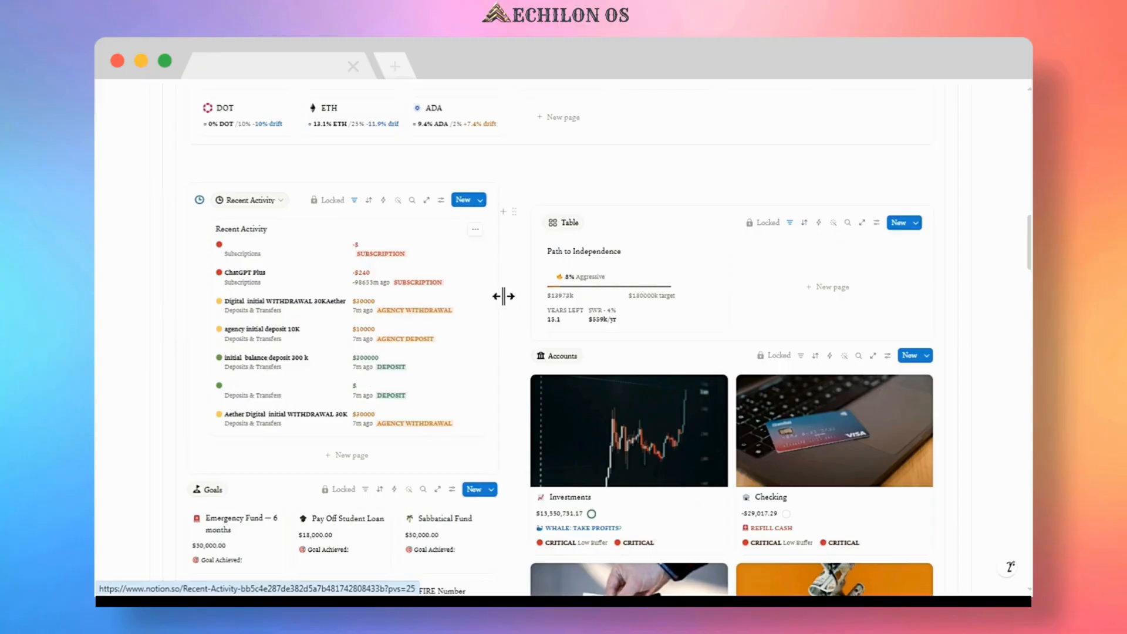
{"action": "scroll", "coordinate": [503, 296], "scroll_direction": "down", "scroll_amount": 3}
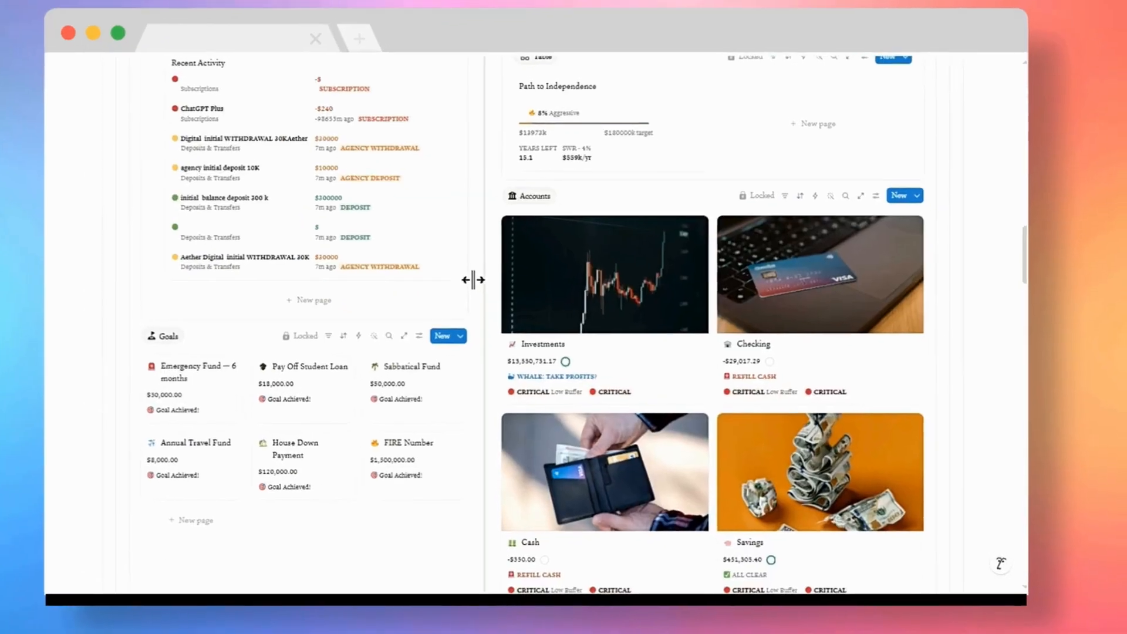
{"action": "scroll", "coordinate": [500, 287], "scroll_direction": "down", "scroll_amount": 3}
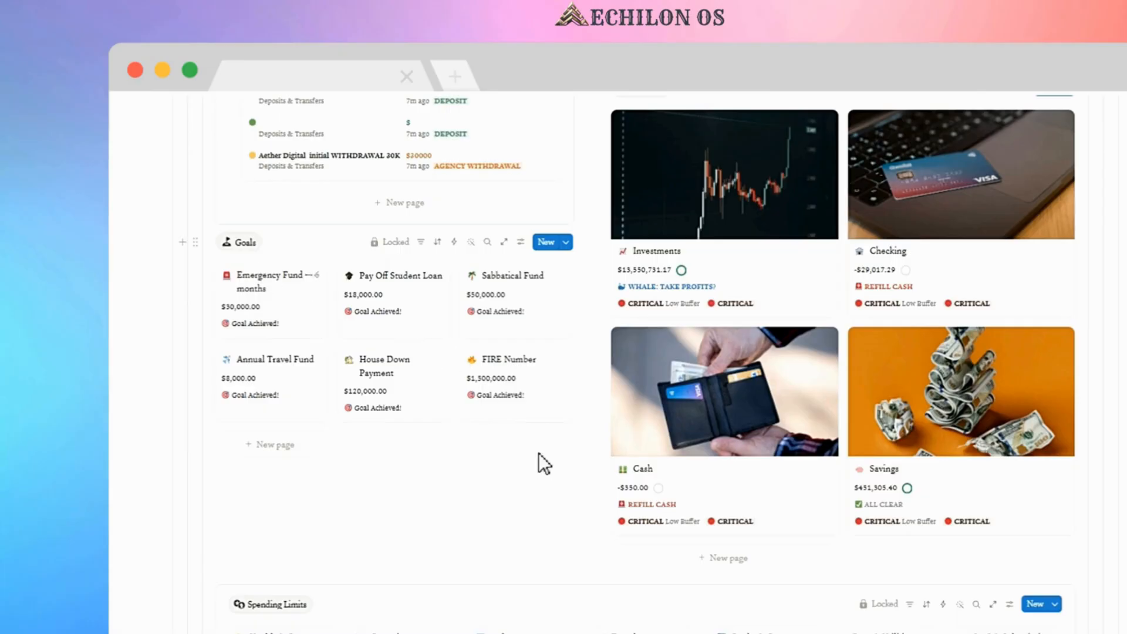
{"action": "scroll", "coordinate": [548, 458], "scroll_direction": "down", "scroll_amount": 5}
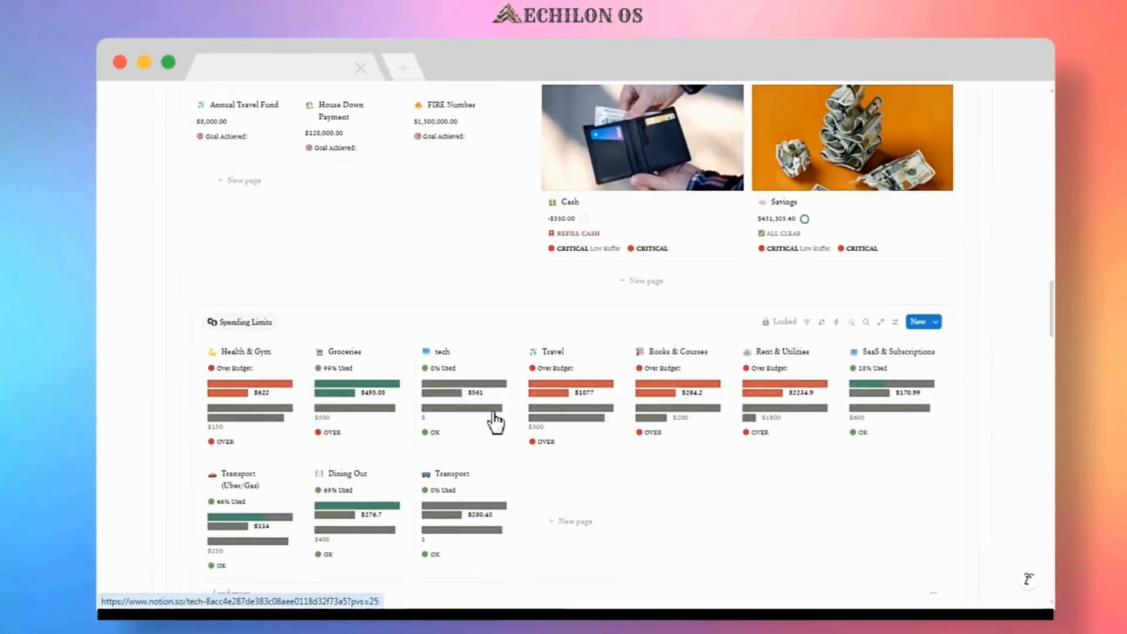
{"action": "scroll", "coordinate": [485, 413], "scroll_direction": "down", "scroll_amount": 1}
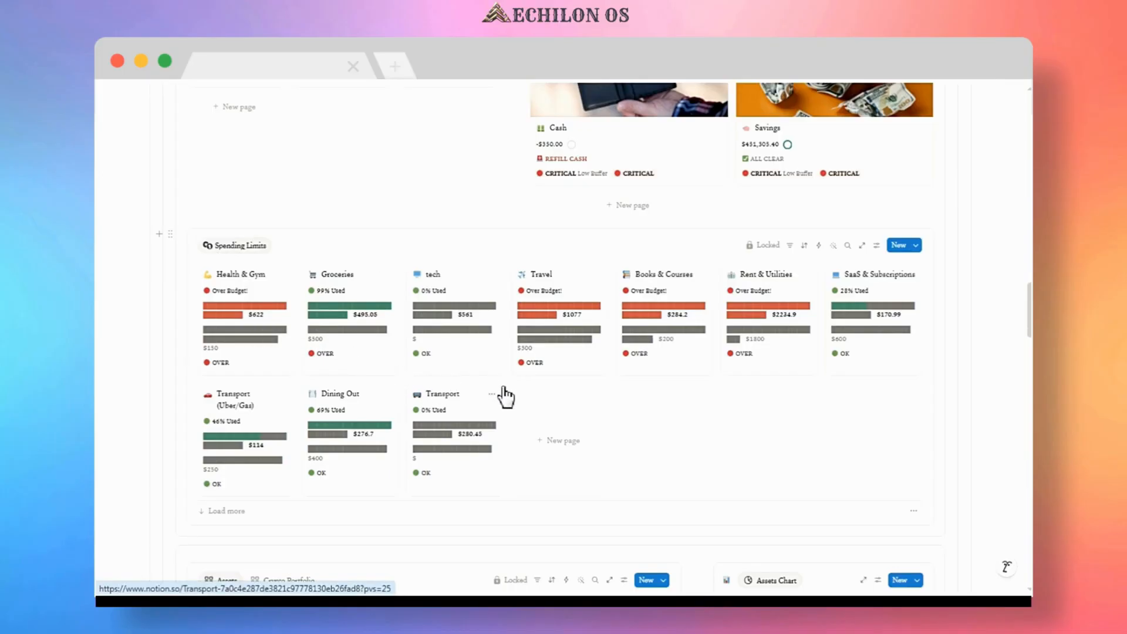
{"action": "scroll", "coordinate": [503, 393], "scroll_direction": "down", "scroll_amount": 3}
{"action": "scroll", "coordinate": [504, 387], "scroll_direction": "down", "scroll_amount": 2}
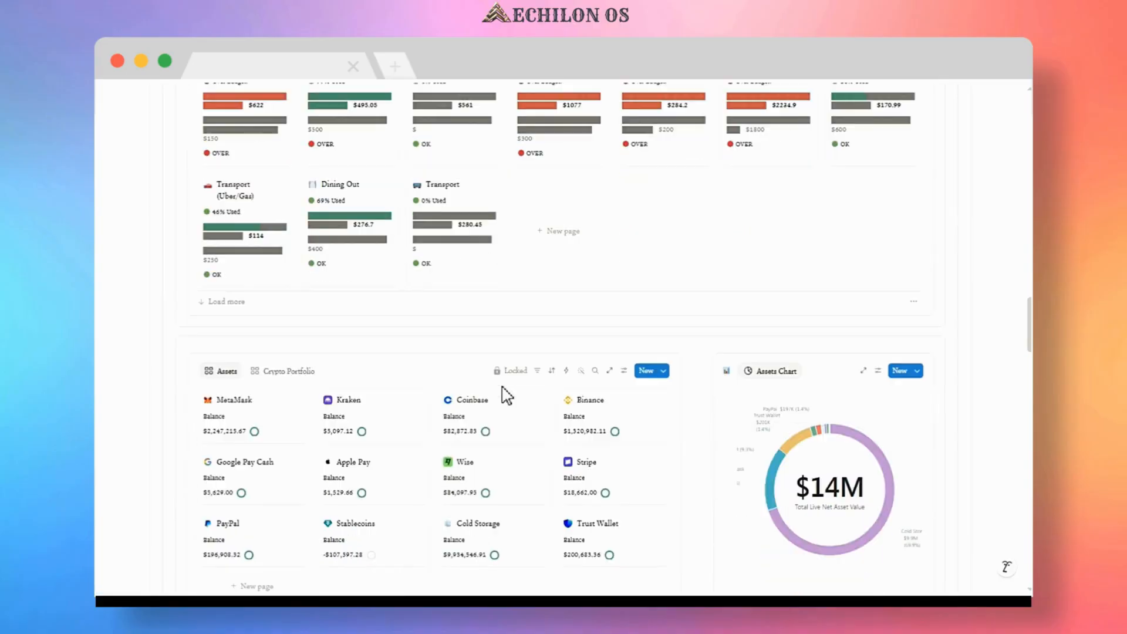
{"action": "scroll", "coordinate": [505, 398], "scroll_direction": "down", "scroll_amount": 2}
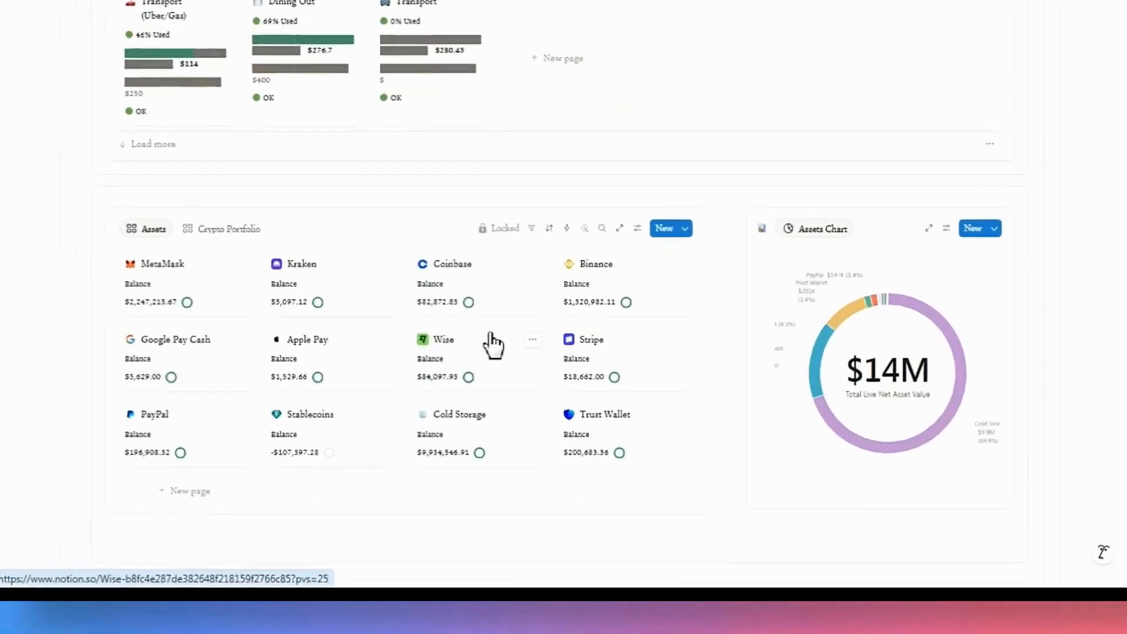
{"action": "scroll", "coordinate": [487, 320], "scroll_direction": "down", "scroll_amount": 2}
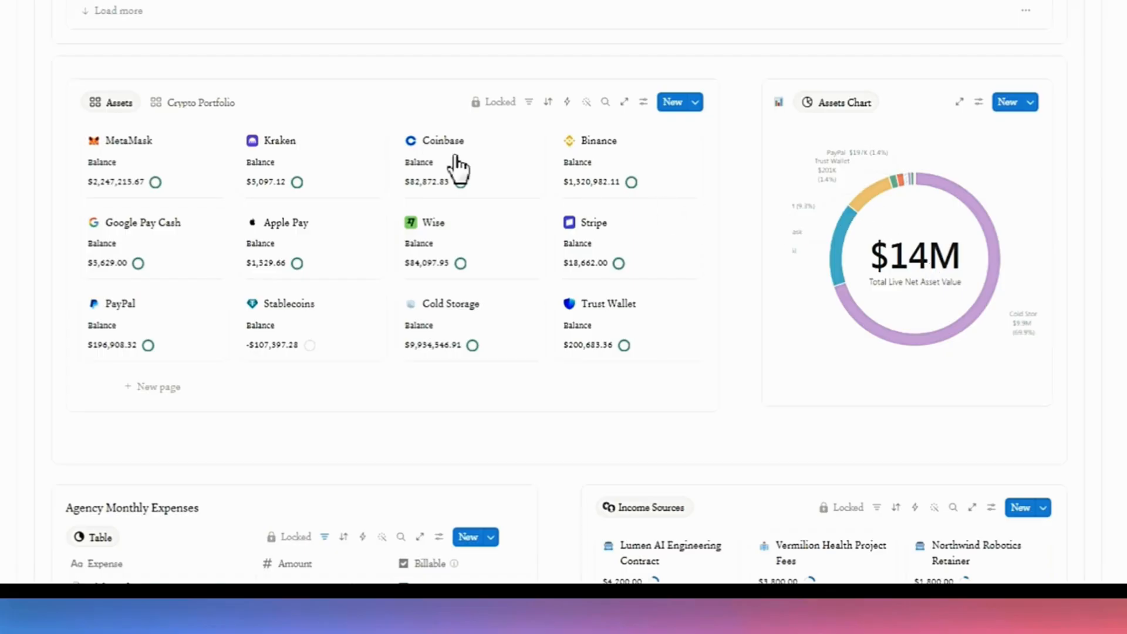
Switch the assets section to the Crypto Portfolio view and scroll through the agency expenses and income sources.
{"action": "left_click", "coordinate": [183, 104]}
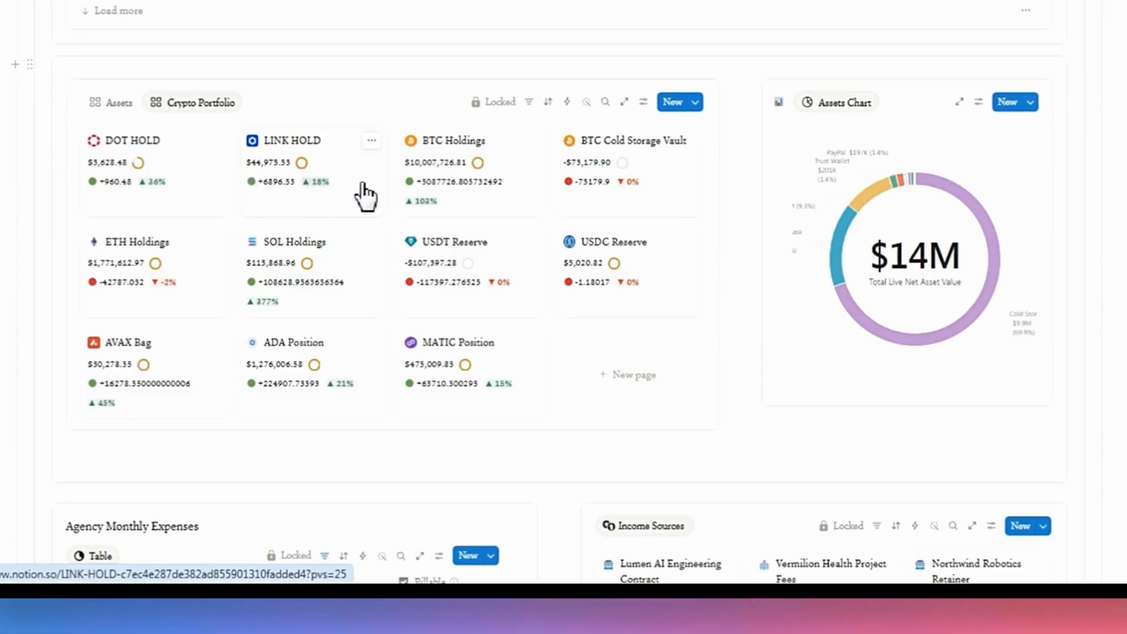
{"action": "scroll", "coordinate": [386, 258], "scroll_direction": "down", "scroll_amount": 3}
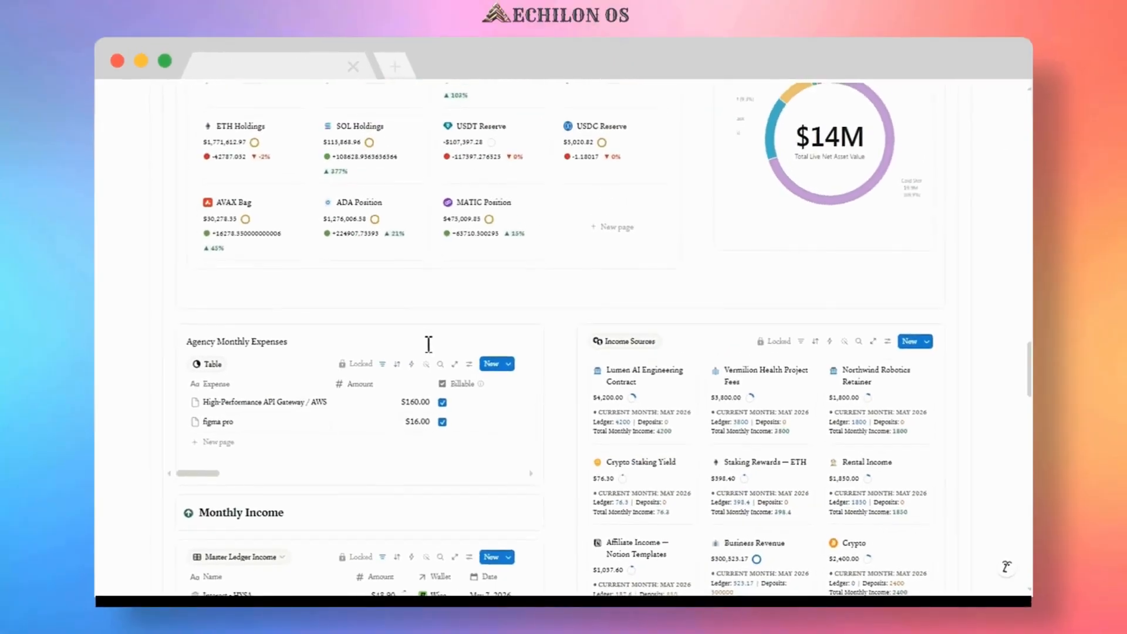
{"action": "scroll", "coordinate": [422, 331], "scroll_direction": "down", "scroll_amount": 2}
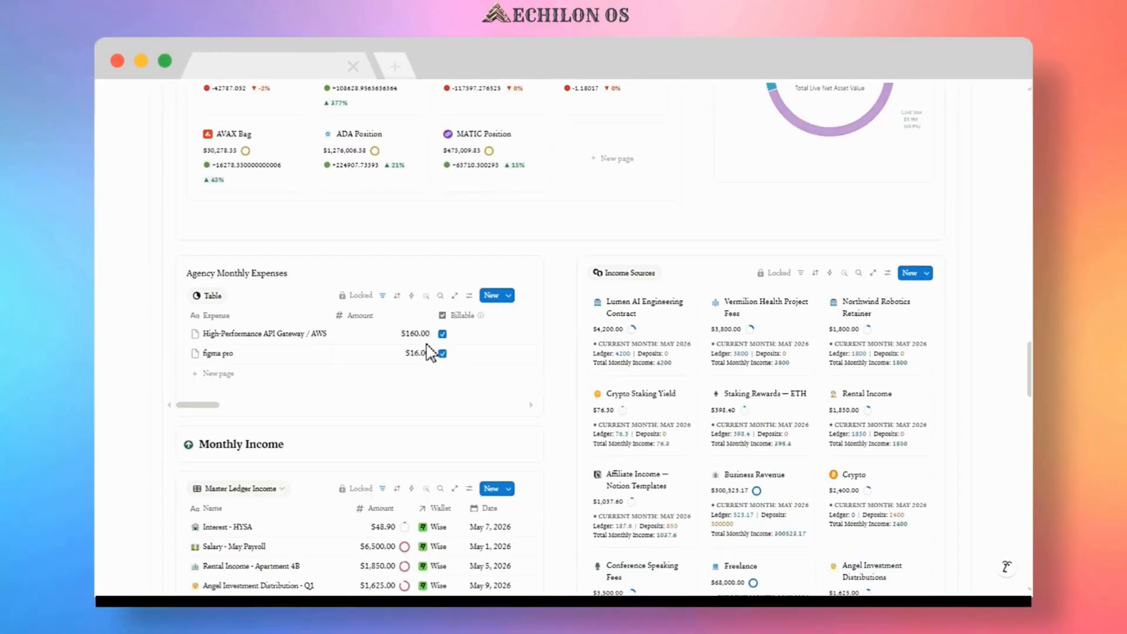
{"action": "scroll", "coordinate": [430, 353], "scroll_direction": "down", "scroll_amount": 3}
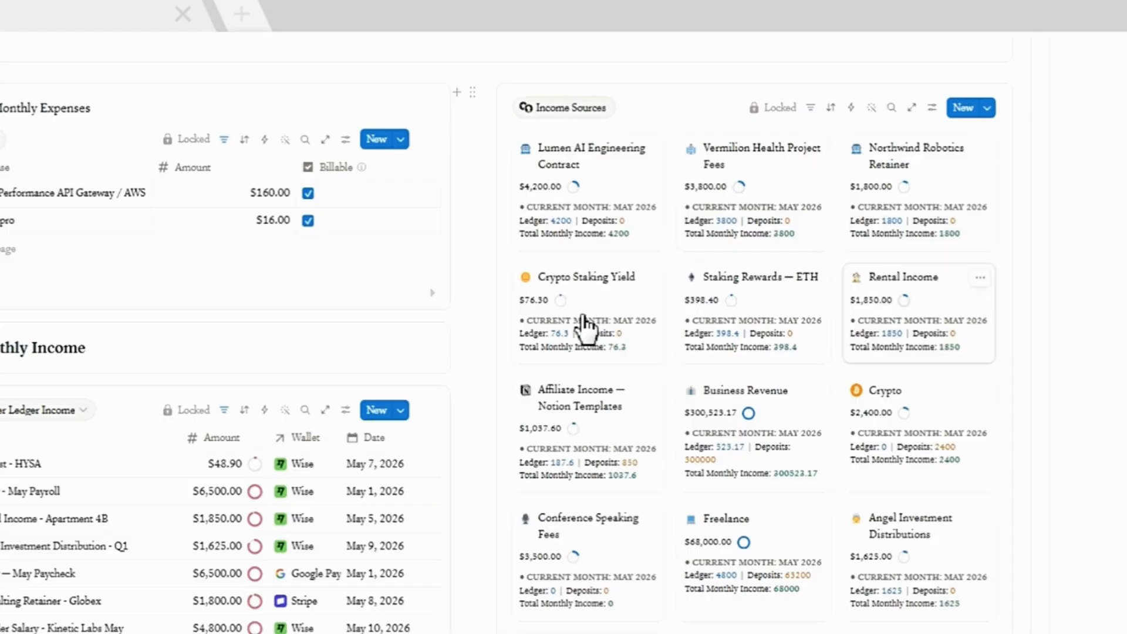
{"action": "scroll", "coordinate": [584, 335], "scroll_direction": "down", "scroll_amount": 5}
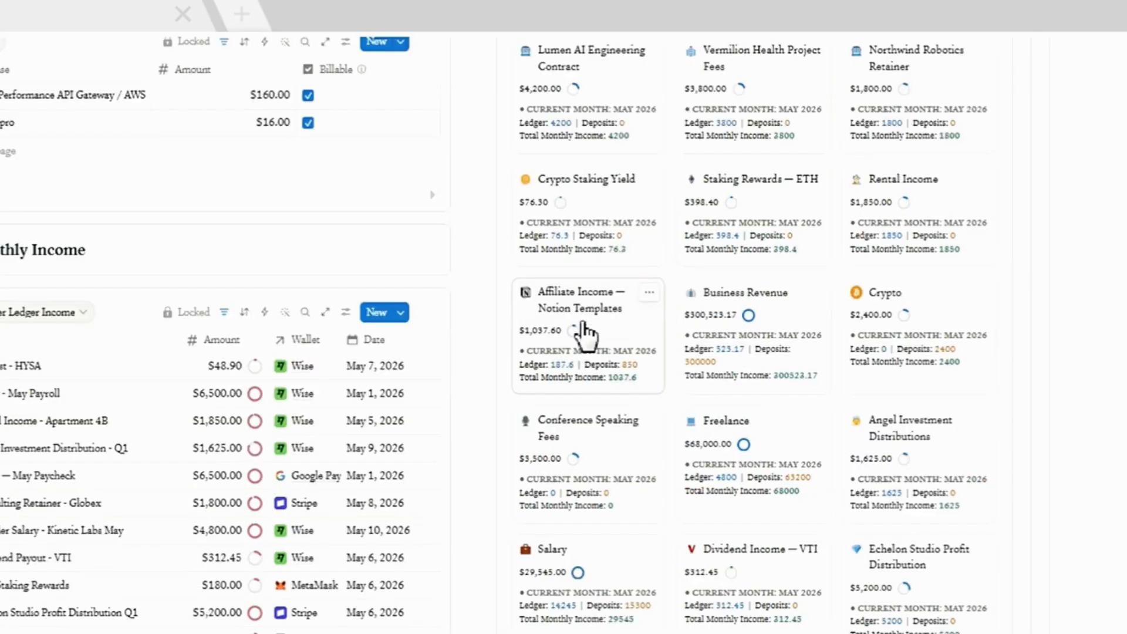
{"action": "scroll", "coordinate": [585, 335], "scroll_direction": "down", "scroll_amount": 2}
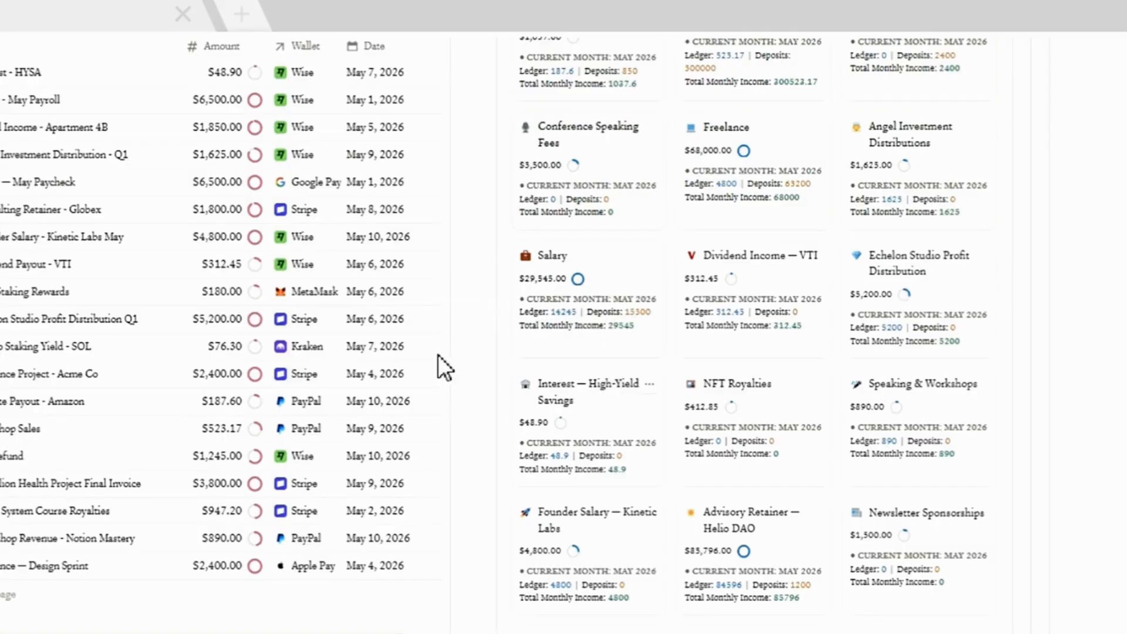
Browse the Monthly Income and Monthly Expenses ledgers and return to the top of the Wealth Dashboard.
{"action": "scroll", "coordinate": [446, 356], "scroll_direction": "up", "scroll_amount": 3}
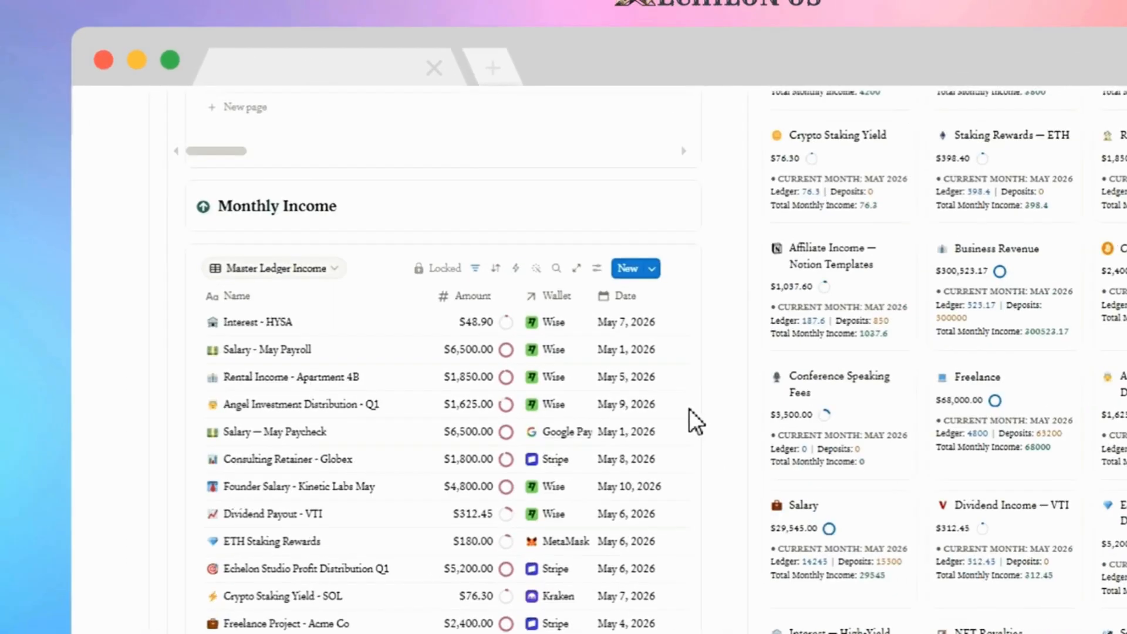
{"action": "scroll", "coordinate": [231, 229], "scroll_direction": "up", "scroll_amount": 2}
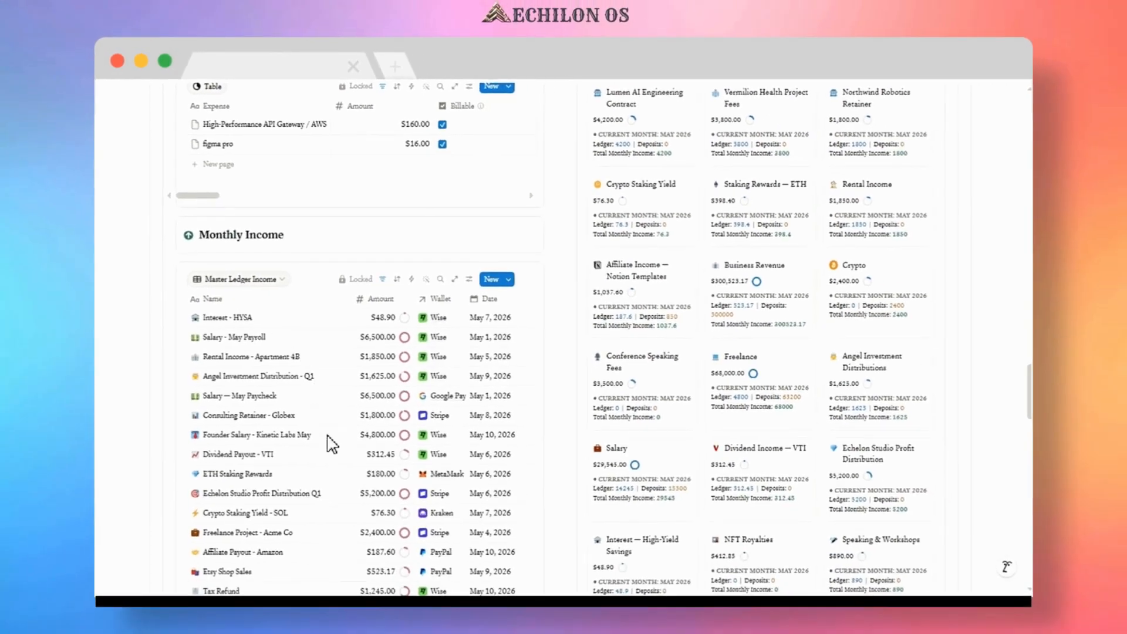
{"action": "scroll", "coordinate": [333, 462], "scroll_direction": "down", "scroll_amount": 7}
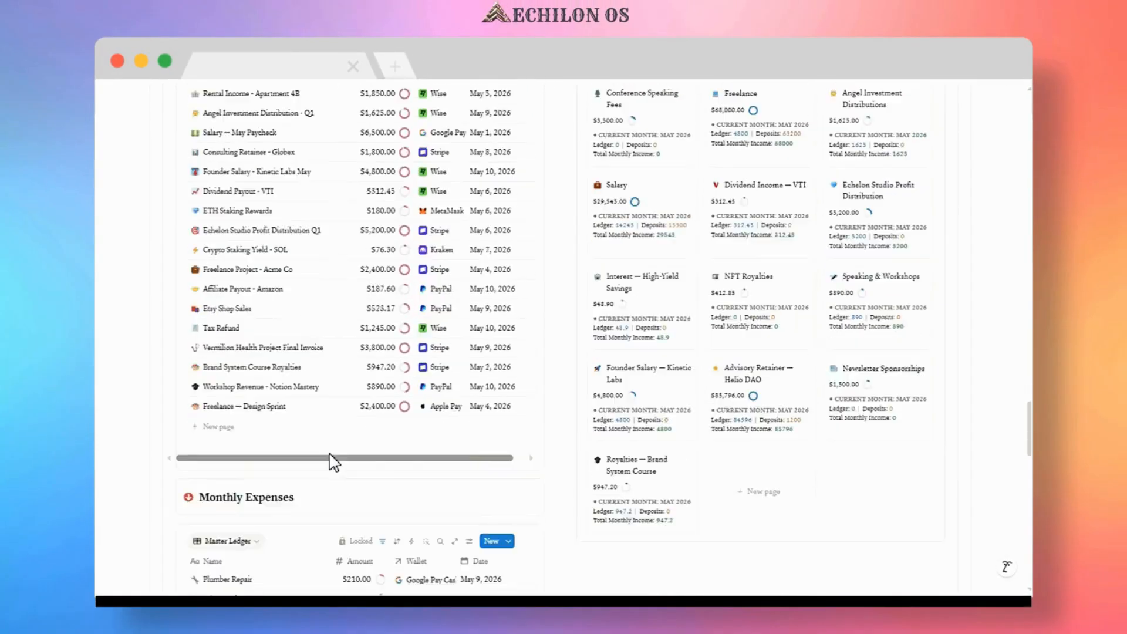
{"action": "scroll", "coordinate": [331, 461], "scroll_direction": "down", "scroll_amount": 3}
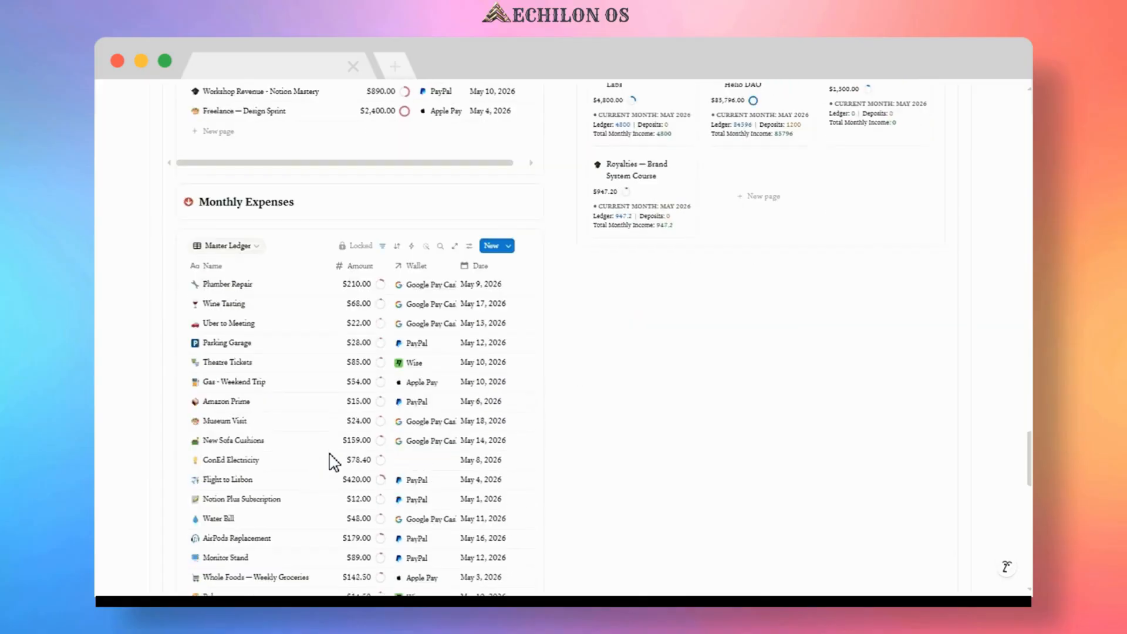
{"action": "scroll", "coordinate": [251, 154], "scroll_direction": "down", "scroll_amount": 1}
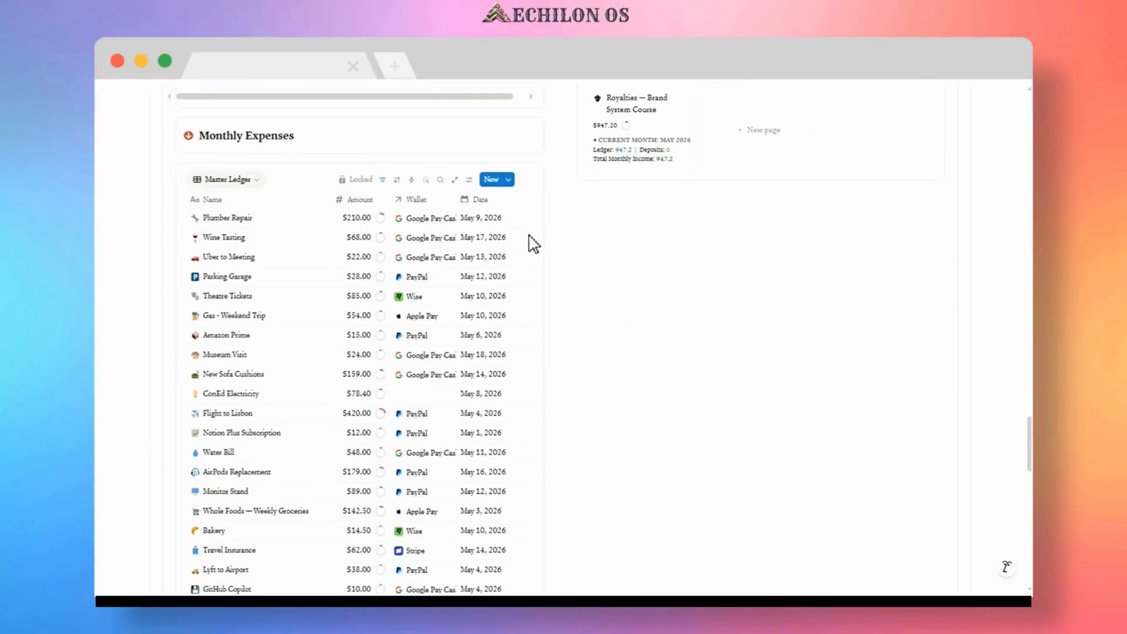
{"action": "scroll", "coordinate": [537, 247], "scroll_direction": "up", "scroll_amount": 3}
{"action": "scroll", "coordinate": [547, 254], "scroll_direction": "up", "scroll_amount": 20}
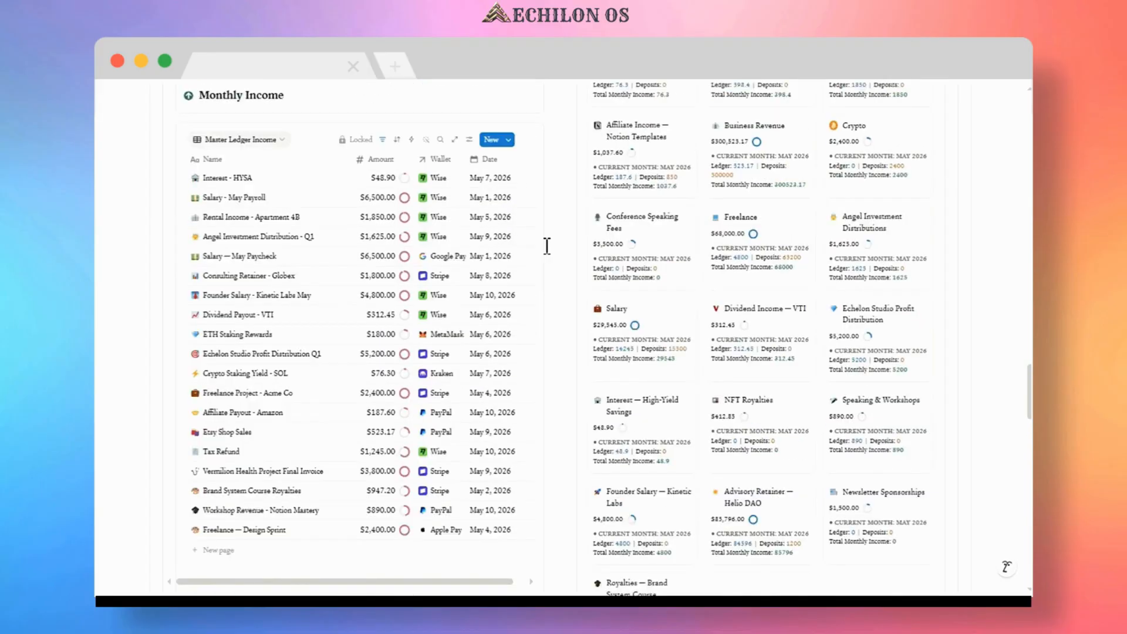
{"action": "scroll", "coordinate": [547, 246], "scroll_direction": "up", "scroll_amount": 8}
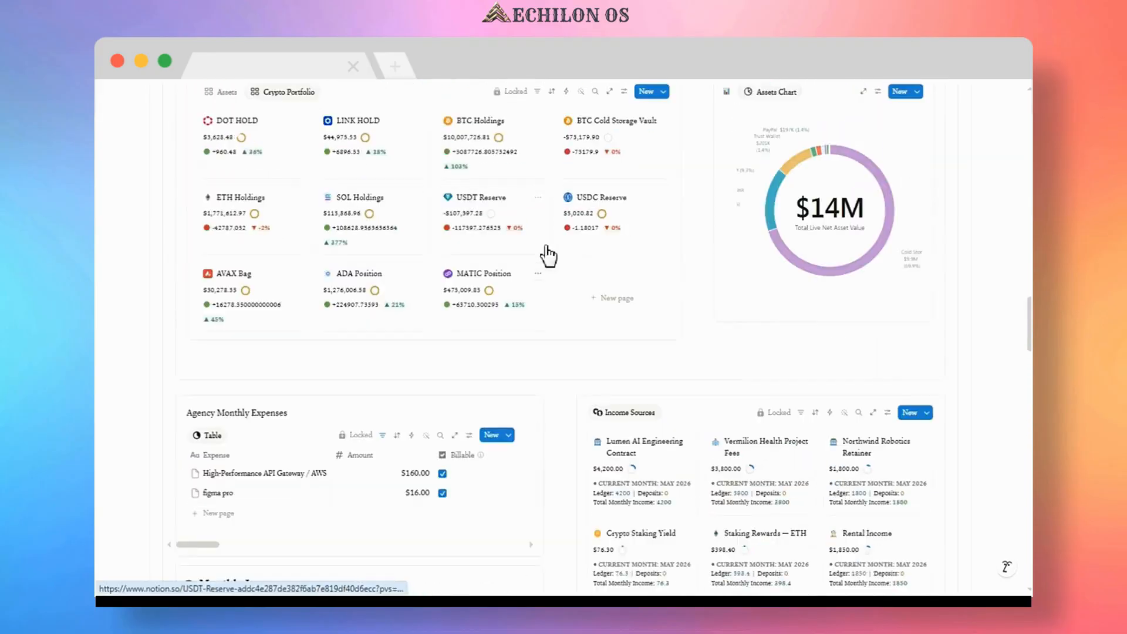
{"action": "scroll", "coordinate": [549, 255], "scroll_direction": "up", "scroll_amount": 15}
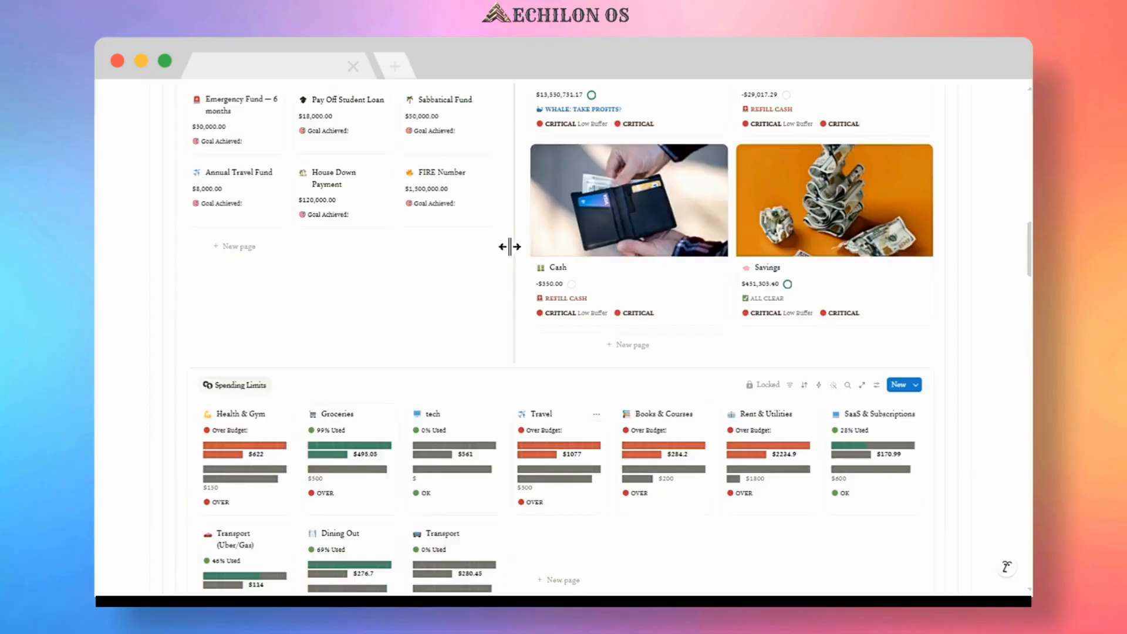
{"action": "scroll", "coordinate": [505, 267], "scroll_direction": "up", "scroll_amount": 4}
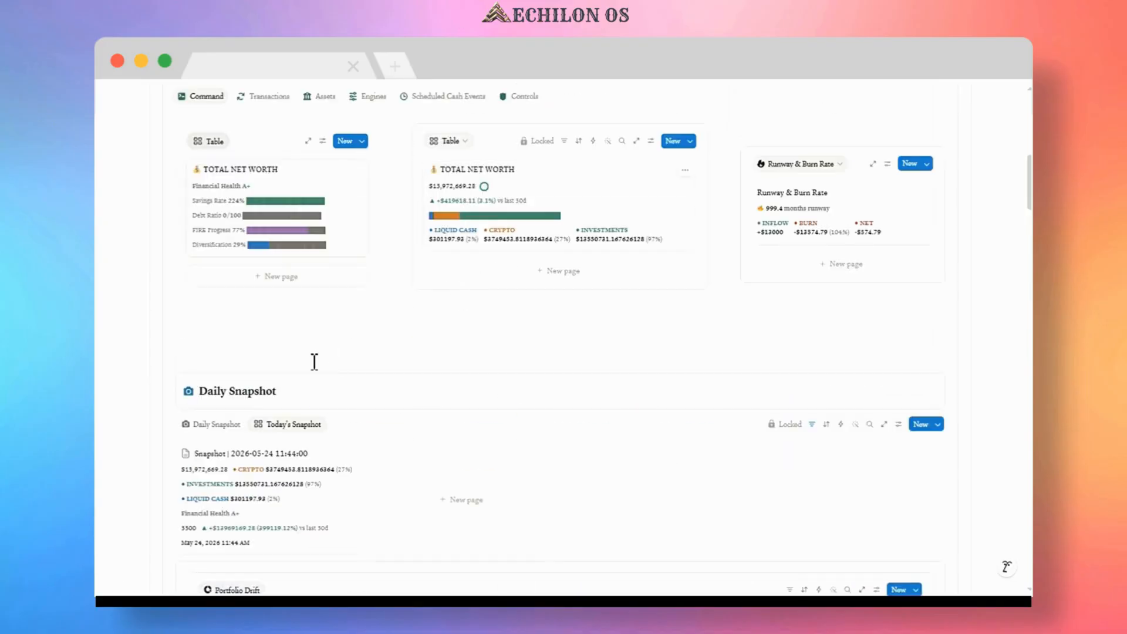
{"action": "scroll", "coordinate": [314, 362], "scroll_direction": "up", "scroll_amount": 3}
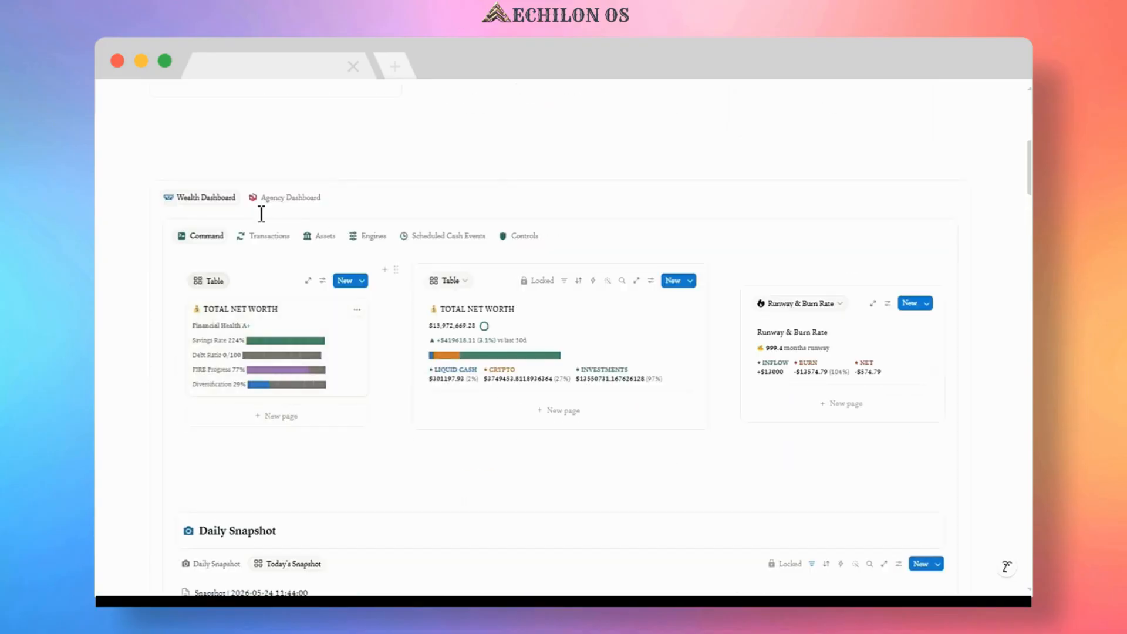
Open the Wealth Dashboard's Transactions tab and scroll through the fiat deposits and transfers table.
{"action": "left_click", "coordinate": [272, 238]}
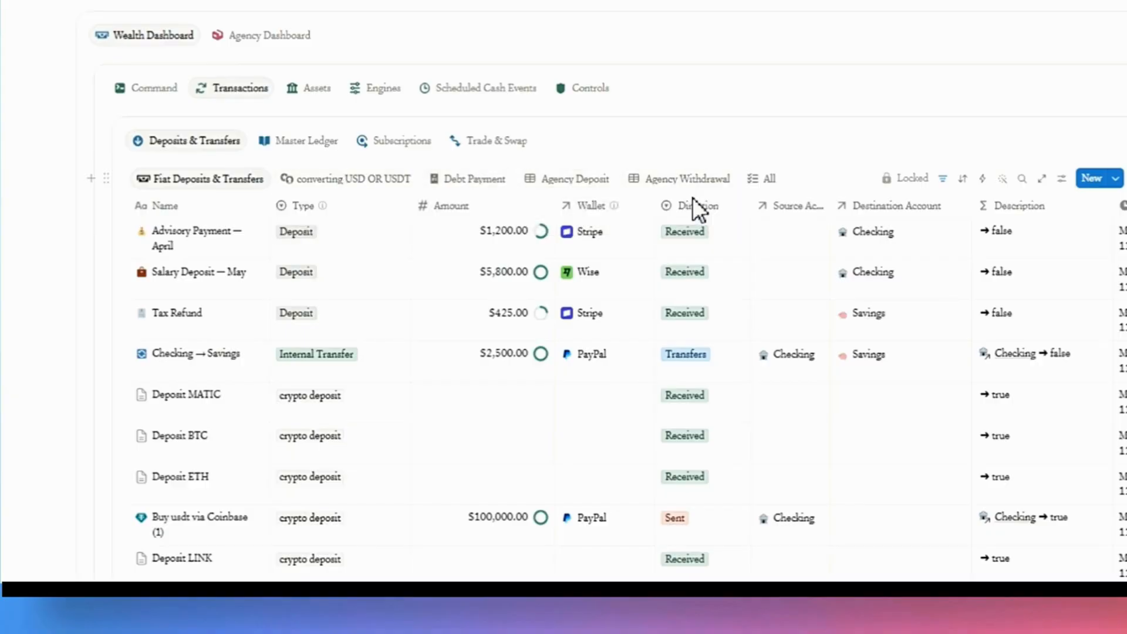
{"action": "scroll", "coordinate": [694, 214], "scroll_direction": "down", "scroll_amount": 5}
{"action": "scroll", "coordinate": [694, 213], "scroll_direction": "down", "scroll_amount": 2}
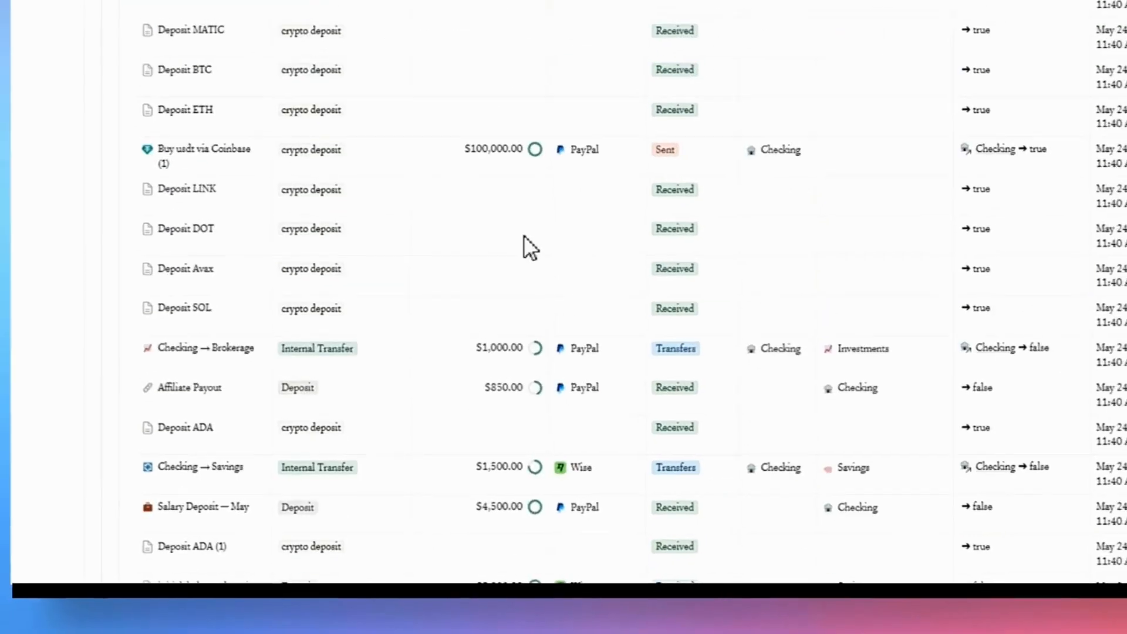
{"action": "scroll", "coordinate": [528, 228], "scroll_direction": "down", "scroll_amount": 4}
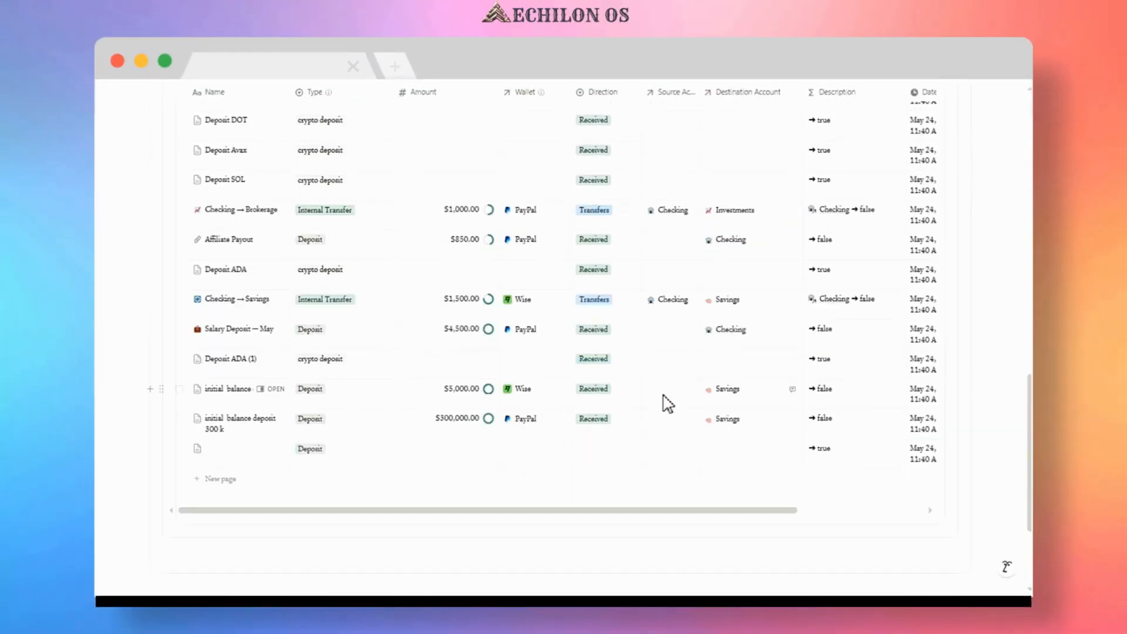
{"action": "scroll", "coordinate": [417, 372], "scroll_direction": "up", "scroll_amount": 7}
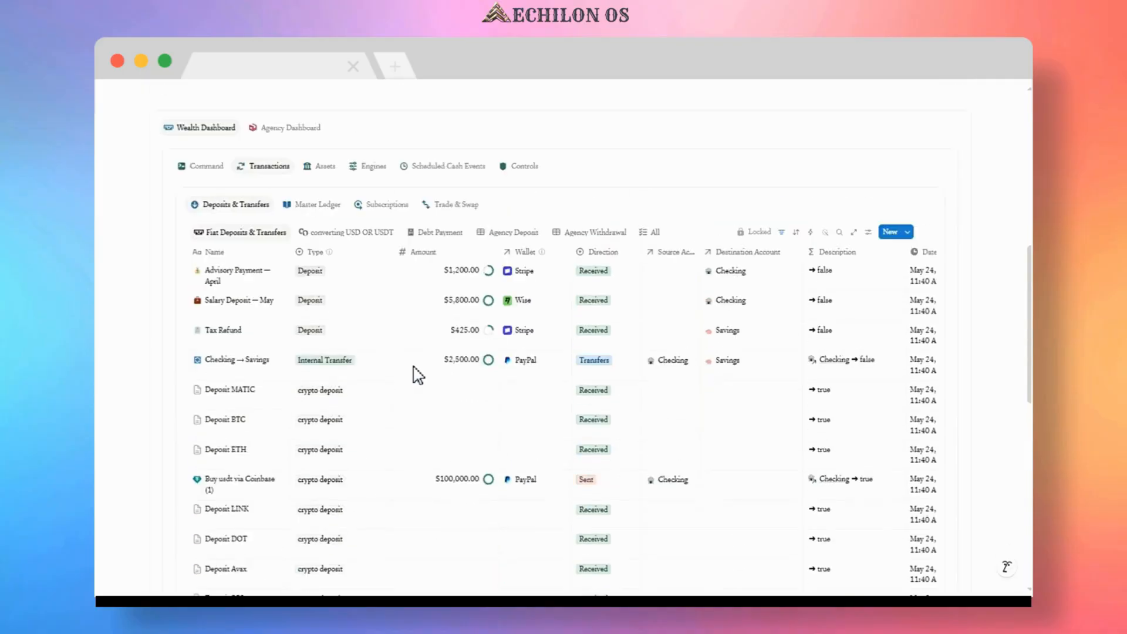
Browse the converting USD or USDT, Debt Payment, Agency Deposit and Agency Withdrawal transaction views, inspecting a deposit's type options.
{"action": "left_click", "coordinate": [322, 235]}
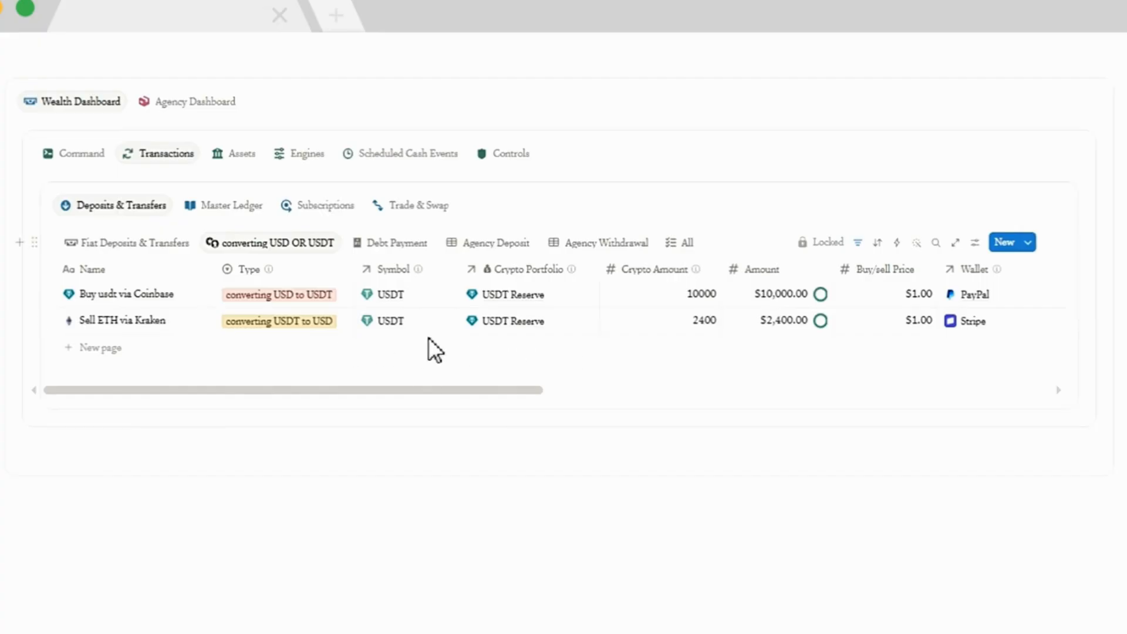
{"action": "left_click", "coordinate": [386, 243]}
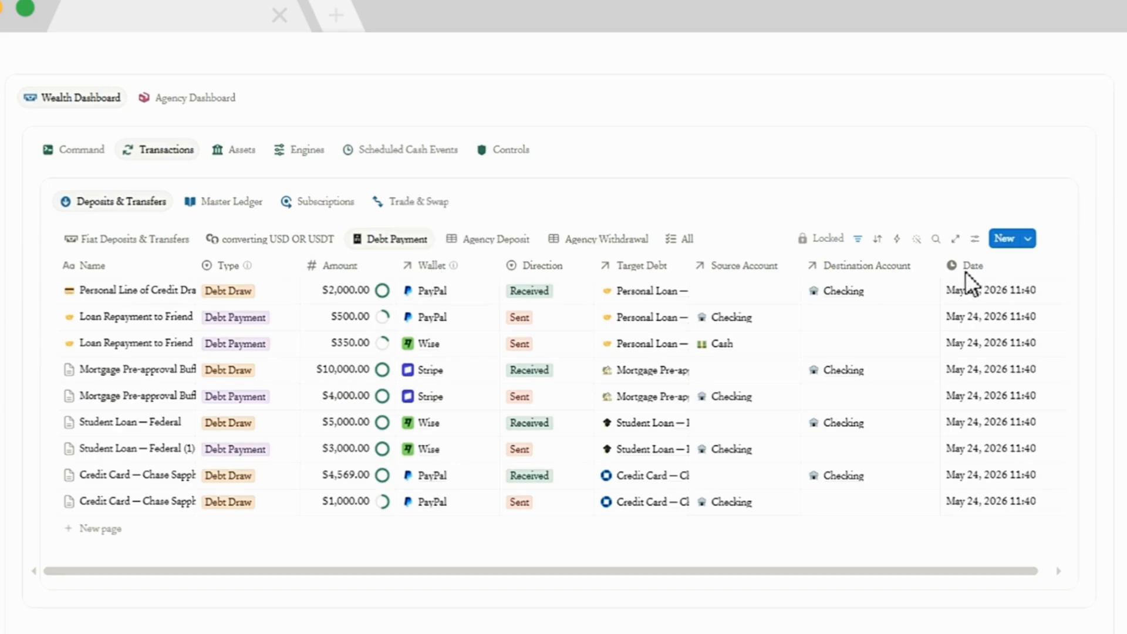
{"action": "left_click", "coordinate": [482, 241]}
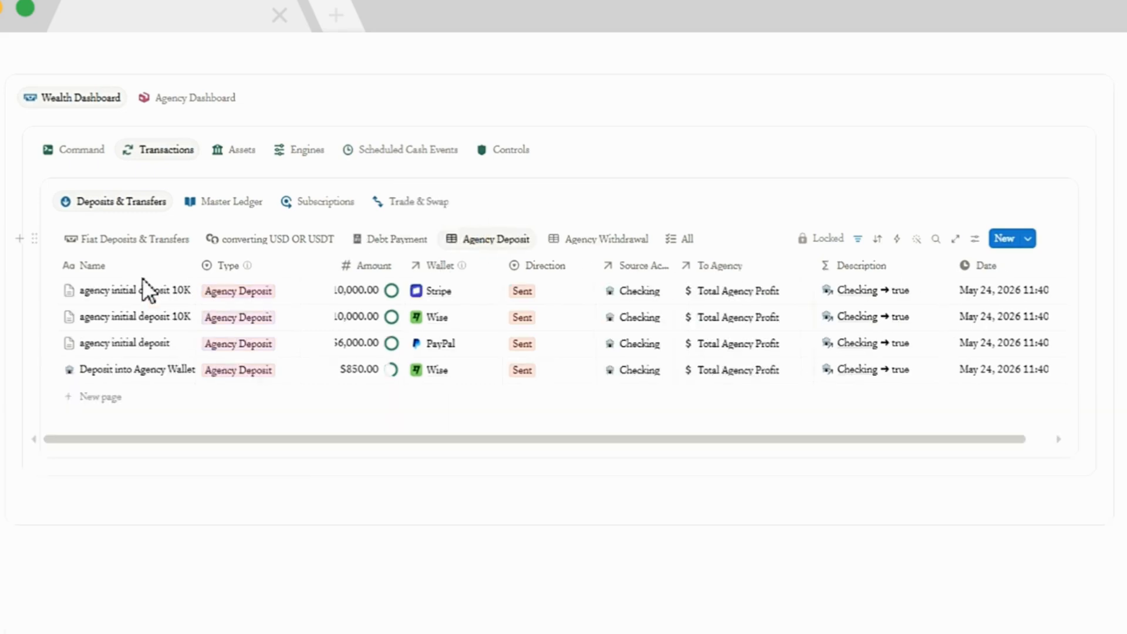
{"action": "left_click", "coordinate": [275, 290]}
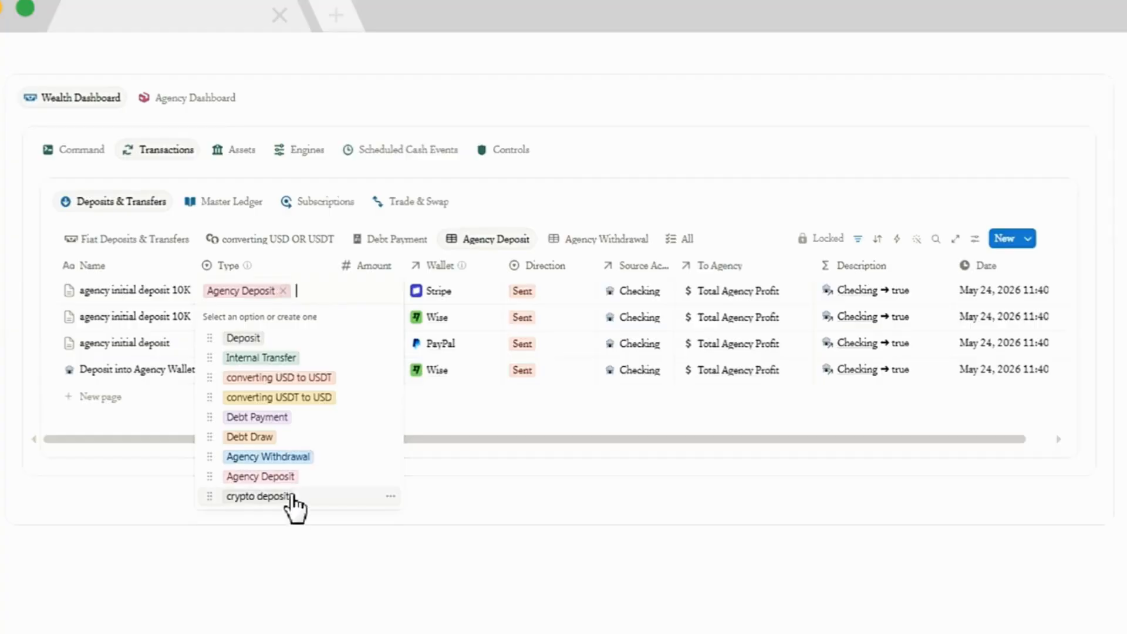
{"action": "left_click", "coordinate": [459, 473]}
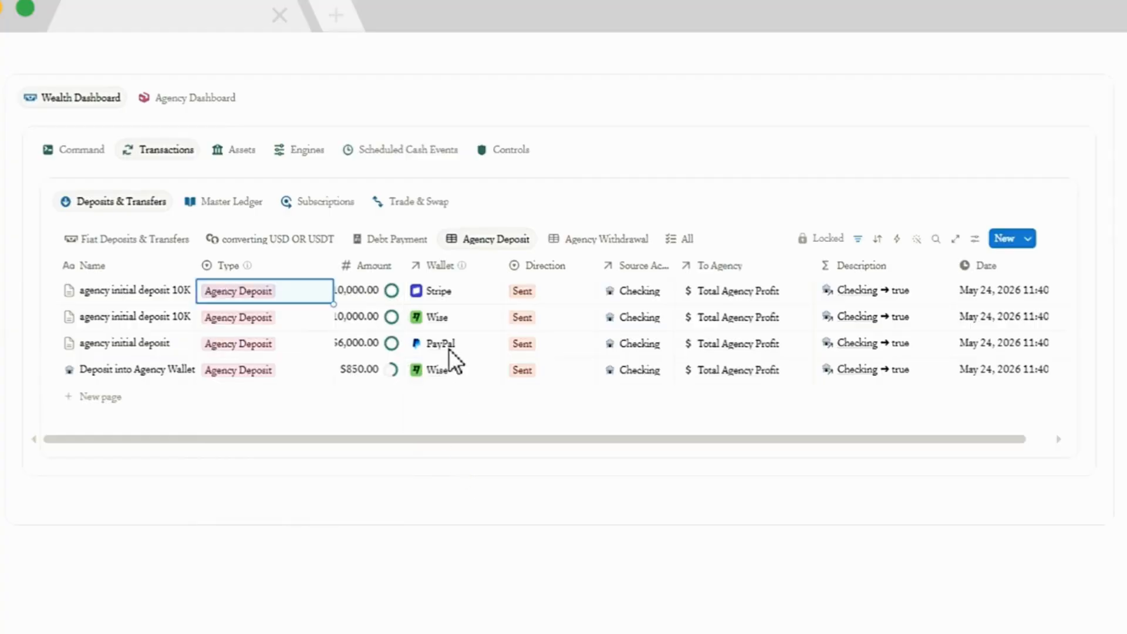
{"action": "left_click", "coordinate": [607, 240]}
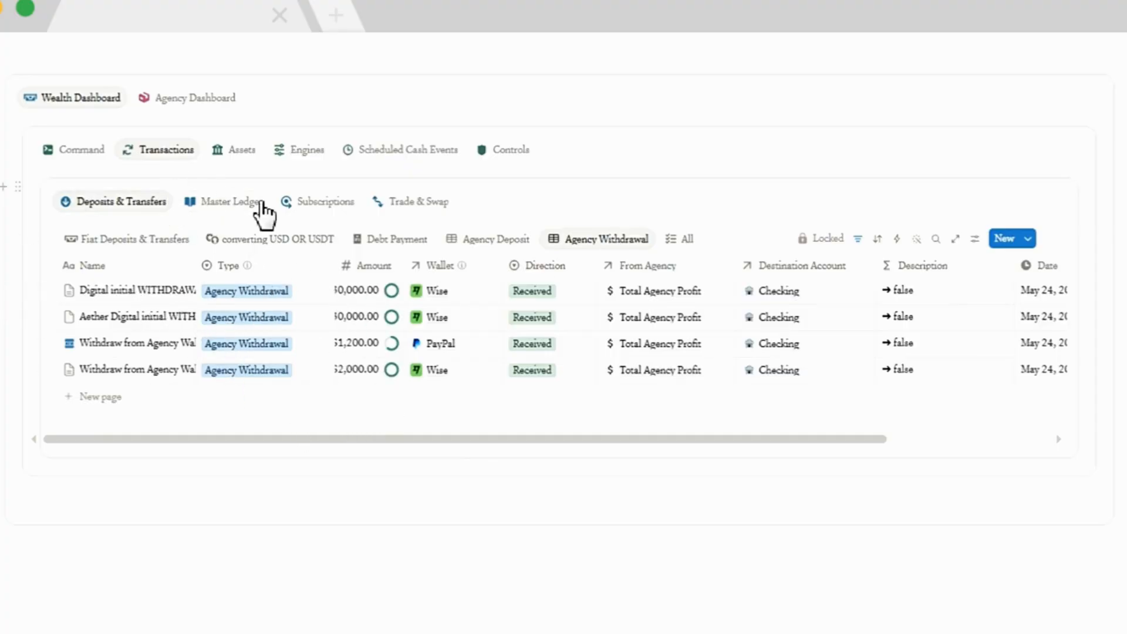
Open the Transactions tab's Master Ledger and scroll through its ledger entries.
{"action": "left_click", "coordinate": [222, 214]}
{"action": "scroll", "coordinate": [229, 230], "scroll_direction": "down", "scroll_amount": 5}
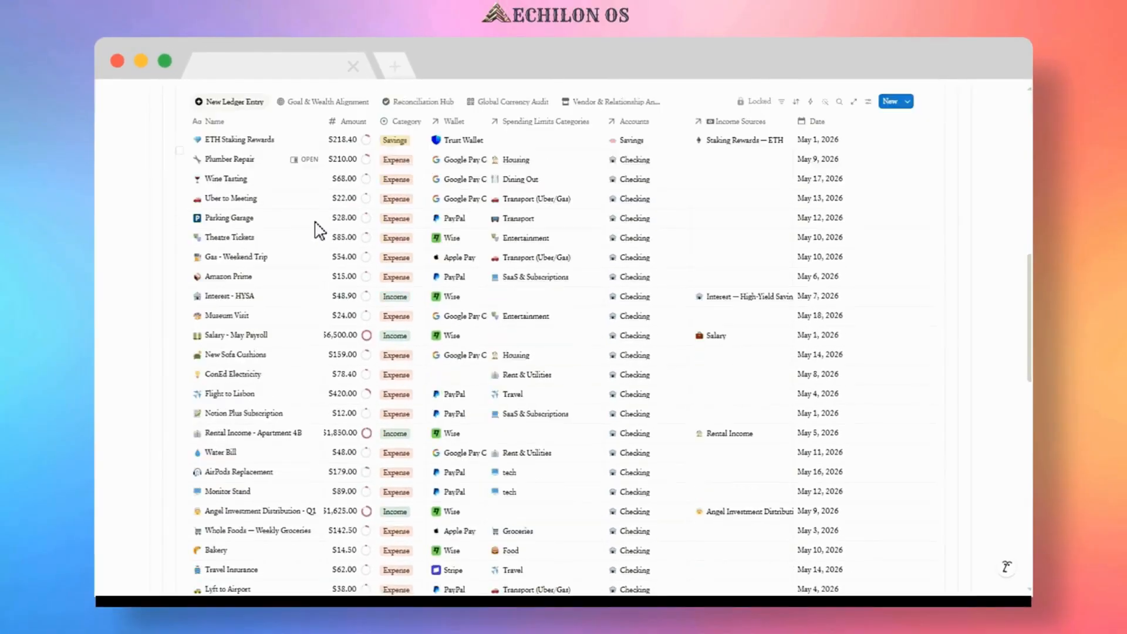
{"action": "scroll", "coordinate": [320, 232], "scroll_direction": "down", "scroll_amount": 3}
{"action": "scroll", "coordinate": [290, 227], "scroll_direction": "up", "scroll_amount": 5}
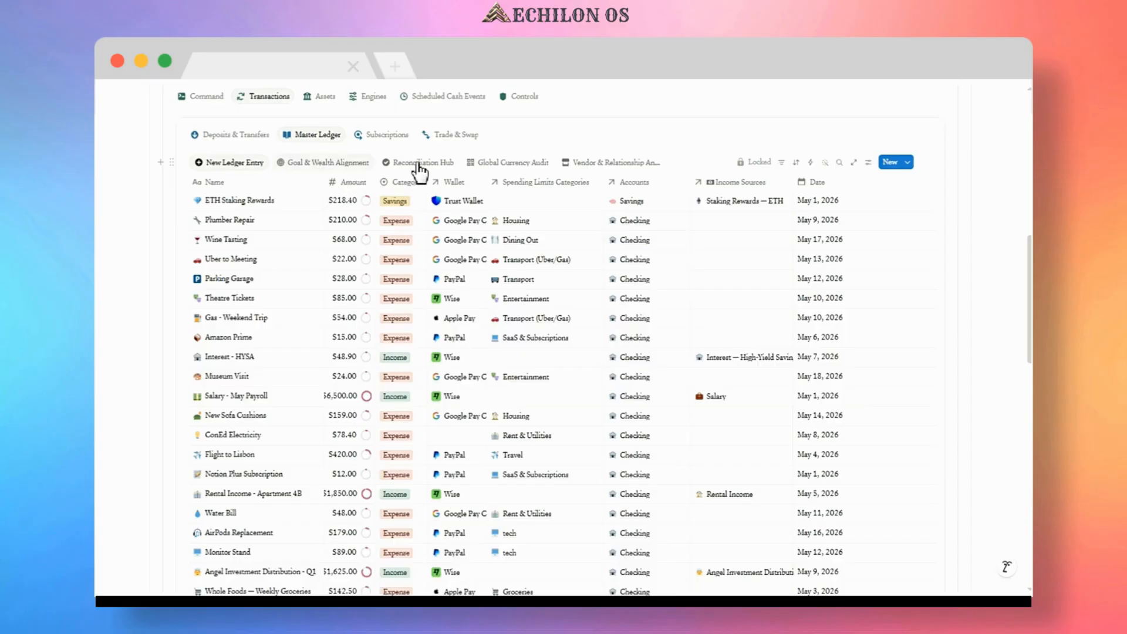
Browse the Subscriptions list and the Trade & Swap history of the Transactions tab.
{"action": "mouse_move", "coordinate": [590, 171]}
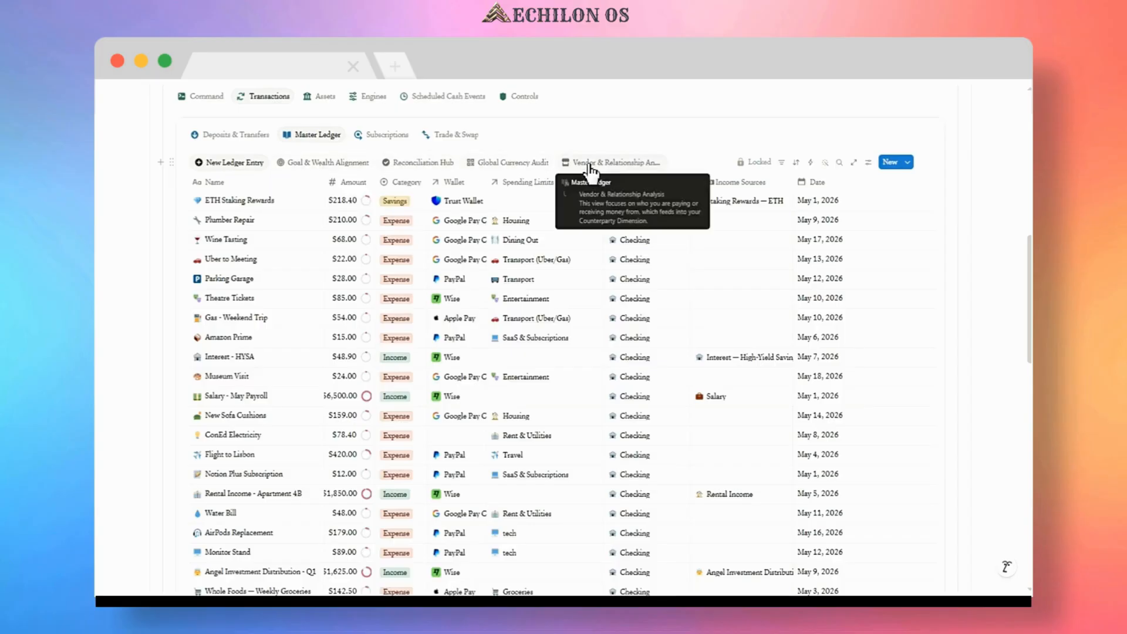
{"action": "left_click", "coordinate": [372, 139]}
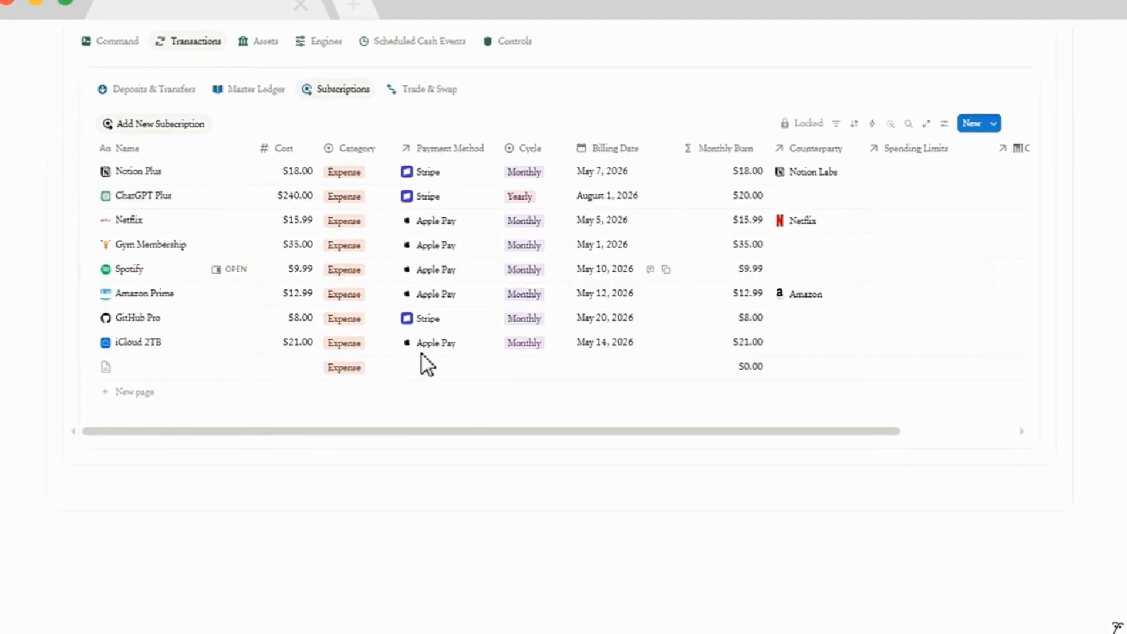
{"action": "left_click", "coordinate": [425, 90]}
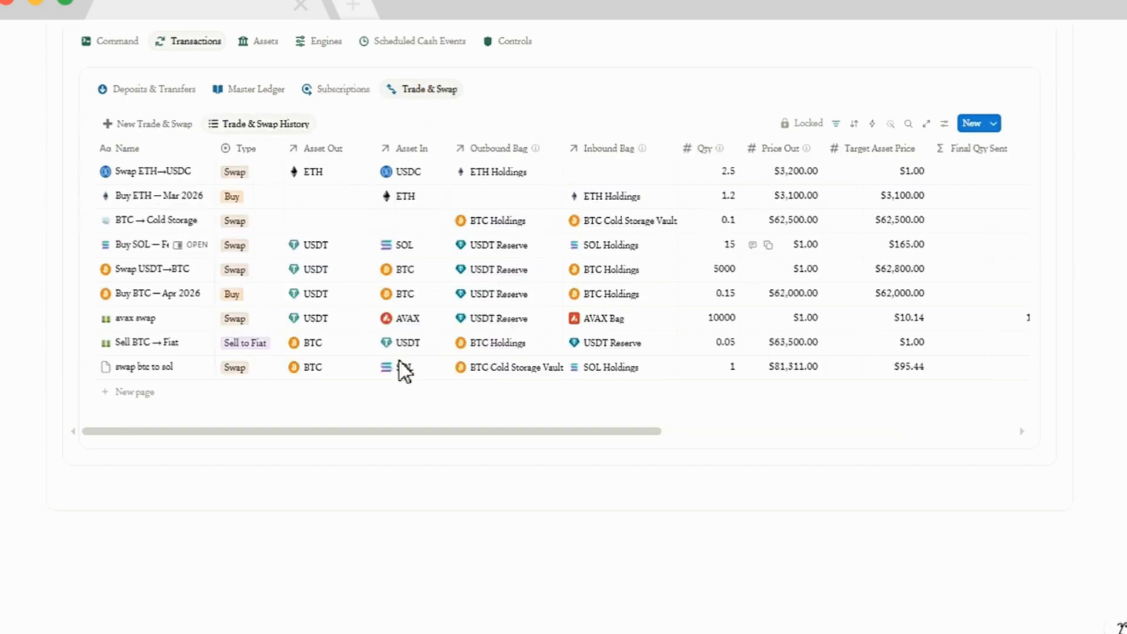
{"action": "scroll", "coordinate": [320, 254], "scroll_direction": "up", "scroll_amount": 2}
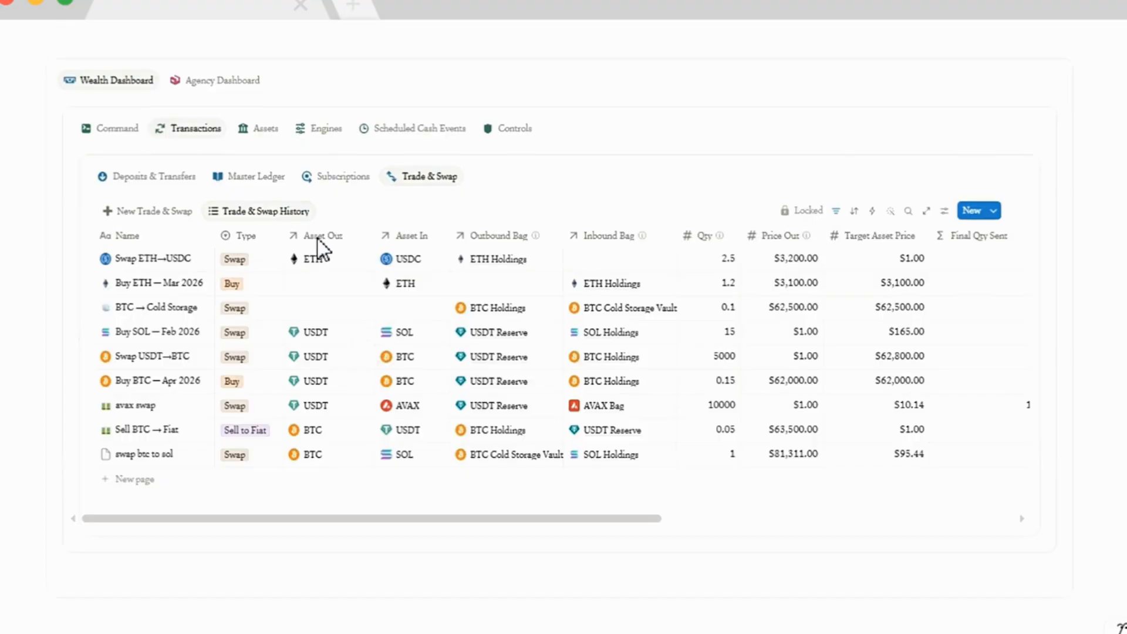
Open the Assets tab and read the Crypto Portfolio setup guide and holdings table.
{"action": "left_click", "coordinate": [267, 132]}
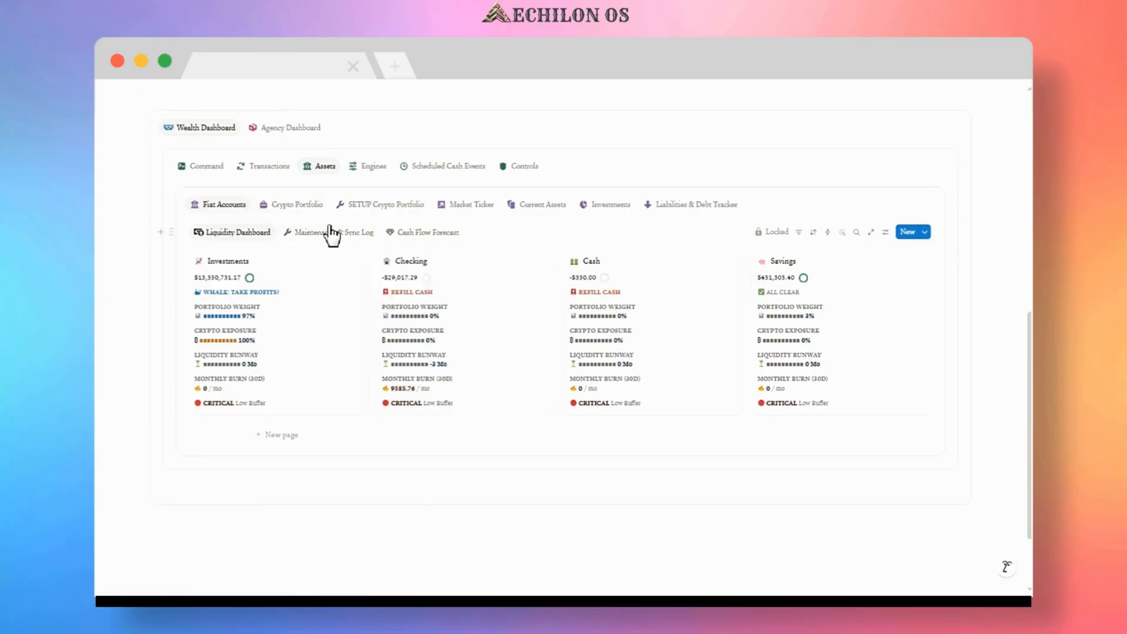
{"action": "left_click", "coordinate": [304, 209]}
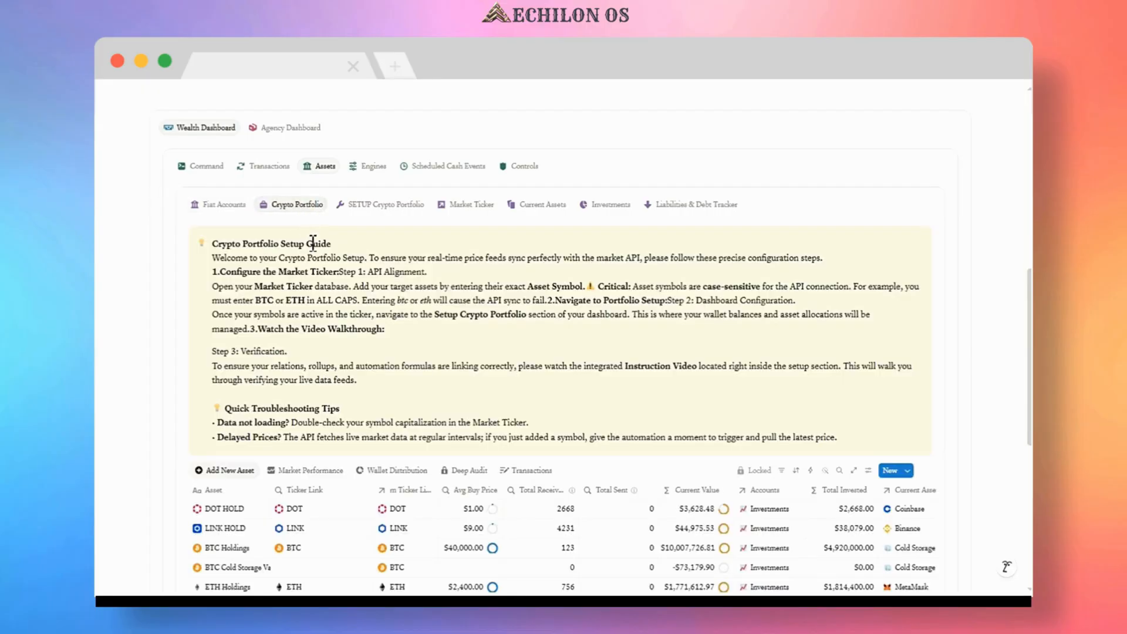
{"action": "scroll", "coordinate": [312, 243], "scroll_direction": "down", "scroll_amount": 3}
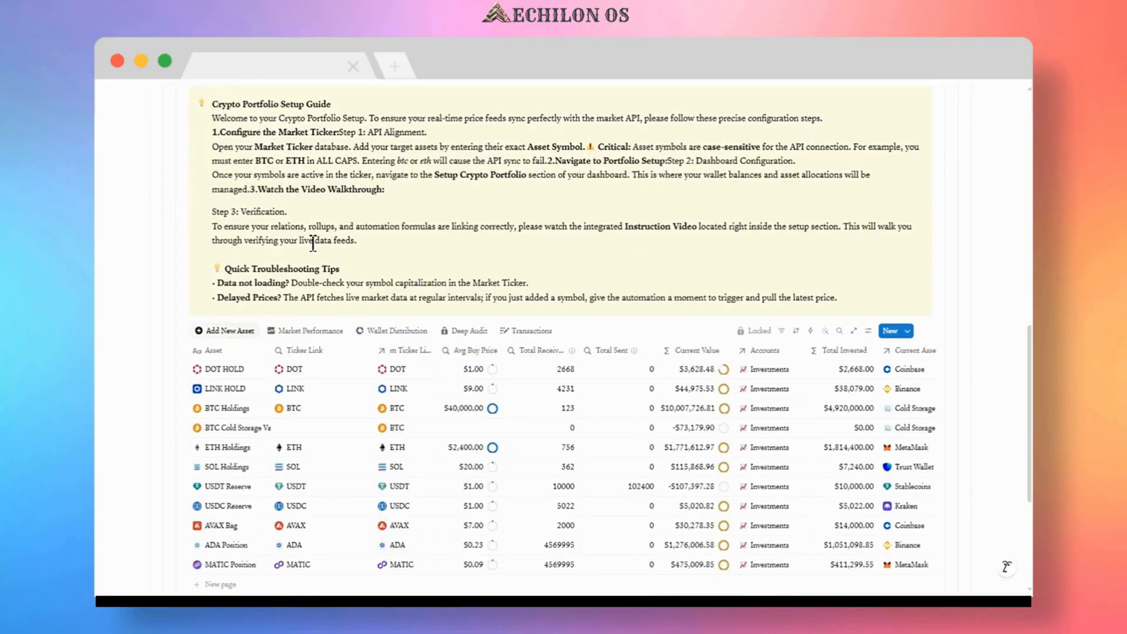
{"action": "scroll", "coordinate": [313, 243], "scroll_direction": "up", "scroll_amount": 3}
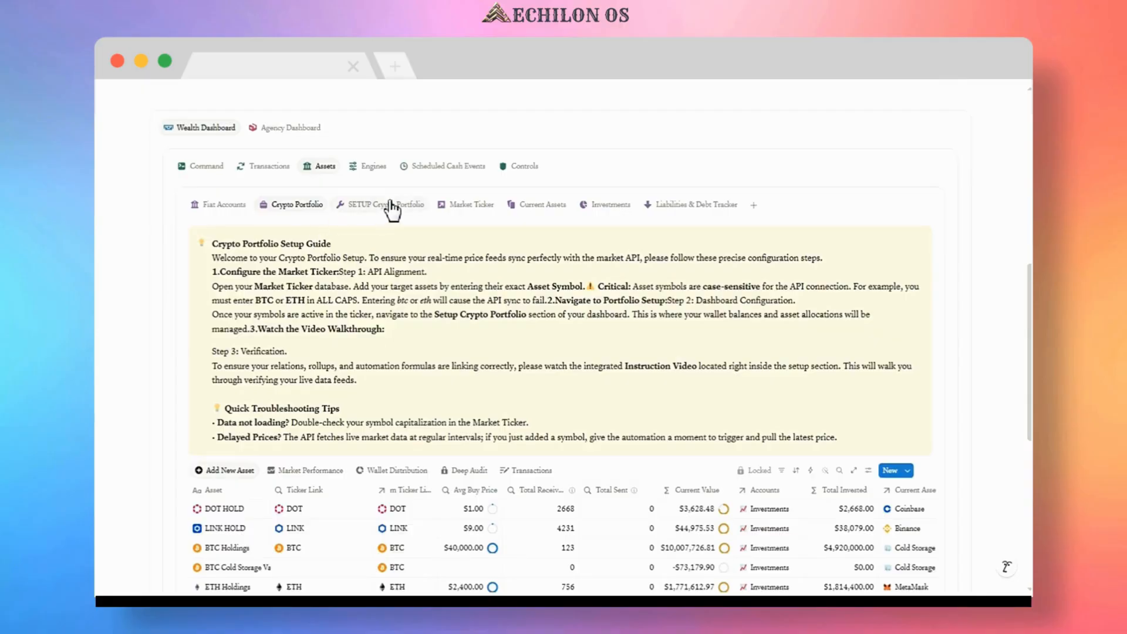
Open the Current Assets overview and scroll through the wallet and account balances.
{"action": "left_click", "coordinate": [539, 206]}
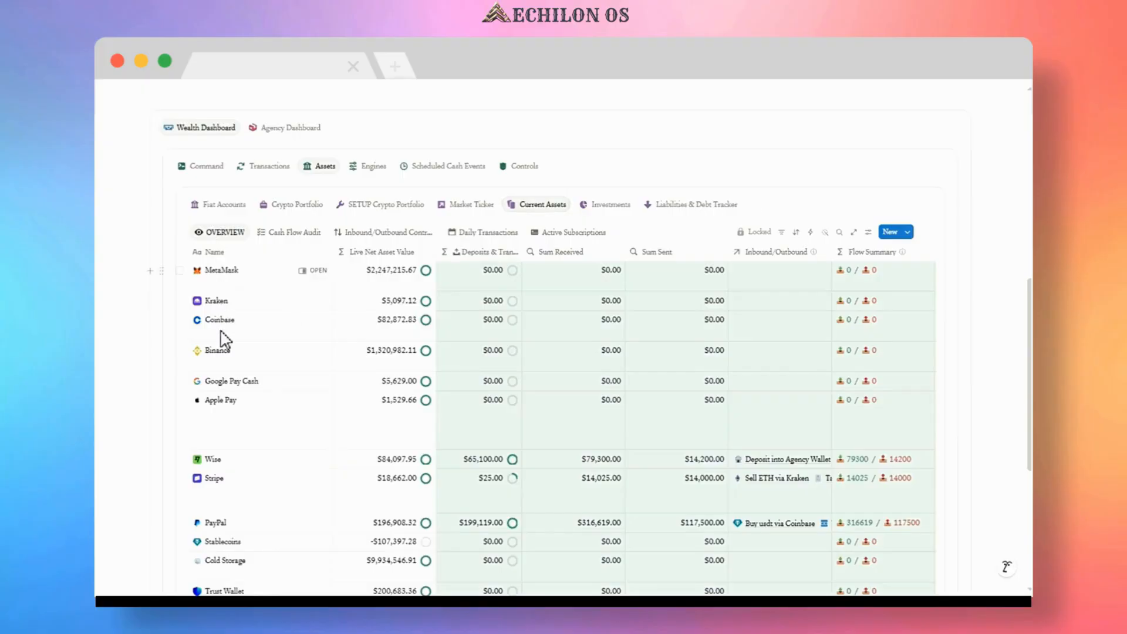
{"action": "scroll", "coordinate": [228, 360], "scroll_direction": "down", "scroll_amount": 2}
{"action": "scroll", "coordinate": [226, 355], "scroll_direction": "down", "scroll_amount": 4}
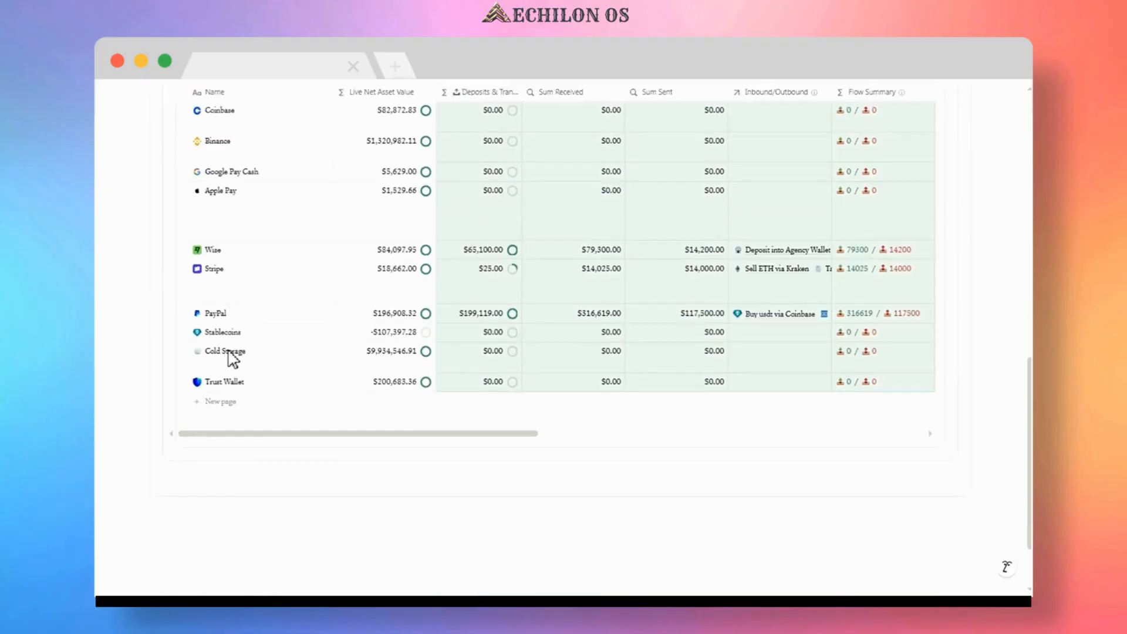
{"action": "scroll", "coordinate": [234, 357], "scroll_direction": "up", "scroll_amount": 8}
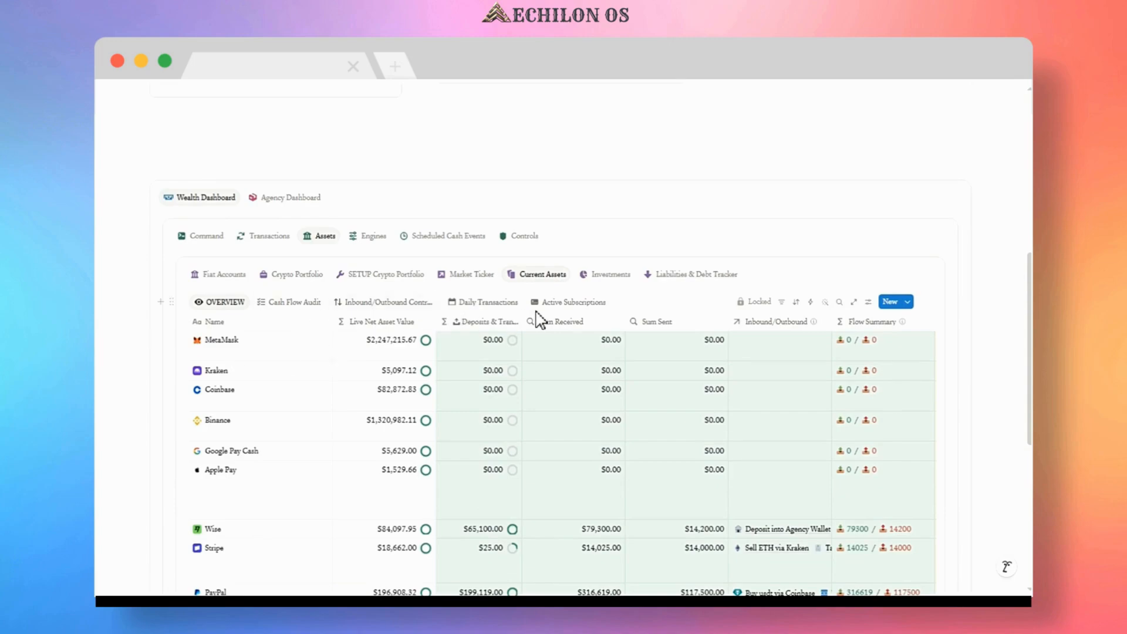
Browse the Investments table and the Liabilities & Debt Tracker, including its Debt Payment view.
{"action": "left_click", "coordinate": [610, 276]}
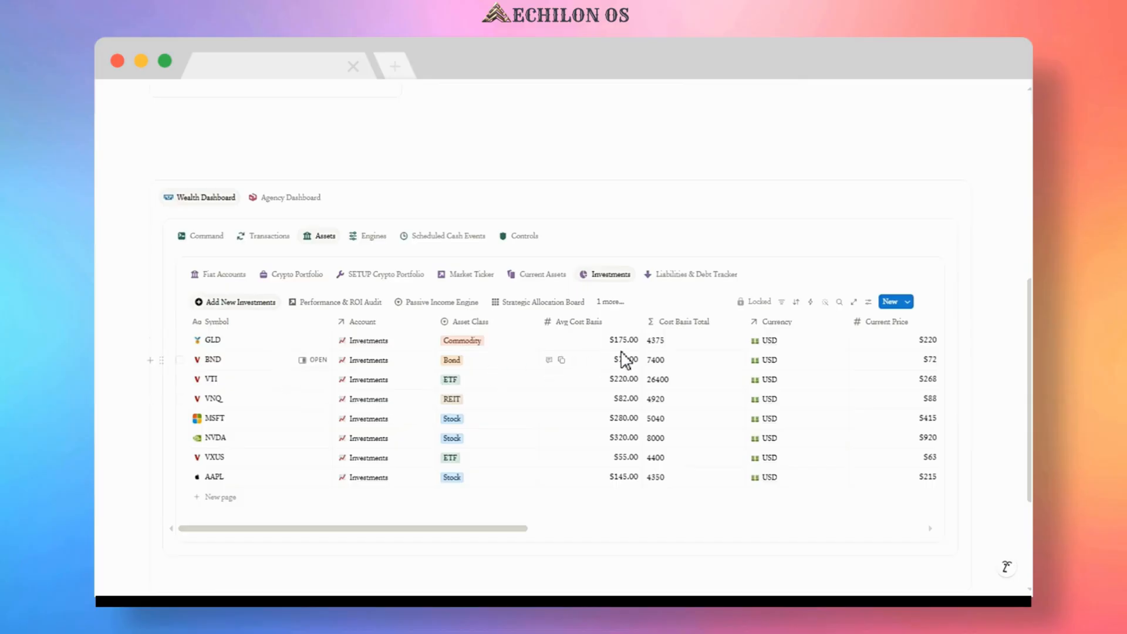
{"action": "left_click", "coordinate": [669, 275]}
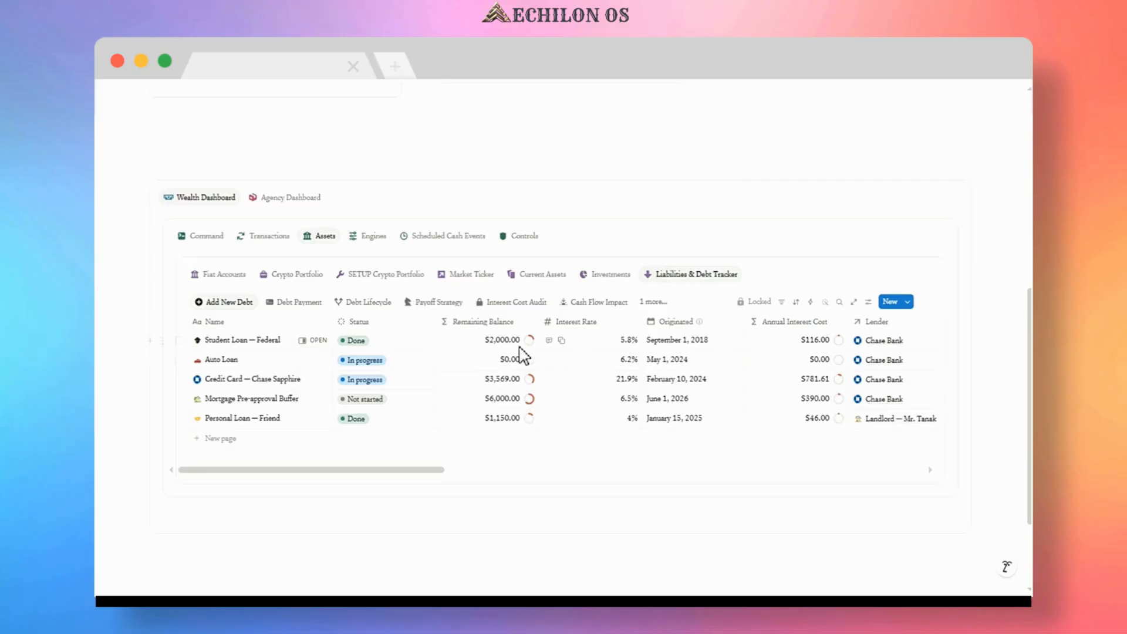
{"action": "left_click", "coordinate": [300, 306]}
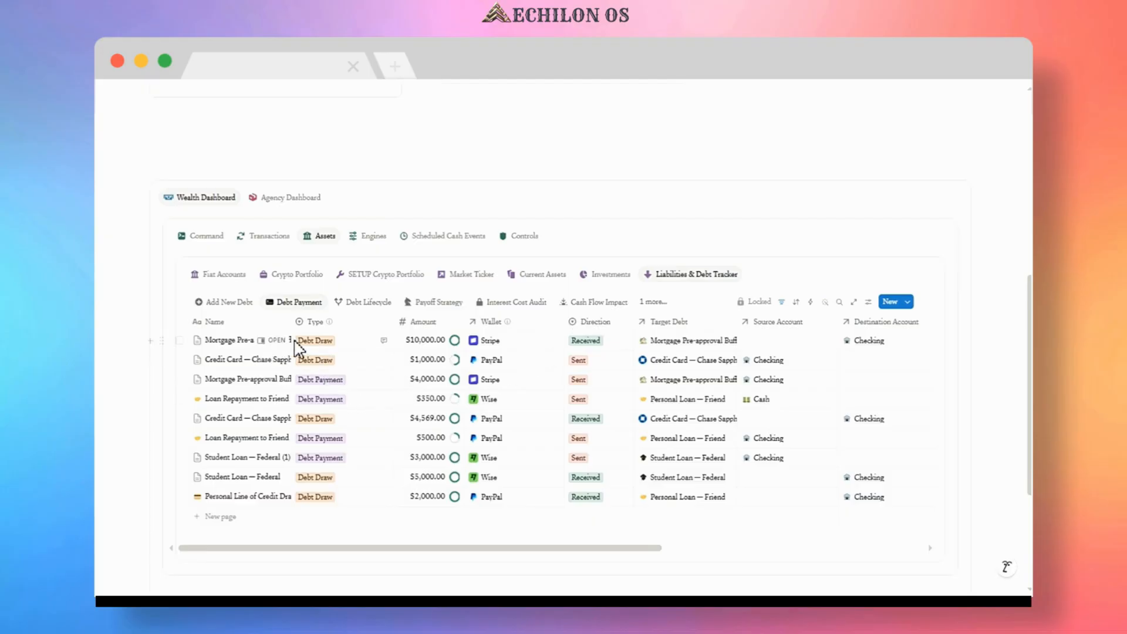
Open the Engines tab and view the Cash Flow Engine and Spending Limits tables.
{"action": "mouse_move", "coordinate": [307, 346]}
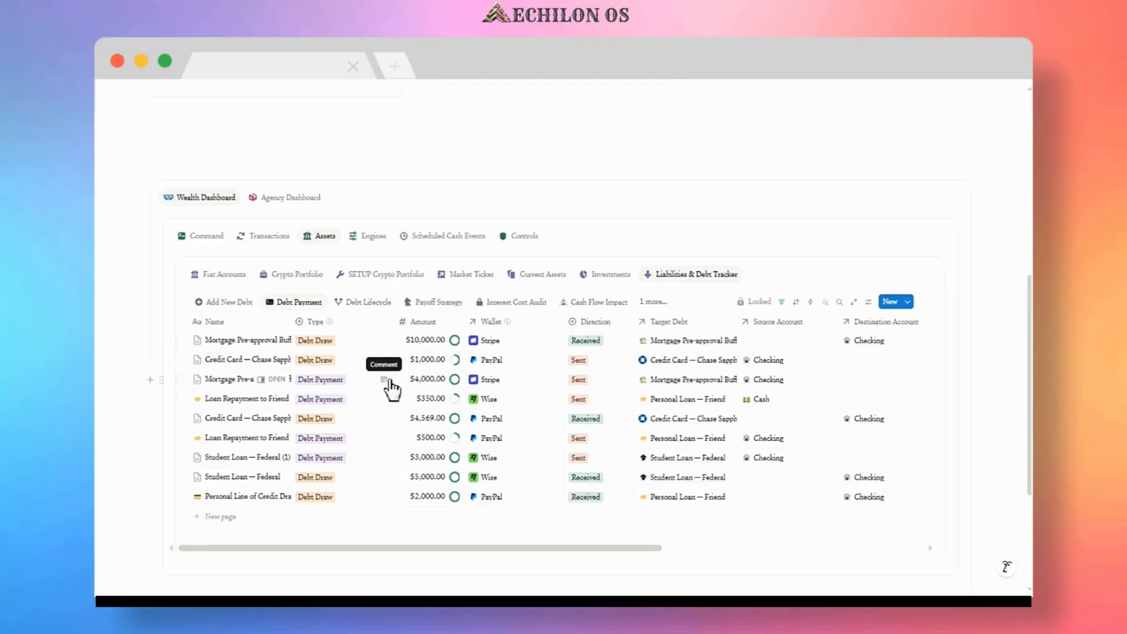
{"action": "left_click", "coordinate": [373, 238]}
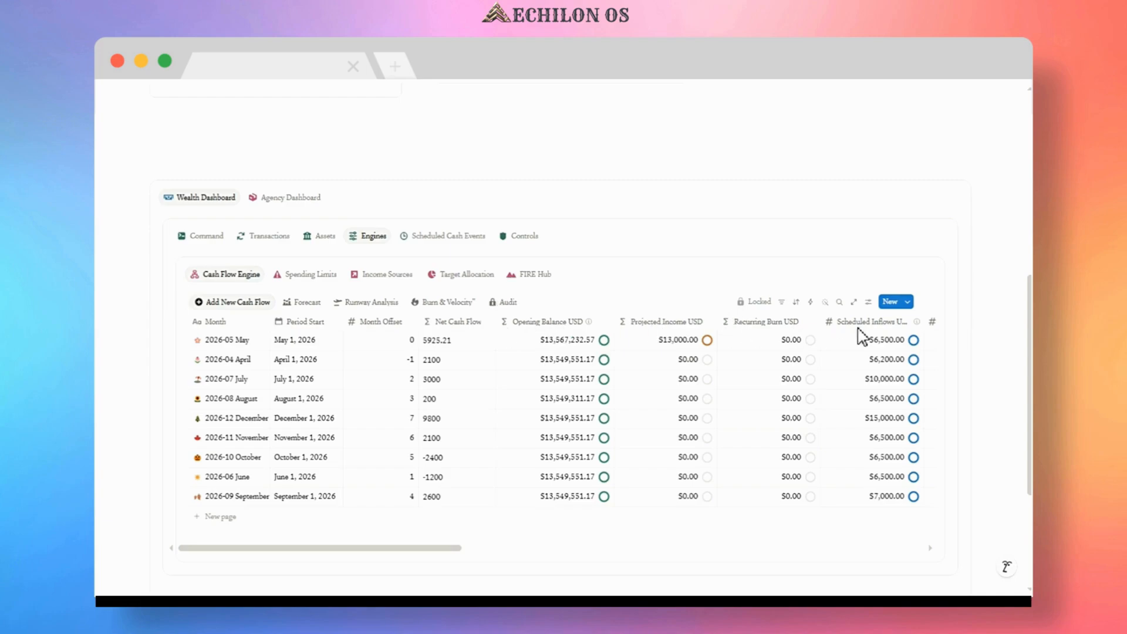
{"action": "left_click", "coordinate": [307, 275]}
{"action": "scroll", "coordinate": [314, 308], "scroll_direction": "down", "scroll_amount": 2}
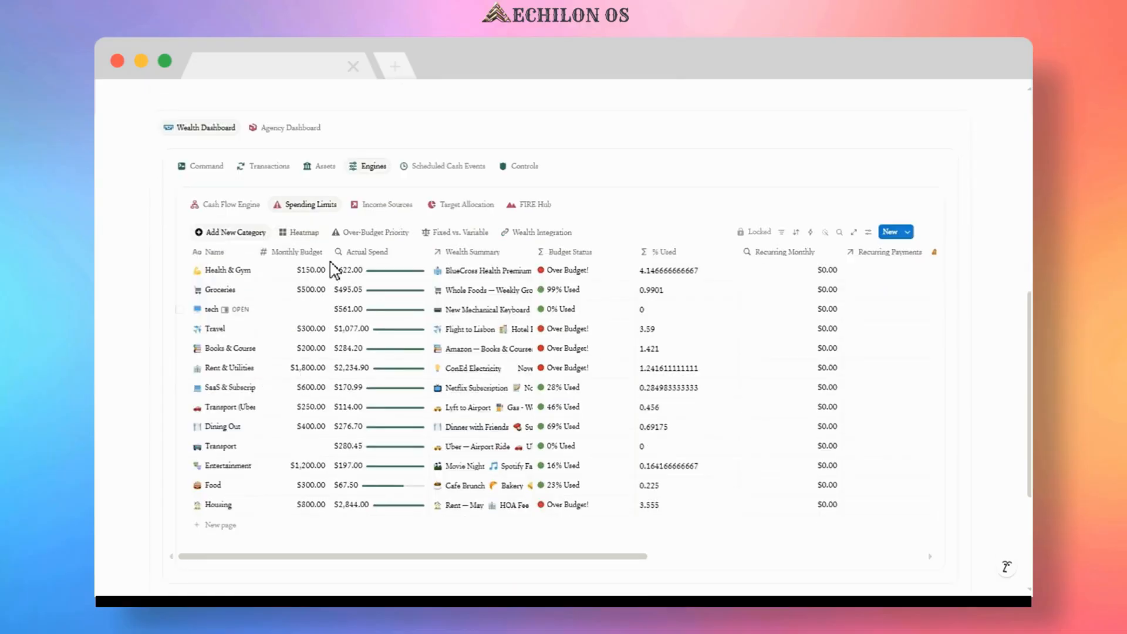
Open Income Sources and scroll through its Revenue Stream Distribution view.
{"action": "left_click", "coordinate": [380, 208]}
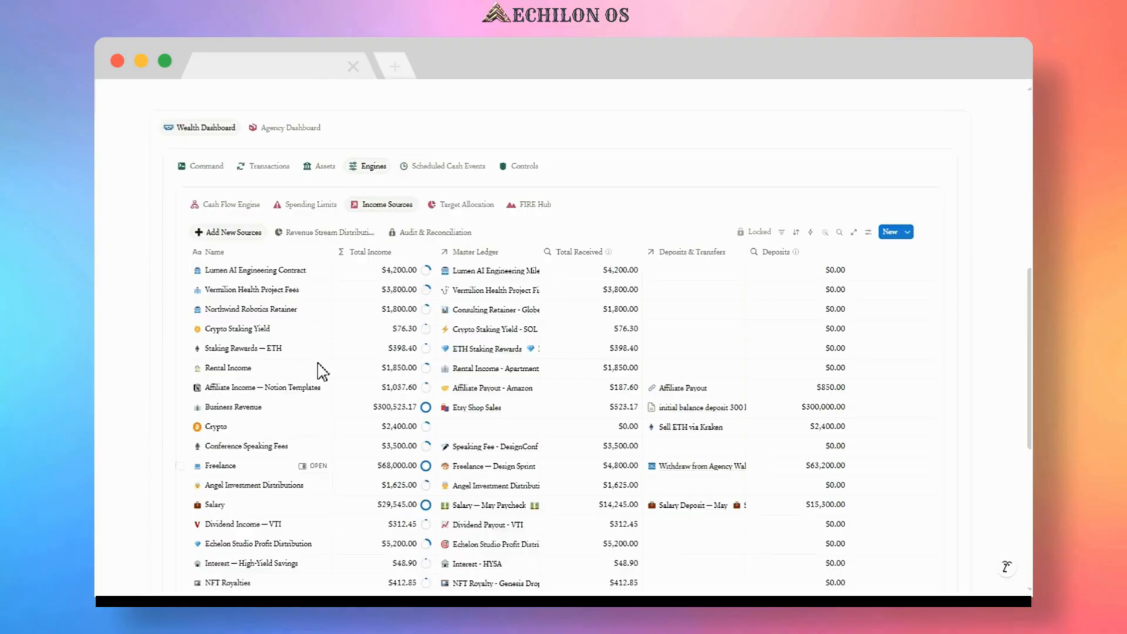
{"action": "left_click", "coordinate": [332, 235]}
{"action": "scroll", "coordinate": [340, 284], "scroll_direction": "down", "scroll_amount": 10}
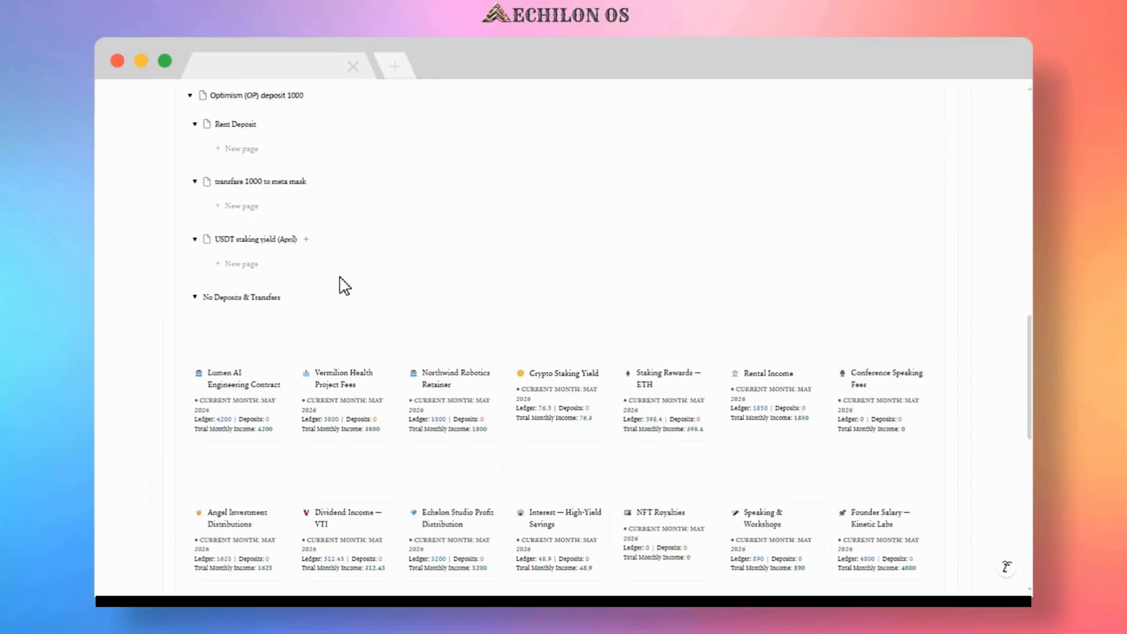
{"action": "scroll", "coordinate": [344, 286], "scroll_direction": "up", "scroll_amount": 5}
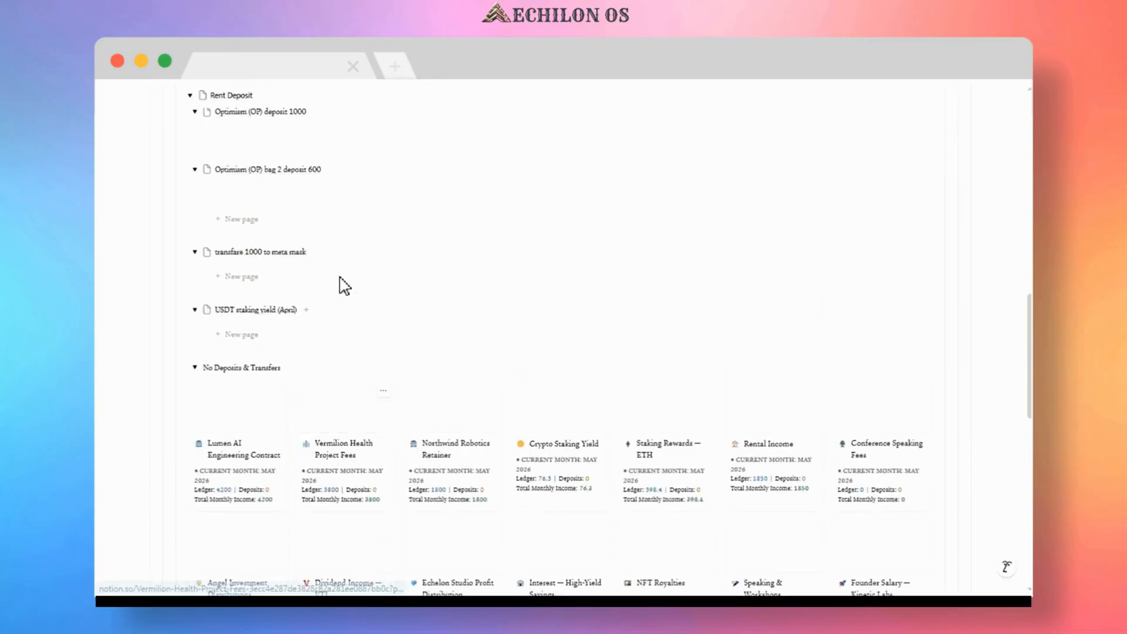
{"action": "scroll", "coordinate": [340, 284], "scroll_direction": "up", "scroll_amount": 2}
View Target Allocation's Asset Exposure, then scroll across all FIRE Hub scenario columns.
{"action": "left_click", "coordinate": [455, 208]}
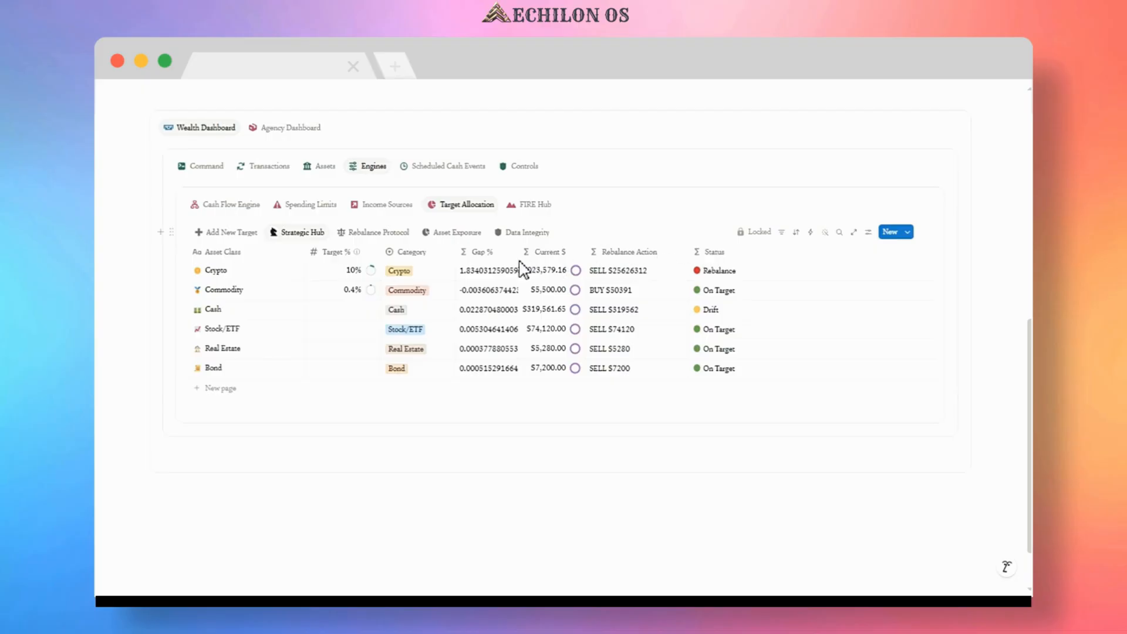
{"action": "left_click", "coordinate": [447, 235]}
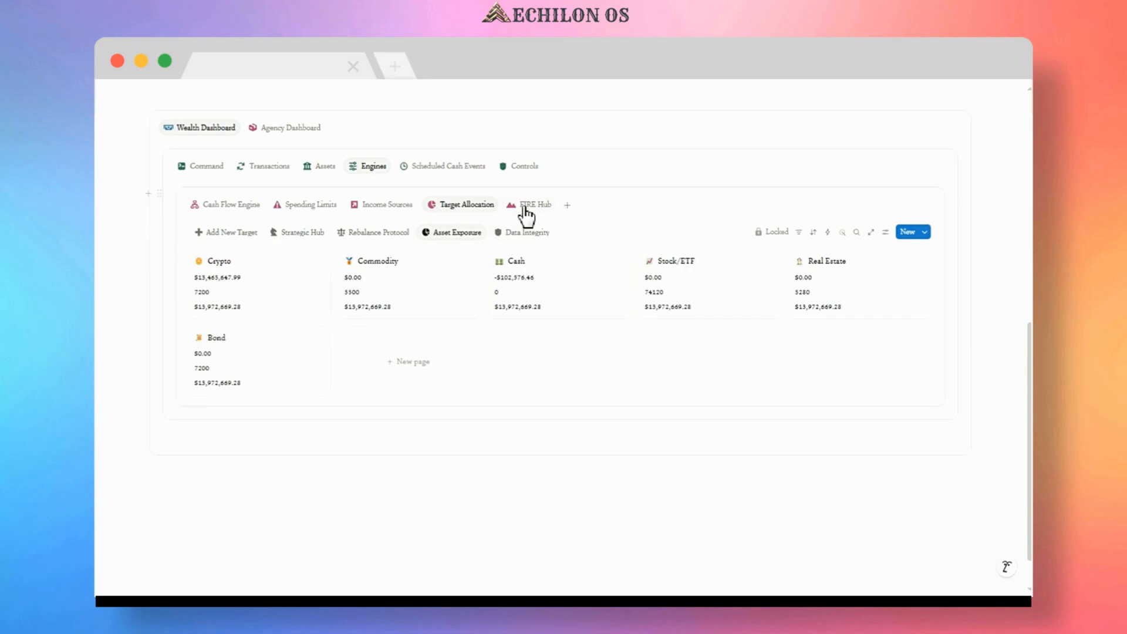
{"action": "left_click", "coordinate": [526, 207]}
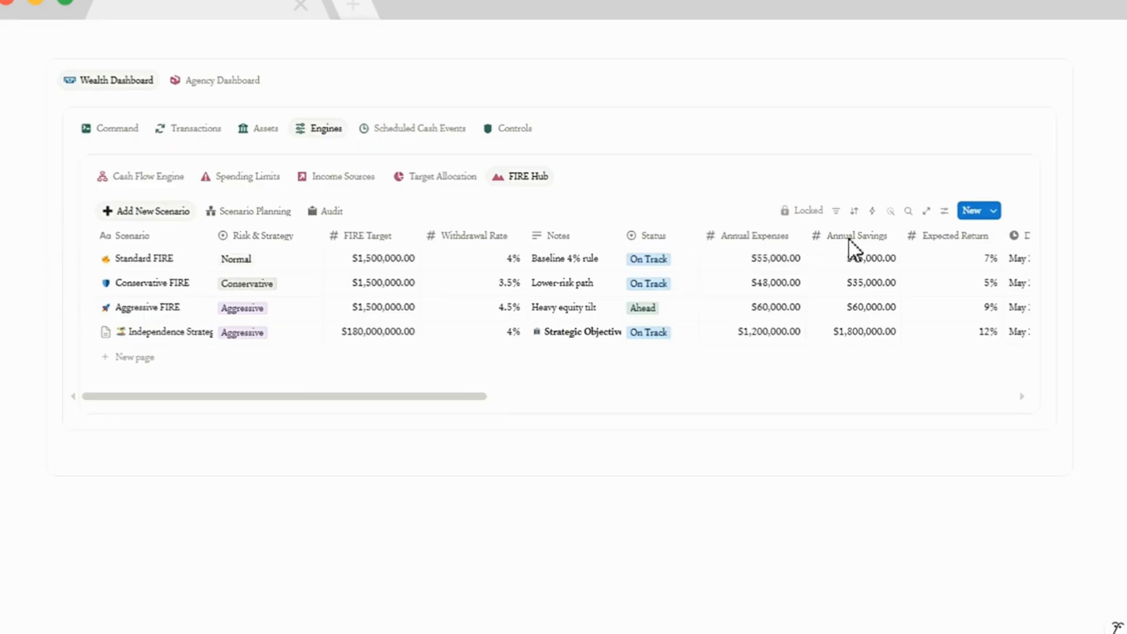
{"action": "scroll", "coordinate": [471, 399], "scroll_direction": "right", "scroll_amount": 3}
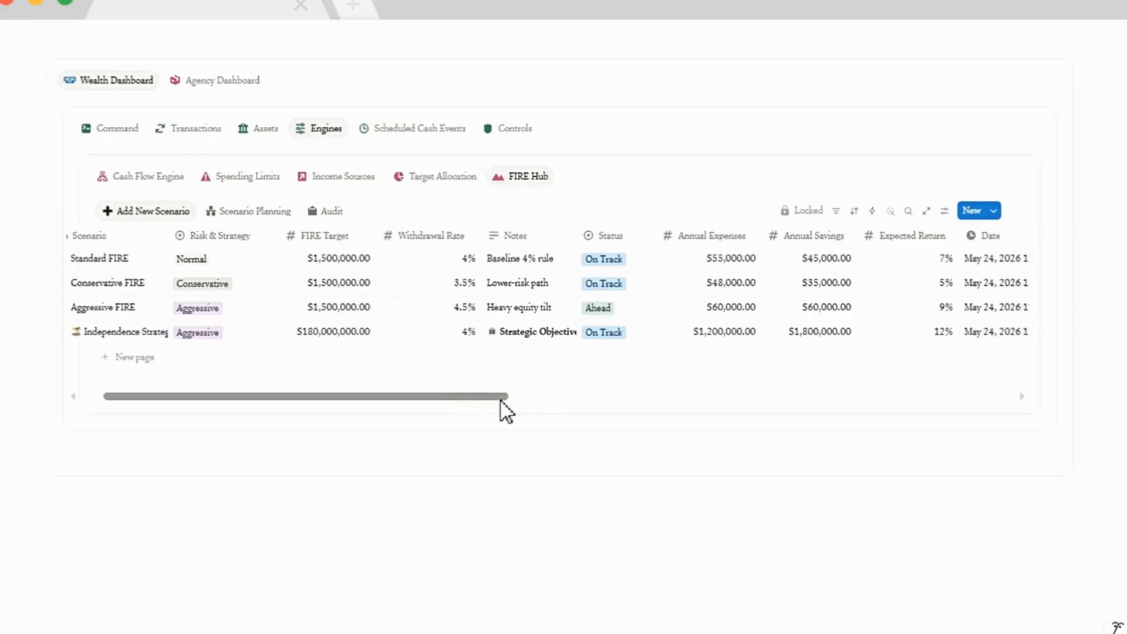
{"action": "scroll", "coordinate": [577, 402], "scroll_direction": "right", "scroll_amount": 12}
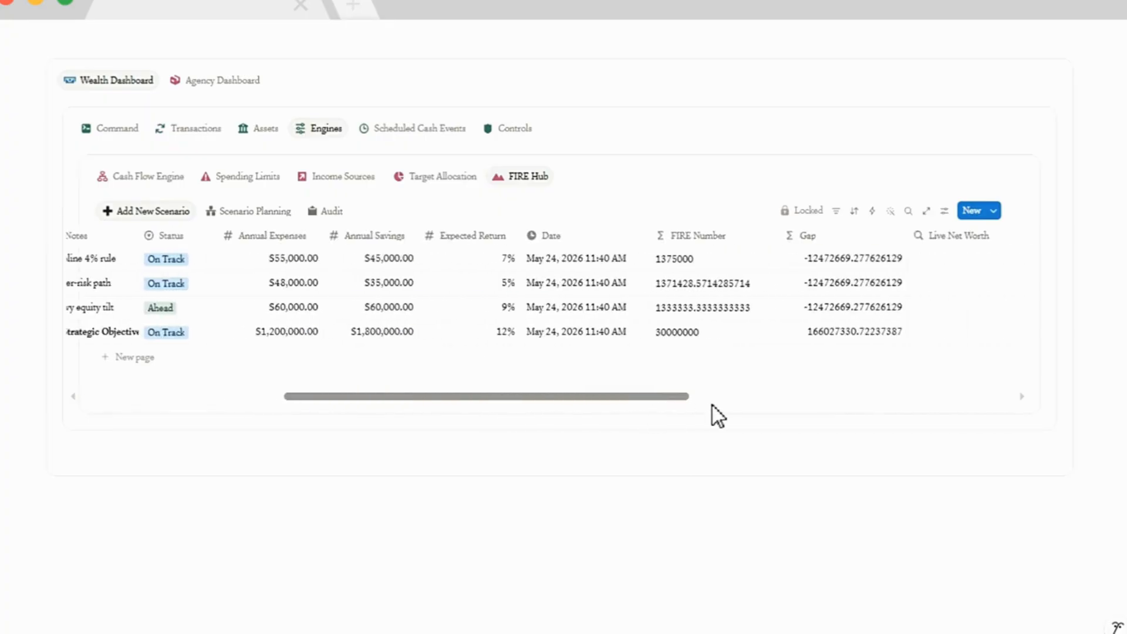
{"action": "scroll", "coordinate": [731, 407], "scroll_direction": "right", "scroll_amount": 8}
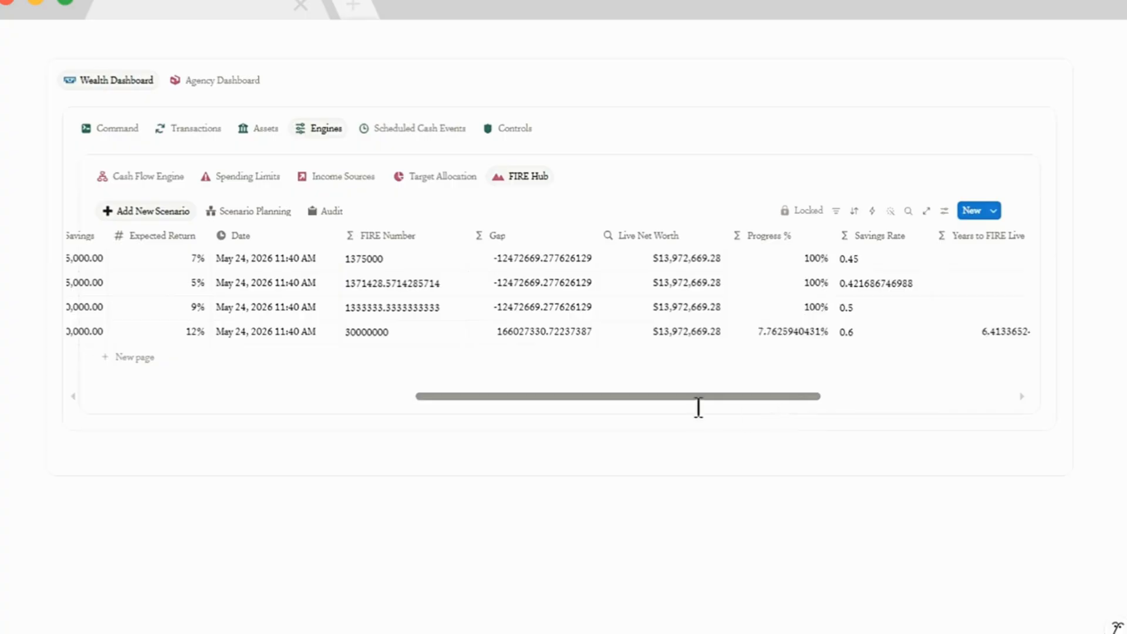
{"action": "scroll", "coordinate": [722, 399], "scroll_direction": "right", "scroll_amount": 7}
{"action": "scroll", "coordinate": [780, 400], "scroll_direction": "left", "scroll_amount": 6}
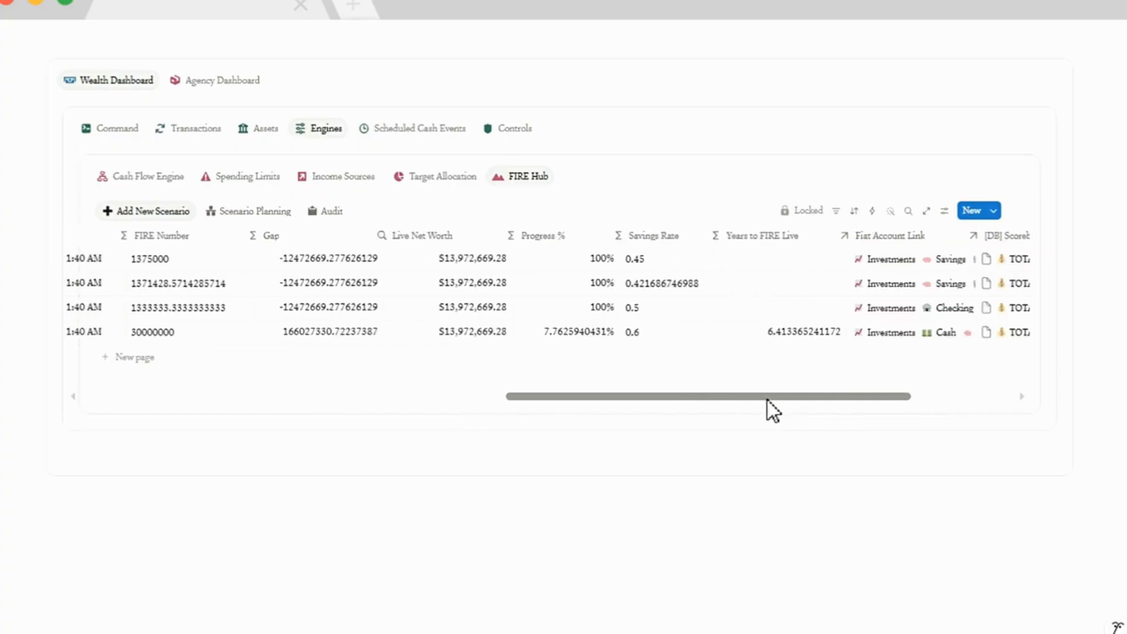
{"action": "scroll", "coordinate": [646, 397], "scroll_direction": "left", "scroll_amount": 4}
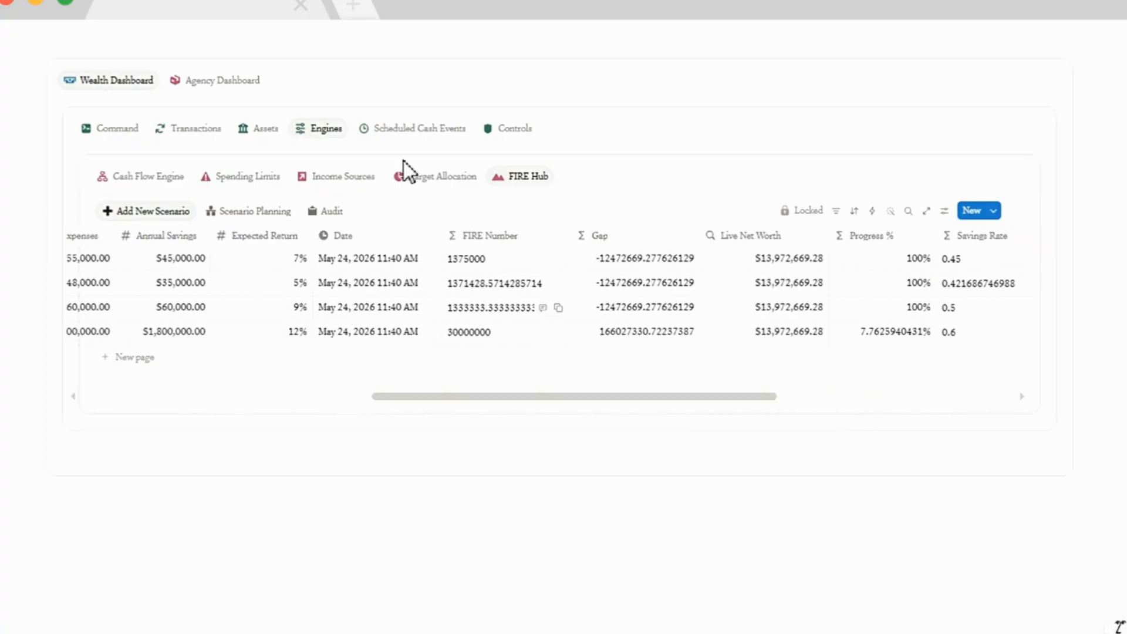
Open Scheduled Cash Events and scroll through the May 2026 Cash Flow Calendar.
{"action": "left_click", "coordinate": [403, 130]}
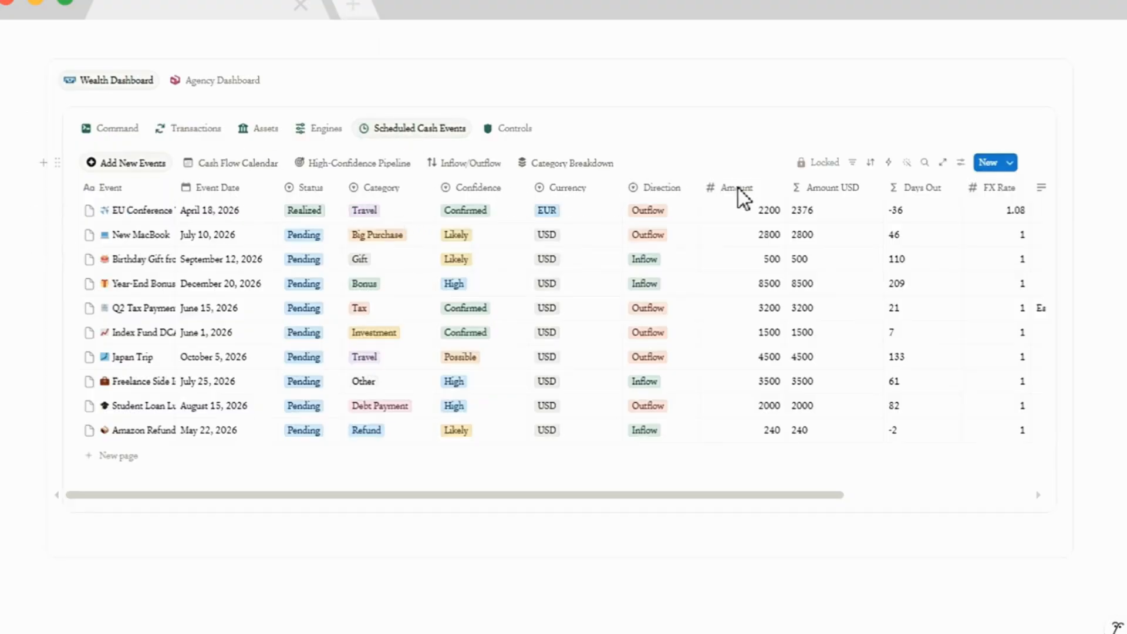
{"action": "left_click", "coordinate": [237, 162]}
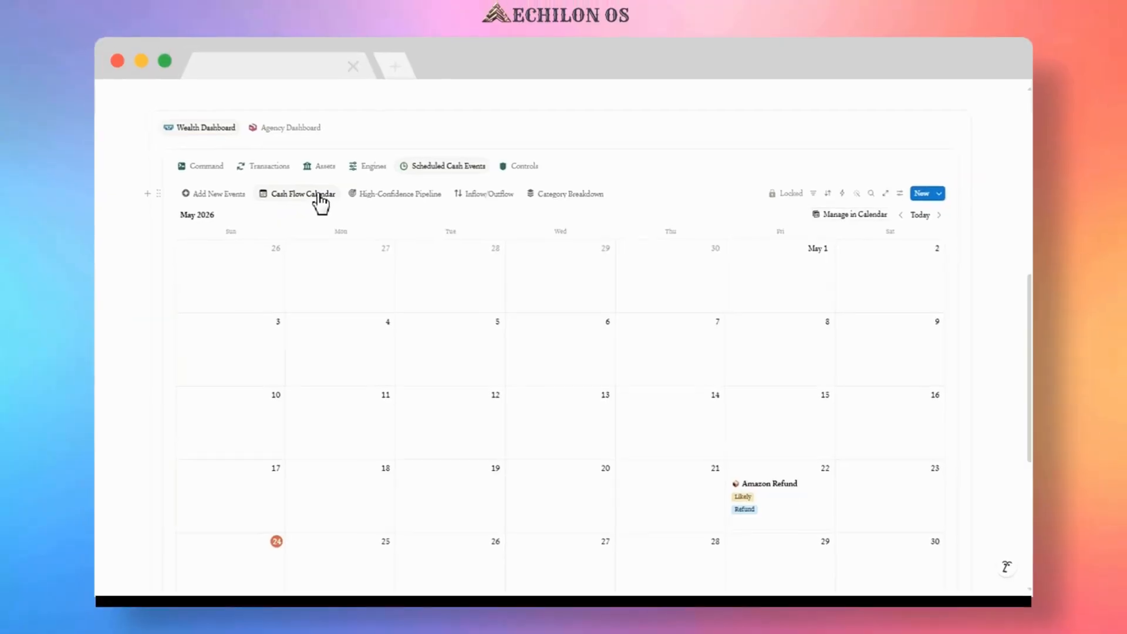
{"action": "scroll", "coordinate": [446, 297], "scroll_direction": "down", "scroll_amount": 4}
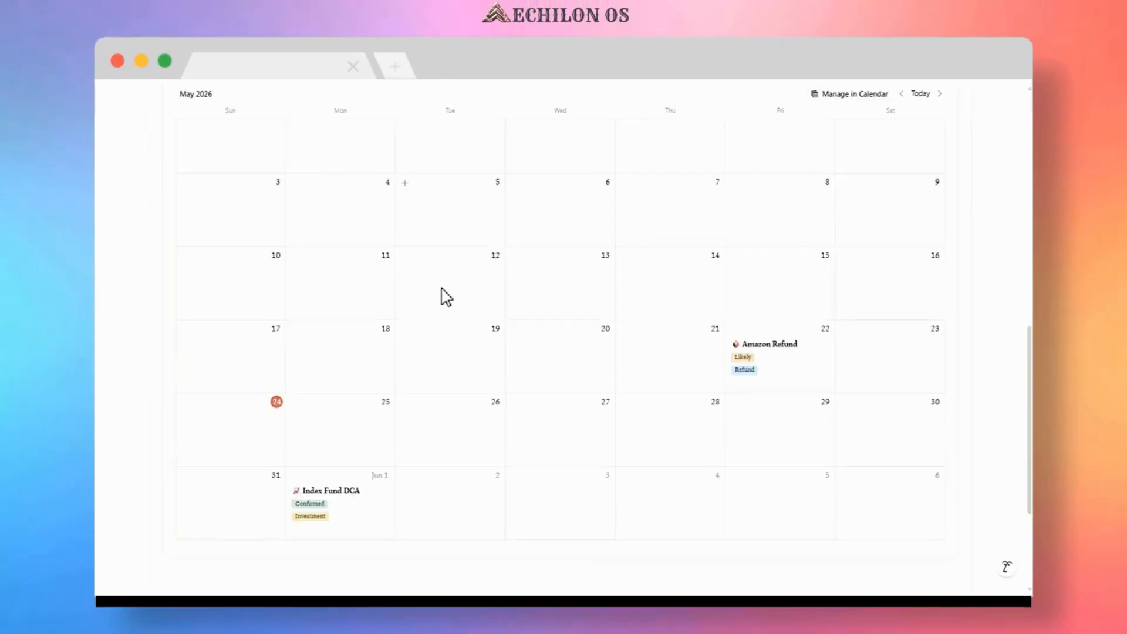
{"action": "scroll", "coordinate": [446, 296], "scroll_direction": "up", "scroll_amount": 4}
{"action": "scroll", "coordinate": [446, 297], "scroll_direction": "up", "scroll_amount": 2}
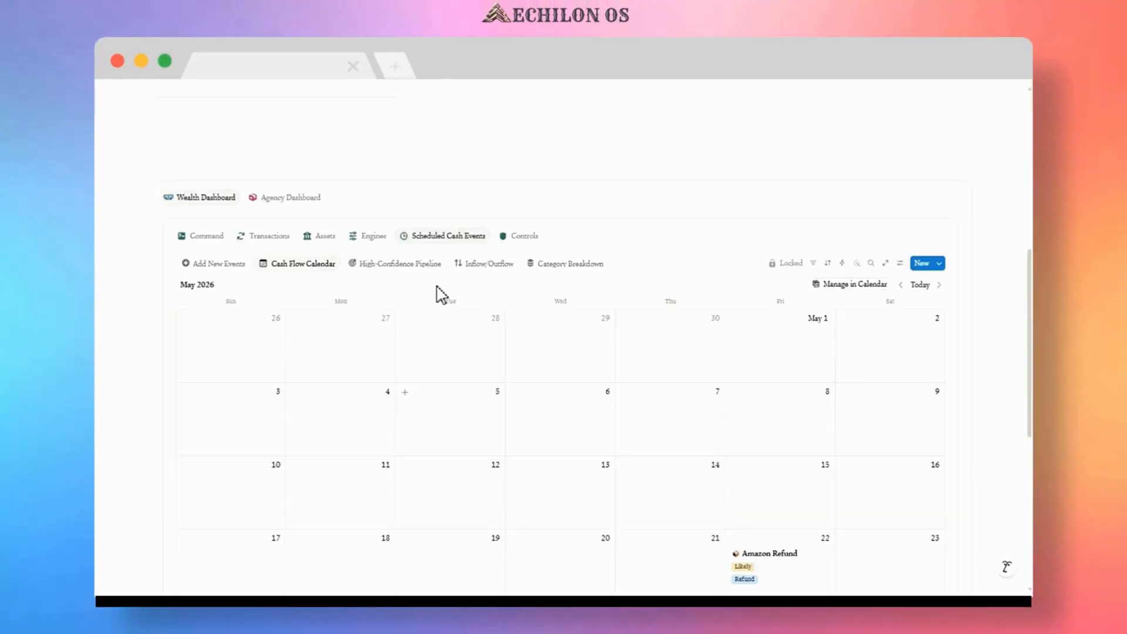
View the High-Confidence Pipeline, then open Controls and inspect the Net Worth Milestone alert's channel options.
{"action": "left_click", "coordinate": [402, 266]}
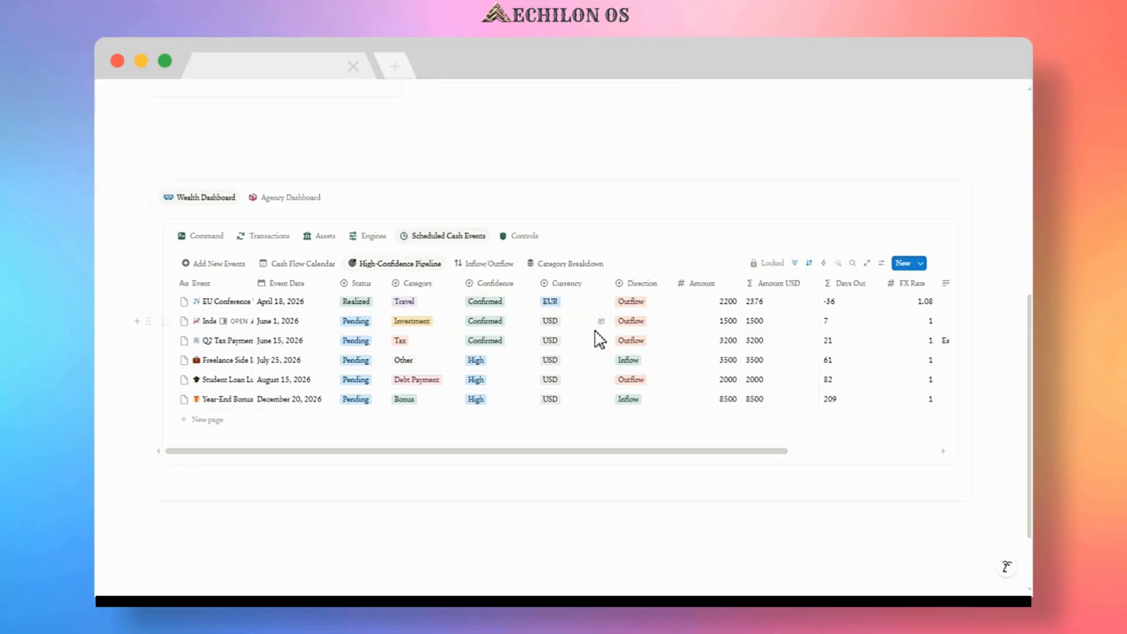
{"action": "left_click", "coordinate": [515, 237]}
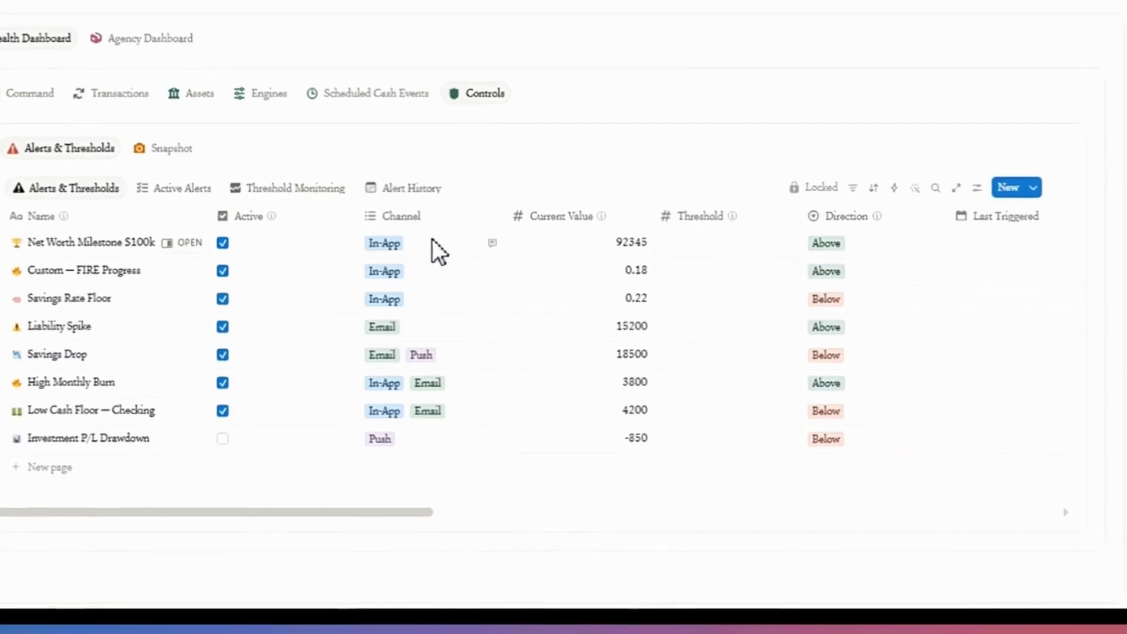
{"action": "left_click", "coordinate": [436, 242]}
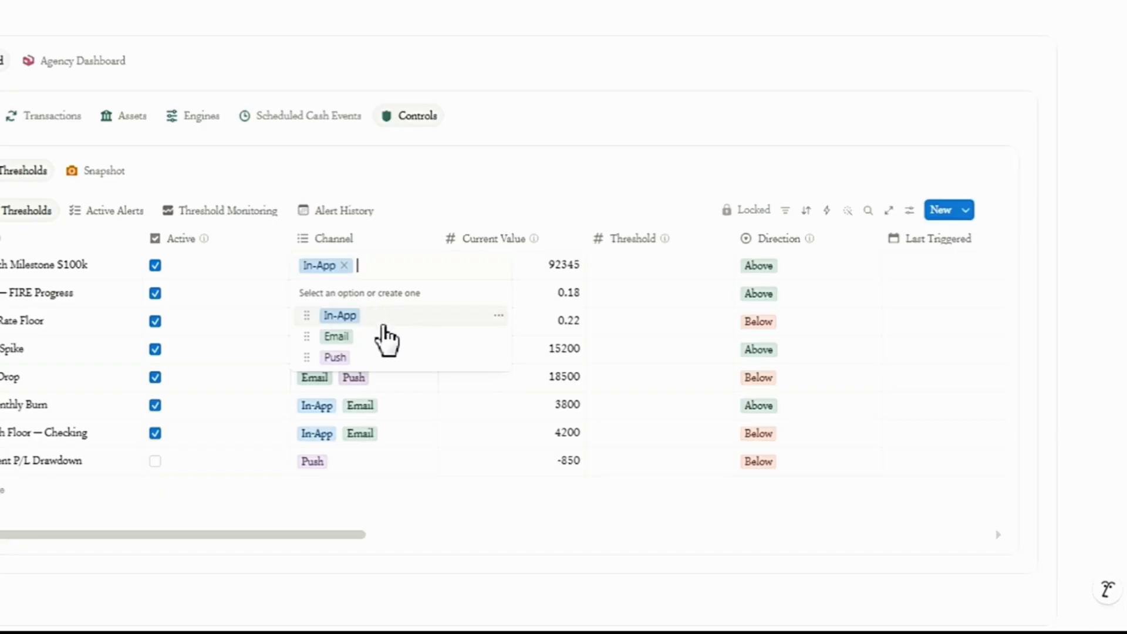
Scroll across the Alerts & Thresholds table, then open the Snapshot section and its Snapshot History view.
{"action": "key", "text": "Escape"}
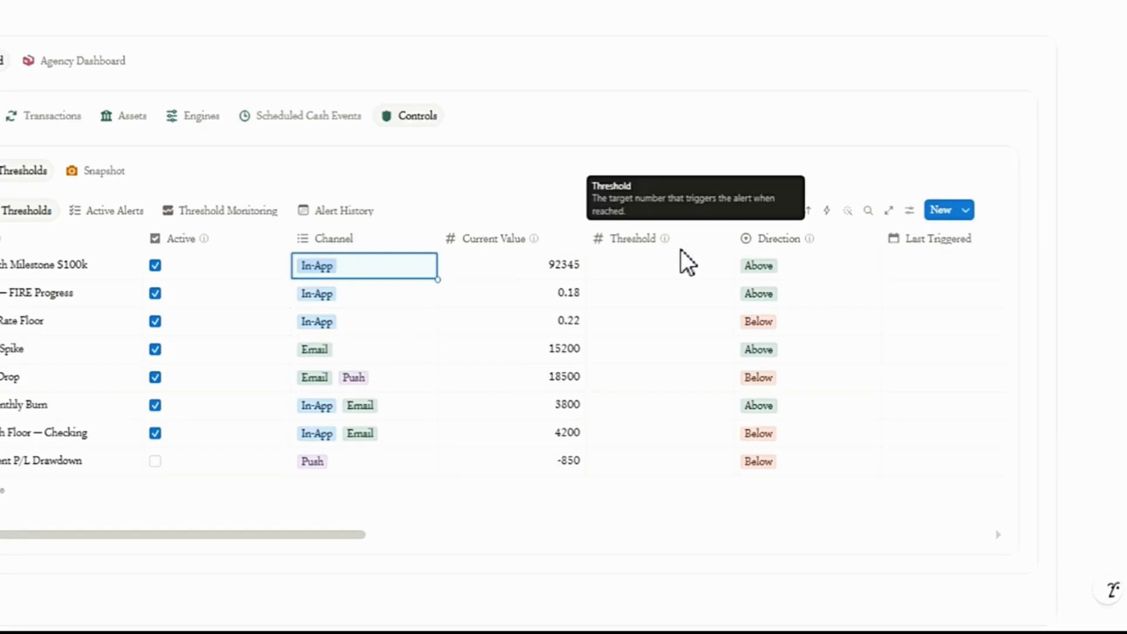
{"action": "mouse_move", "coordinate": [647, 294]}
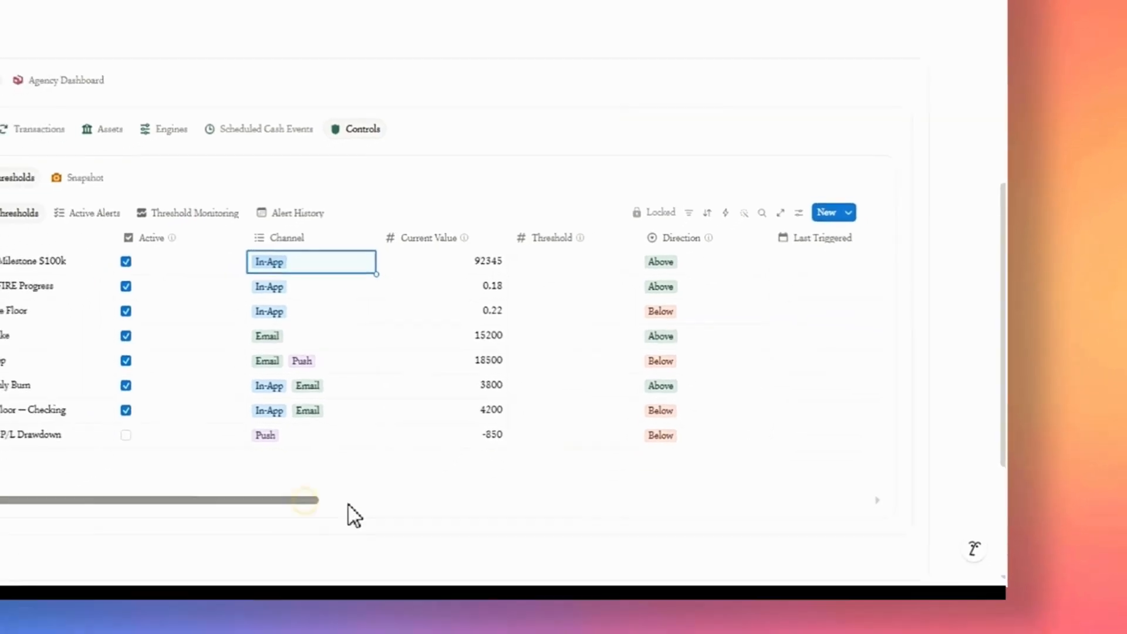
{"action": "left_click_drag", "start_coordinate": [352, 515], "coordinate": [536, 505]}
{"action": "left_click", "coordinate": [571, 264]}
{"action": "left_click", "coordinate": [93, 213]}
{"action": "left_click", "coordinate": [81, 178]}
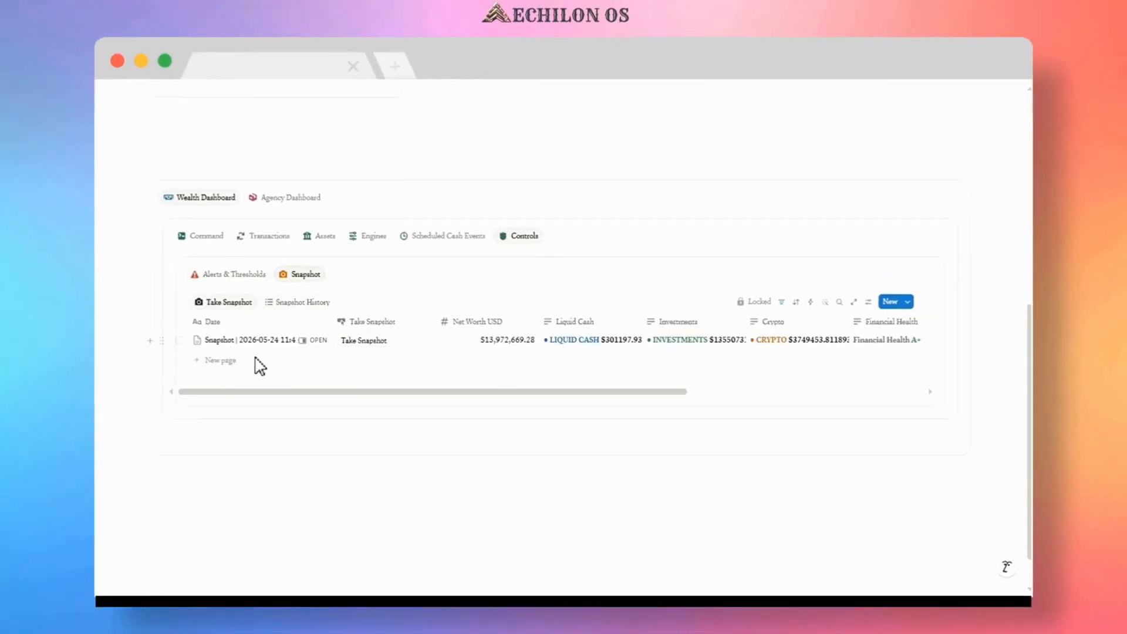
{"action": "left_click", "coordinate": [292, 304]}
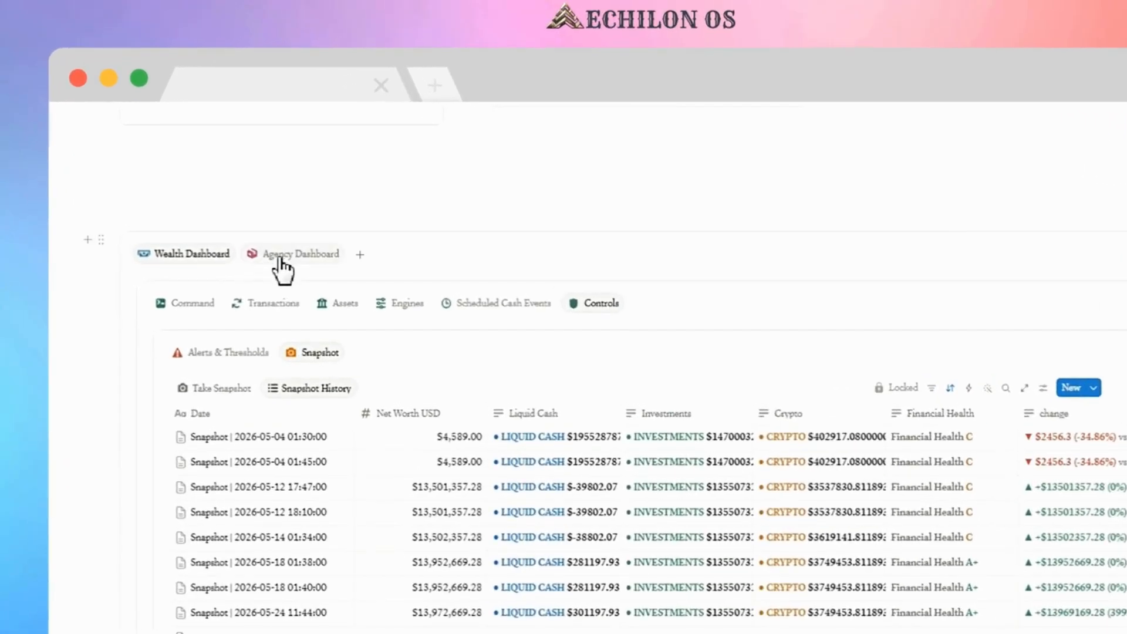
Switch to the Agency Dashboard and scroll through its Revenue & pipeline and Delivery health sections.
{"action": "left_click", "coordinate": [280, 258]}
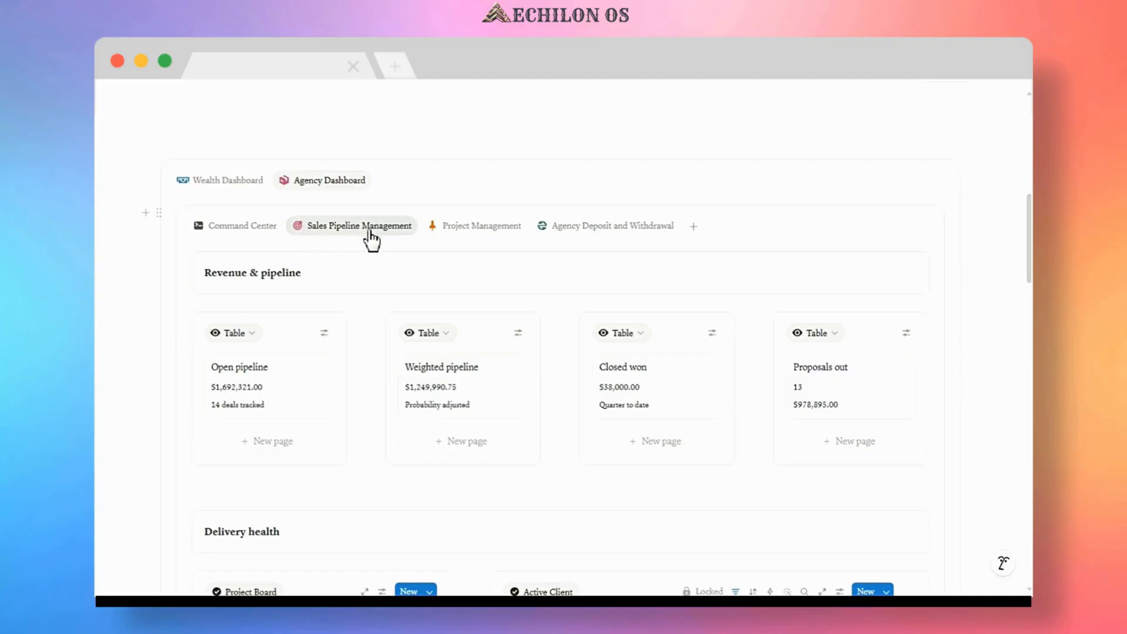
{"action": "scroll", "coordinate": [279, 347], "scroll_direction": "down", "scroll_amount": 3}
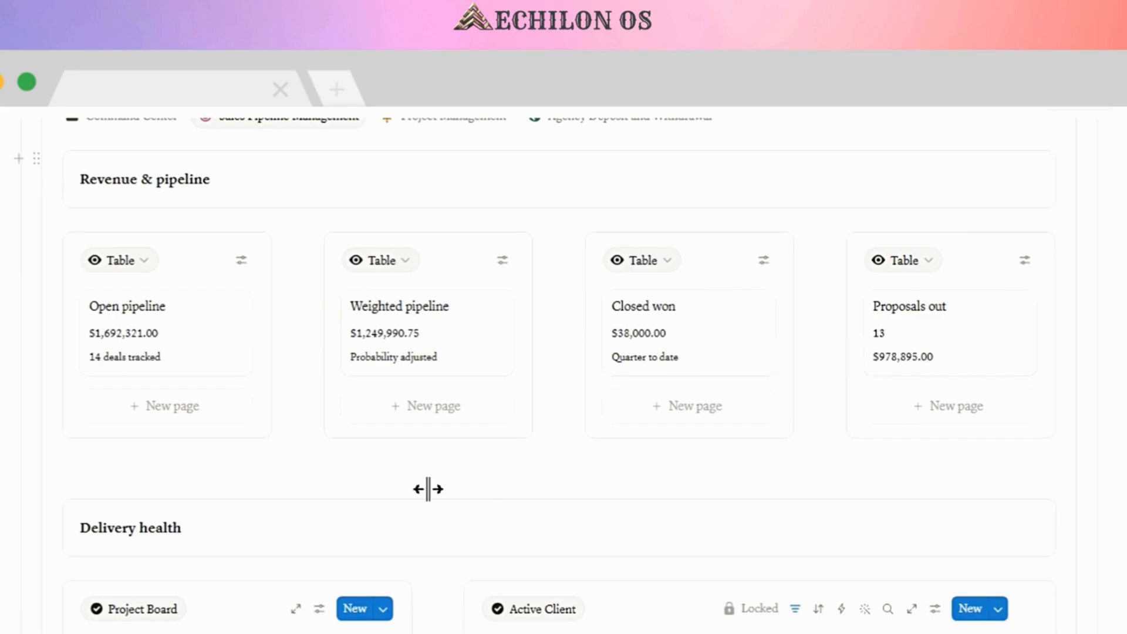
{"action": "scroll", "coordinate": [428, 489], "scroll_direction": "down", "scroll_amount": 5}
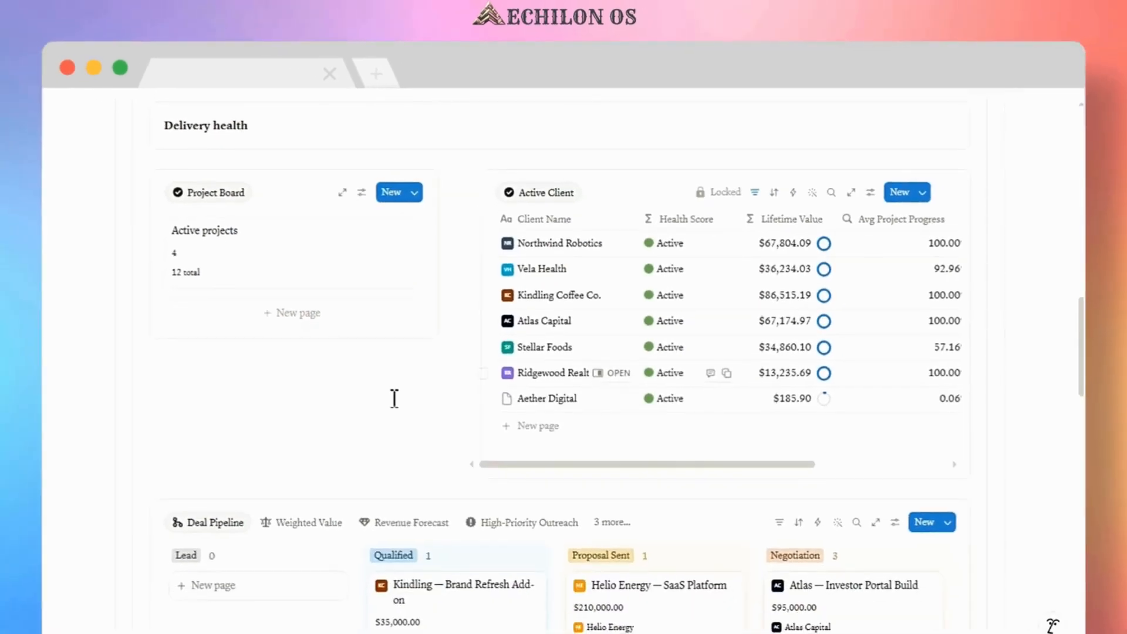
{"action": "scroll", "coordinate": [392, 401], "scroll_direction": "down", "scroll_amount": 4}
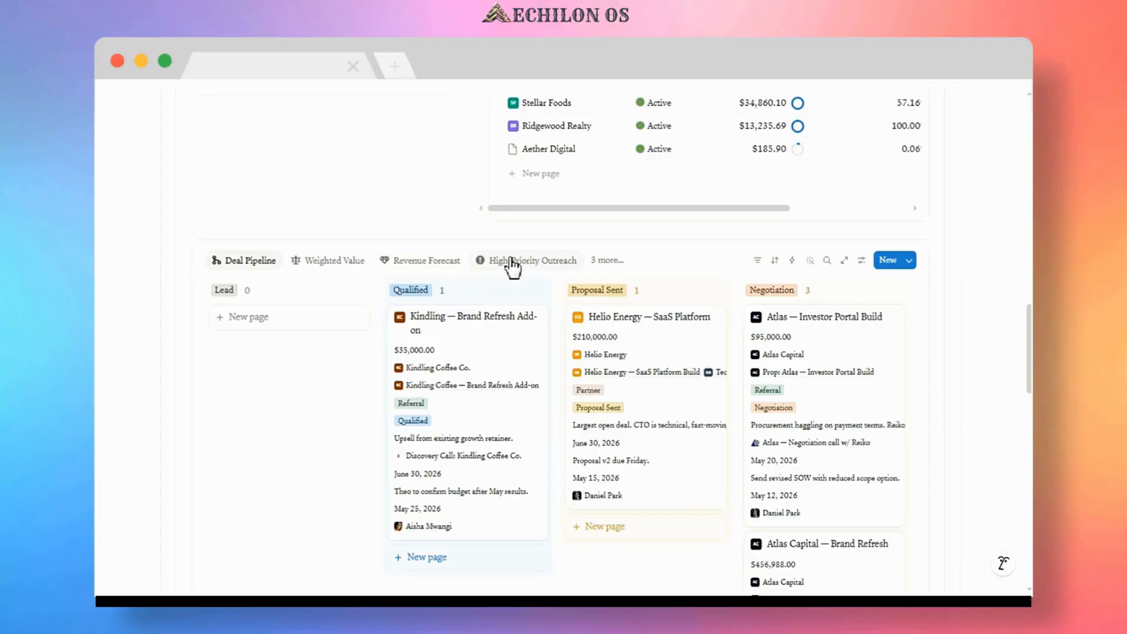
Browse the Deal Pipeline's additional views, then scroll through the board and the Proposals table.
{"action": "left_click", "coordinate": [609, 261]}
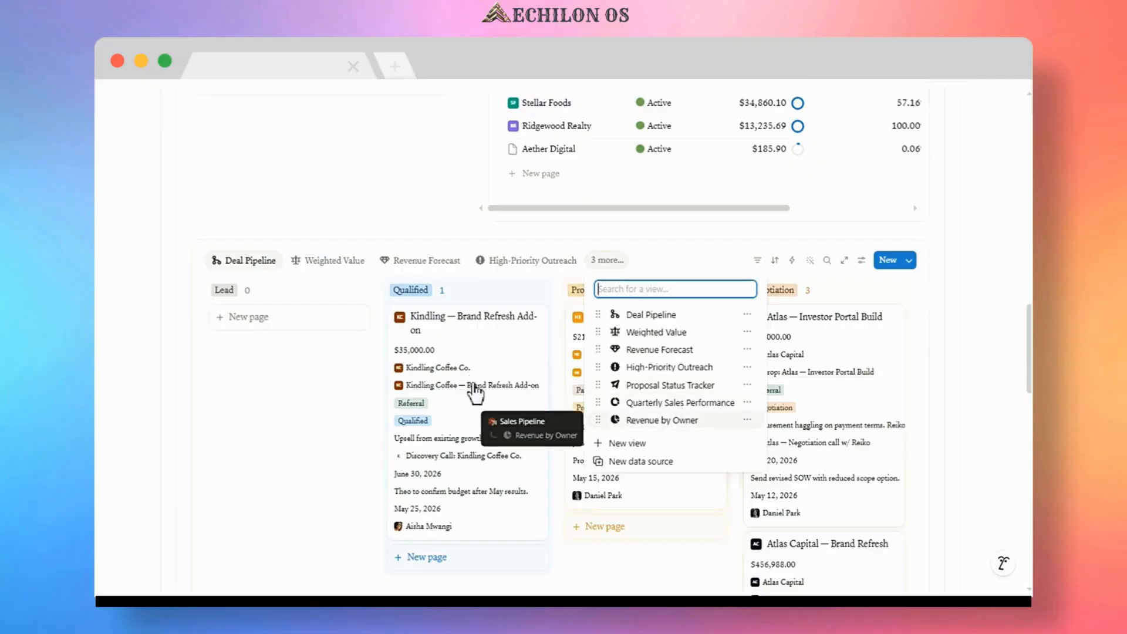
{"action": "left_click", "coordinate": [342, 354]}
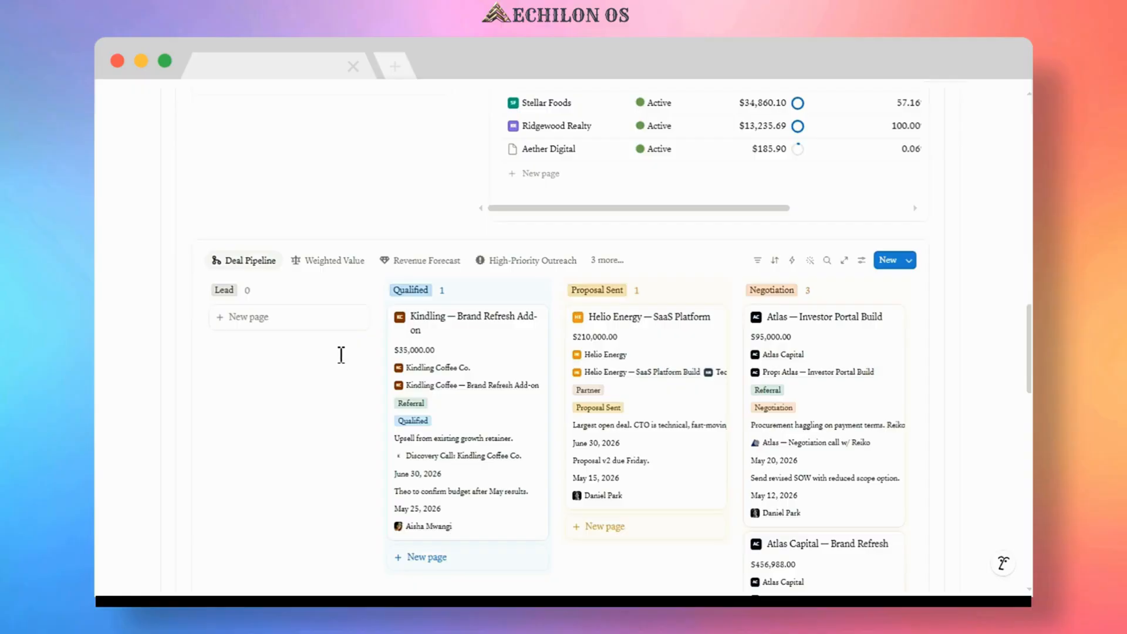
{"action": "scroll", "coordinate": [341, 354], "scroll_direction": "down", "scroll_amount": 2}
{"action": "scroll", "coordinate": [341, 354], "scroll_direction": "down", "scroll_amount": 6}
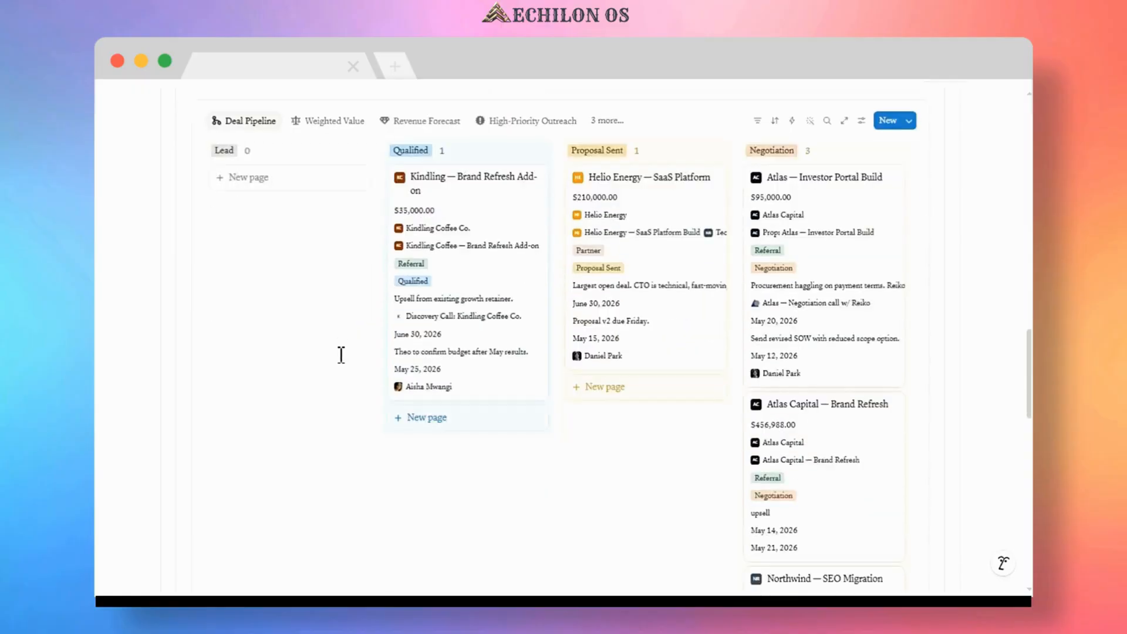
{"action": "scroll", "coordinate": [341, 354], "scroll_direction": "down", "scroll_amount": 4}
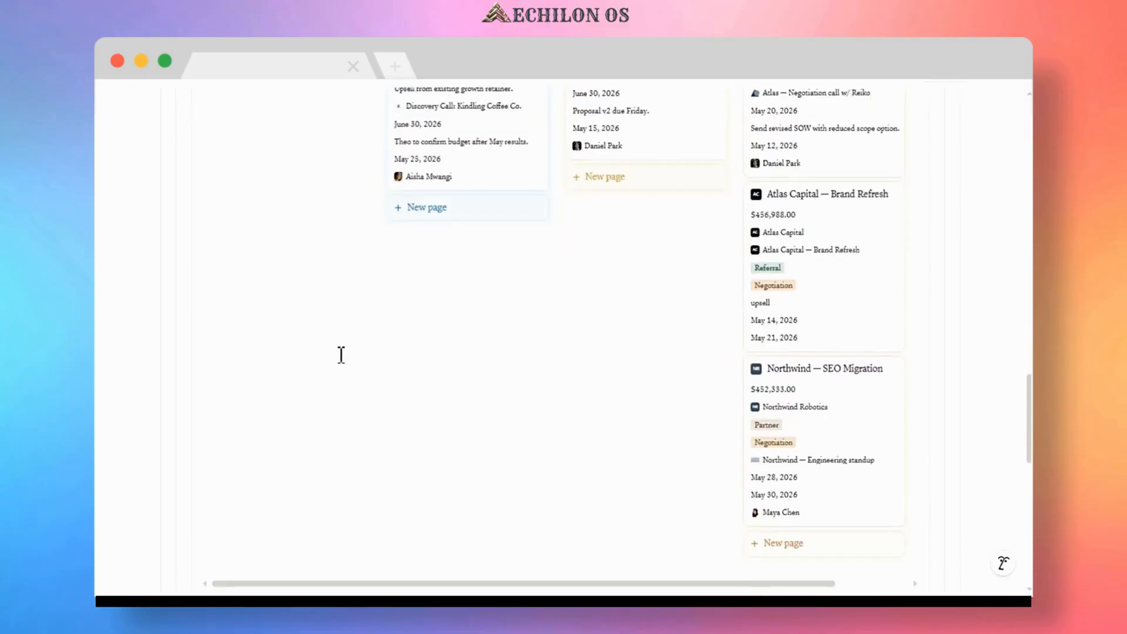
{"action": "scroll", "coordinate": [341, 354], "scroll_direction": "down", "scroll_amount": 10}
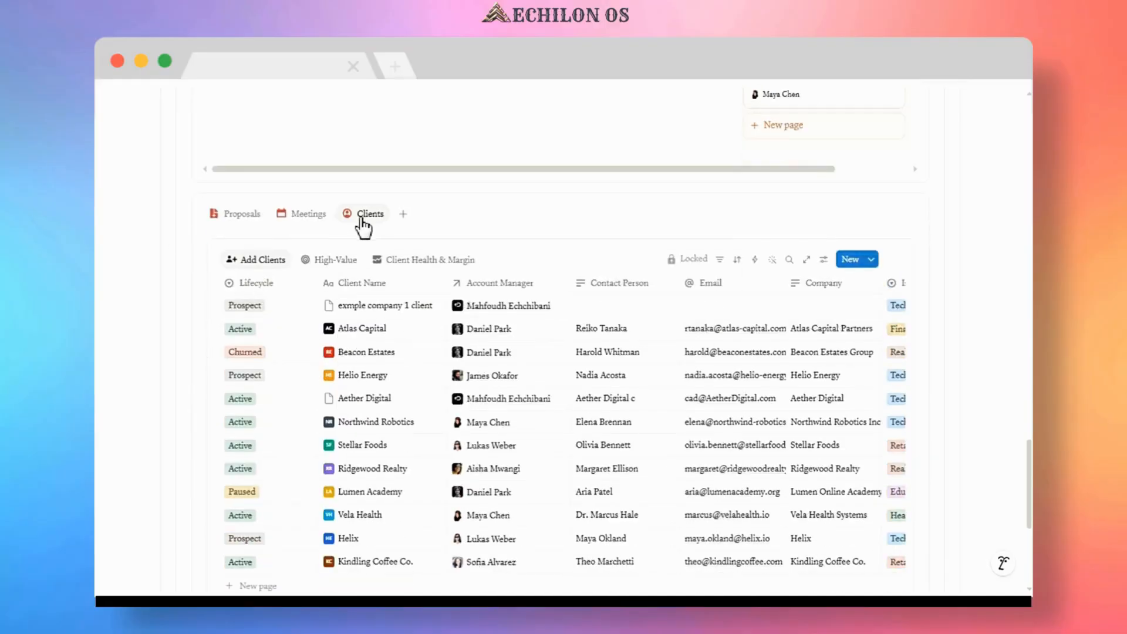
{"action": "left_click", "coordinate": [241, 214]}
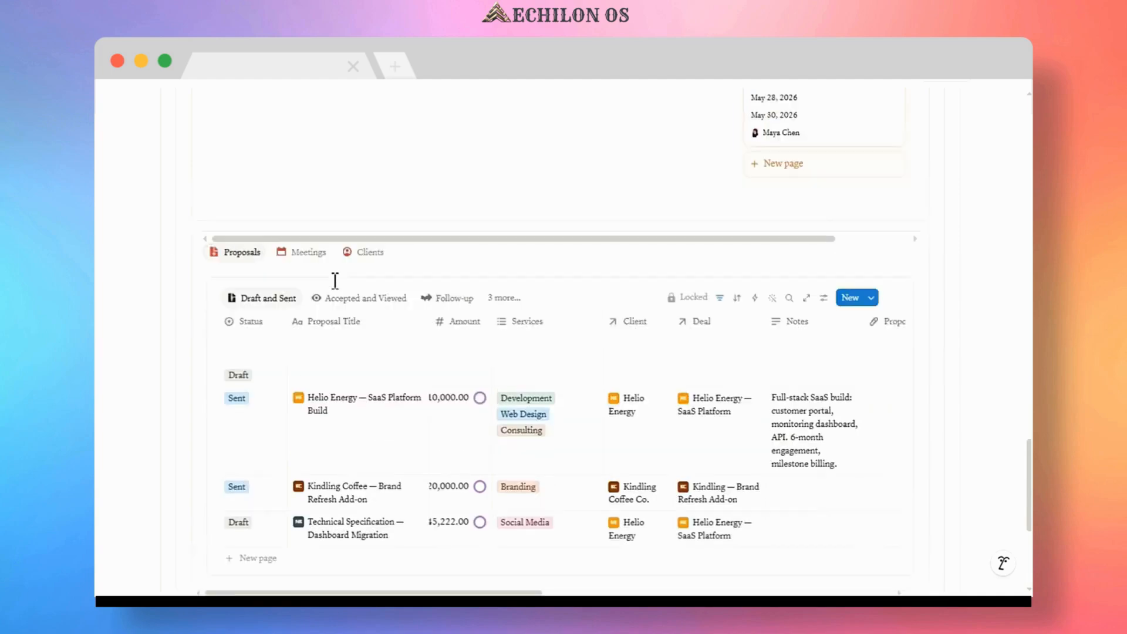
{"action": "scroll", "coordinate": [334, 281], "scroll_direction": "up", "scroll_amount": 8}
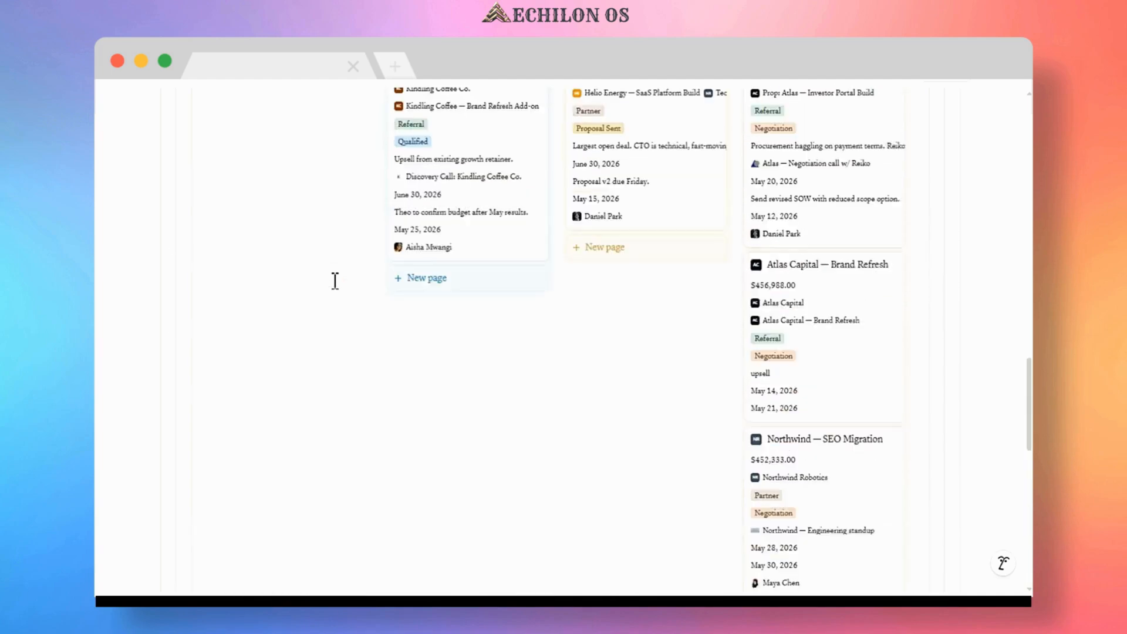
{"action": "scroll", "coordinate": [335, 281], "scroll_direction": "up", "scroll_amount": 3}
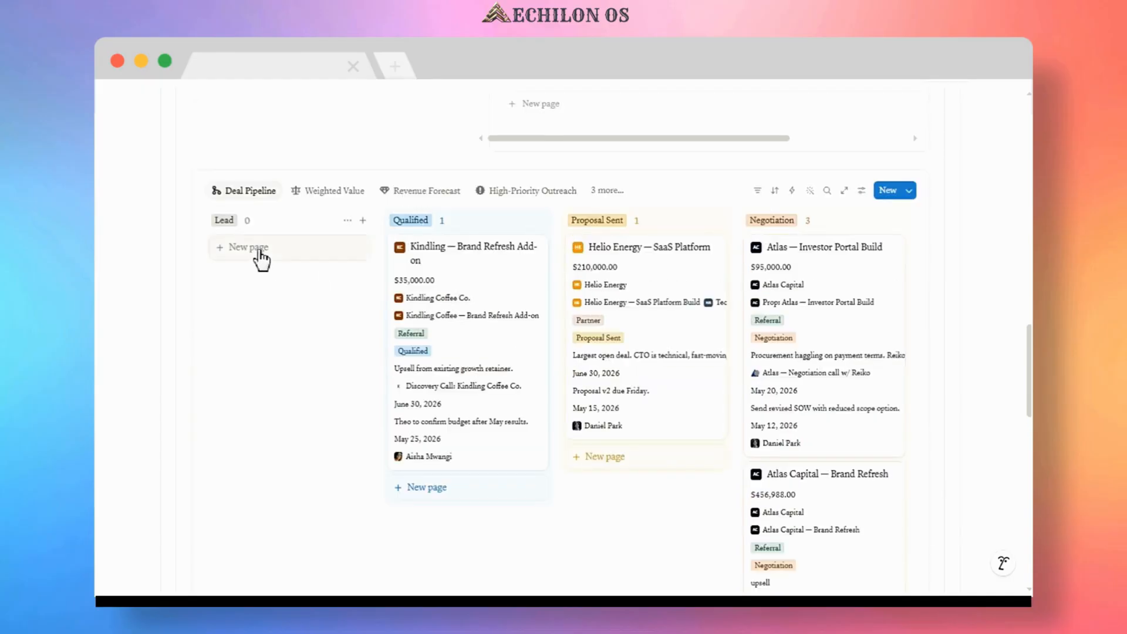
Add a Lead deal named Apex Scaling and link it to a newly created client entered by the client's full name.
{"action": "left_click", "coordinate": [258, 249]}
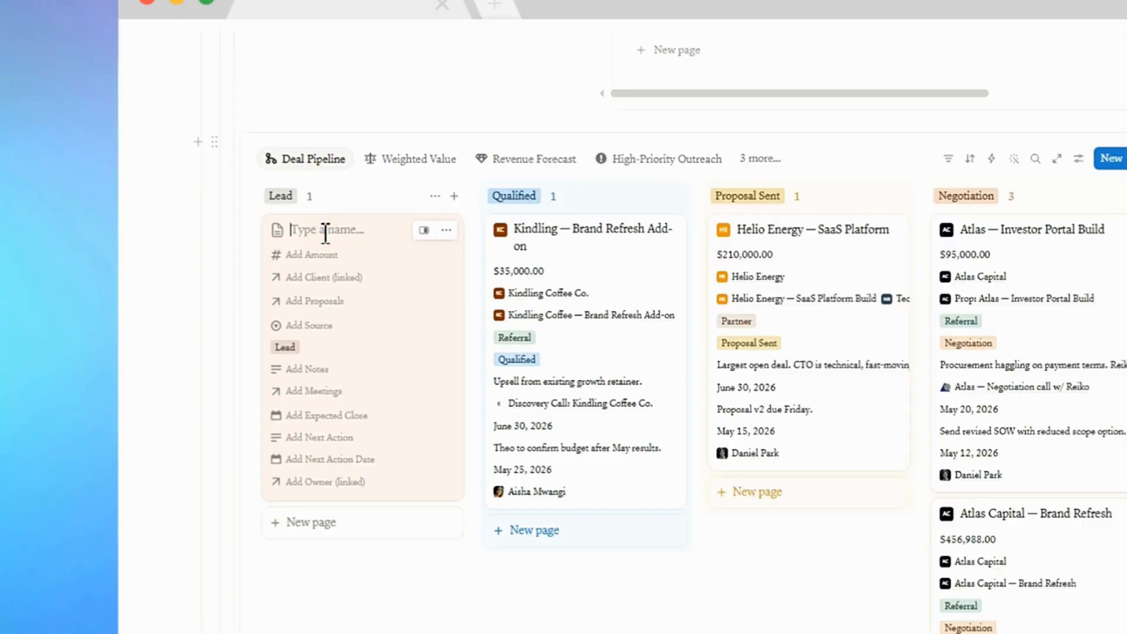
{"action": "type", "text": "Apex Scaling"}
{"action": "left_click", "coordinate": [306, 278]}
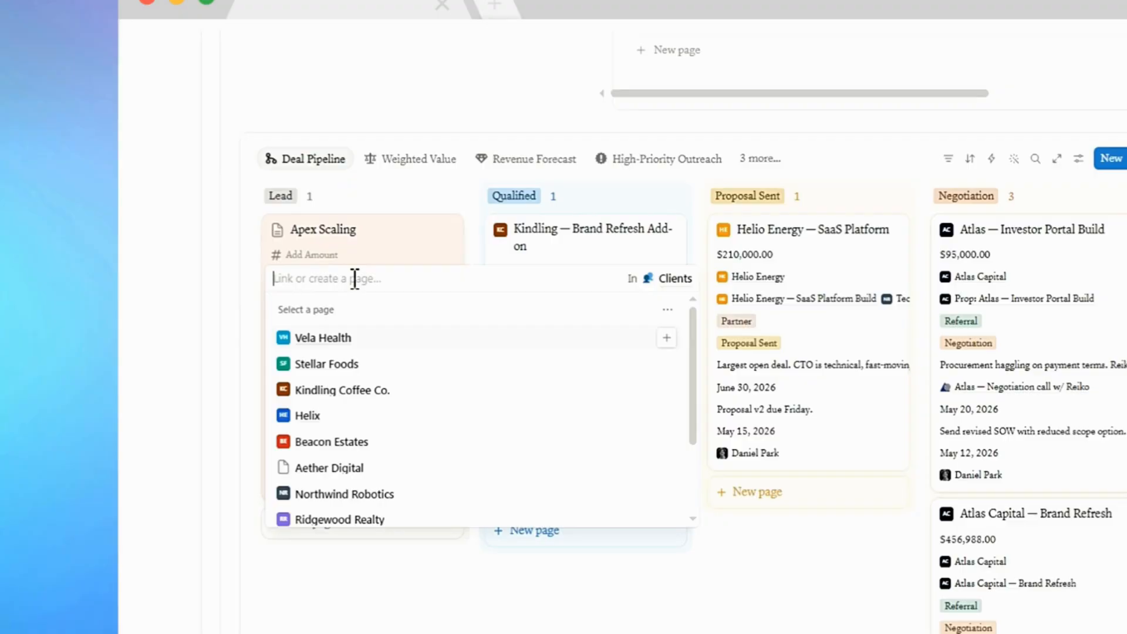
{"action": "type", "text": "Devon Lane"}
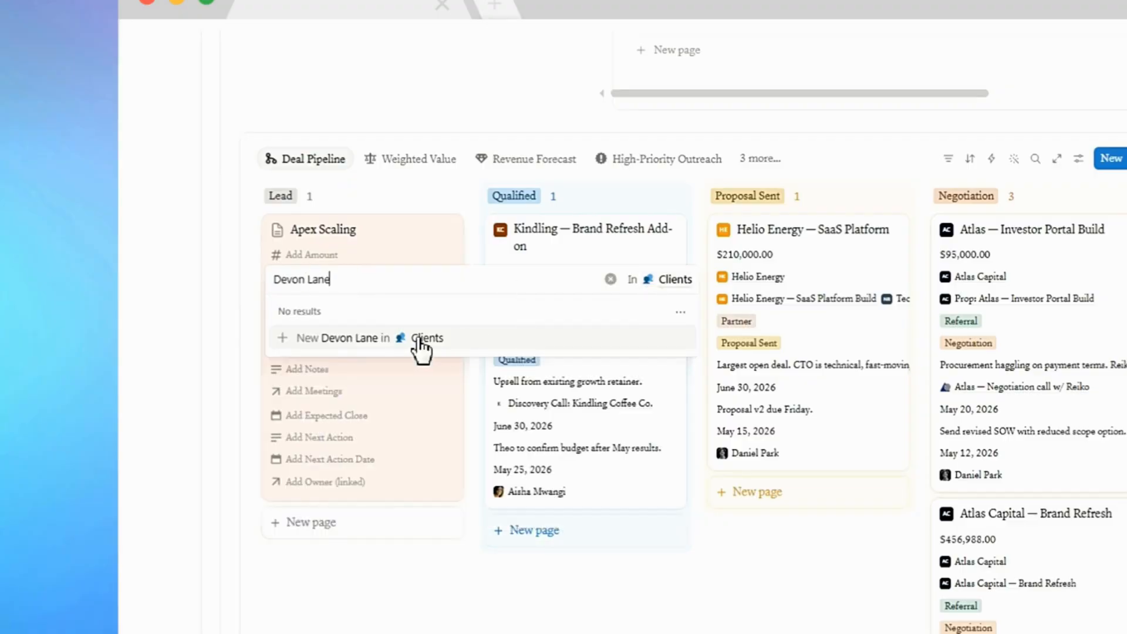
{"action": "left_click", "coordinate": [361, 340]}
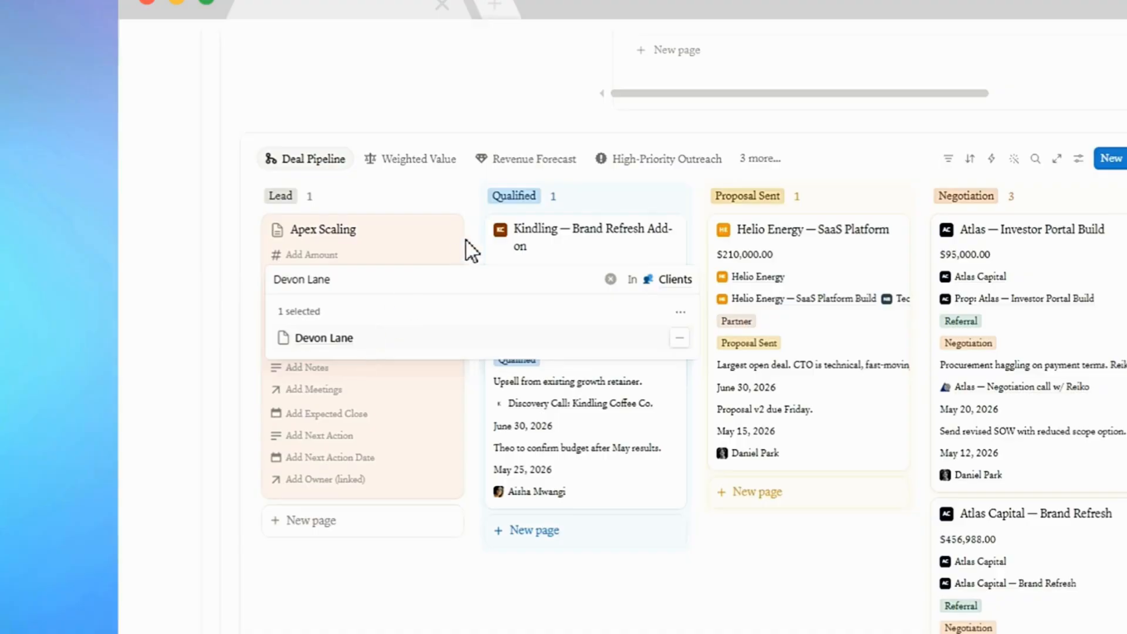
{"action": "left_click", "coordinate": [449, 246]}
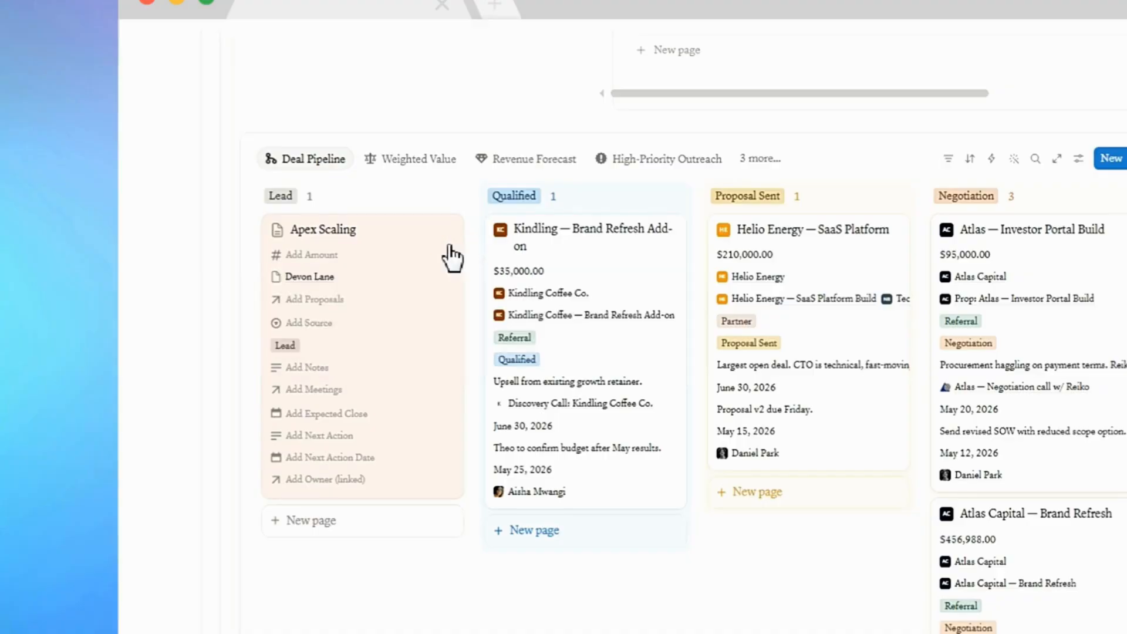
Create and link a new proposal named Apex Scaling Prop to the Apex Scaling deal.
{"action": "left_click", "coordinate": [327, 300]}
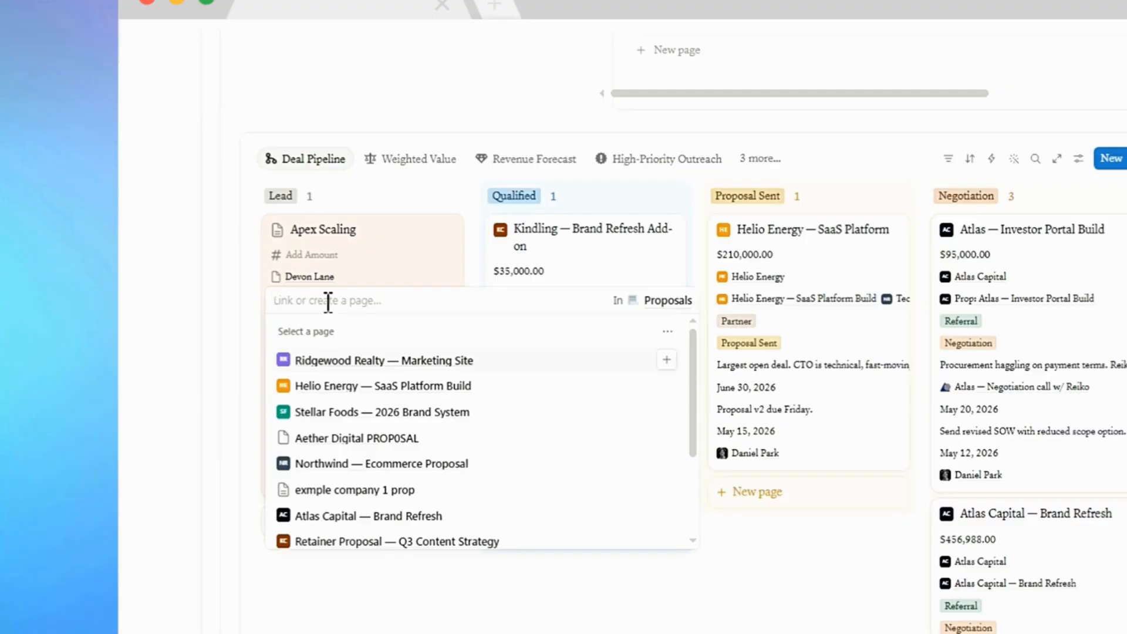
{"action": "type", "text": "Apex Scali"}
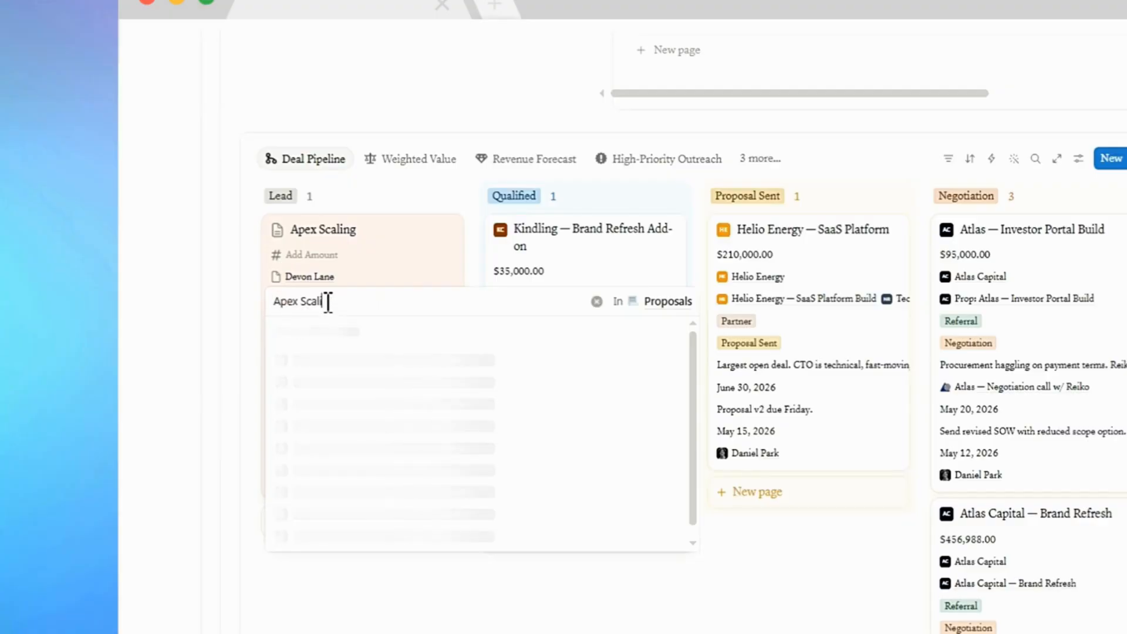
{"action": "type", "text": "ng Prop"}
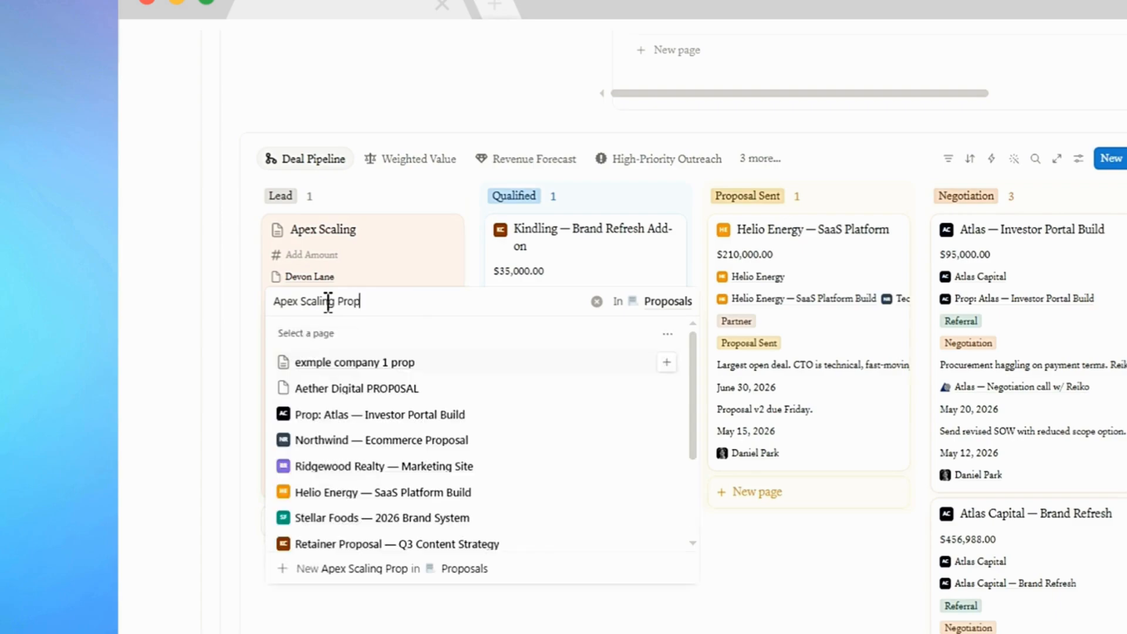
{"action": "left_click", "coordinate": [494, 571]}
{"action": "key", "text": "Escape"}
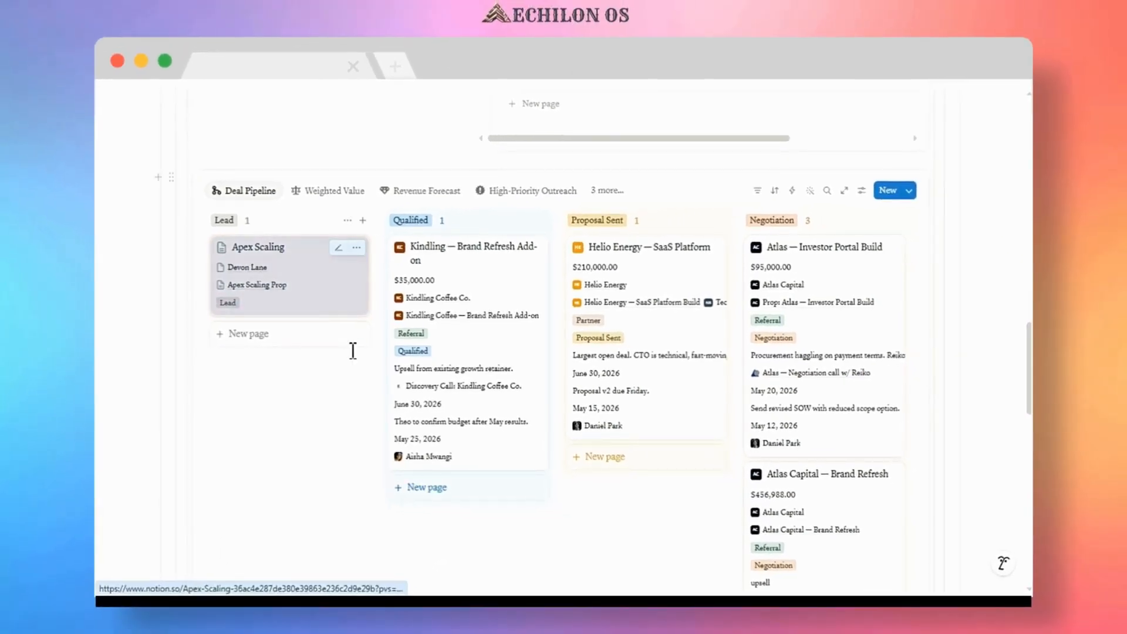
Set the Apex Scaling Prop proposal's amount to 33000 in the Proposals table.
{"action": "scroll", "coordinate": [353, 352], "scroll_direction": "down", "scroll_amount": 3}
{"action": "scroll", "coordinate": [352, 353], "scroll_direction": "down", "scroll_amount": 10}
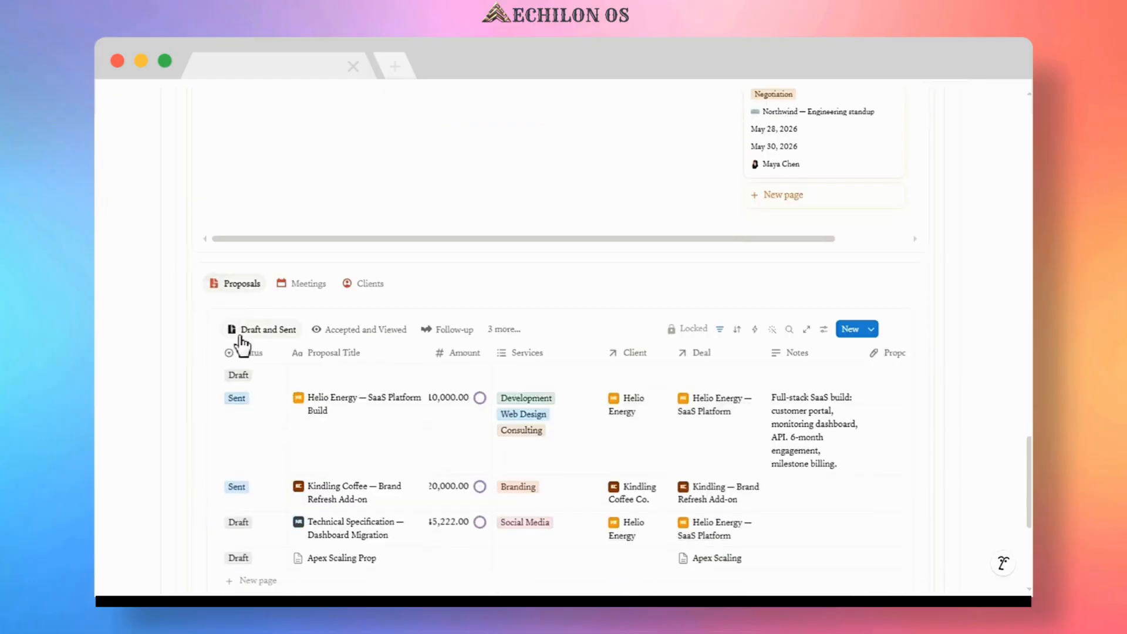
{"action": "scroll", "coordinate": [238, 340], "scroll_direction": "down", "scroll_amount": 3}
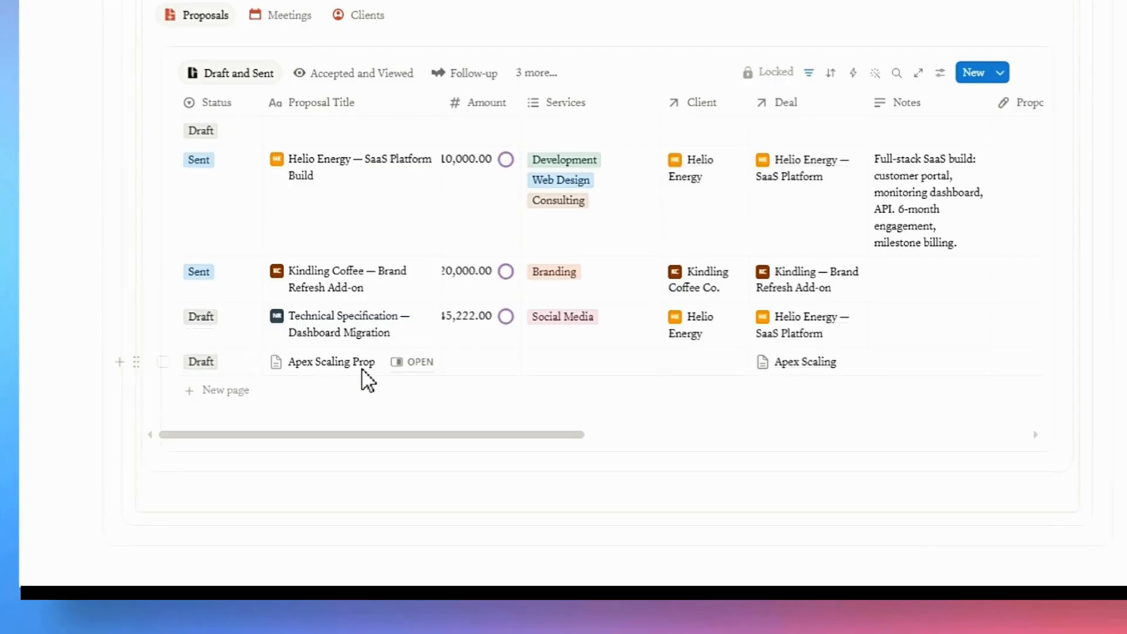
{"action": "left_click", "coordinate": [485, 357]}
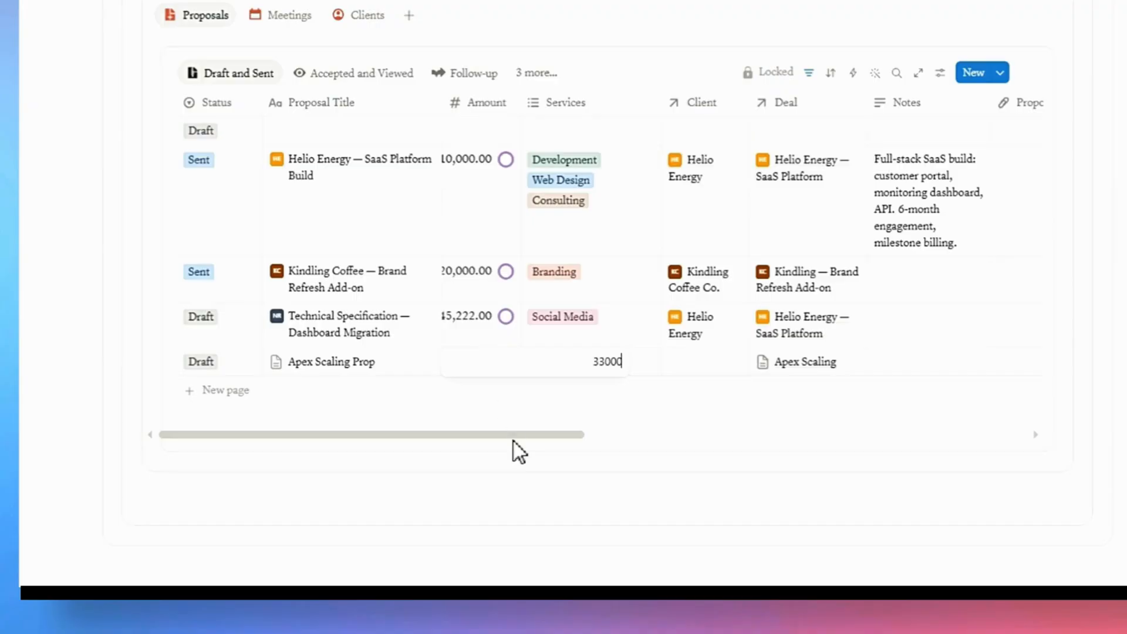
{"action": "key", "text": "Return"}
Tag the Apex Scaling Prop proposal's service as Development.
{"action": "left_click", "coordinate": [576, 370]}
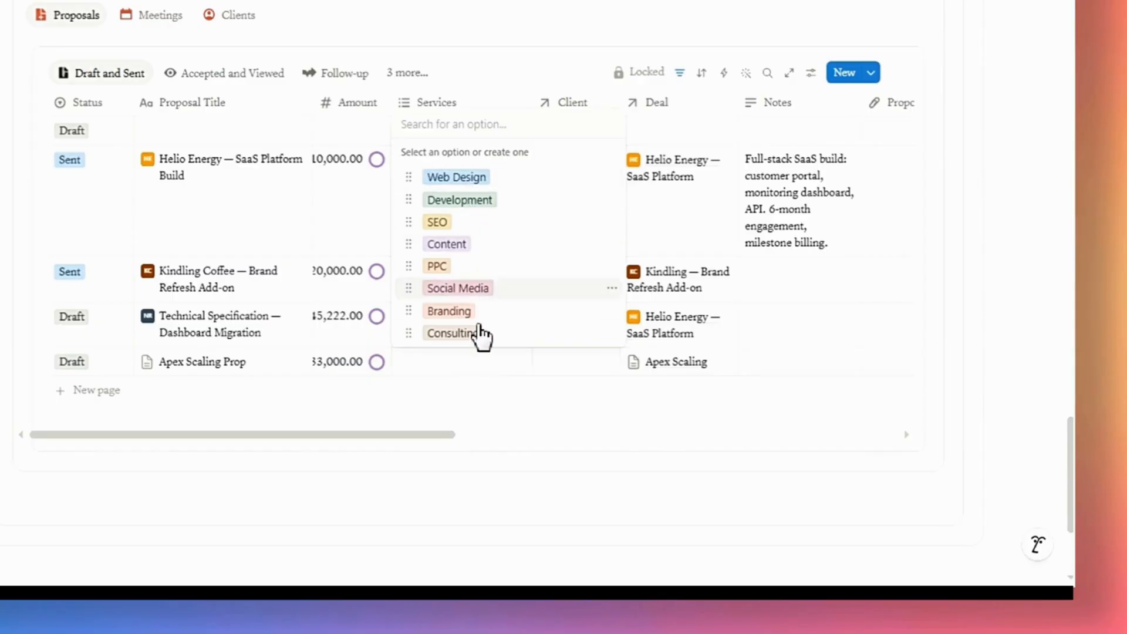
{"action": "left_click", "coordinate": [456, 203]}
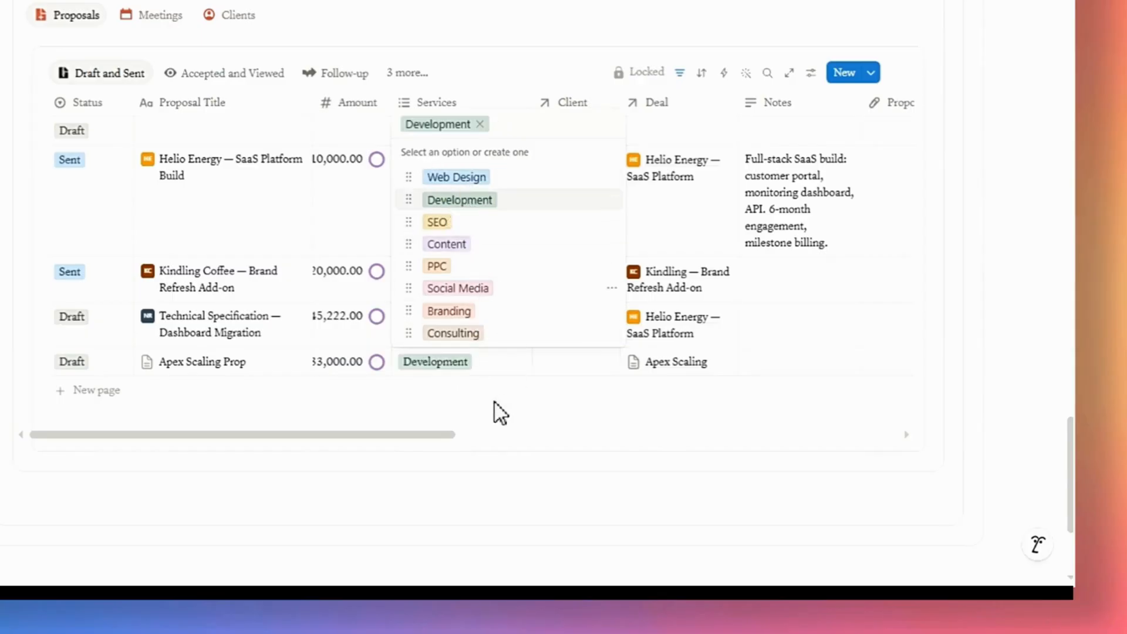
{"action": "key", "text": "Escape"}
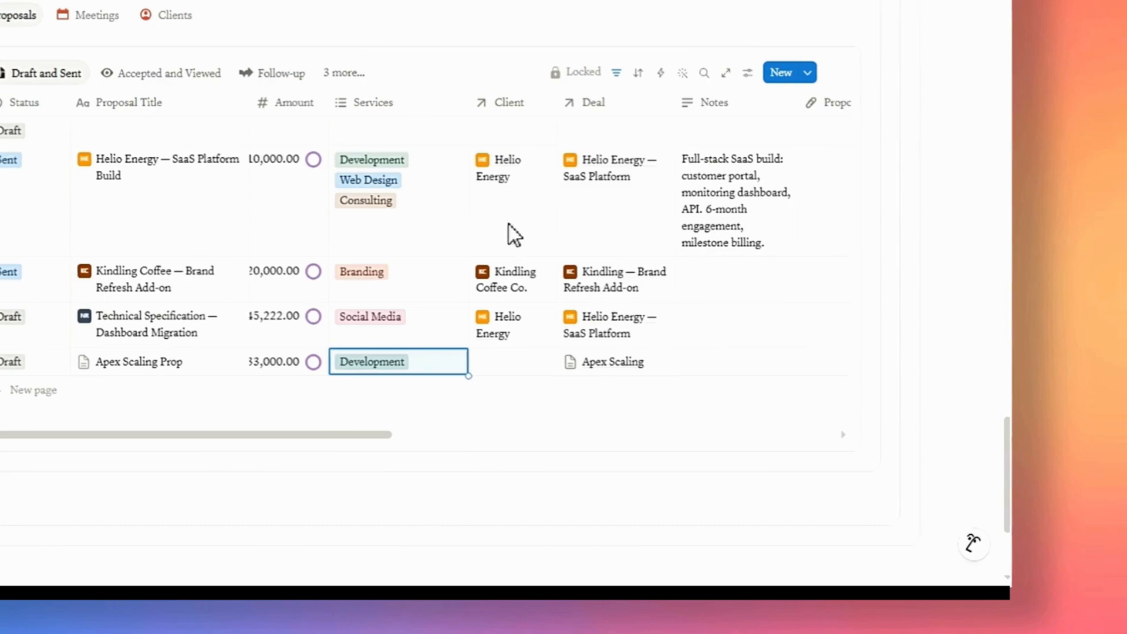
Set the Apex Scaling Prop proposal's client to the newly created client.
{"action": "left_click", "coordinate": [498, 370]}
{"action": "scroll", "coordinate": [536, 270], "scroll_direction": "down", "scroll_amount": 3}
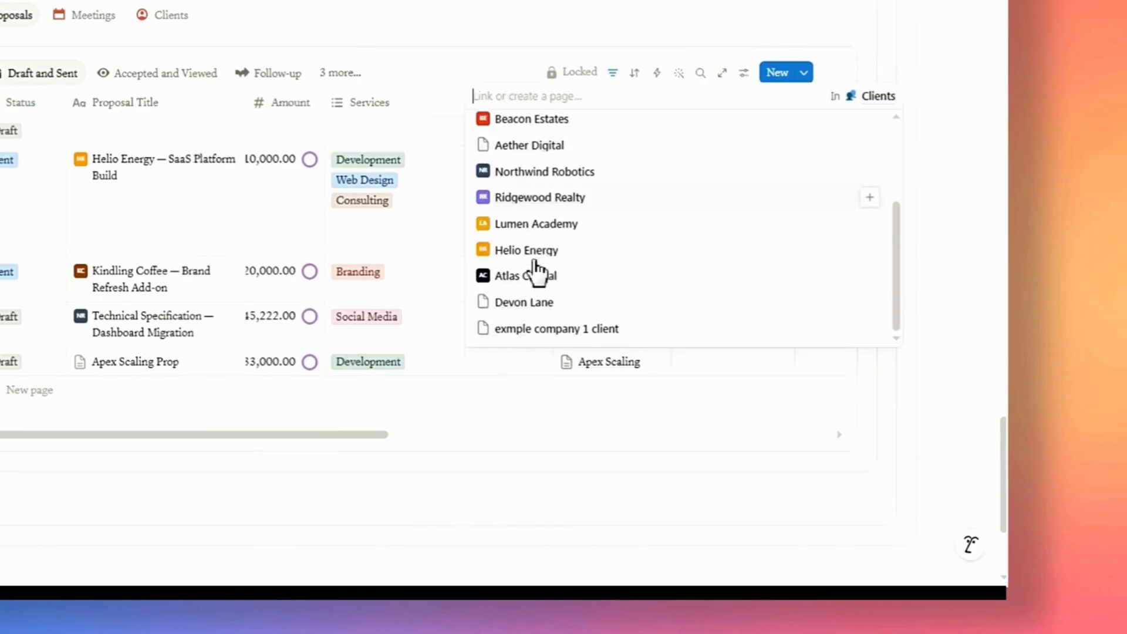
{"action": "left_click", "coordinate": [532, 304]}
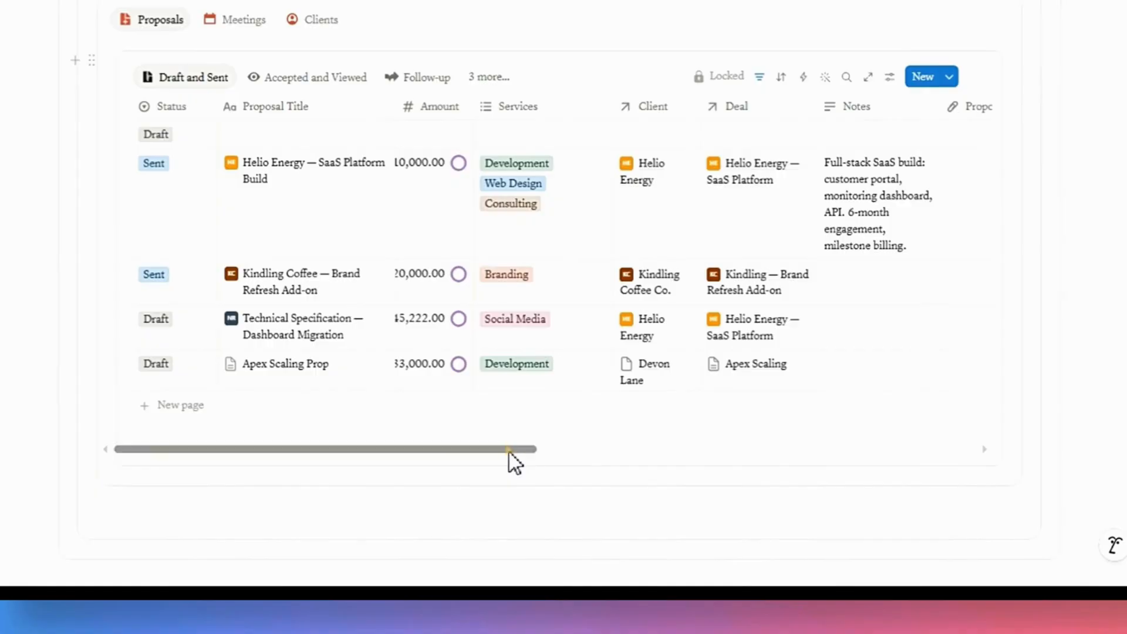
Paste the project scope text "Project Scope: Service Delivery Optimization & Backend Infrastructure" into the proposal's Notes.
{"action": "left_click_drag", "start_coordinate": [509, 452], "coordinate": [638, 452]}
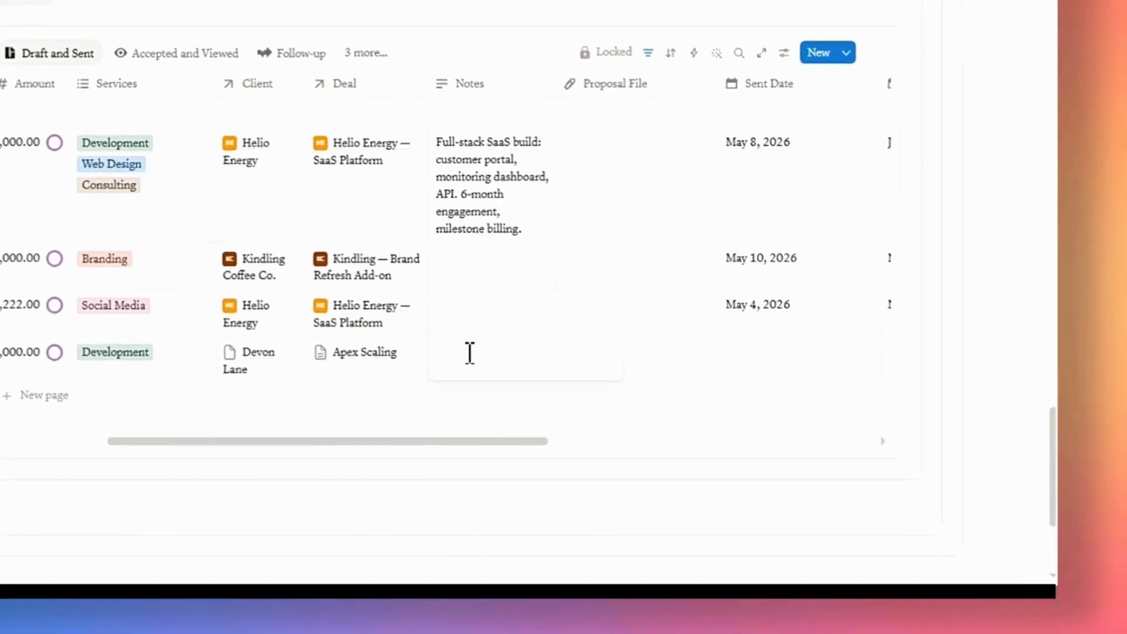
{"action": "left_click", "coordinate": [437, 352]}
{"action": "type", "text": "Project Scope: Service Delivery Optimization & Backend Infrastructure"}
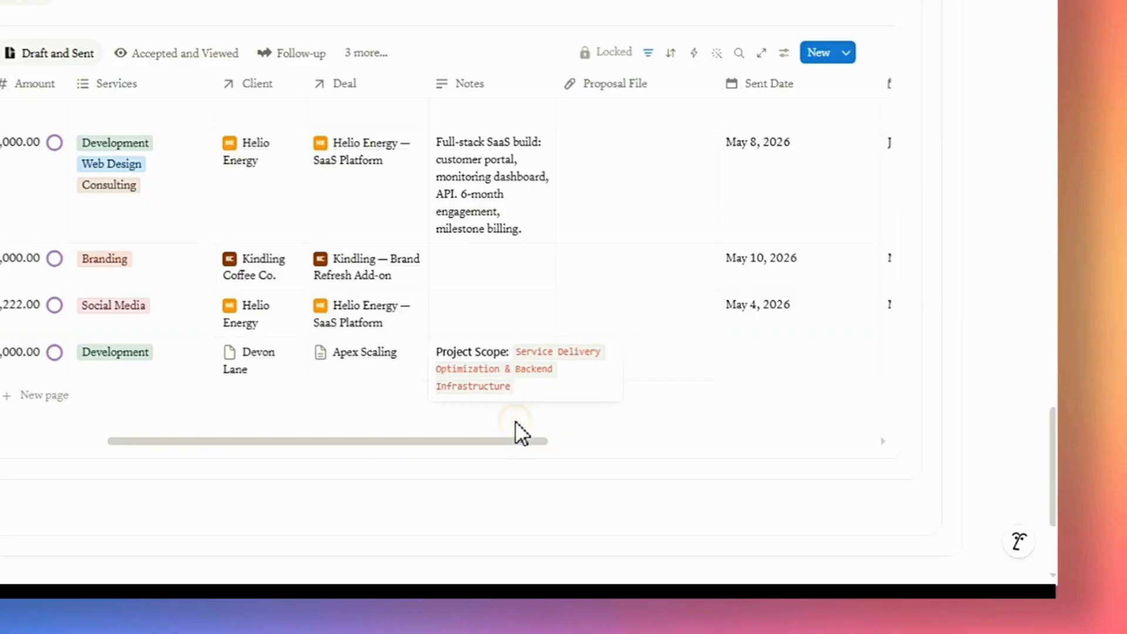
Set the Apex Scaling Prop proposal's Valid Until date to June 20, 2026.
{"action": "left_click", "coordinate": [637, 428]}
{"action": "key", "text": "Escape"}
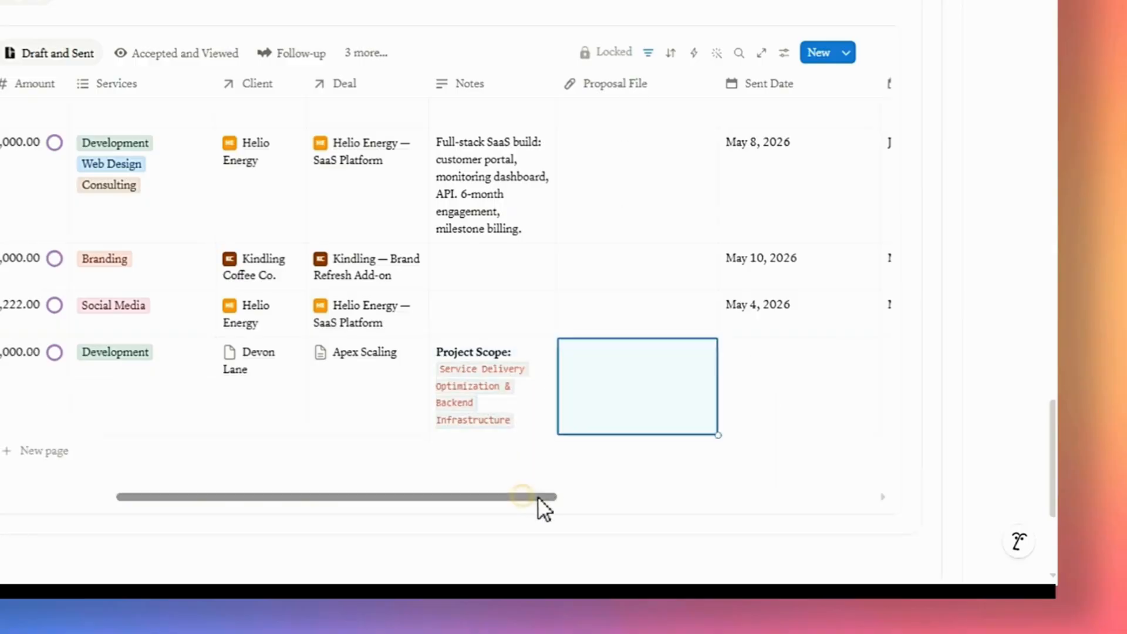
{"action": "left_click_drag", "start_coordinate": [534, 498], "coordinate": [709, 505]}
{"action": "left_click", "coordinate": [516, 385]}
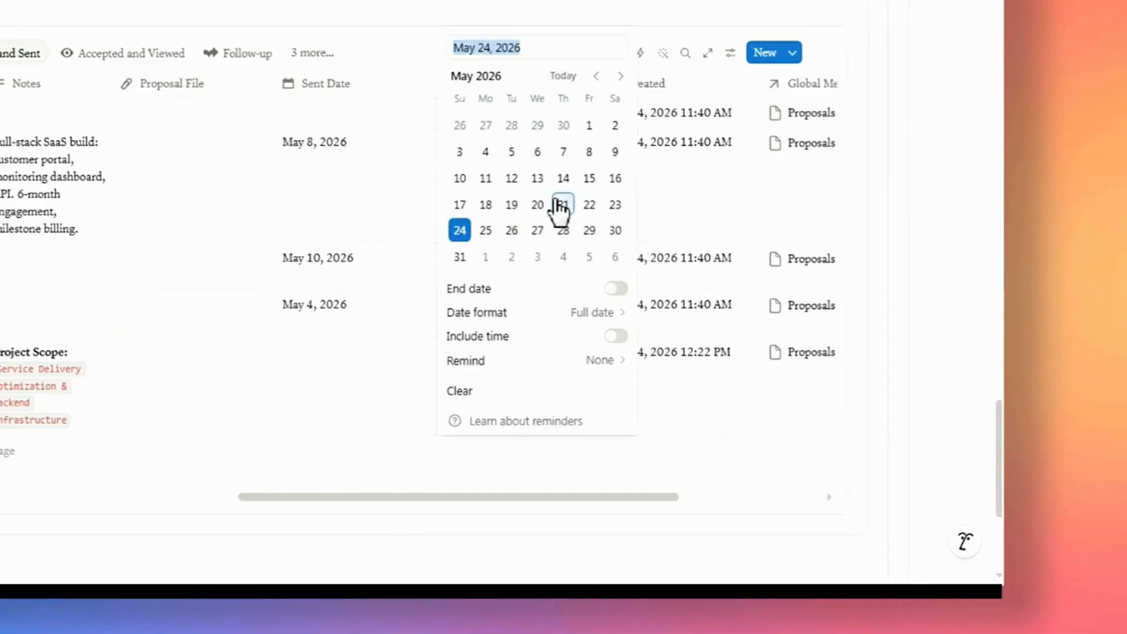
{"action": "left_click", "coordinate": [623, 76]}
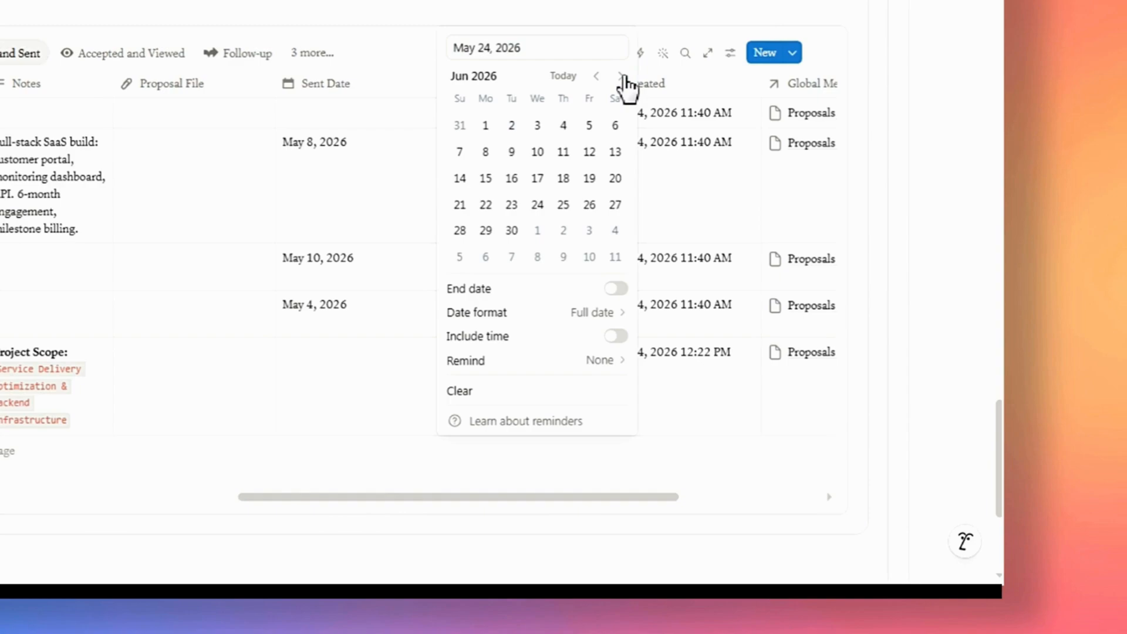
{"action": "left_click", "coordinate": [615, 178]}
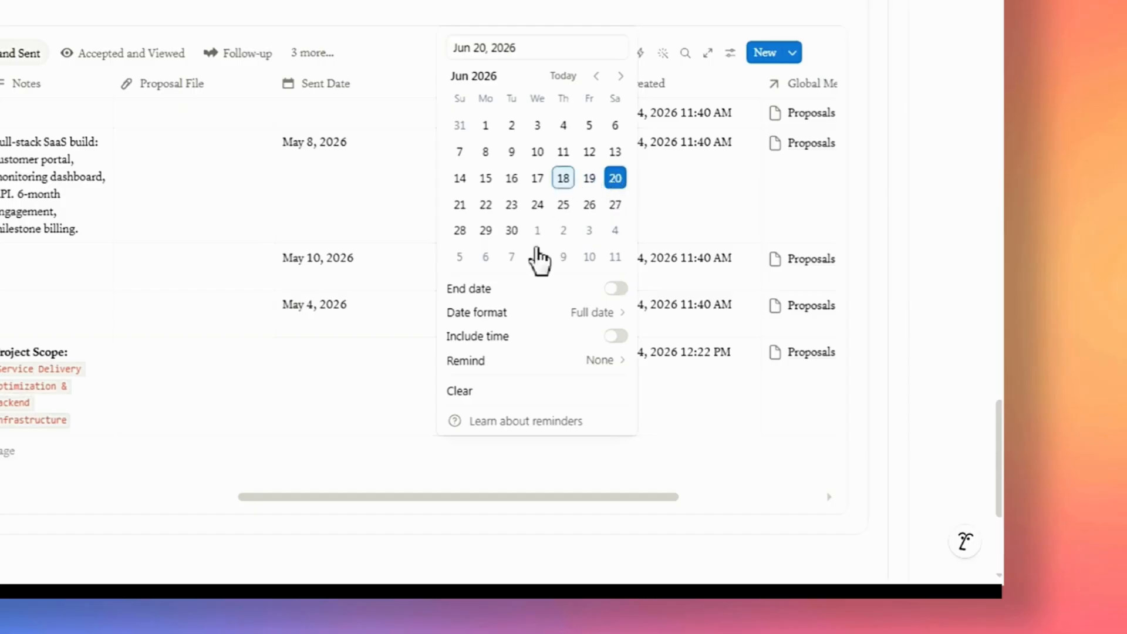
{"action": "left_click", "coordinate": [387, 469]}
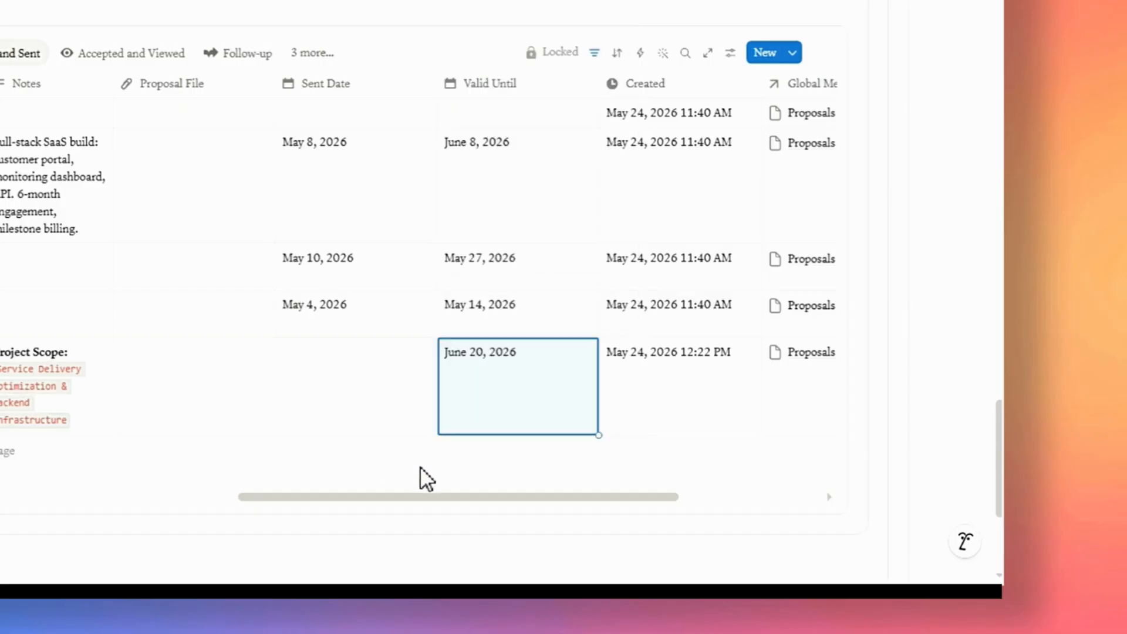
Change the Apex Scaling Prop proposal's status to Sent.
{"action": "left_click_drag", "start_coordinate": [472, 497], "coordinate": [370, 497]}
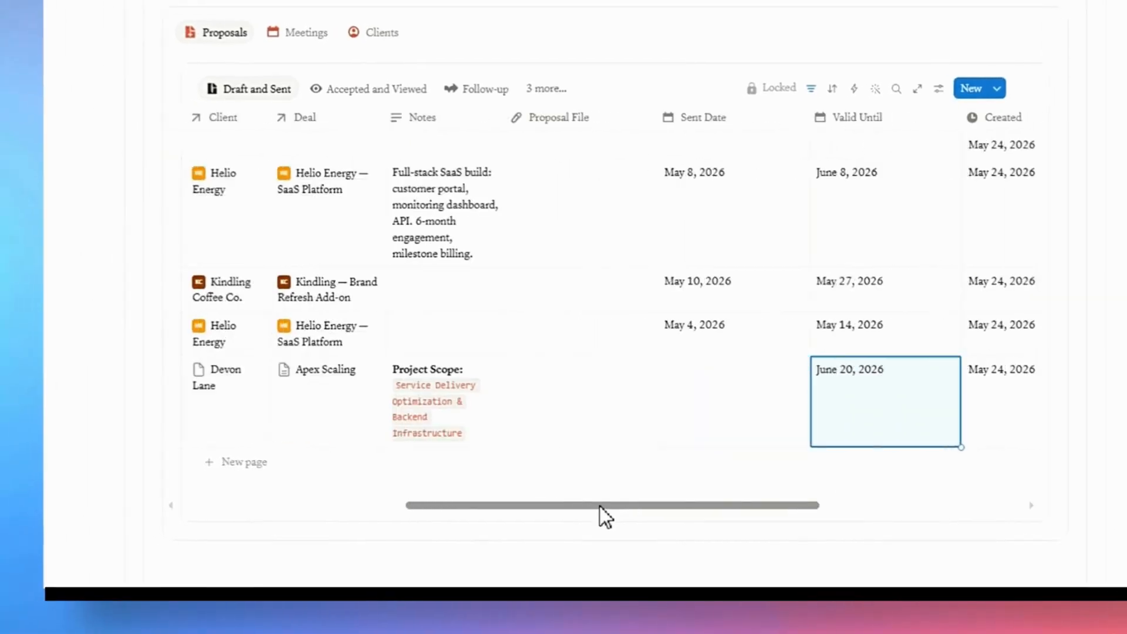
{"action": "left_click_drag", "start_coordinate": [600, 506], "coordinate": [349, 508]}
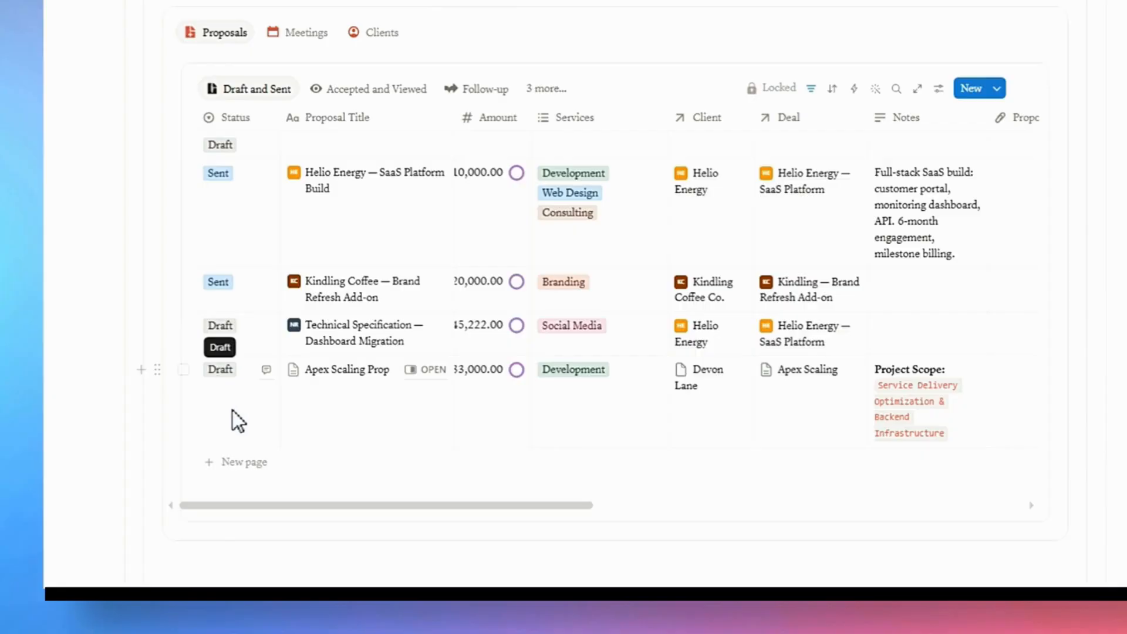
{"action": "left_click", "coordinate": [227, 368]}
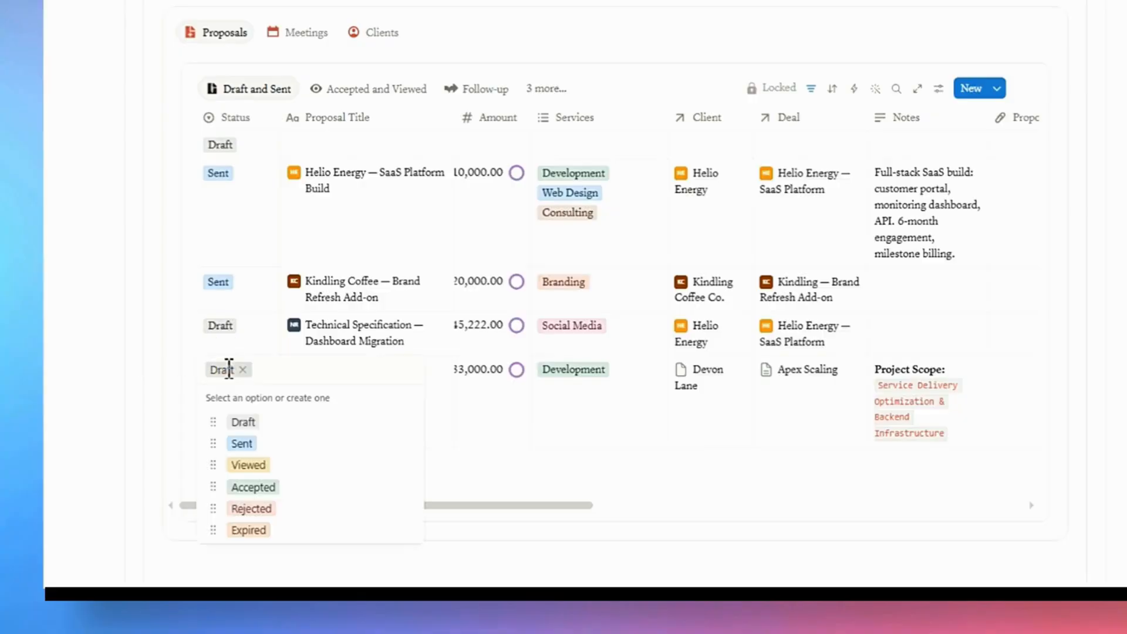
{"action": "left_click", "coordinate": [243, 444]}
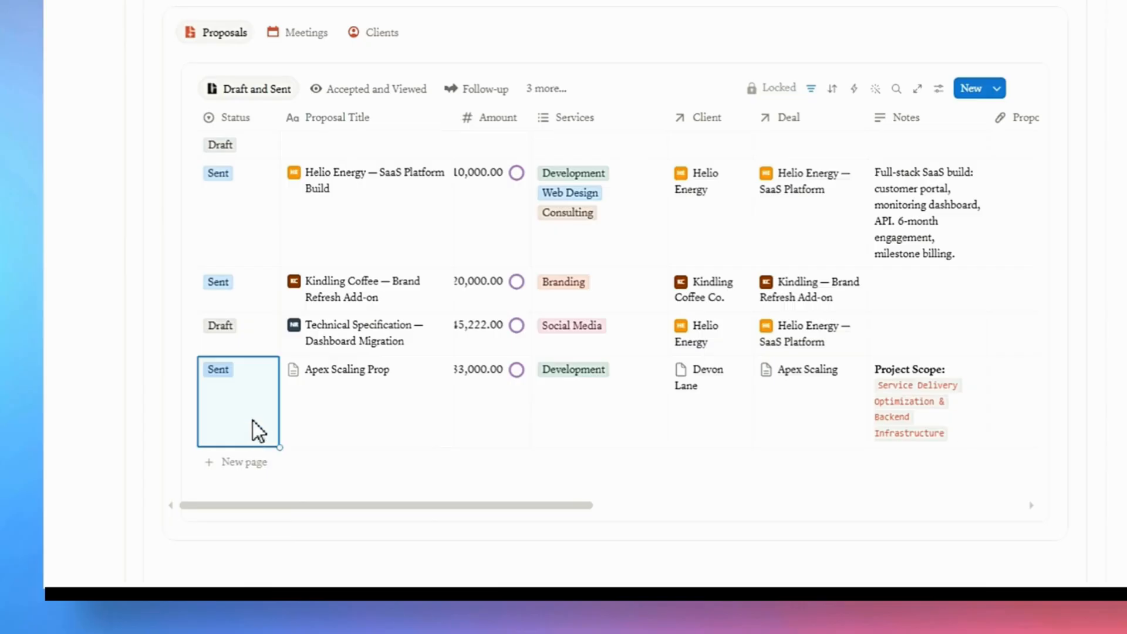
Set the Apex Scaling Prop proposal's Sent Date to May 24, 2026.
{"action": "left_click_drag", "start_coordinate": [394, 503], "coordinate": [589, 513]}
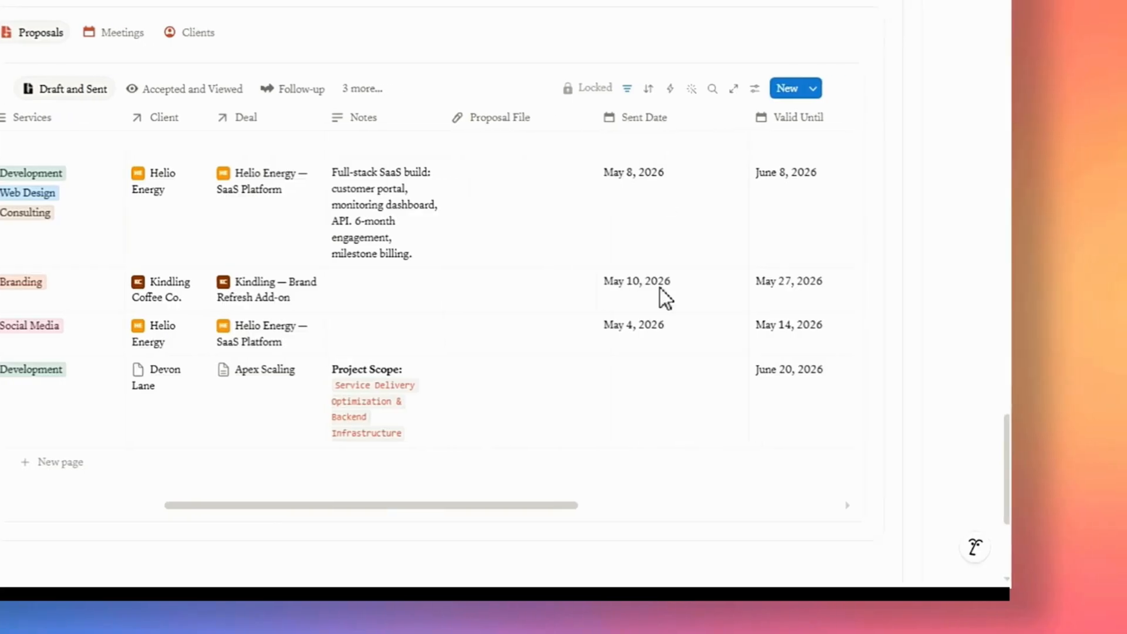
{"action": "left_click", "coordinate": [632, 385]}
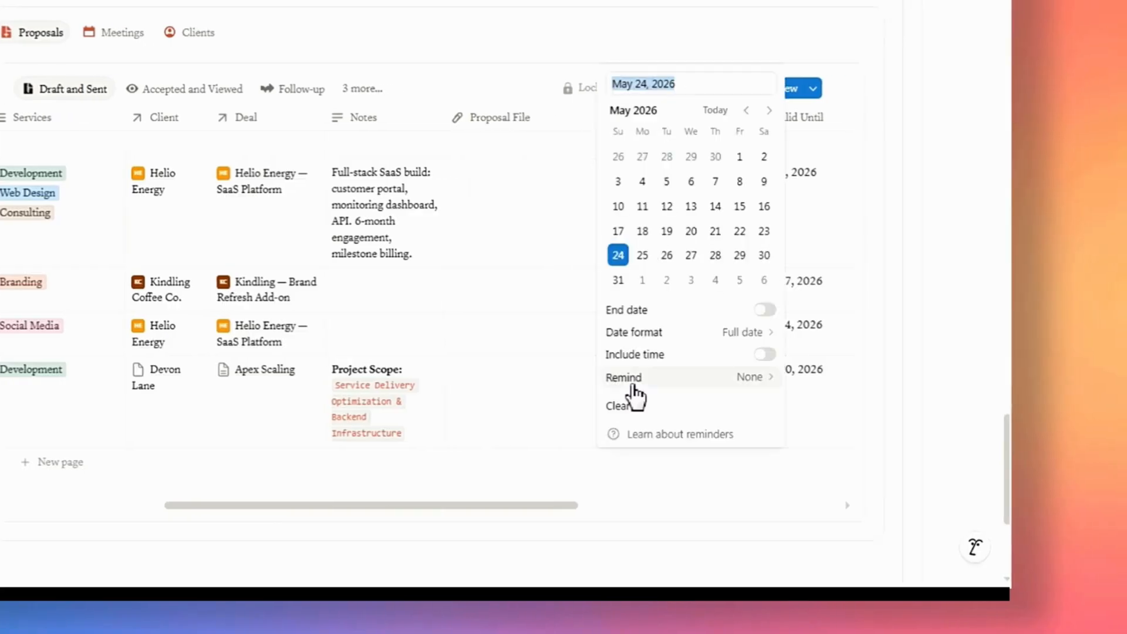
{"action": "left_click", "coordinate": [618, 256]}
{"action": "left_click", "coordinate": [559, 462]}
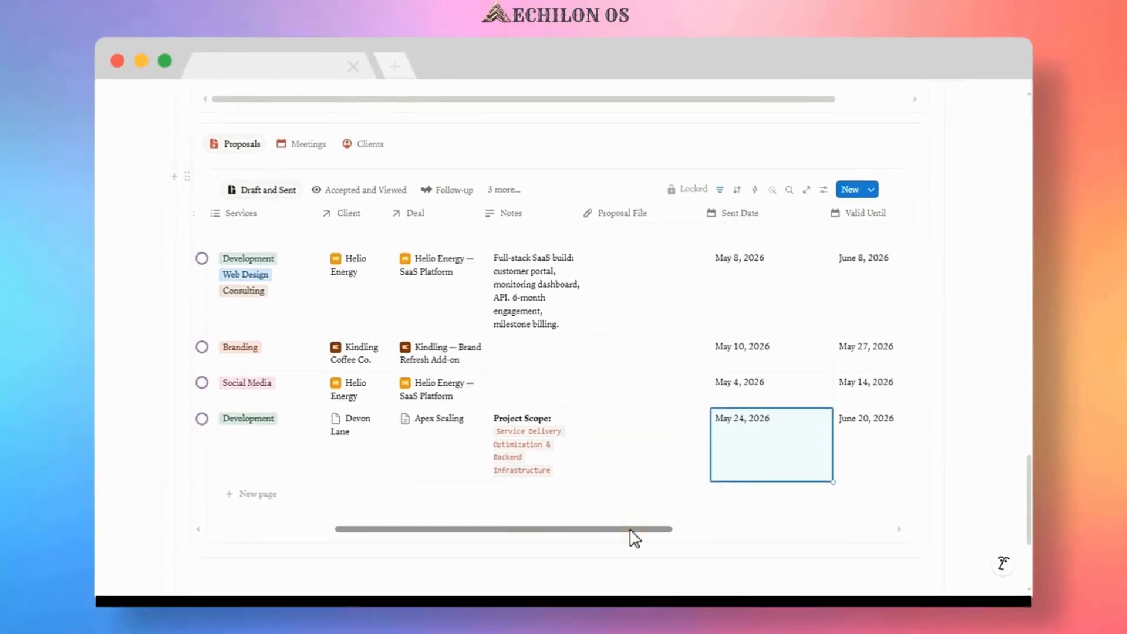
Open the Apex Scaling deal page from the Lead column of the Deal Pipeline board.
{"action": "left_click_drag", "start_coordinate": [631, 530], "coordinate": [484, 528]}
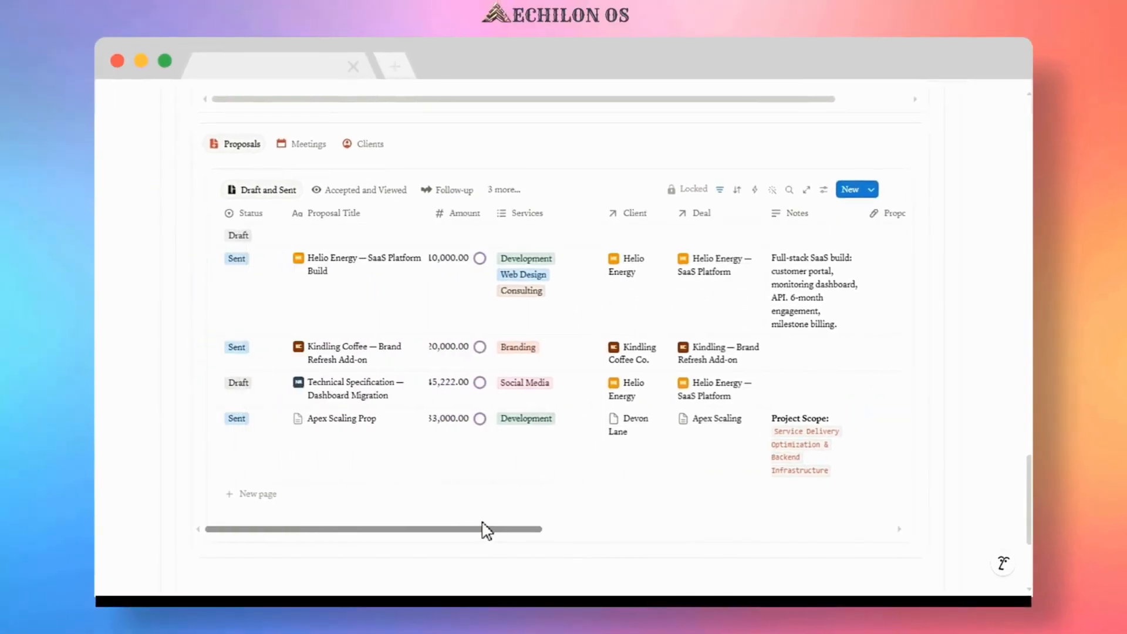
{"action": "scroll", "coordinate": [264, 396], "scroll_direction": "up", "scroll_amount": 6}
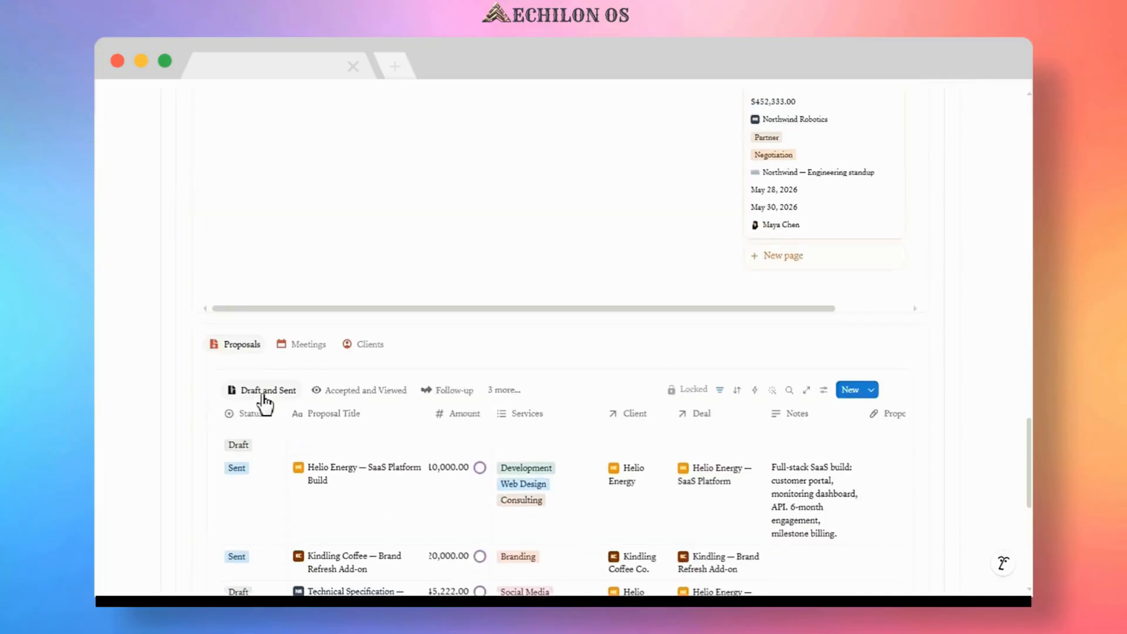
{"action": "scroll", "coordinate": [263, 395], "scroll_direction": "up", "scroll_amount": 4}
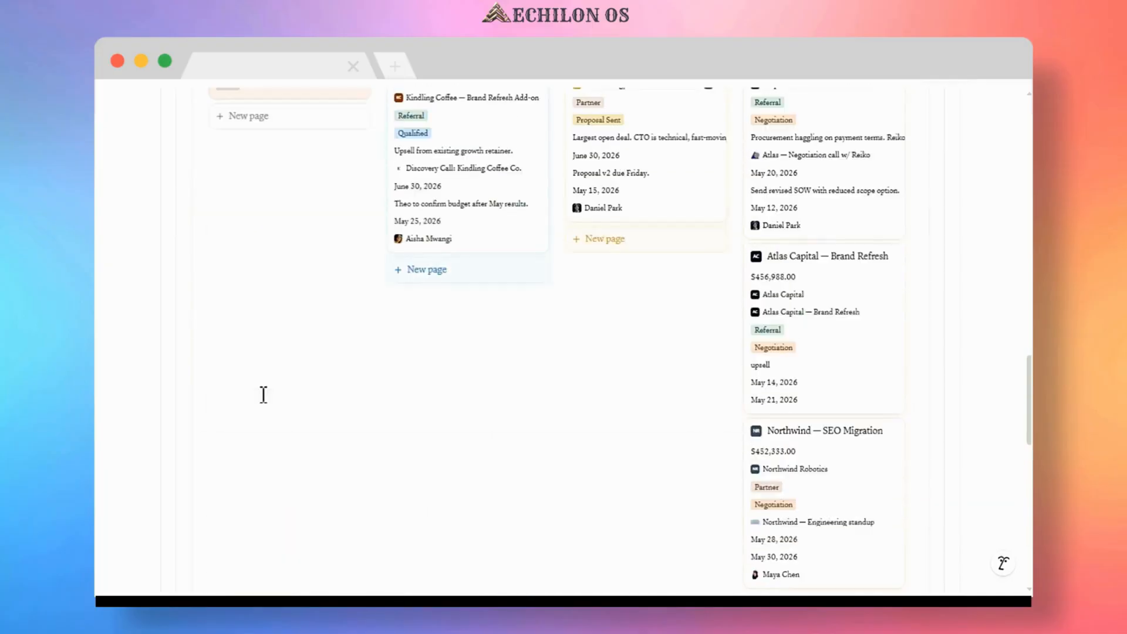
{"action": "scroll", "coordinate": [263, 393], "scroll_direction": "up", "scroll_amount": 4}
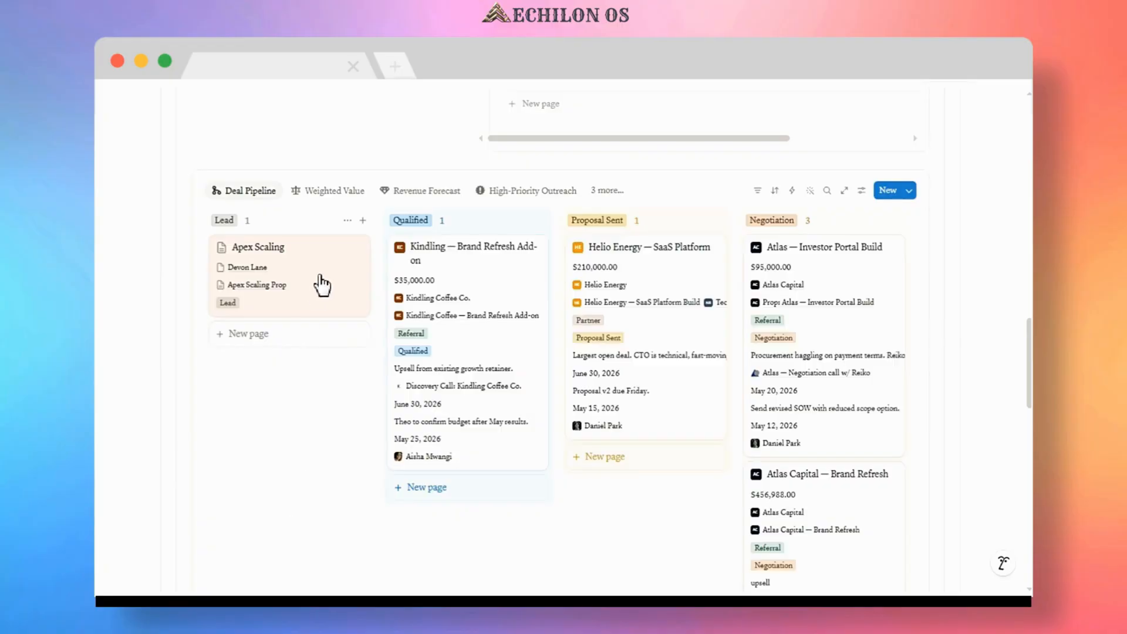
{"action": "left_click", "coordinate": [337, 249]}
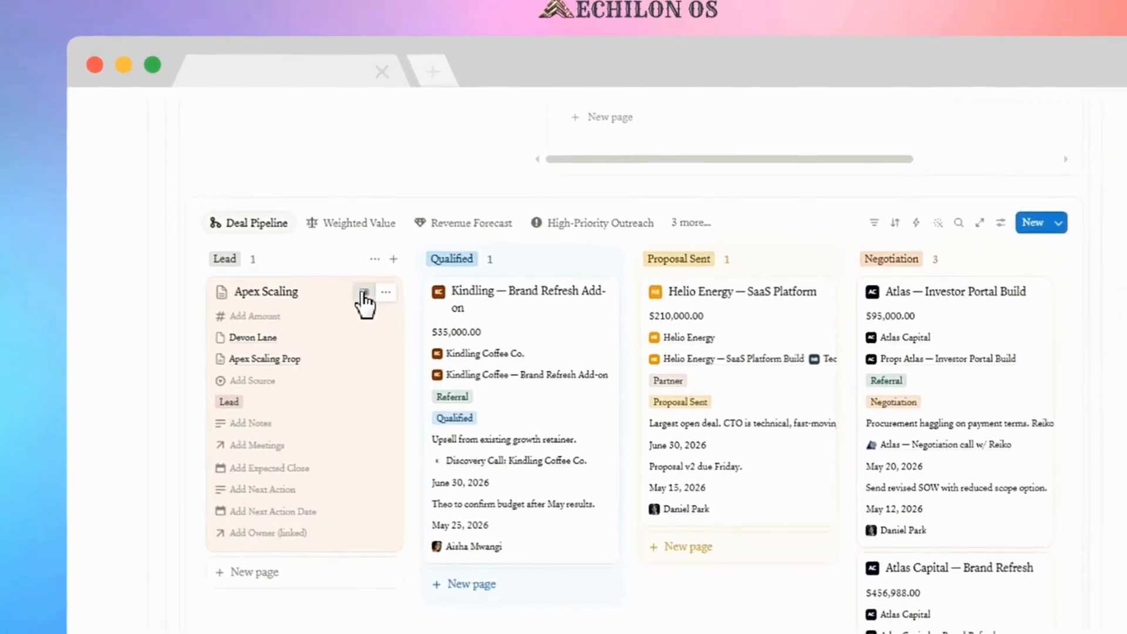
{"action": "left_click", "coordinate": [407, 300]}
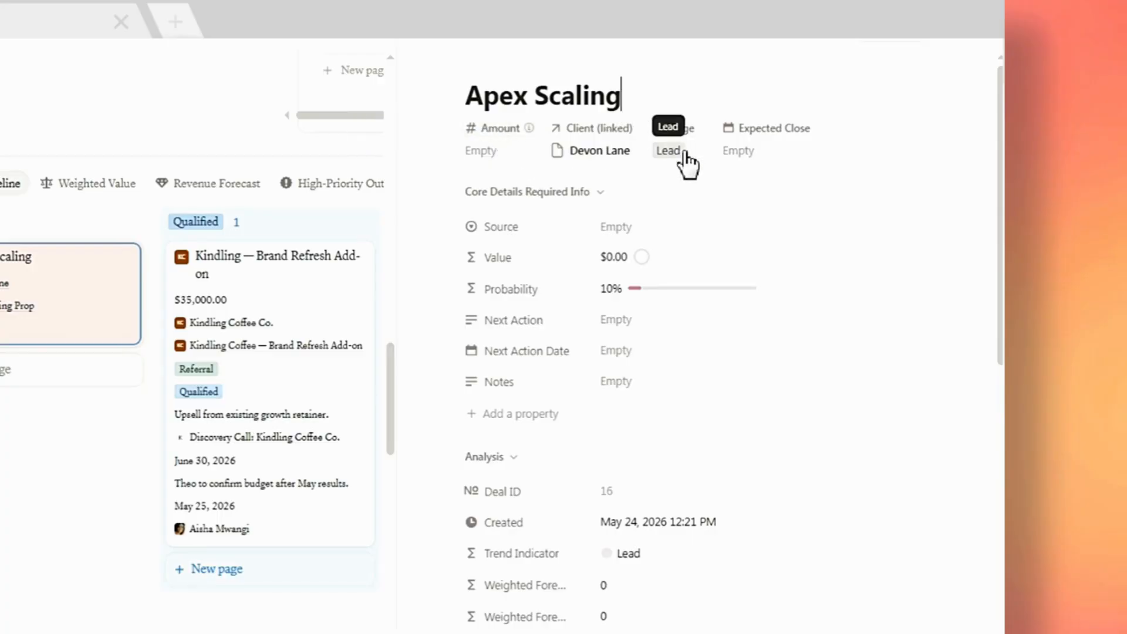
Set the Apex Scaling deal's Expected Close date to June 15, 2026.
{"action": "left_click", "coordinate": [761, 154]}
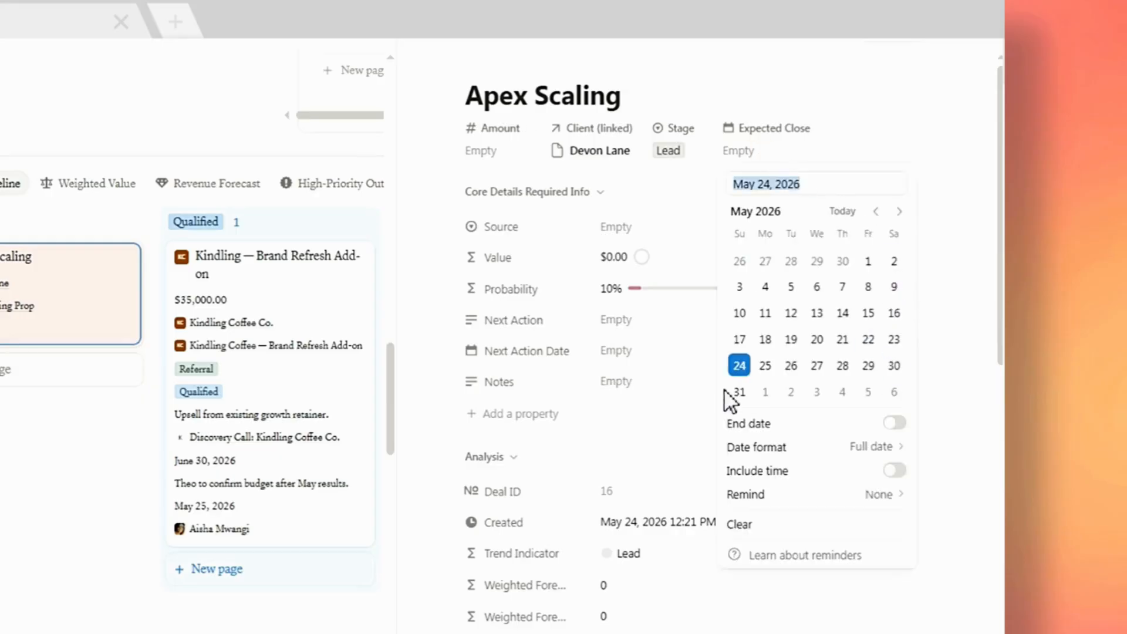
{"action": "left_click", "coordinate": [899, 212]}
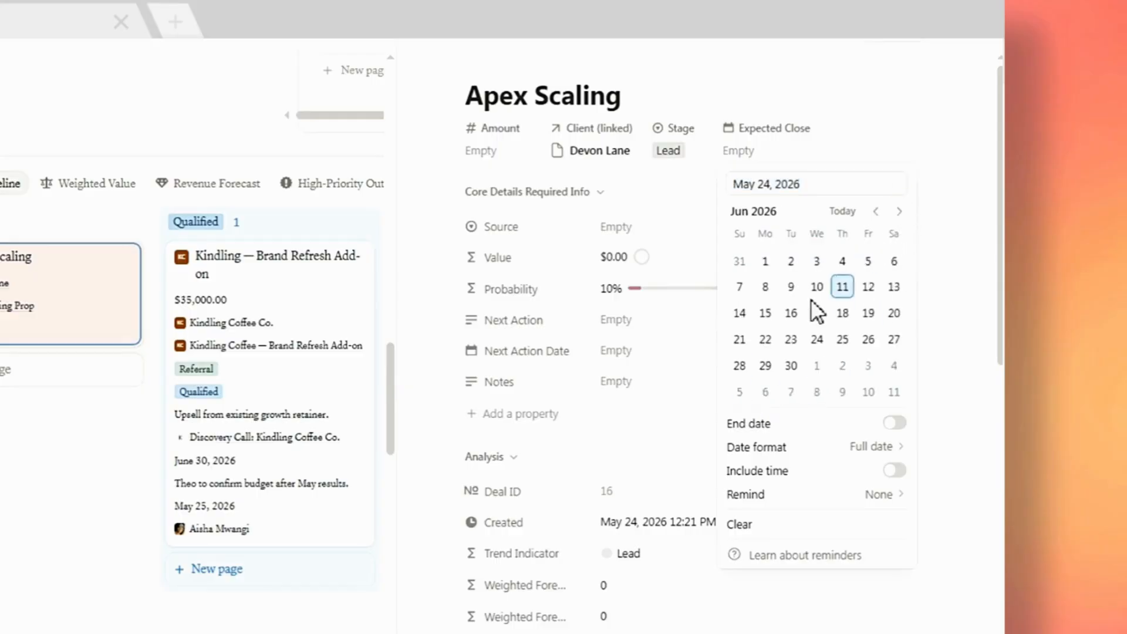
{"action": "left_click", "coordinate": [764, 312]}
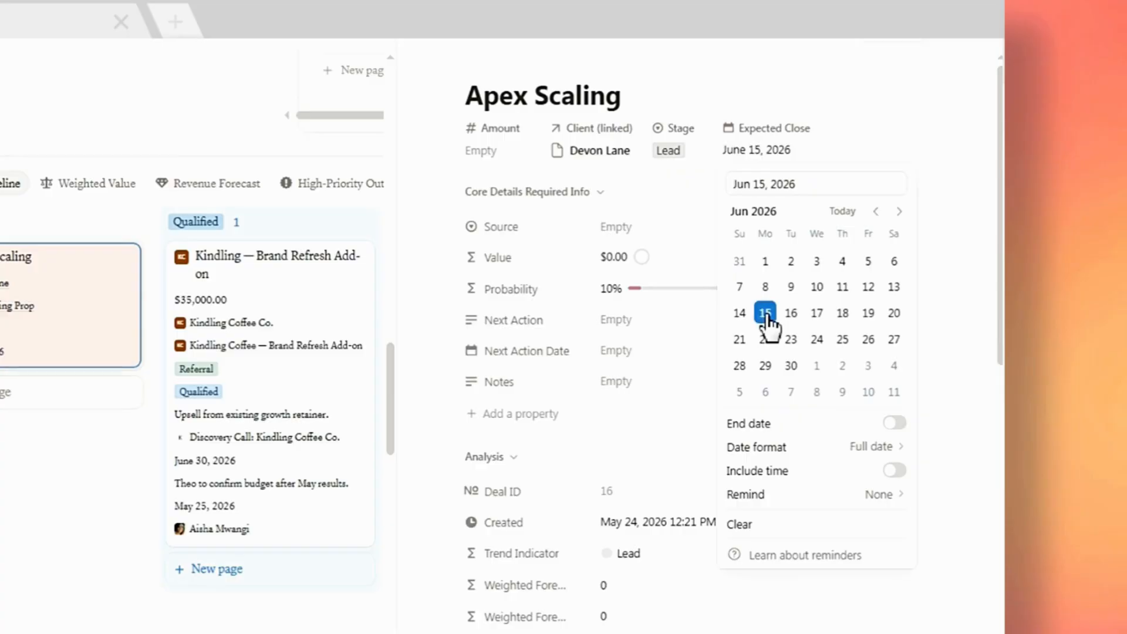
{"action": "left_click", "coordinate": [892, 140]}
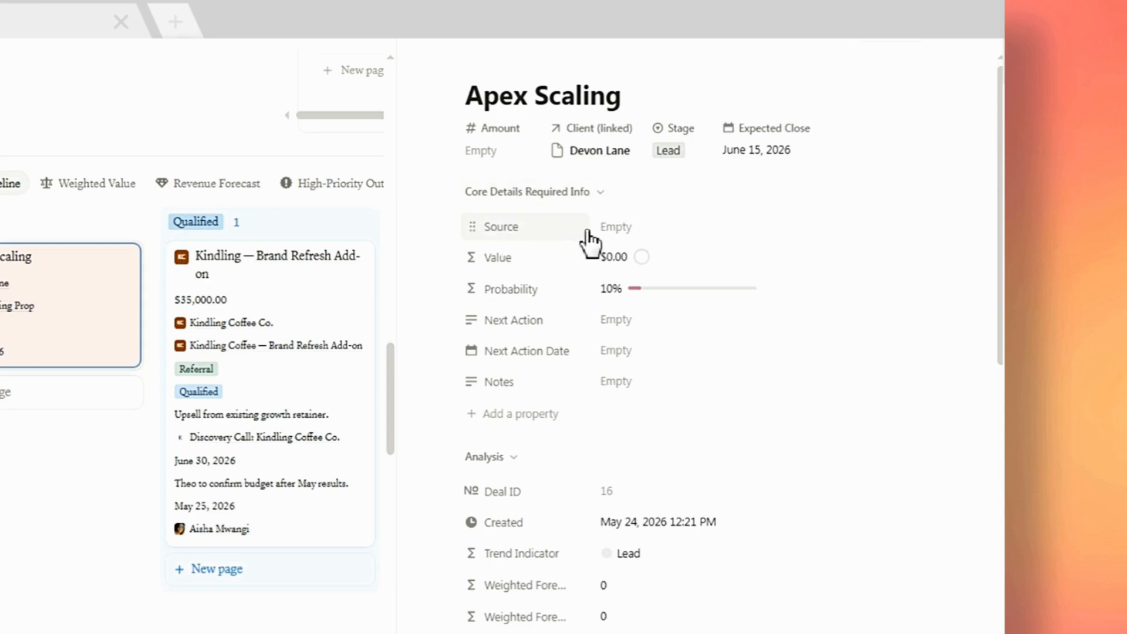
Set the deal's Source to Cold Outreach.
{"action": "left_click", "coordinate": [618, 229]}
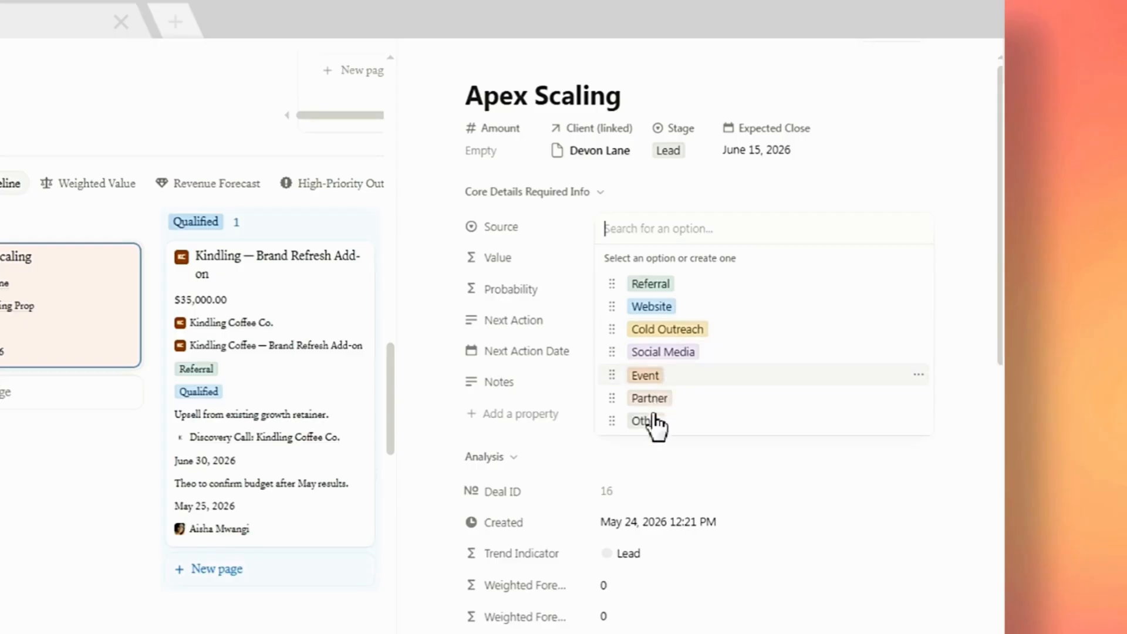
{"action": "left_click", "coordinate": [662, 330]}
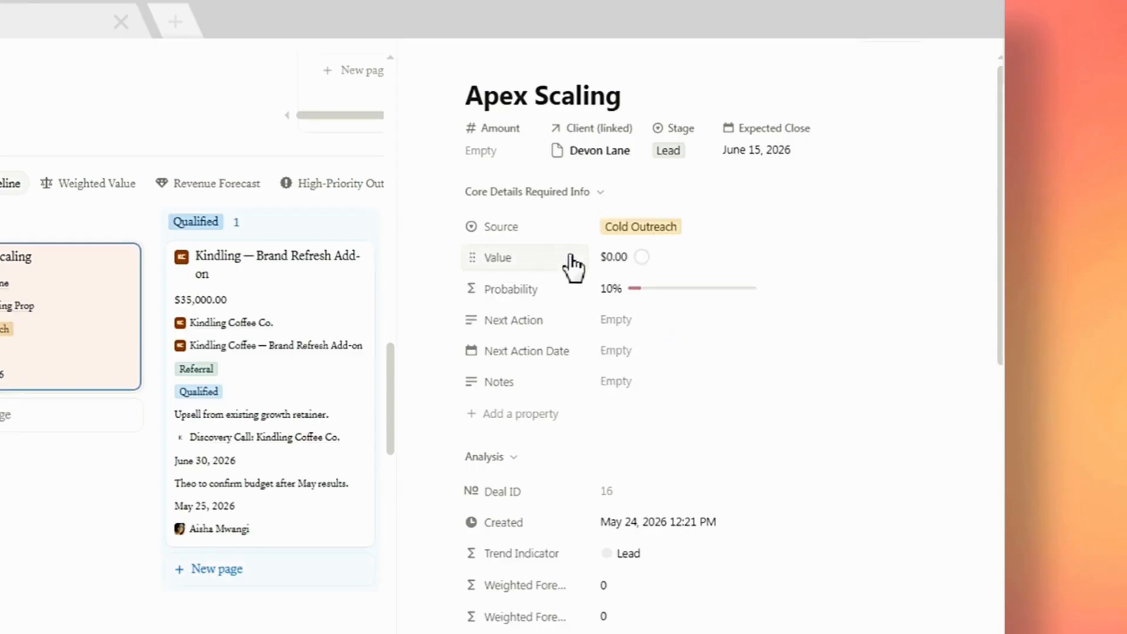
Link the workspace owner's team member page as the deal's Owner (linked).
{"action": "mouse_move", "coordinate": [573, 257]}
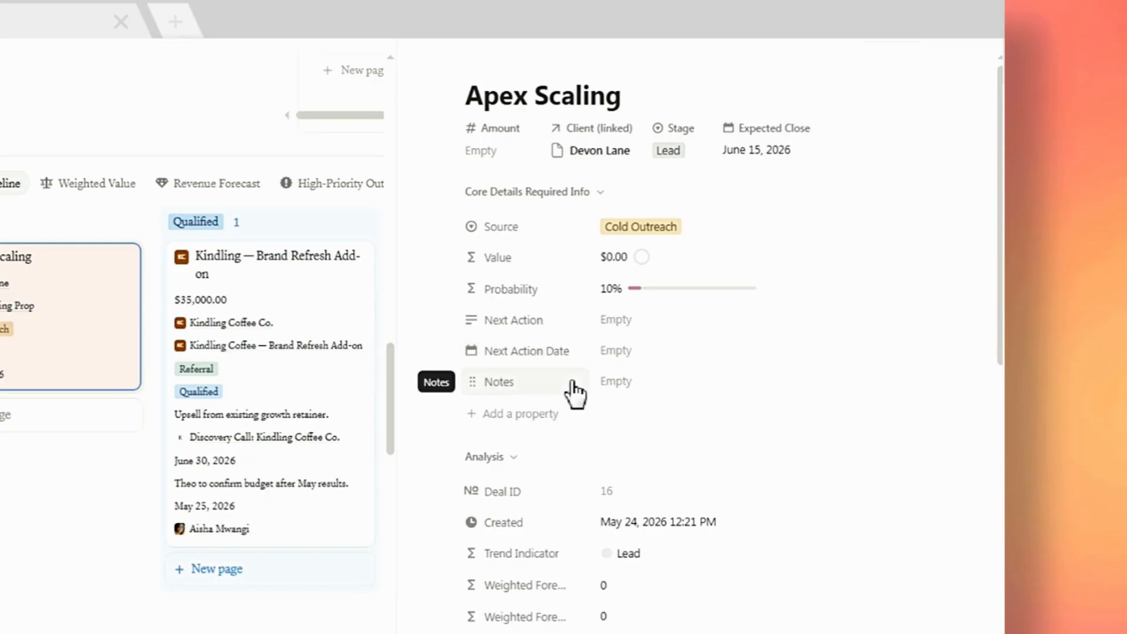
{"action": "scroll", "coordinate": [574, 392], "scroll_direction": "down", "scroll_amount": 5}
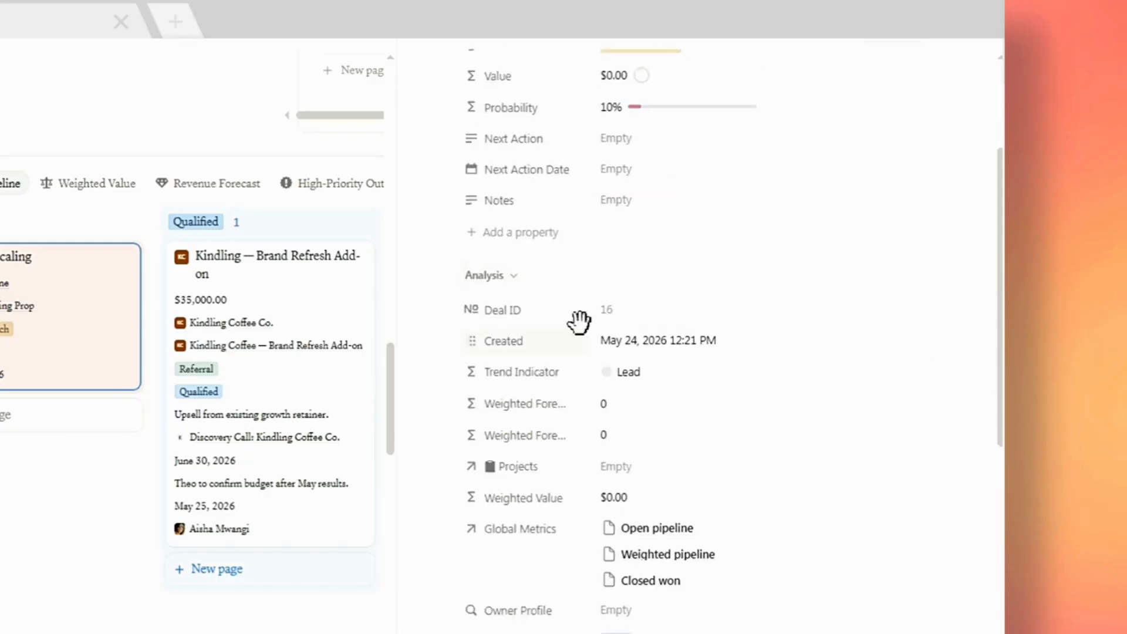
{"action": "scroll", "coordinate": [582, 293], "scroll_direction": "down", "scroll_amount": 3}
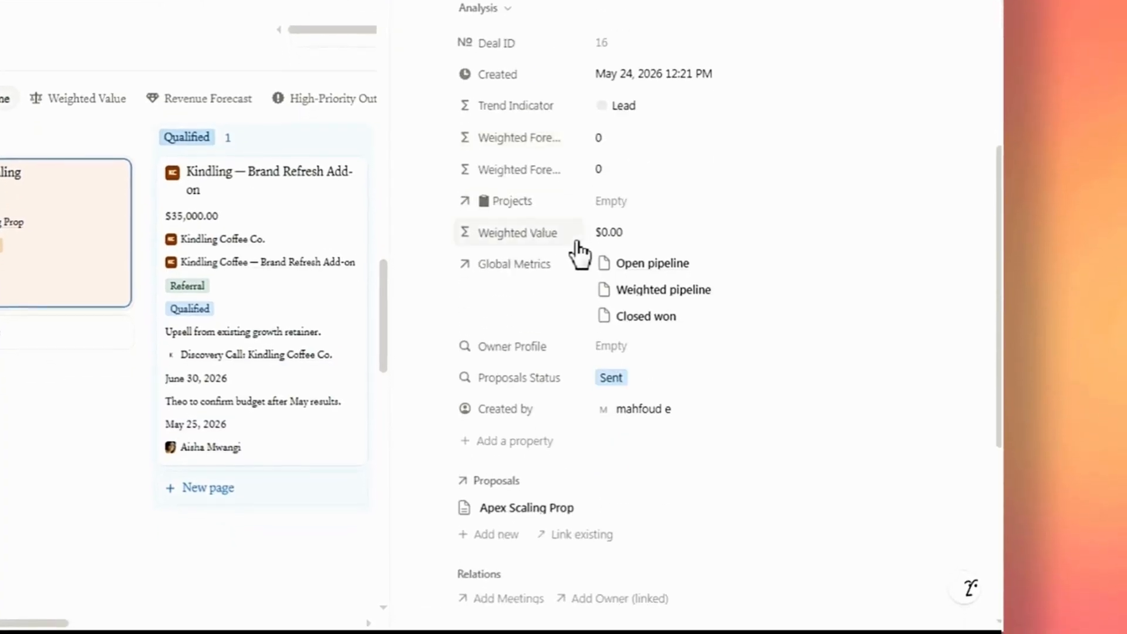
{"action": "scroll", "coordinate": [578, 253], "scroll_direction": "down", "scroll_amount": 2}
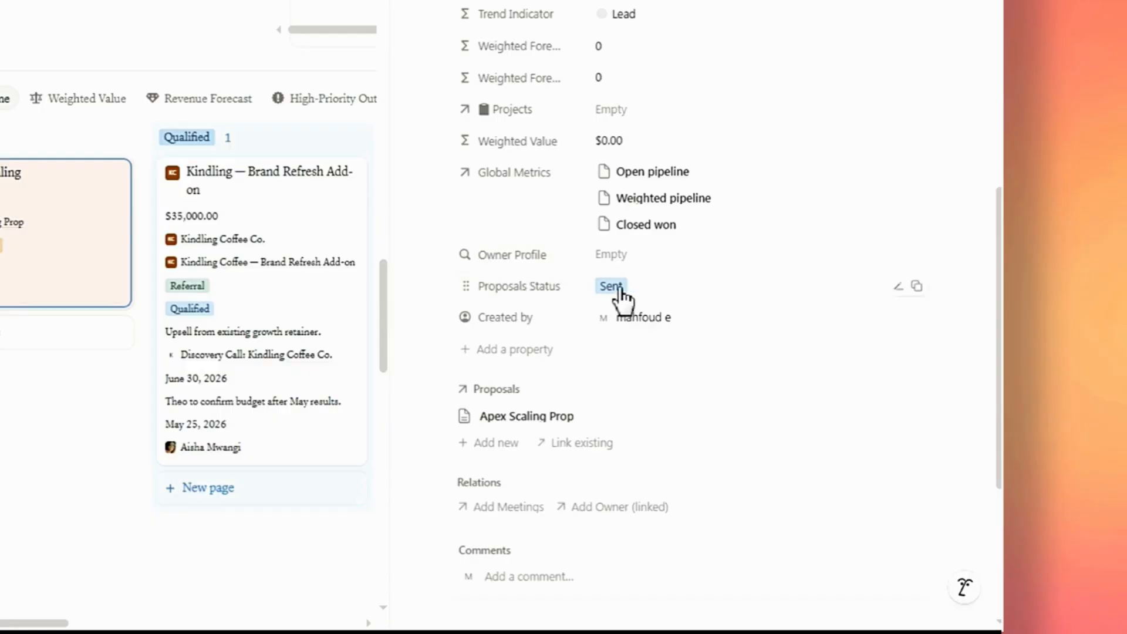
{"action": "scroll", "coordinate": [572, 305], "scroll_direction": "down", "scroll_amount": 3}
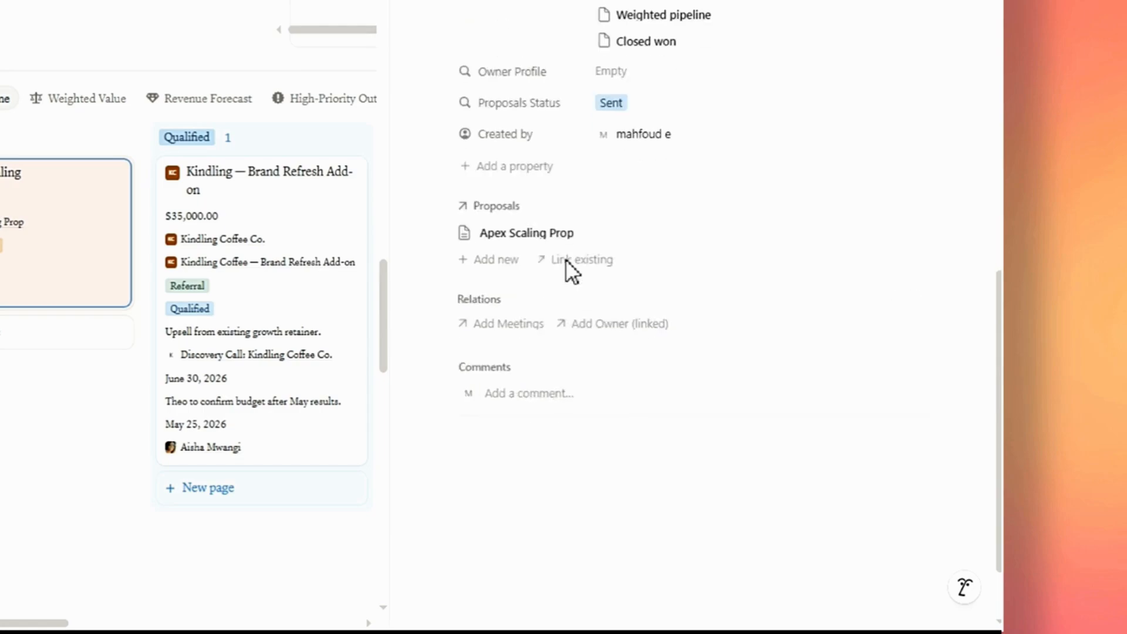
{"action": "scroll", "coordinate": [569, 196], "scroll_direction": "down", "scroll_amount": 2}
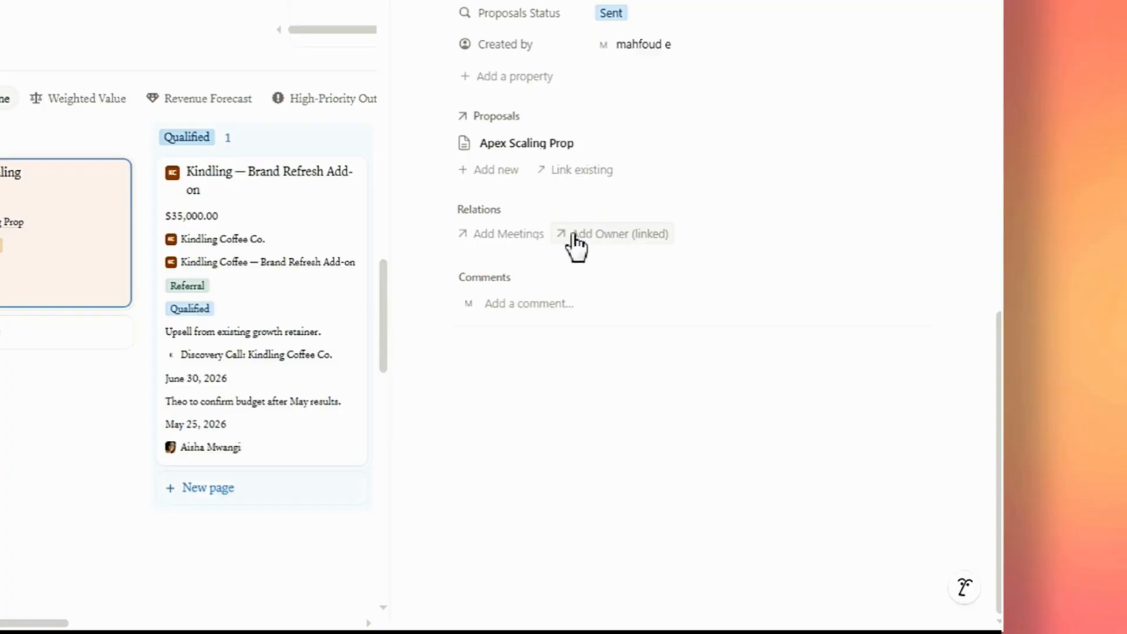
{"action": "left_click", "coordinate": [602, 246]}
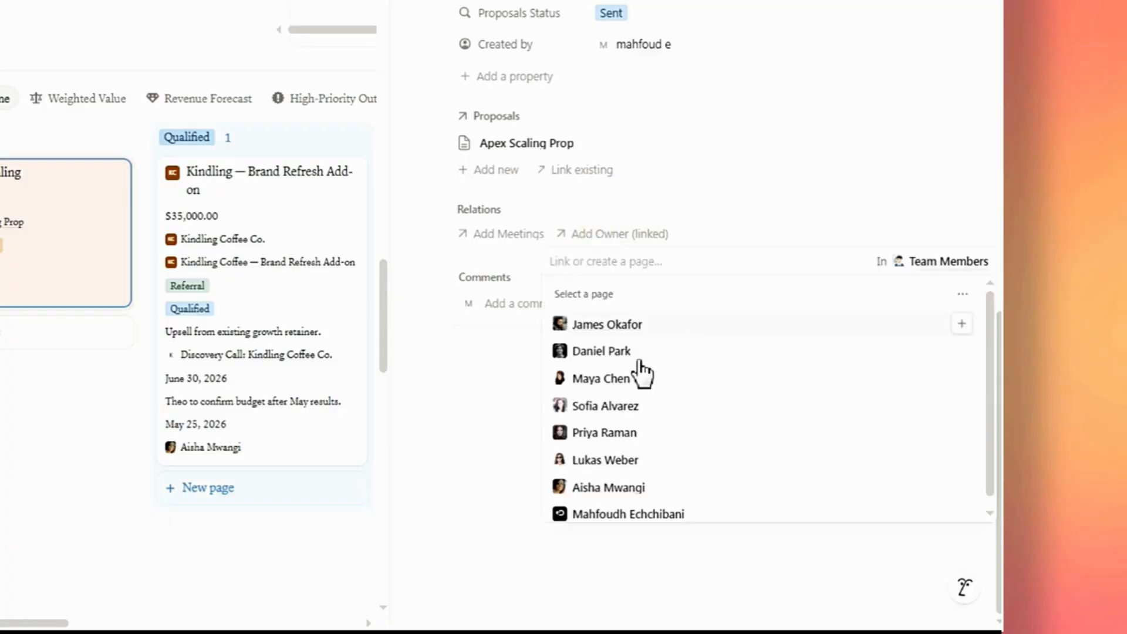
{"action": "left_click", "coordinate": [962, 515]}
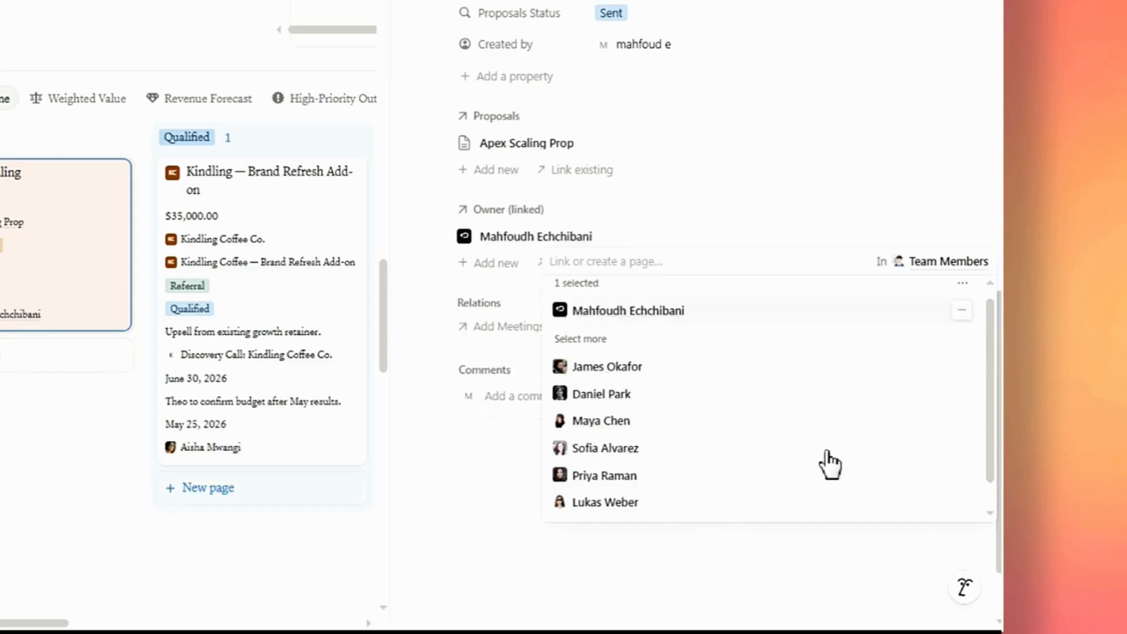
{"action": "left_click", "coordinate": [607, 218]}
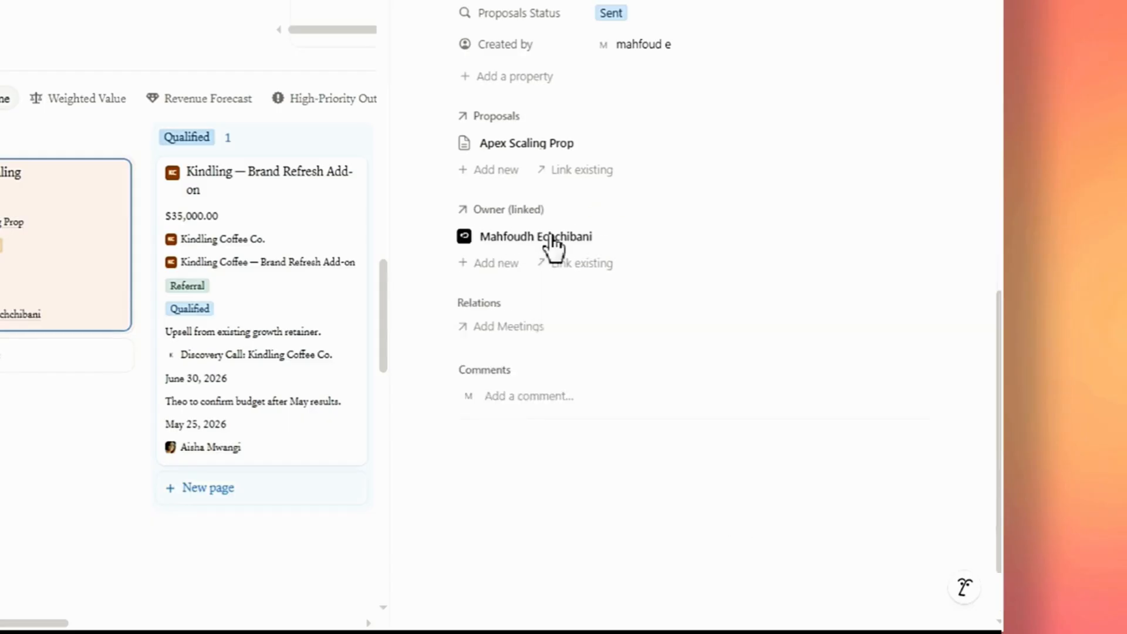
Set the Apex Scaling deal's Stage to Proposal Sent.
{"action": "scroll", "coordinate": [496, 276], "scroll_direction": "up", "scroll_amount": 6}
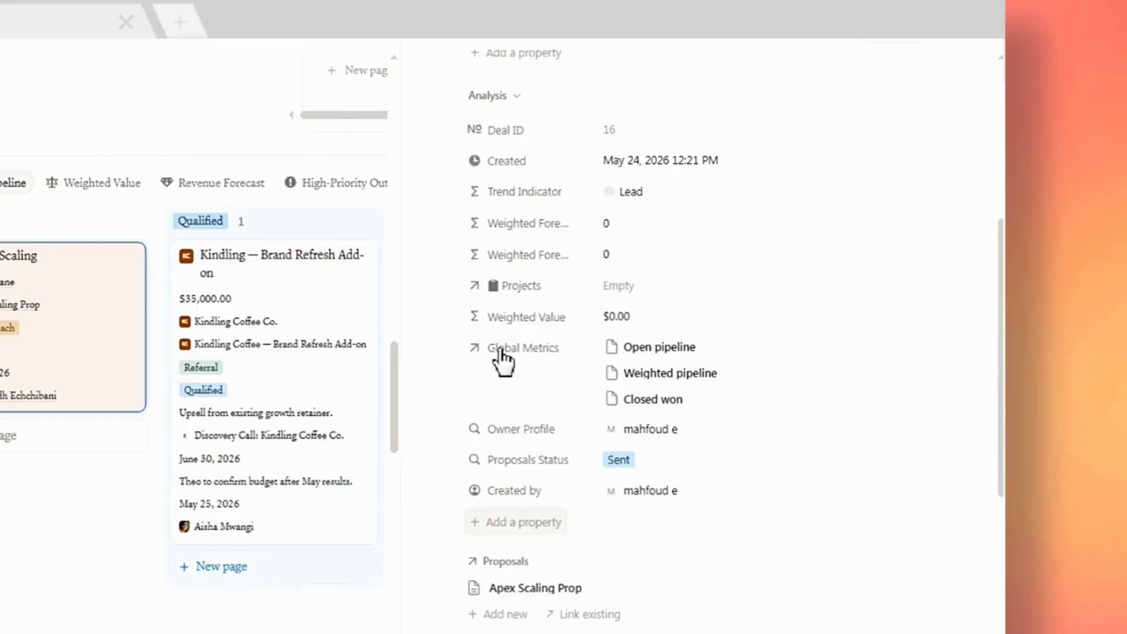
{"action": "scroll", "coordinate": [501, 328], "scroll_direction": "up", "scroll_amount": 6}
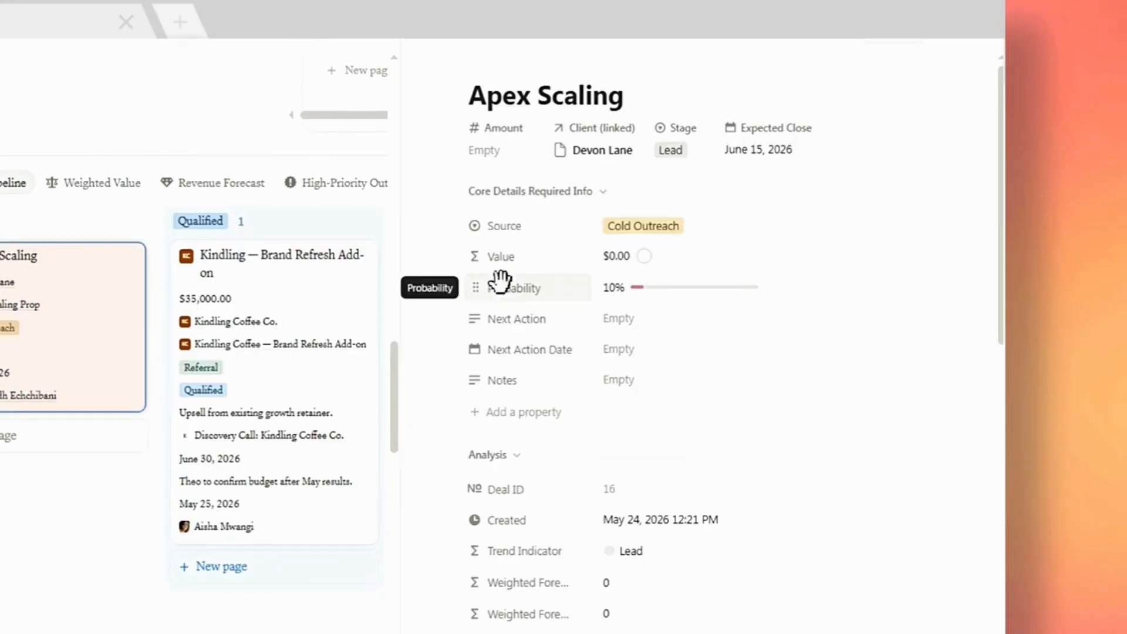
{"action": "left_click", "coordinate": [671, 153]}
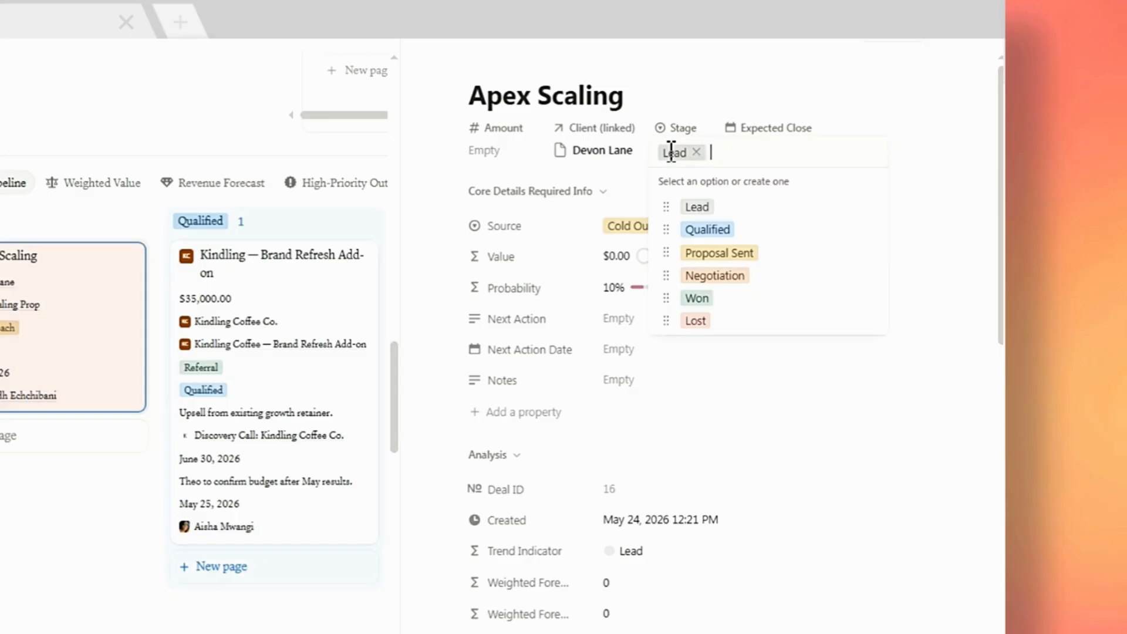
{"action": "left_click", "coordinate": [715, 253]}
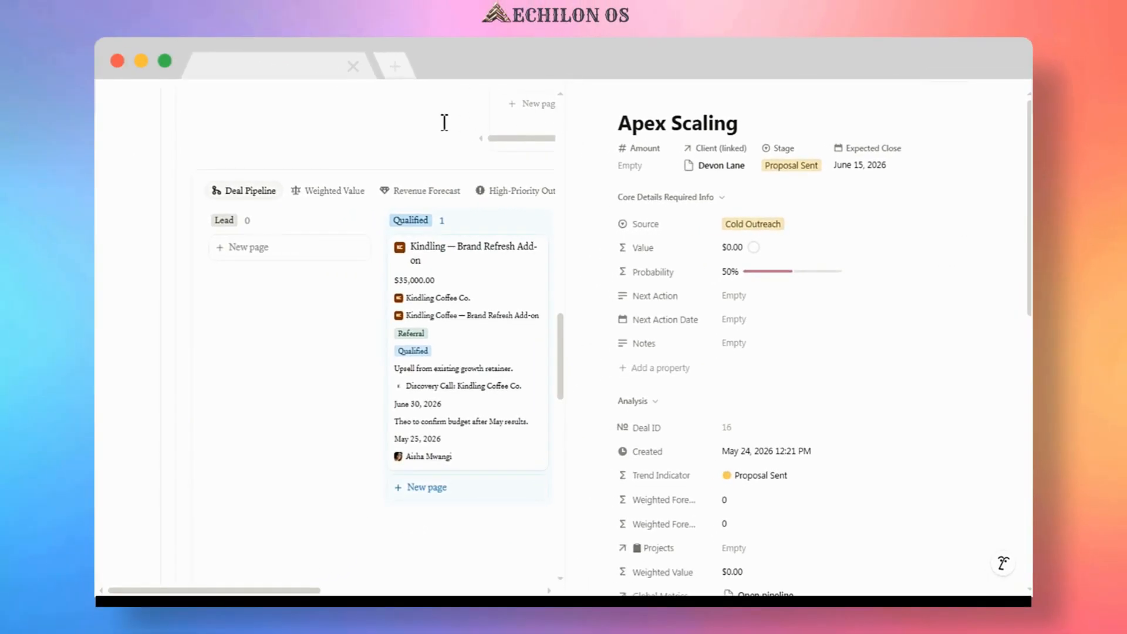
Close the deal page, set the Apex Scaling Prop proposal's Status to Viewed, and switch to the Accepted and Viewed proposals view.
{"action": "left_click", "coordinate": [444, 155]}
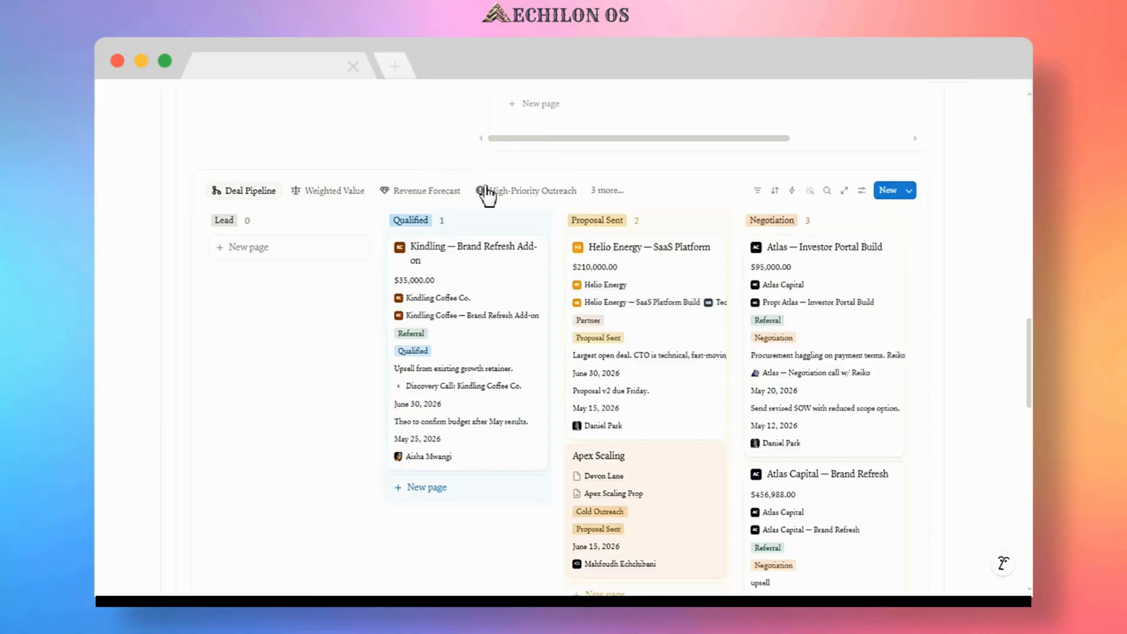
{"action": "scroll", "coordinate": [563, 202], "scroll_direction": "down", "scroll_amount": 2}
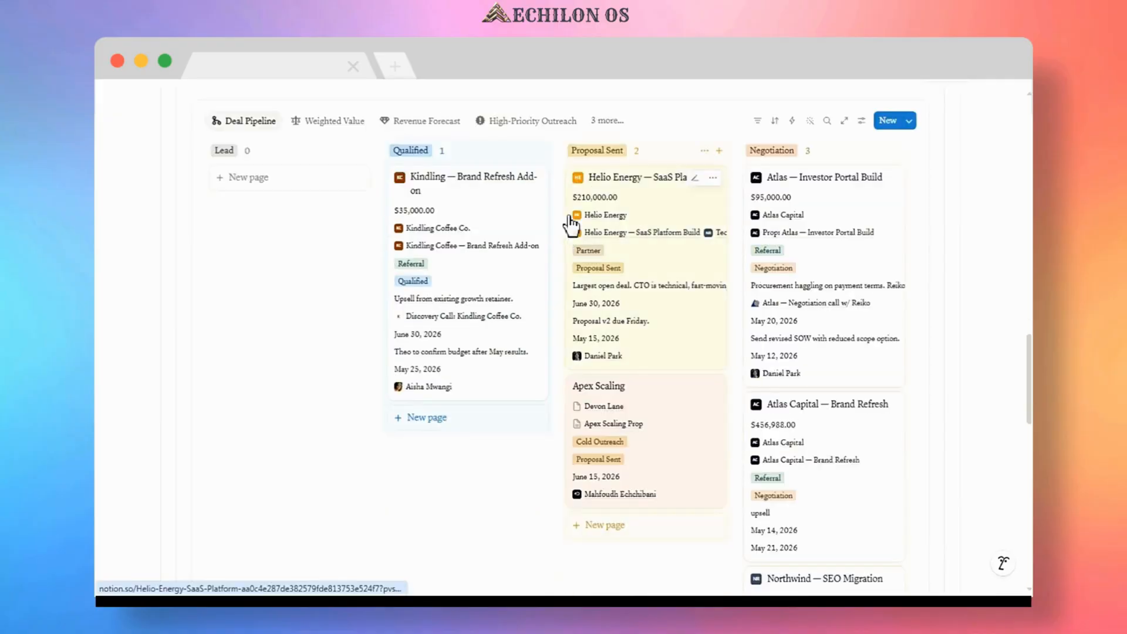
{"action": "scroll", "coordinate": [570, 220], "scroll_direction": "down", "scroll_amount": 2}
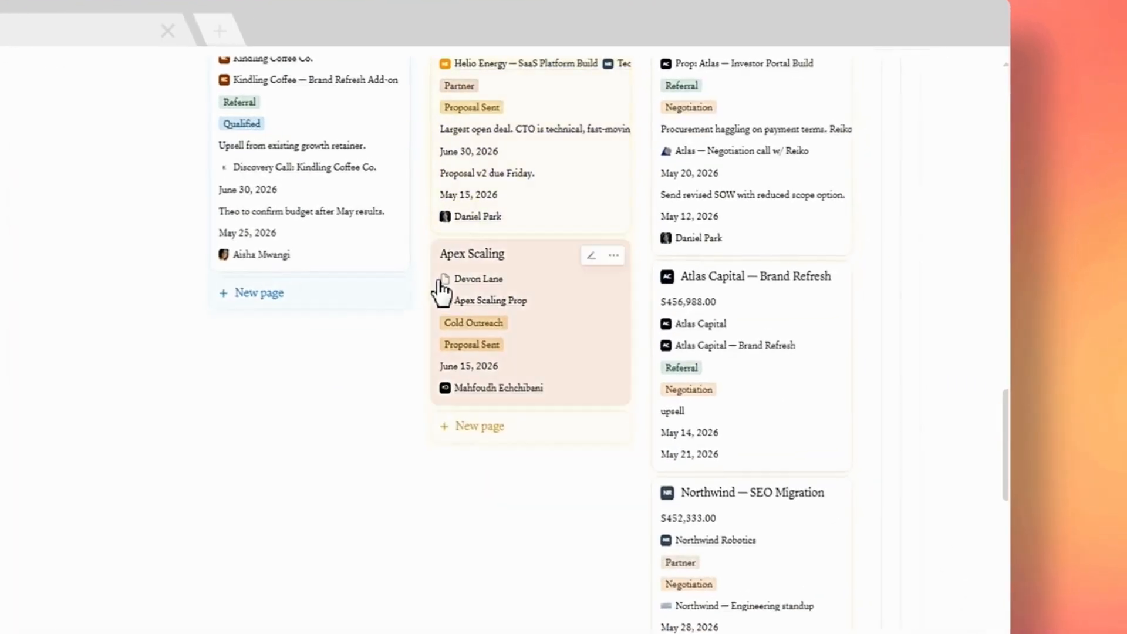
{"action": "scroll", "coordinate": [228, 436], "scroll_direction": "down", "scroll_amount": 6}
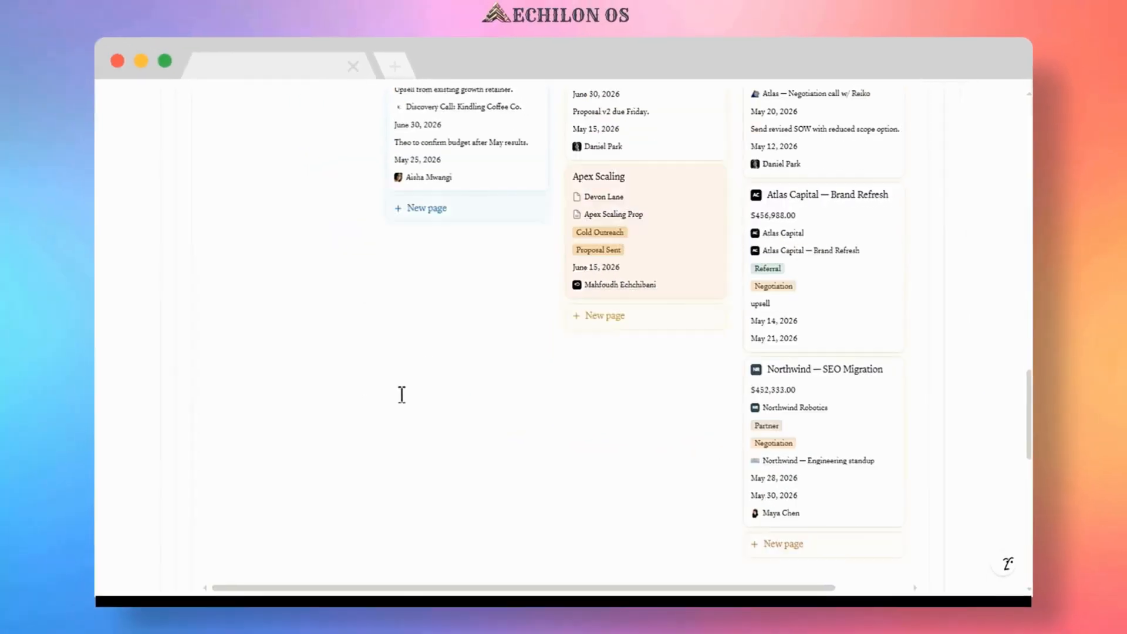
{"action": "scroll", "coordinate": [393, 405], "scroll_direction": "down", "scroll_amount": 6}
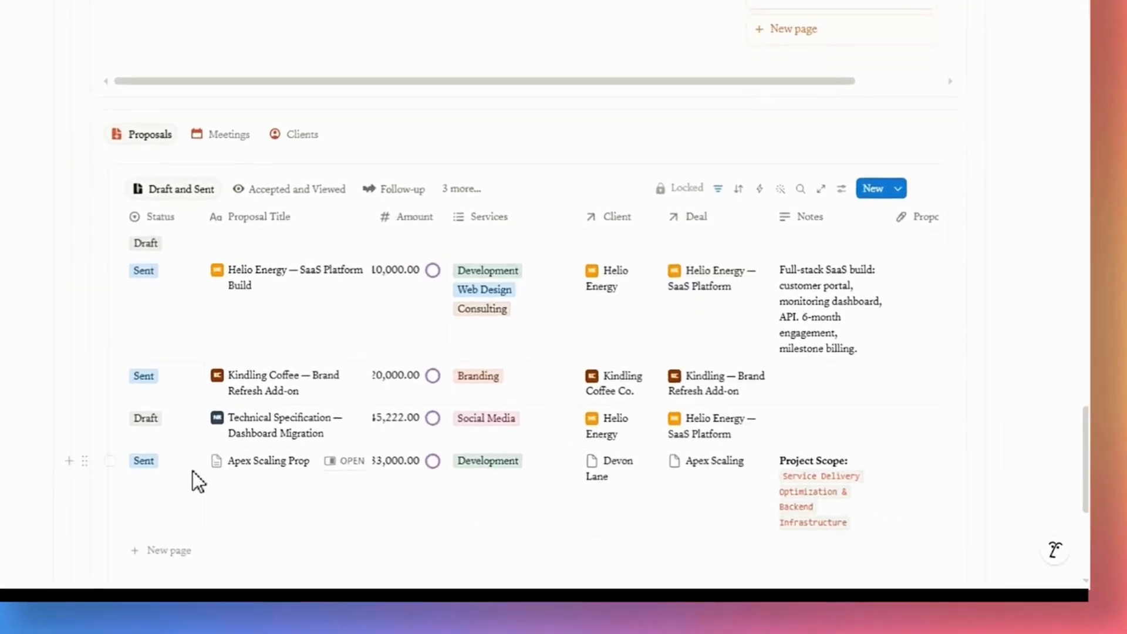
{"action": "left_click", "coordinate": [143, 461]}
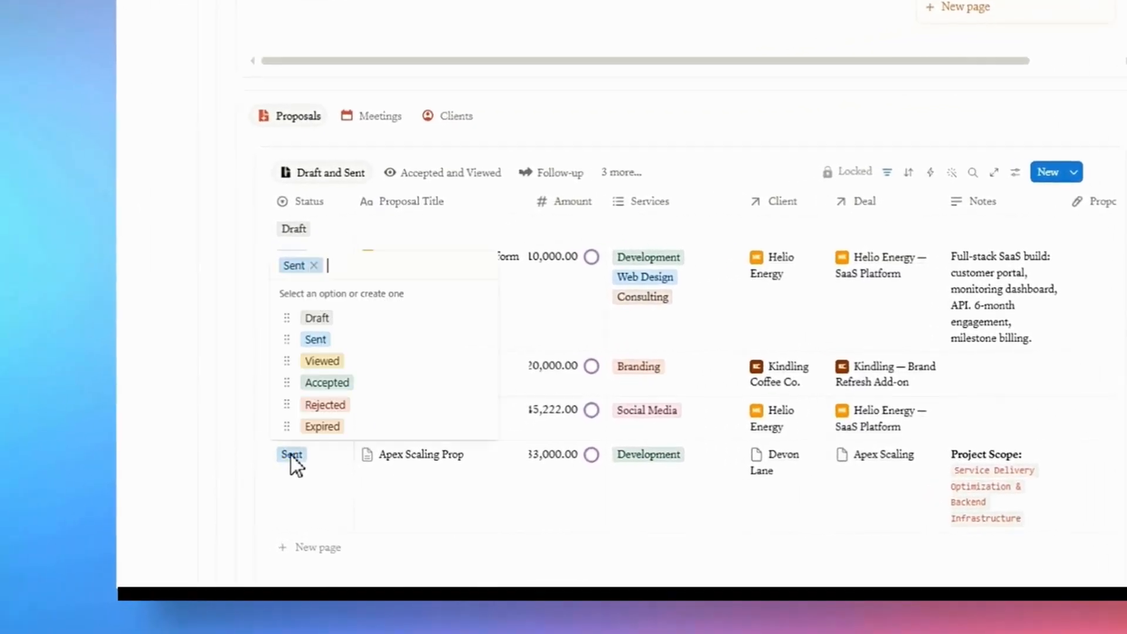
{"action": "left_click", "coordinate": [329, 358]}
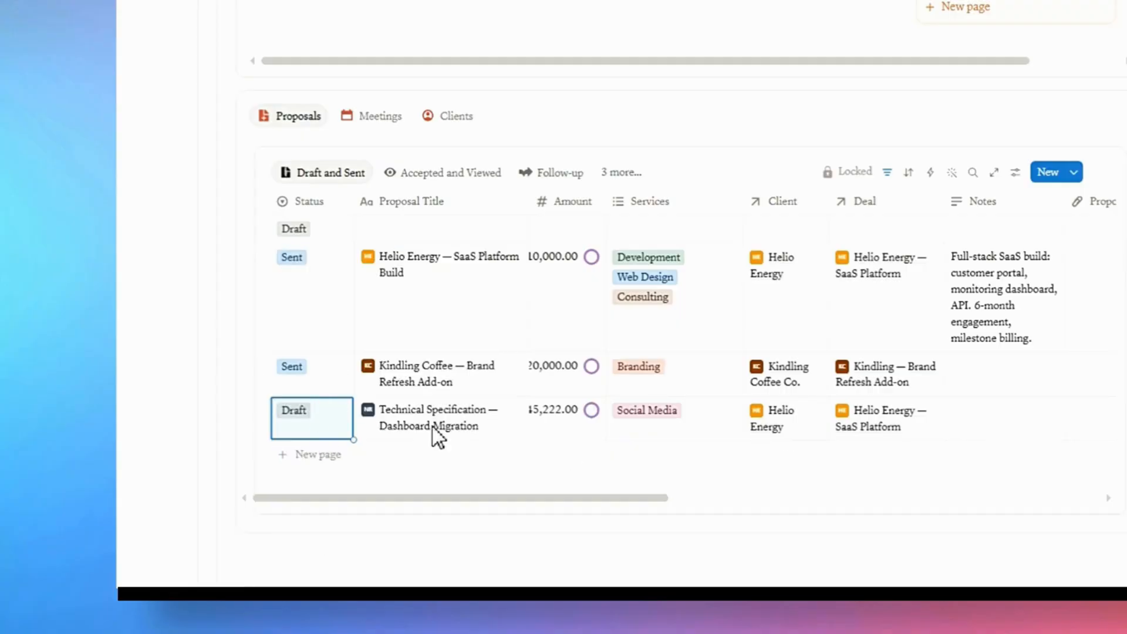
{"action": "left_click", "coordinate": [441, 172]}
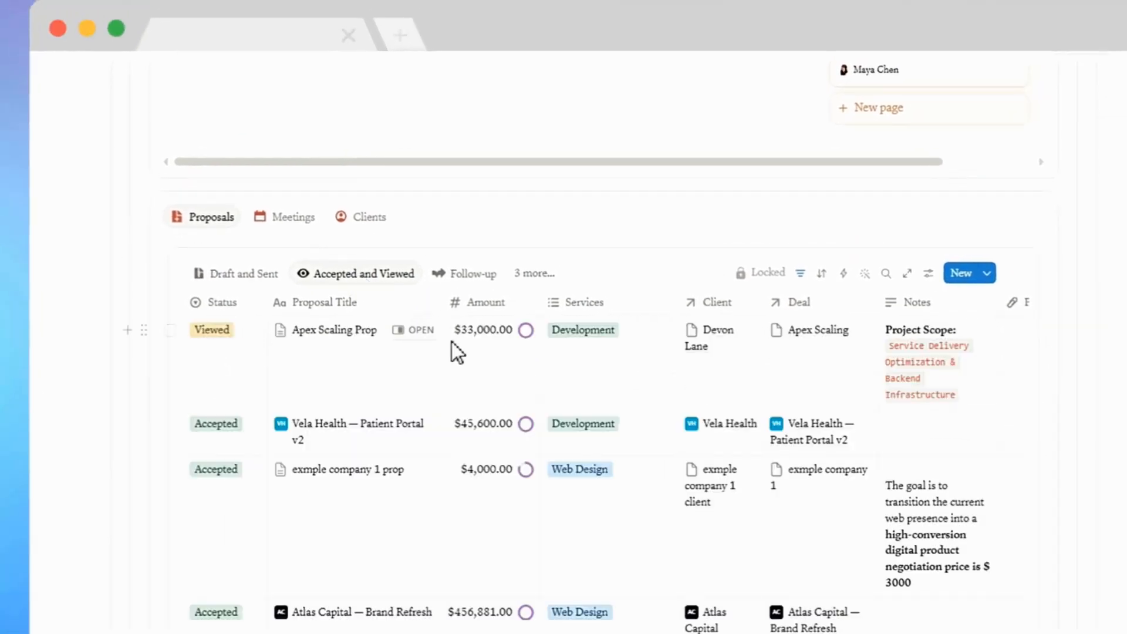
Move the Apex Scaling deal card into the Negotiation column of the pipeline board.
{"action": "scroll", "coordinate": [309, 329], "scroll_direction": "up", "scroll_amount": 8}
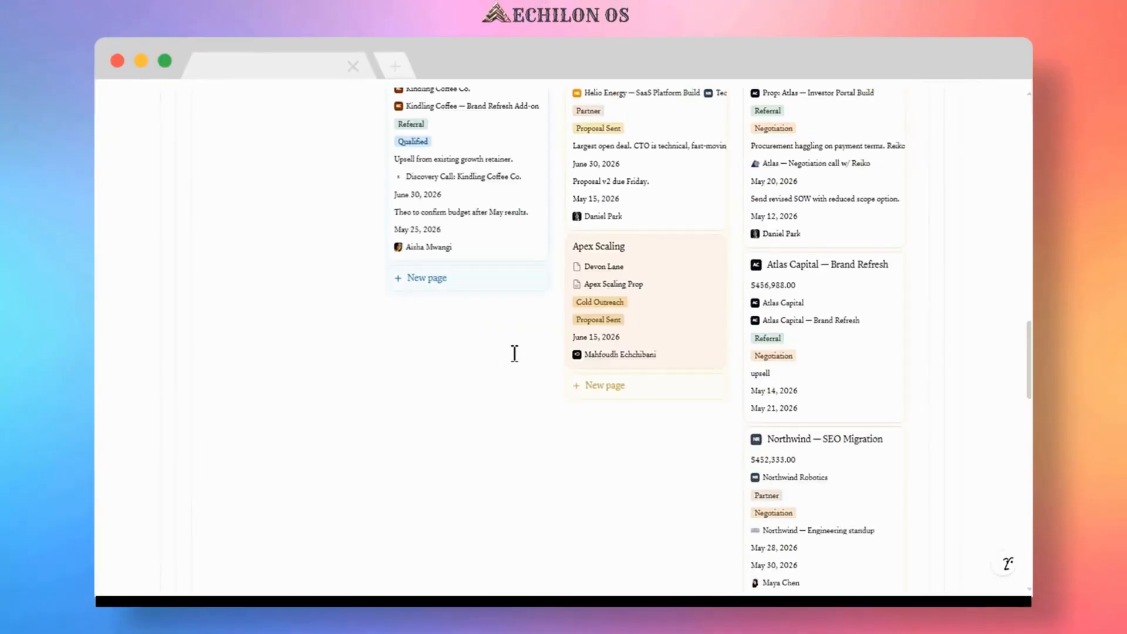
{"action": "scroll", "coordinate": [515, 354], "scroll_direction": "up", "scroll_amount": 2}
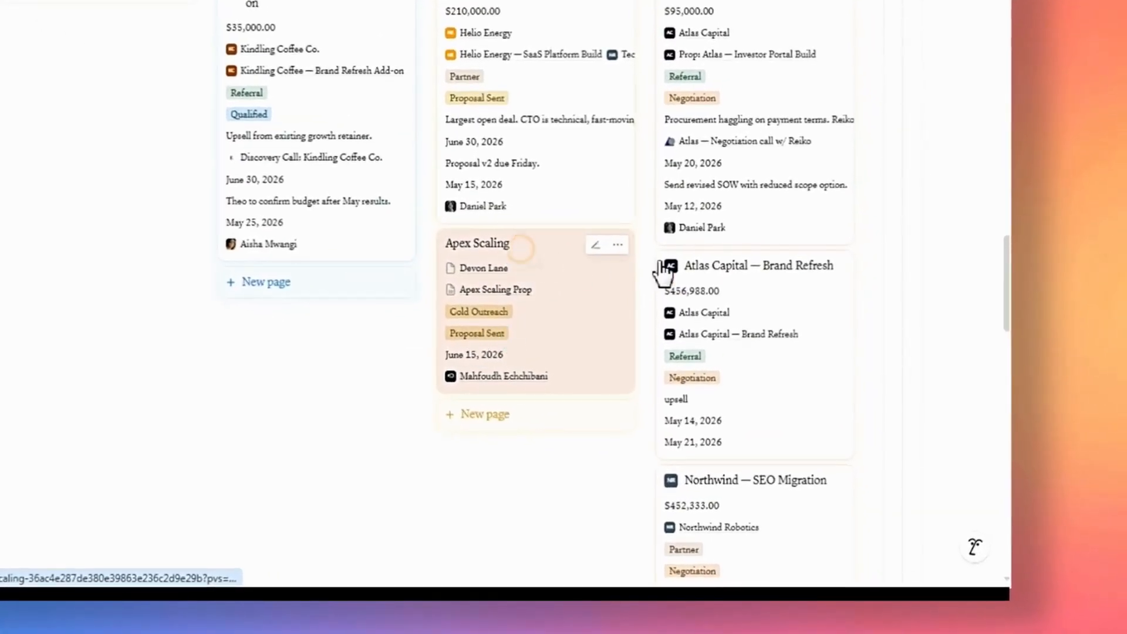
{"action": "left_click_drag", "start_coordinate": [617, 278], "coordinate": [722, 249]}
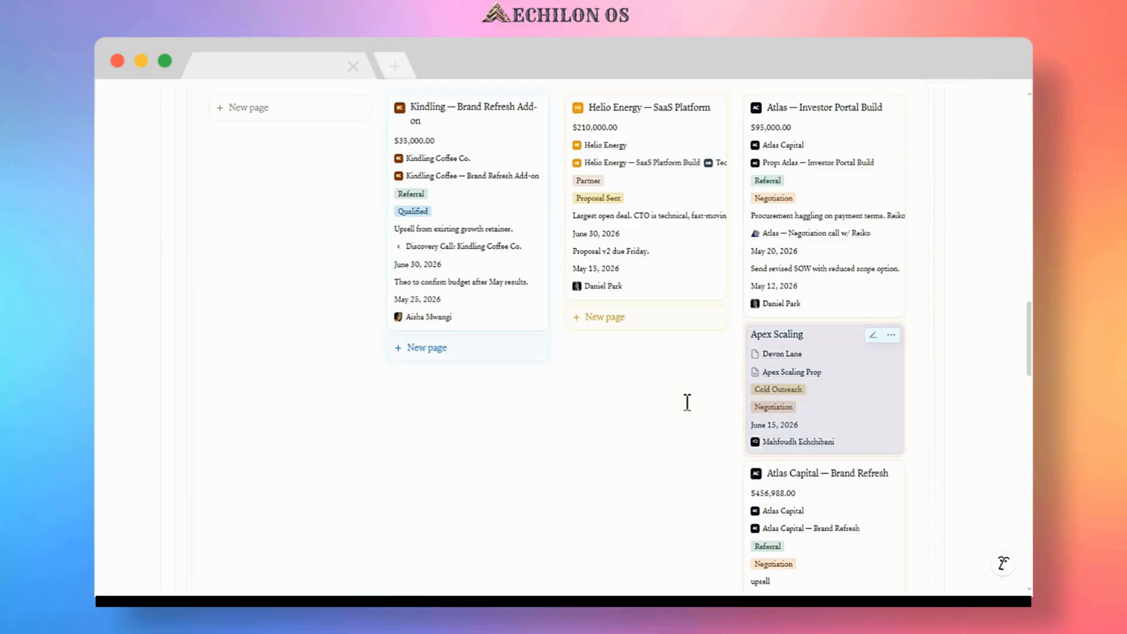
Set the Apex Scaling Prop proposal's Status to Accepted.
{"action": "scroll", "coordinate": [687, 402], "scroll_direction": "down", "scroll_amount": 3}
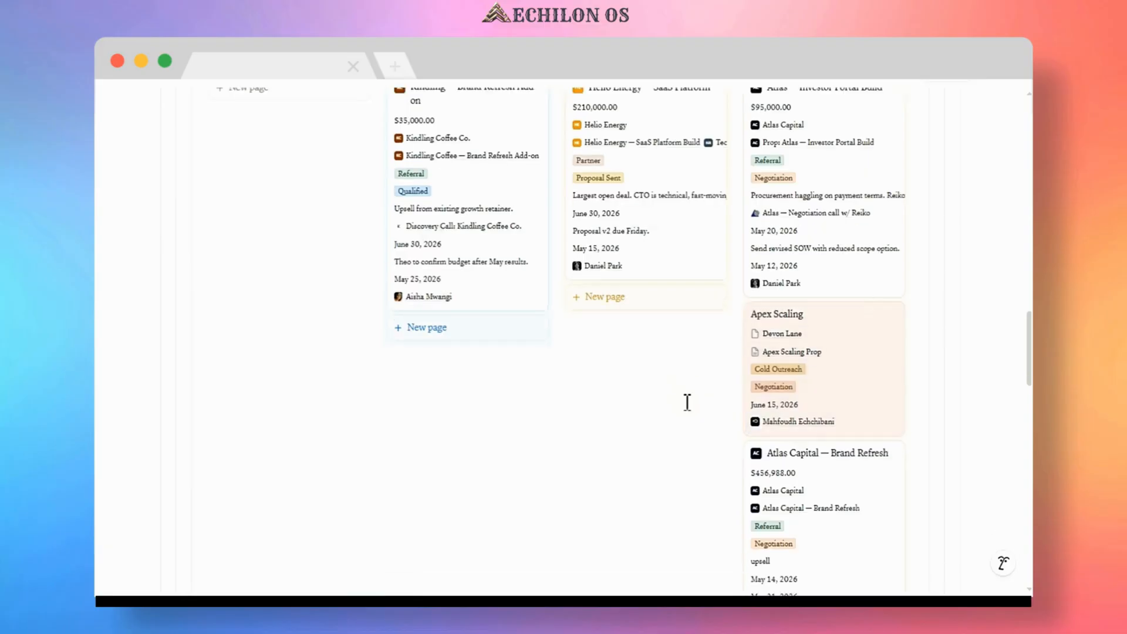
{"action": "scroll", "coordinate": [628, 354], "scroll_direction": "down", "scroll_amount": 6}
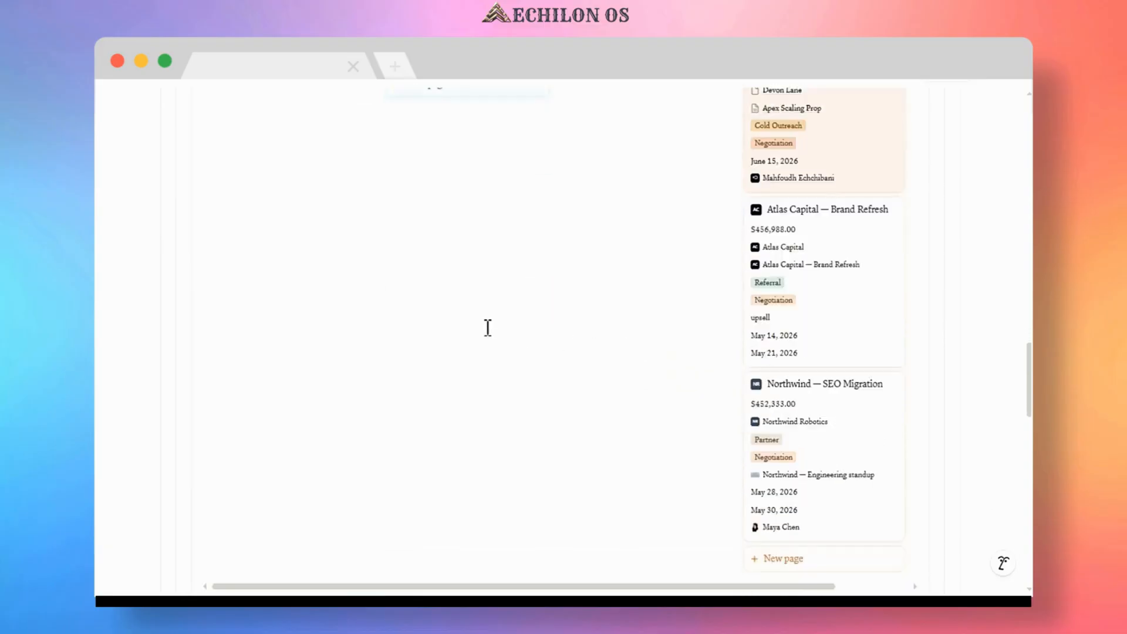
{"action": "scroll", "coordinate": [422, 314], "scroll_direction": "down", "scroll_amount": 5}
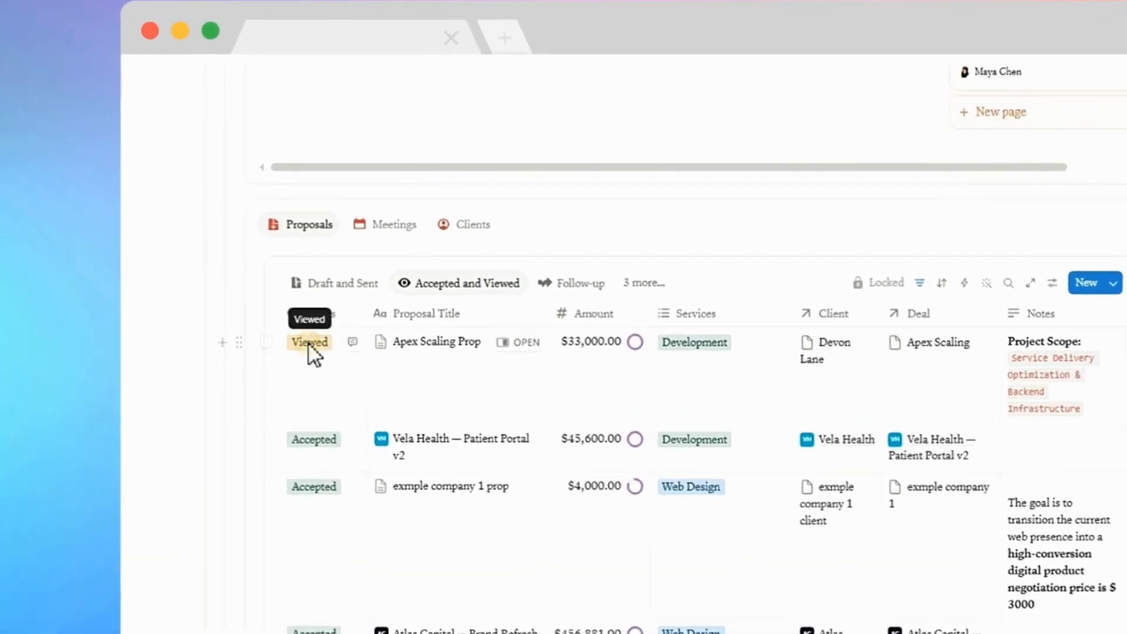
{"action": "left_click", "coordinate": [310, 344]}
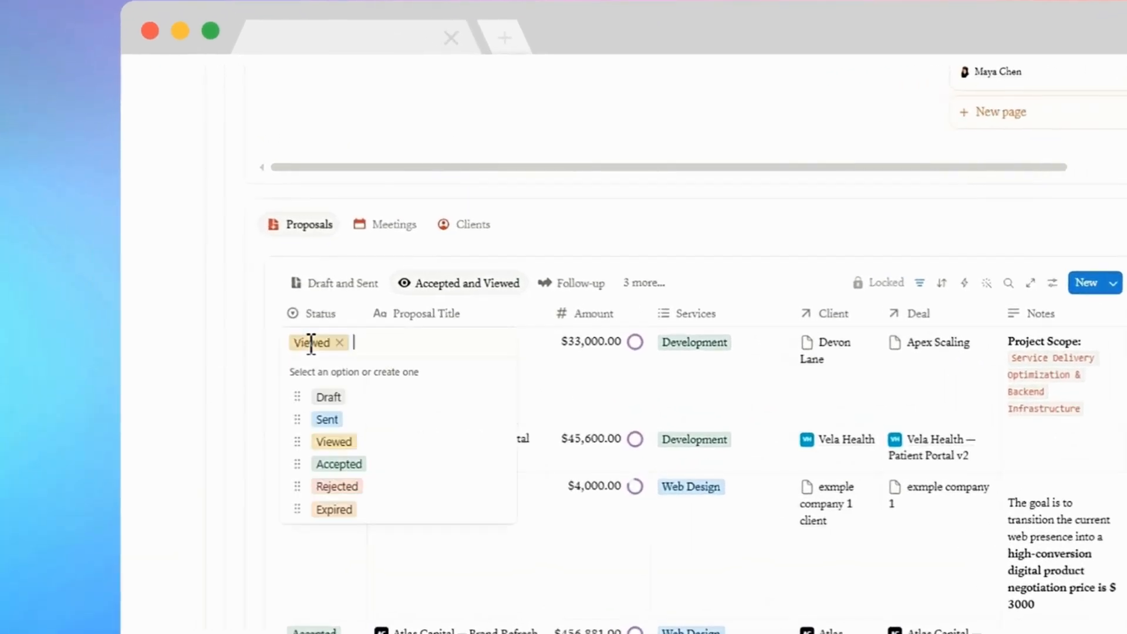
{"action": "left_click", "coordinate": [346, 465]}
Create a new meeting named Scope Negotiation Call and link it to the Apex Scaling deal card.
{"action": "scroll", "coordinate": [454, 404], "scroll_direction": "up", "scroll_amount": 5}
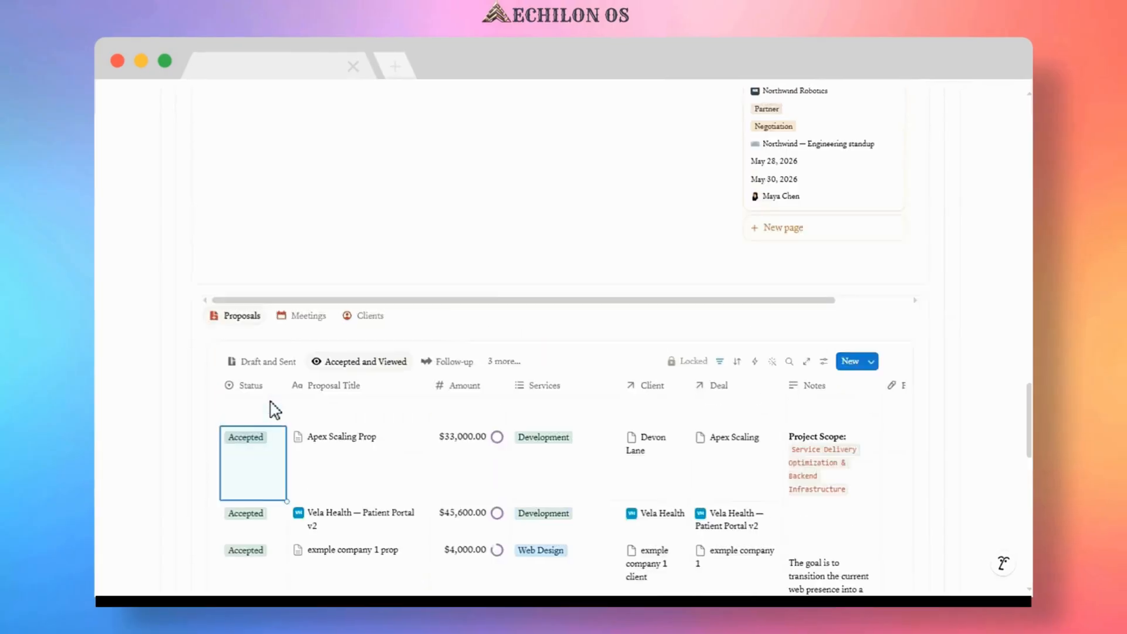
{"action": "scroll", "coordinate": [659, 410], "scroll_direction": "up", "scroll_amount": 6}
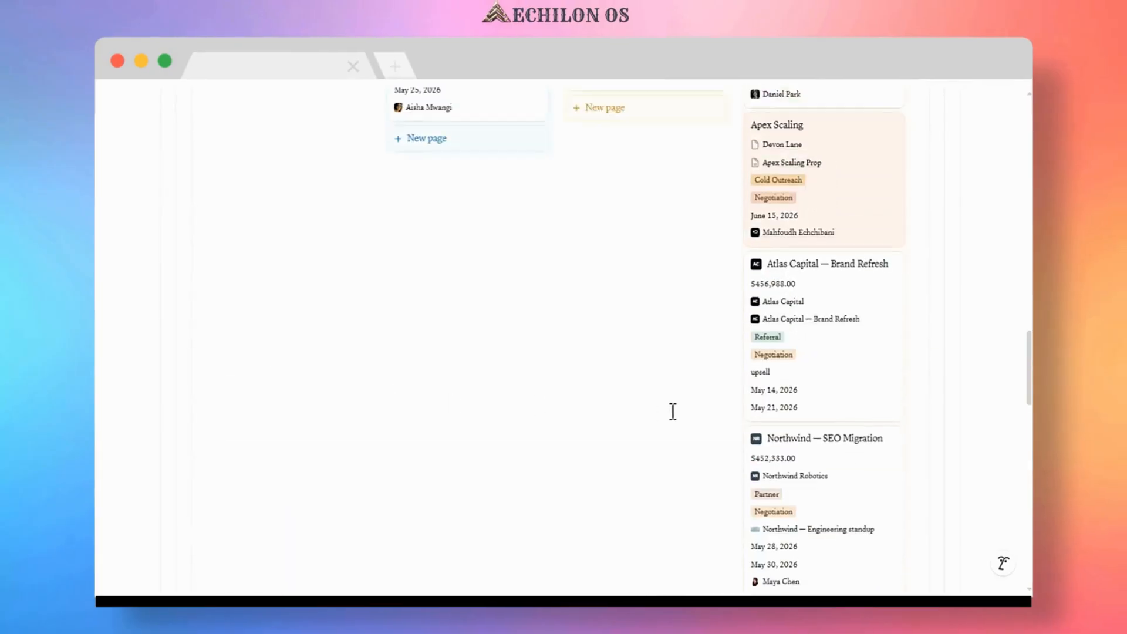
{"action": "mouse_move", "coordinate": [829, 298]}
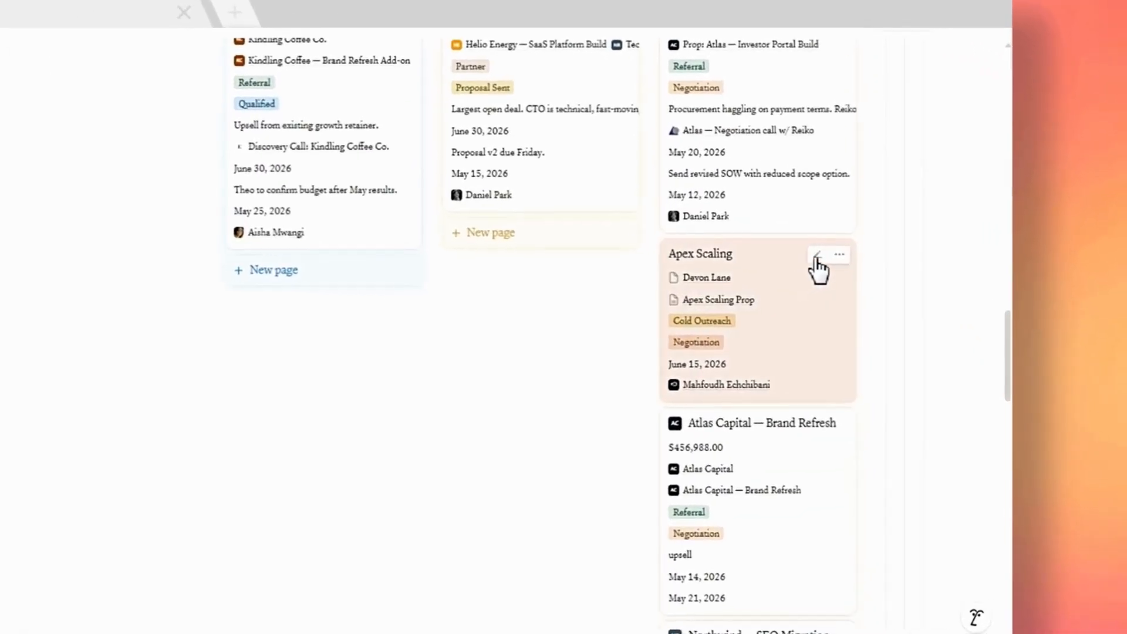
{"action": "left_click", "coordinate": [816, 256]}
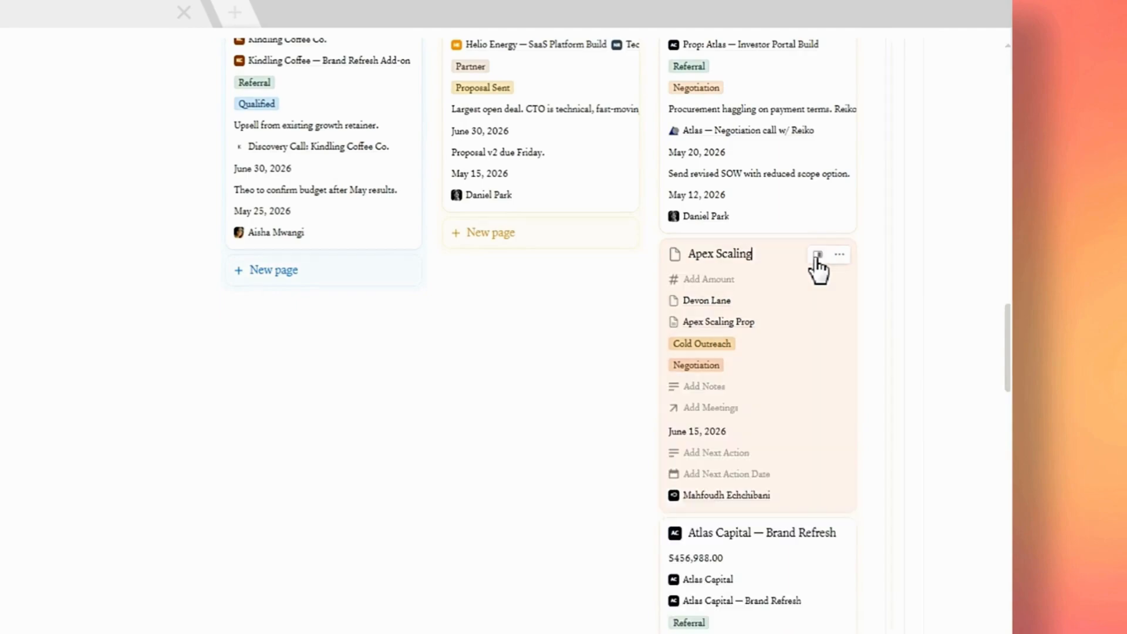
{"action": "left_click", "coordinate": [716, 409]}
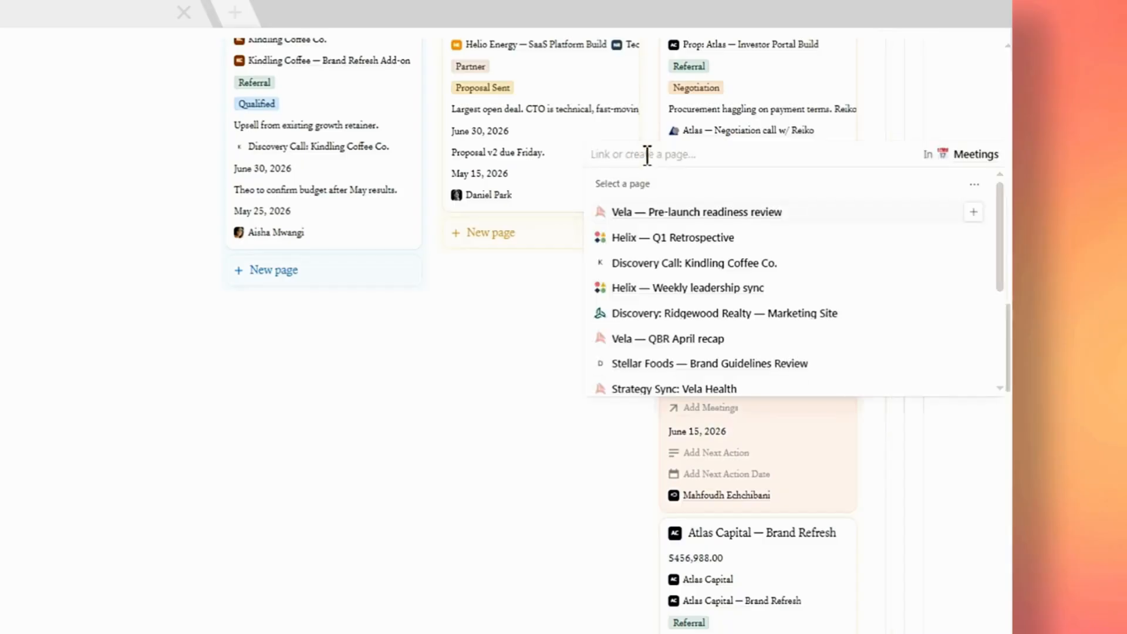
{"action": "type", "text": "Scope Negotiation Call"}
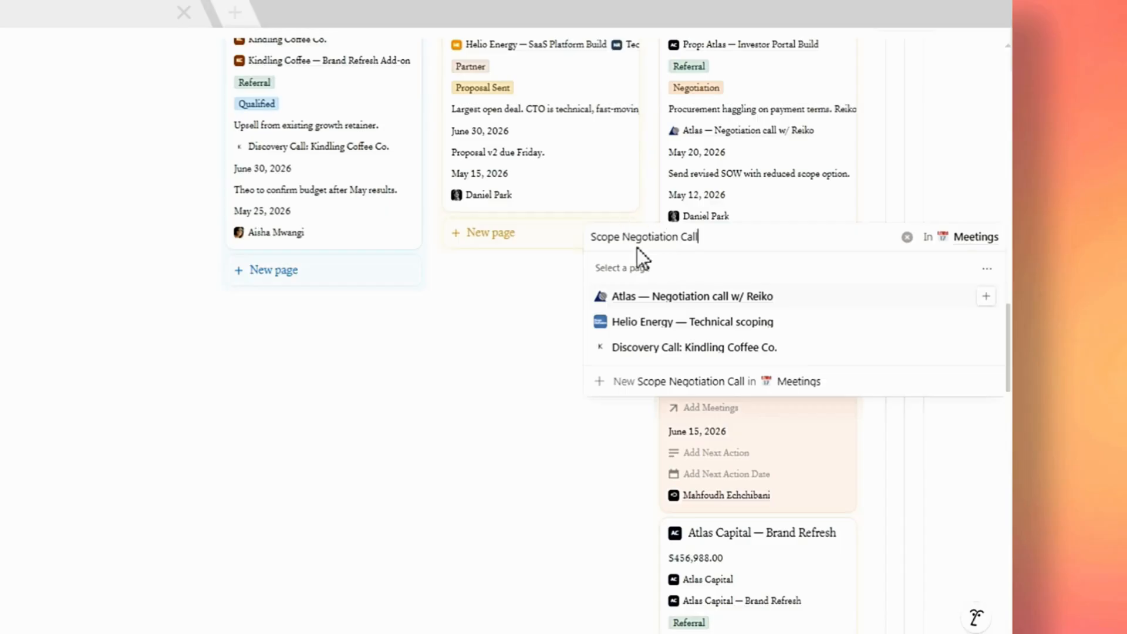
{"action": "left_click", "coordinate": [705, 386]}
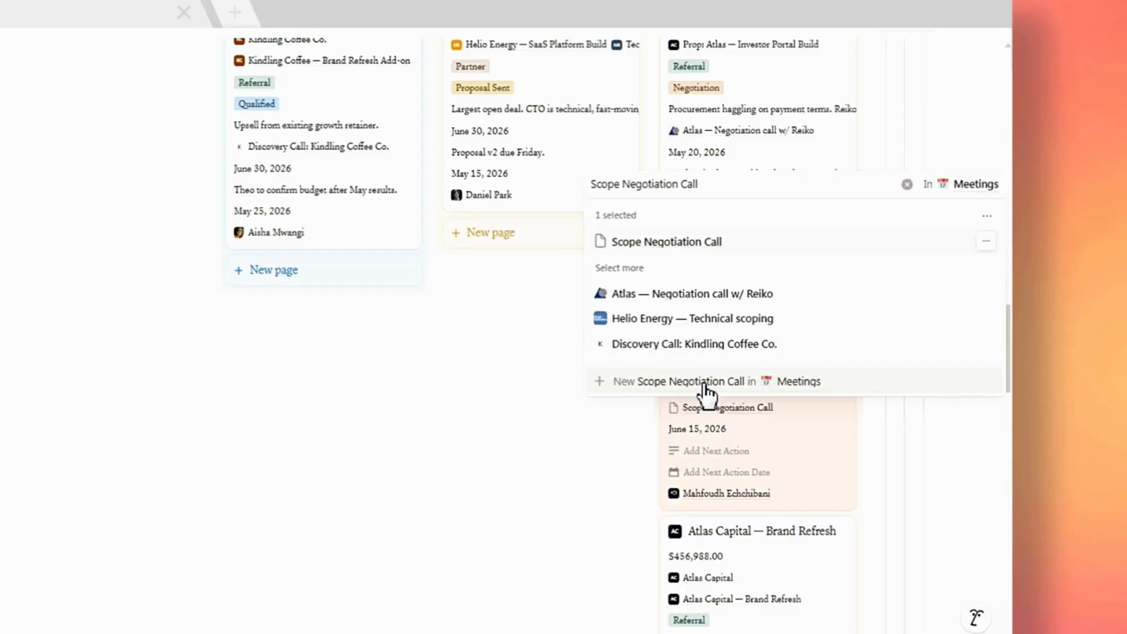
{"action": "left_click", "coordinate": [549, 389]}
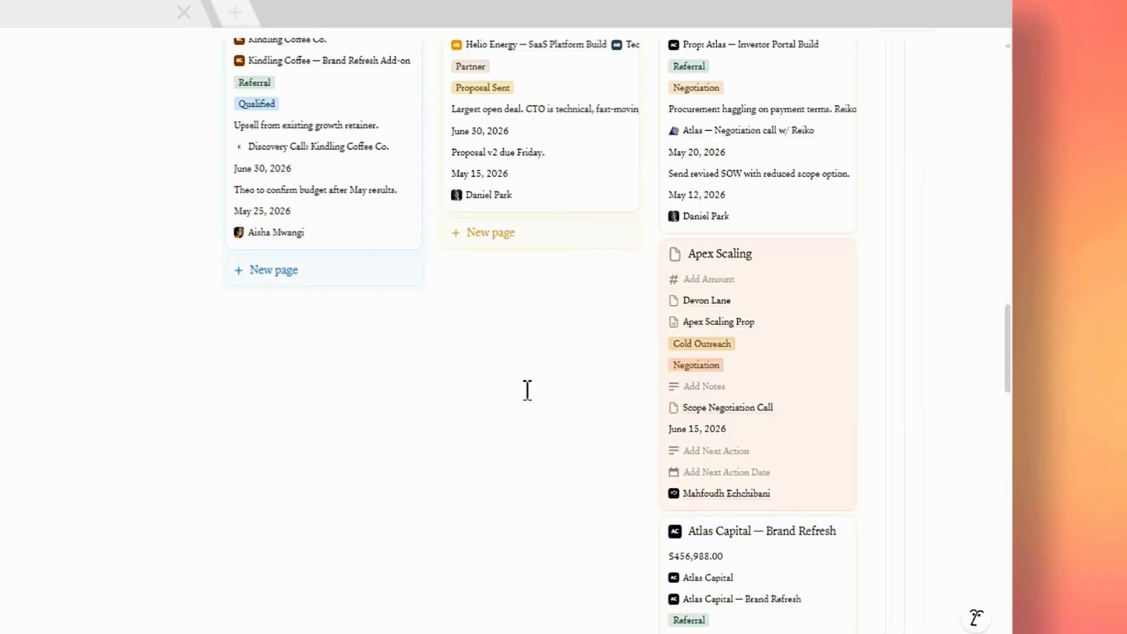
Open the Scope Negotiation Call meeting from the Meetings board and set its Client to the deal's client page.
{"action": "scroll", "coordinate": [527, 391], "scroll_direction": "down", "scroll_amount": 10}
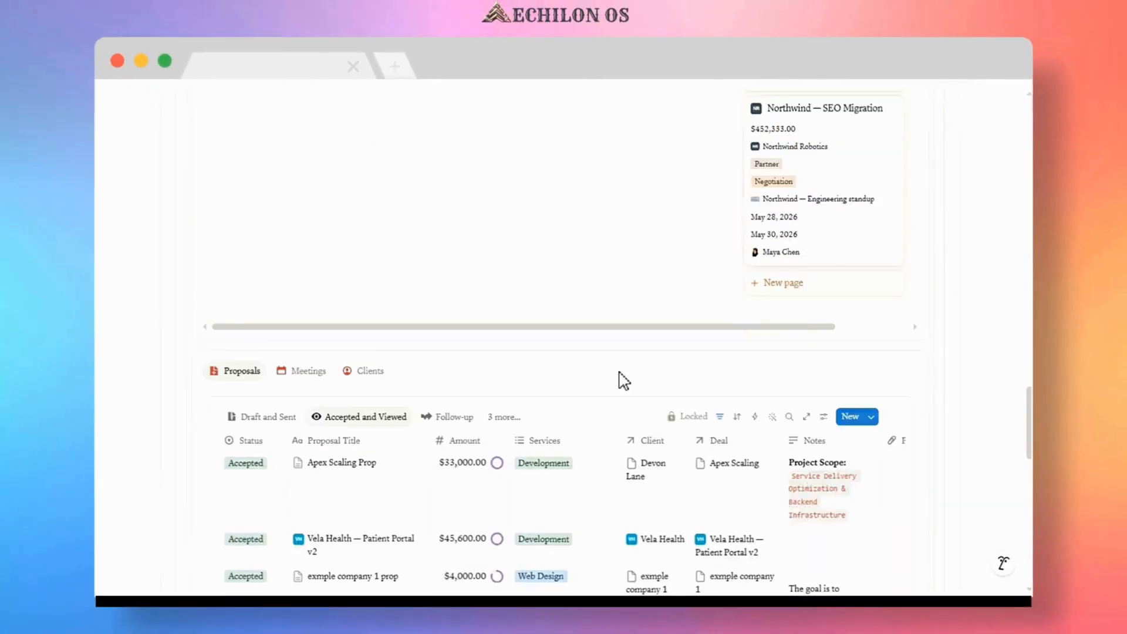
{"action": "scroll", "coordinate": [623, 381], "scroll_direction": "down", "scroll_amount": 3}
{"action": "left_click", "coordinate": [307, 232]}
{"action": "scroll", "coordinate": [330, 291], "scroll_direction": "down", "scroll_amount": 2}
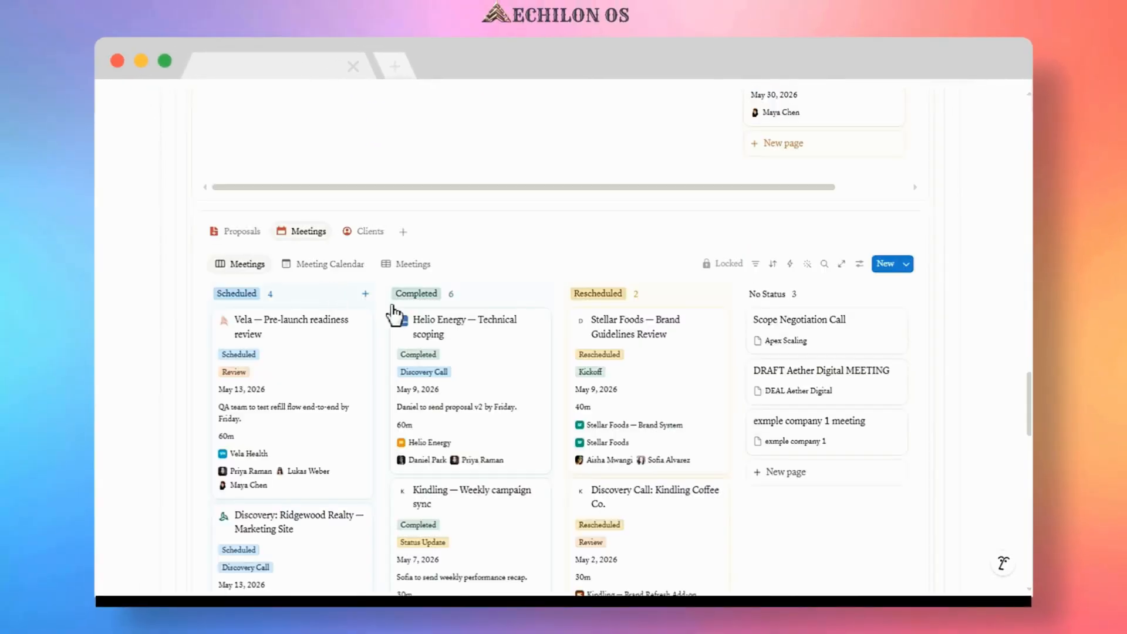
{"action": "left_click", "coordinate": [803, 333]}
{"action": "left_click", "coordinate": [525, 137]}
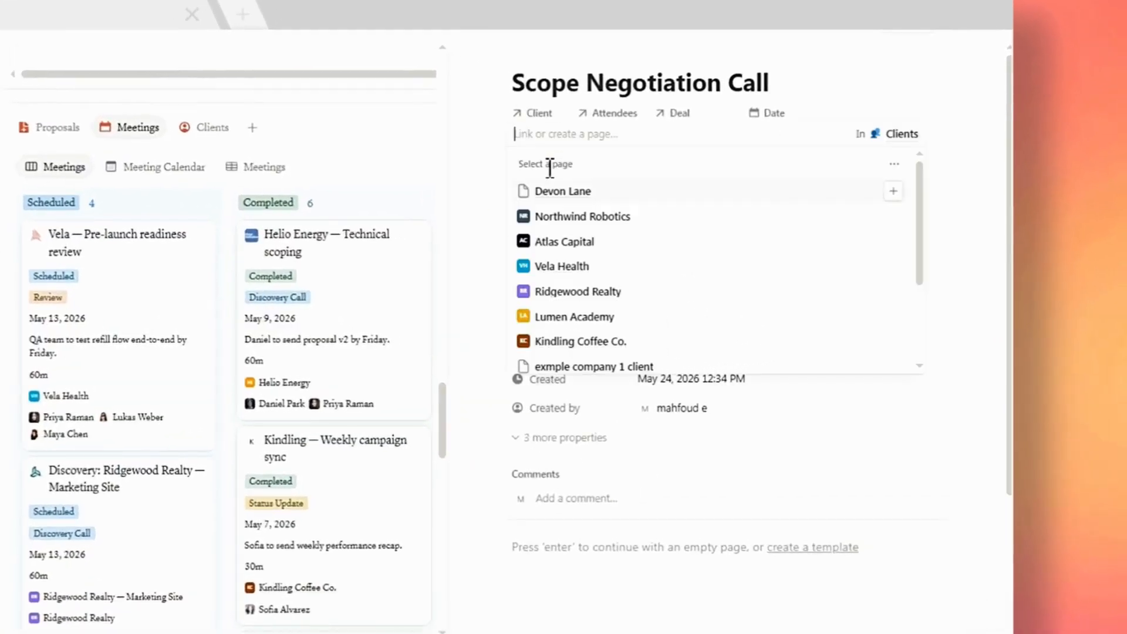
{"action": "left_click", "coordinate": [893, 190]}
{"action": "left_click", "coordinate": [946, 175]}
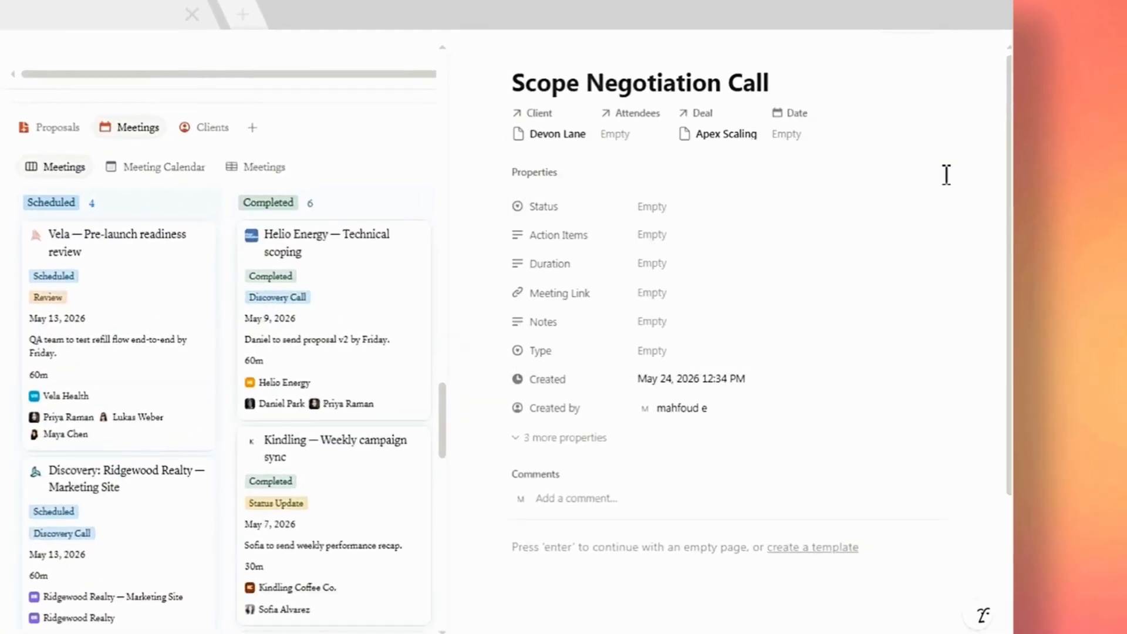
Add the workspace owner and a second team member as Attendees, and set the meeting Date to May 30, 2026.
{"action": "left_click", "coordinate": [615, 134]}
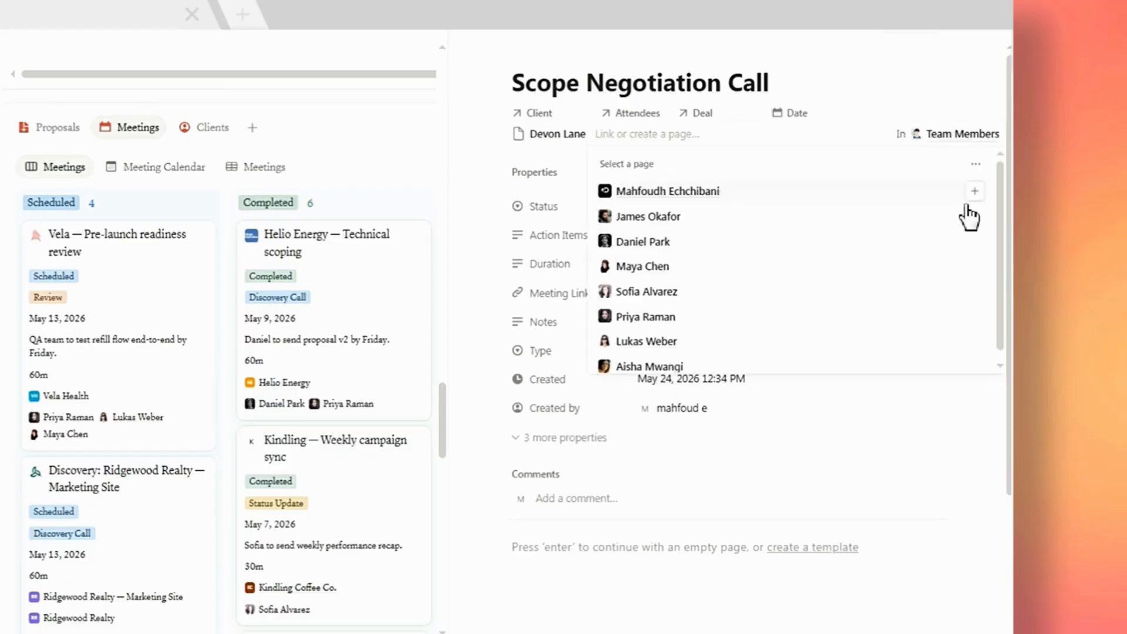
{"action": "left_click", "coordinate": [975, 192]}
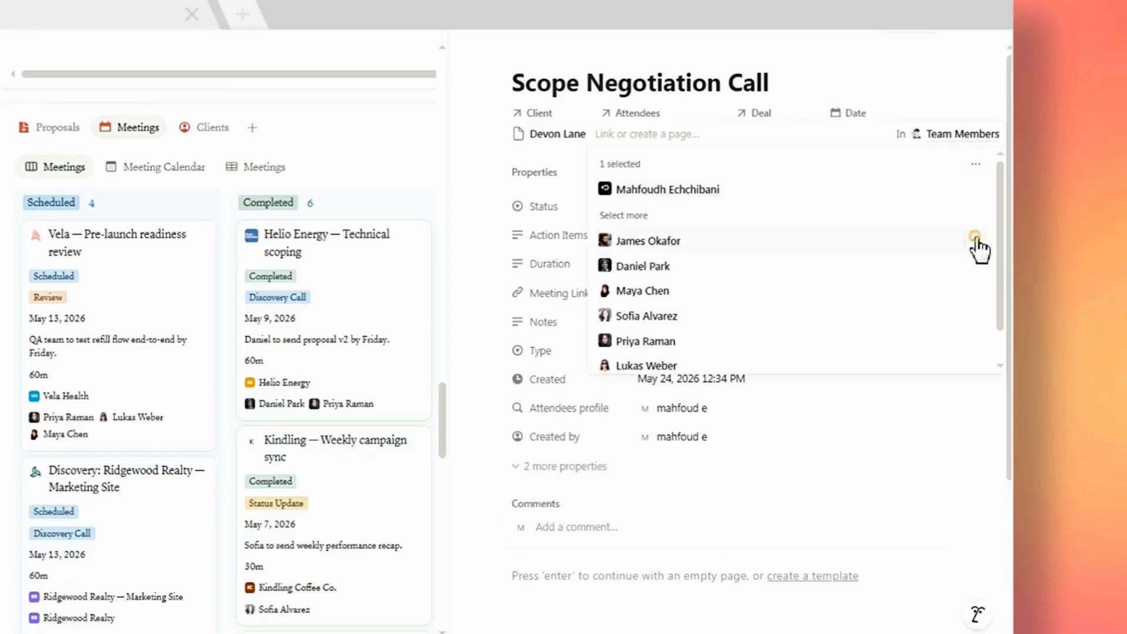
{"action": "left_click", "coordinate": [975, 239]}
{"action": "left_click", "coordinate": [970, 420]}
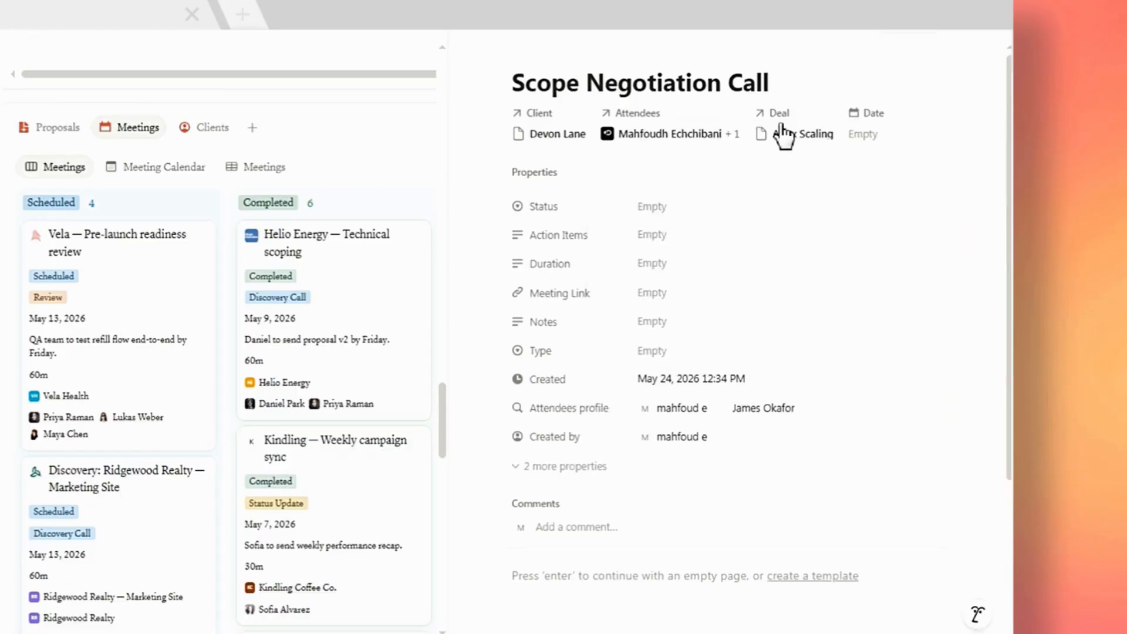
{"action": "left_click", "coordinate": [862, 135]}
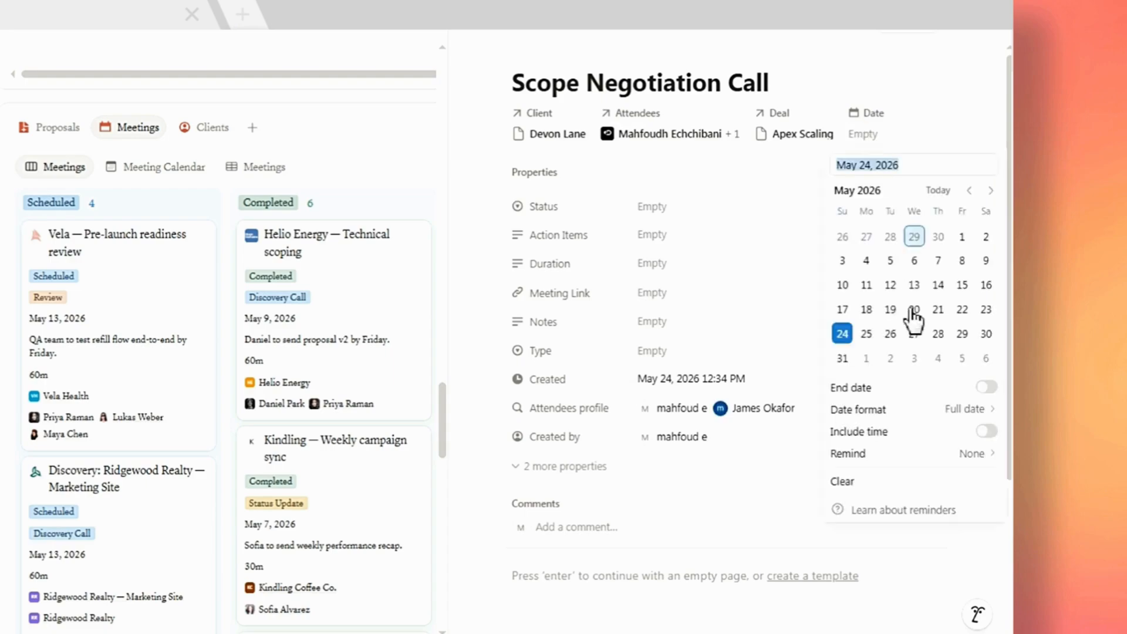
{"action": "left_click", "coordinate": [987, 334]}
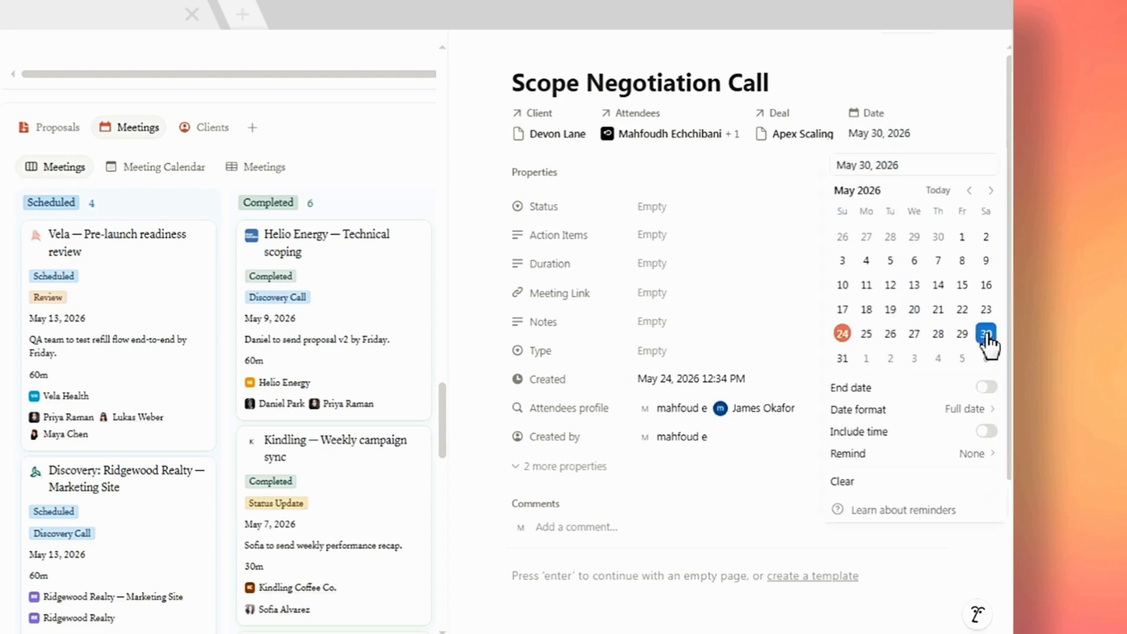
Set the Scope Negotiation Call meeting's Status to Scheduled.
{"action": "left_click", "coordinate": [972, 116]}
{"action": "left_click", "coordinate": [649, 206]}
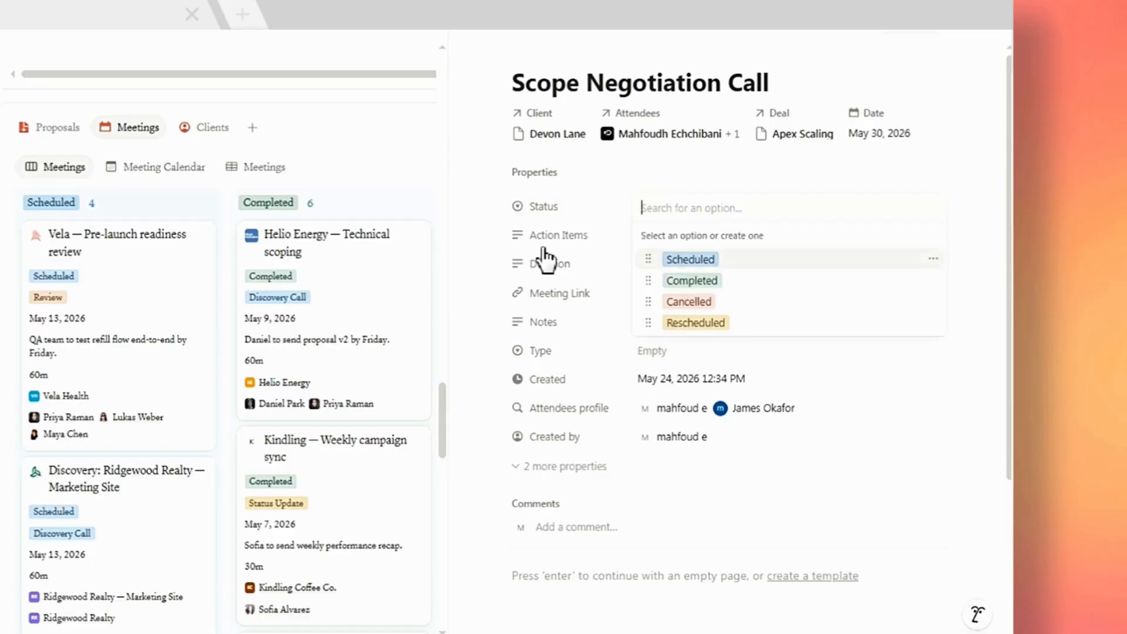
{"action": "key", "text": "Return"}
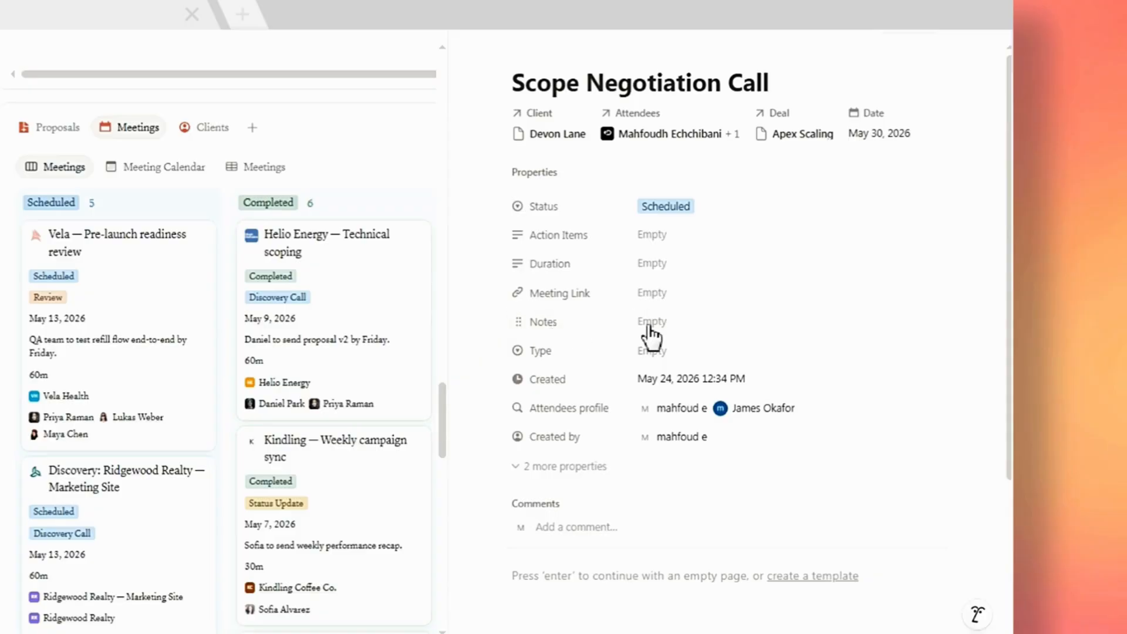
Set the meeting's Type to Discovery Call and close the meeting page.
{"action": "left_click", "coordinate": [652, 351]}
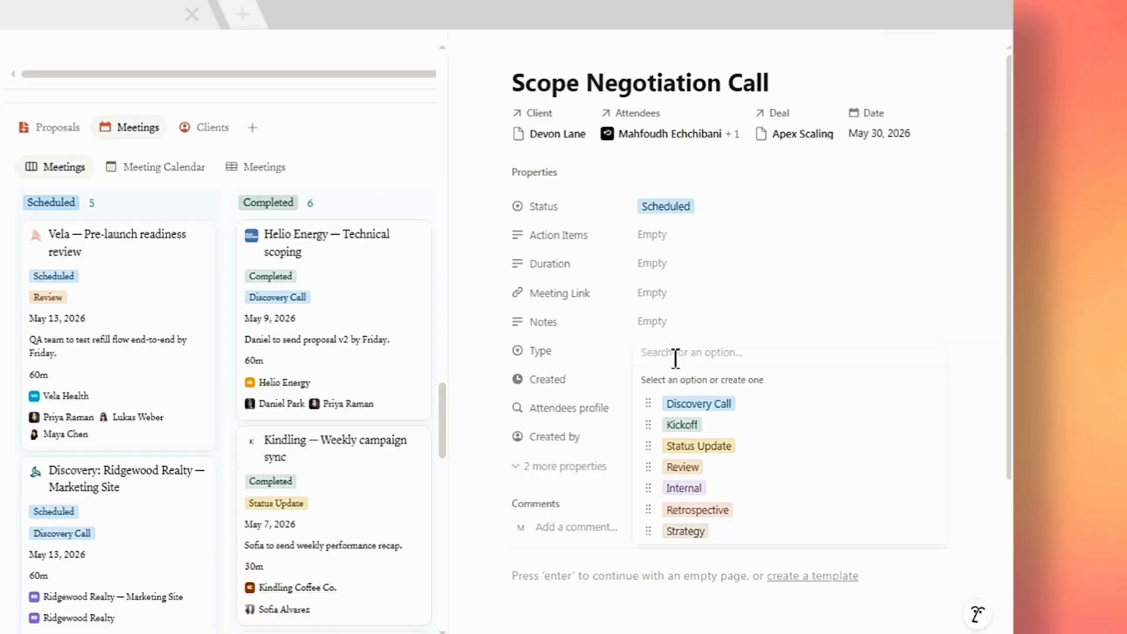
{"action": "left_click", "coordinate": [699, 404]}
{"action": "scroll", "coordinate": [626, 456], "scroll_direction": "down", "scroll_amount": 2}
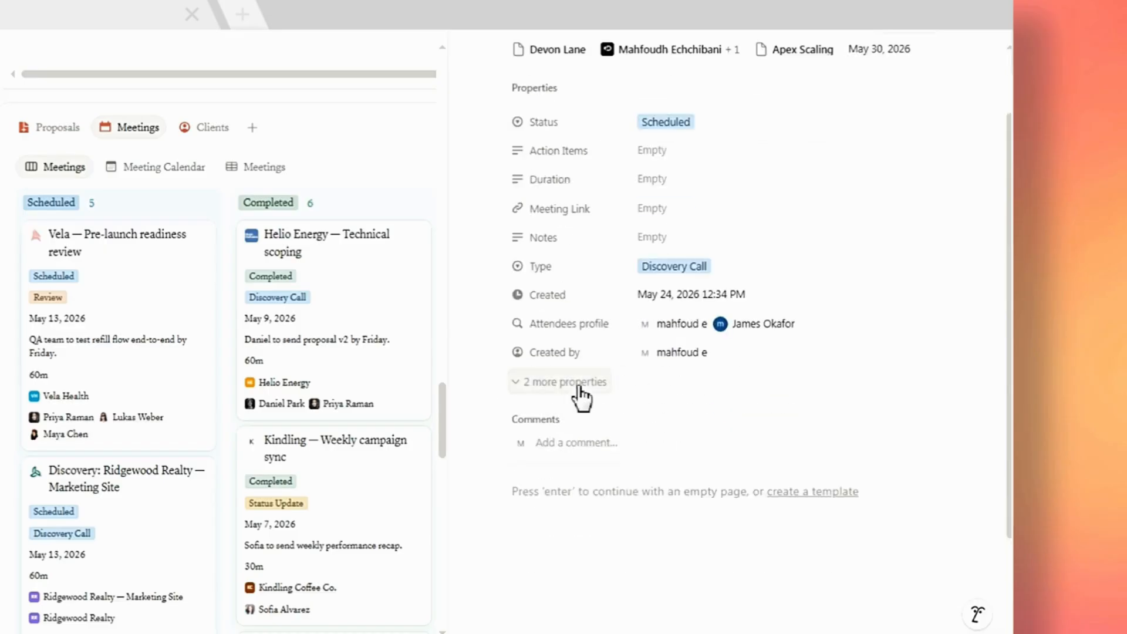
{"action": "left_click", "coordinate": [578, 388]}
{"action": "scroll", "coordinate": [633, 440], "scroll_direction": "up", "scroll_amount": 2}
{"action": "left_click", "coordinate": [429, 143]}
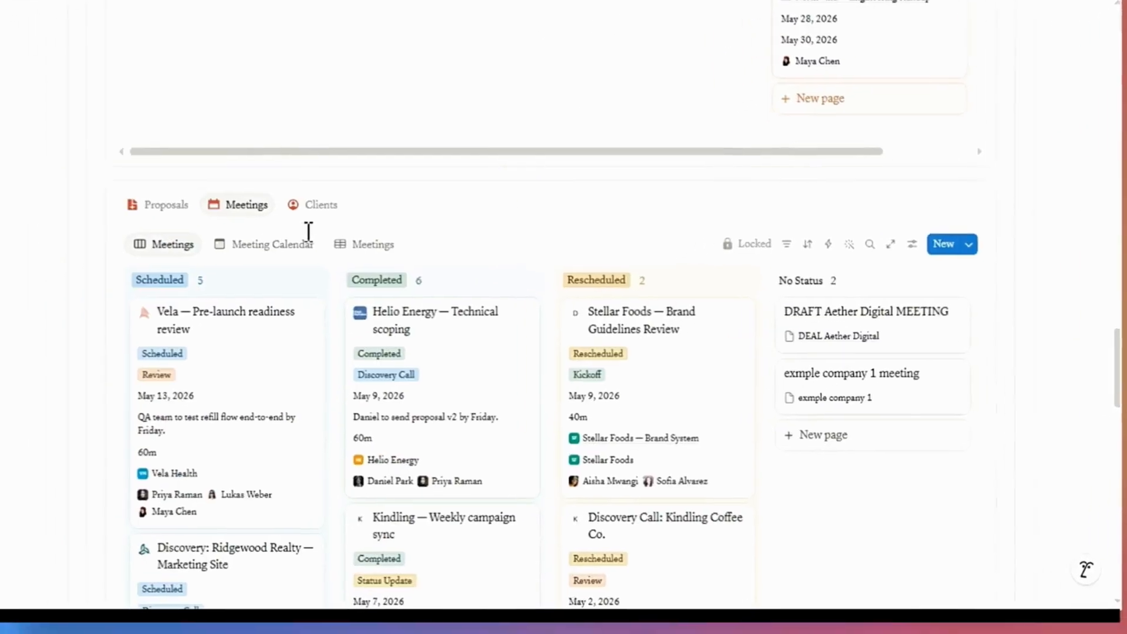
Open the Apex Scaling deal card from the Deals board and set its Amount to 25000.
{"action": "scroll", "coordinate": [197, 323], "scroll_direction": "down", "scroll_amount": 5}
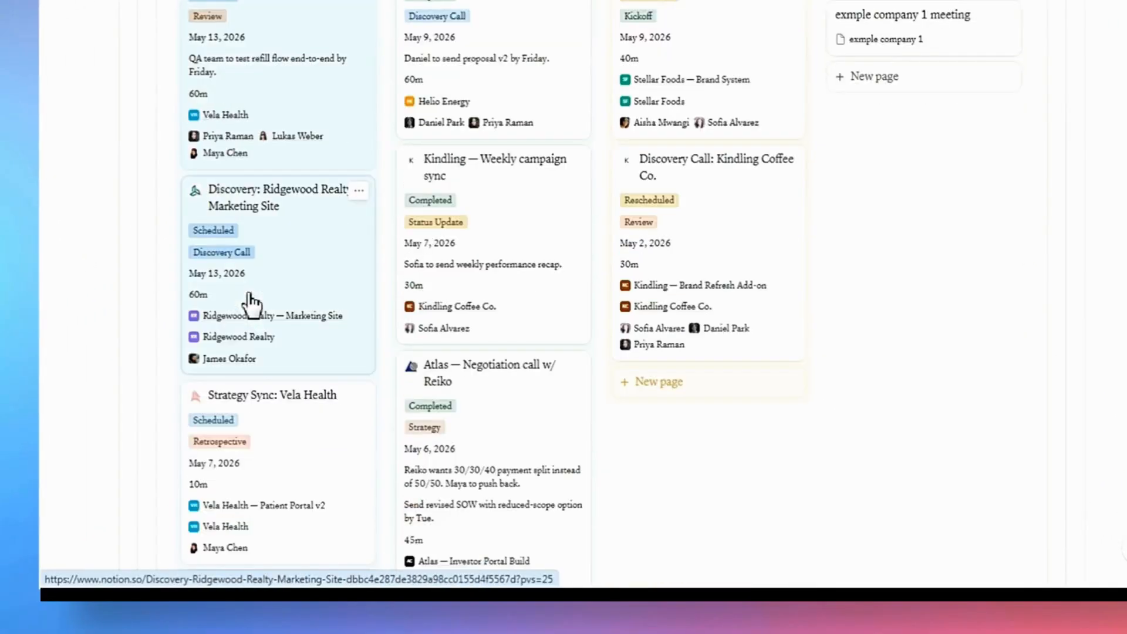
{"action": "scroll", "coordinate": [251, 302], "scroll_direction": "down", "scroll_amount": 10}
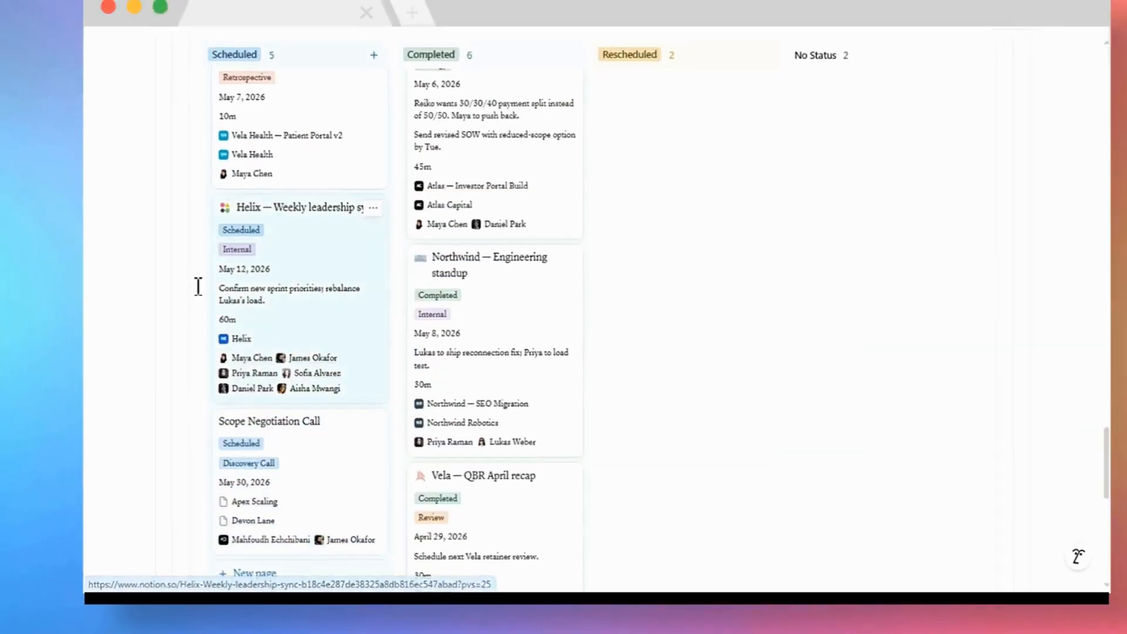
{"action": "scroll", "coordinate": [199, 287], "scroll_direction": "up", "scroll_amount": 10}
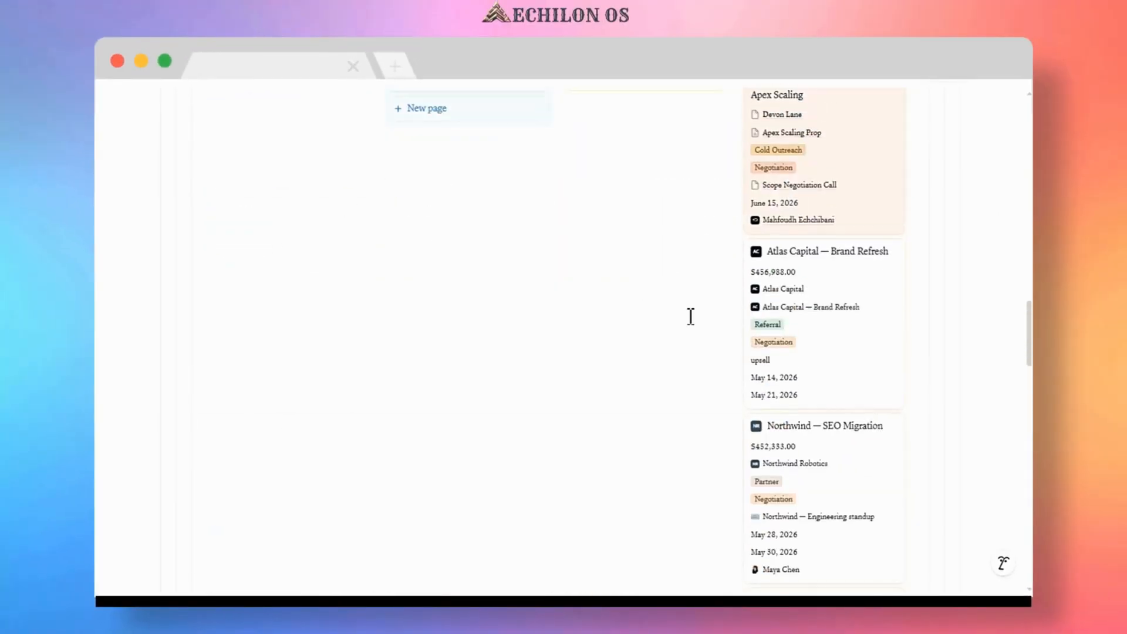
{"action": "scroll", "coordinate": [691, 317], "scroll_direction": "up", "scroll_amount": 3}
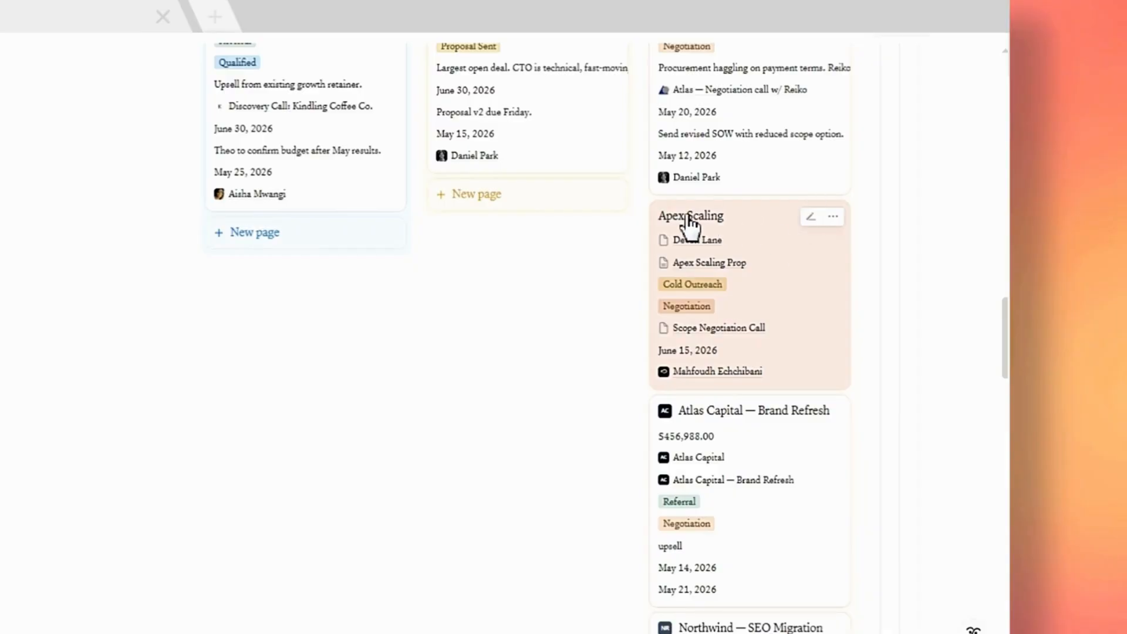
{"action": "left_click", "coordinate": [810, 217]}
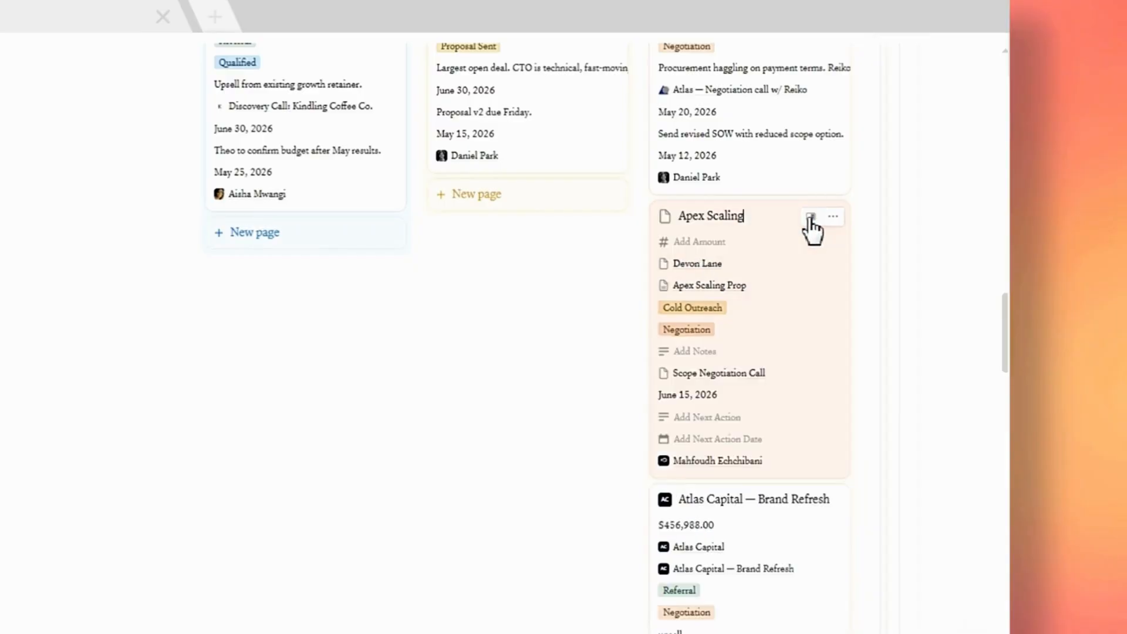
{"action": "left_click", "coordinate": [809, 218]}
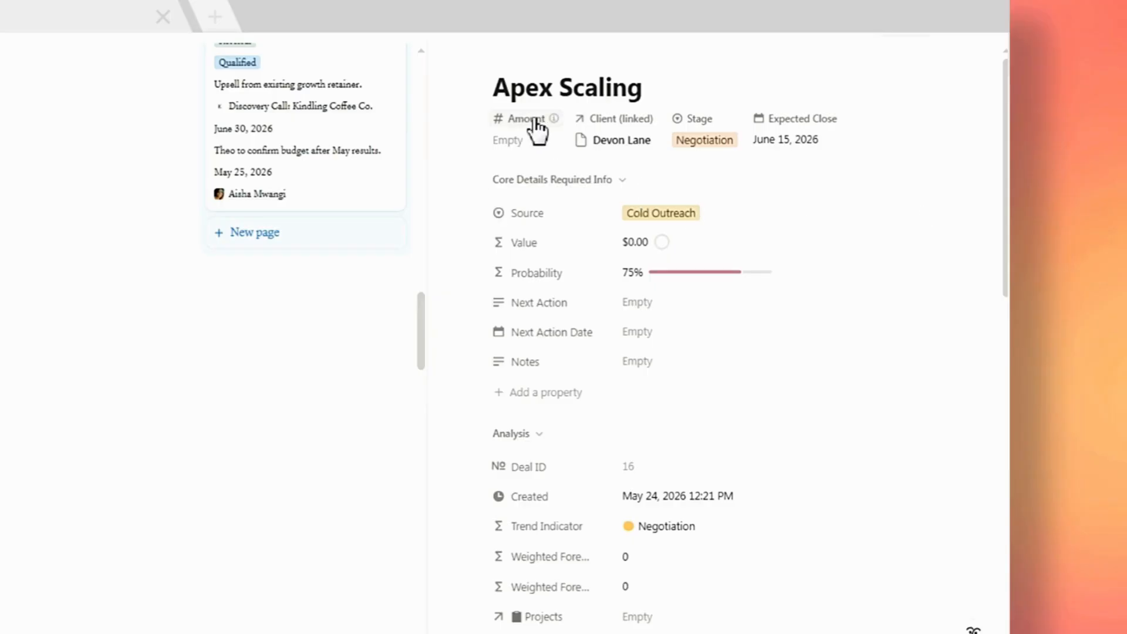
{"action": "mouse_move", "coordinate": [525, 121]}
{"action": "left_click", "coordinate": [519, 142]}
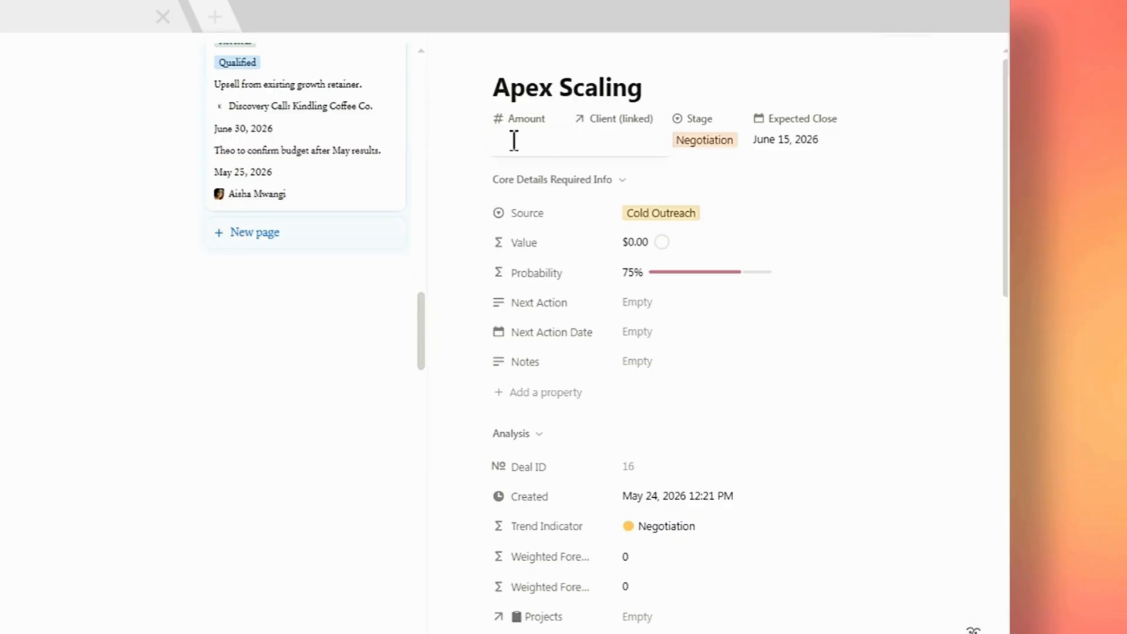
{"action": "type", "text": "25000"}
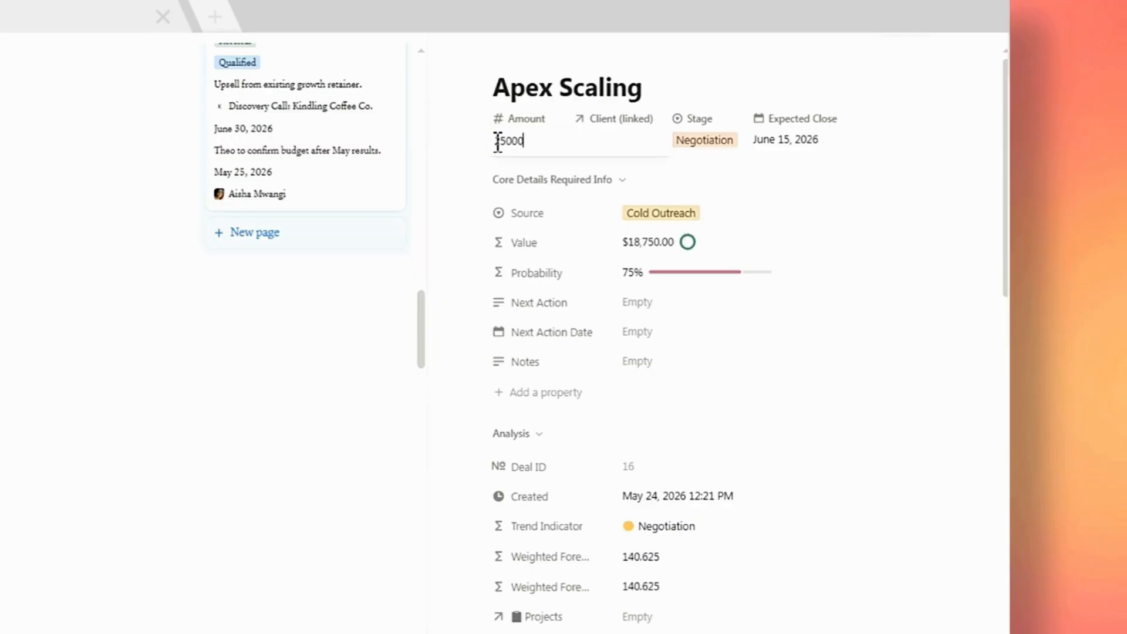
{"action": "key", "text": "Return"}
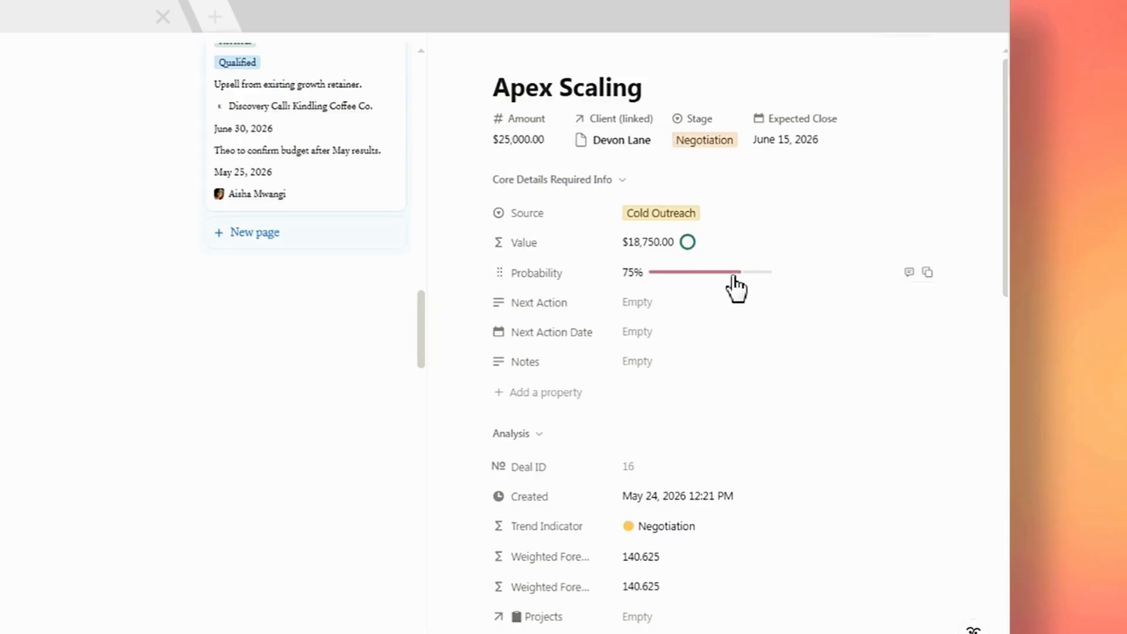
Close the deal, switch to the Clients view, and set the Devon Lane client's Lifecycle to Active.
{"action": "left_click", "coordinate": [399, 300]}
{"action": "scroll", "coordinate": [455, 345], "scroll_direction": "down", "scroll_amount": 6}
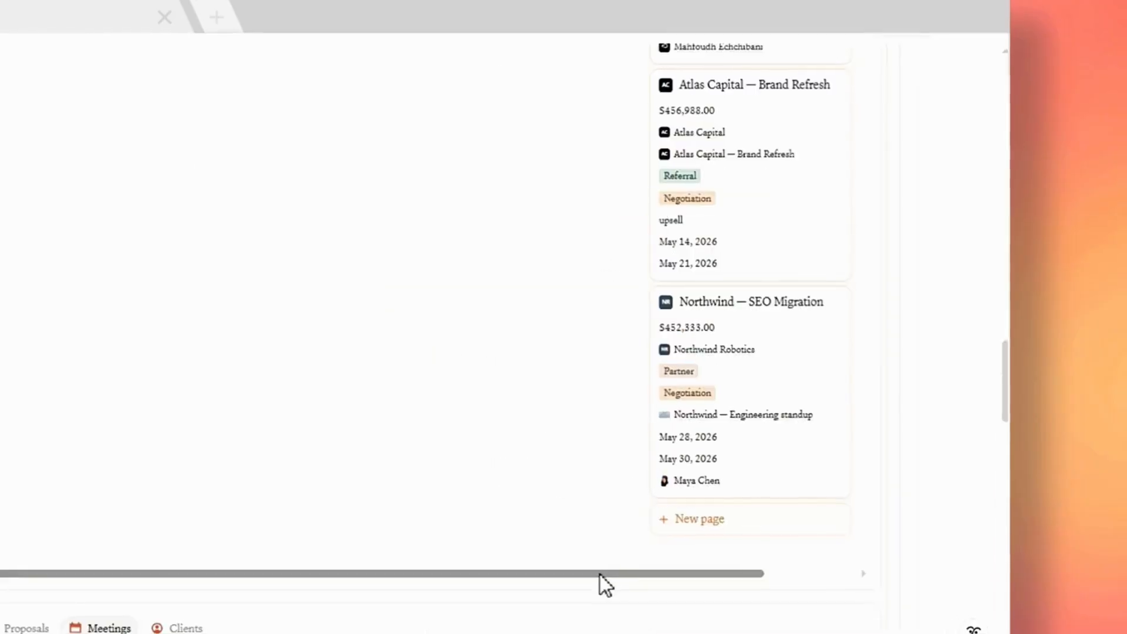
{"action": "scroll", "coordinate": [791, 461], "scroll_direction": "up", "scroll_amount": 6}
{"action": "left_click_drag", "start_coordinate": [689, 374], "coordinate": [869, 164]}
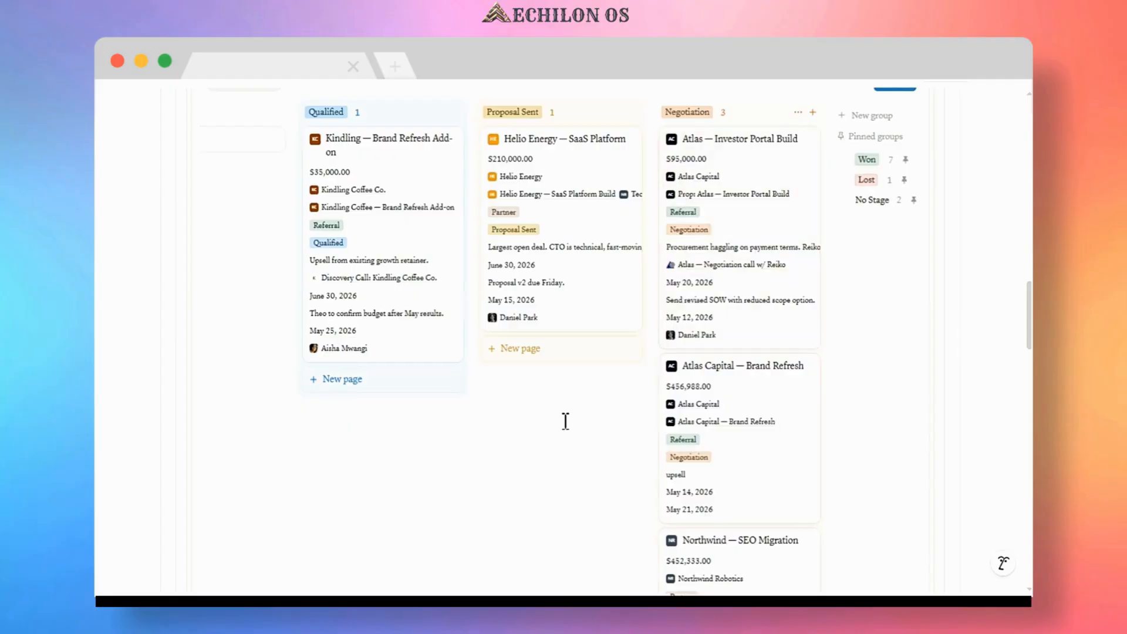
{"action": "scroll", "coordinate": [365, 118], "scroll_direction": "down", "scroll_amount": 10}
{"action": "scroll", "coordinate": [365, 118], "scroll_direction": "up", "scroll_amount": 1}
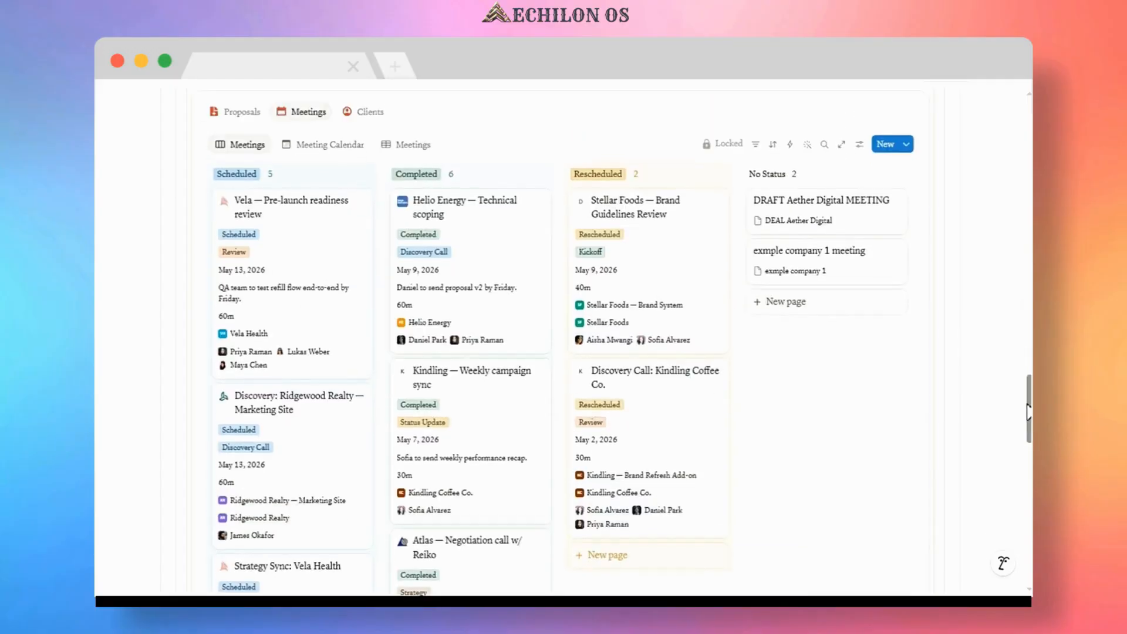
{"action": "left_click", "coordinate": [365, 112]}
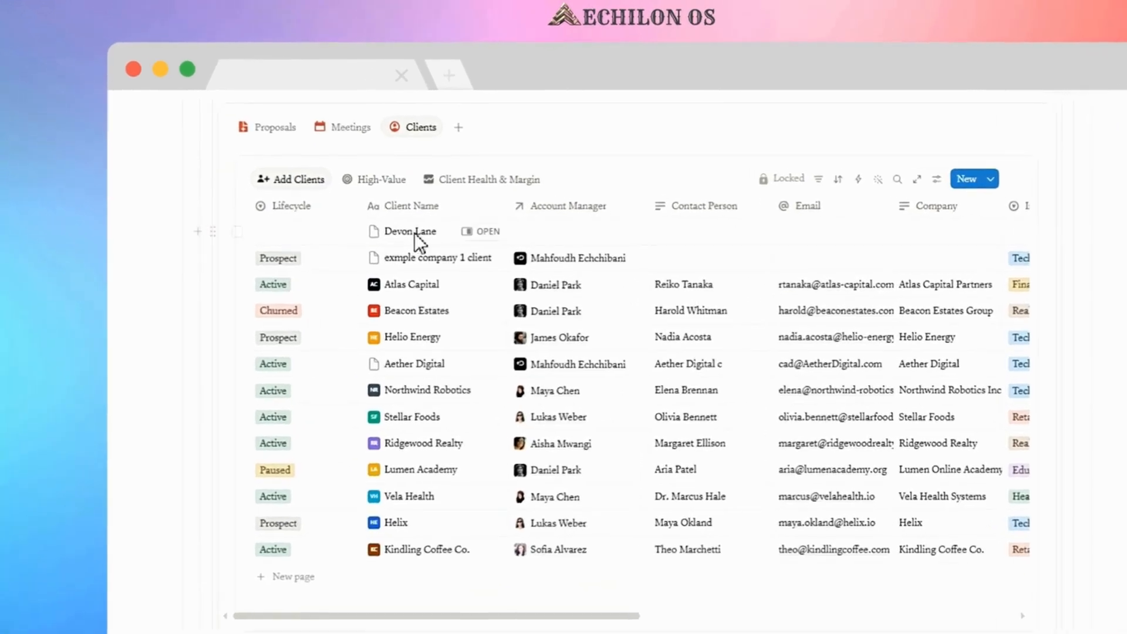
{"action": "left_click", "coordinate": [297, 226]}
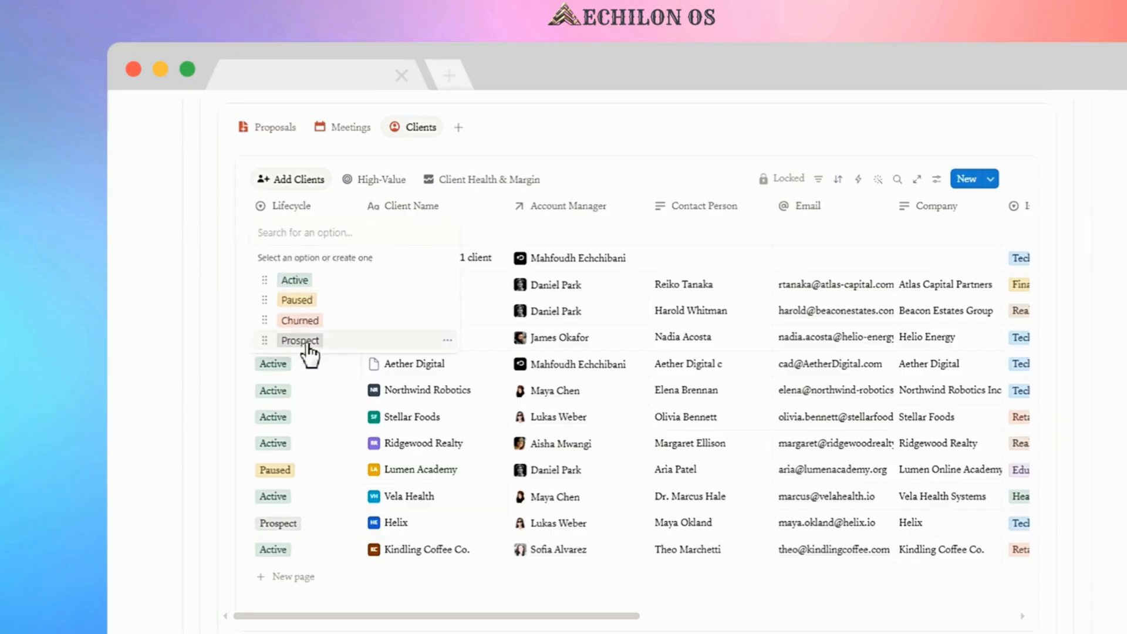
{"action": "left_click", "coordinate": [295, 280]}
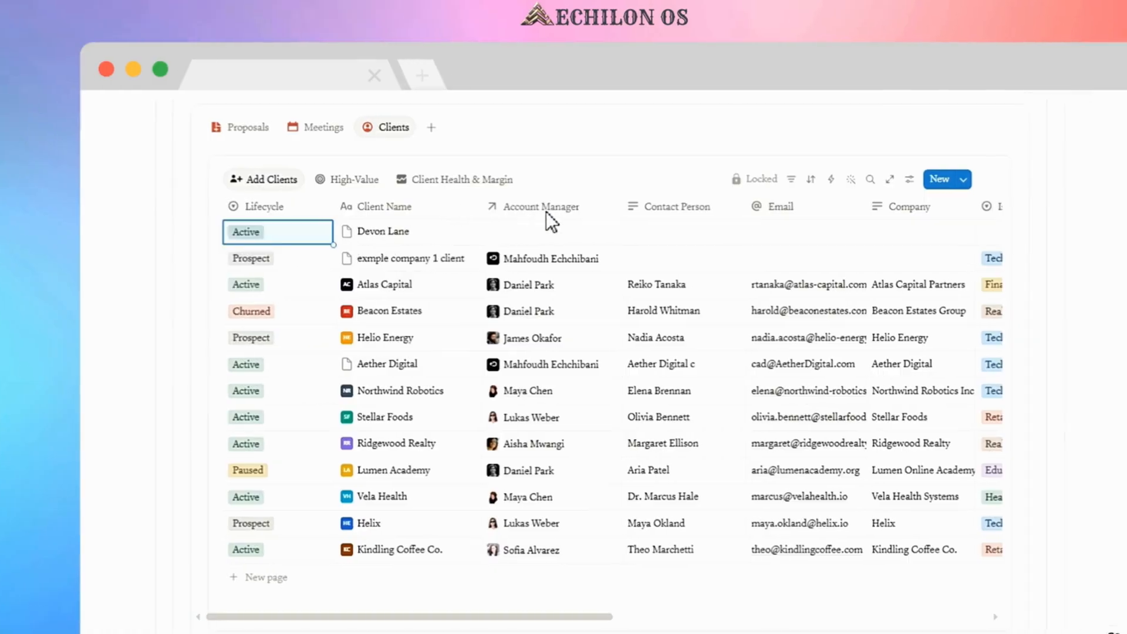
Assign the workspace owner as the client's Account Manager and enter Apex Scaling as its Company.
{"action": "left_click", "coordinate": [567, 231]}
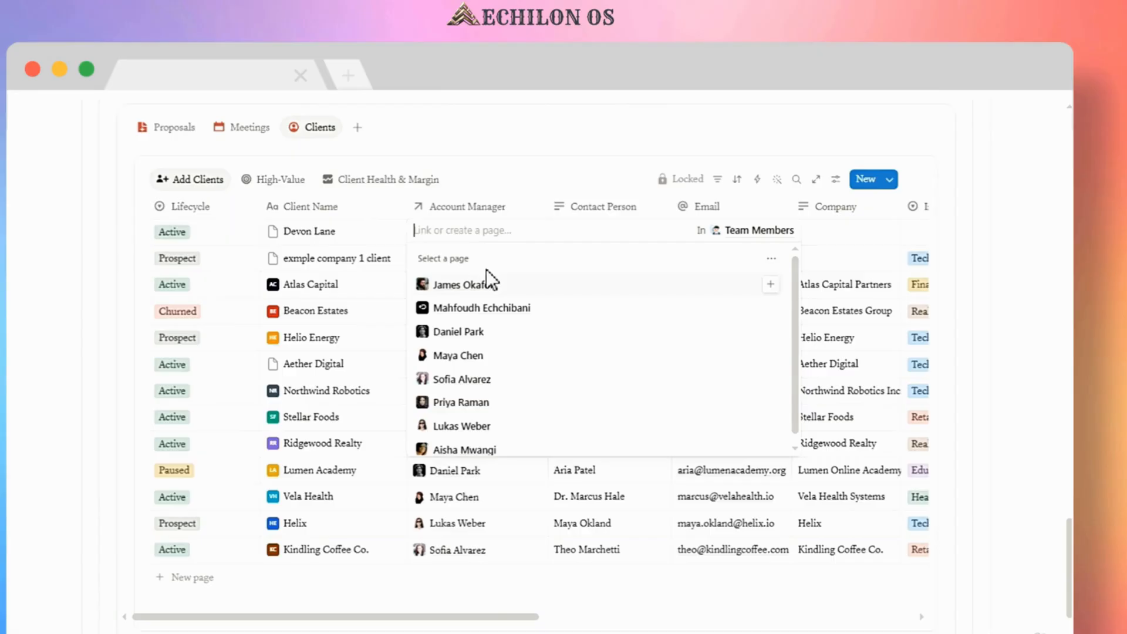
{"action": "left_click", "coordinate": [769, 308]}
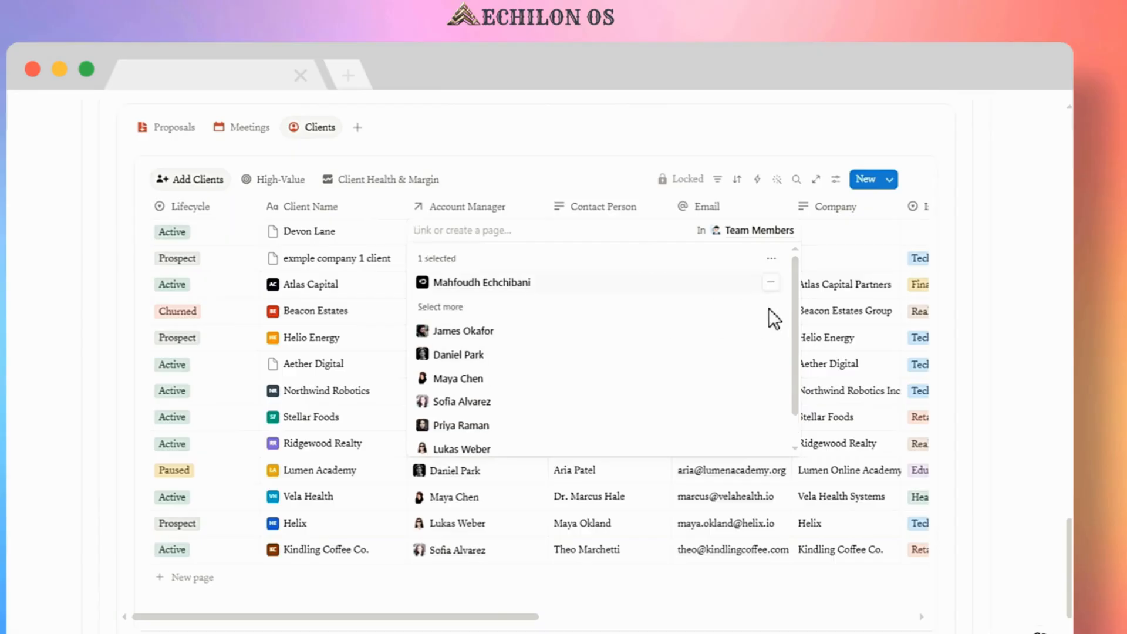
{"action": "key", "text": "Escape"}
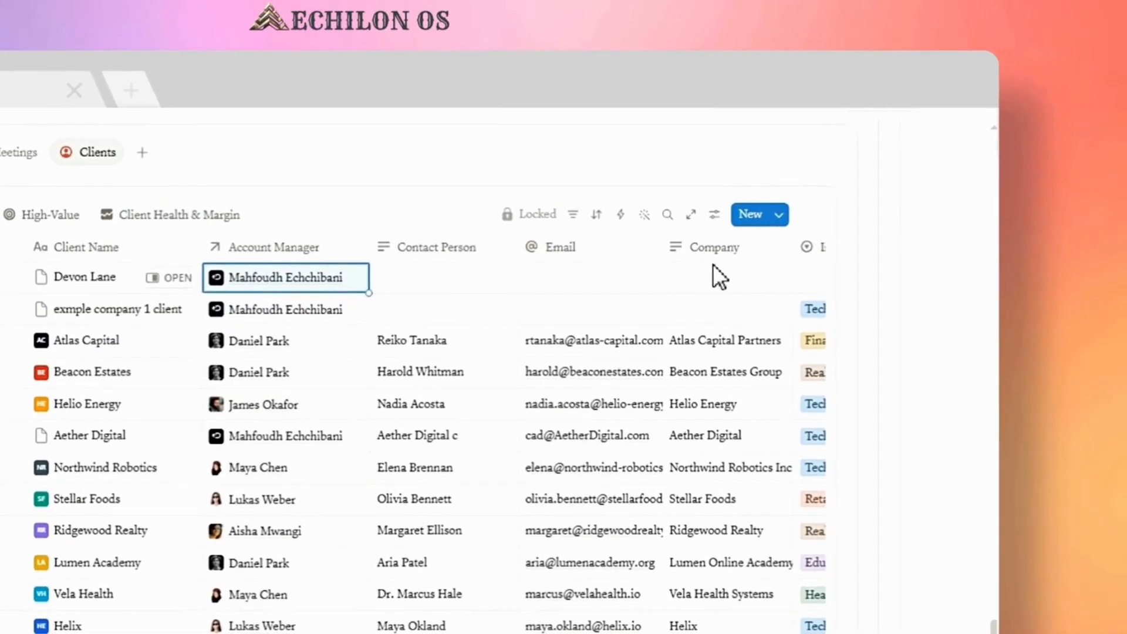
{"action": "left_click", "coordinate": [717, 279]}
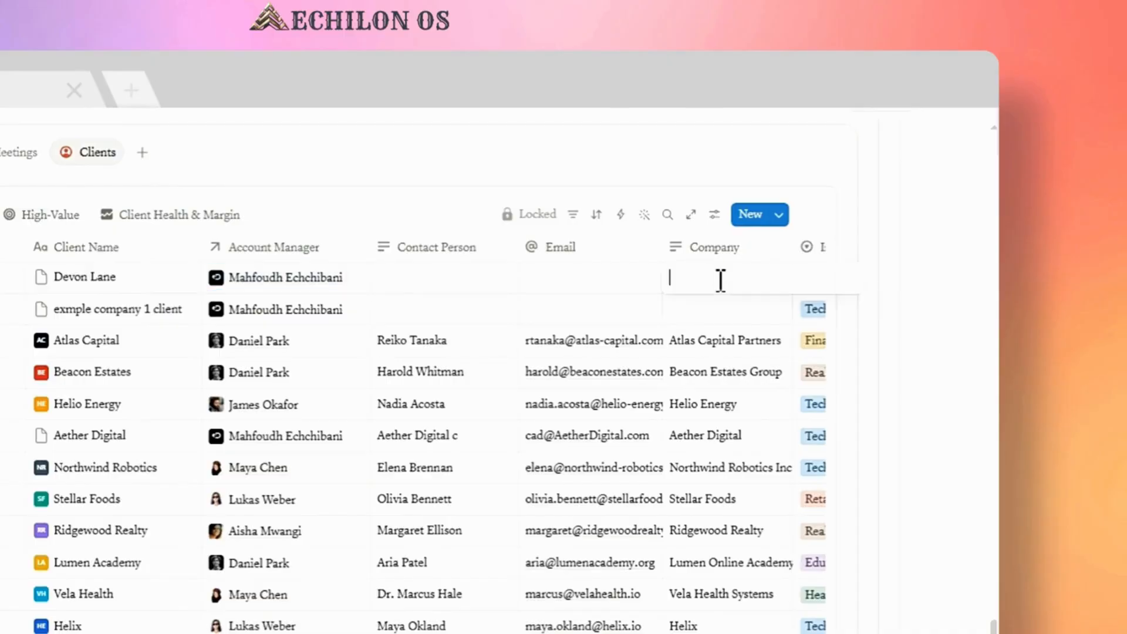
{"action": "type", "text": "Apex Scaling"}
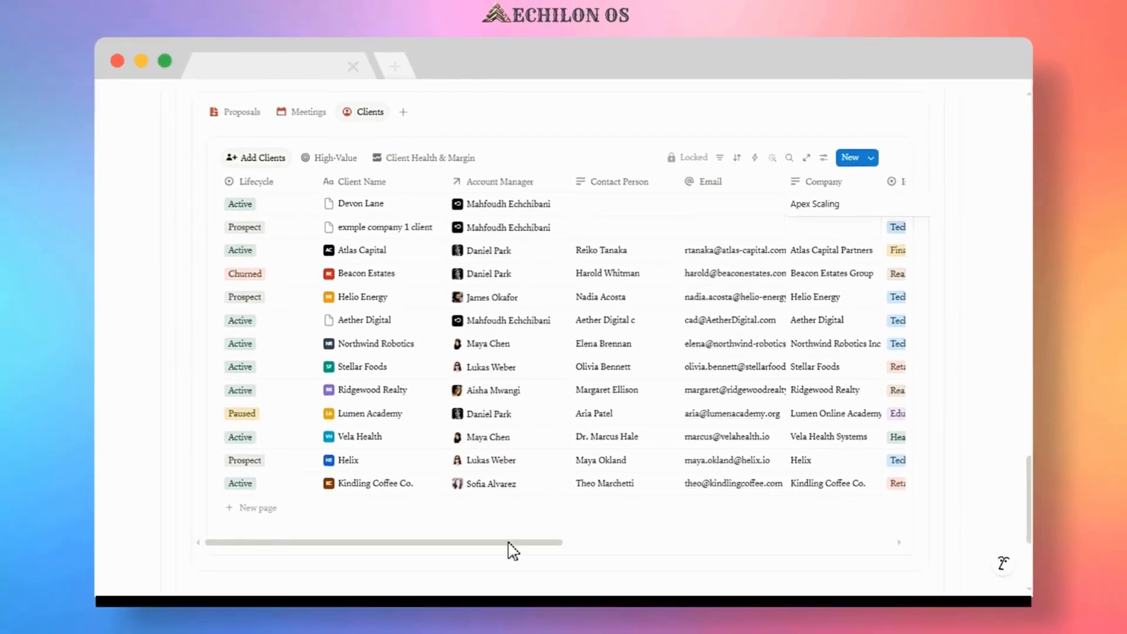
Set the Devon Lane client's Industry to Tech and Type to Retainer.
{"action": "left_click_drag", "start_coordinate": [508, 542], "coordinate": [787, 546]}
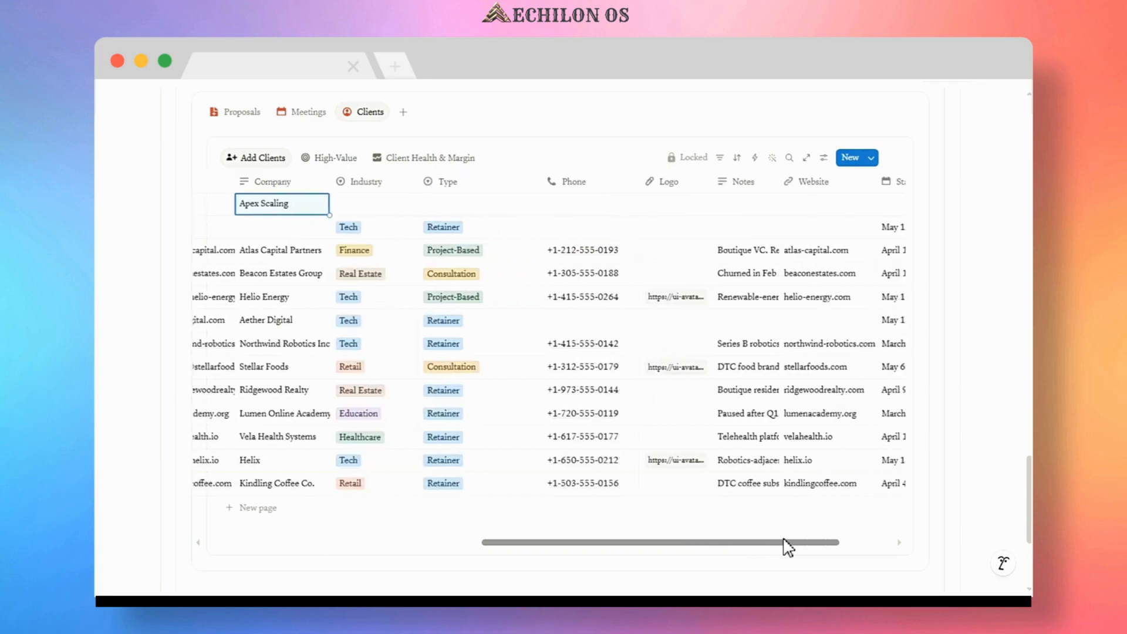
{"action": "left_click", "coordinate": [352, 207]}
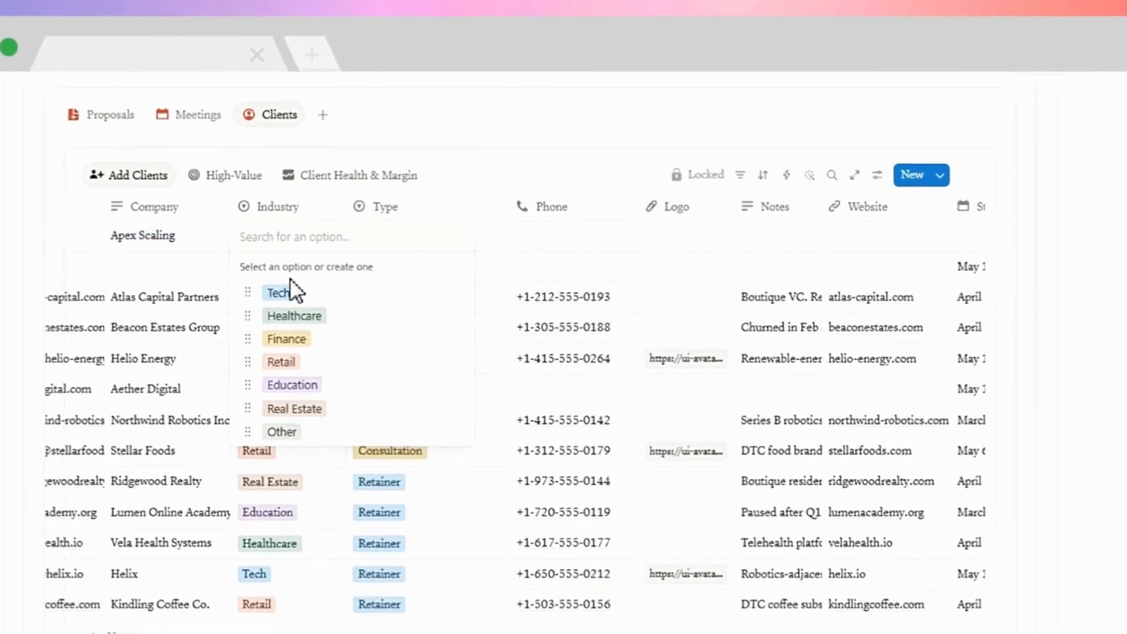
{"action": "left_click", "coordinate": [283, 292]}
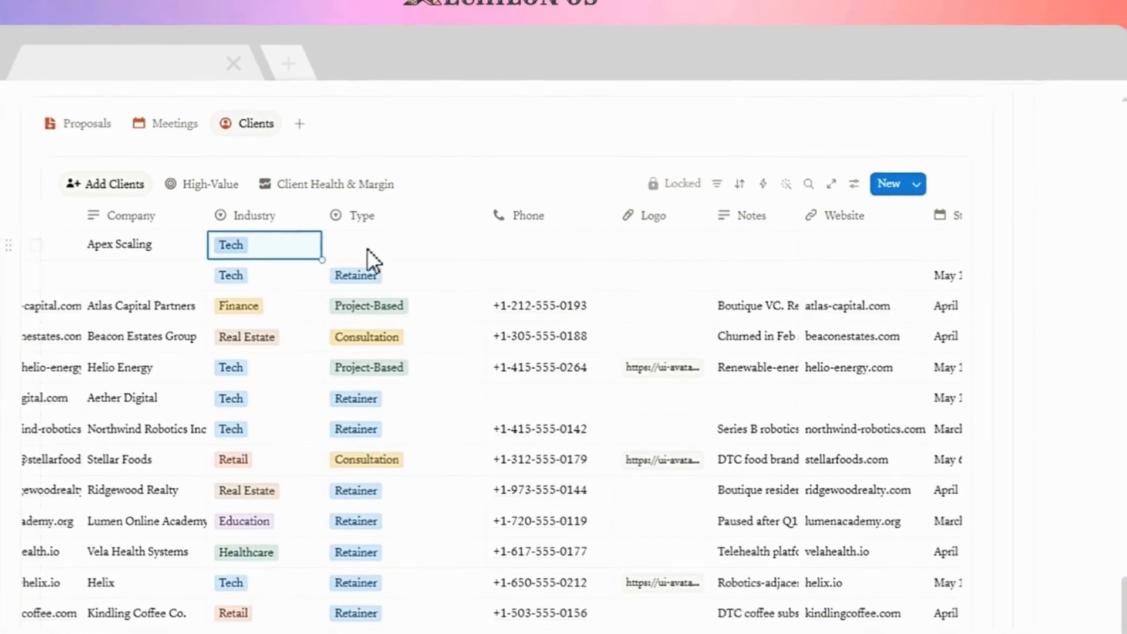
{"action": "left_click", "coordinate": [368, 246]}
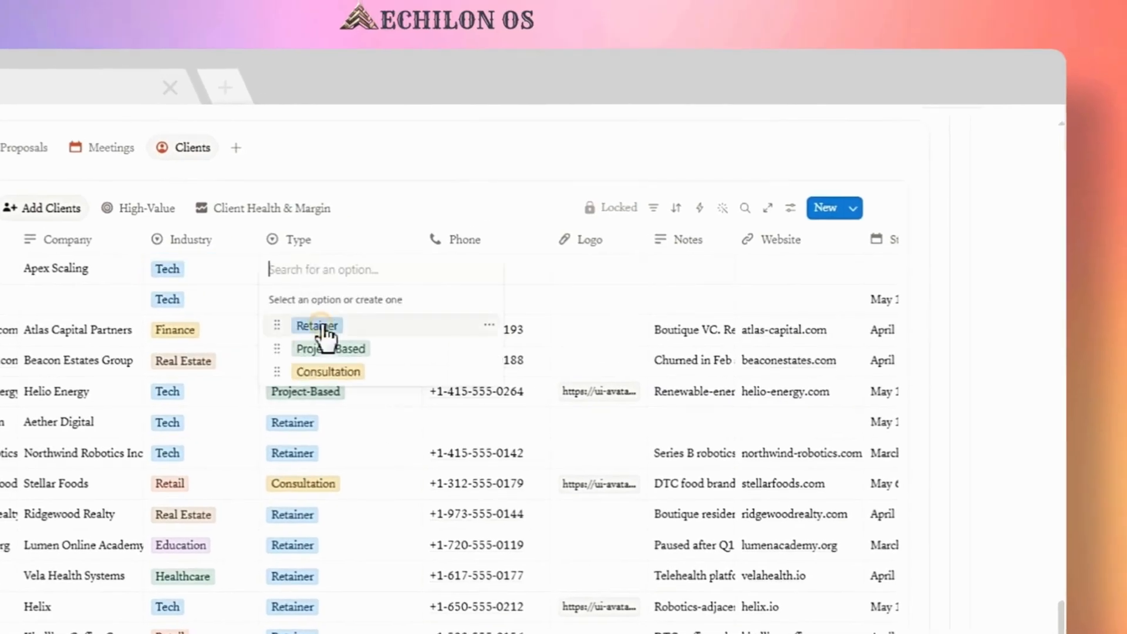
{"action": "left_click", "coordinate": [381, 299]}
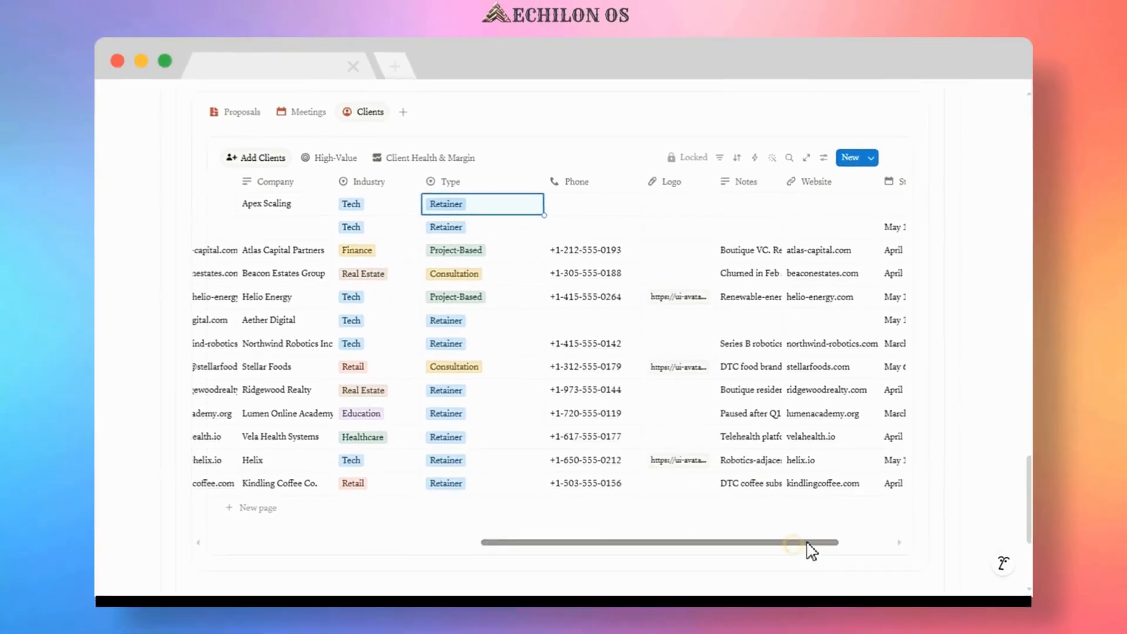
Set the Devon Lane client's Start Date to May 28, 2026.
{"action": "left_click_drag", "start_coordinate": [806, 541], "coordinate": [853, 541]}
{"action": "left_click", "coordinate": [847, 206]}
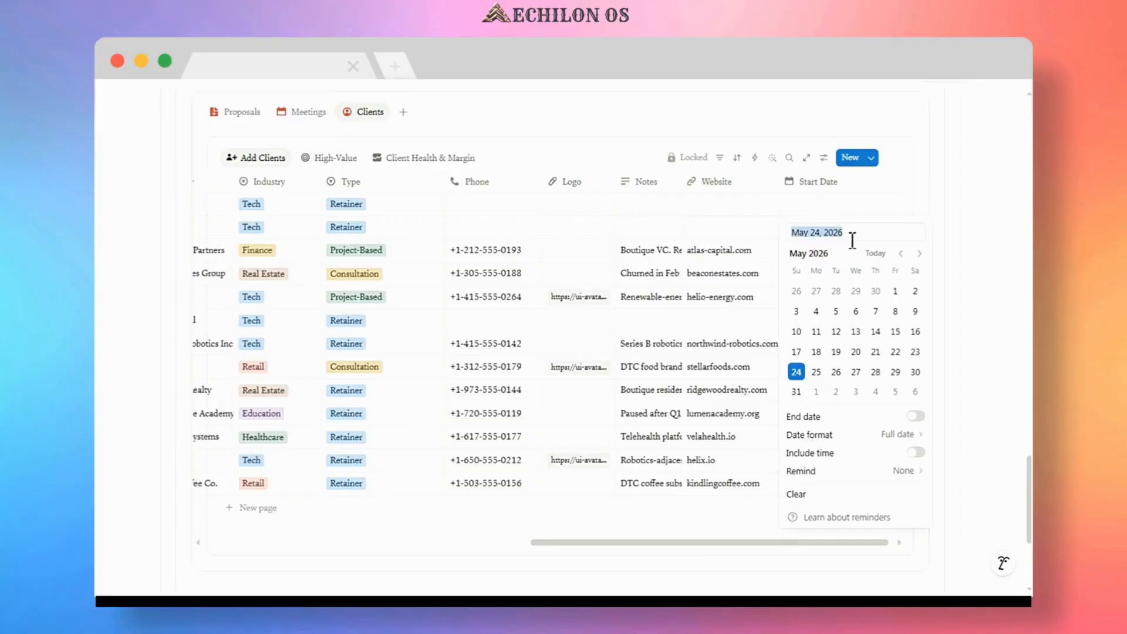
{"action": "left_click", "coordinate": [875, 371]}
{"action": "left_click", "coordinate": [625, 156]}
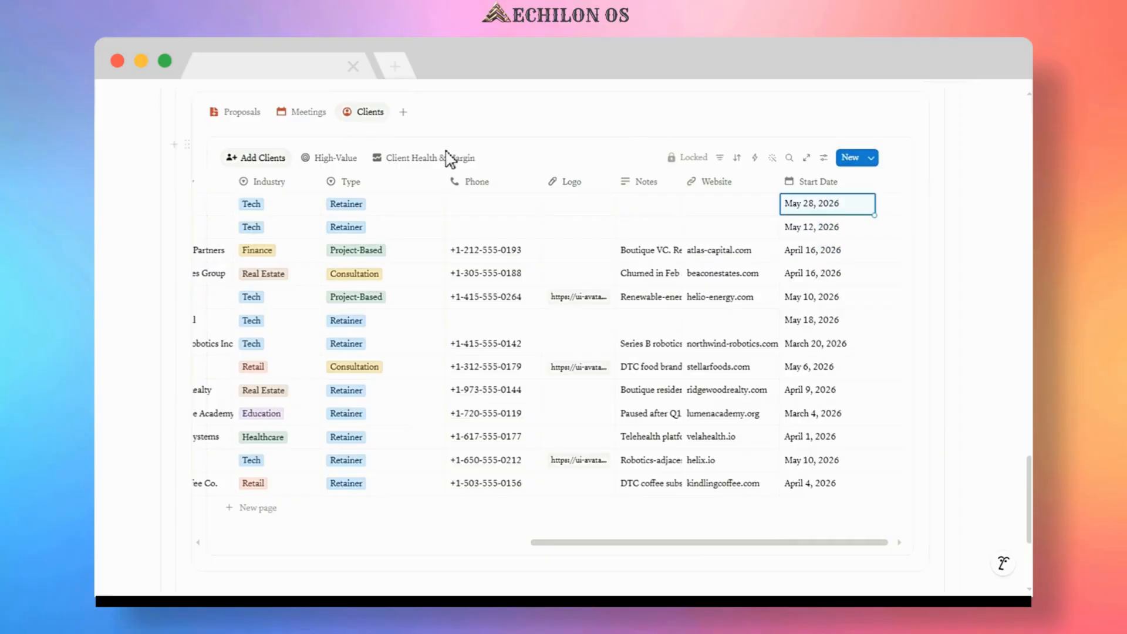
Switch through the High-Value and Client Health & Margin client views to review the client's metrics.
{"action": "left_click", "coordinate": [331, 161]}
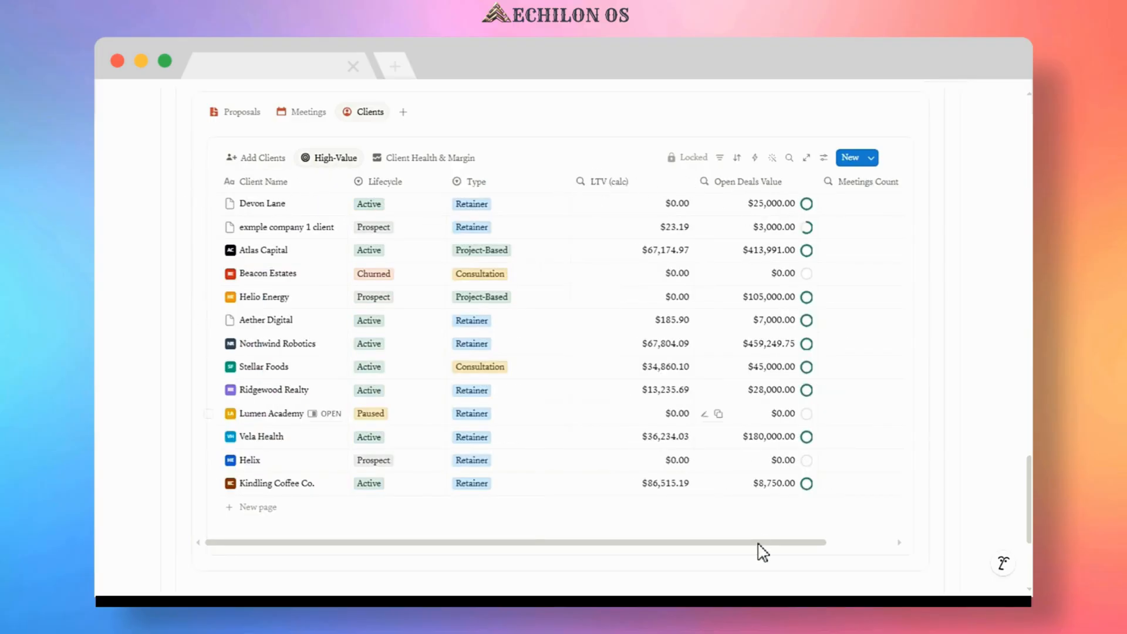
{"action": "left_click_drag", "start_coordinate": [755, 541], "coordinate": [833, 542]}
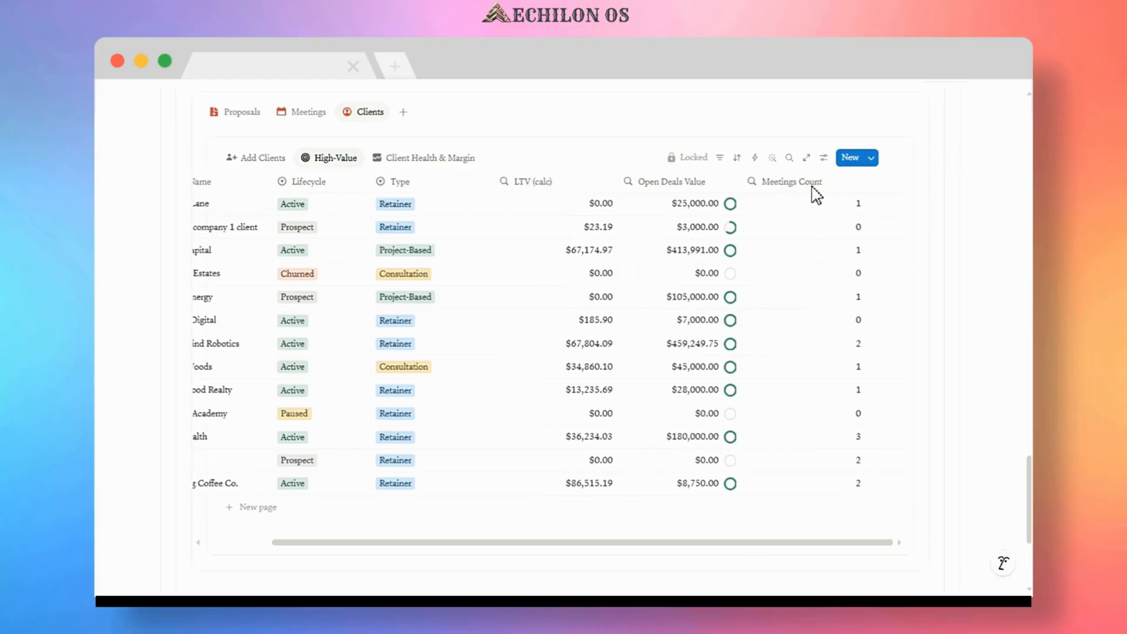
{"action": "left_click", "coordinate": [432, 158]}
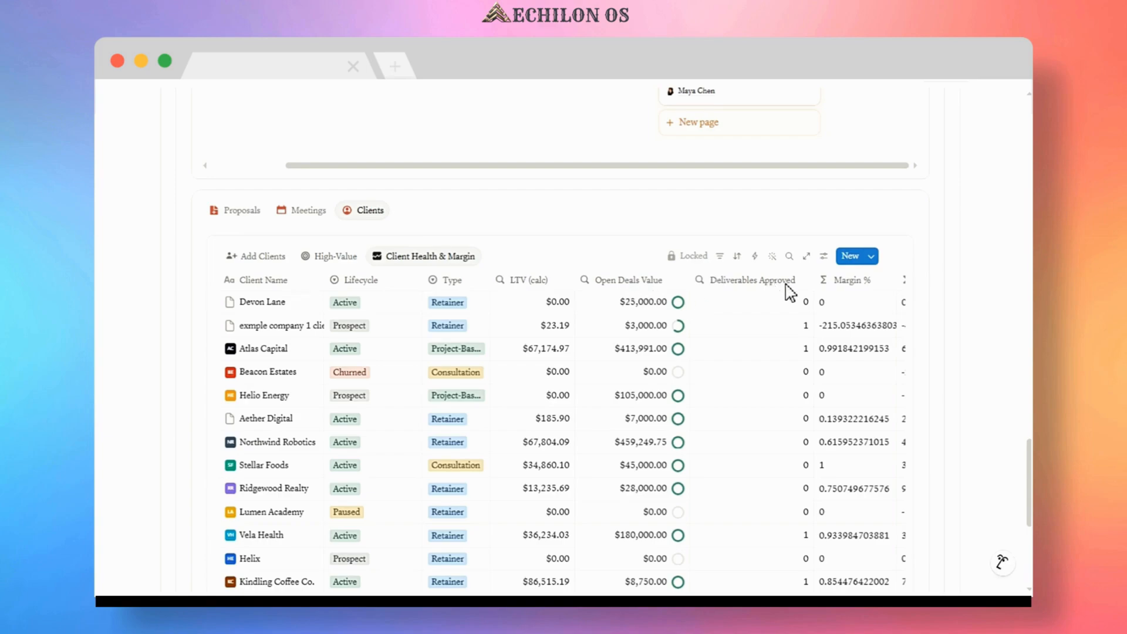
Scroll across the Client Health & Margin table to examine its Margin % and Net Profit columns.
{"action": "scroll", "coordinate": [845, 420], "scroll_direction": "down", "scroll_amount": 2}
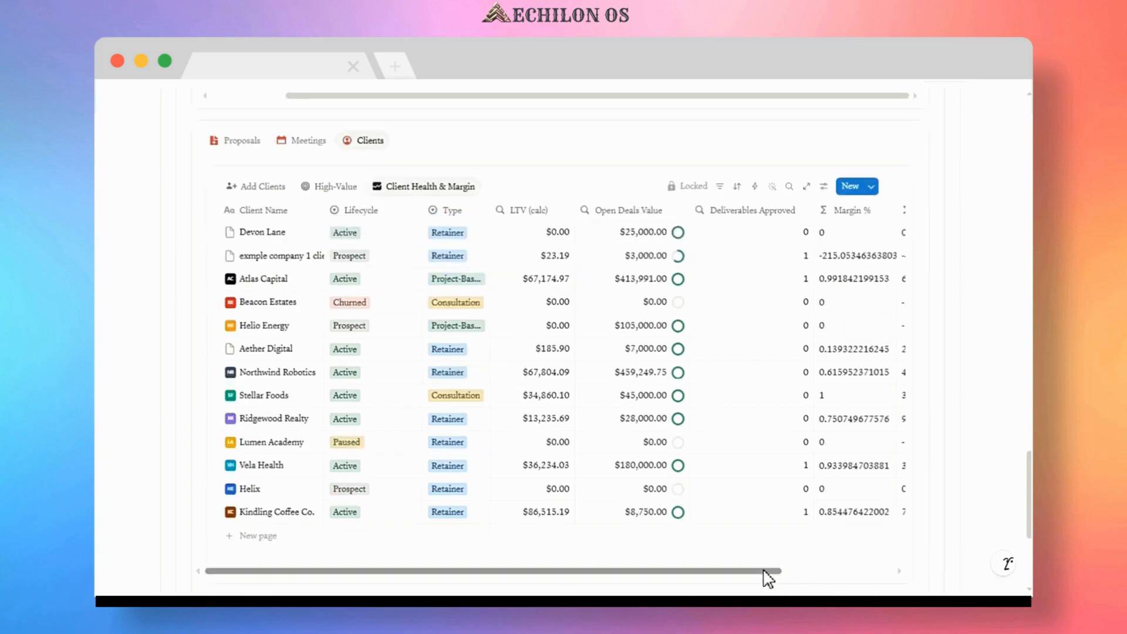
{"action": "mouse_move", "coordinate": [767, 570]}
{"action": "left_mouse_down"}
{"action": "mouse_move", "coordinate": [875, 571]}
{"action": "mouse_move", "coordinate": [773, 570]}
{"action": "left_mouse_up"}
{"action": "scroll", "coordinate": [504, 256], "scroll_direction": "up", "scroll_amount": 3}
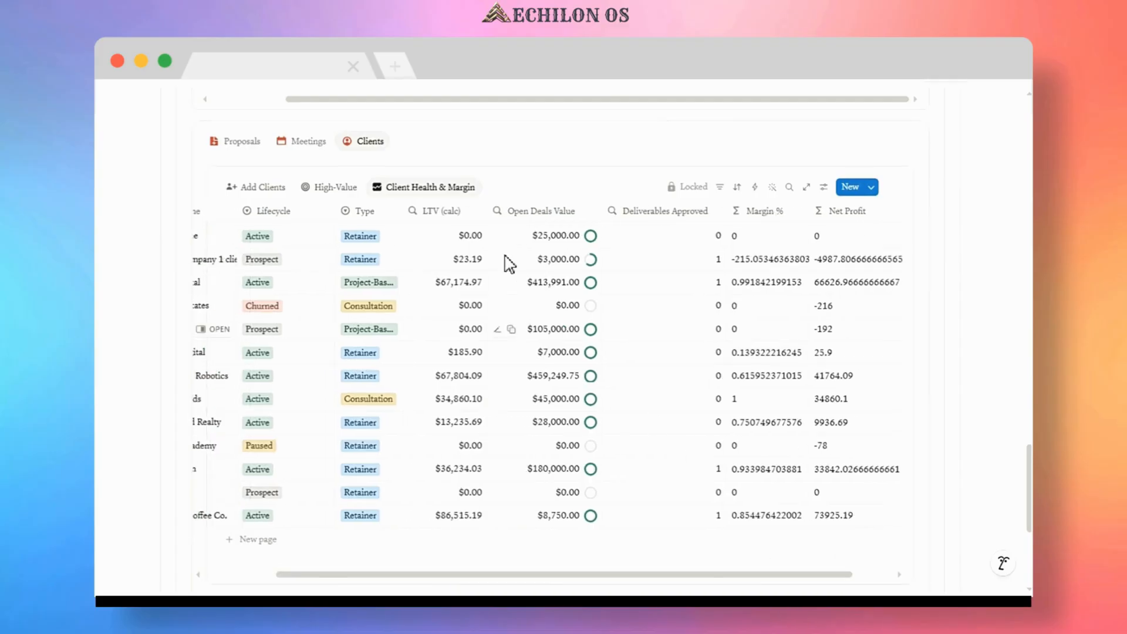
Switch the deals database to the Weighted Value and then the Revenue Forecast views to review deal values.
{"action": "scroll", "coordinate": [471, 254], "scroll_direction": "up", "scroll_amount": 5}
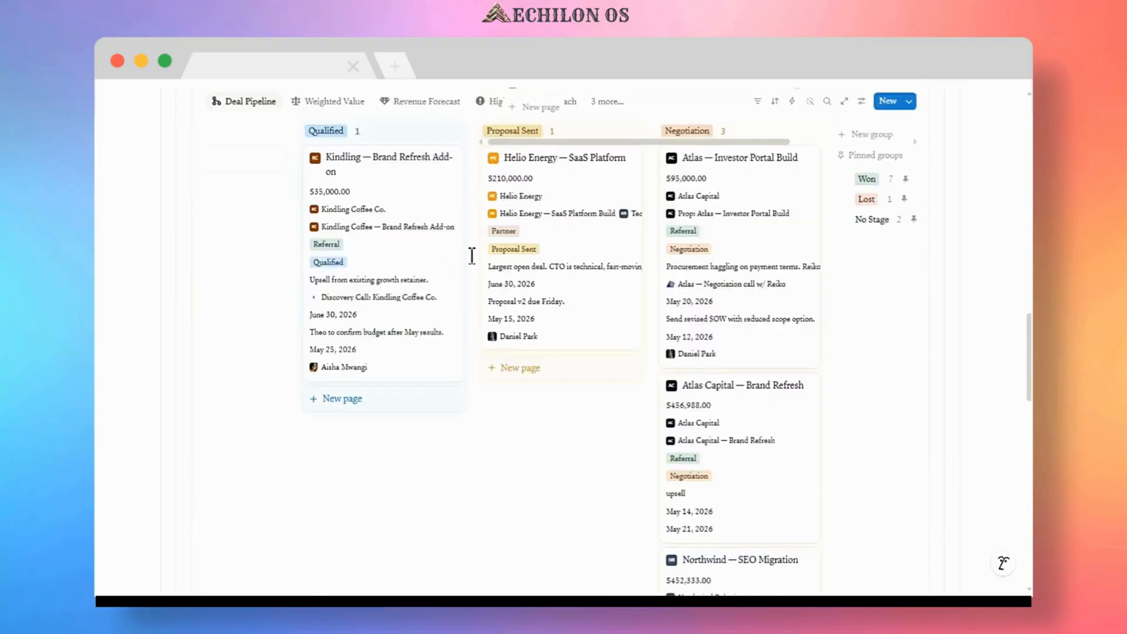
{"action": "scroll", "coordinate": [466, 288], "scroll_direction": "down", "scroll_amount": 2}
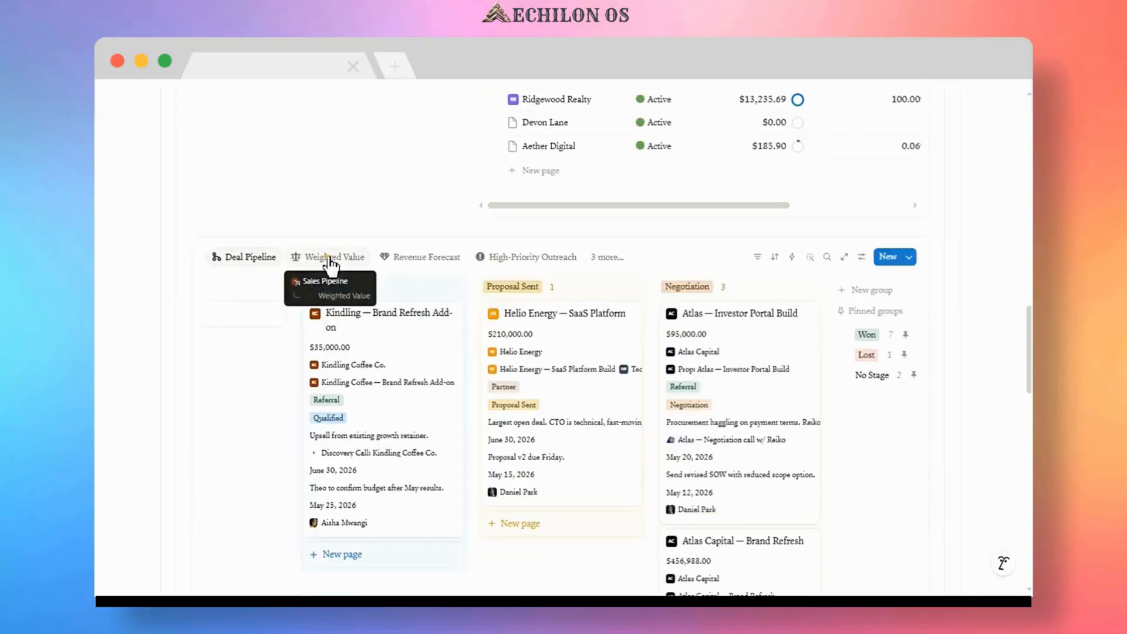
{"action": "left_click", "coordinate": [330, 258]}
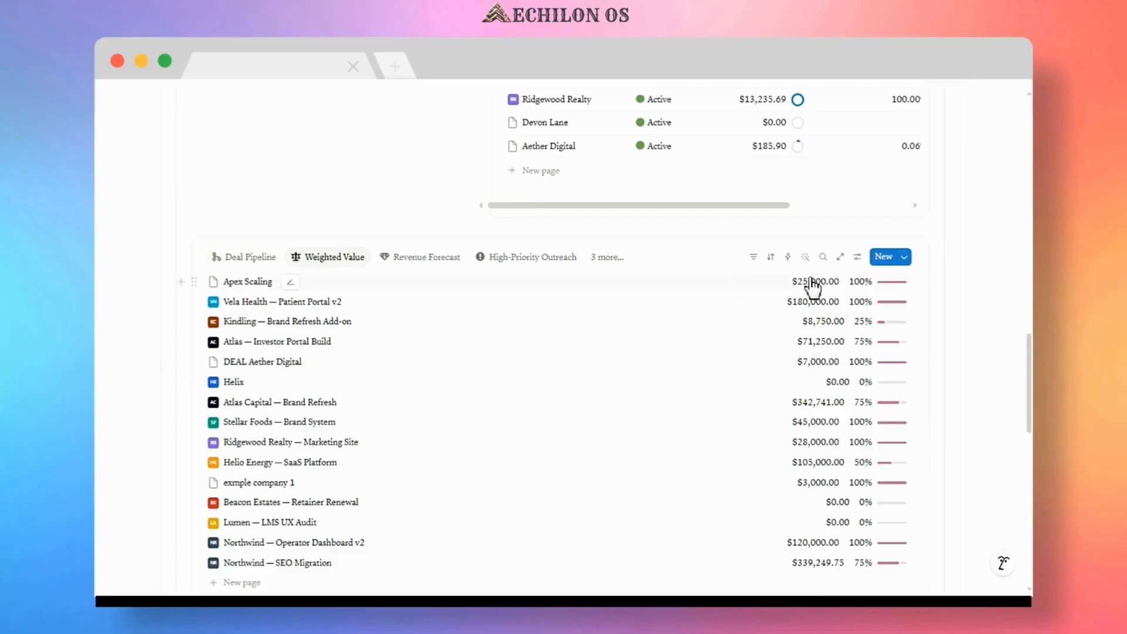
{"action": "left_click", "coordinate": [421, 259]}
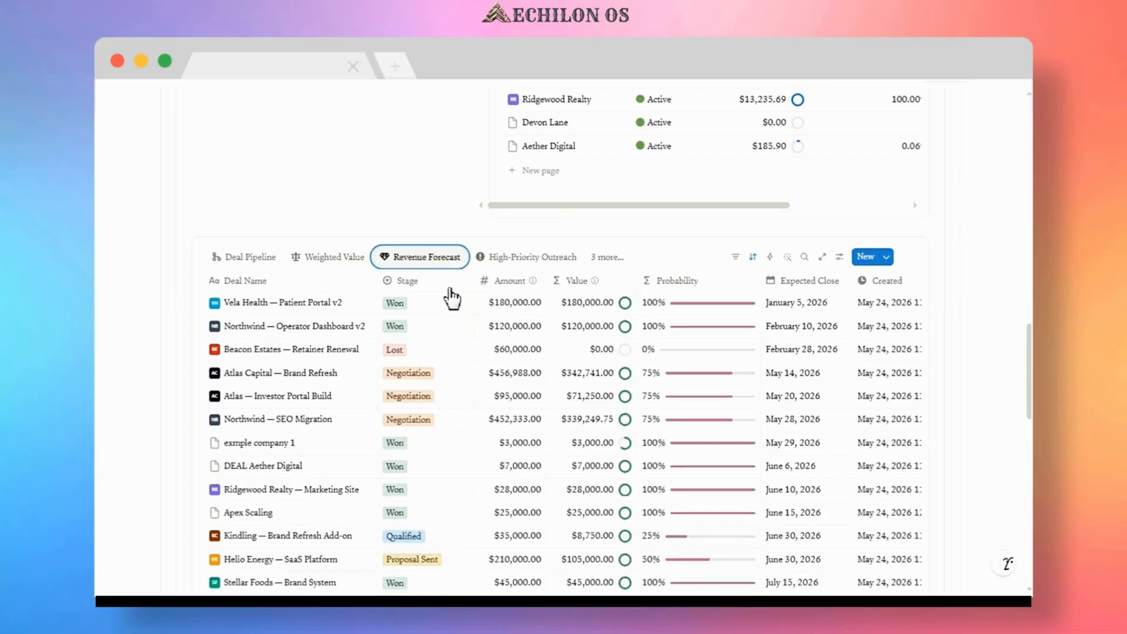
{"action": "scroll", "coordinate": [454, 300], "scroll_direction": "down", "scroll_amount": 5}
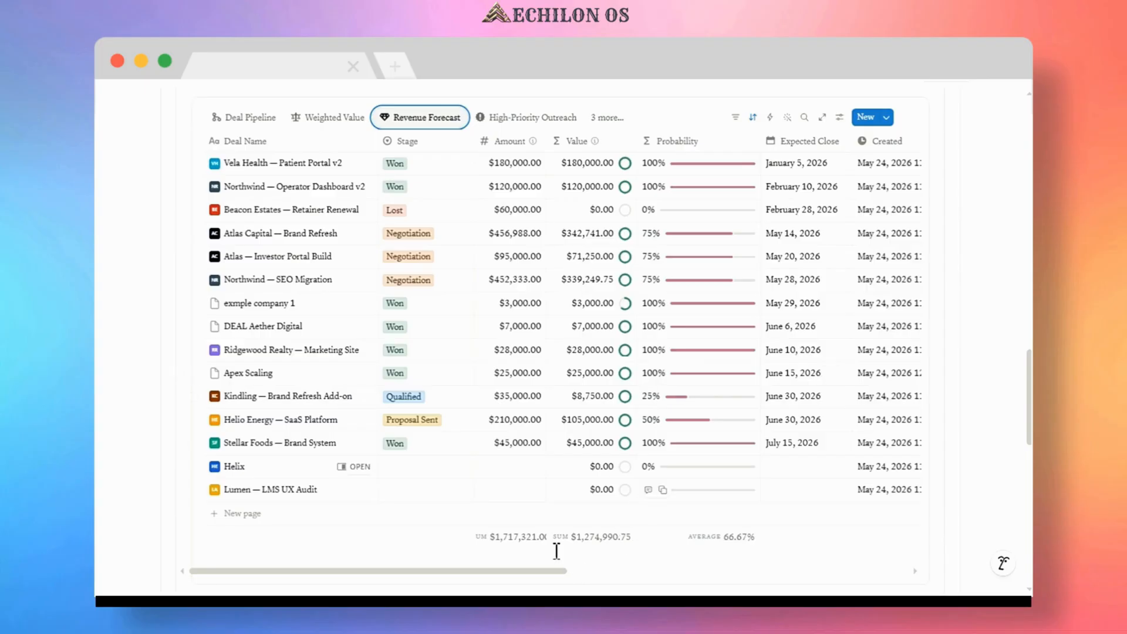
Switch the deals database through the High-Priority Outreach, Proposal Status Tracker, Quarterly Sales Performance and Revenue by Owner views to review them.
{"action": "scroll", "coordinate": [493, 472], "scroll_direction": "up", "scroll_amount": 5}
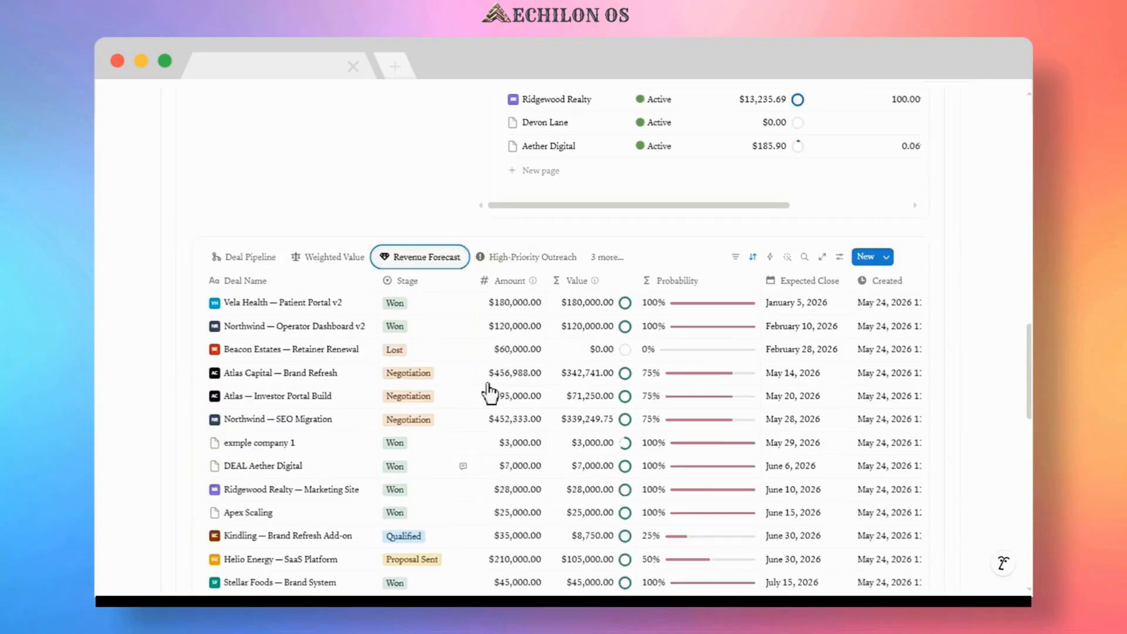
{"action": "left_click", "coordinate": [529, 258]}
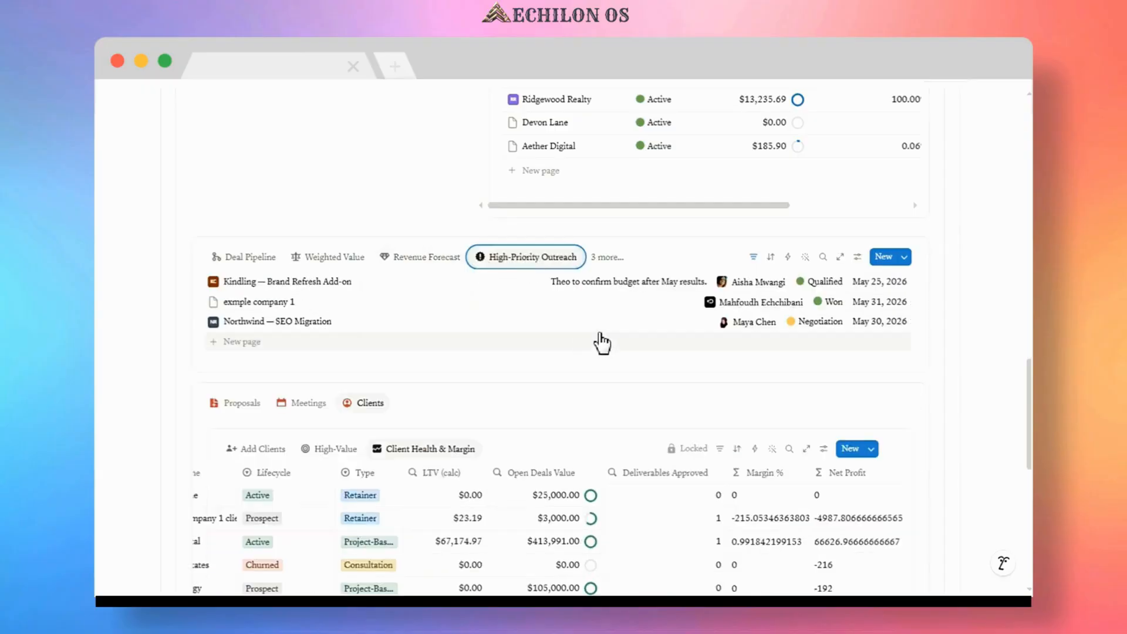
{"action": "left_click", "coordinate": [607, 259]}
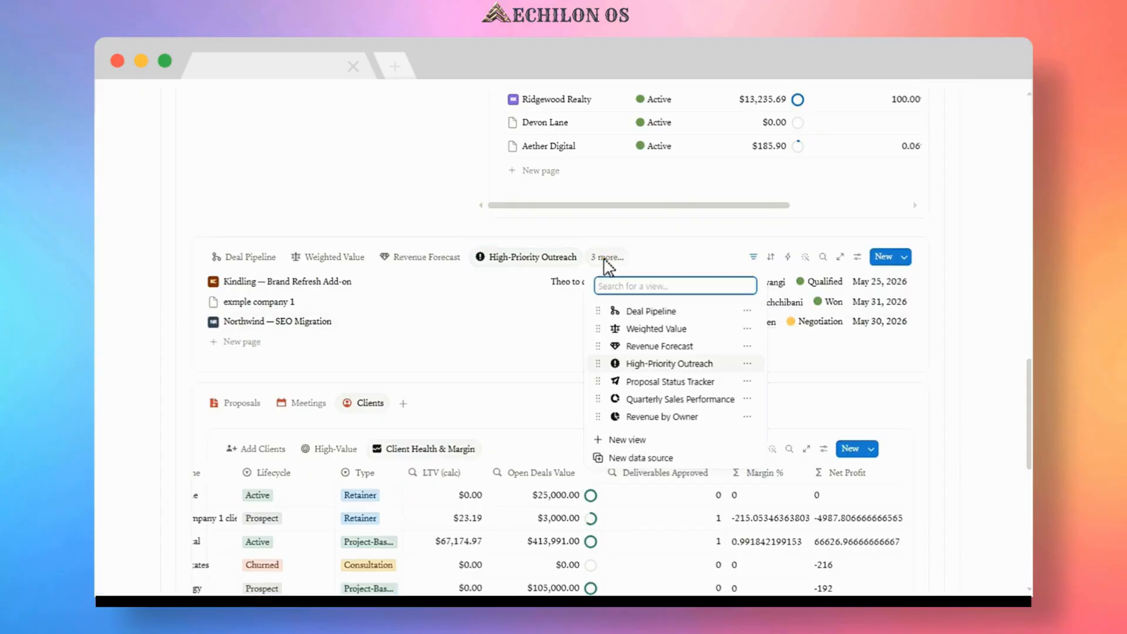
{"action": "left_click", "coordinate": [692, 391]}
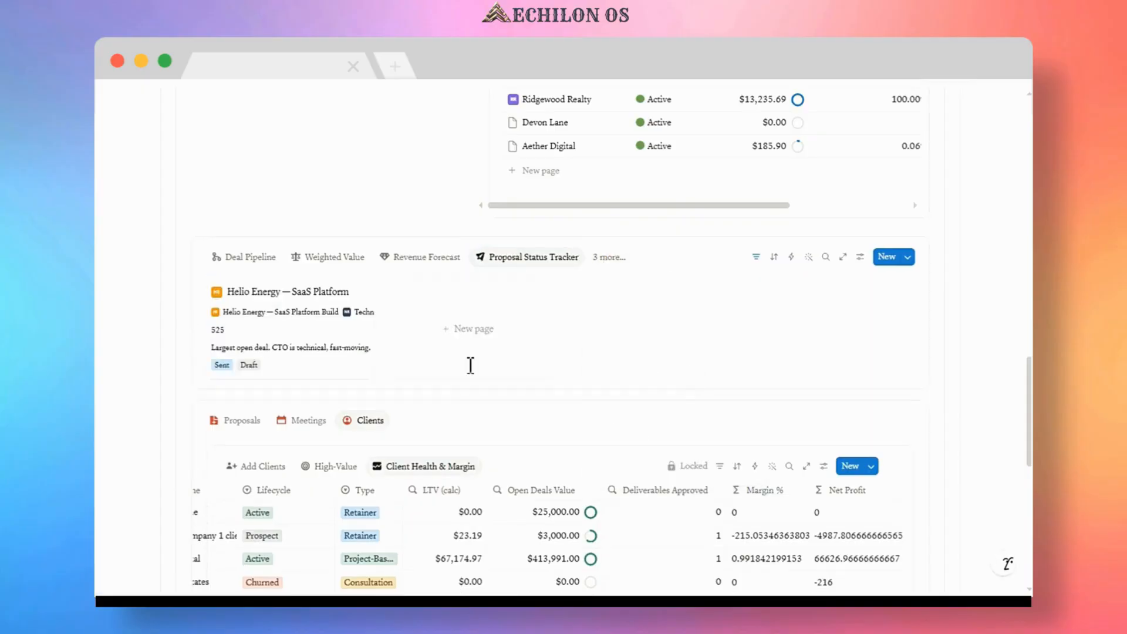
{"action": "left_click", "coordinate": [609, 257]}
{"action": "left_click", "coordinate": [668, 399]}
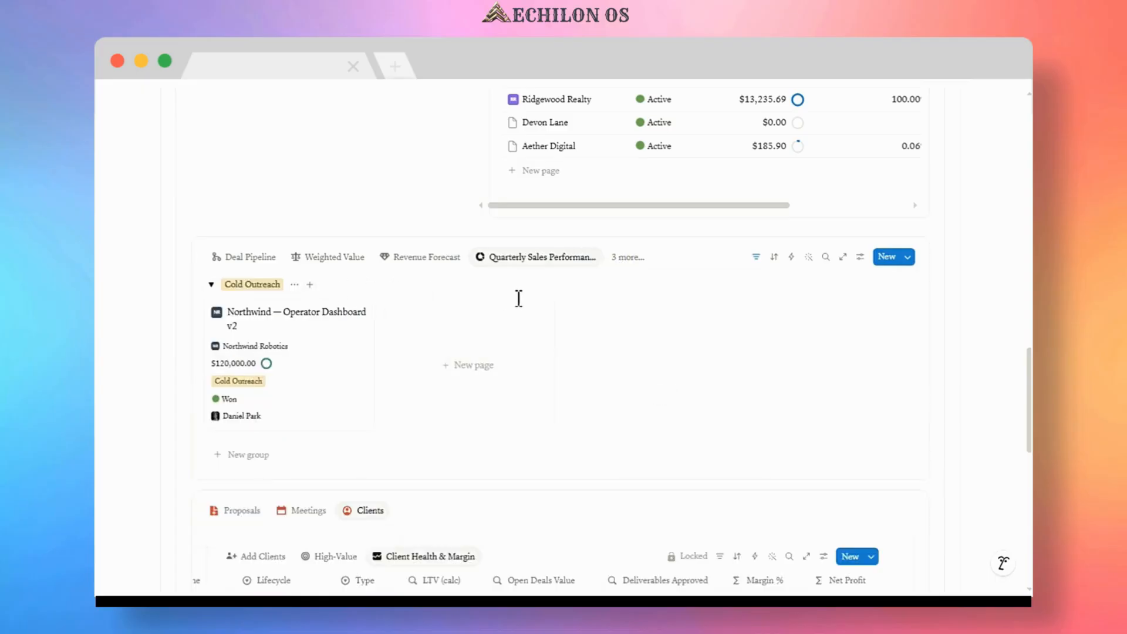
{"action": "left_click", "coordinate": [623, 258]}
{"action": "left_click", "coordinate": [676, 418]}
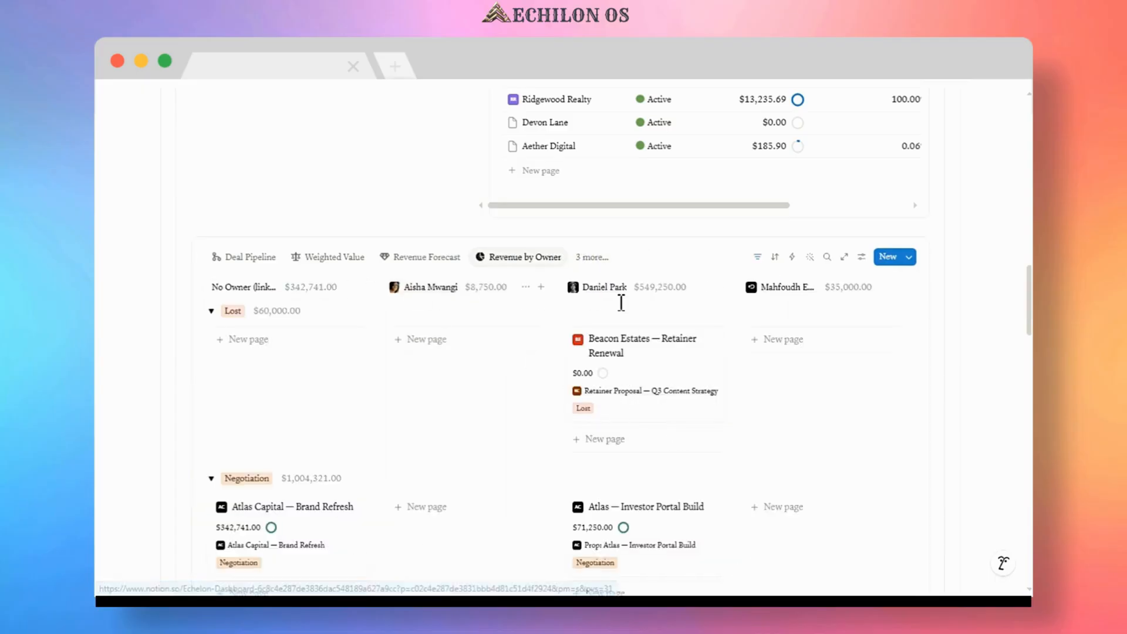
{"action": "scroll", "coordinate": [756, 365], "scroll_direction": "down", "scroll_amount": 5}
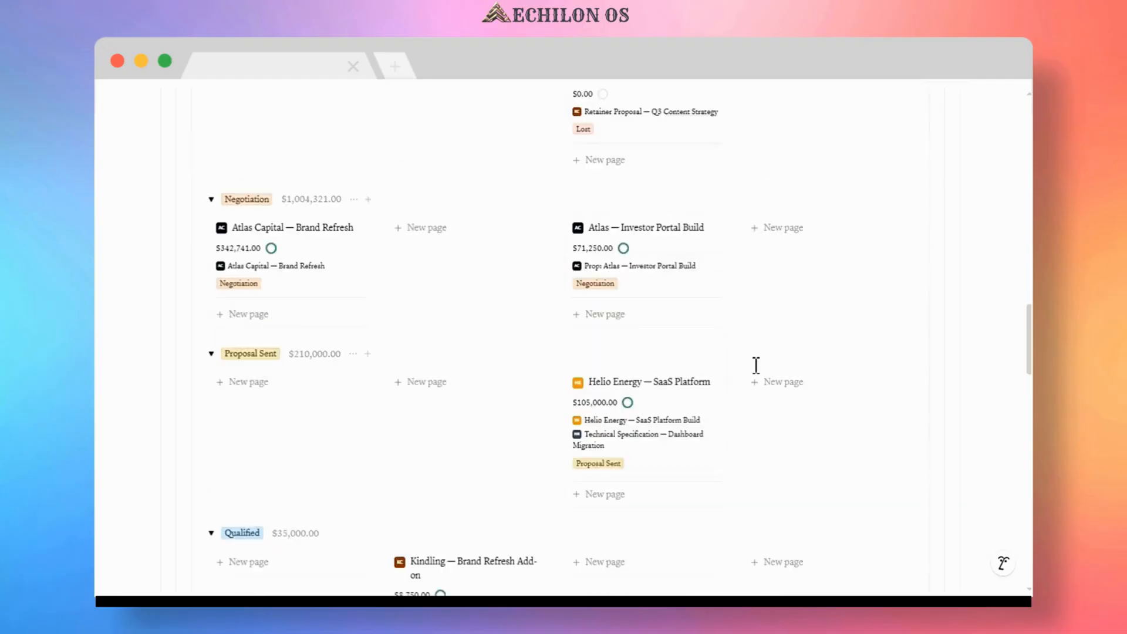
{"action": "scroll", "coordinate": [756, 365], "scroll_direction": "up", "scroll_amount": 4}
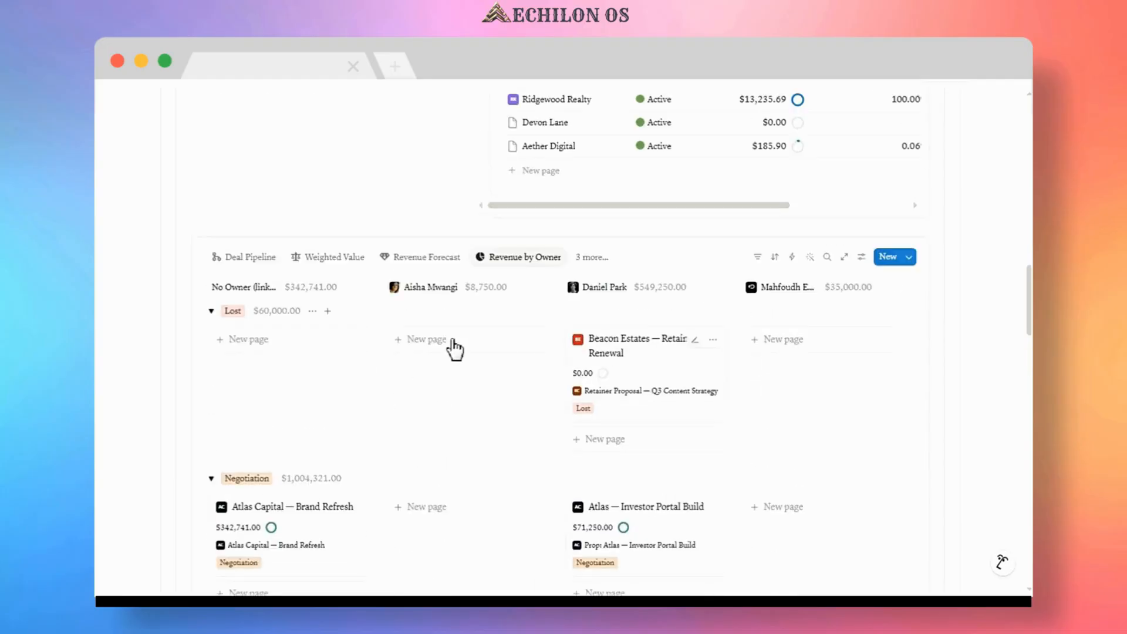
{"action": "scroll", "coordinate": [456, 347], "scroll_direction": "up", "scroll_amount": 5}
{"action": "scroll", "coordinate": [360, 324], "scroll_direction": "up", "scroll_amount": 6}
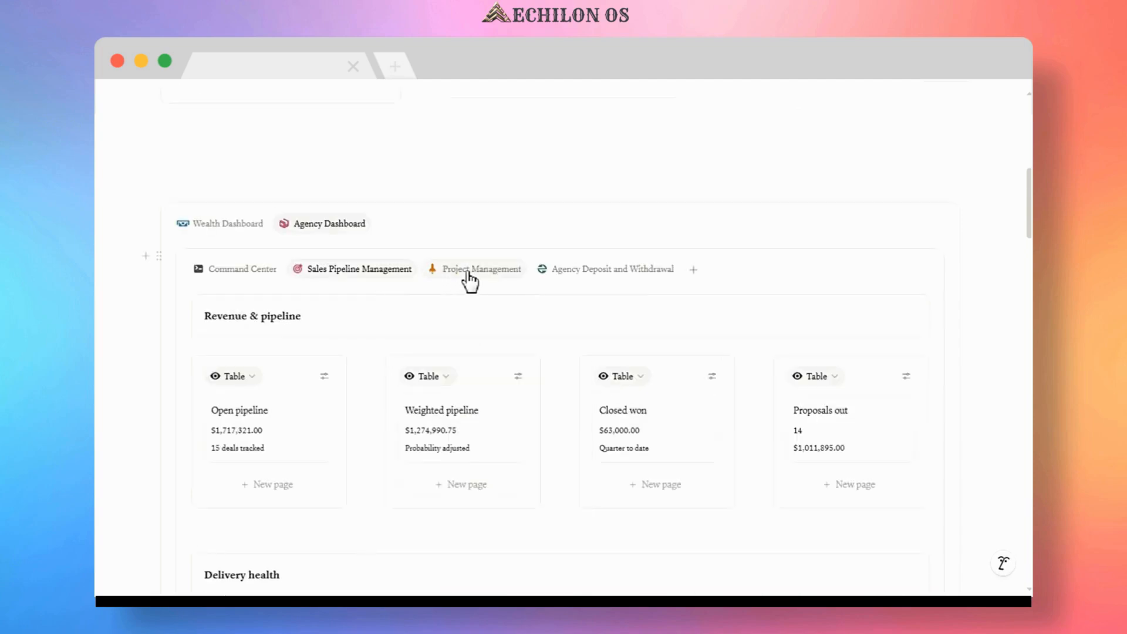
Open the Project Management board and link the Project Workspace: Apex Scaling card to the Devon Lane client.
{"action": "left_click", "coordinate": [467, 274]}
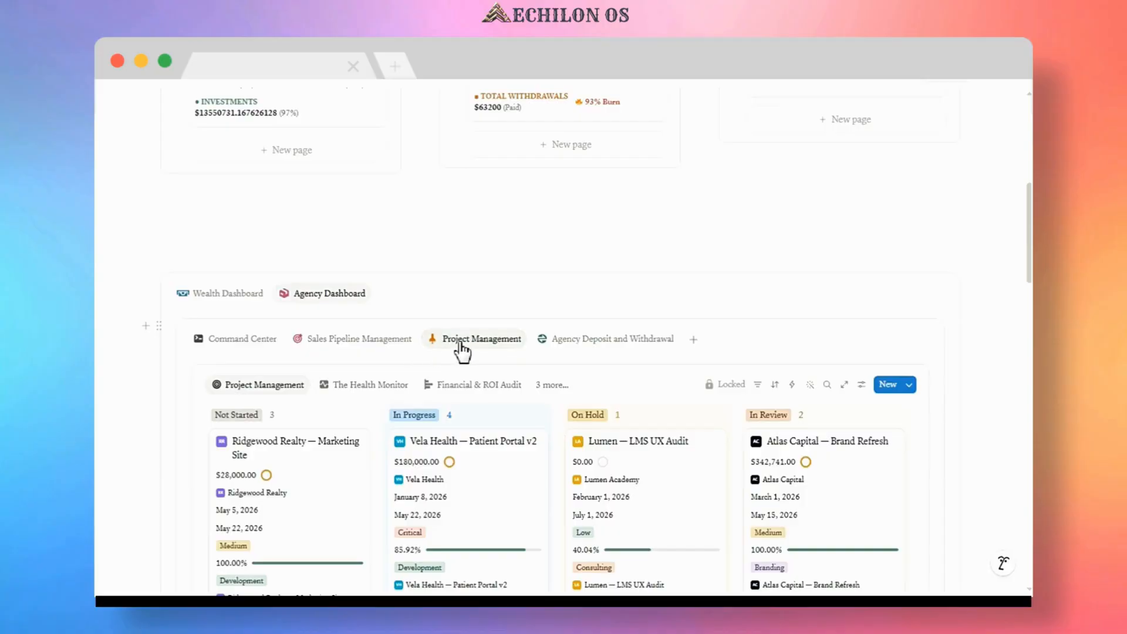
{"action": "scroll", "coordinate": [344, 386], "scroll_direction": "down", "scroll_amount": 8}
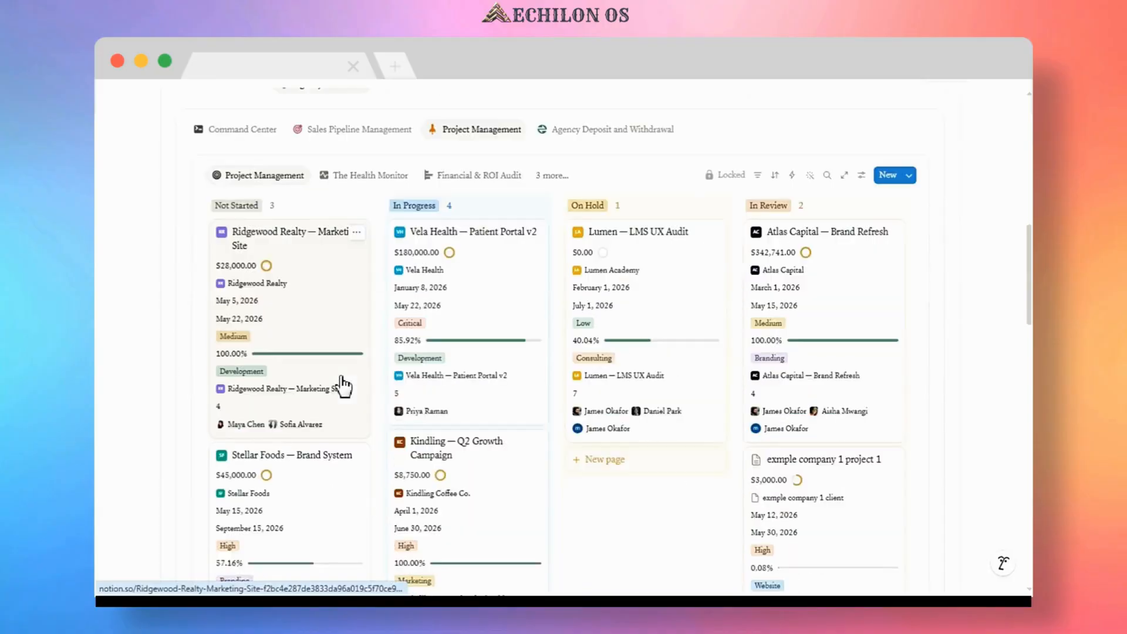
{"action": "scroll", "coordinate": [343, 386], "scroll_direction": "down", "scroll_amount": 4}
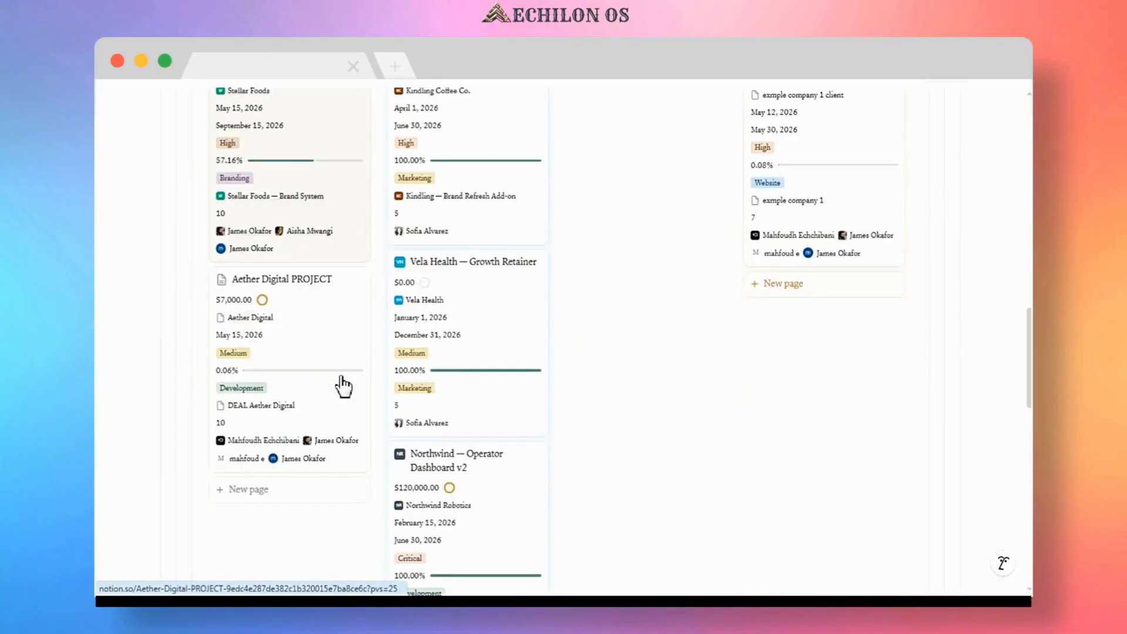
{"action": "left_click", "coordinate": [264, 404]}
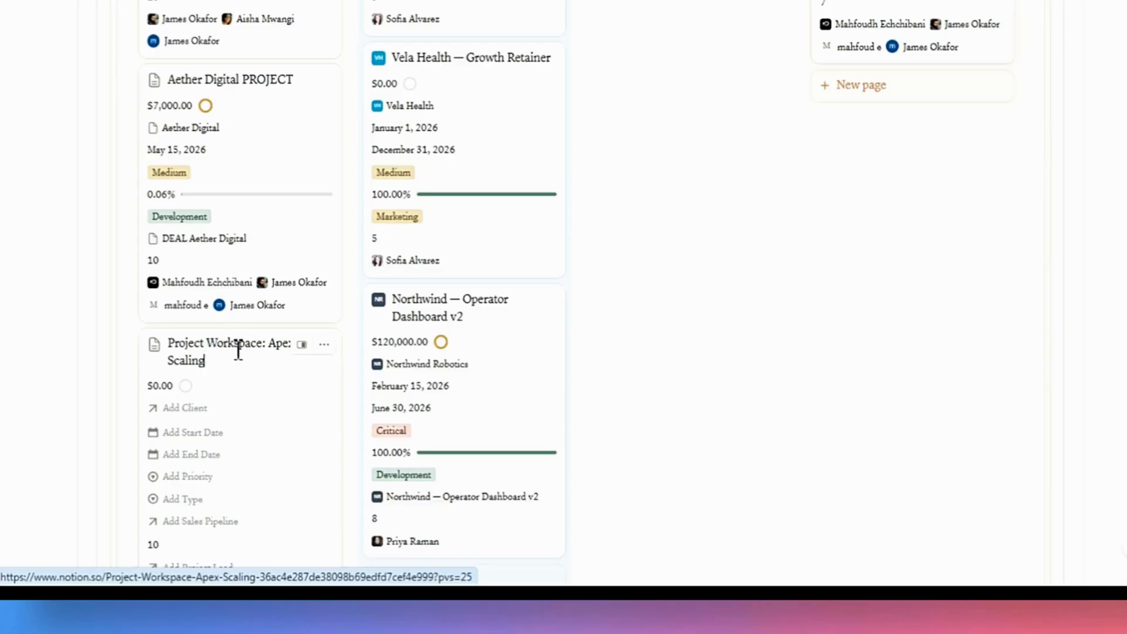
{"action": "left_click_drag", "start_coordinate": [234, 345], "coordinate": [283, 346]}
{"action": "left_click", "coordinate": [191, 409]}
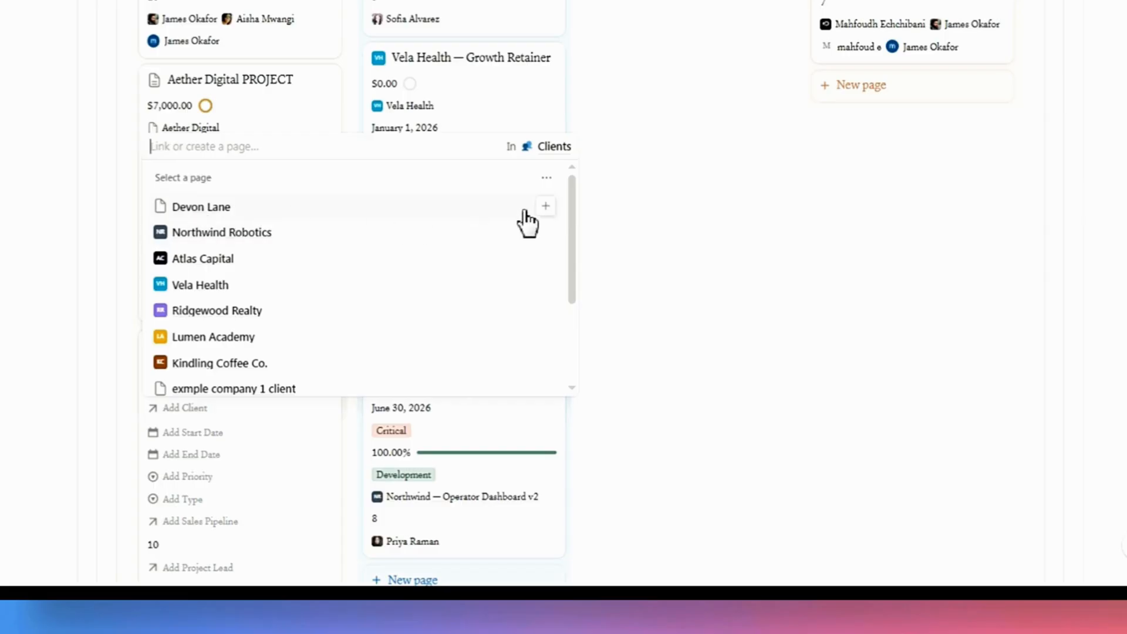
{"action": "left_click", "coordinate": [544, 205]}
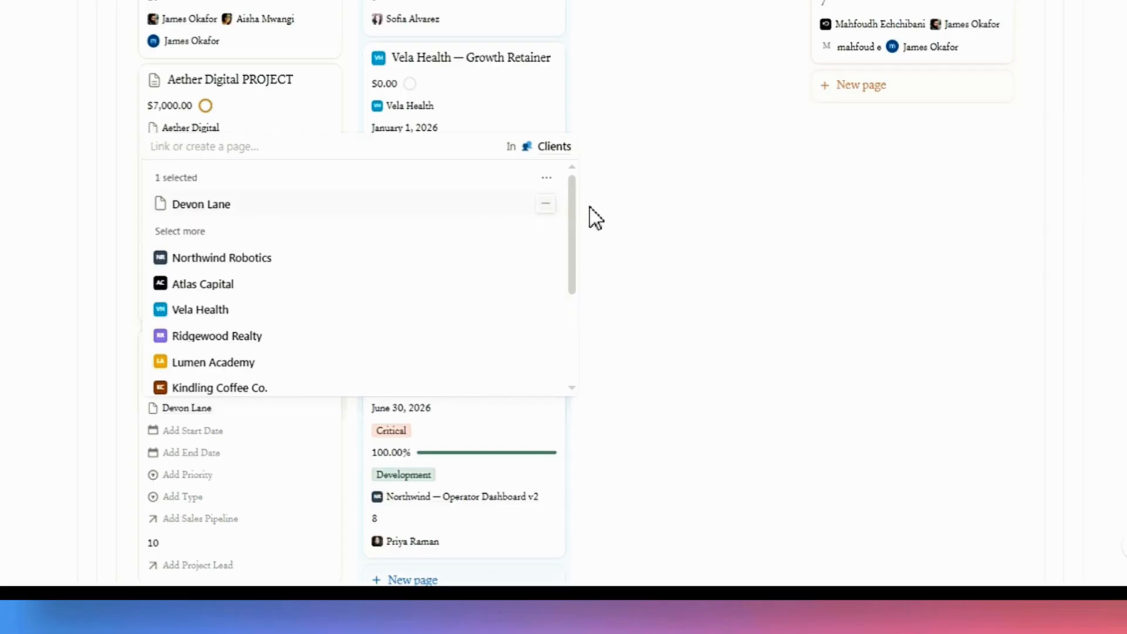
{"action": "left_click", "coordinate": [592, 231]}
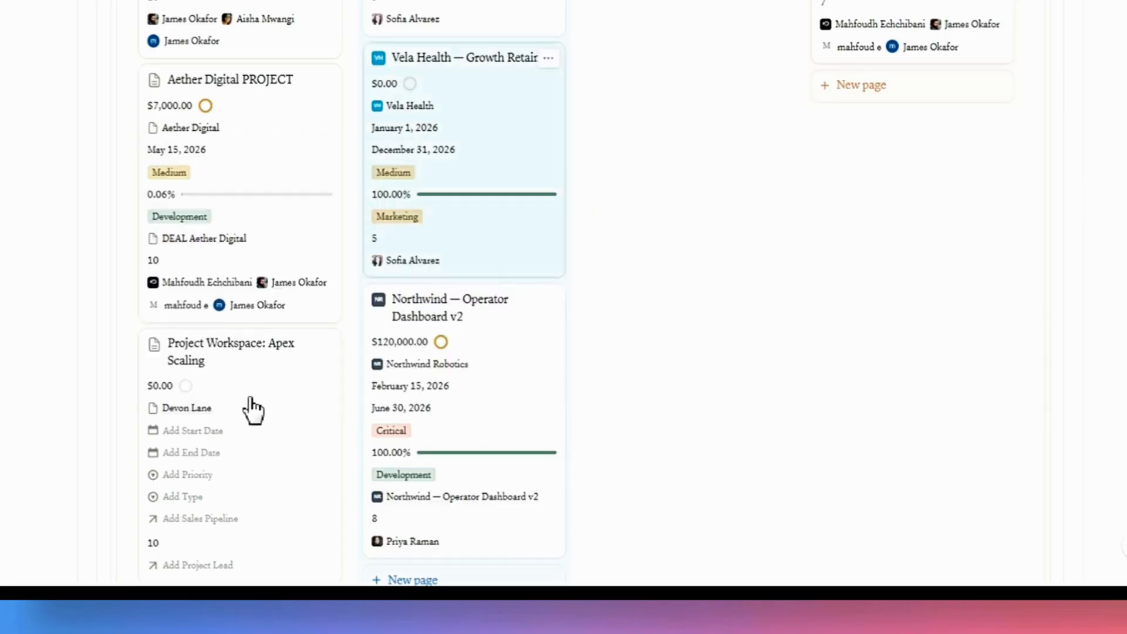
Set the Apex Scaling project card's Start Date to July 2, 2026 and End Date to July 1, 2026.
{"action": "scroll", "coordinate": [249, 413], "scroll_direction": "down", "scroll_amount": 2}
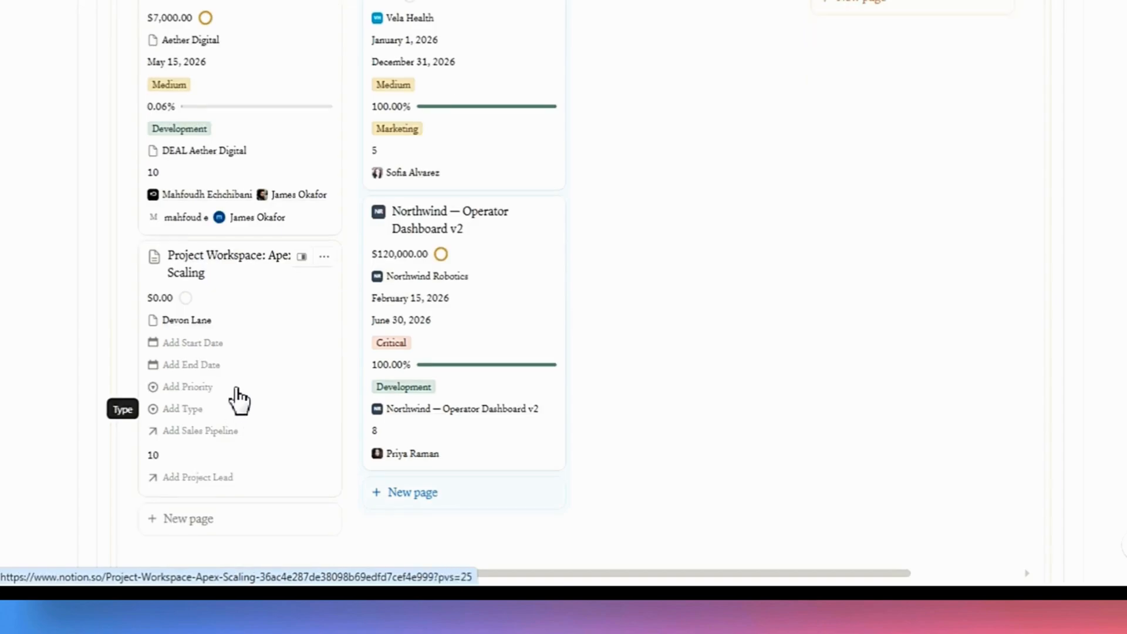
{"action": "left_click", "coordinate": [208, 352]}
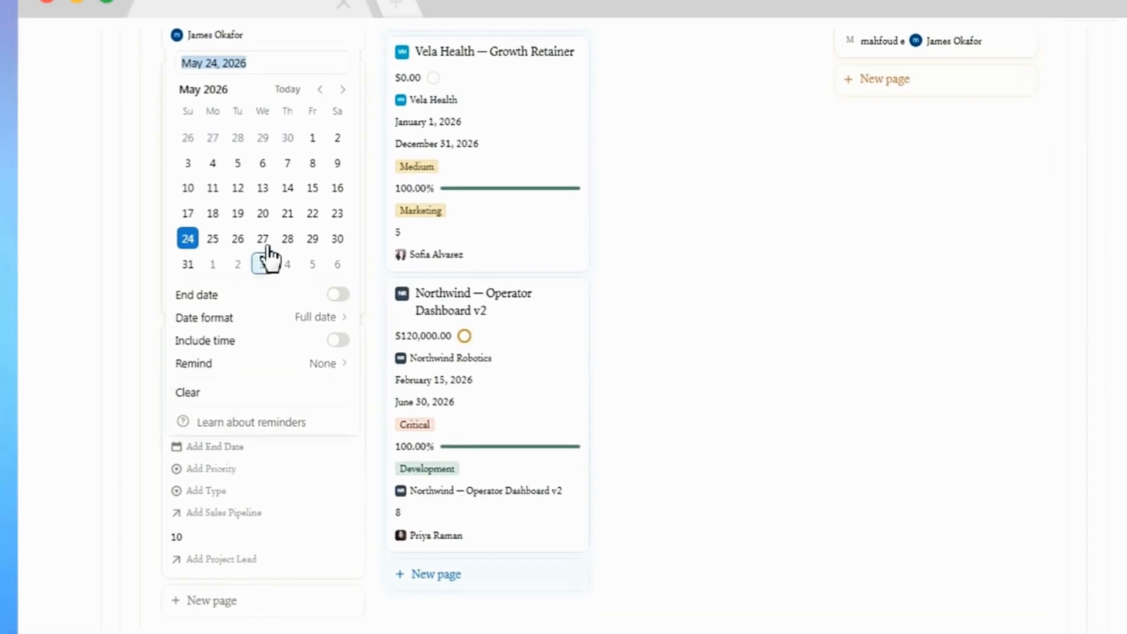
{"action": "left_click", "coordinate": [340, 89]}
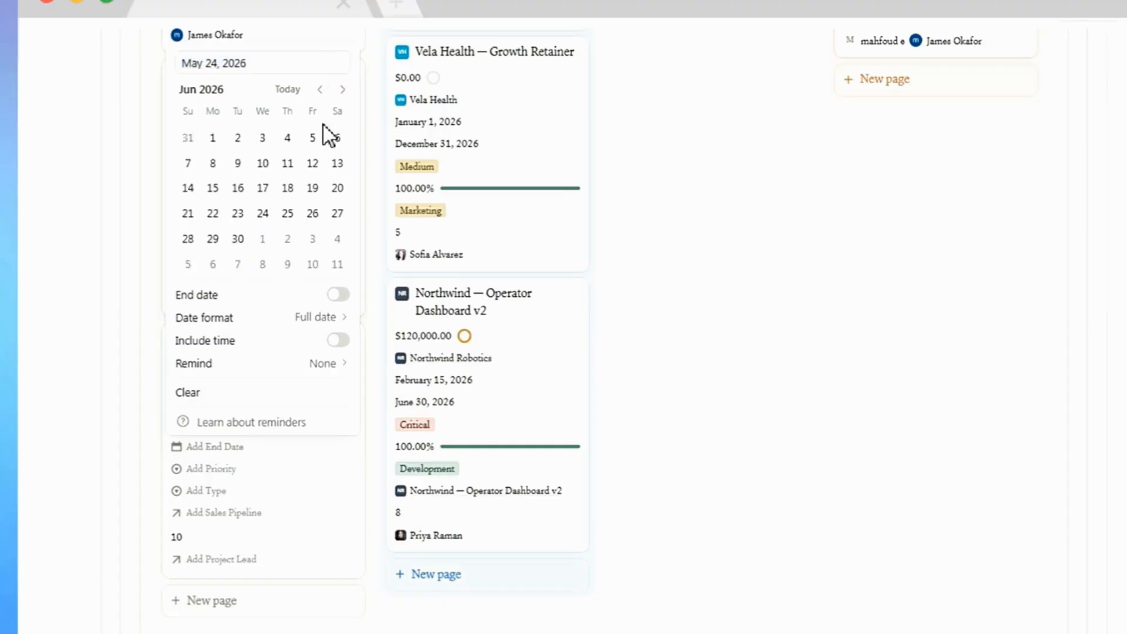
{"action": "left_click", "coordinate": [287, 238]}
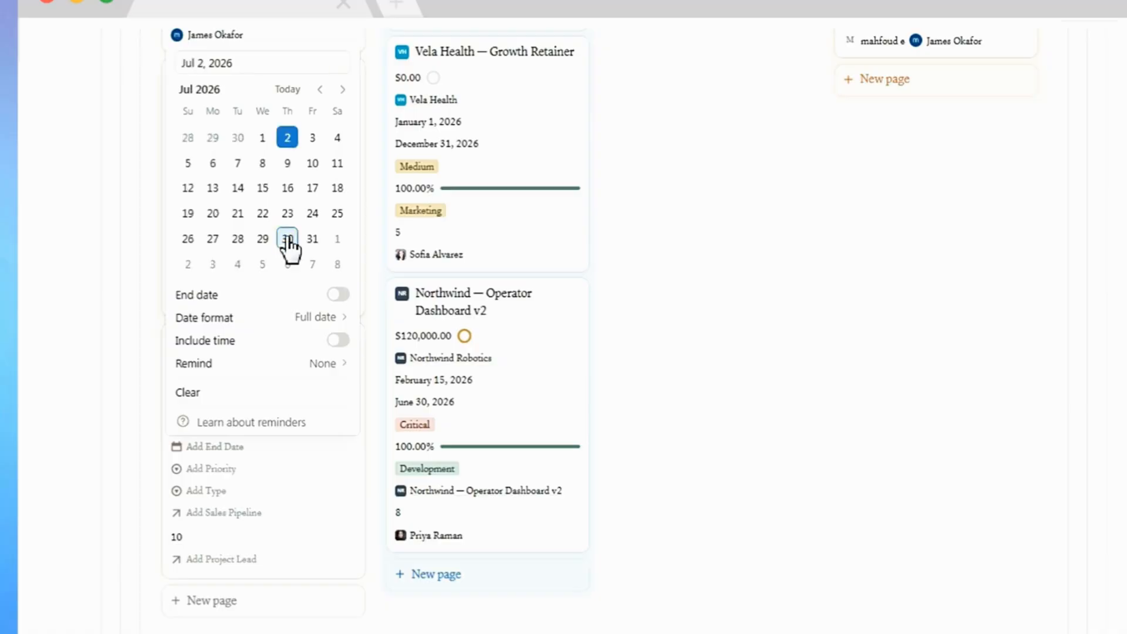
{"action": "left_click", "coordinate": [155, 441]}
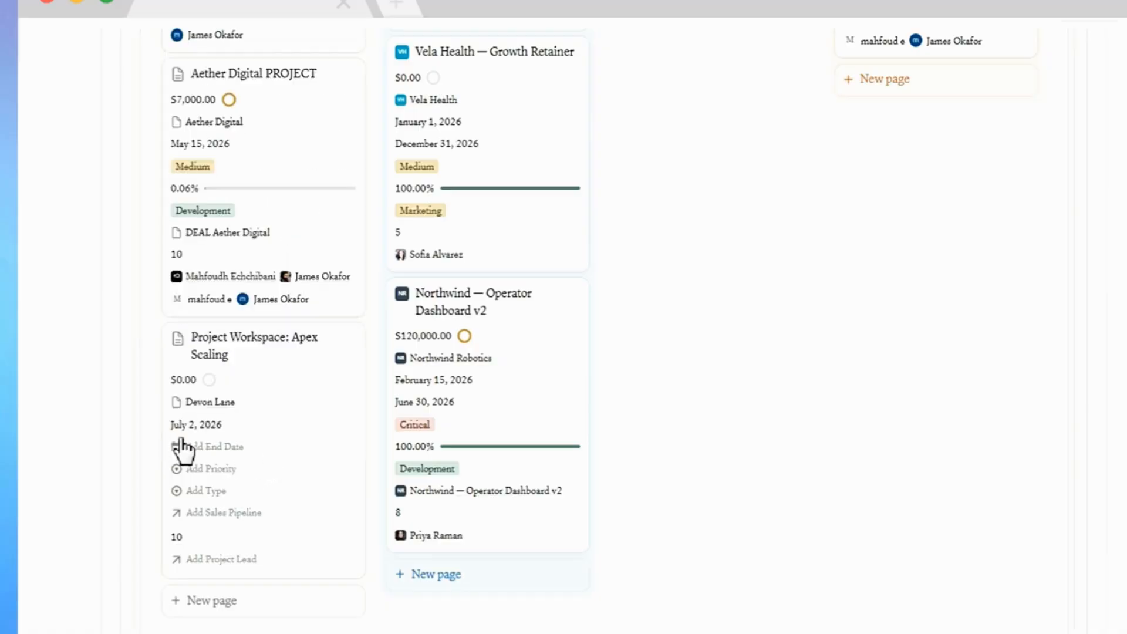
{"action": "left_click", "coordinate": [247, 453]}
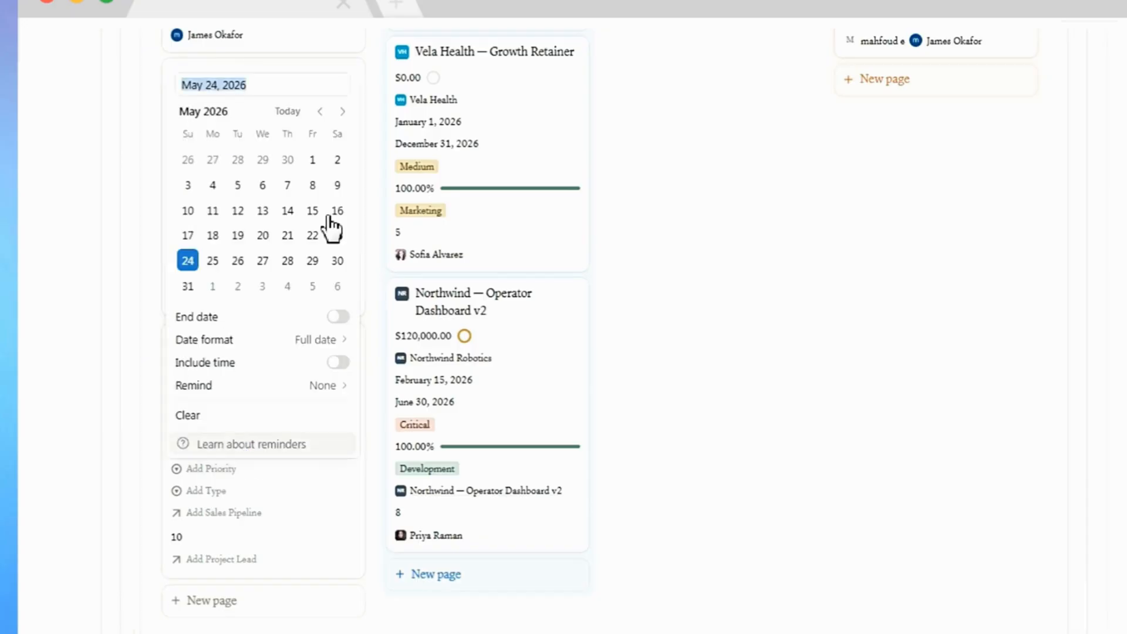
{"action": "left_click", "coordinate": [342, 112]}
{"action": "left_click", "coordinate": [342, 113]}
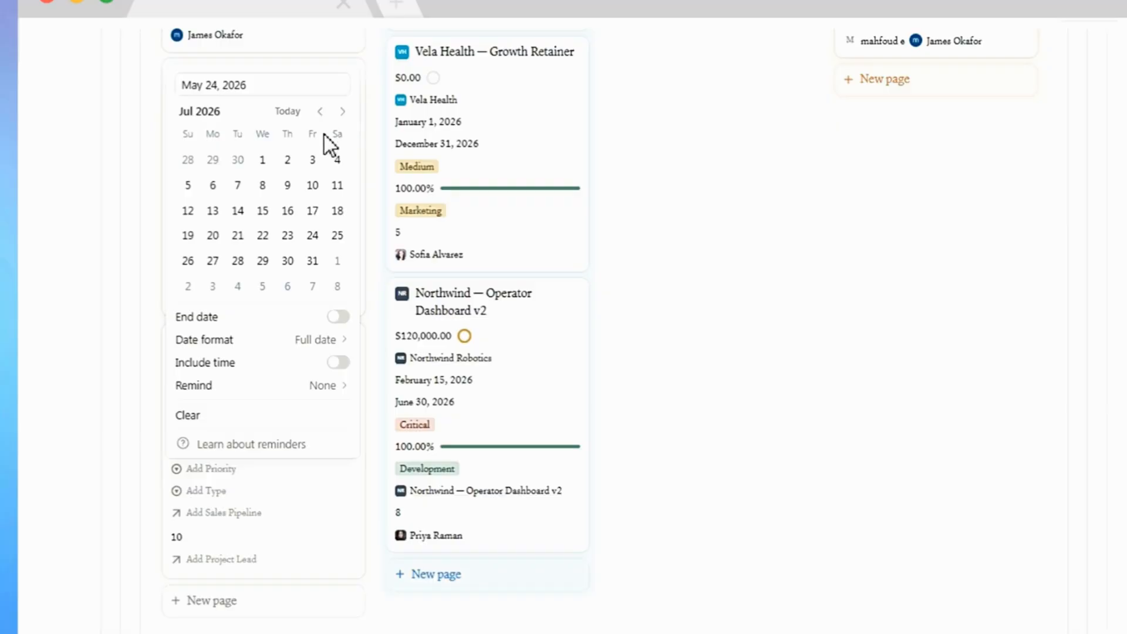
{"action": "left_click", "coordinate": [268, 166]}
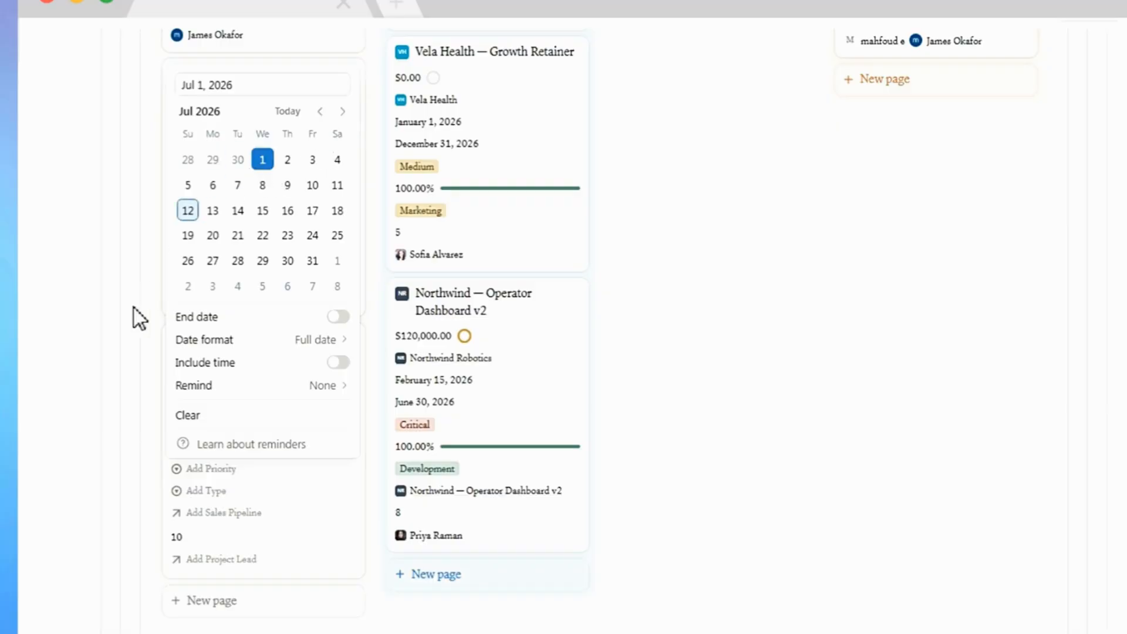
{"action": "left_click", "coordinate": [126, 325]}
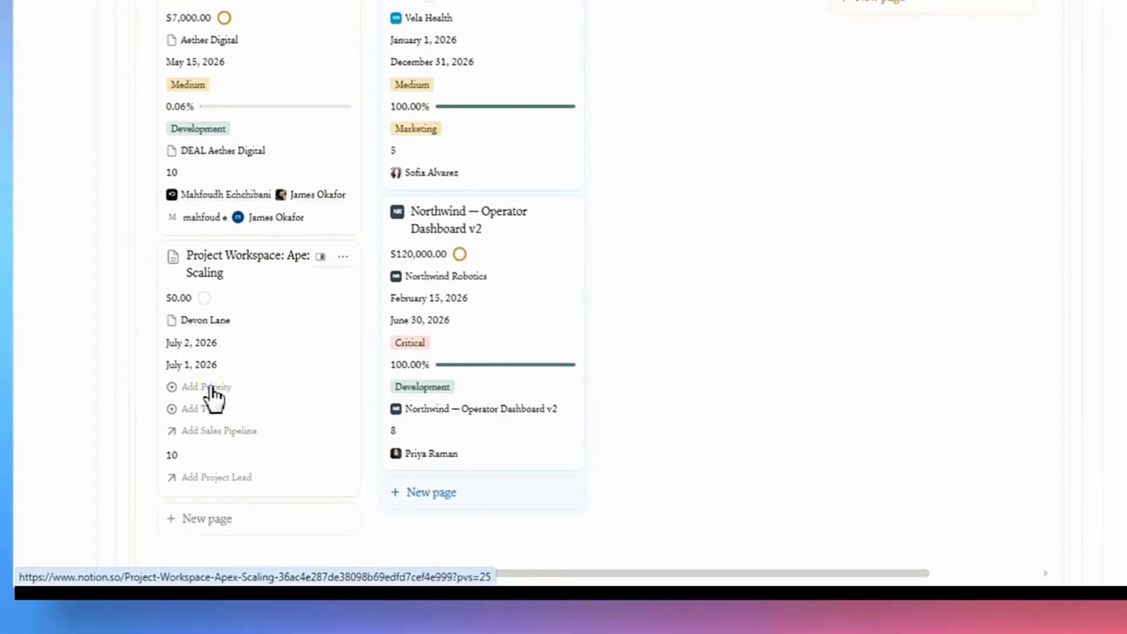
Set the Apex Scaling project card's Priority to High and its Type to Development.
{"action": "left_click", "coordinate": [211, 388]}
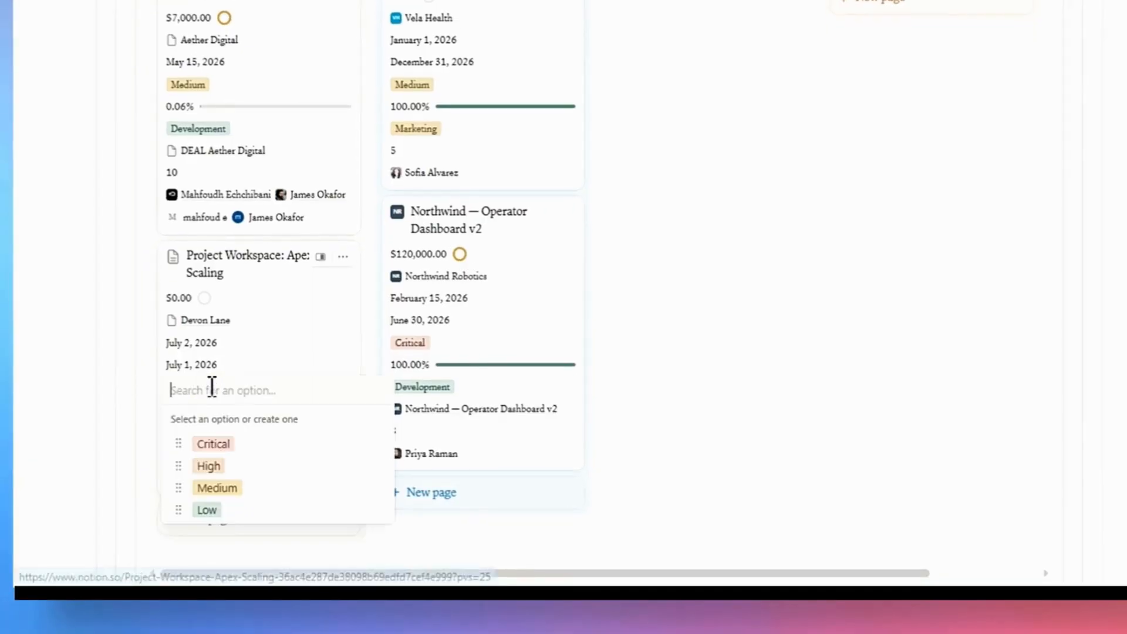
{"action": "left_click", "coordinate": [214, 468]}
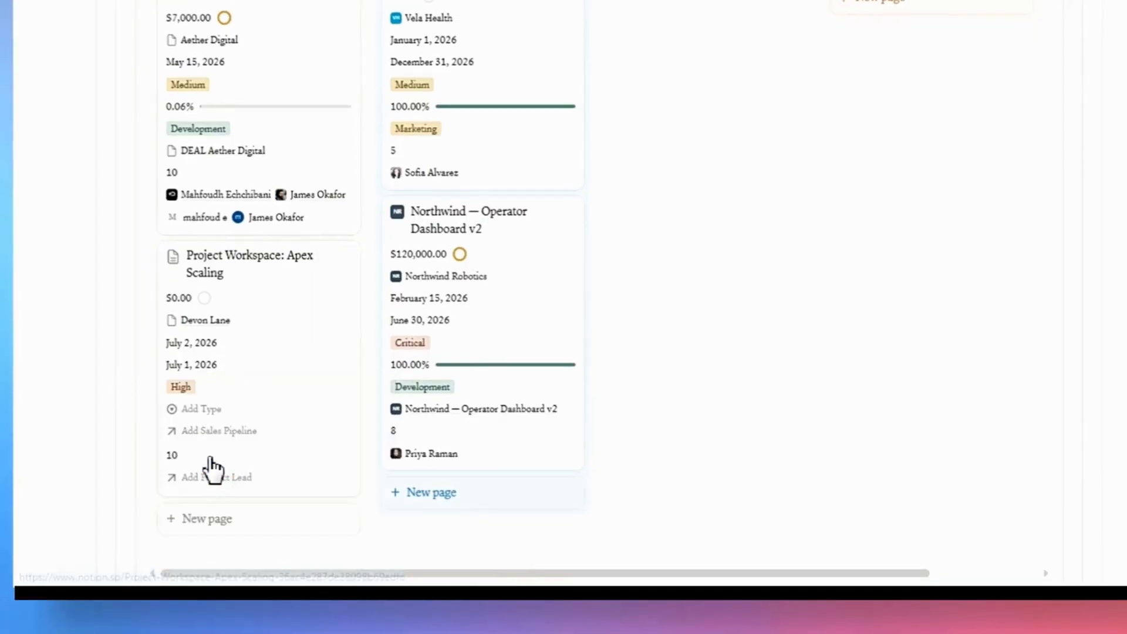
{"action": "left_click", "coordinate": [194, 411]}
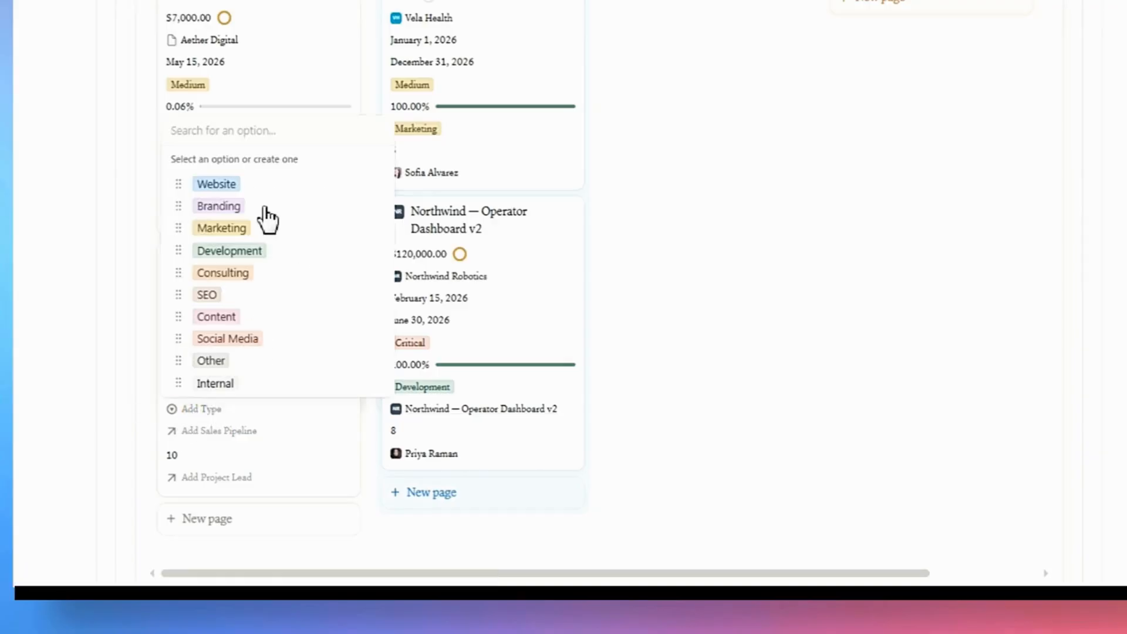
{"action": "left_click", "coordinate": [226, 253]}
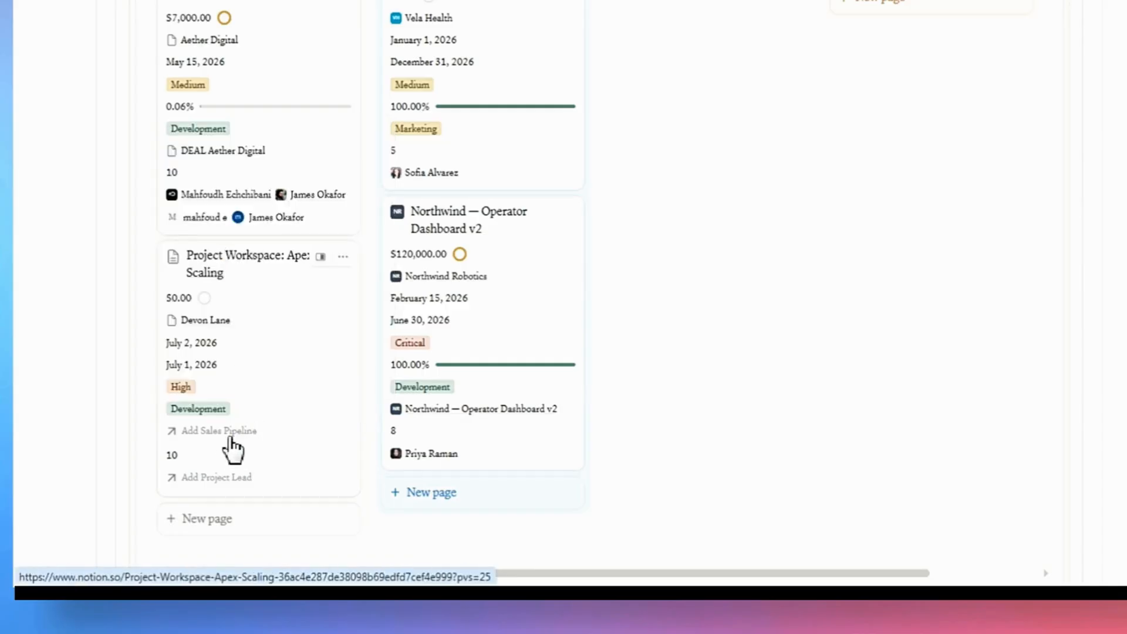
Link the project card's Sales Pipeline to the Apex Scaling deal and open the project workspace in side peek.
{"action": "left_click", "coordinate": [199, 433]}
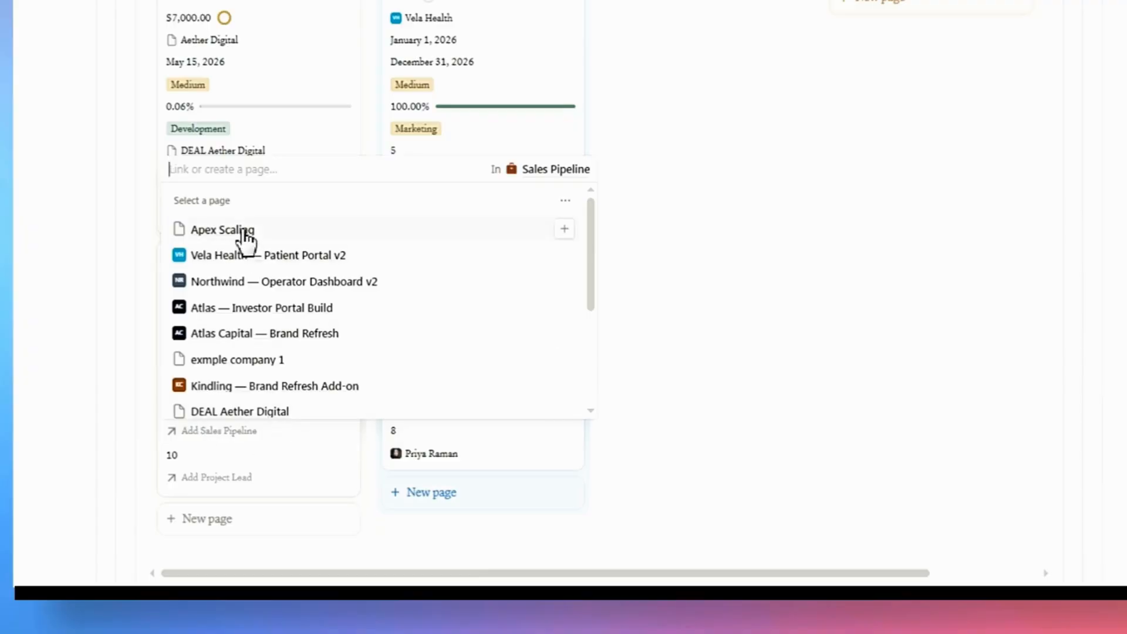
{"action": "left_click", "coordinate": [564, 229]}
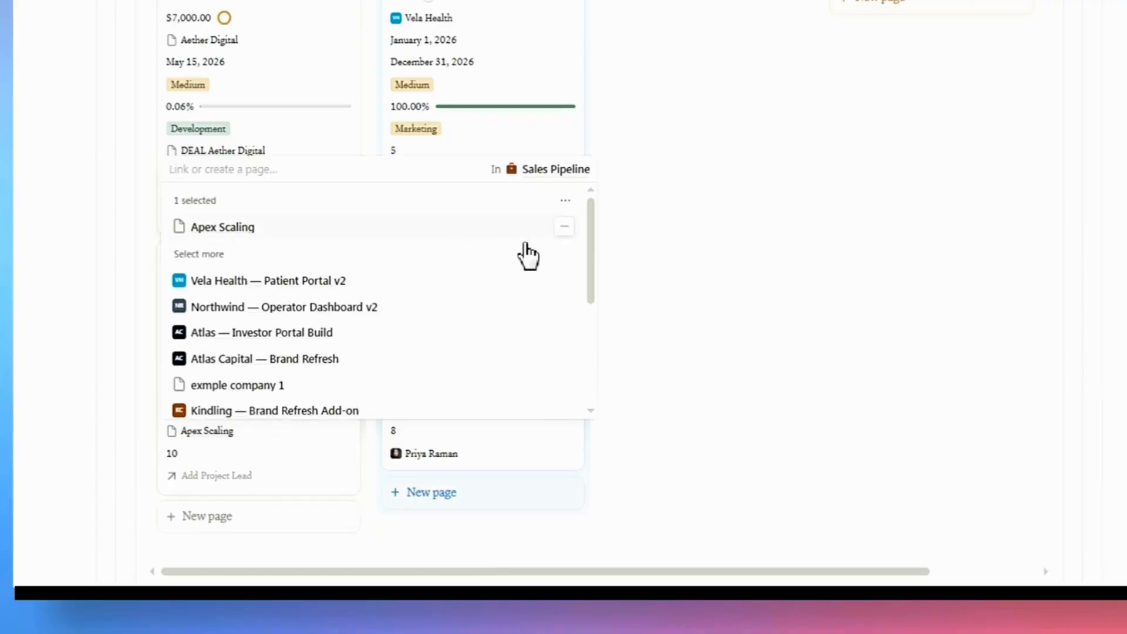
{"action": "left_click", "coordinate": [151, 379]}
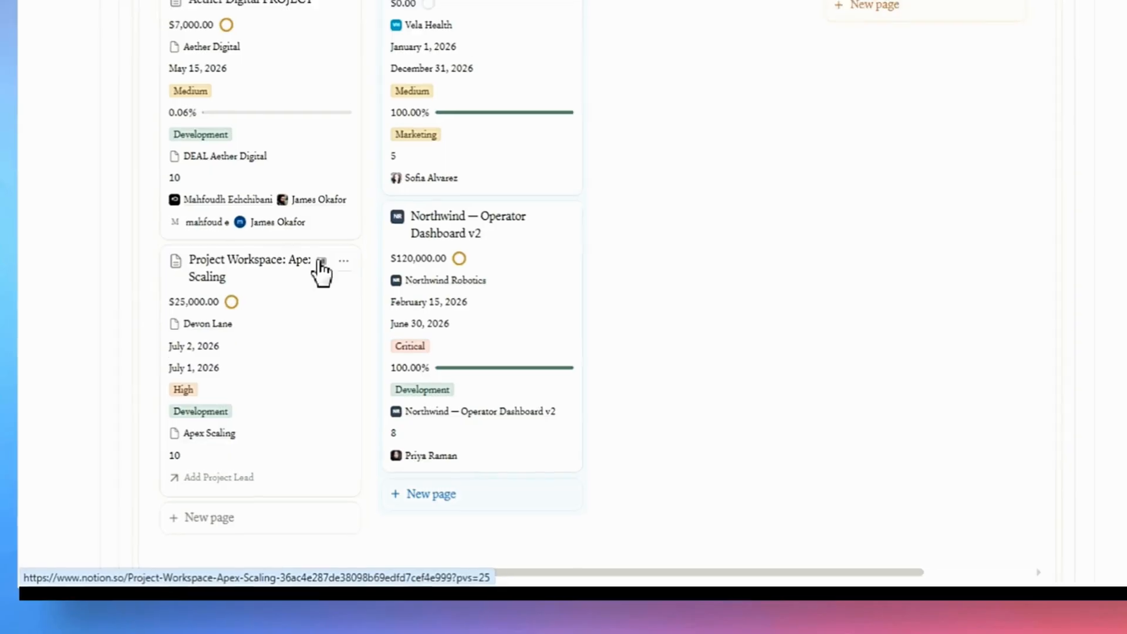
{"action": "left_click", "coordinate": [322, 262]}
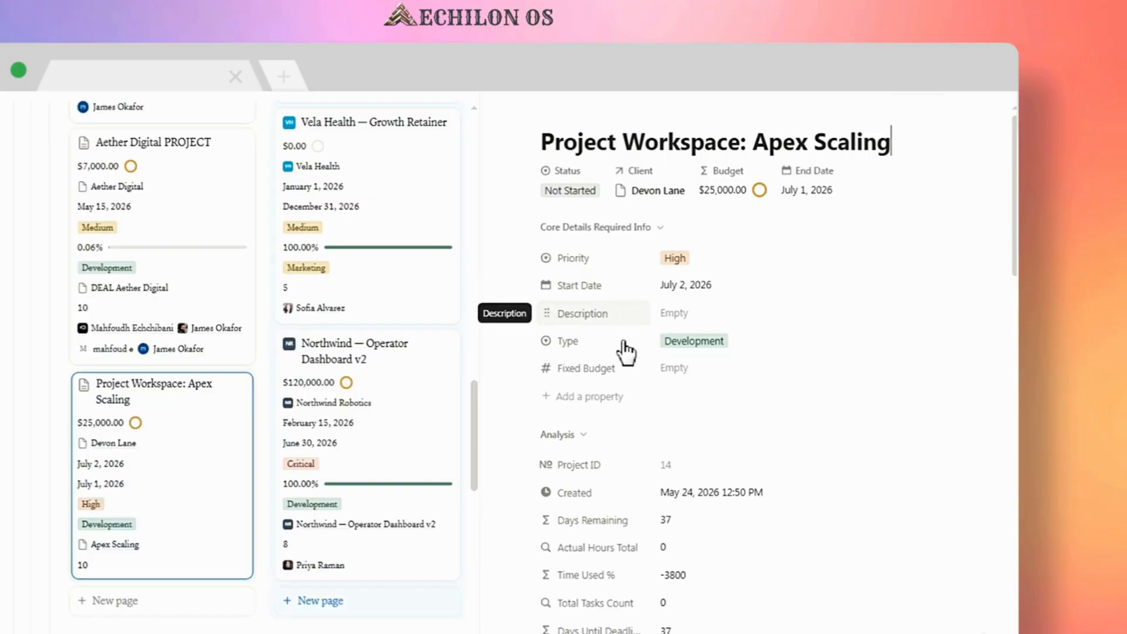
{"action": "mouse_move", "coordinate": [587, 381]}
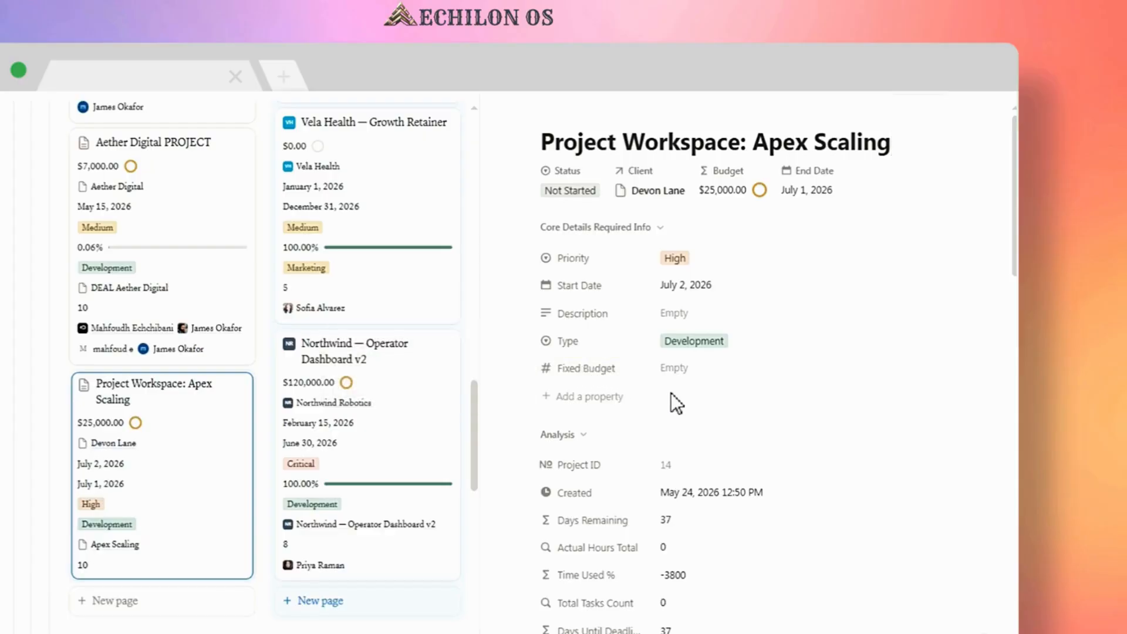
Scroll through the project workspace's Analysis properties to review the calculated metrics.
{"action": "scroll", "coordinate": [674, 401], "scroll_direction": "down", "scroll_amount": 3}
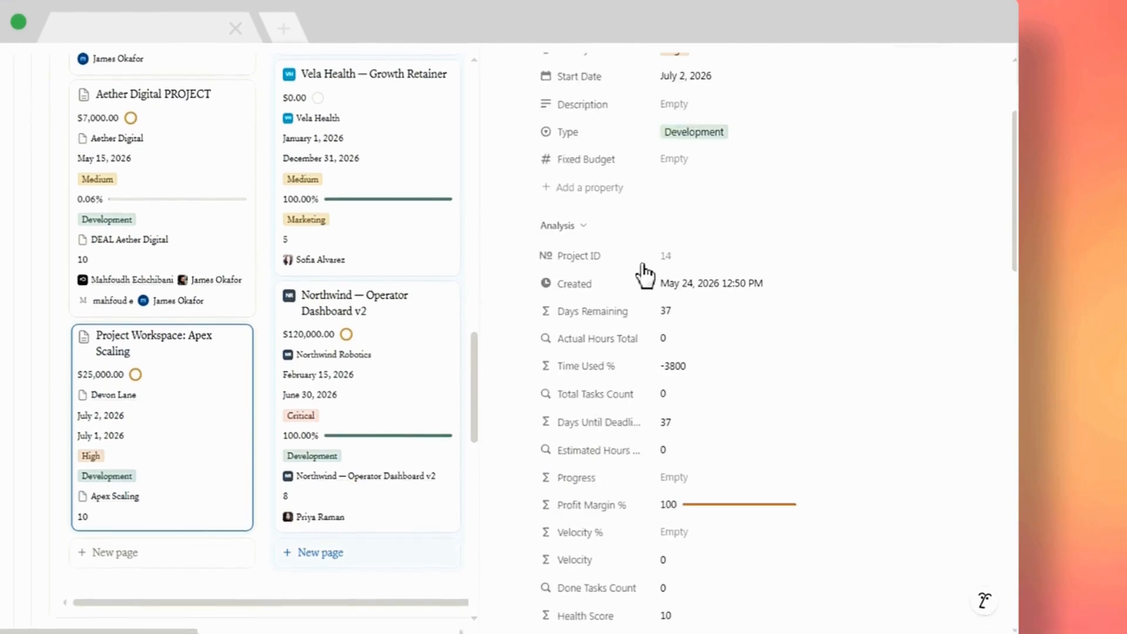
{"action": "scroll", "coordinate": [648, 294], "scroll_direction": "down", "scroll_amount": 3}
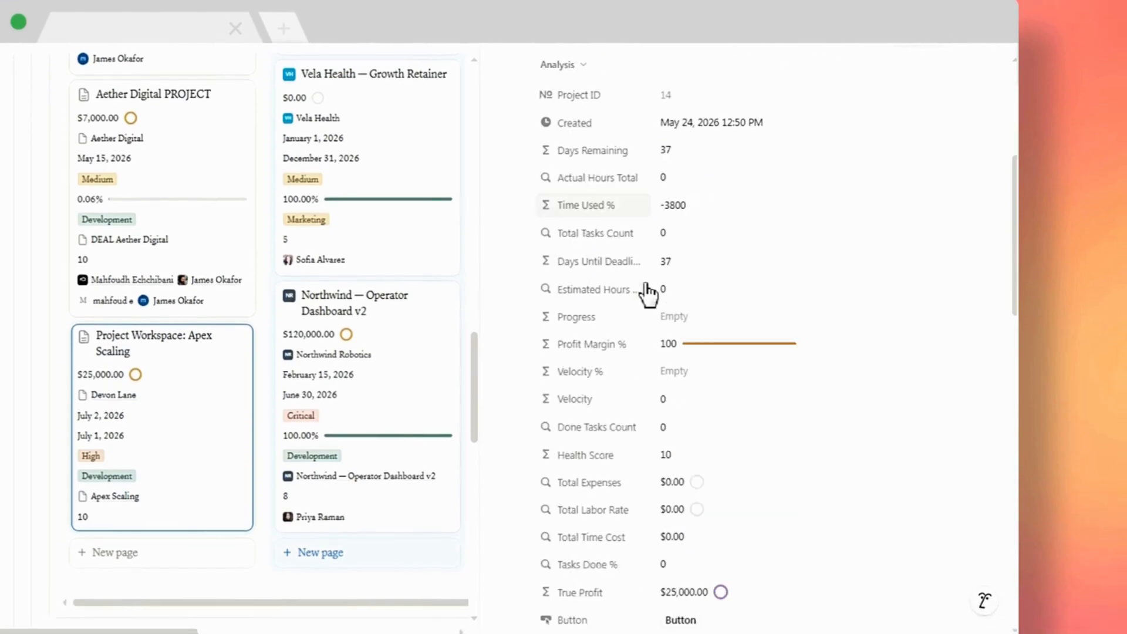
{"action": "scroll", "coordinate": [648, 294], "scroll_direction": "down", "scroll_amount": 2}
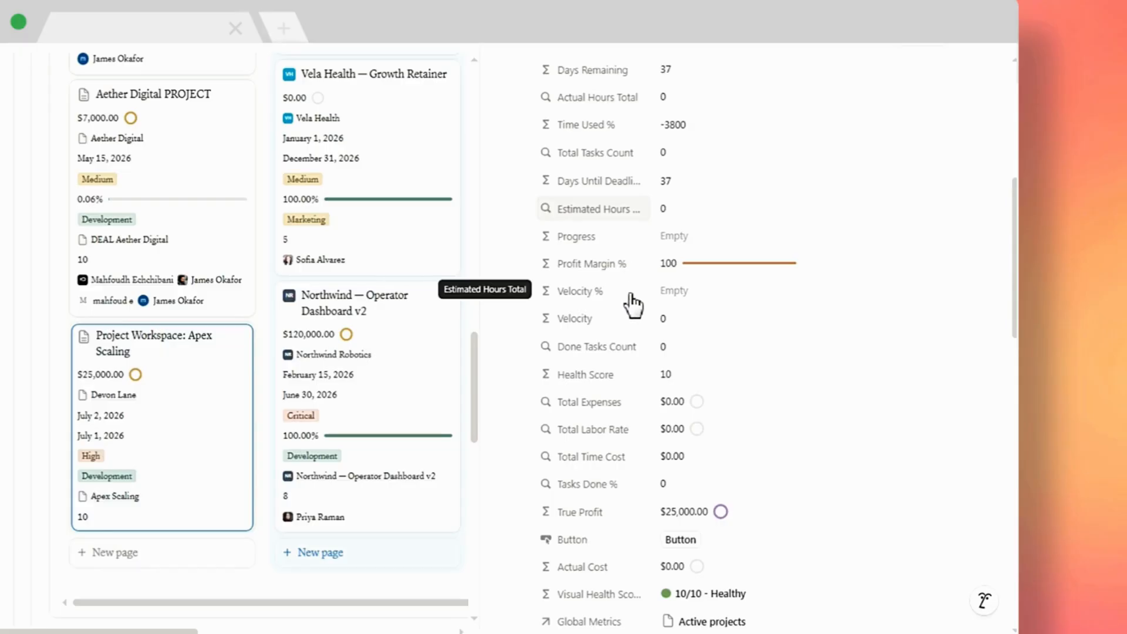
{"action": "scroll", "coordinate": [638, 329], "scroll_direction": "down", "scroll_amount": 2}
{"action": "scroll", "coordinate": [643, 317], "scroll_direction": "down", "scroll_amount": 2}
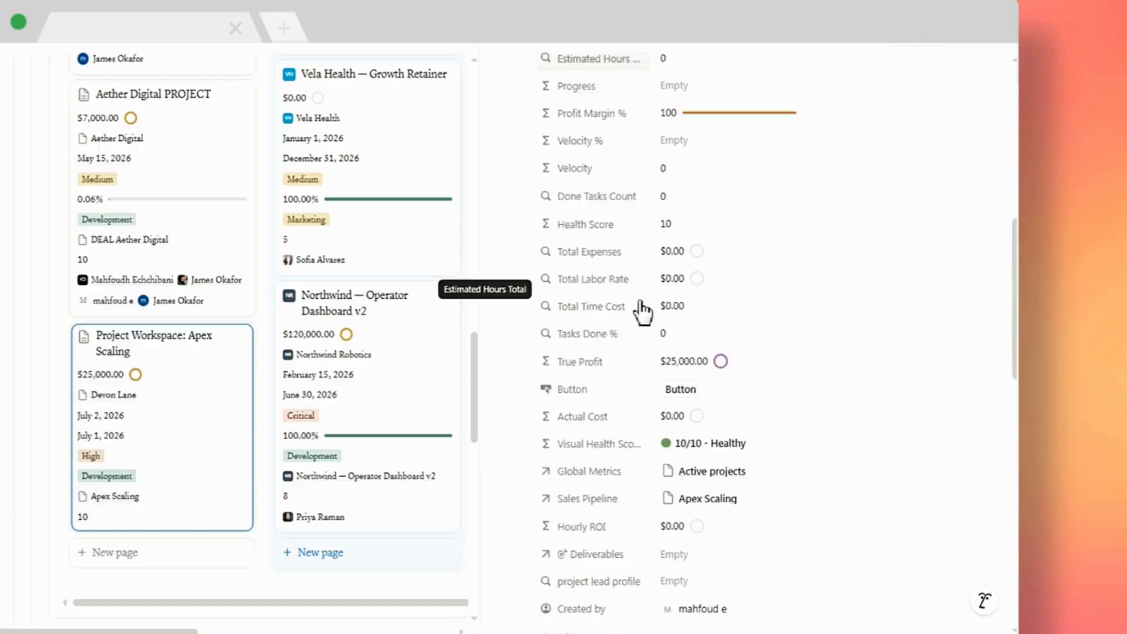
{"action": "scroll", "coordinate": [643, 312], "scroll_direction": "down", "scroll_amount": 1}
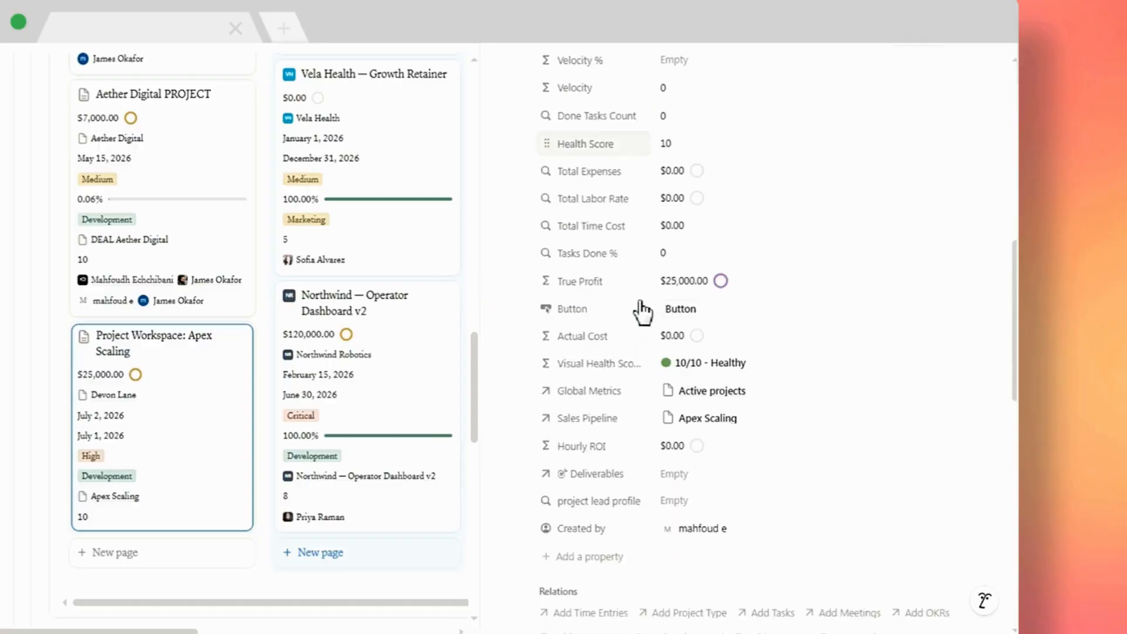
{"action": "scroll", "coordinate": [643, 311], "scroll_direction": "down", "scroll_amount": 3}
{"action": "scroll", "coordinate": [643, 311], "scroll_direction": "up", "scroll_amount": 3}
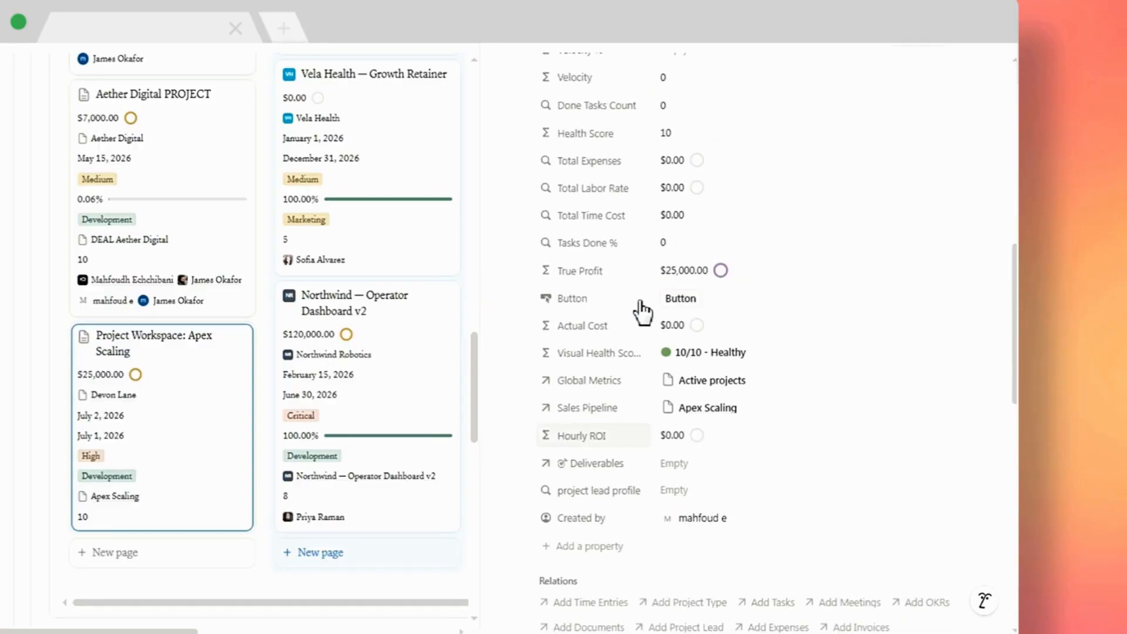
{"action": "scroll", "coordinate": [643, 311], "scroll_direction": "down", "scroll_amount": 3}
{"action": "scroll", "coordinate": [643, 311], "scroll_direction": "down", "scroll_amount": 1}
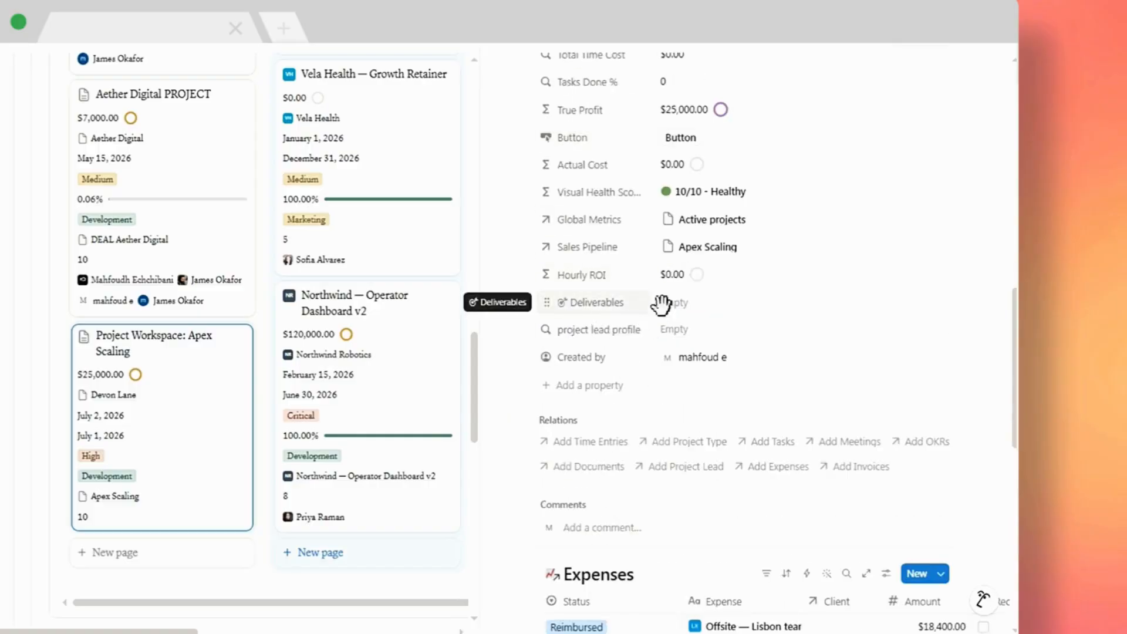
Create and link a new deliverable named Apex Scaling deliverables in the project's Deliverables property.
{"action": "left_click", "coordinate": [674, 304]}
{"action": "type", "text": "Apex Scaling"}
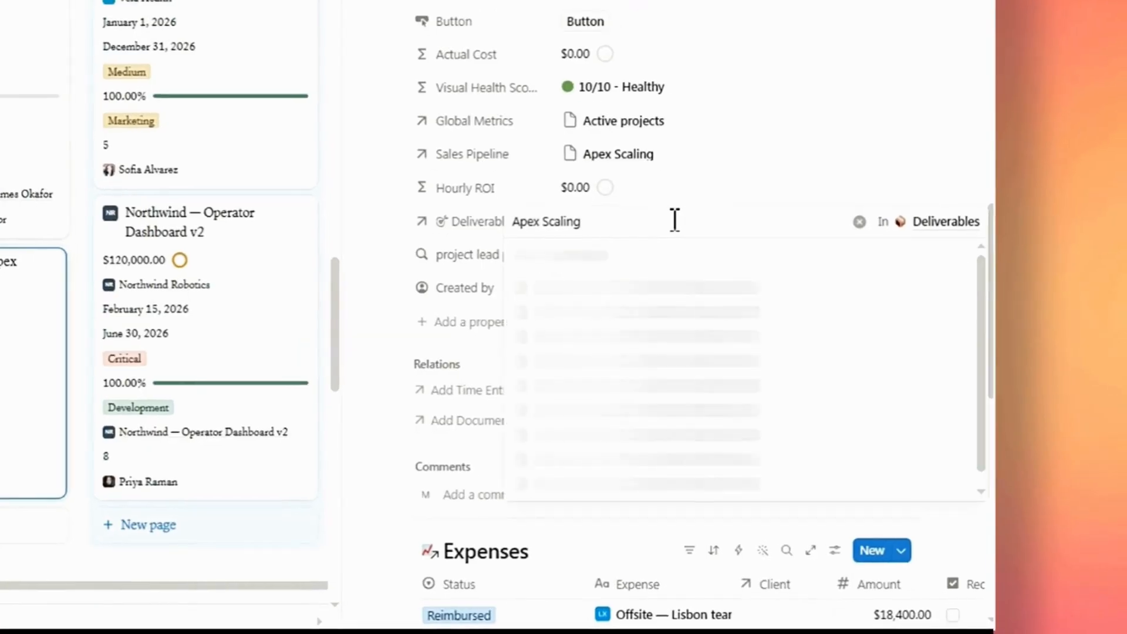
{"action": "type", "text": " deliverables"}
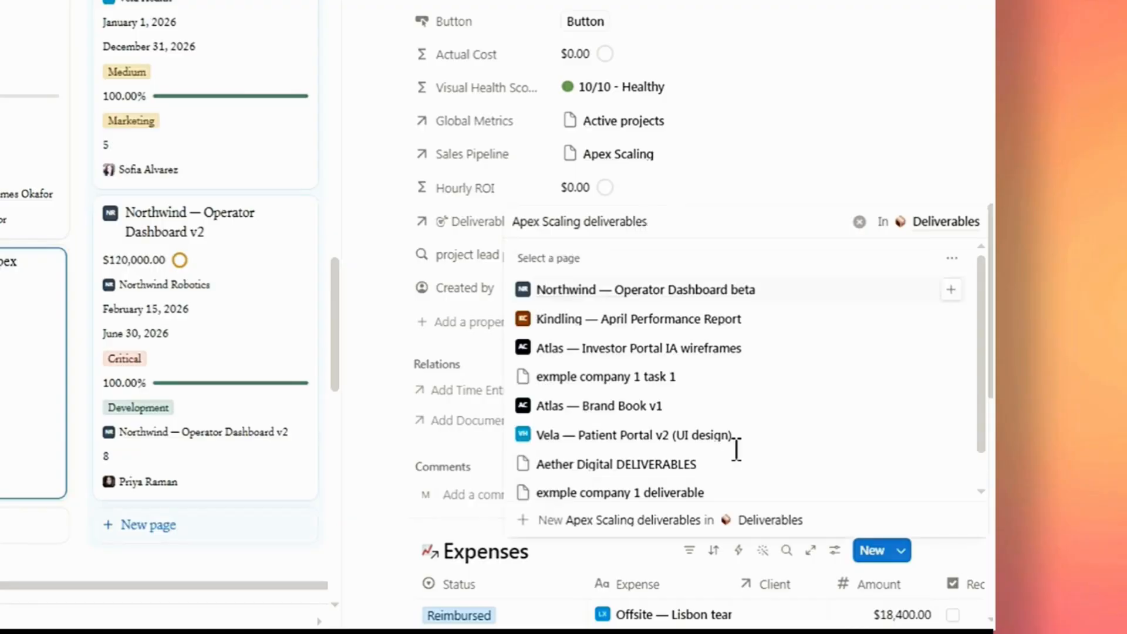
{"action": "scroll", "coordinate": [721, 477], "scroll_direction": "down", "scroll_amount": 1}
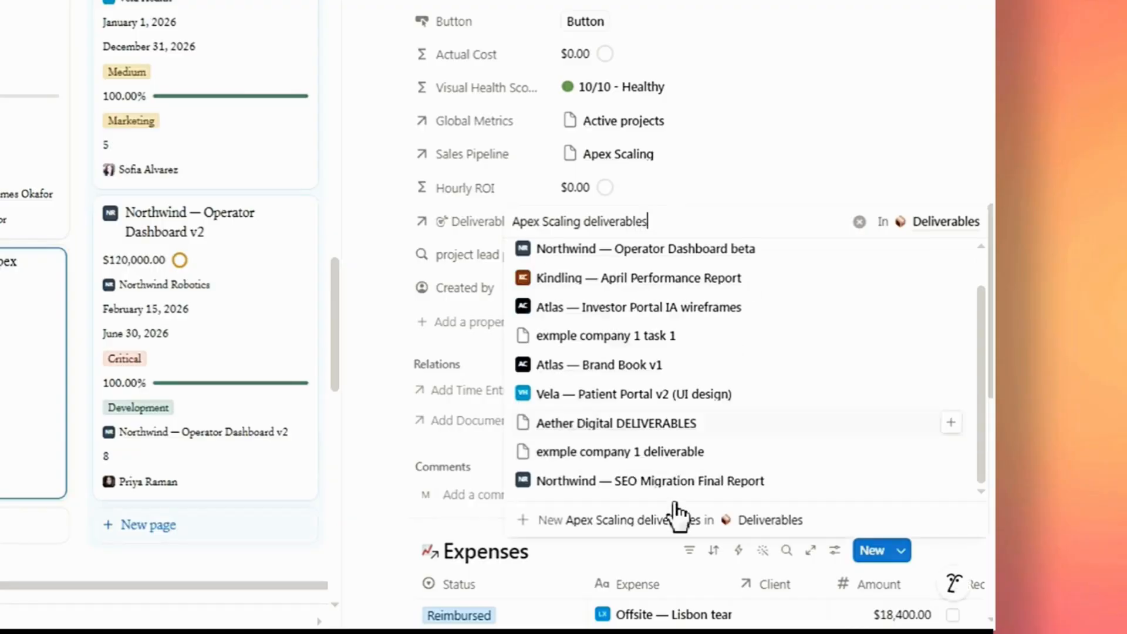
{"action": "left_click", "coordinate": [756, 523]}
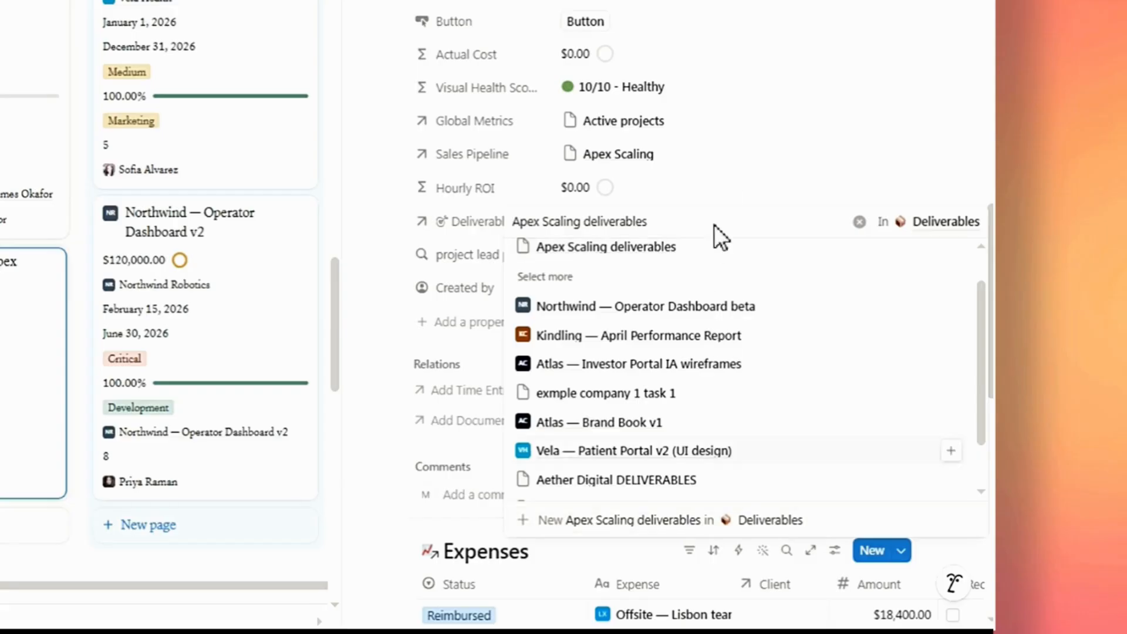
{"action": "left_click", "coordinate": [724, 169]}
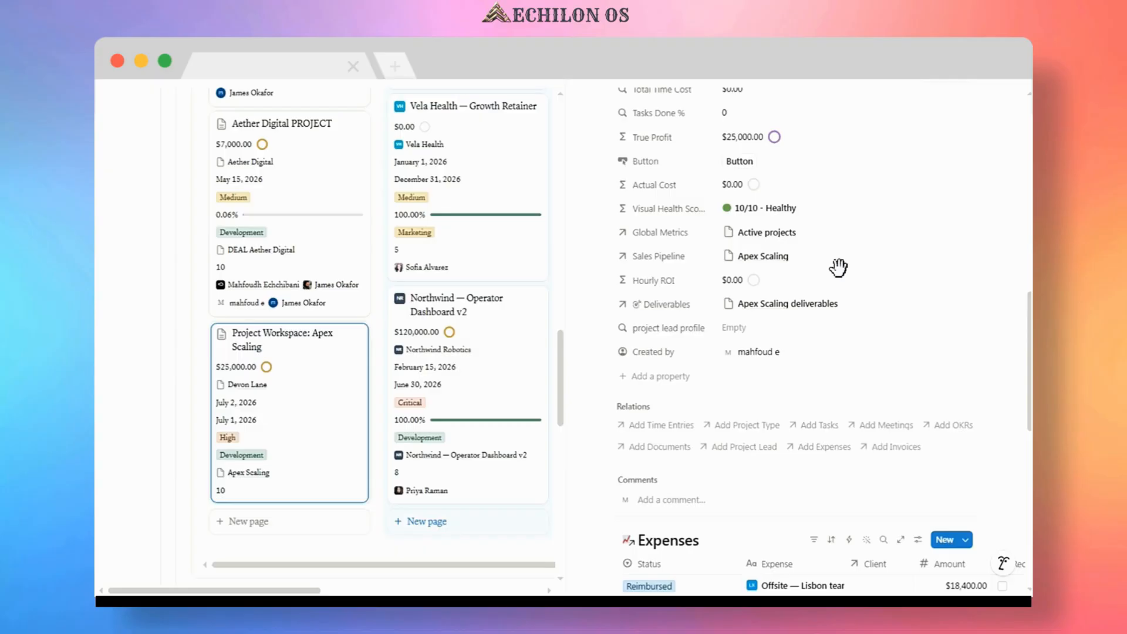
Create and link a new time entry named Apex Scaling Time Log in Time Tracking for the project.
{"action": "scroll", "coordinate": [782, 329], "scroll_direction": "down", "scroll_amount": 2}
{"action": "left_click", "coordinate": [660, 369]}
{"action": "type", "text": "Apex Scaling"}
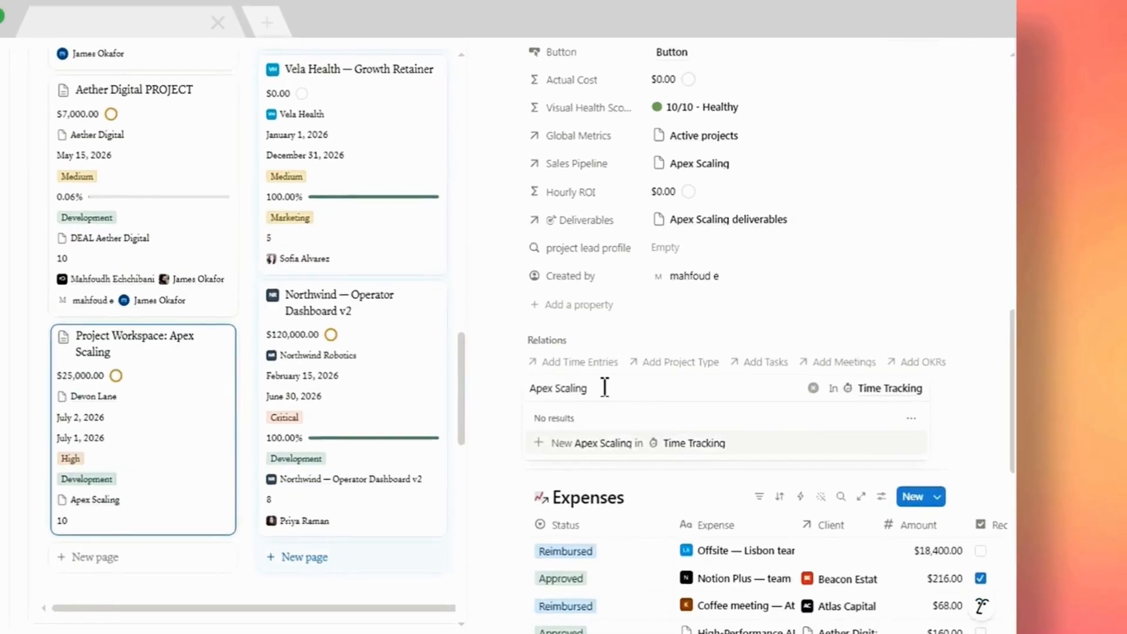
{"action": "type", "text": " Time Log"}
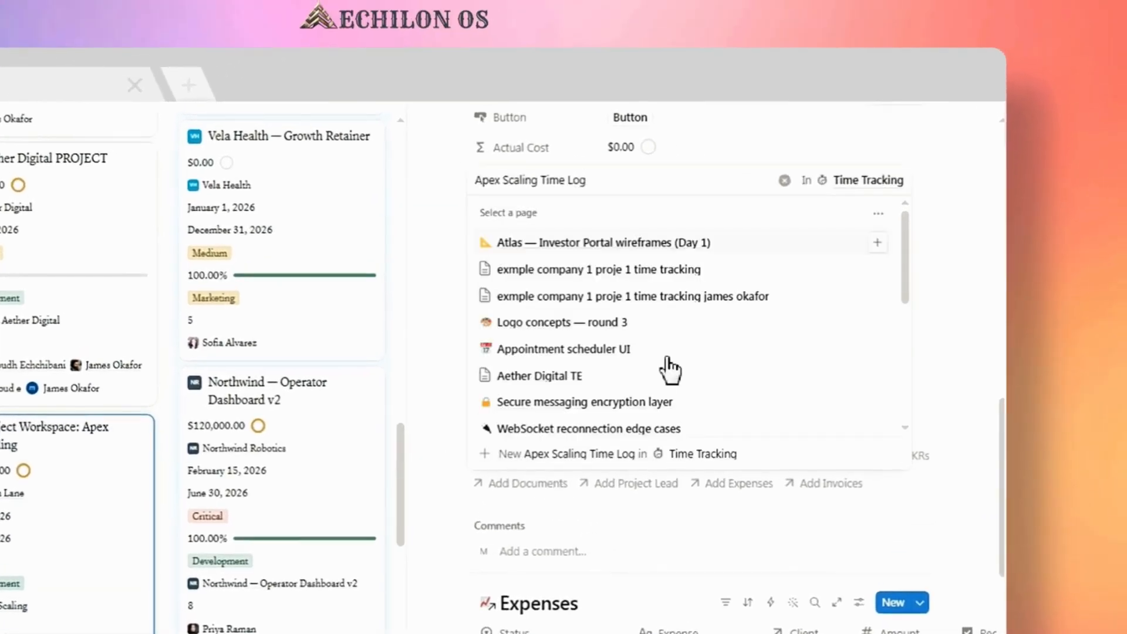
{"action": "scroll", "coordinate": [672, 411], "scroll_direction": "down", "scroll_amount": 3}
{"action": "left_click", "coordinate": [959, 461]}
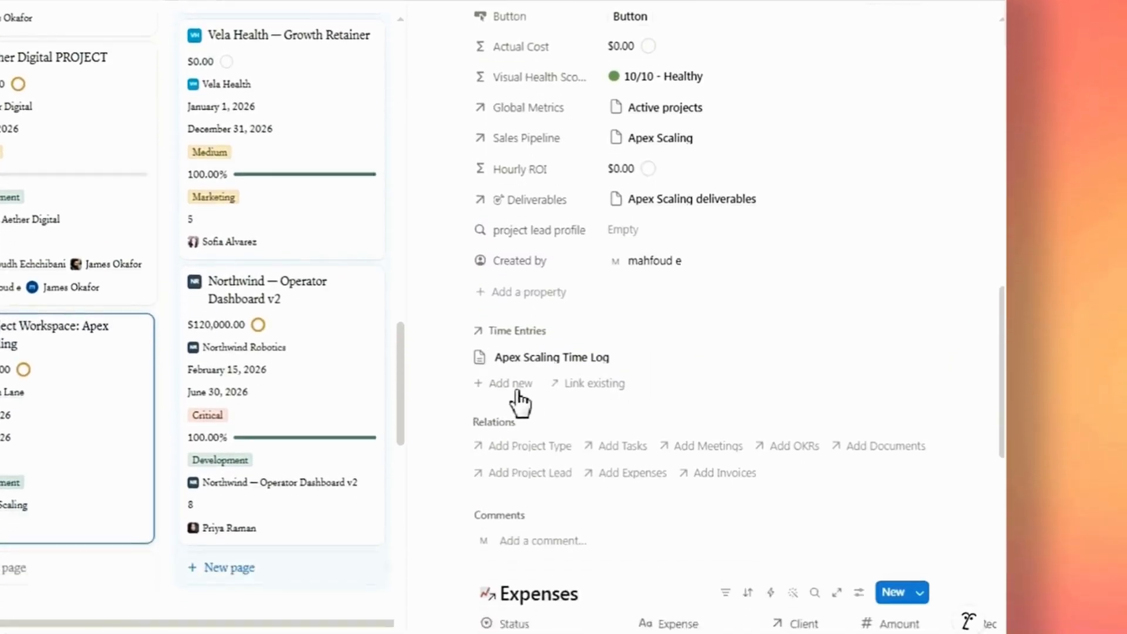
Create and link a new task named Apex Scaling Task to the project workspace.
{"action": "left_click", "coordinate": [525, 546]}
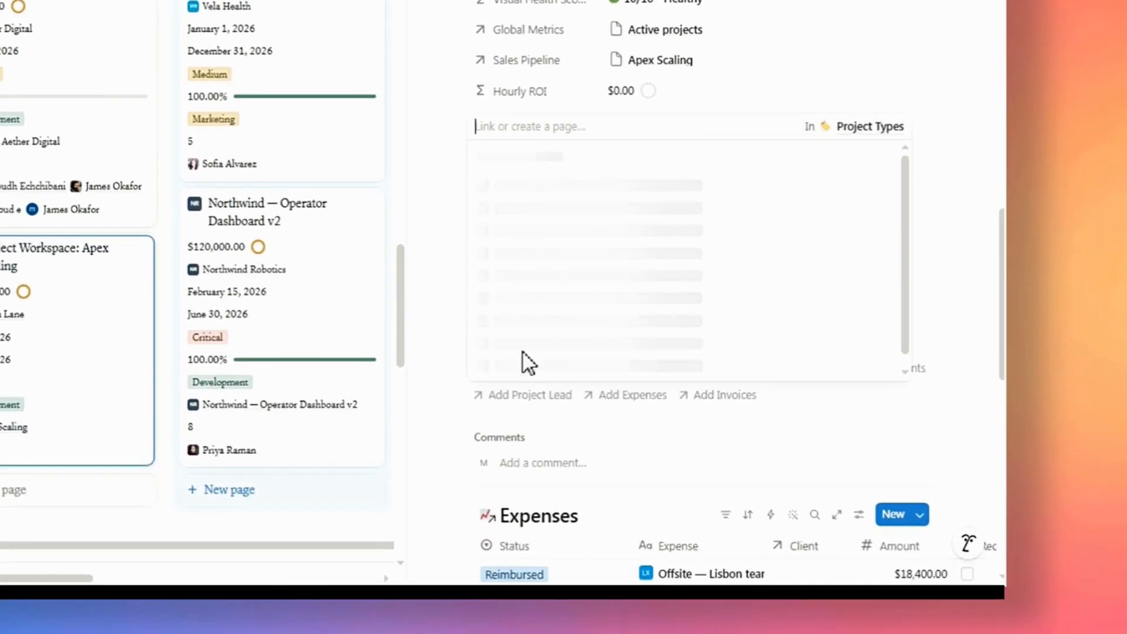
{"action": "left_click", "coordinate": [442, 364]}
{"action": "left_click", "coordinate": [614, 370]}
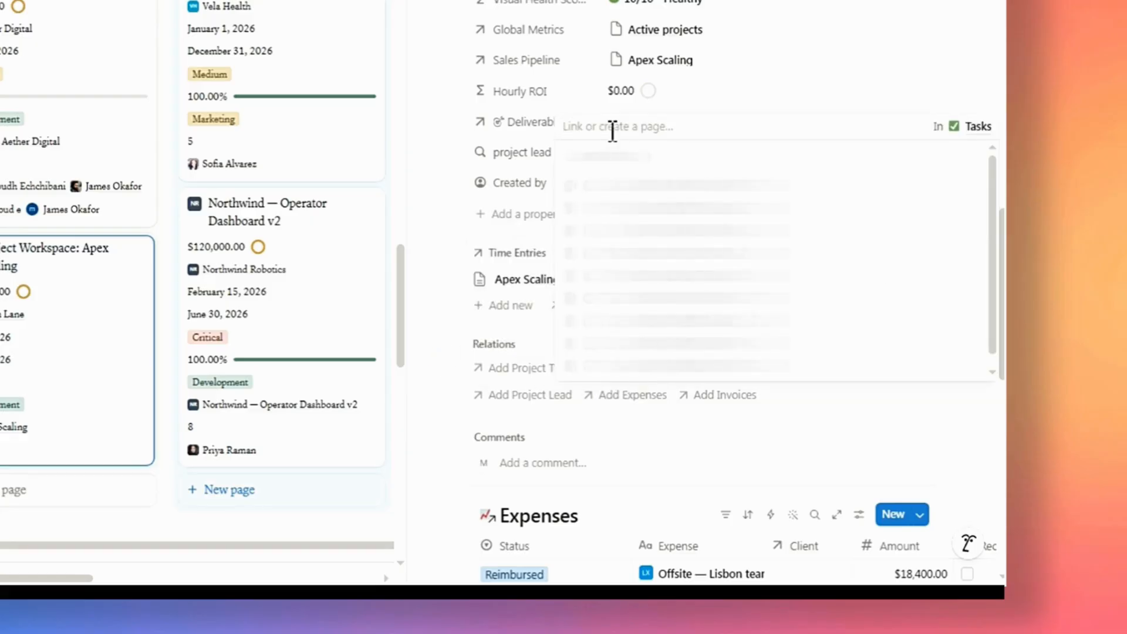
{"action": "type", "text": "Apex Scaling"}
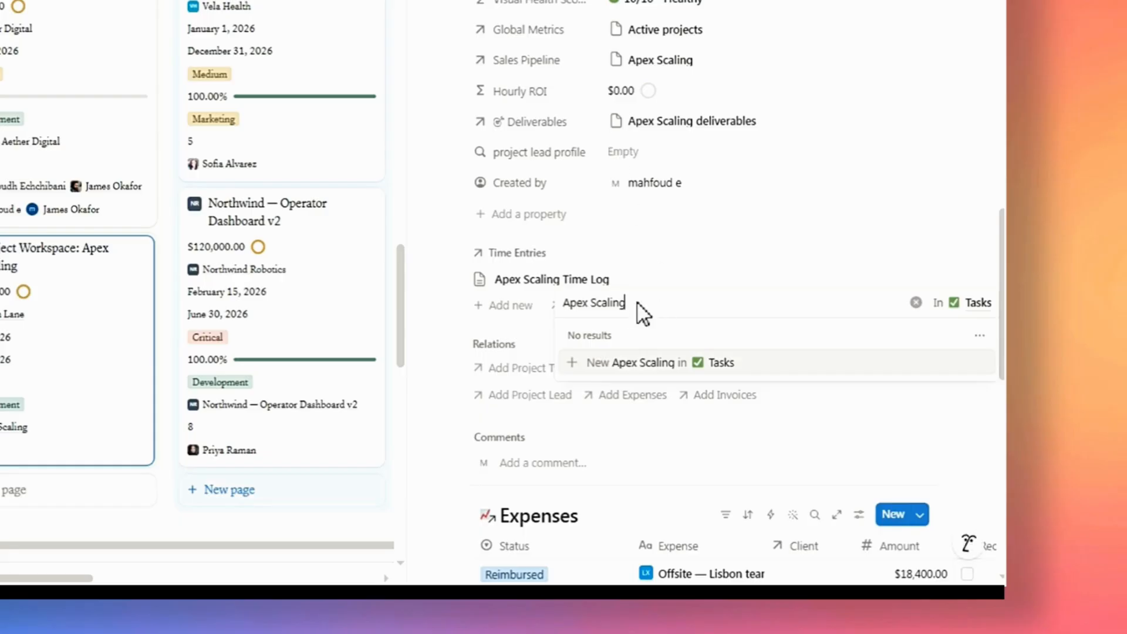
{"action": "type", "text": "Task"}
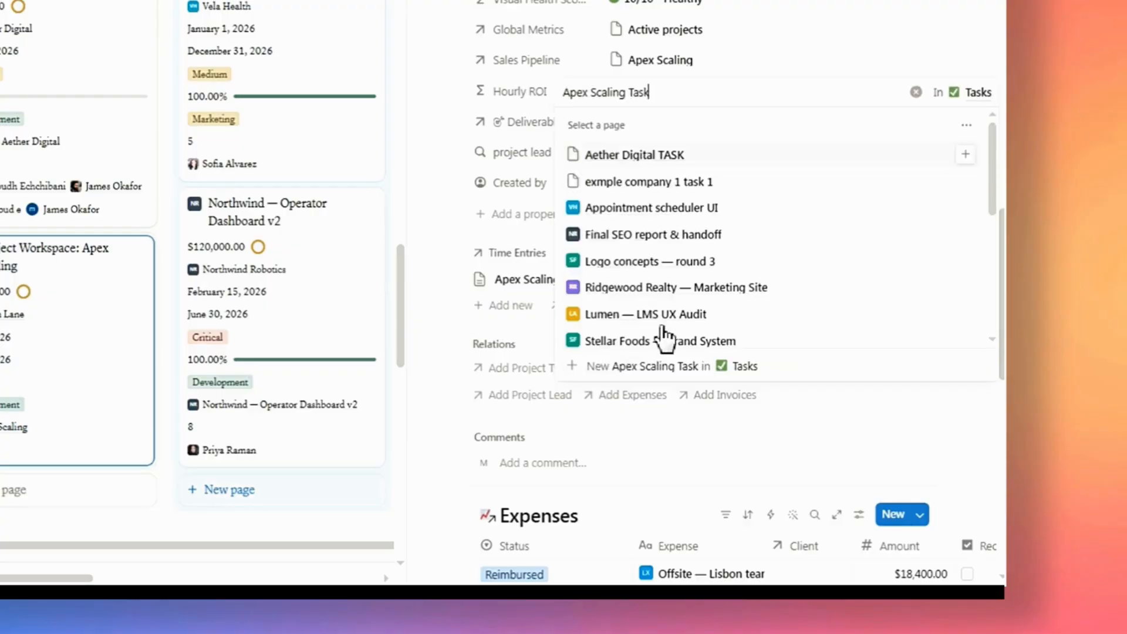
{"action": "left_click", "coordinate": [747, 370]}
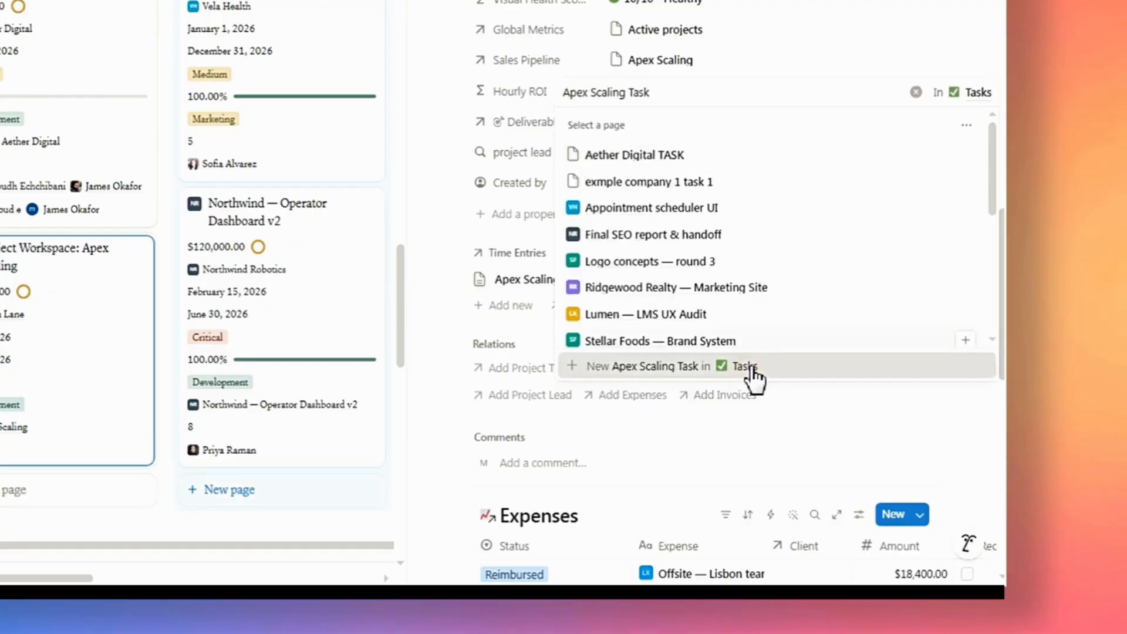
{"action": "left_click", "coordinate": [784, 68]}
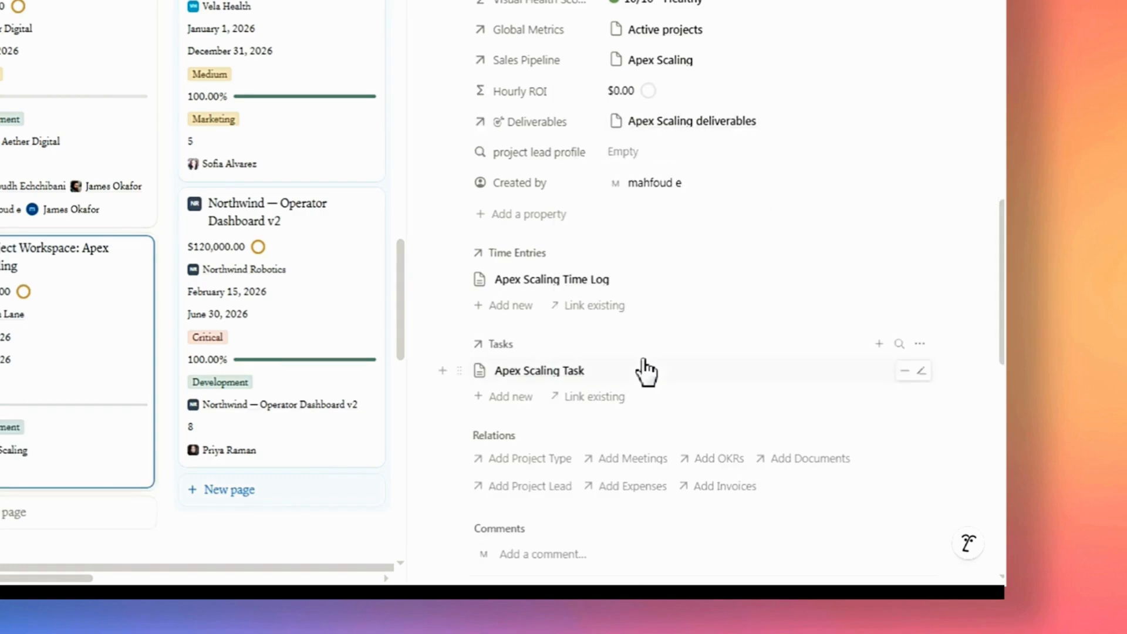
Link the first two listed team members as the project's Project Lead.
{"action": "scroll", "coordinate": [645, 371], "scroll_direction": "down", "scroll_amount": 3}
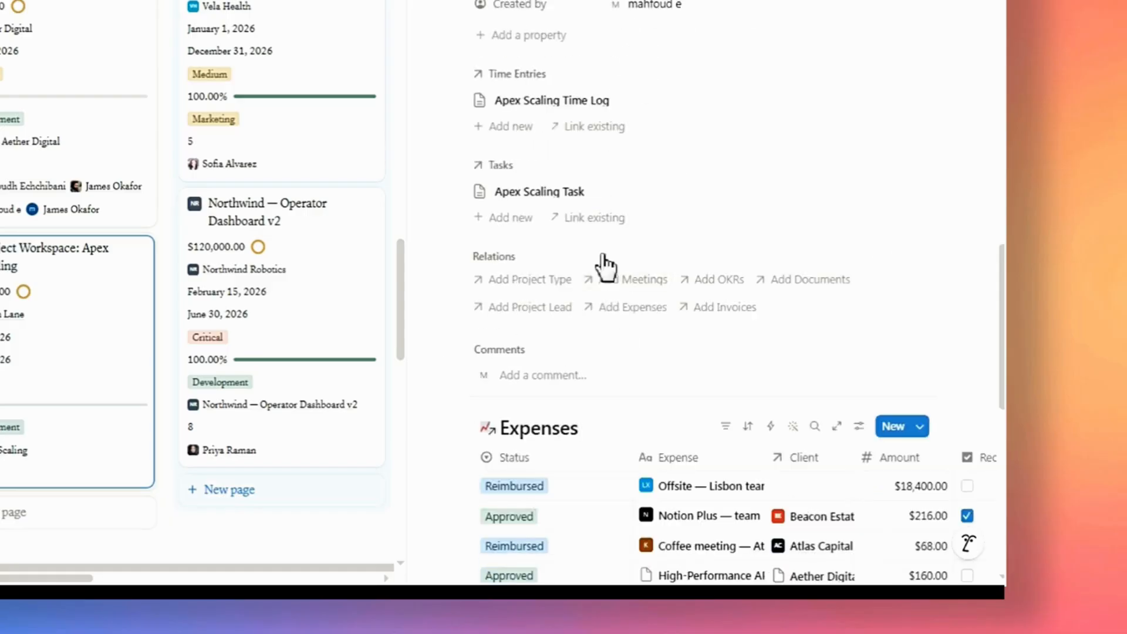
{"action": "left_click", "coordinate": [523, 311]}
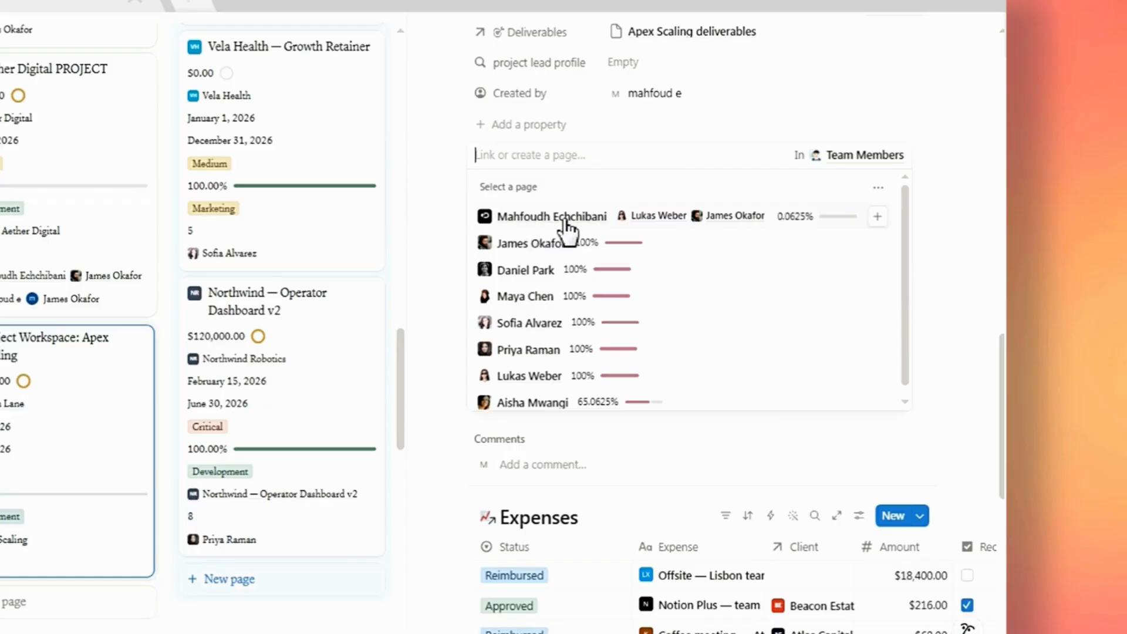
{"action": "left_click", "coordinate": [879, 218]}
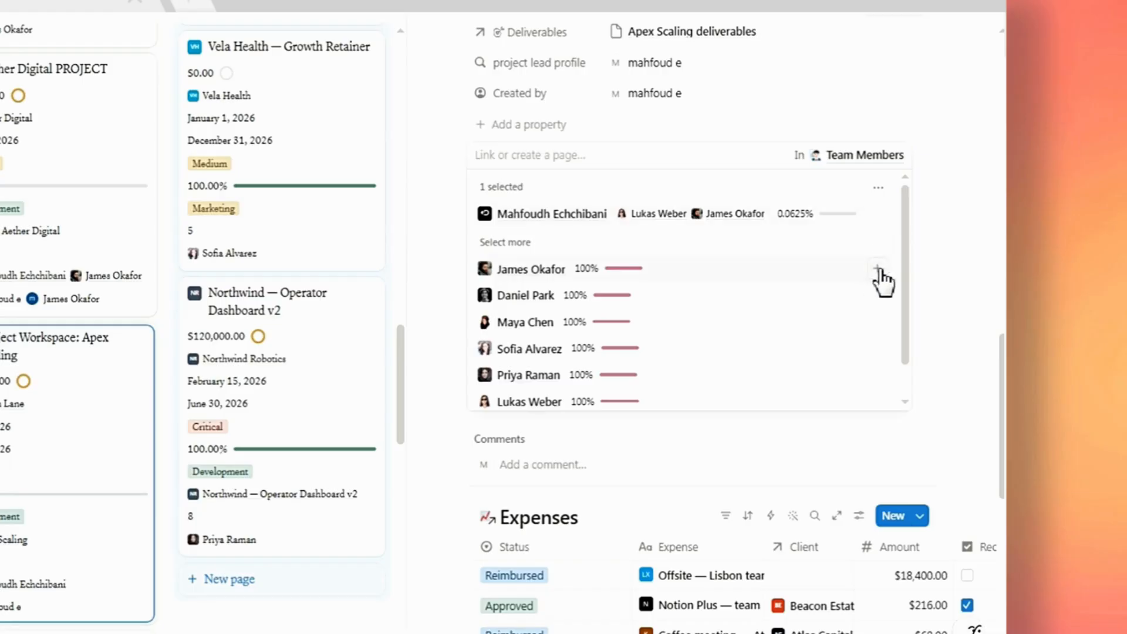
{"action": "left_click", "coordinate": [877, 269]}
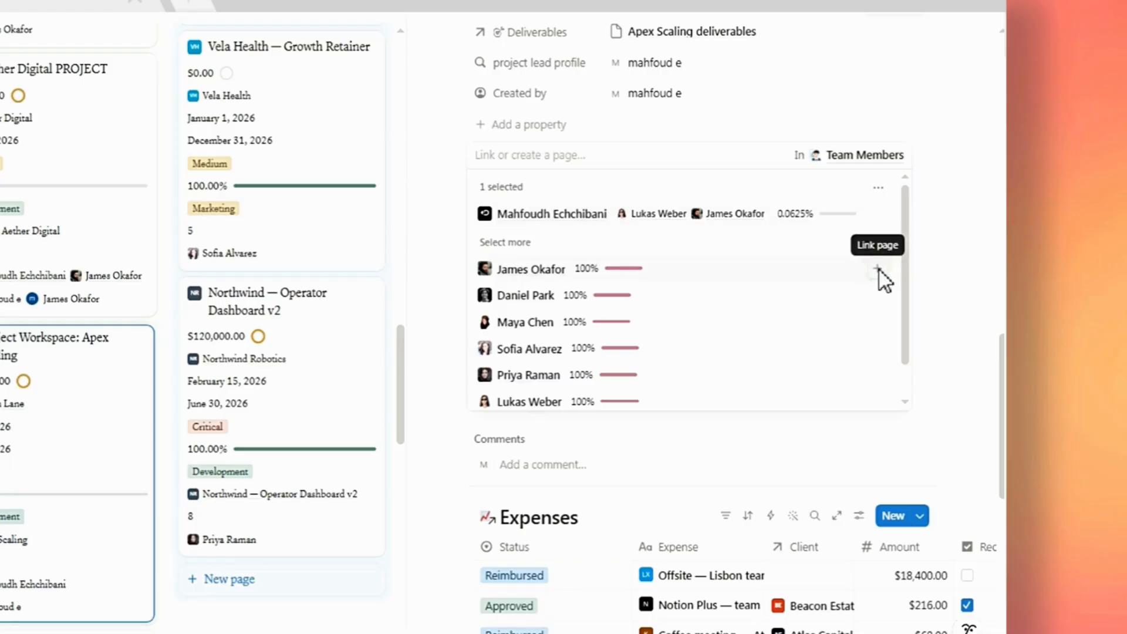
{"action": "left_click", "coordinate": [945, 282]}
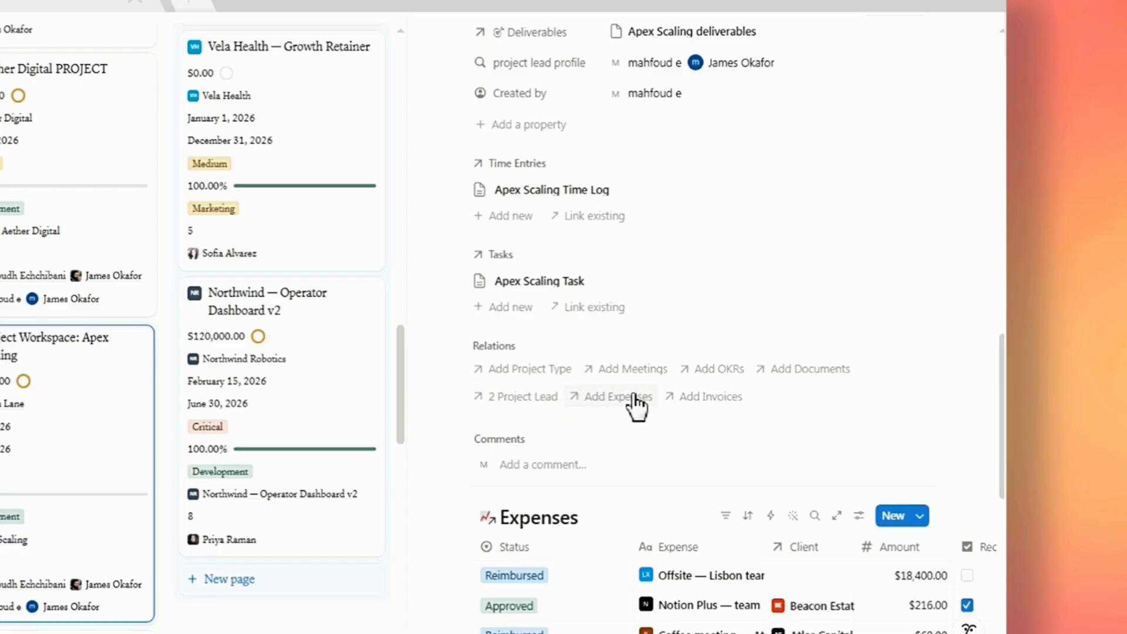
Create and link a new invoice named Apex Scaling INV 1 to the project workspace.
{"action": "left_click", "coordinate": [704, 404]}
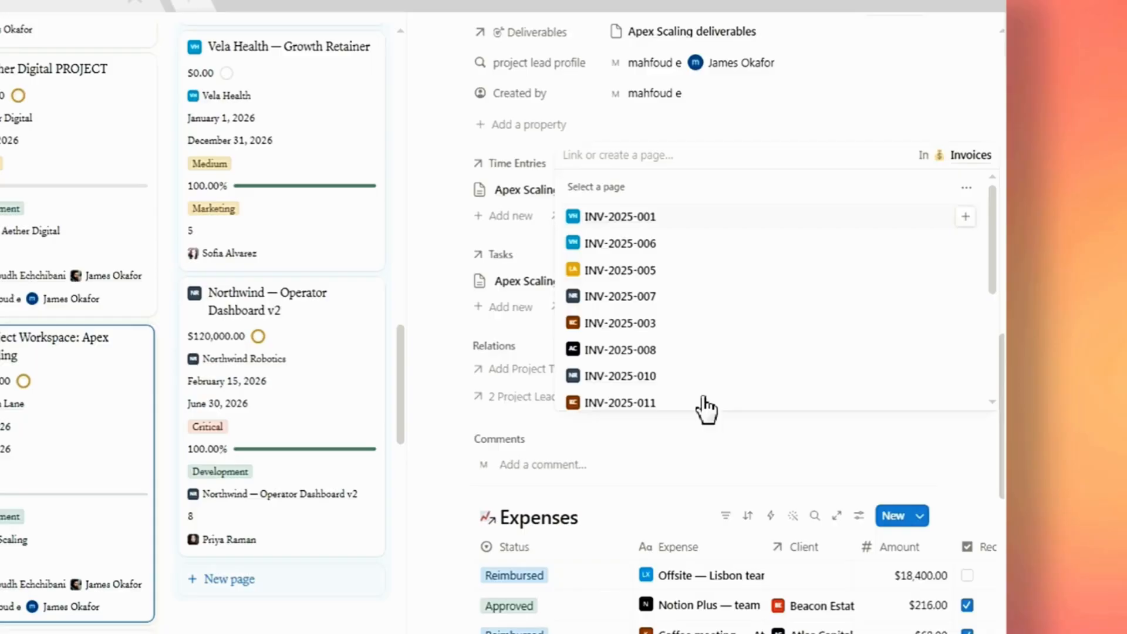
{"action": "type", "text": "Apex Scaling"}
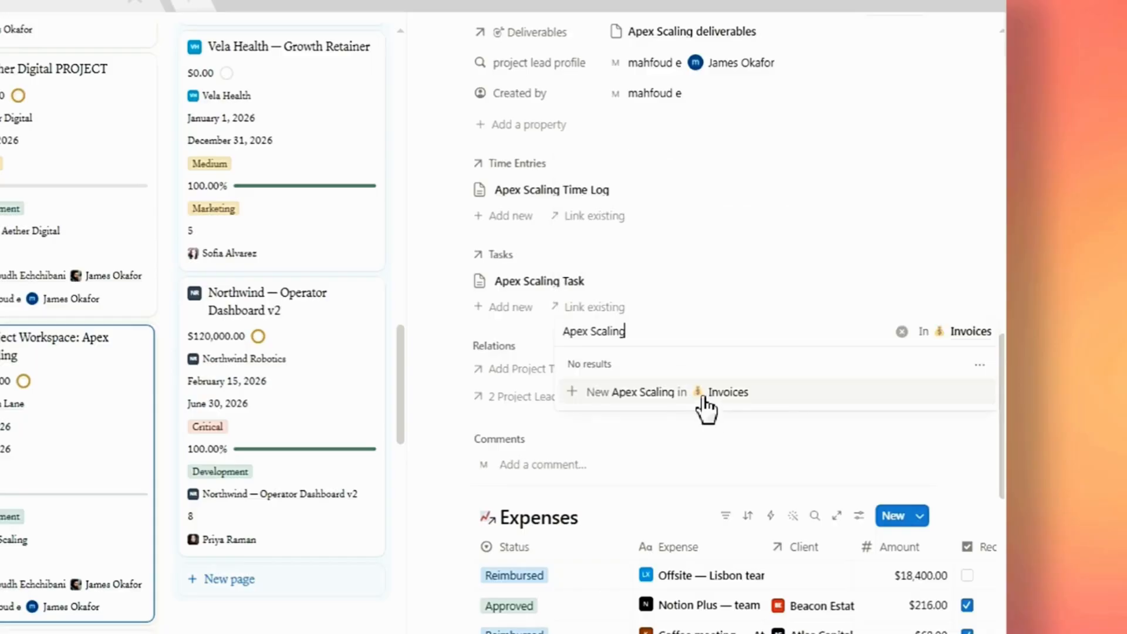
{"action": "type", "text": "I"}
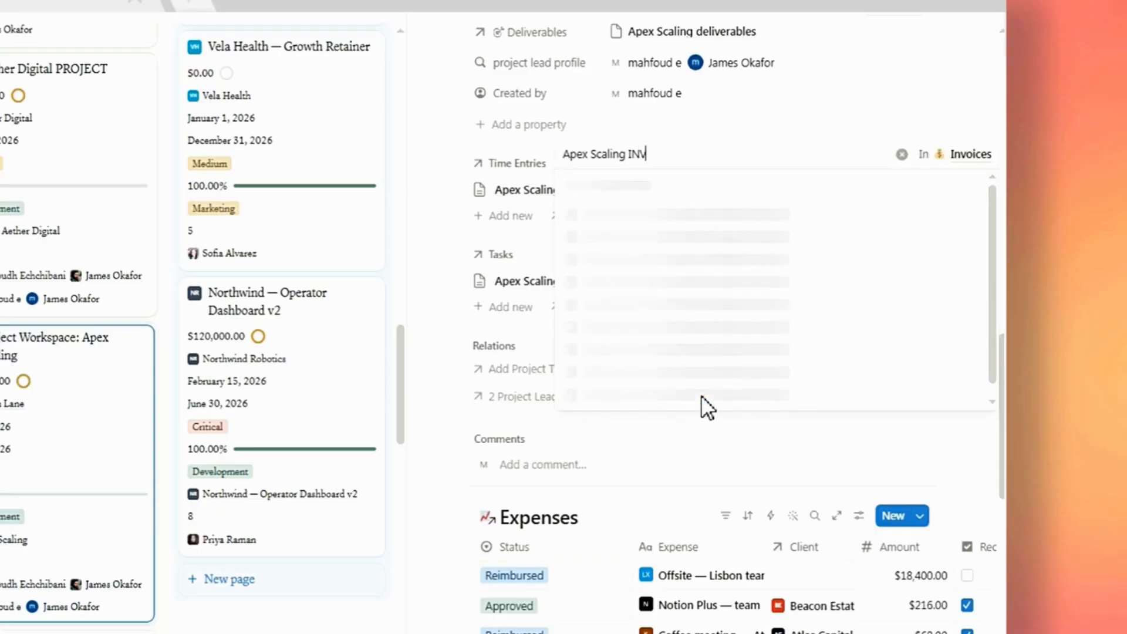
{"action": "type", "text": "NV"}
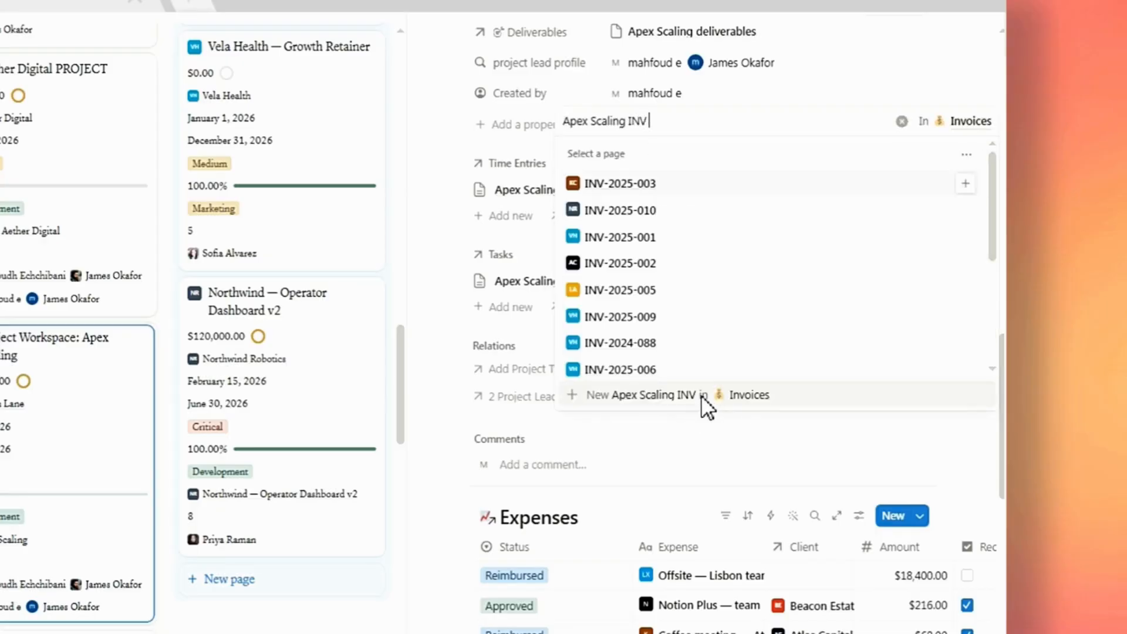
{"action": "type", "text": " 1"}
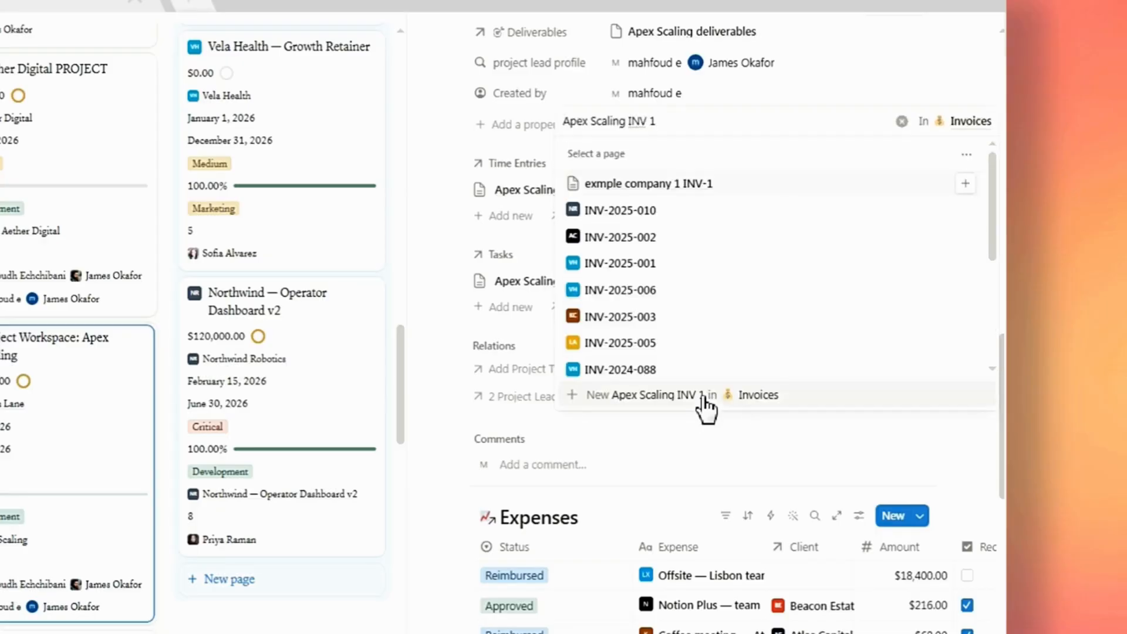
{"action": "left_click", "coordinate": [709, 395]}
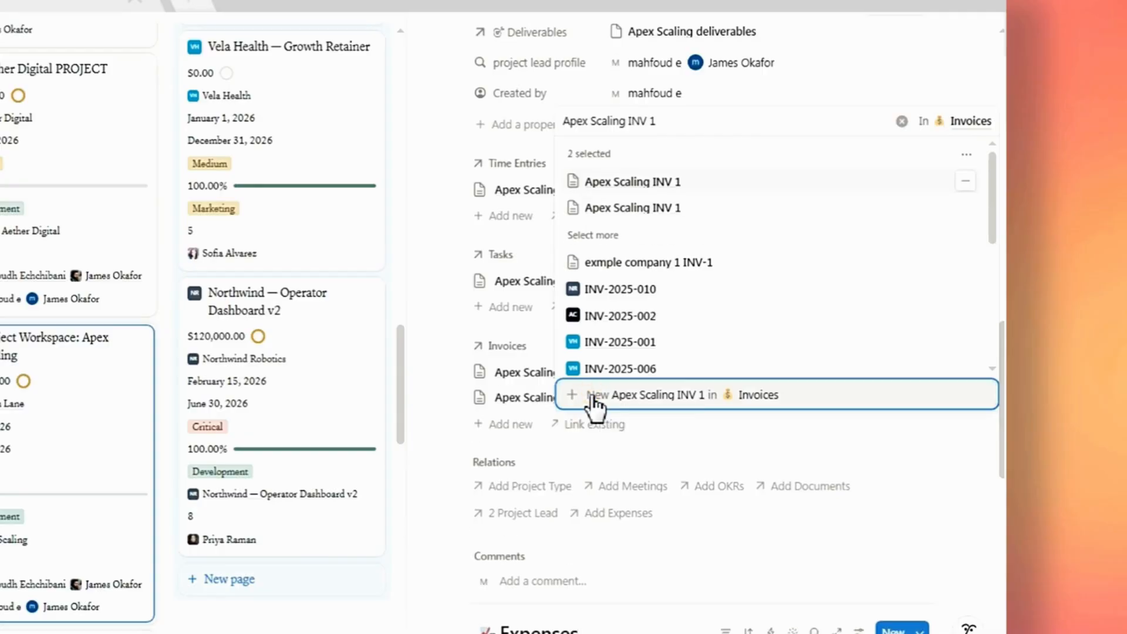
{"action": "left_click", "coordinate": [965, 460]}
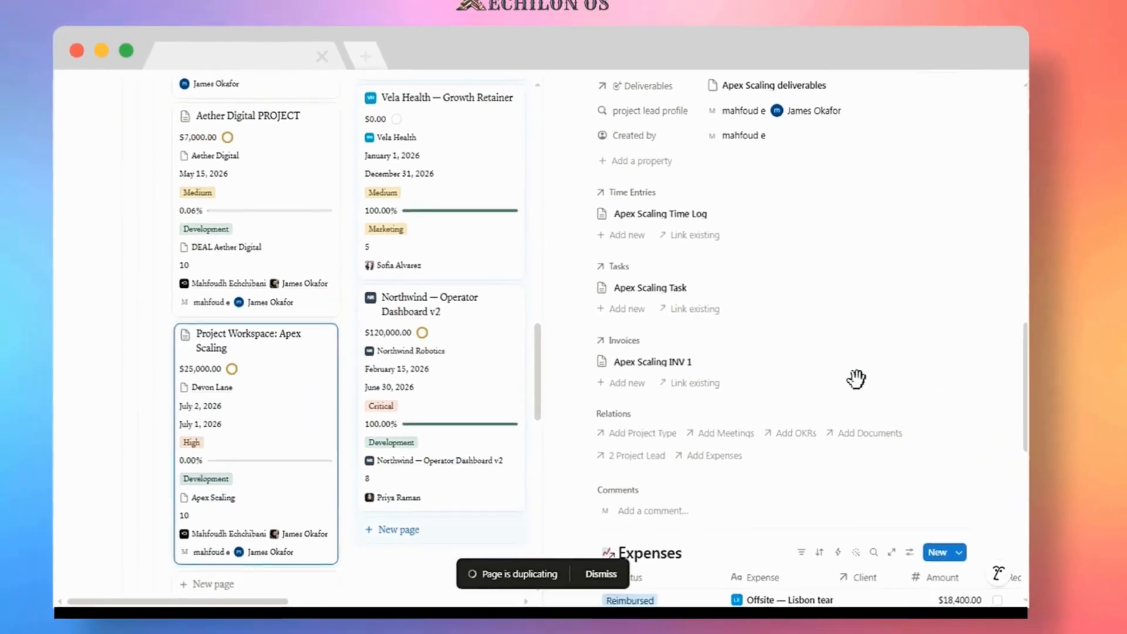
{"action": "scroll", "coordinate": [797, 390], "scroll_direction": "down", "scroll_amount": 2}
{"action": "scroll", "coordinate": [863, 371], "scroll_direction": "down", "scroll_amount": 2}
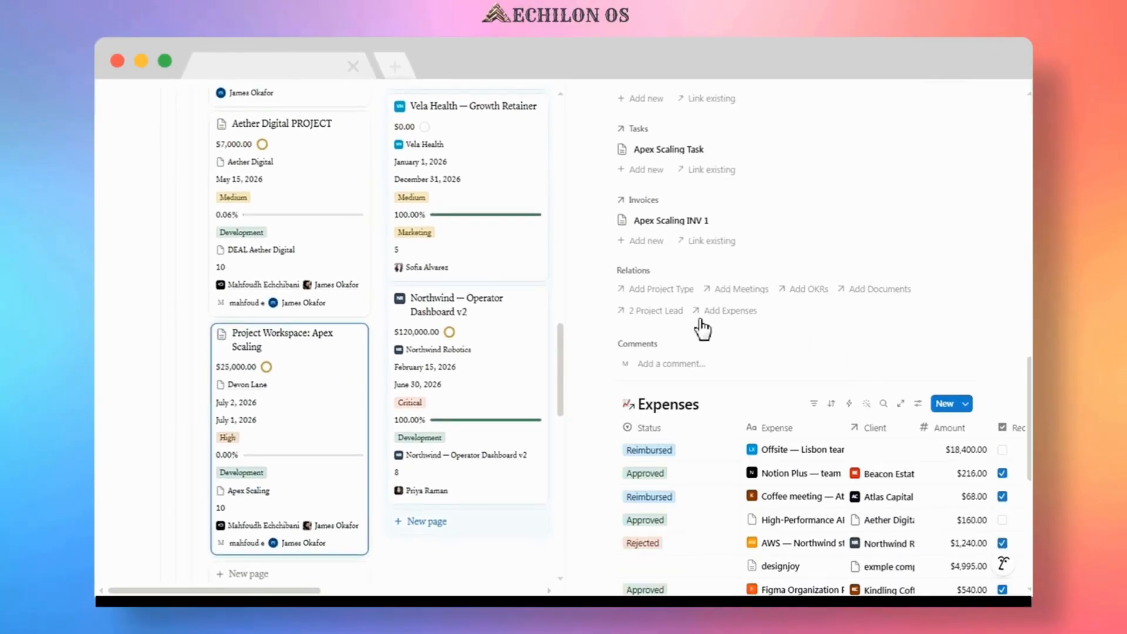
{"action": "left_click", "coordinate": [561, 271]}
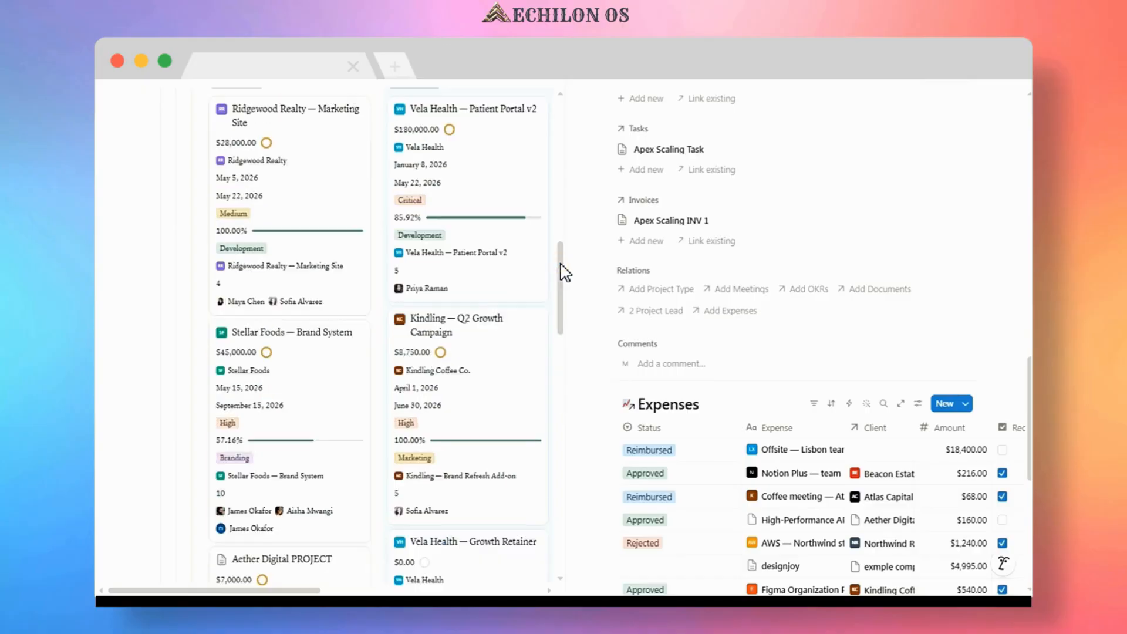
Scroll through the projects board to review the Apex Scaling project workspace card.
{"action": "left_click_drag", "start_coordinate": [560, 267], "coordinate": [556, 308]}
{"action": "scroll", "coordinate": [557, 309], "scroll_direction": "down", "scroll_amount": 10}
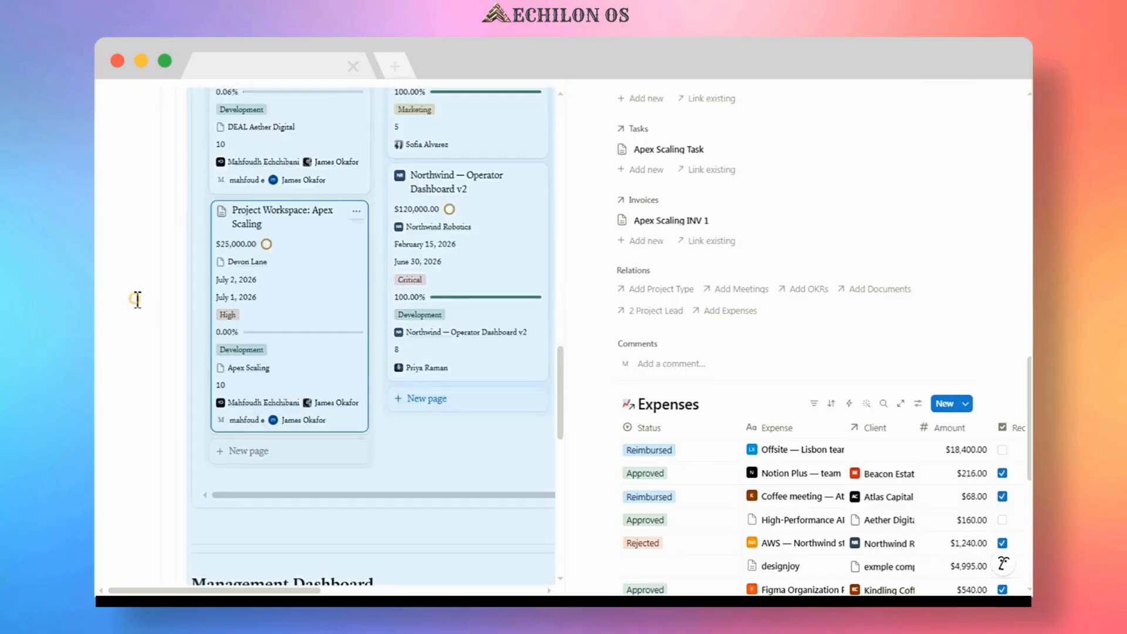
{"action": "left_click", "coordinate": [139, 305]}
{"action": "scroll", "coordinate": [123, 291], "scroll_direction": "up", "scroll_amount": 5}
{"action": "scroll", "coordinate": [141, 273], "scroll_direction": "down", "scroll_amount": 3}
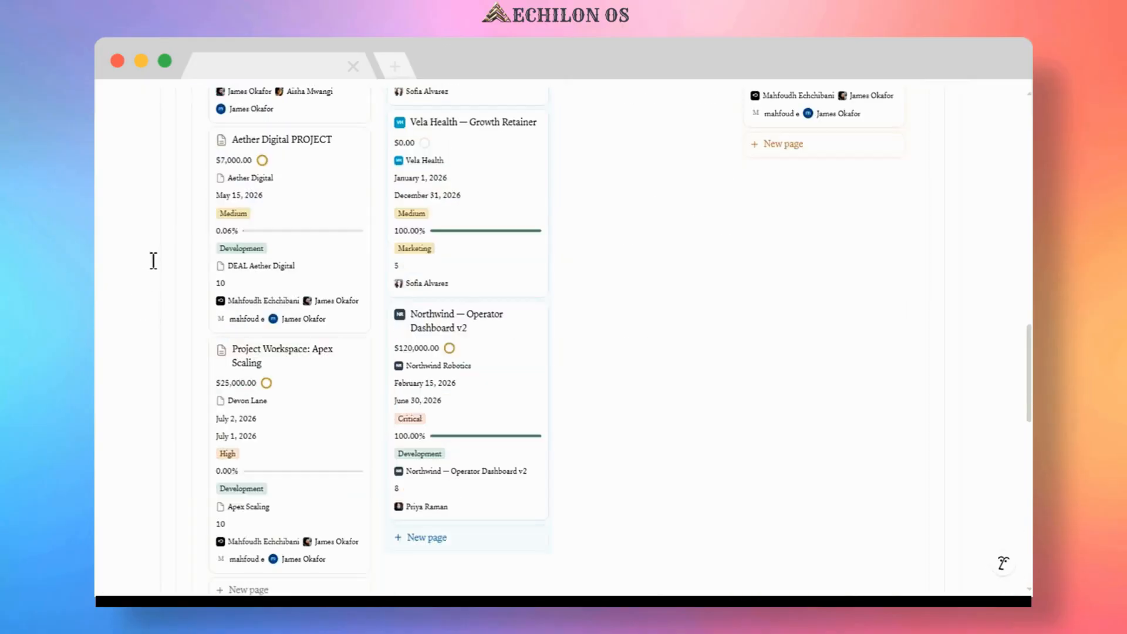
{"action": "scroll", "coordinate": [164, 236], "scroll_direction": "down", "scroll_amount": 10}
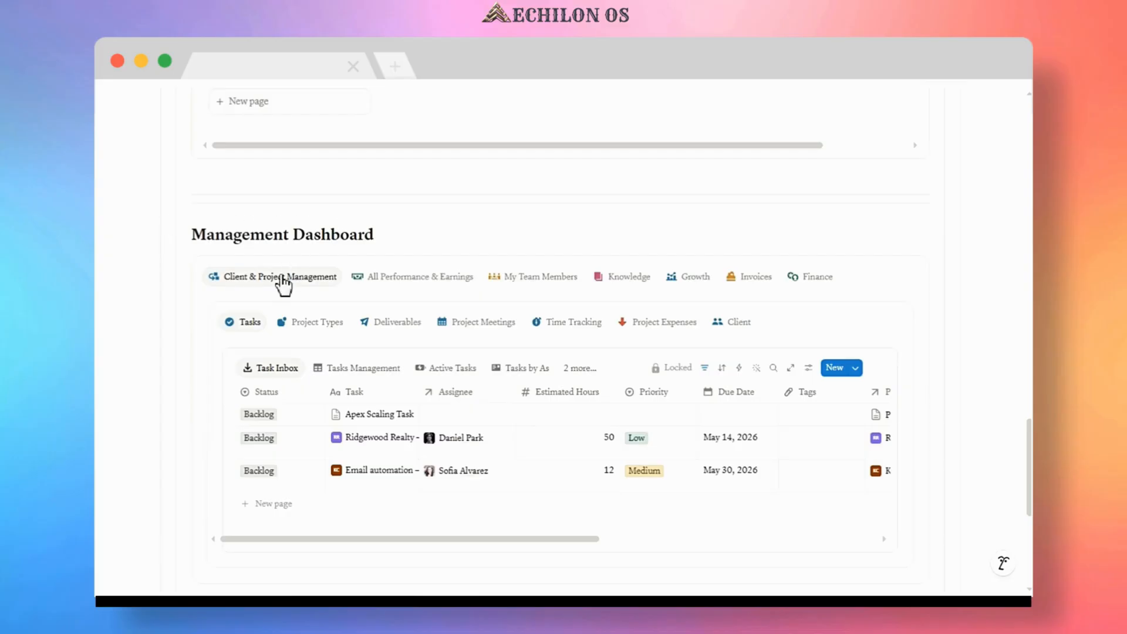
In My Team Members, link the project manager and designer to the CEO's My Teams relation and expand that row.
{"action": "left_click", "coordinate": [533, 280]}
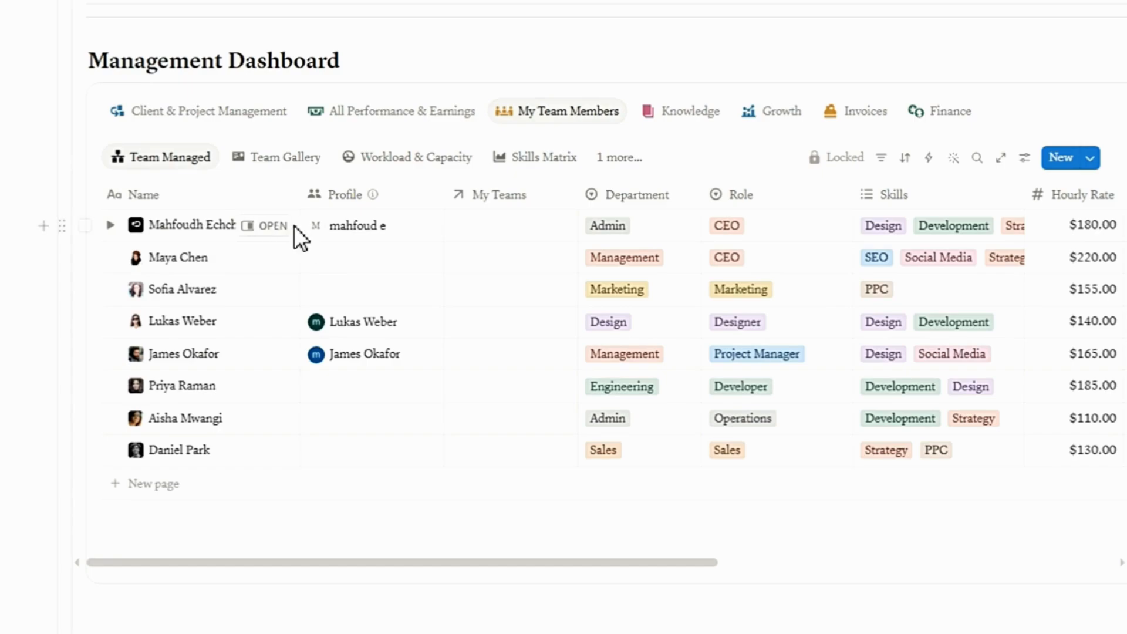
{"action": "mouse_move", "coordinate": [364, 195]}
{"action": "left_click", "coordinate": [359, 259]}
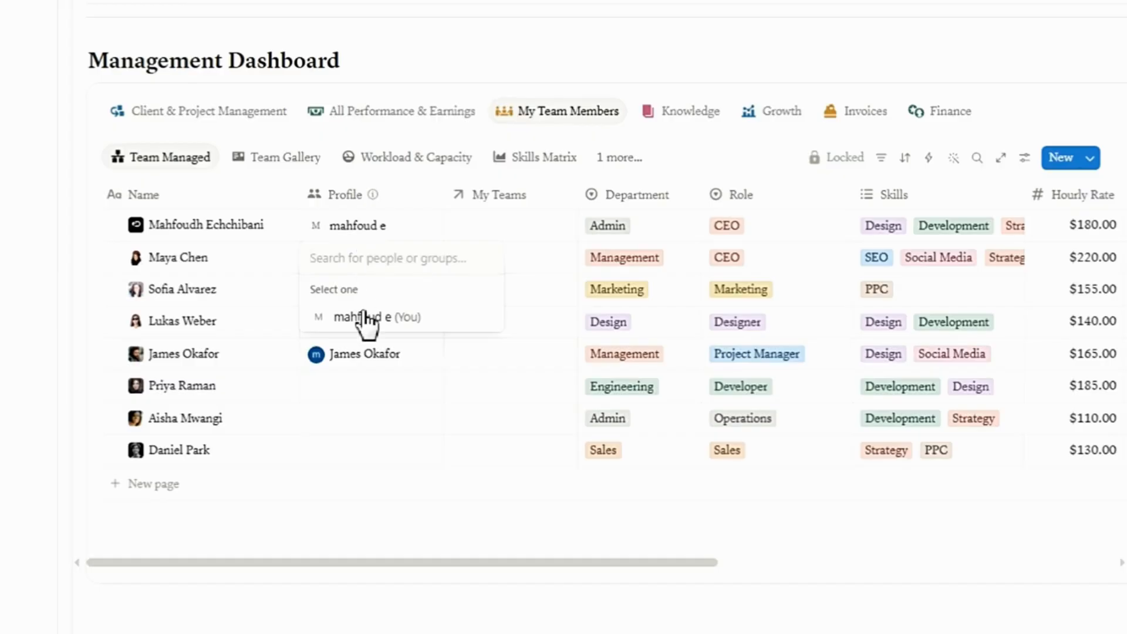
{"action": "key", "text": "Escape"}
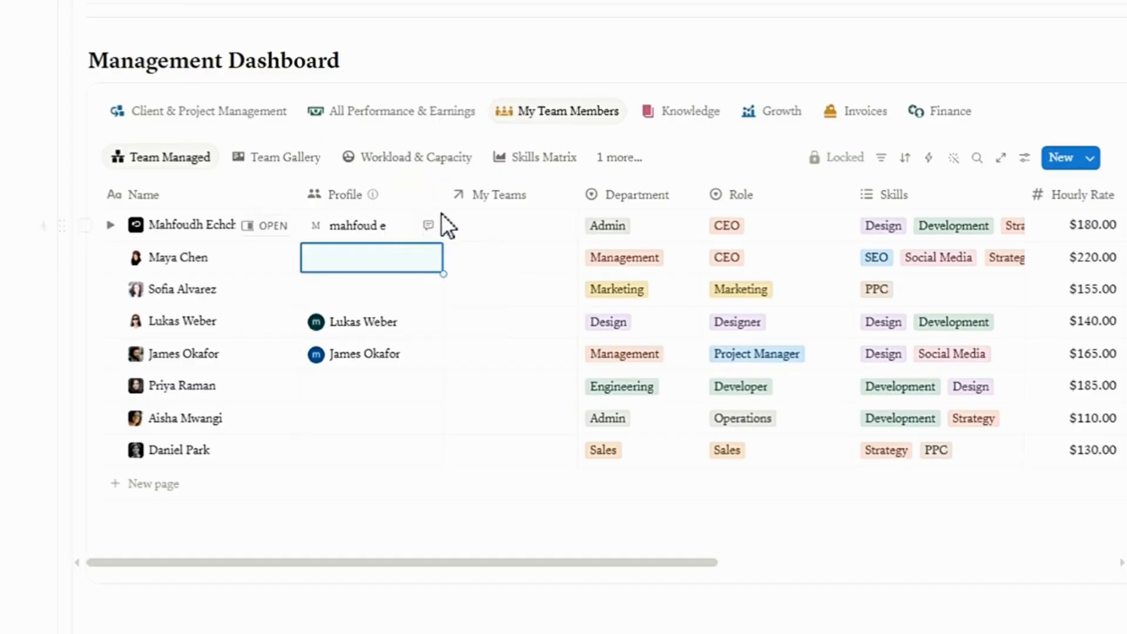
{"action": "left_click", "coordinate": [498, 225]}
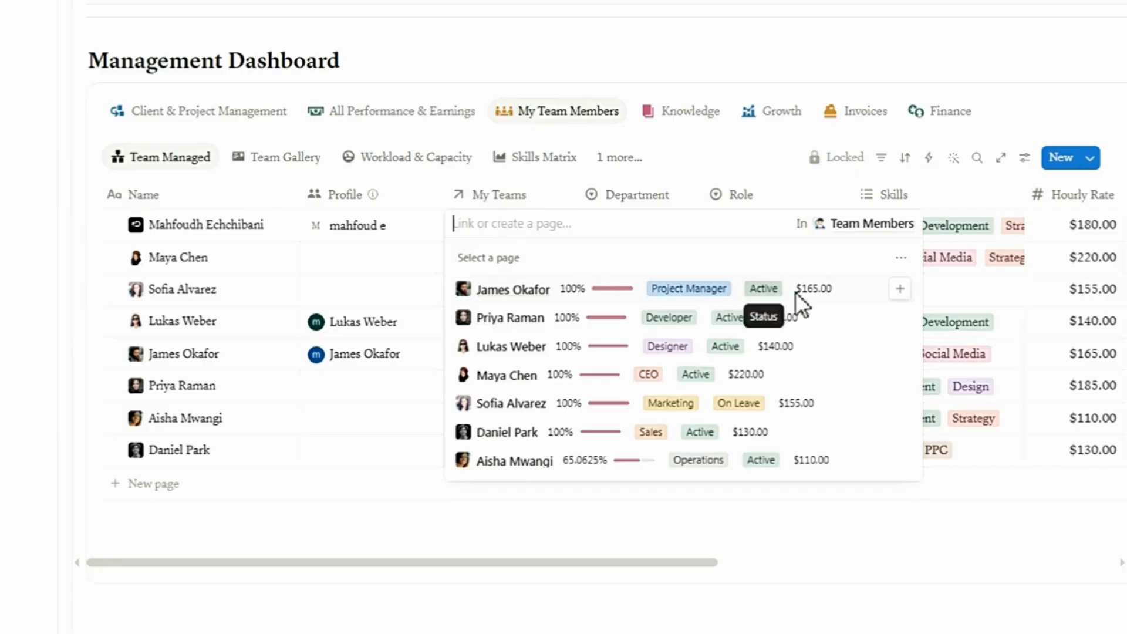
{"action": "left_click", "coordinate": [900, 290]}
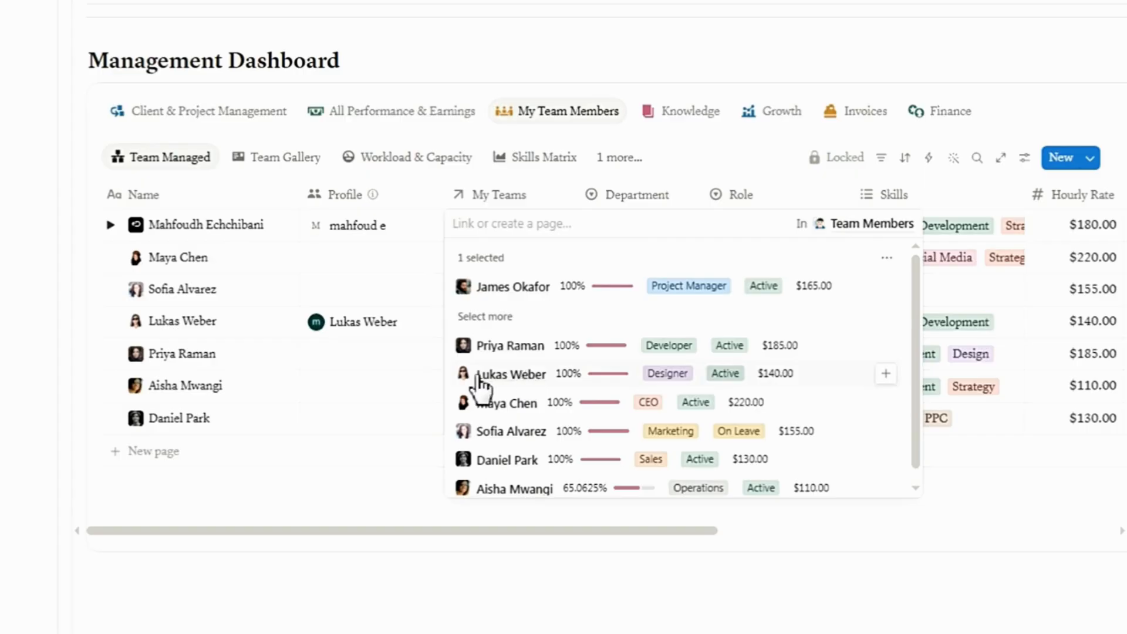
{"action": "left_click", "coordinate": [886, 376]}
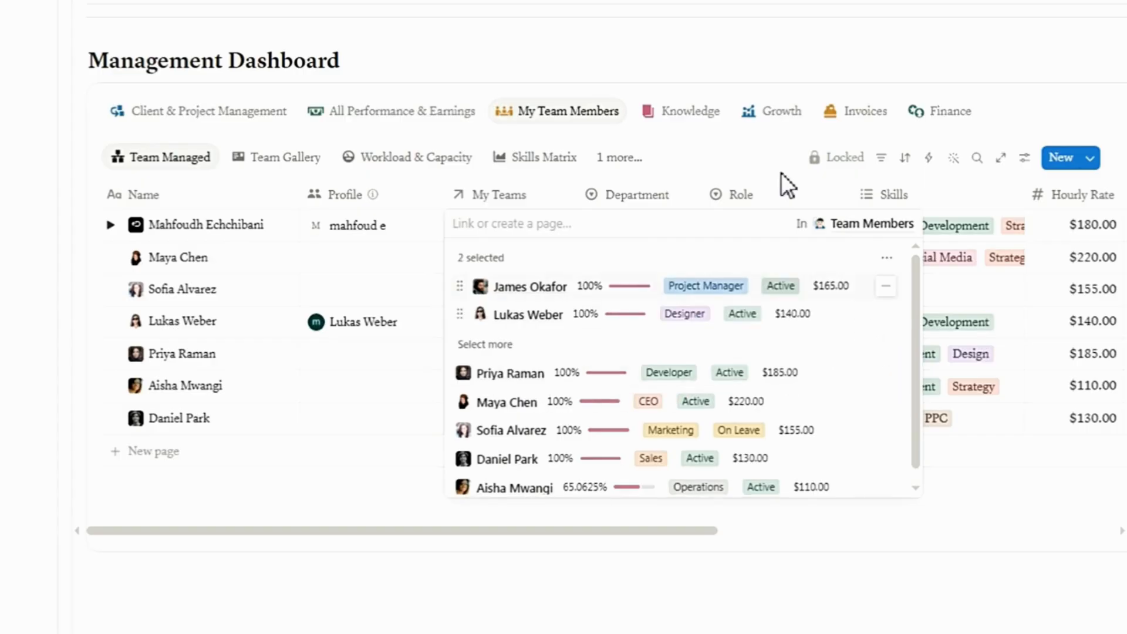
{"action": "left_click", "coordinate": [681, 164]}
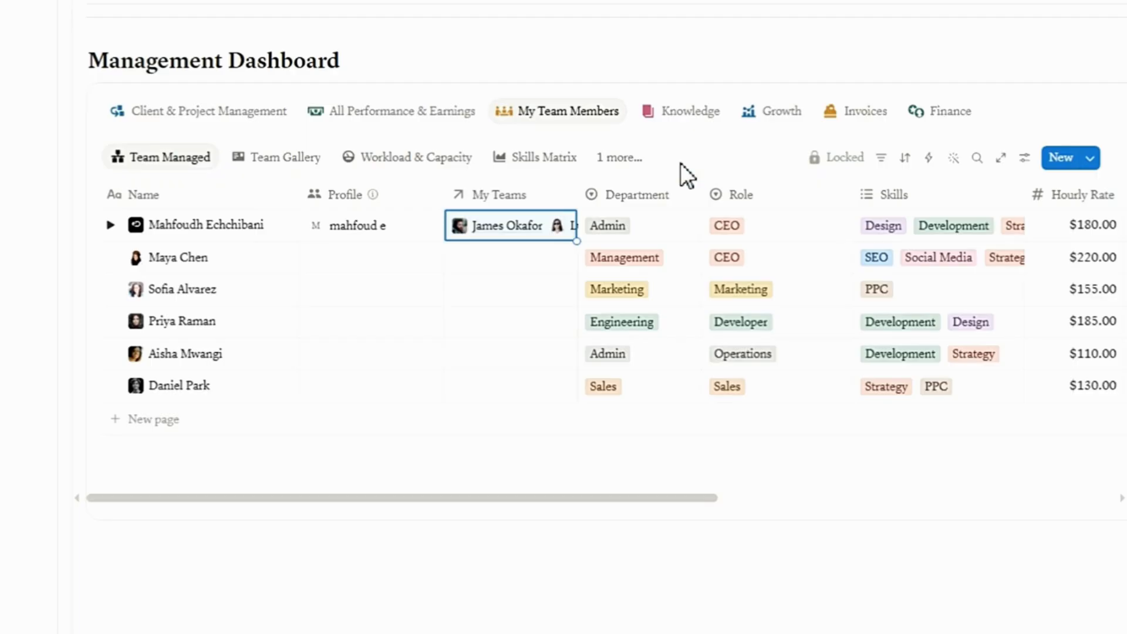
{"action": "left_click", "coordinate": [110, 224]}
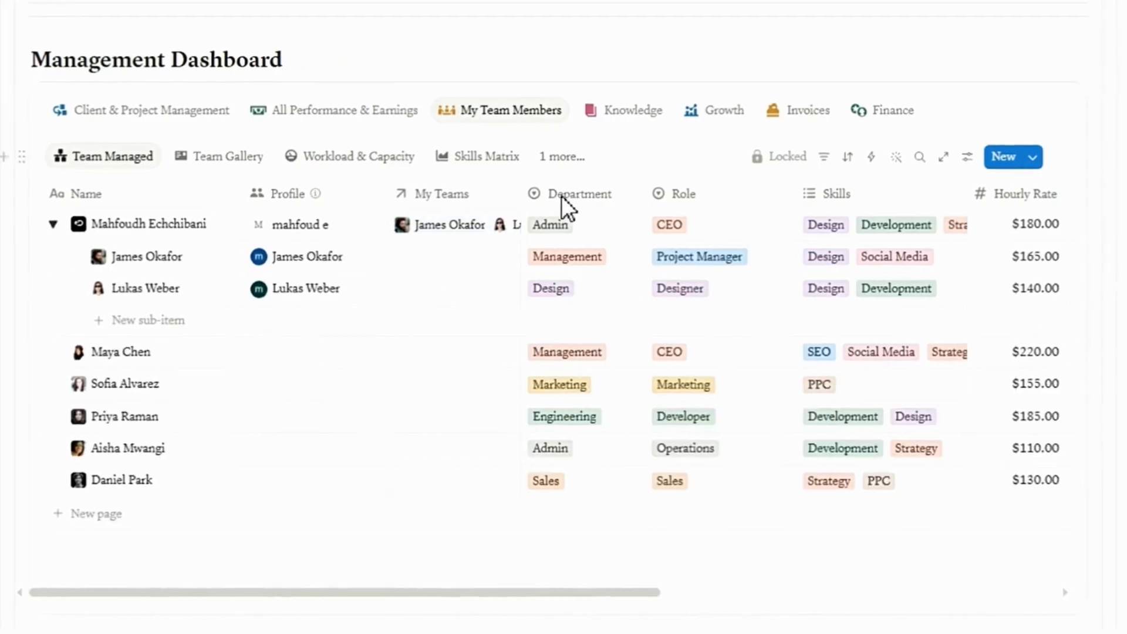
Review the team members' roles, rates, hours and expense columns in the Team Managed table.
{"action": "left_click", "coordinate": [763, 226]}
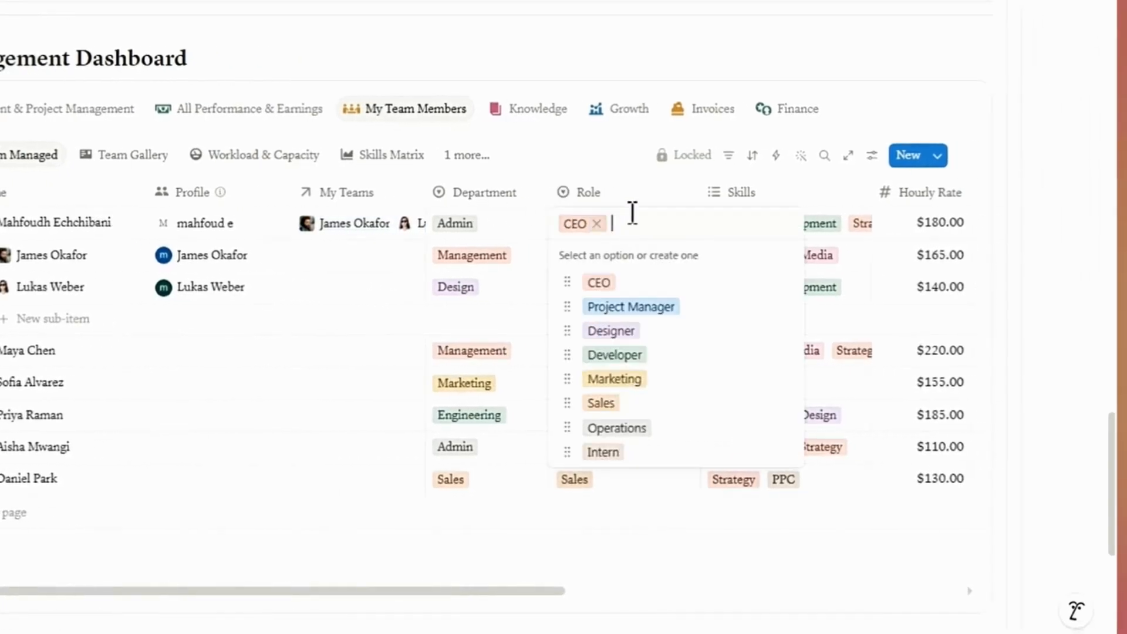
{"action": "key", "text": "Escape"}
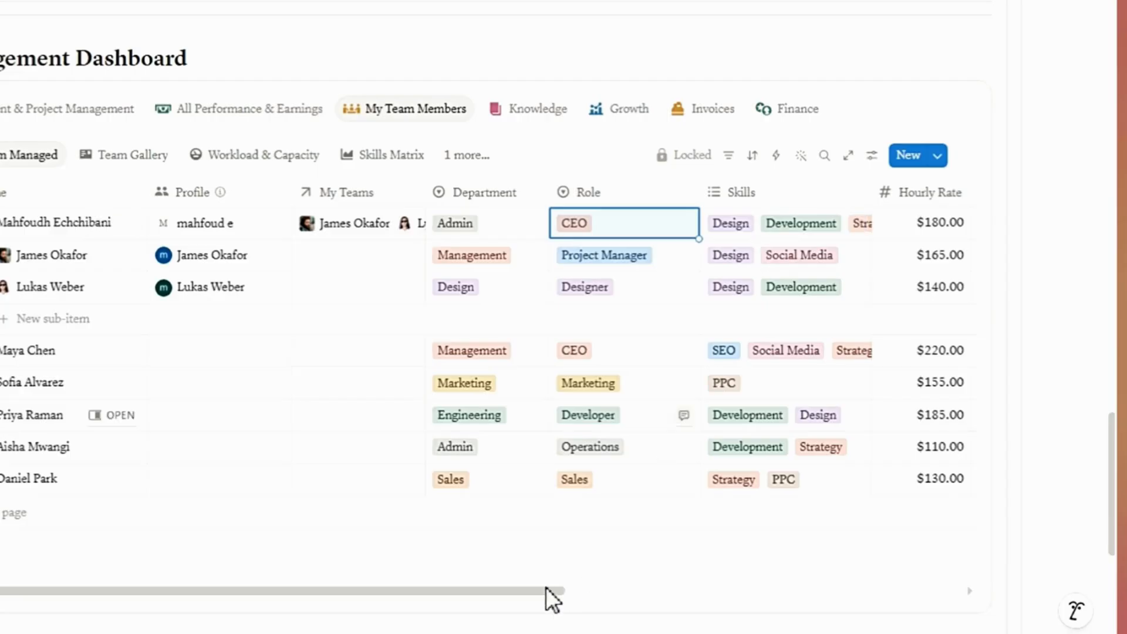
{"action": "scroll", "coordinate": [636, 584], "scroll_direction": "right", "scroll_amount": 5}
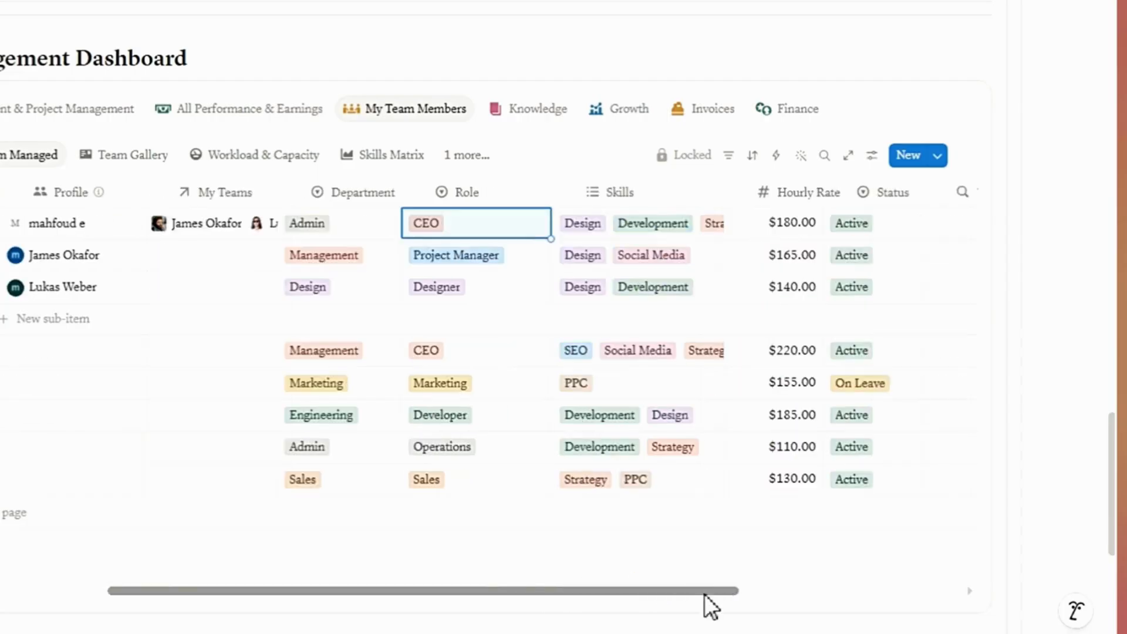
{"action": "left_click_drag", "start_coordinate": [703, 594], "coordinate": [932, 589]}
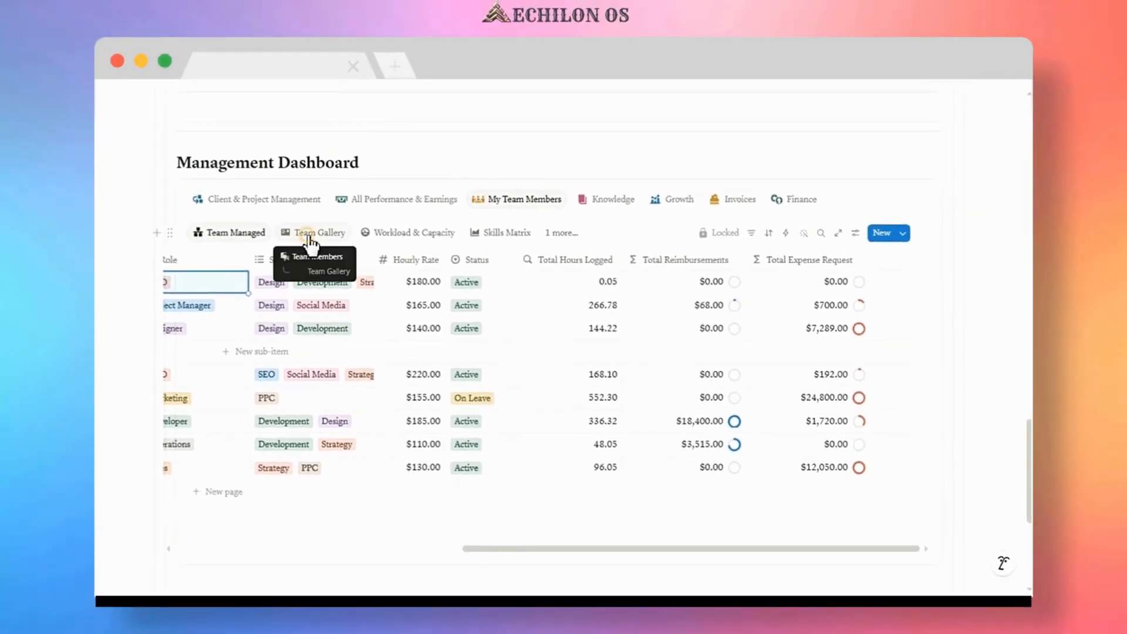
Browse the team members in the Team Gallery view.
{"action": "left_click", "coordinate": [309, 234]}
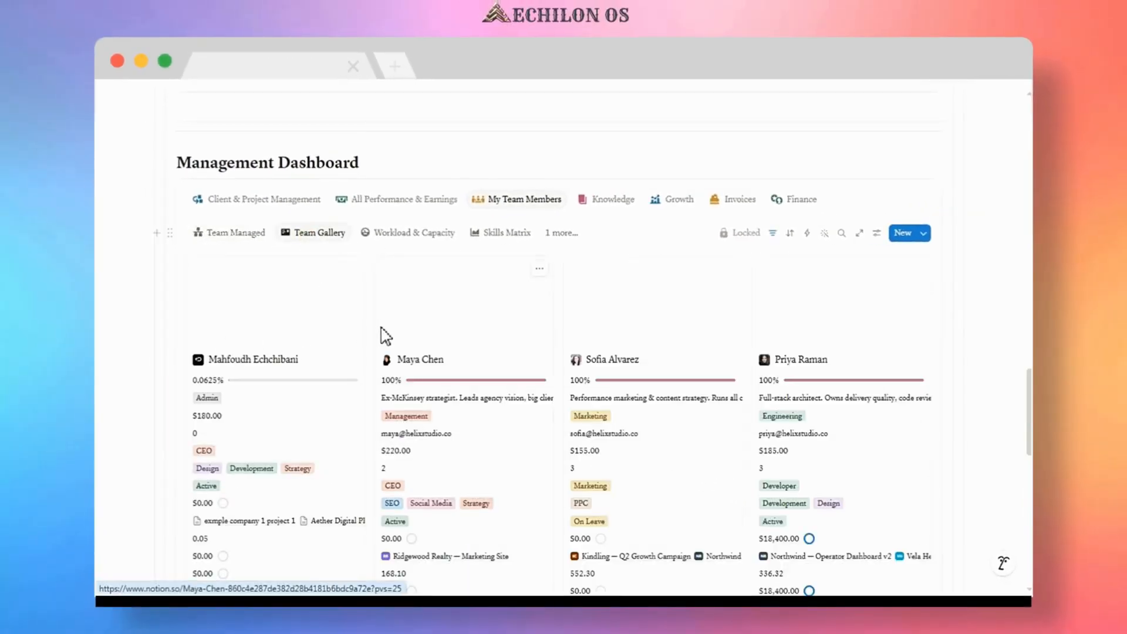
{"action": "scroll", "coordinate": [373, 333], "scroll_direction": "down", "scroll_amount": 4}
{"action": "scroll", "coordinate": [373, 333], "scroll_direction": "down", "scroll_amount": 7}
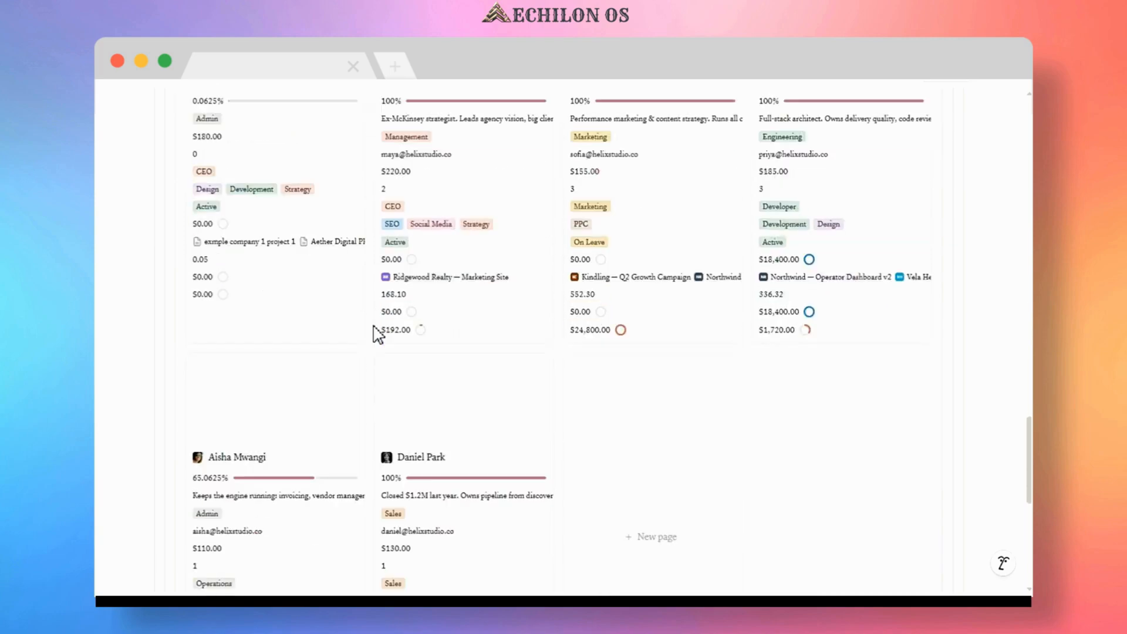
{"action": "scroll", "coordinate": [375, 332], "scroll_direction": "up", "scroll_amount": 7}
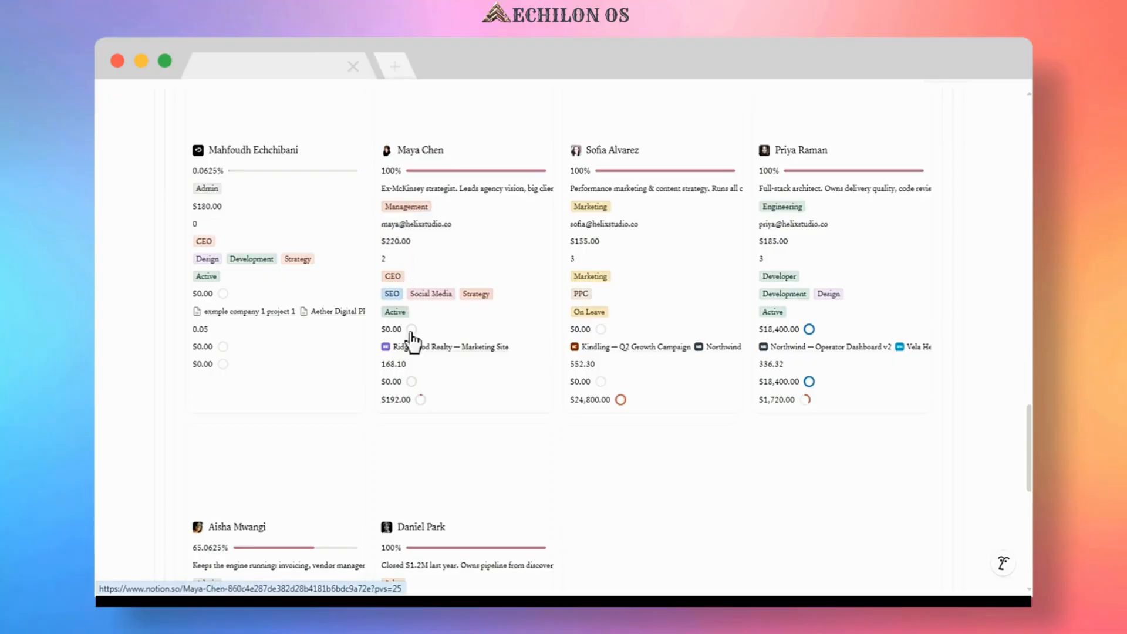
{"action": "scroll", "coordinate": [351, 292], "scroll_direction": "up", "scroll_amount": 1}
{"action": "scroll", "coordinate": [353, 292], "scroll_direction": "up", "scroll_amount": 1}
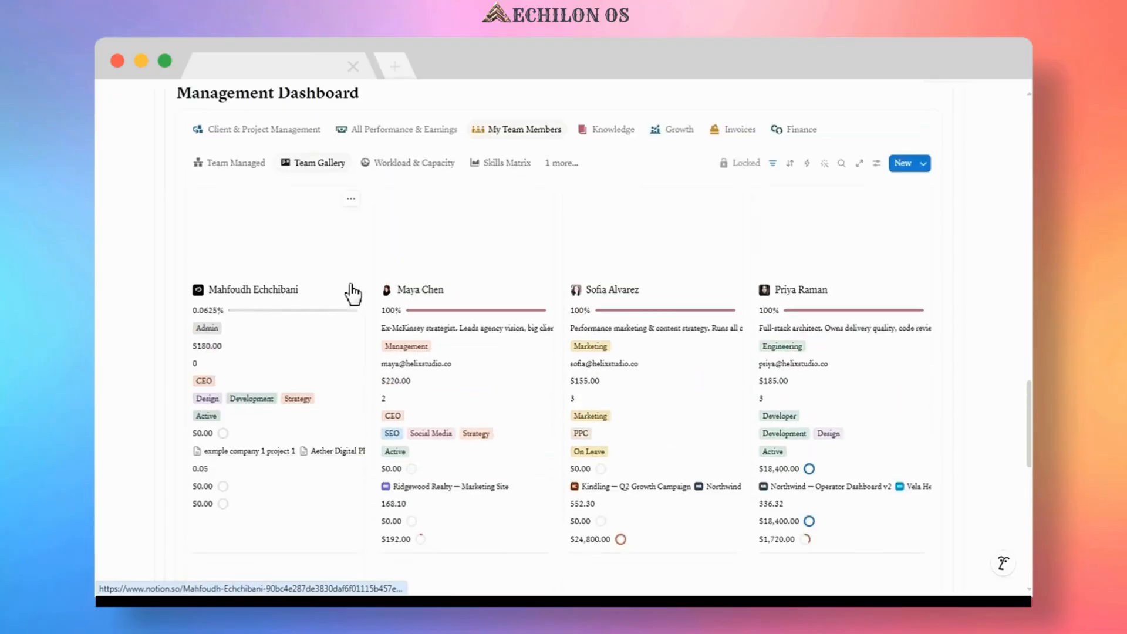
Switch through the Workload & Capacity, Skills Matrix and HR & Onboarding Tracker views.
{"action": "left_click", "coordinate": [402, 167]}
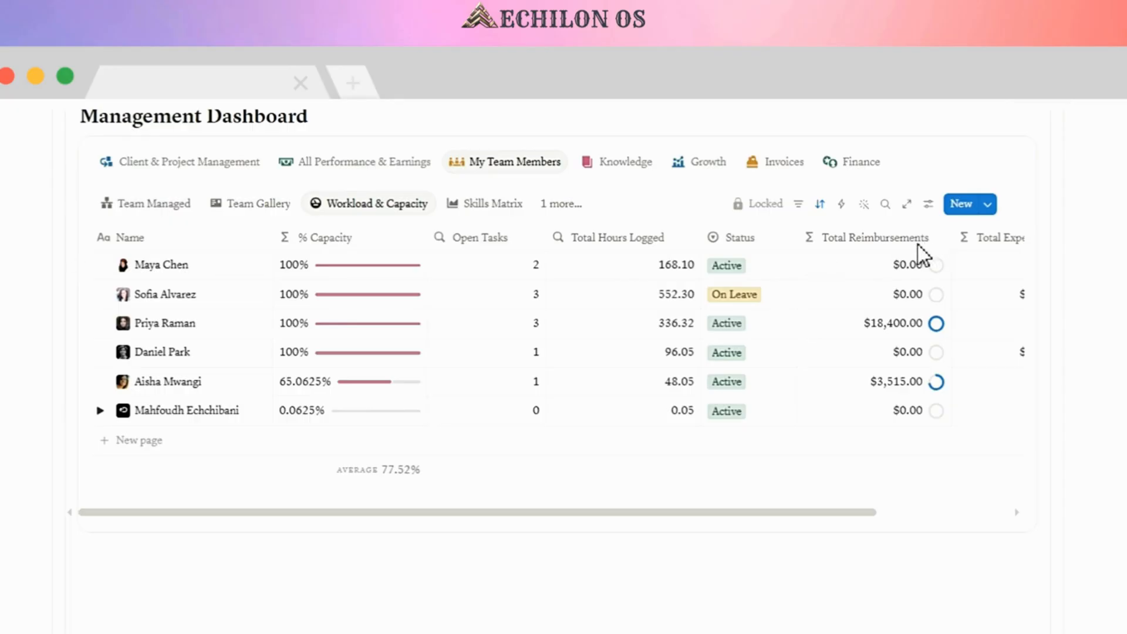
{"action": "left_click_drag", "start_coordinate": [846, 510], "coordinate": [989, 512]}
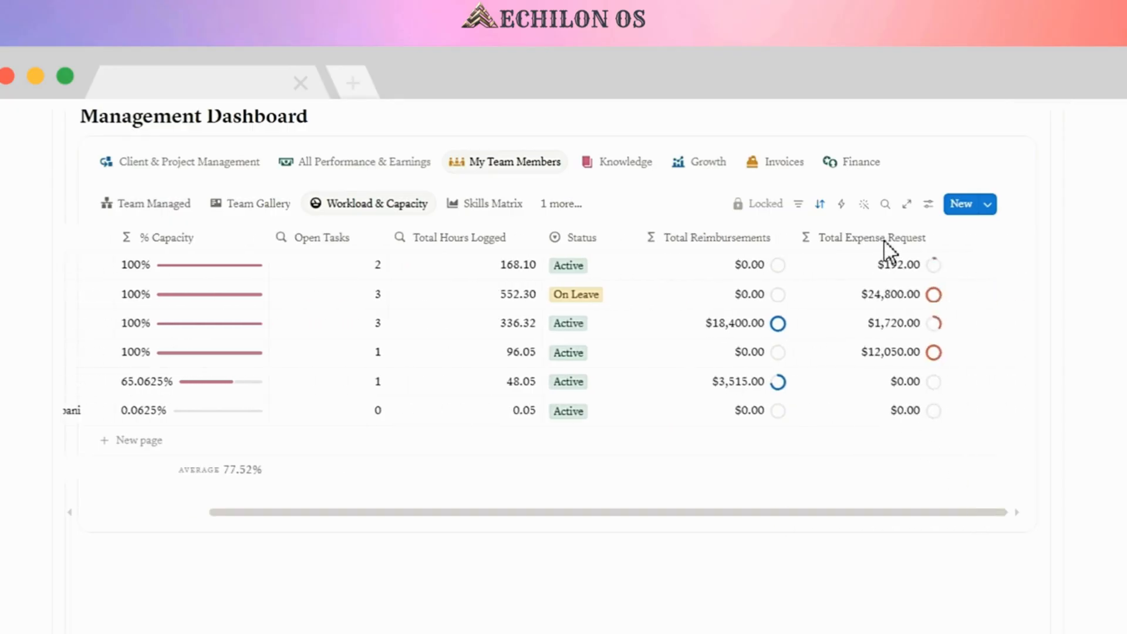
{"action": "left_click", "coordinate": [490, 206]}
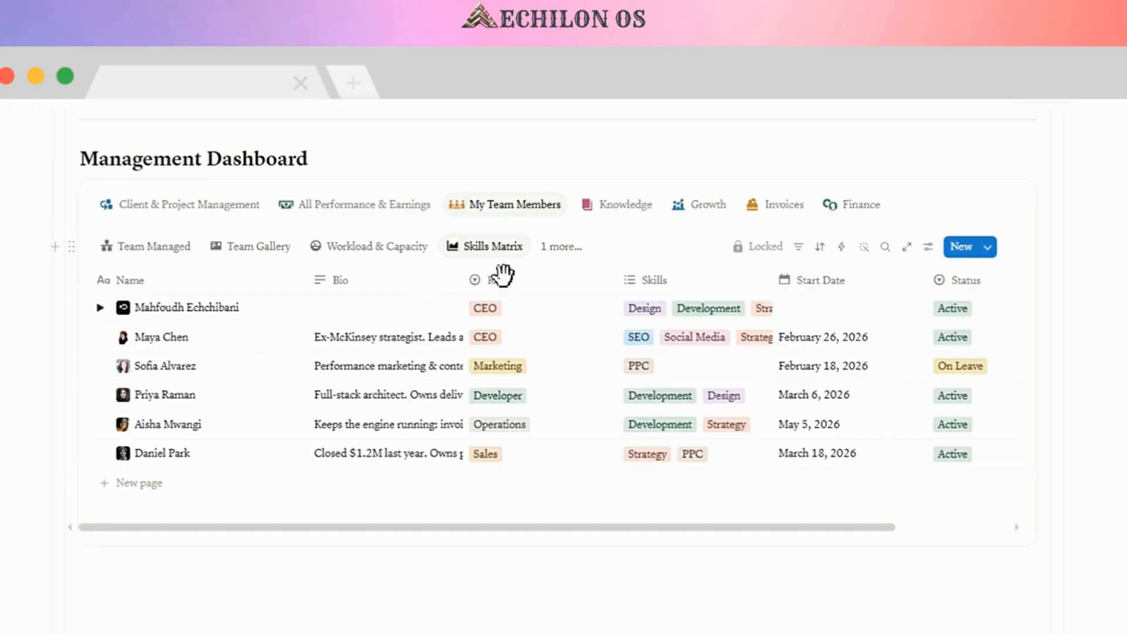
{"action": "left_click", "coordinate": [567, 247]}
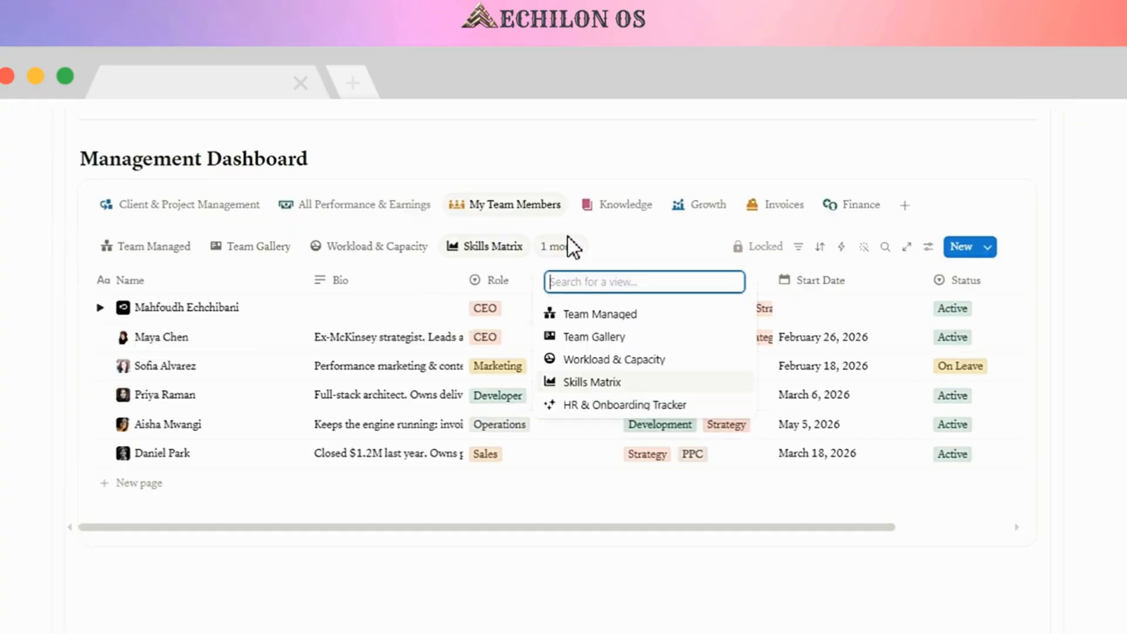
{"action": "left_click", "coordinate": [600, 410]}
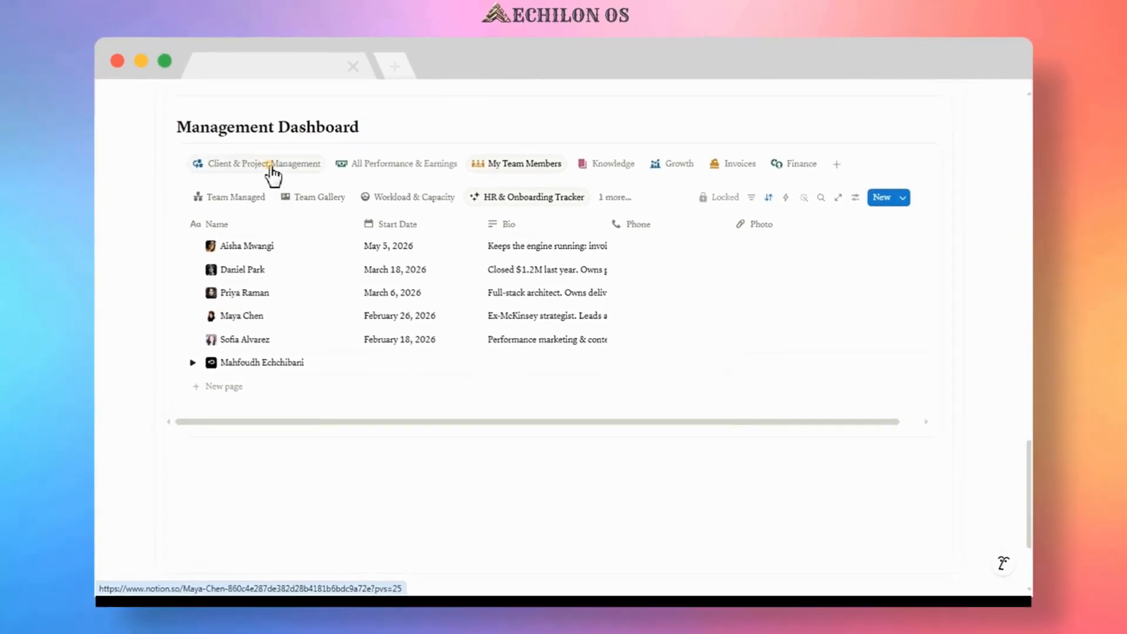
Assign the Apex Scaling Task to the designer team member and set its estimated hours to 80.
{"action": "left_click", "coordinate": [272, 168]}
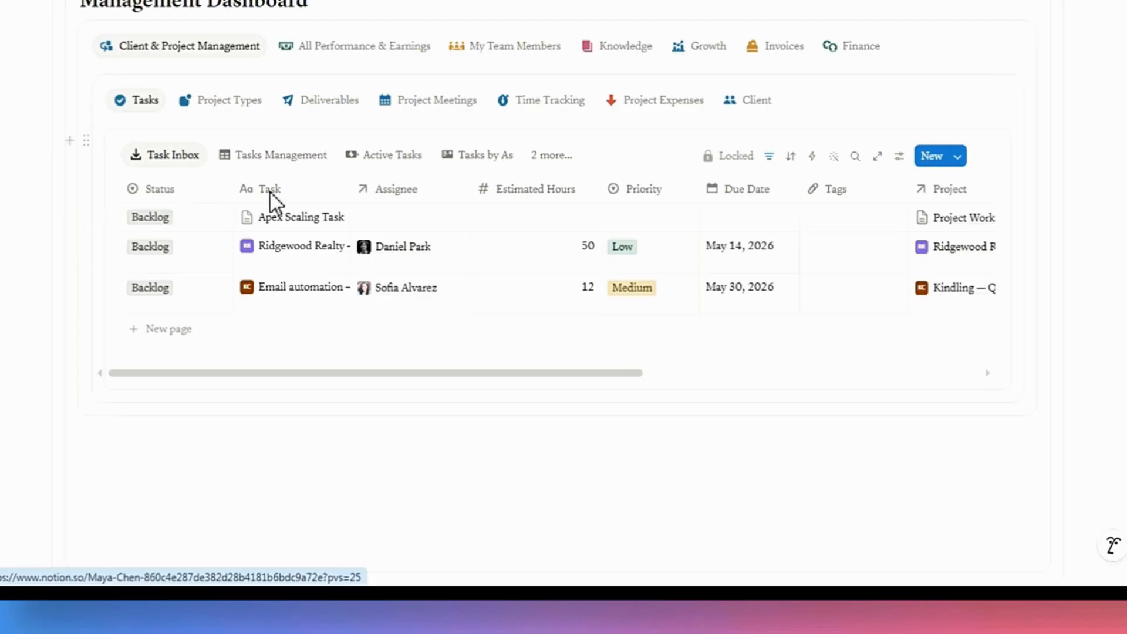
{"action": "left_click", "coordinate": [395, 218]}
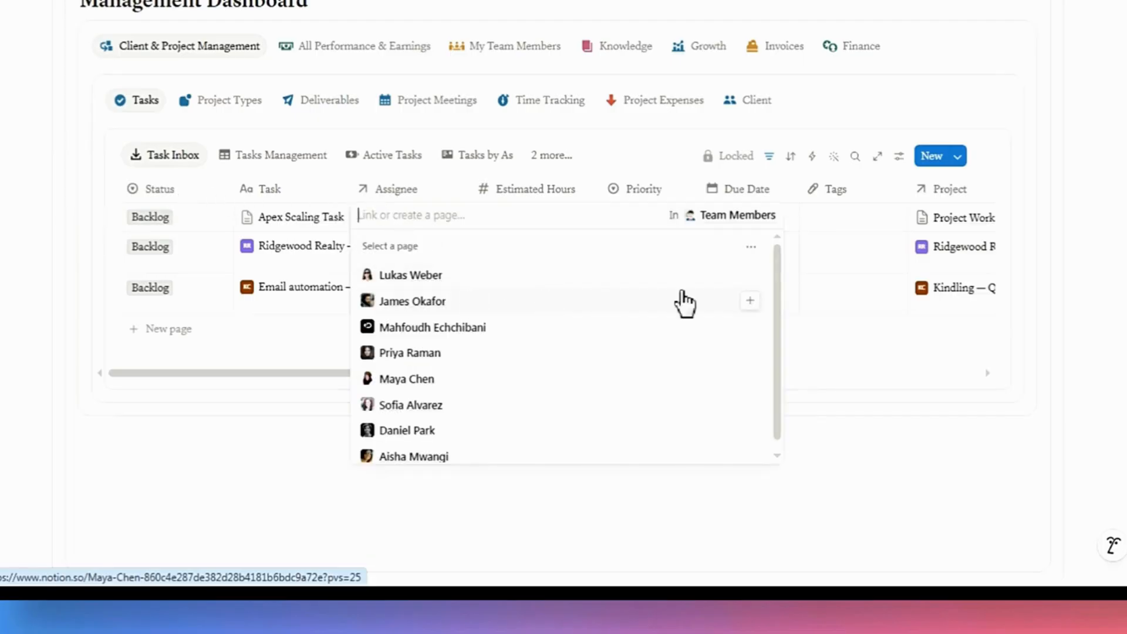
{"action": "left_click", "coordinate": [749, 280]}
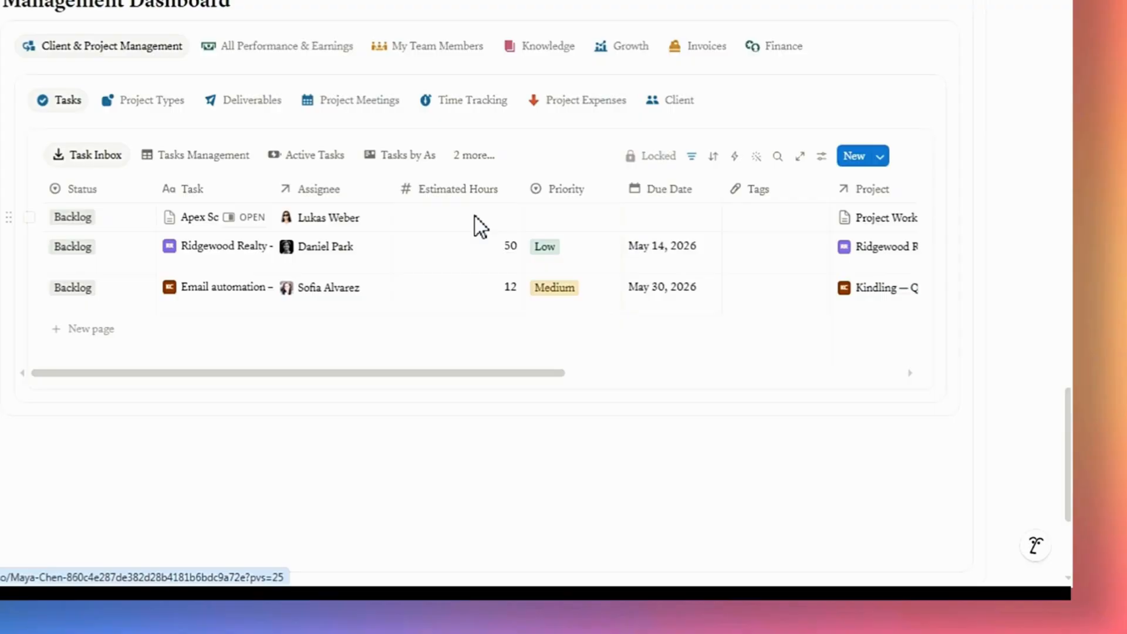
{"action": "left_click", "coordinate": [475, 216]}
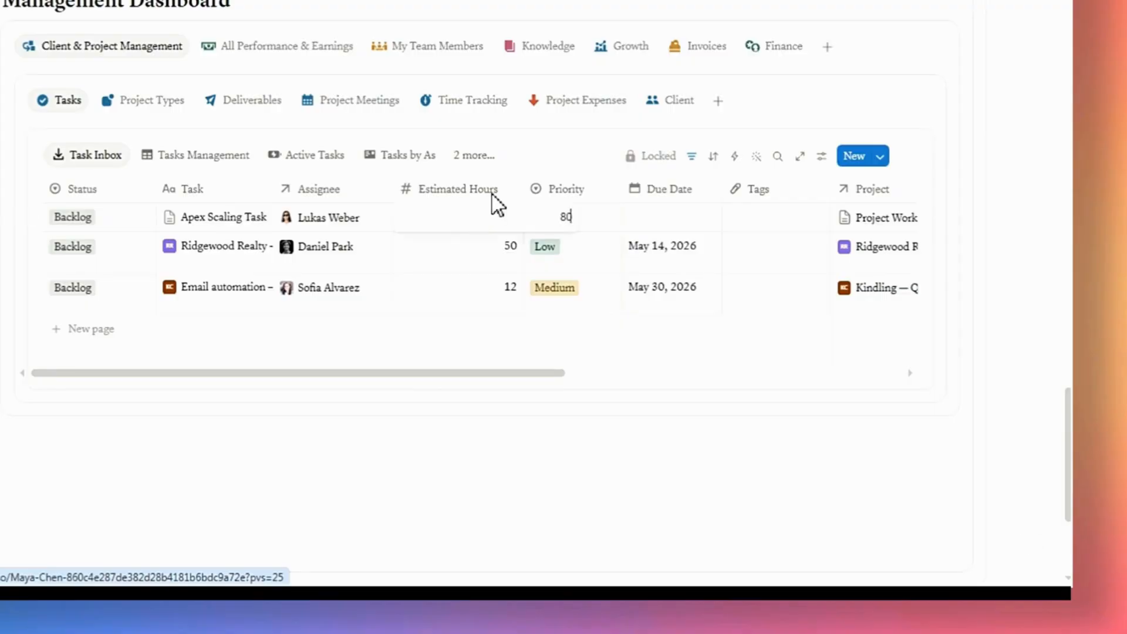
{"action": "left_click", "coordinate": [509, 172]}
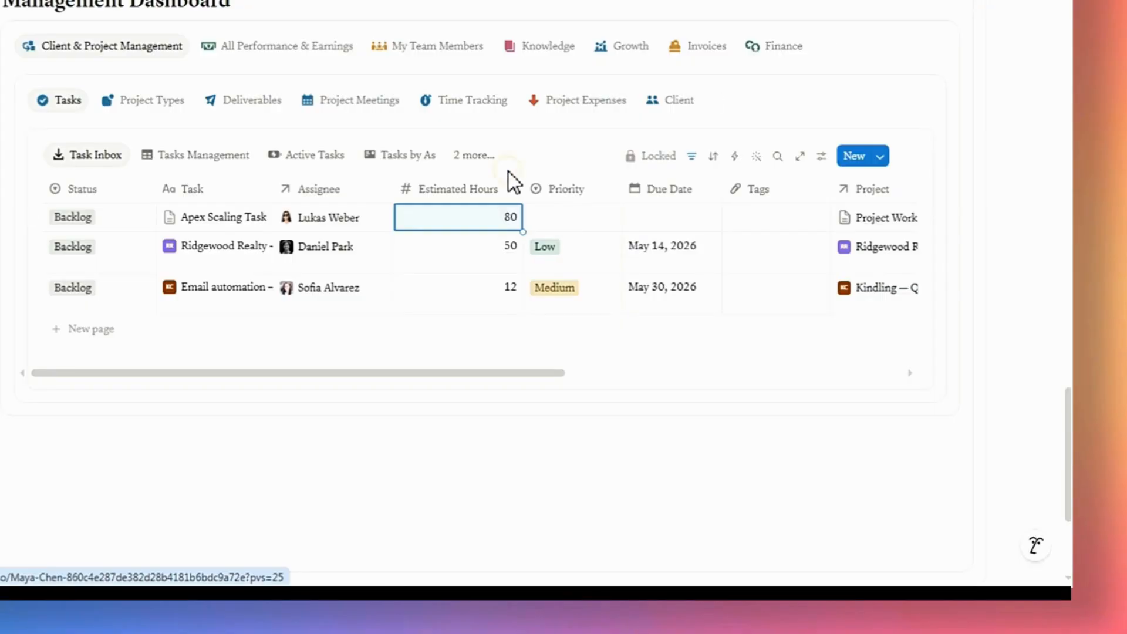
Set the Apex Scaling Task's priority to High and its due date to May 29, 2026.
{"action": "left_click", "coordinate": [565, 215]}
{"action": "left_click", "coordinate": [589, 293]}
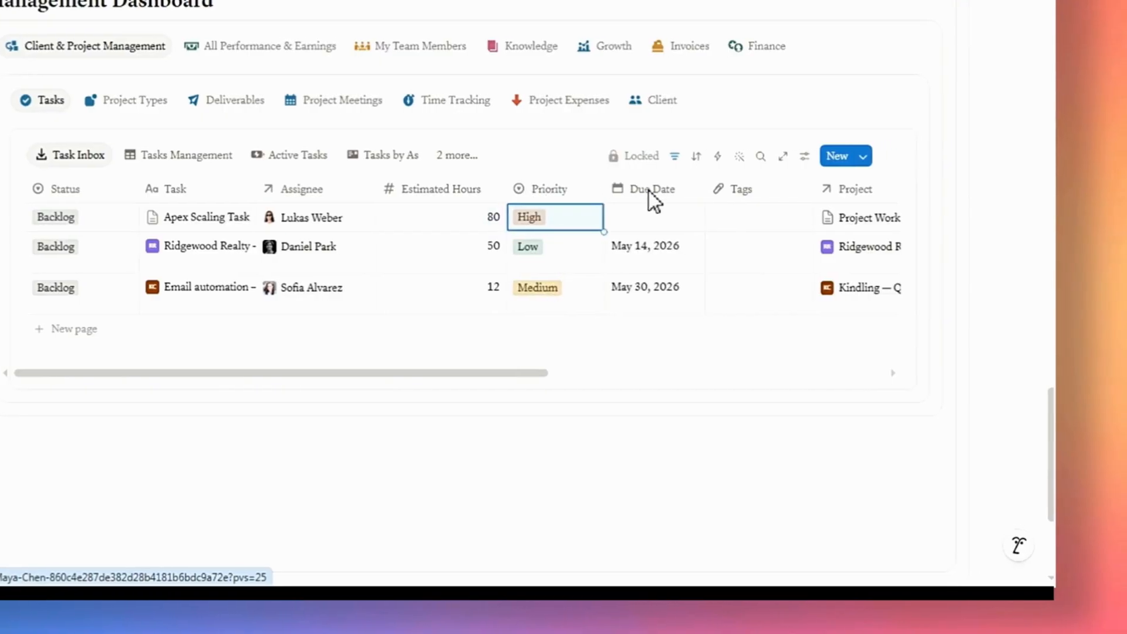
{"action": "left_click", "coordinate": [656, 221]}
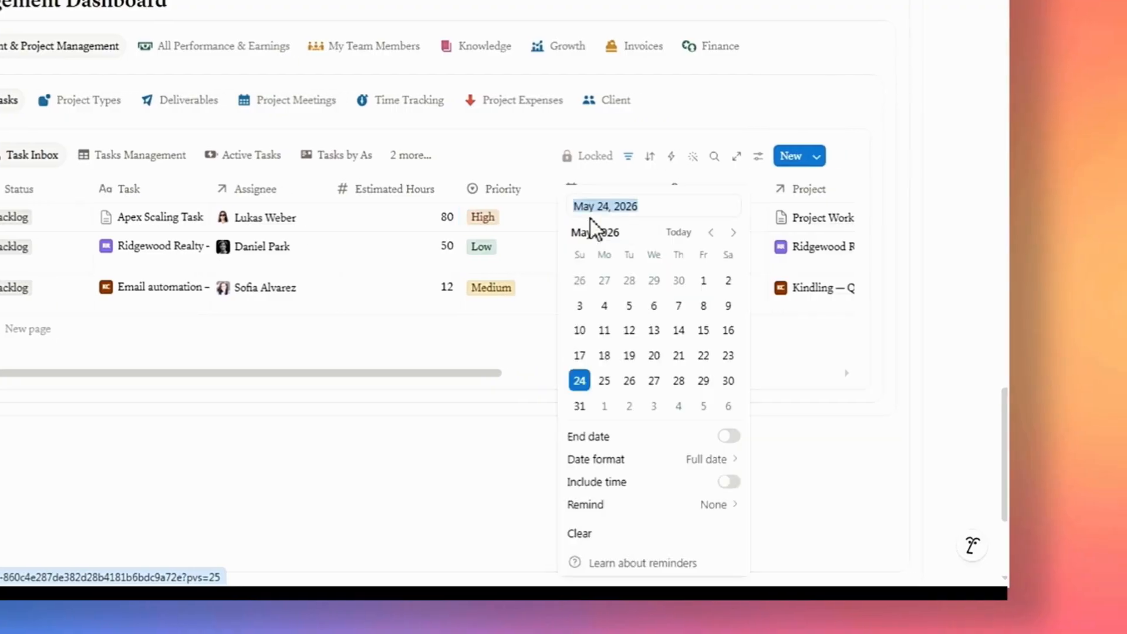
{"action": "left_click", "coordinate": [703, 381]}
{"action": "key", "text": "Escape"}
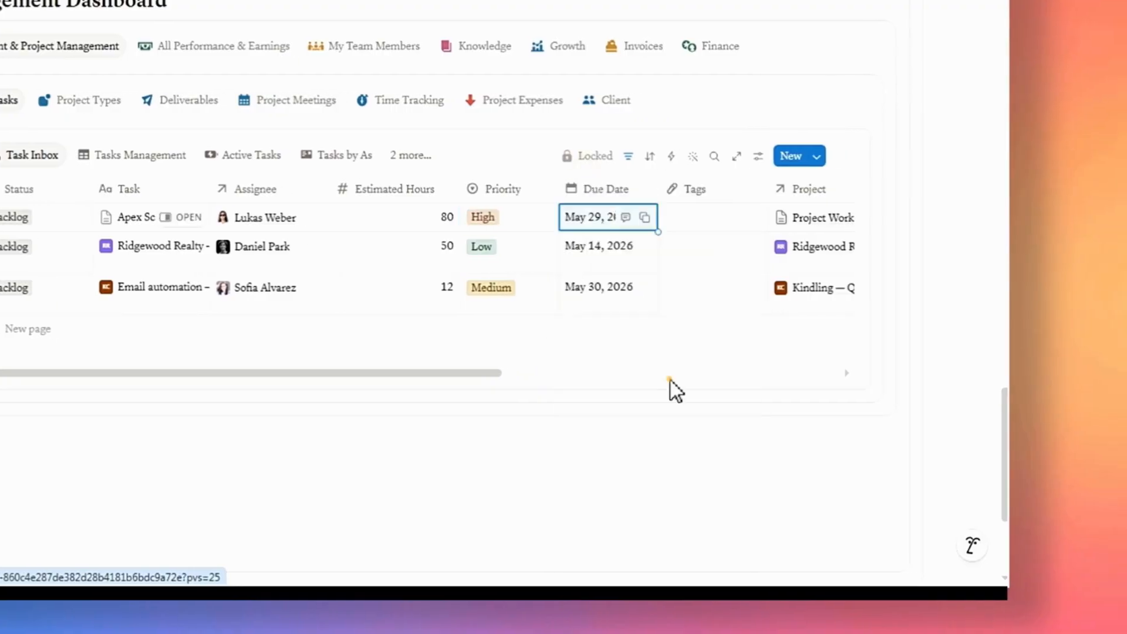
Link the Apex Scaling Task's Time Tracking relation to the Apex Scaling Time Log entry.
{"action": "scroll", "coordinate": [670, 380], "scroll_direction": "right", "scroll_amount": 5}
{"action": "left_click", "coordinate": [401, 213]}
{"action": "left_click", "coordinate": [435, 182]}
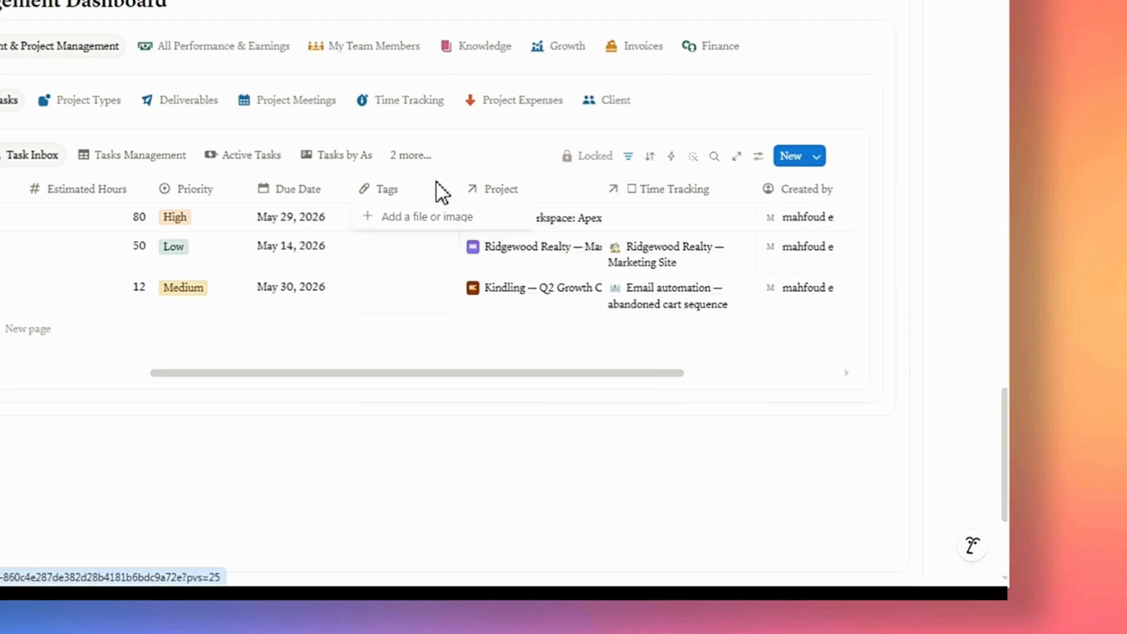
{"action": "key", "text": "Escape"}
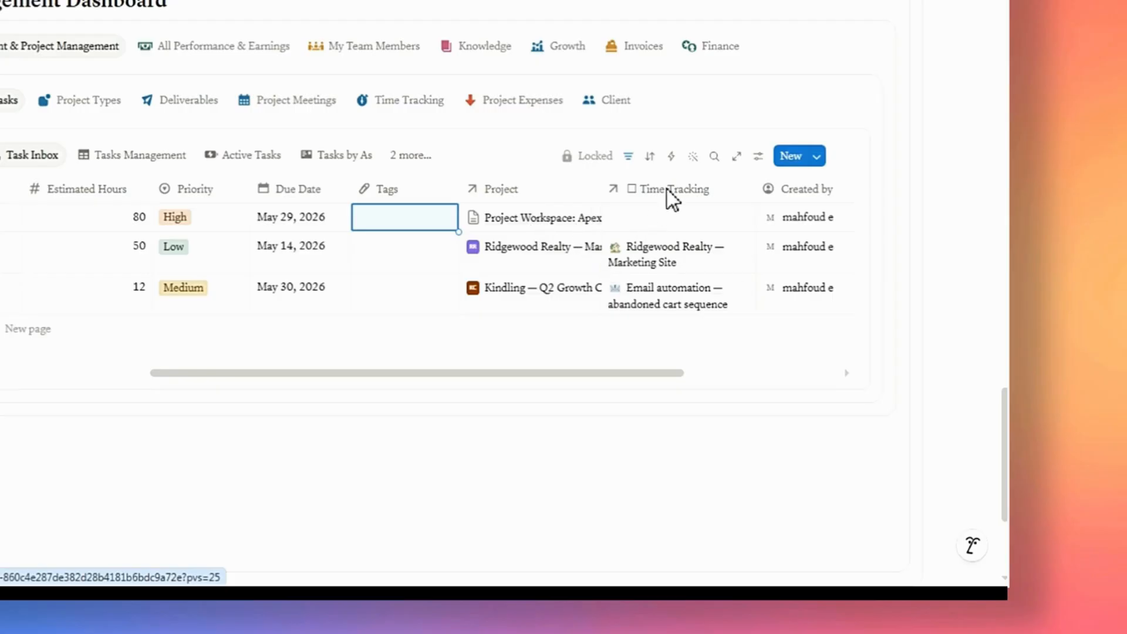
{"action": "left_click", "coordinate": [651, 218]}
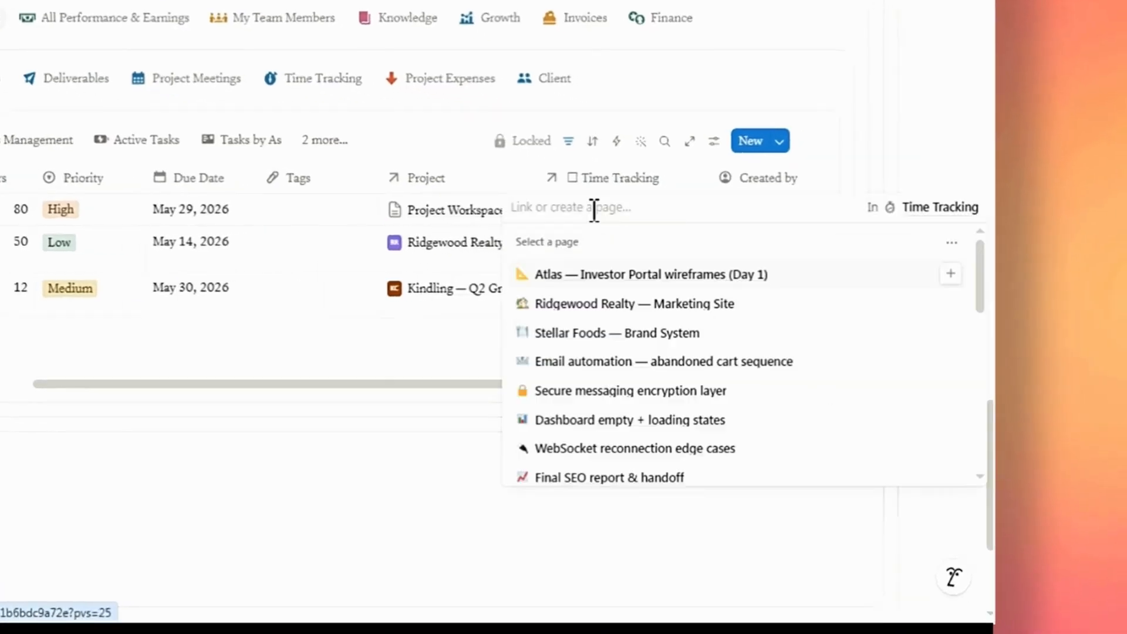
{"action": "type", "text": "a"}
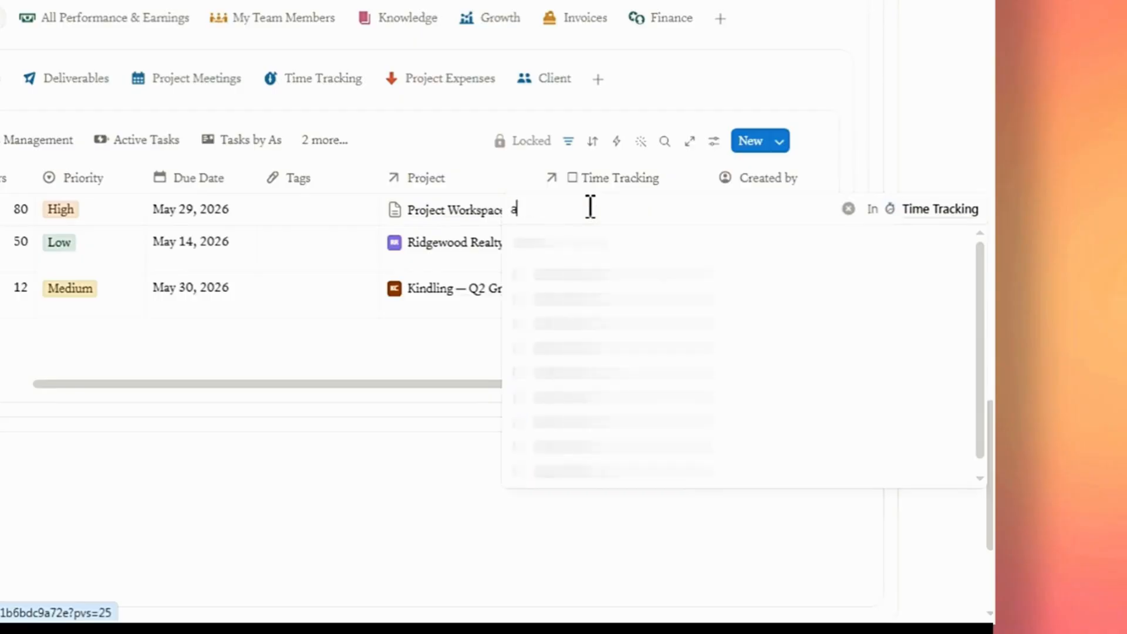
{"action": "type", "text": "pex task tim"}
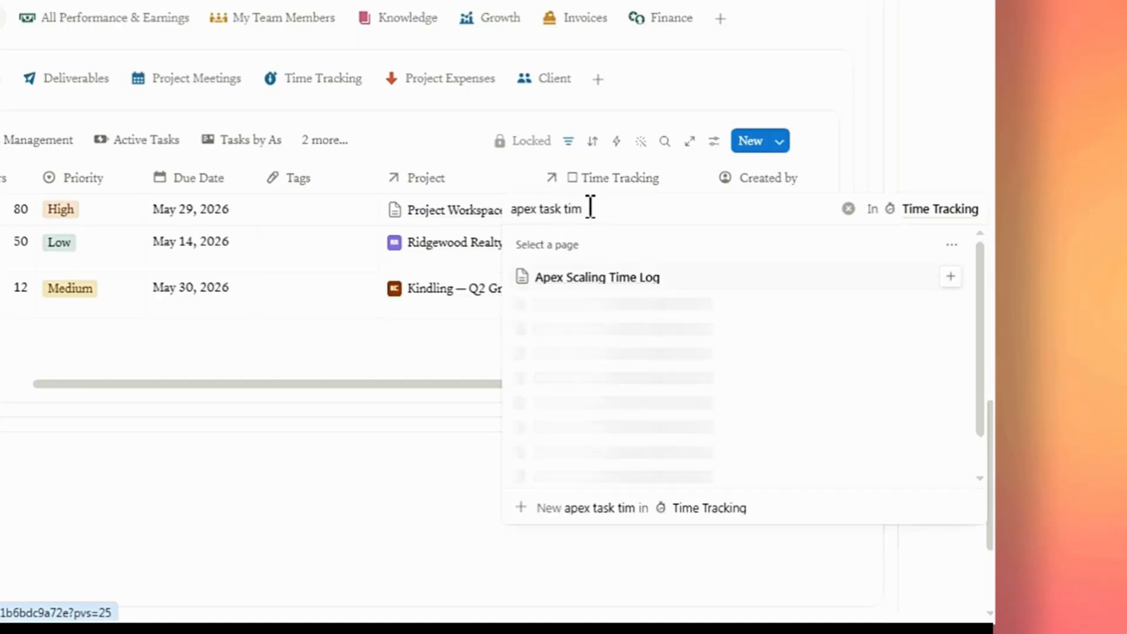
{"action": "type", "text": "e"}
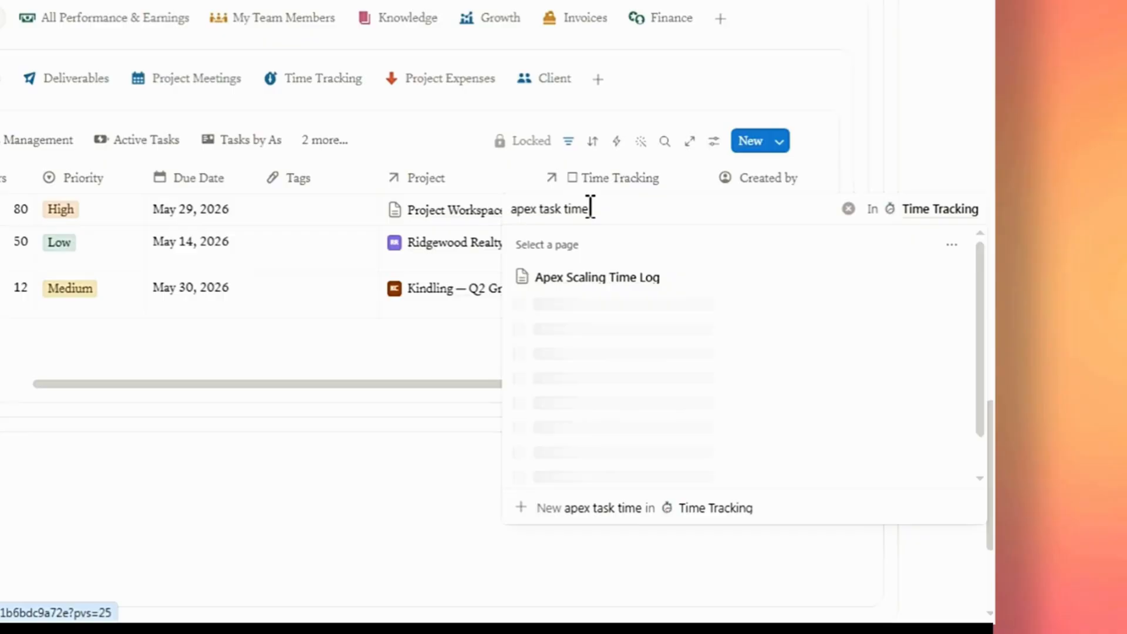
{"action": "type", "text": " log"}
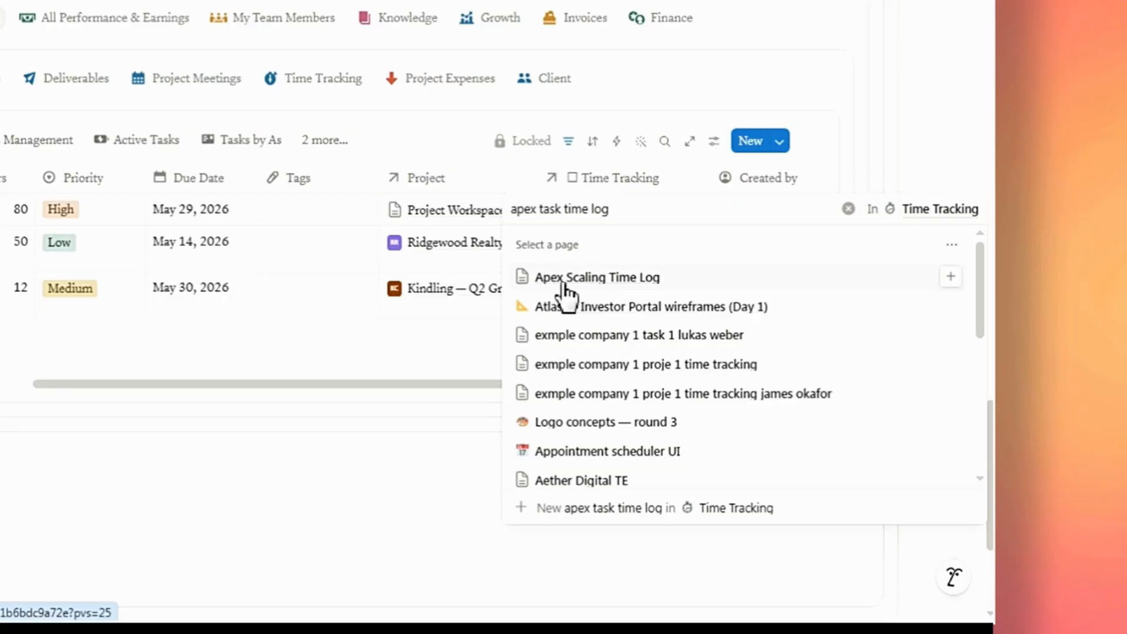
{"action": "left_click", "coordinate": [951, 278]}
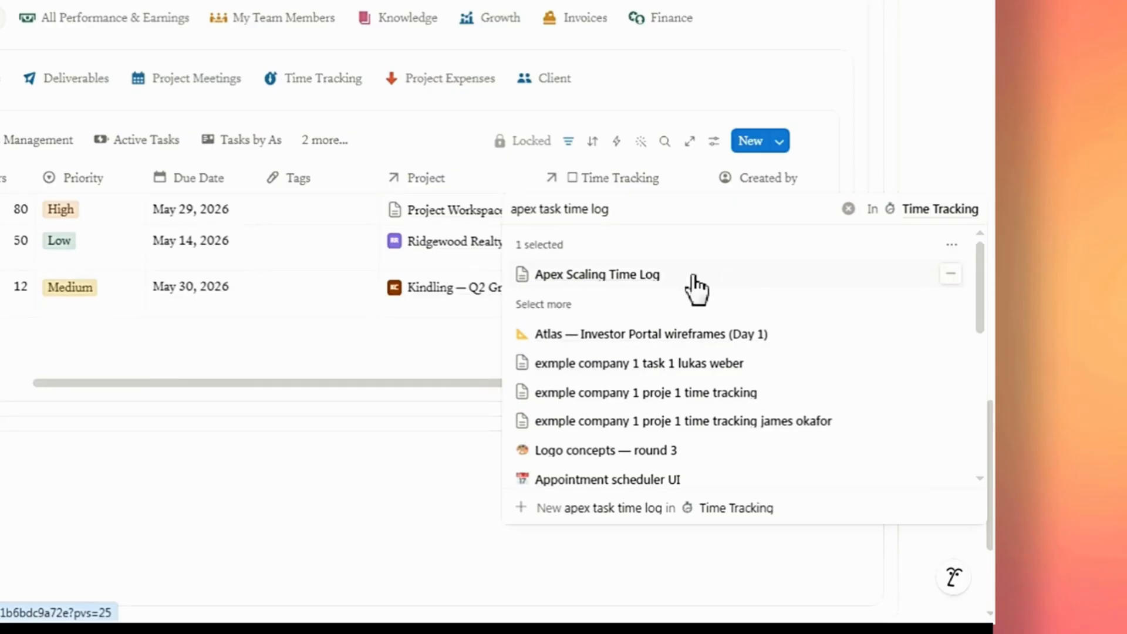
{"action": "left_click", "coordinate": [517, 164]}
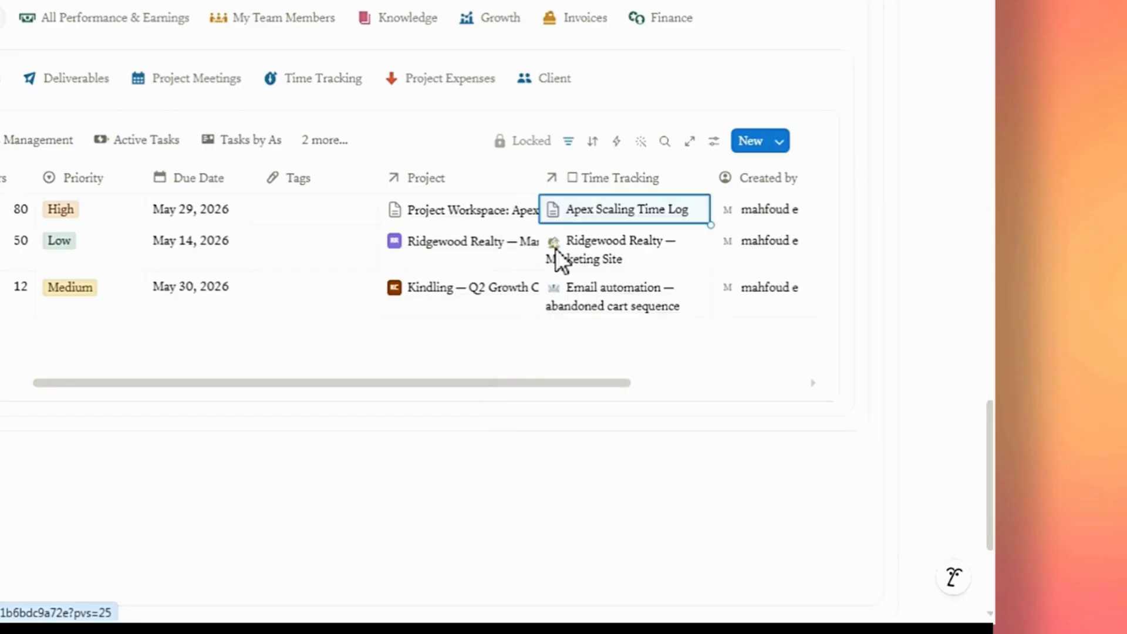
Scroll the task table back and browse the Tasks Management board before returning to the Task Inbox.
{"action": "left_click_drag", "start_coordinate": [580, 379], "coordinate": [432, 415]}
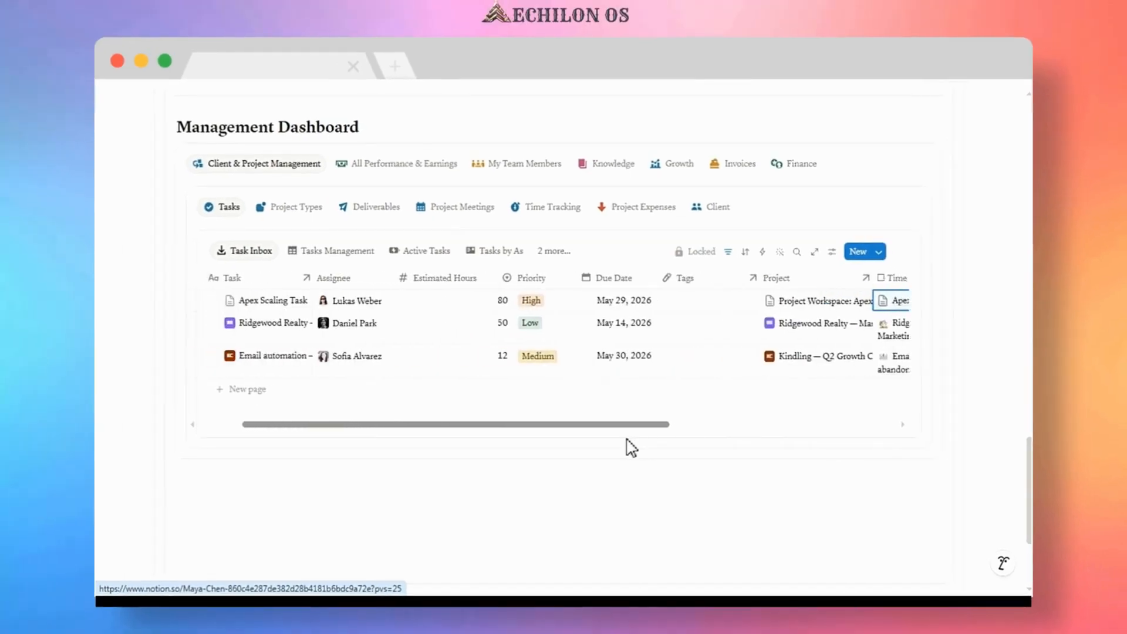
{"action": "left_click_drag", "start_coordinate": [629, 446], "coordinate": [573, 448]}
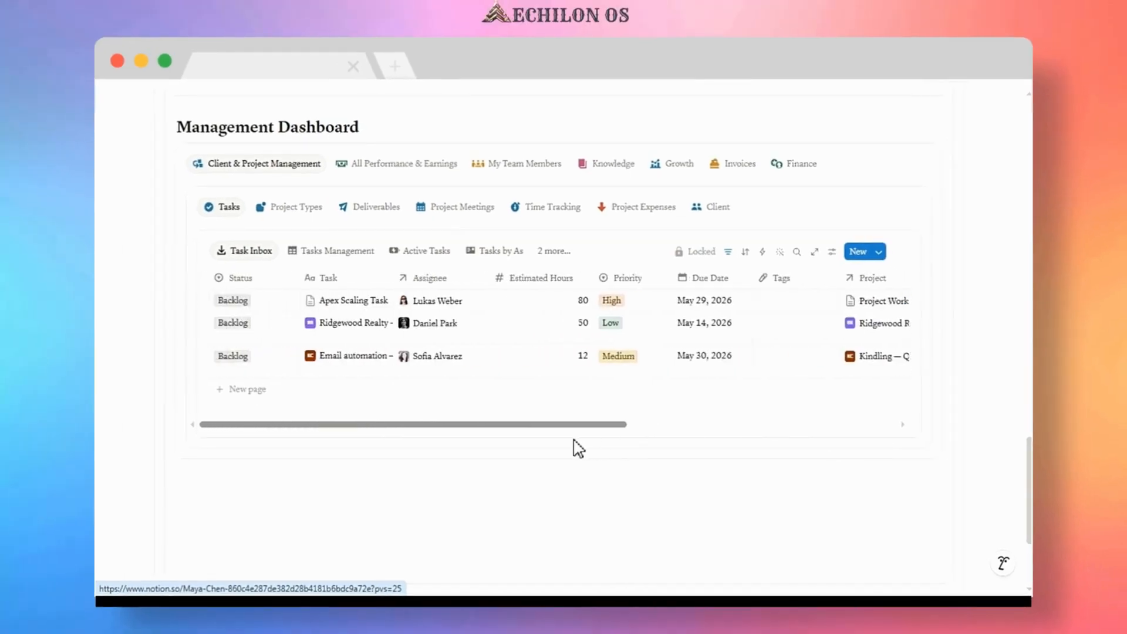
{"action": "left_click", "coordinate": [302, 254]}
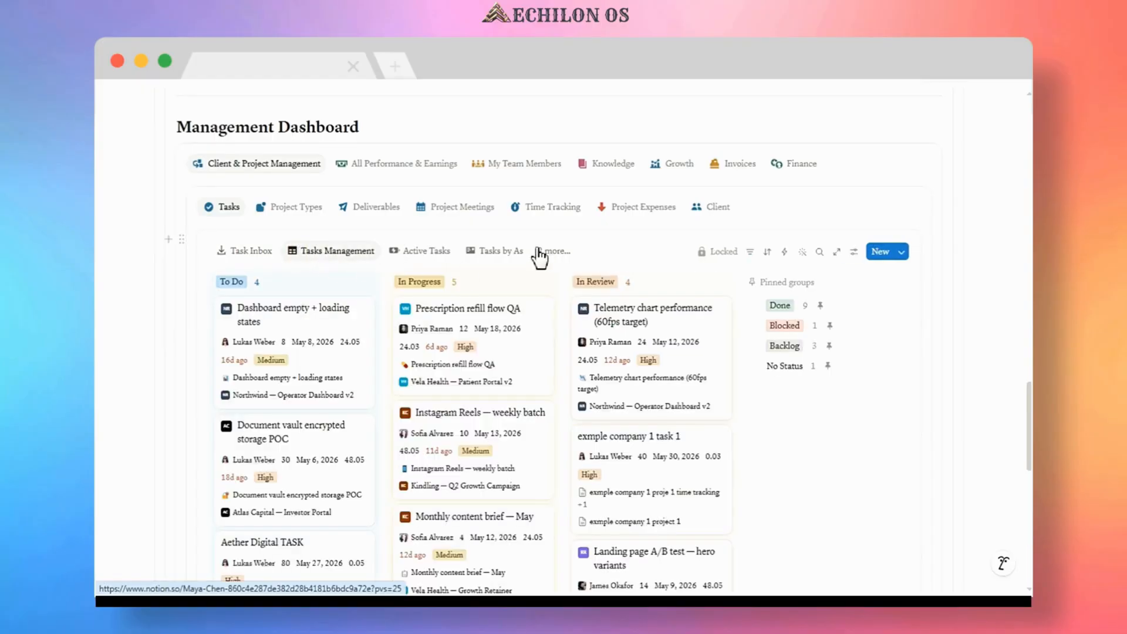
{"action": "scroll", "coordinate": [406, 282], "scroll_direction": "down", "scroll_amount": 4}
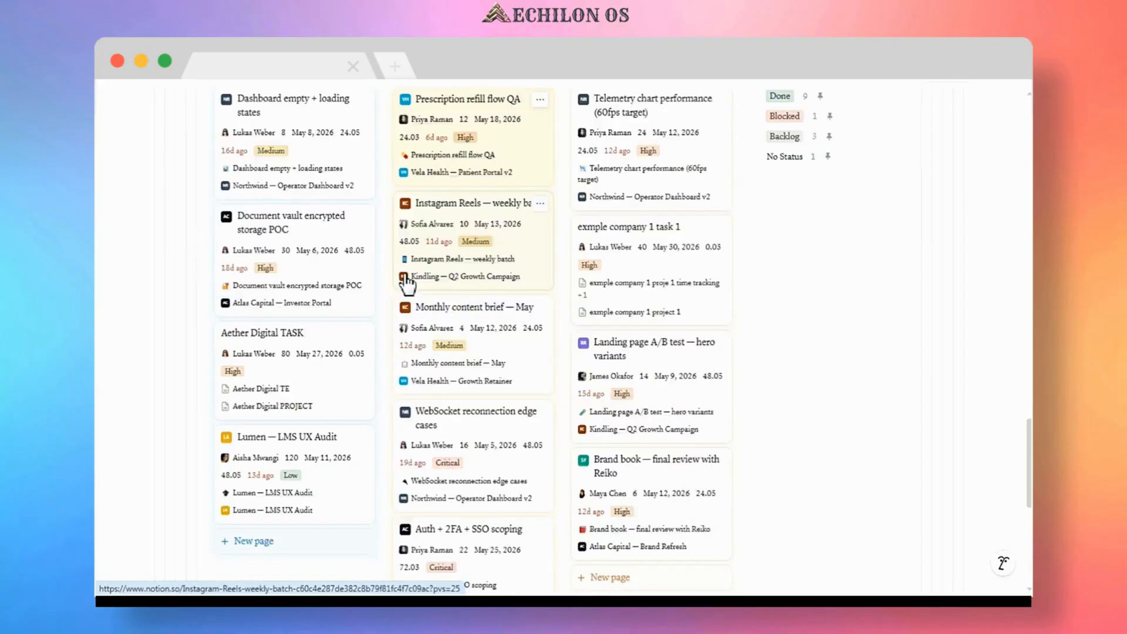
{"action": "scroll", "coordinate": [405, 287], "scroll_direction": "down", "scroll_amount": 4}
{"action": "scroll", "coordinate": [410, 296], "scroll_direction": "up", "scroll_amount": 5}
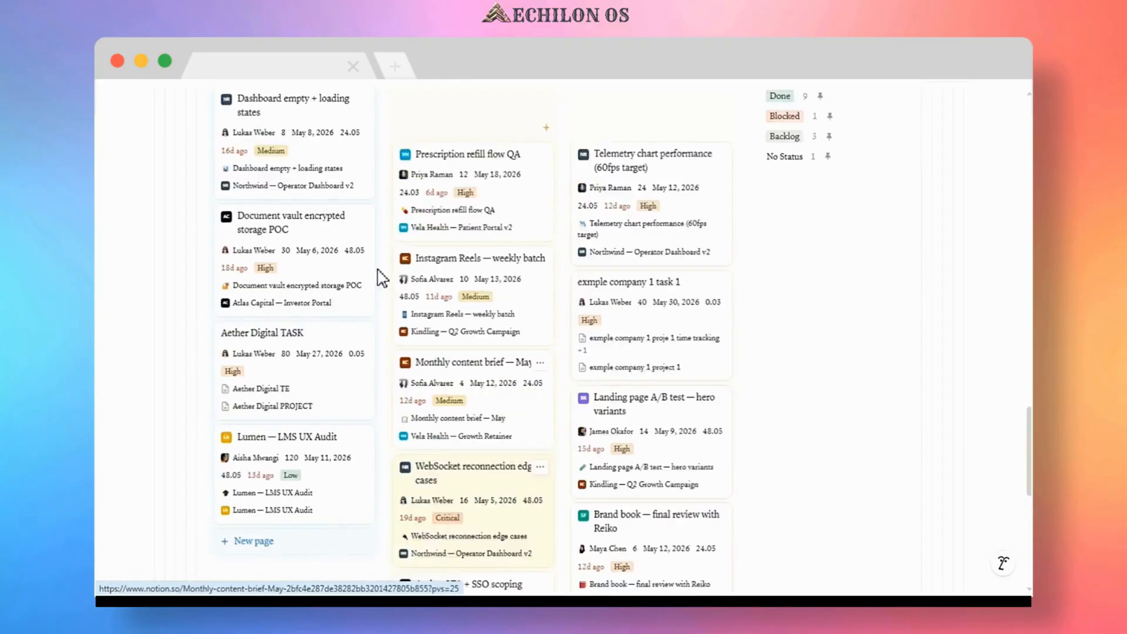
{"action": "scroll", "coordinate": [382, 279], "scroll_direction": "up", "scroll_amount": 4}
{"action": "left_click", "coordinate": [250, 251]}
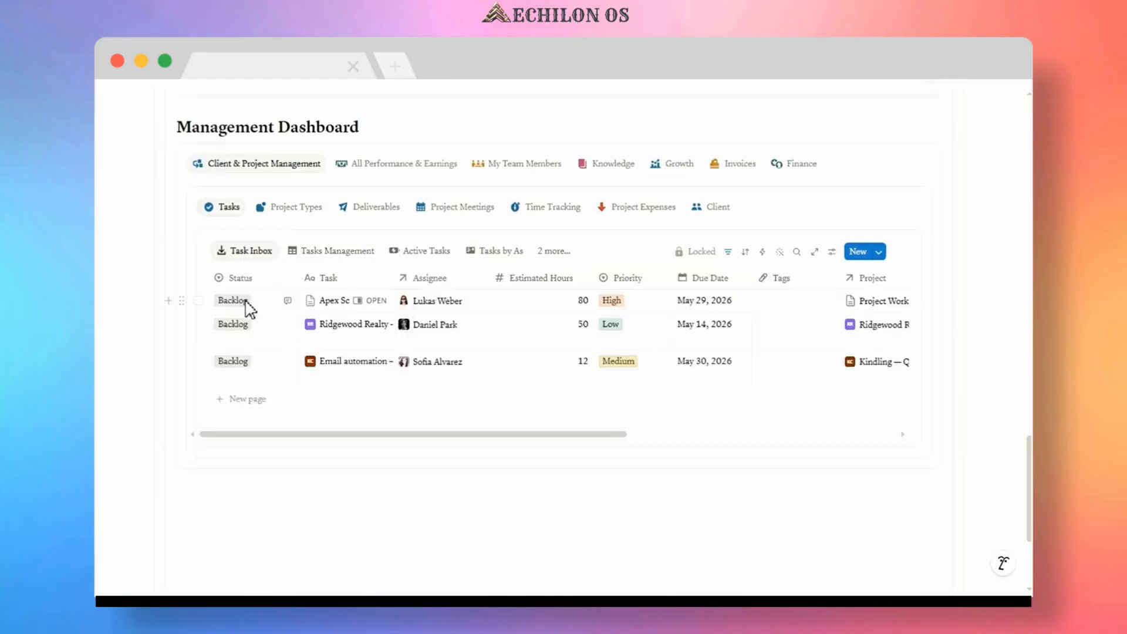
Set the Apex Scaling Task's status to To Do and switch to the Tasks Management board.
{"action": "left_click", "coordinate": [243, 302]}
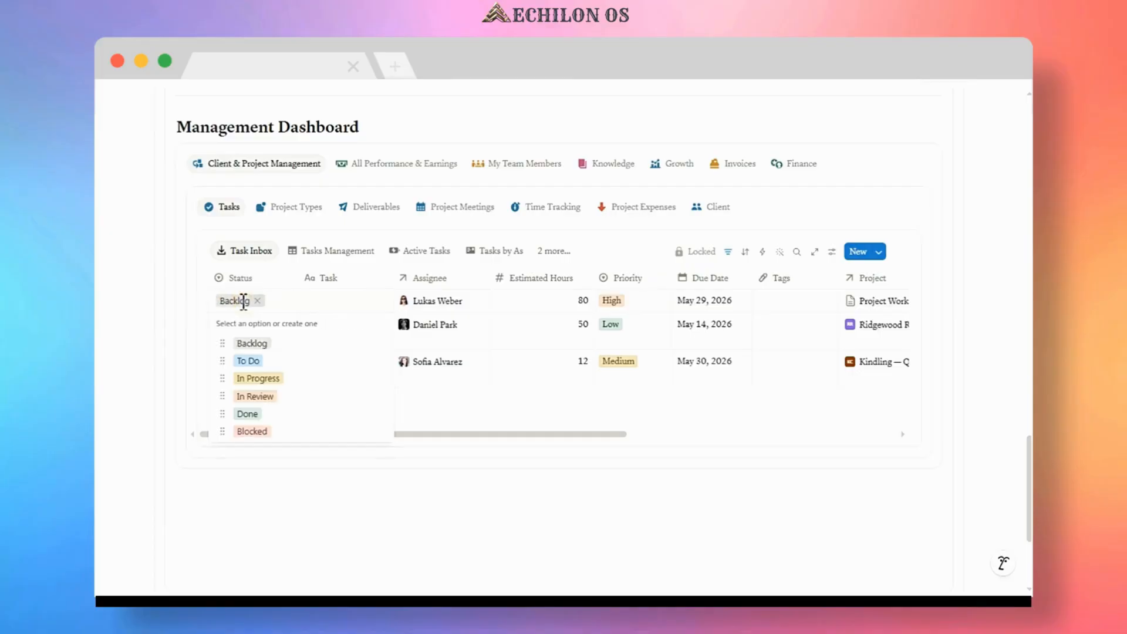
{"action": "left_click", "coordinate": [258, 361]}
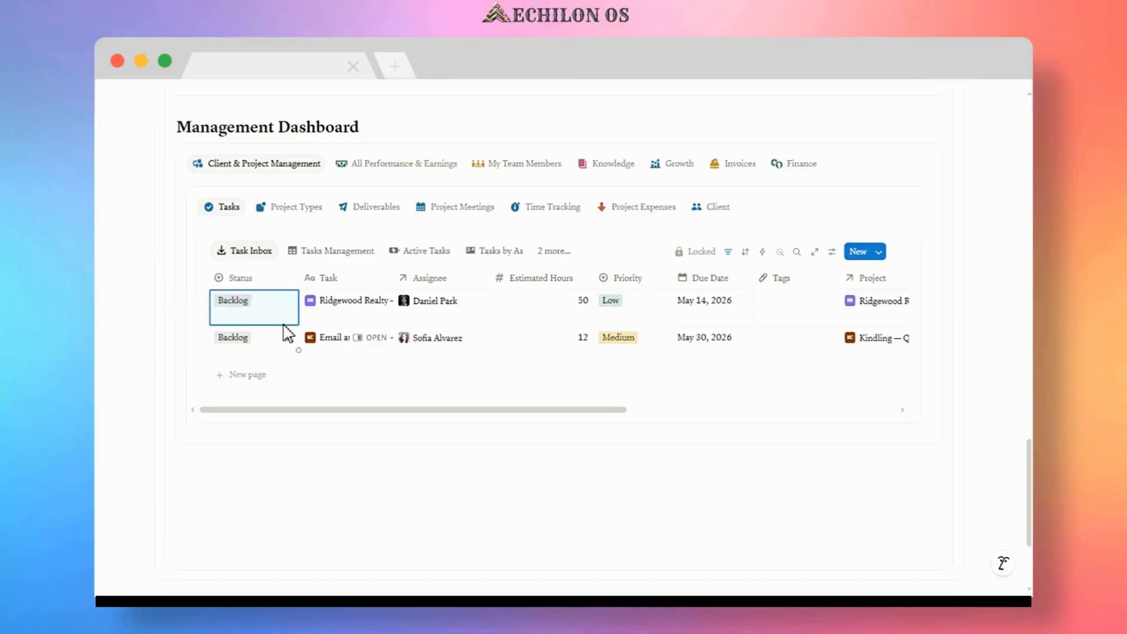
{"action": "left_click", "coordinate": [330, 252]}
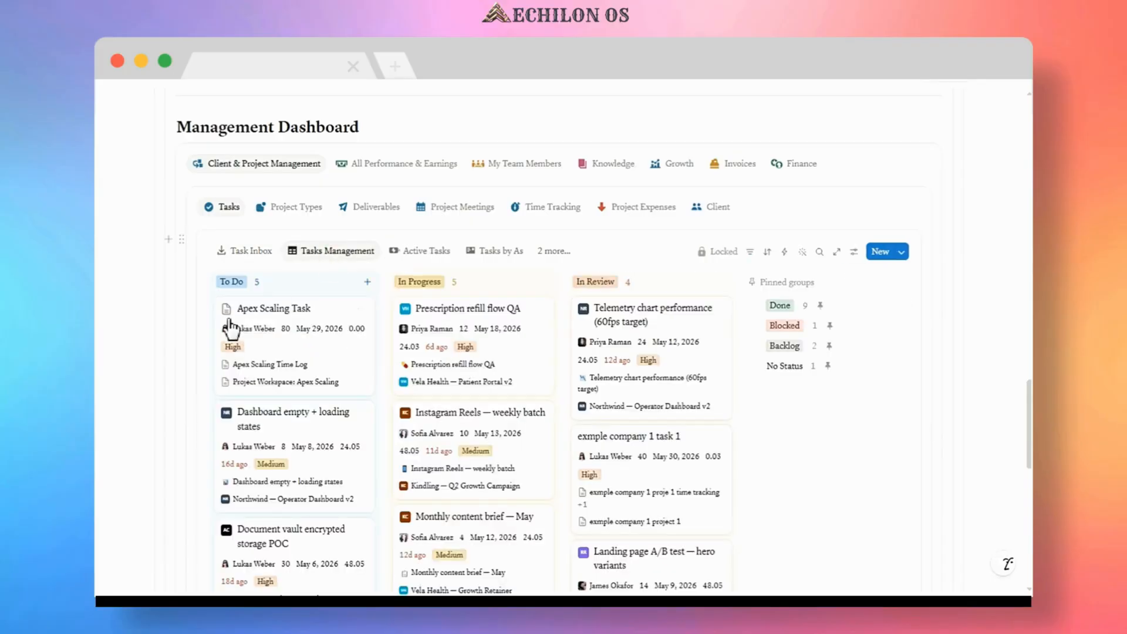
Open the Apex Scaling Task card and link its Deliverables to Apex Scaling deliverables.
{"action": "left_click", "coordinate": [334, 311]}
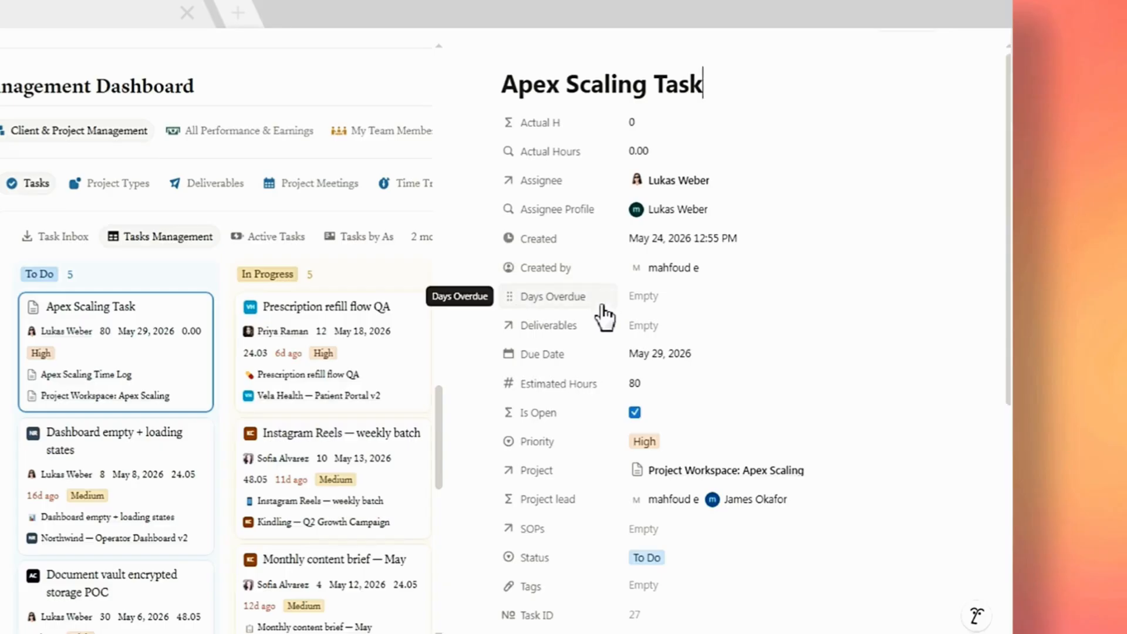
{"action": "left_click", "coordinate": [654, 328]}
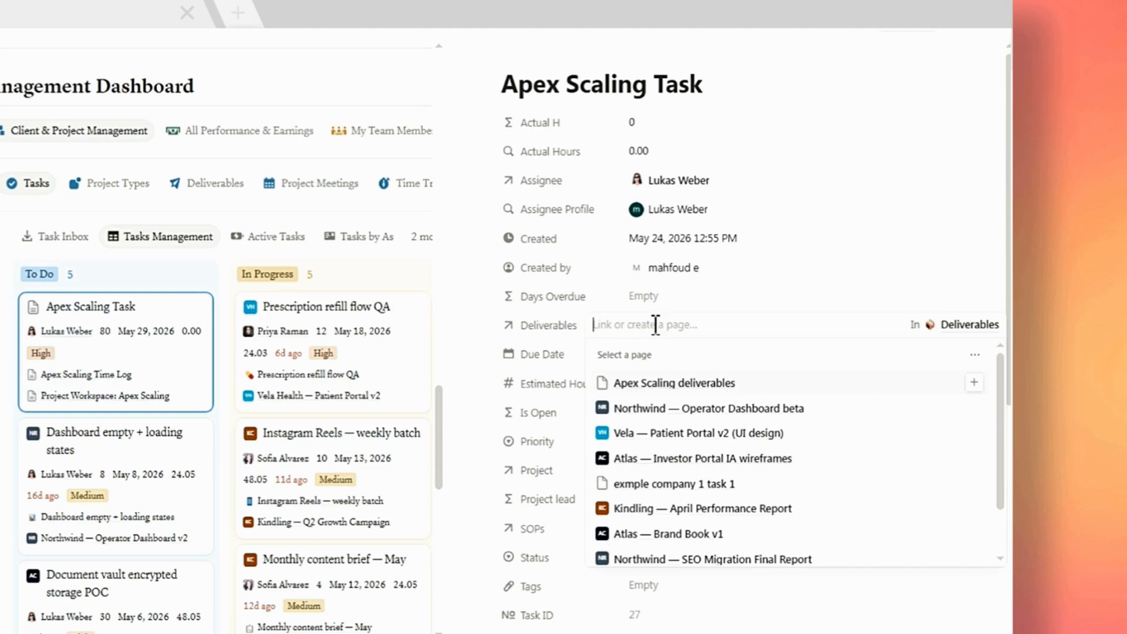
{"action": "left_click", "coordinate": [975, 384]}
{"action": "left_click", "coordinate": [616, 297]}
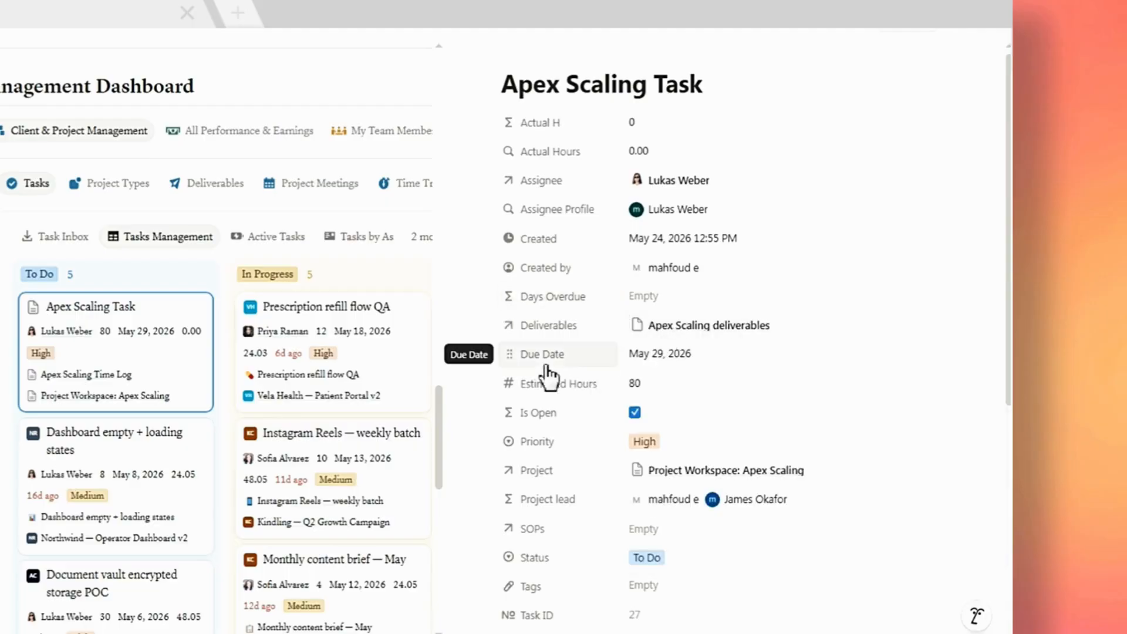
{"action": "scroll", "coordinate": [578, 400], "scroll_direction": "down", "scroll_amount": 3}
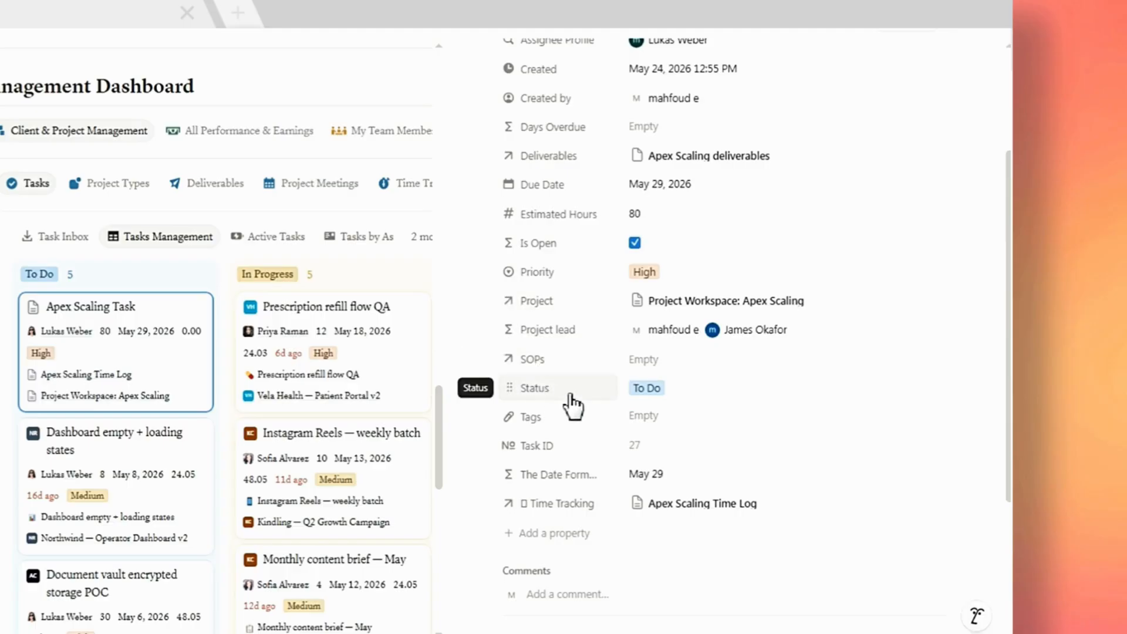
{"action": "scroll", "coordinate": [578, 405], "scroll_direction": "down", "scroll_amount": 2}
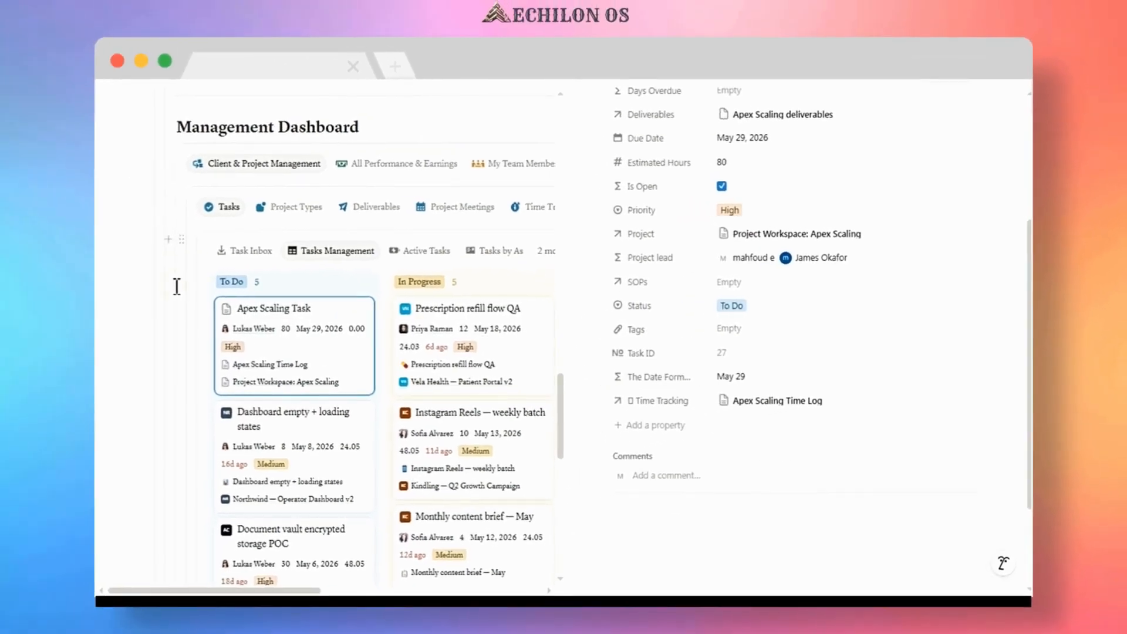
{"action": "left_click", "coordinate": [66, 284]}
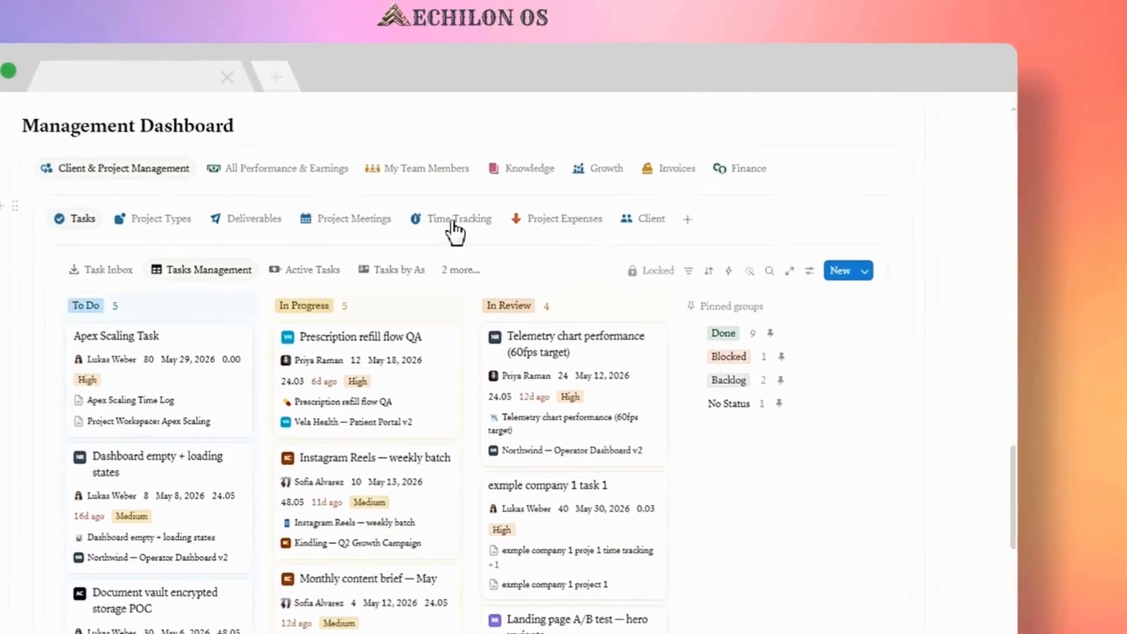
In the Time Tracking view, set the Apex Scaling Time Log's team member to the task's assignee.
{"action": "left_click", "coordinate": [441, 229]}
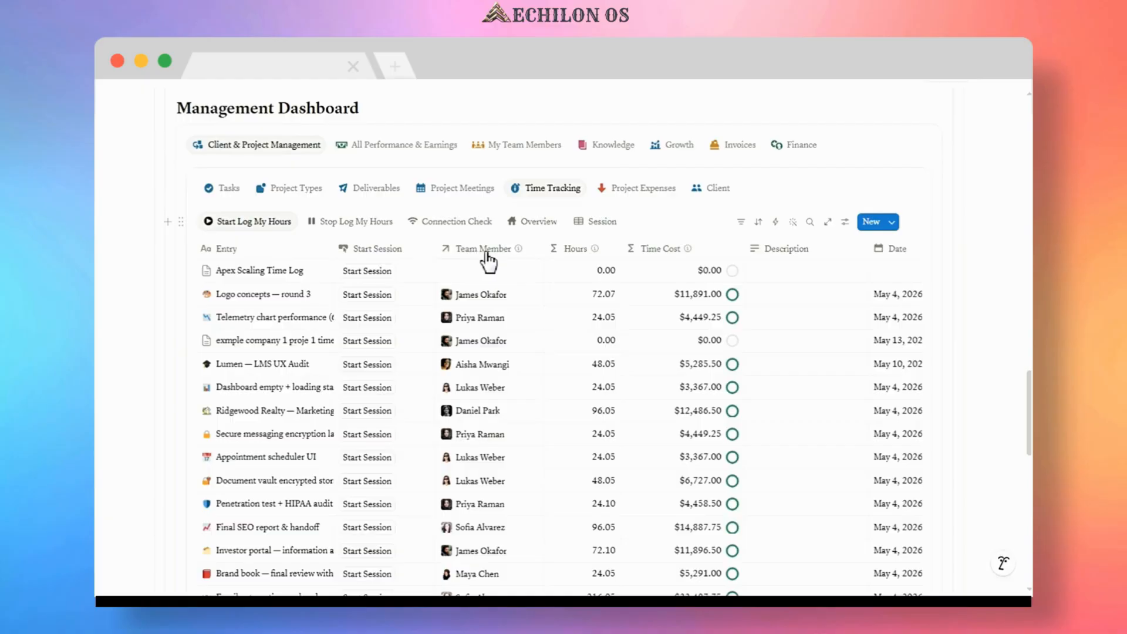
{"action": "mouse_move", "coordinate": [503, 254]}
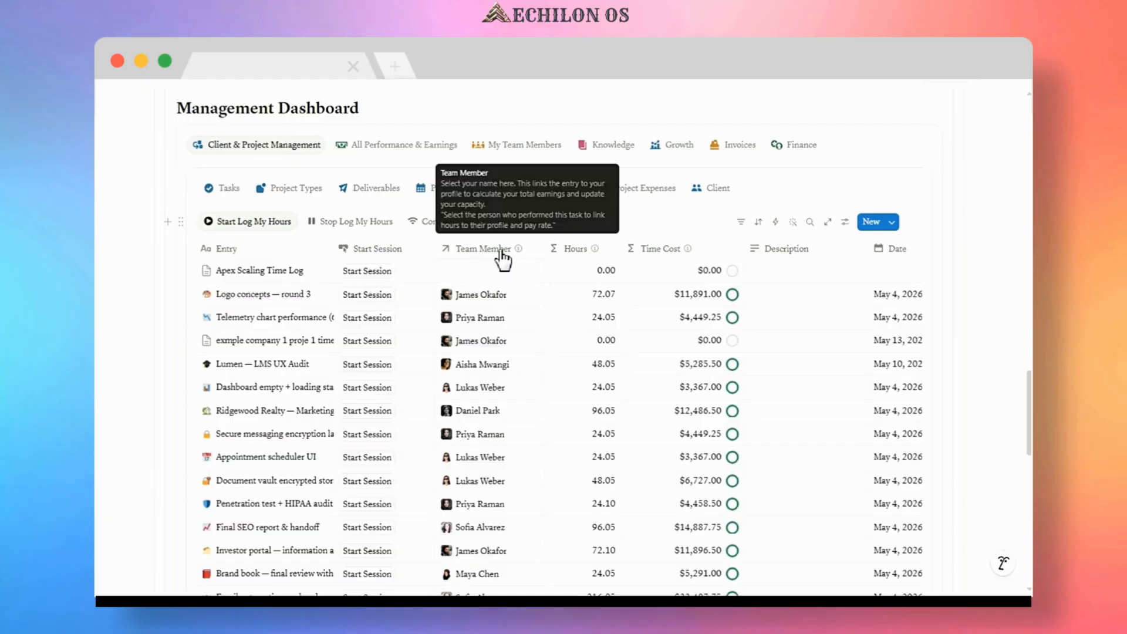
{"action": "left_click", "coordinate": [474, 273]}
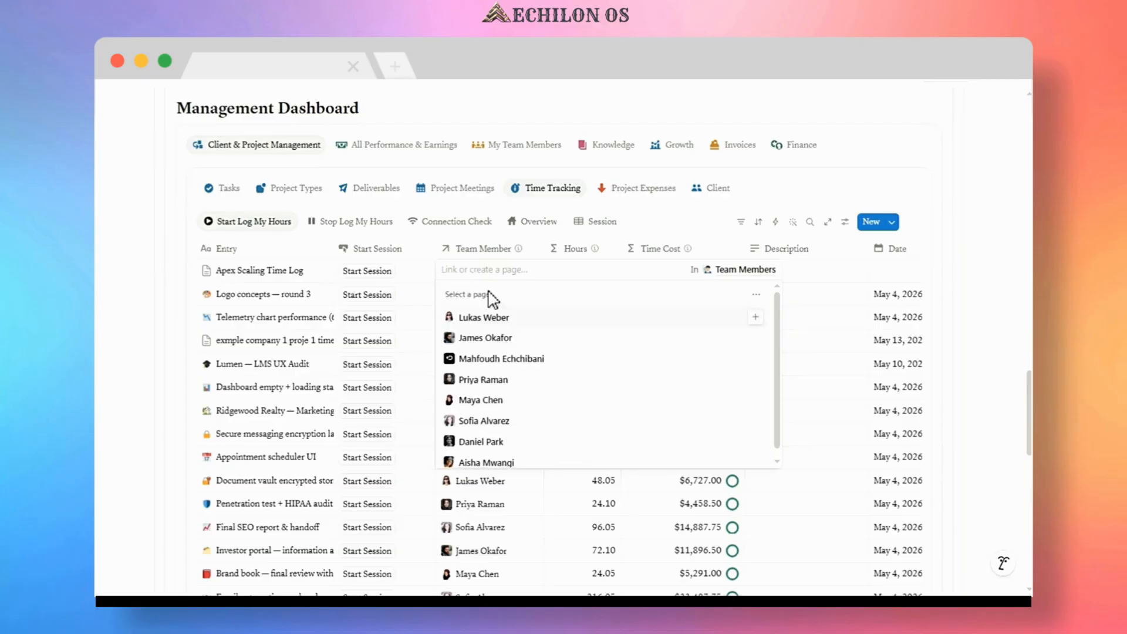
{"action": "left_click", "coordinate": [492, 271]}
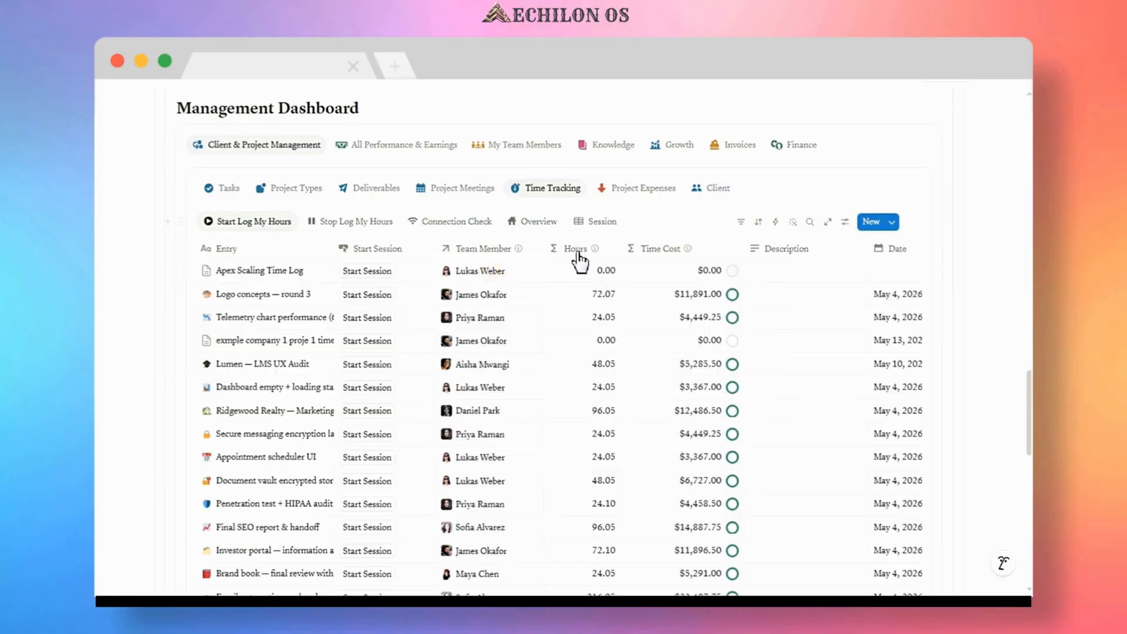
Set the Apex Scaling Time Log's date to May 24, 2026.
{"action": "mouse_move", "coordinate": [595, 250]}
{"action": "scroll", "coordinate": [801, 302], "scroll_direction": "down", "scroll_amount": 5}
{"action": "scroll", "coordinate": [793, 411], "scroll_direction": "down", "scroll_amount": 5}
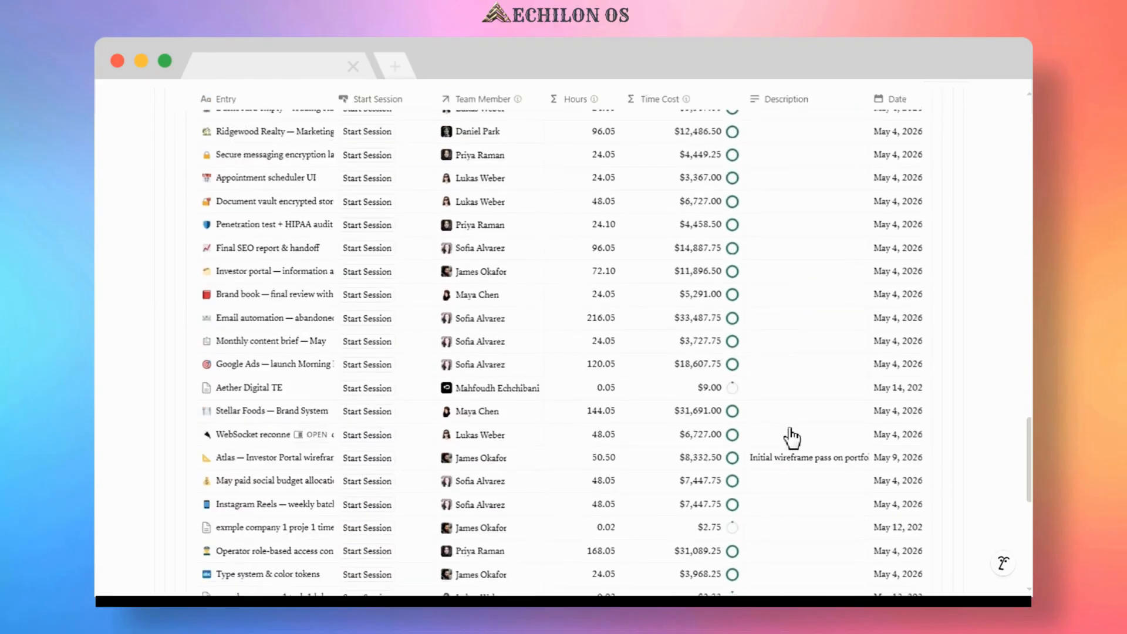
{"action": "left_click_drag", "start_coordinate": [478, 455], "coordinate": [631, 456]}
{"action": "scroll", "coordinate": [630, 452], "scroll_direction": "up", "scroll_amount": 1}
{"action": "scroll", "coordinate": [630, 449], "scroll_direction": "up", "scroll_amount": 10}
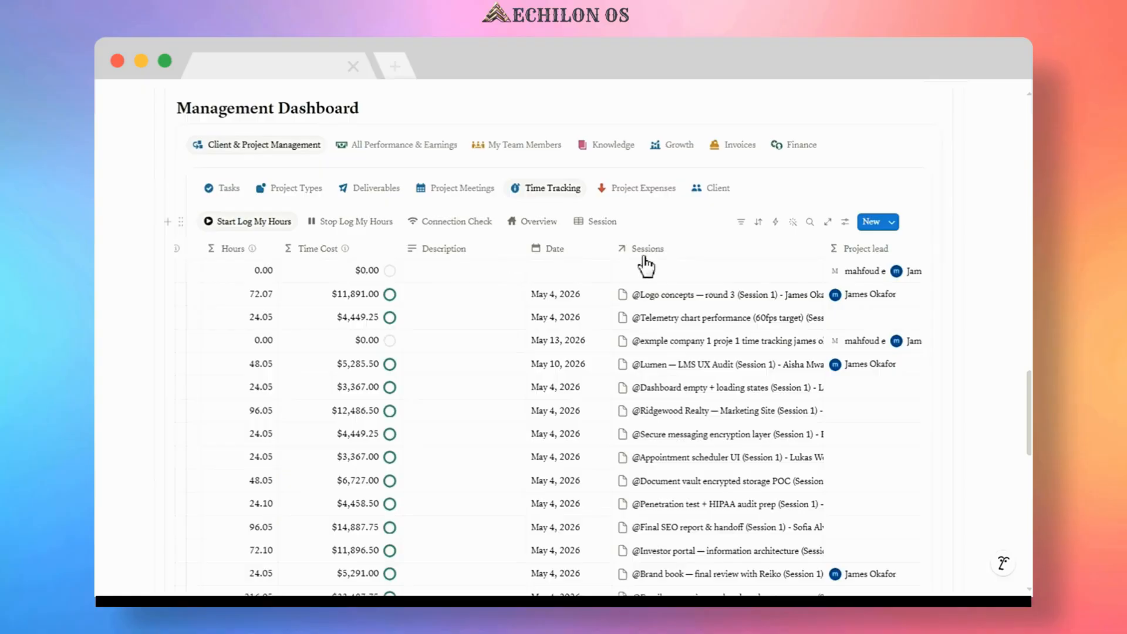
{"action": "left_click", "coordinate": [559, 269]}
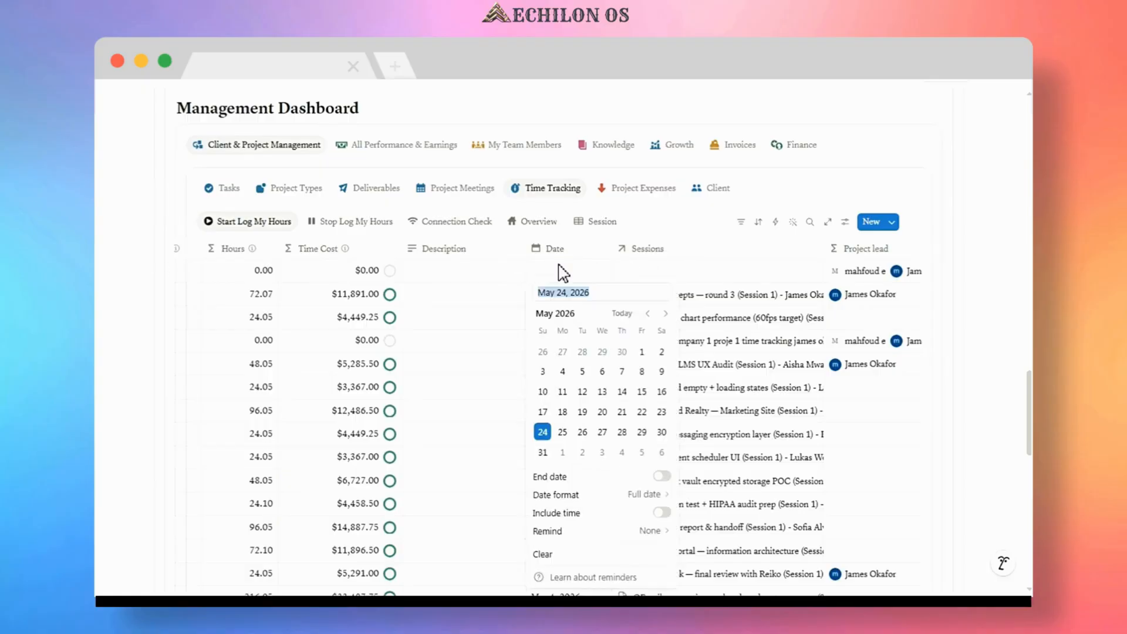
{"action": "left_click", "coordinate": [543, 432]}
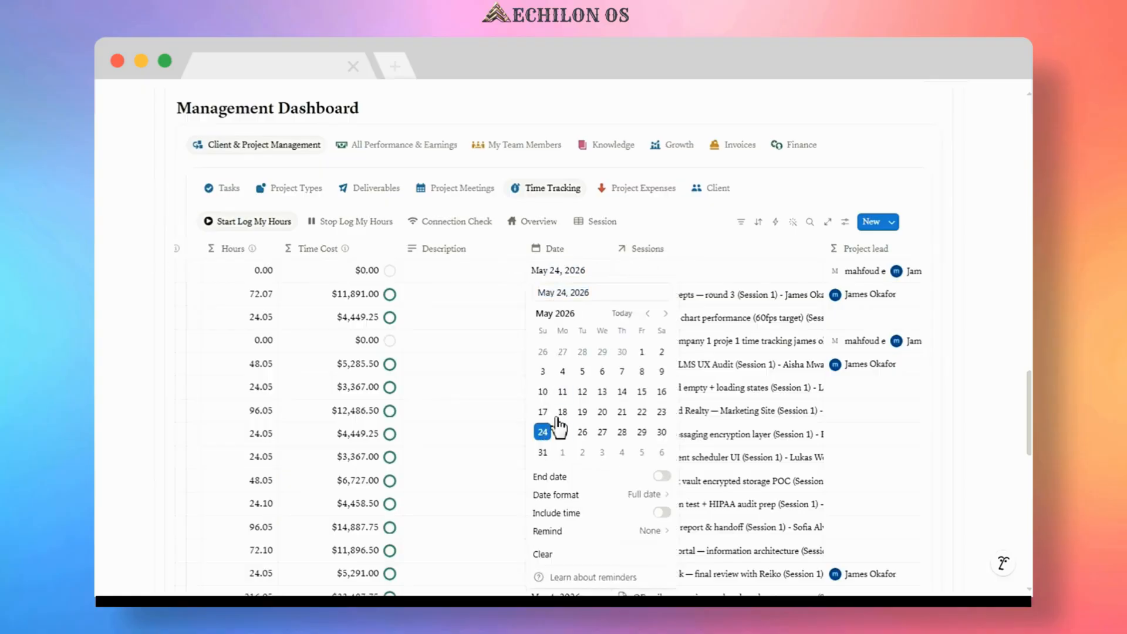
{"action": "left_click", "coordinate": [663, 222]}
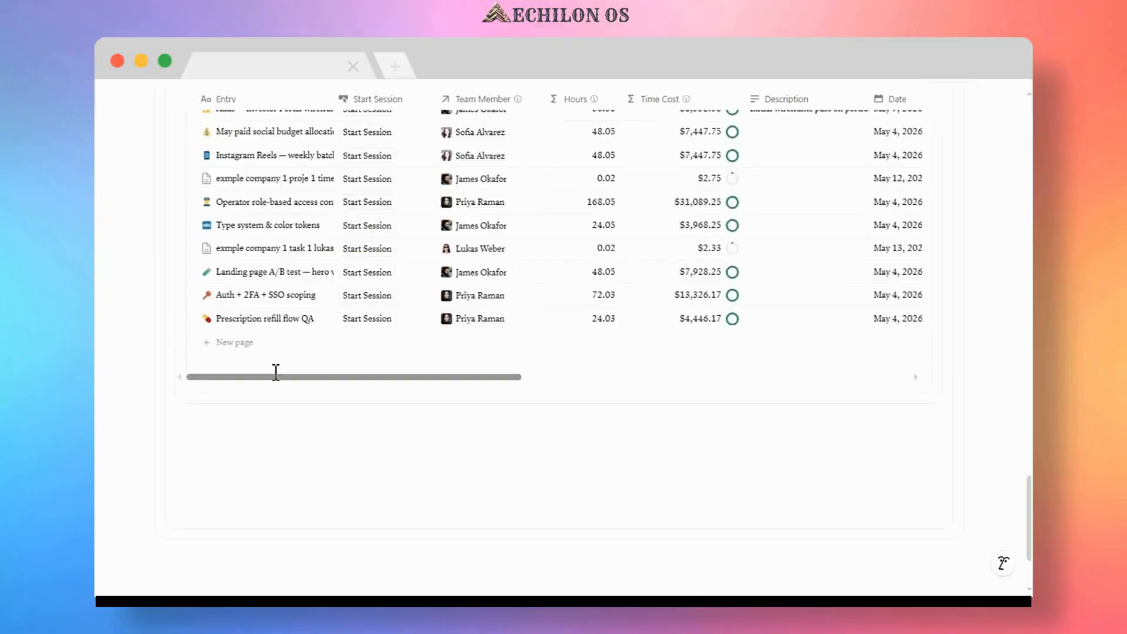
{"action": "scroll", "coordinate": [276, 374], "scroll_direction": "up", "scroll_amount": 7}
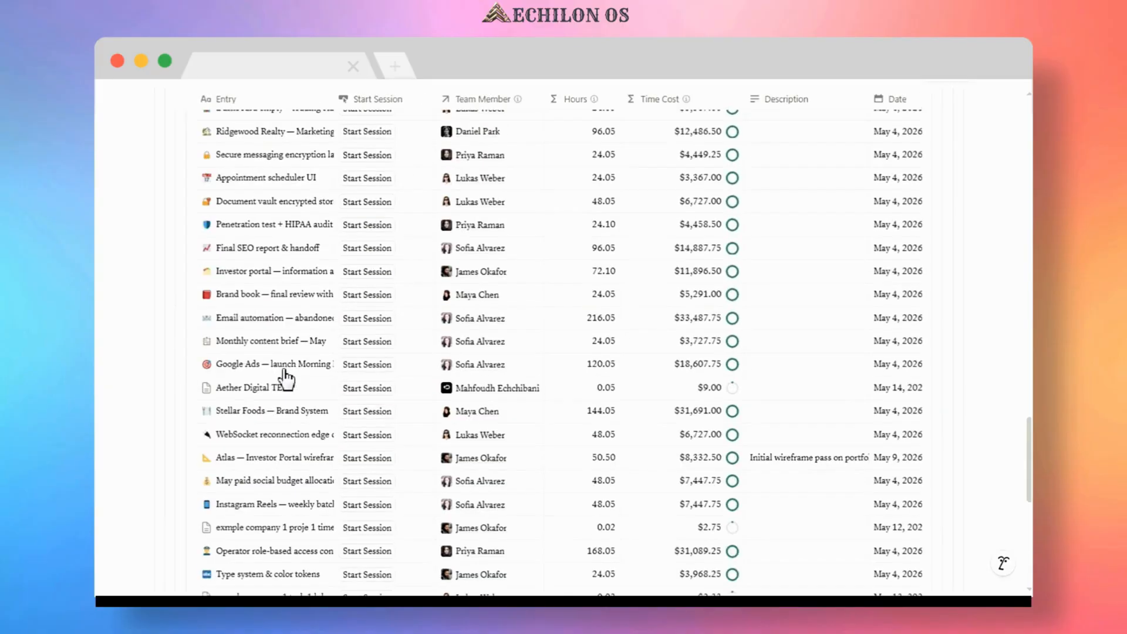
{"action": "scroll", "coordinate": [286, 379], "scroll_direction": "up", "scroll_amount": 6}
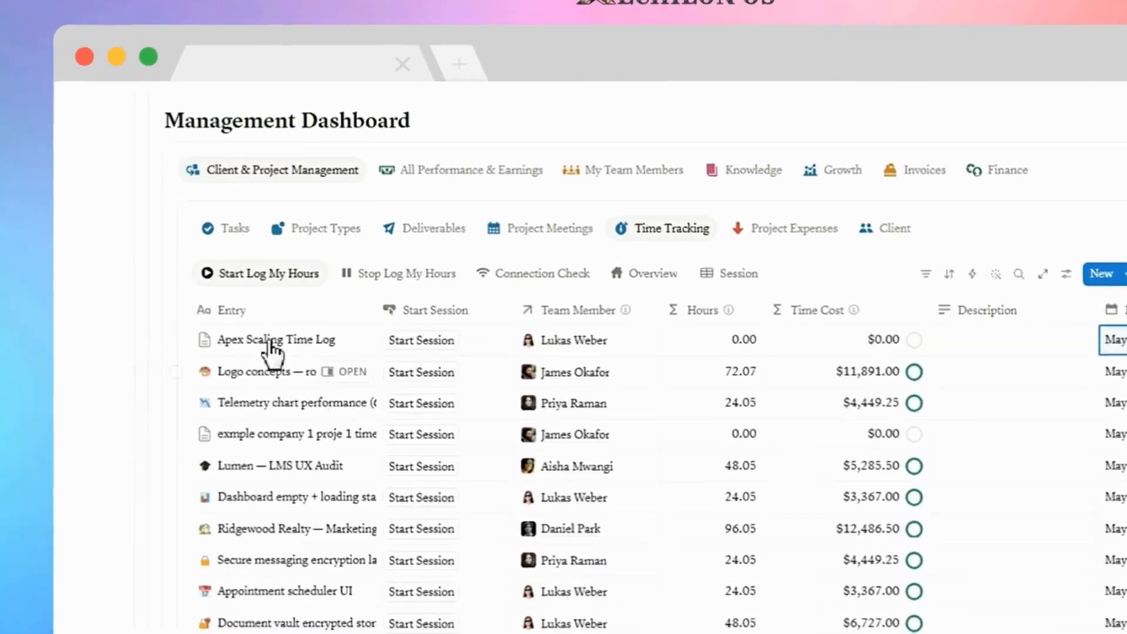
Start a work session for the Apex Scaling Time Log and review its session entry in the Session view.
{"action": "left_click", "coordinate": [427, 347]}
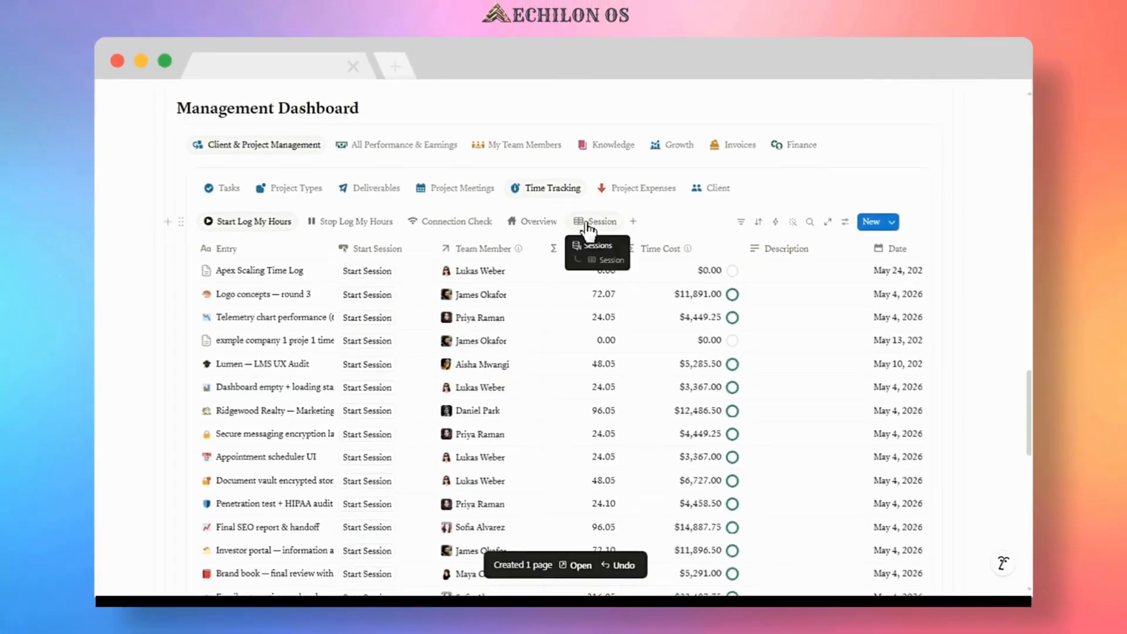
{"action": "left_click", "coordinate": [583, 226]}
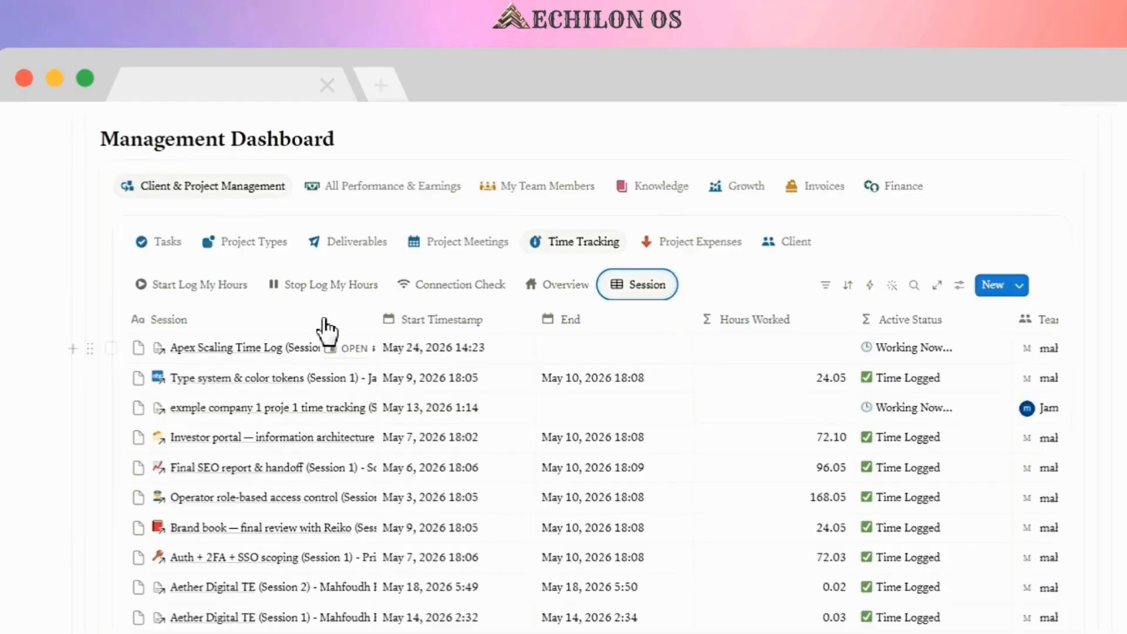
{"action": "left_click", "coordinate": [309, 352]}
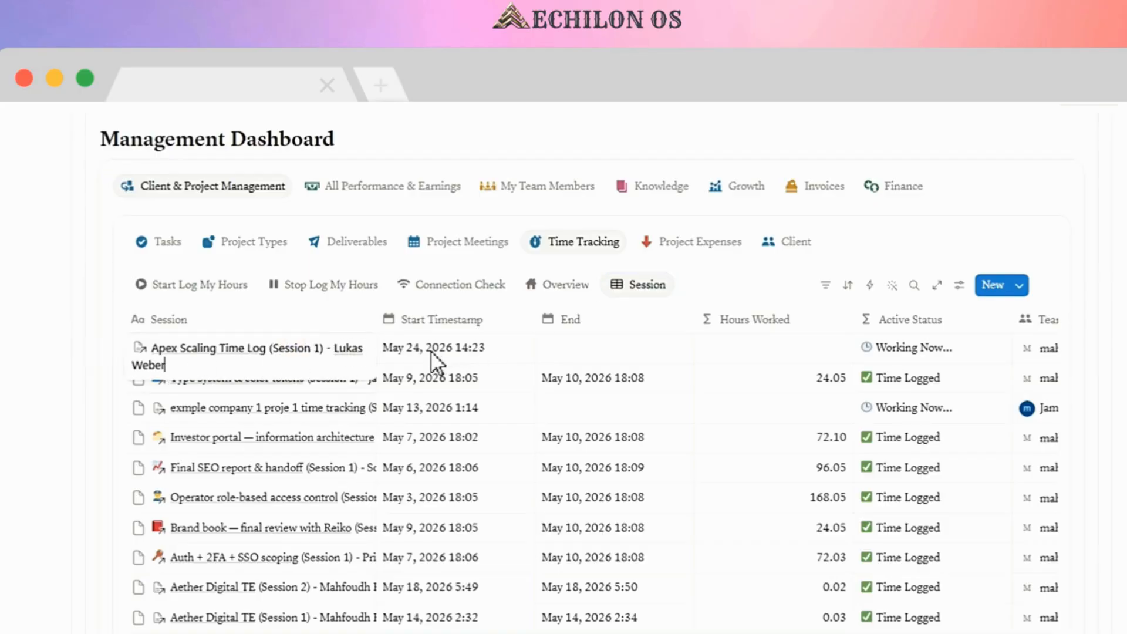
{"action": "key", "text": "Escape"}
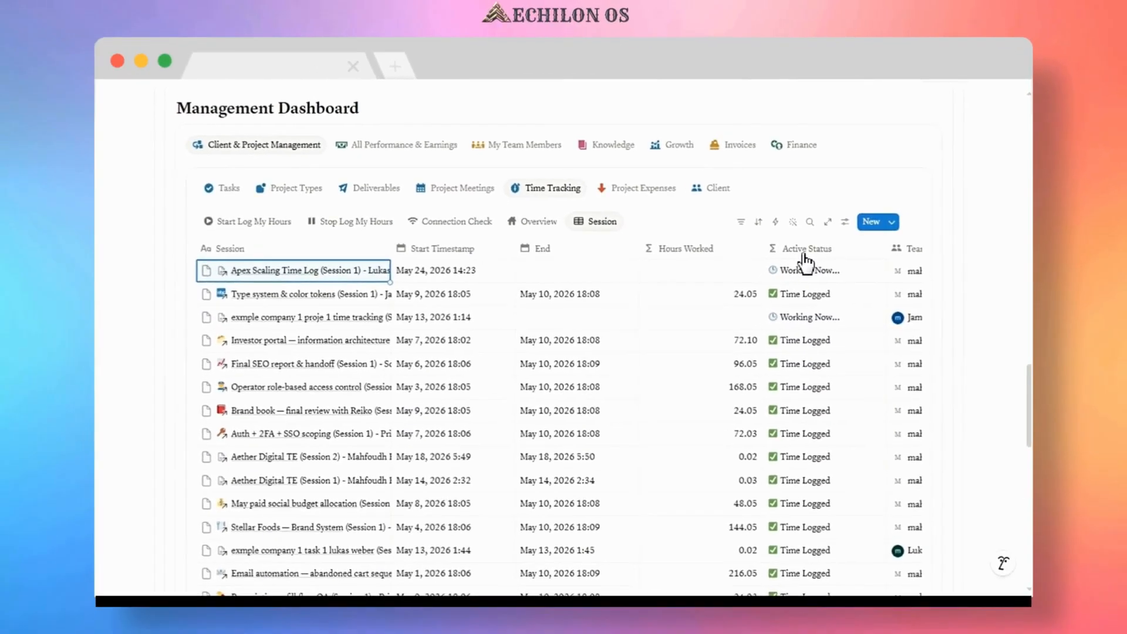
End the Apex Scaling Time Log's running session and check the logged session in the Session view.
{"action": "left_click", "coordinate": [353, 228]}
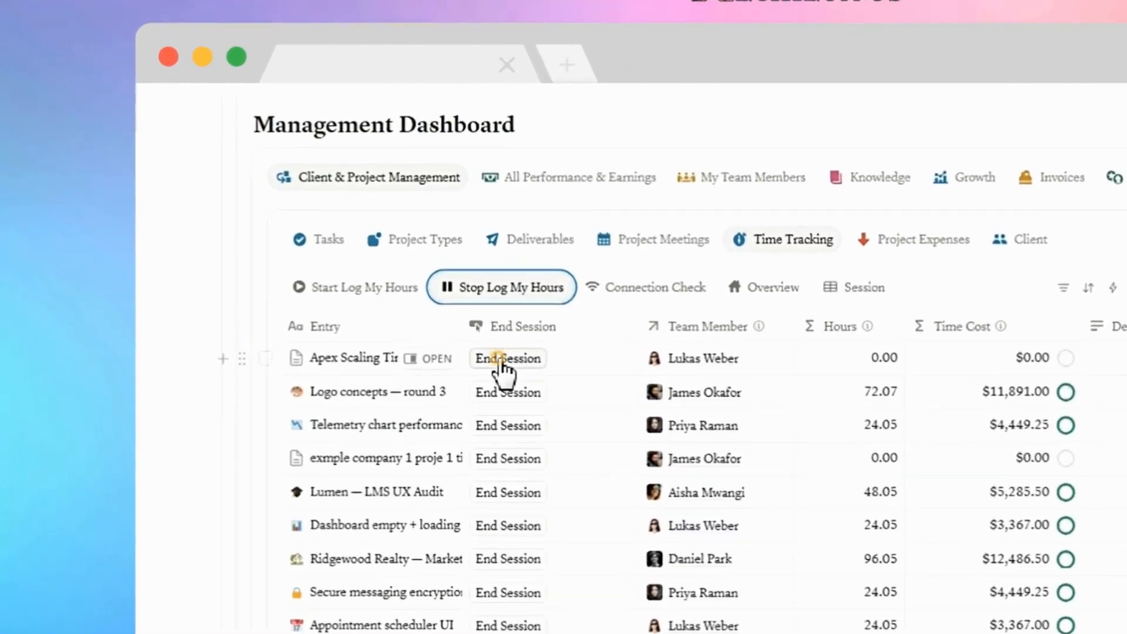
{"action": "left_click", "coordinate": [500, 359]}
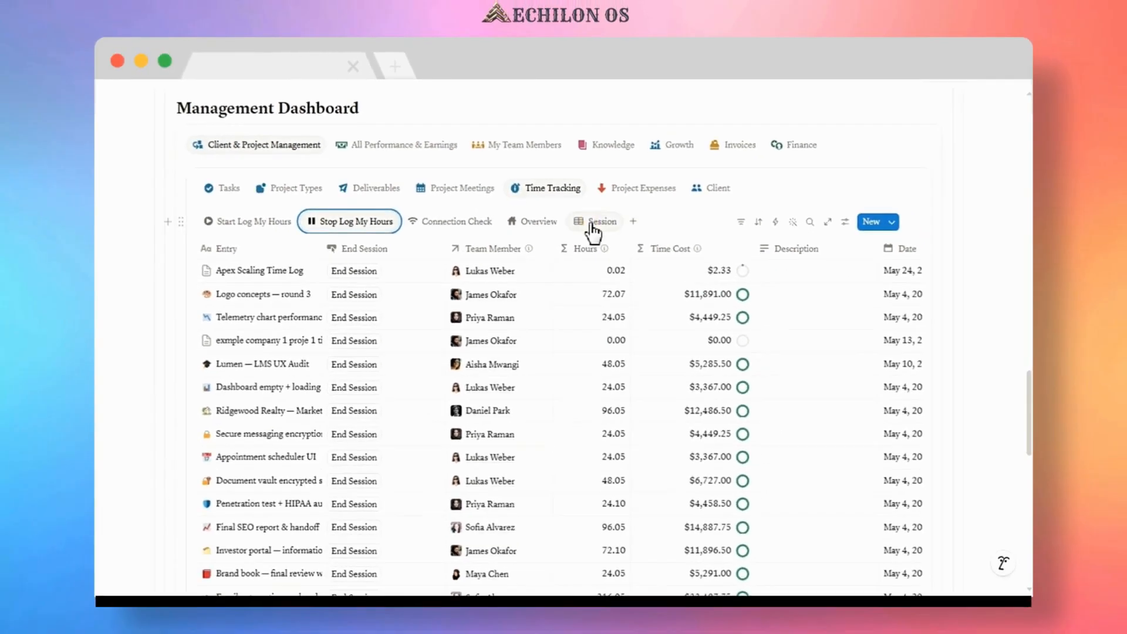
{"action": "left_click", "coordinate": [564, 288]}
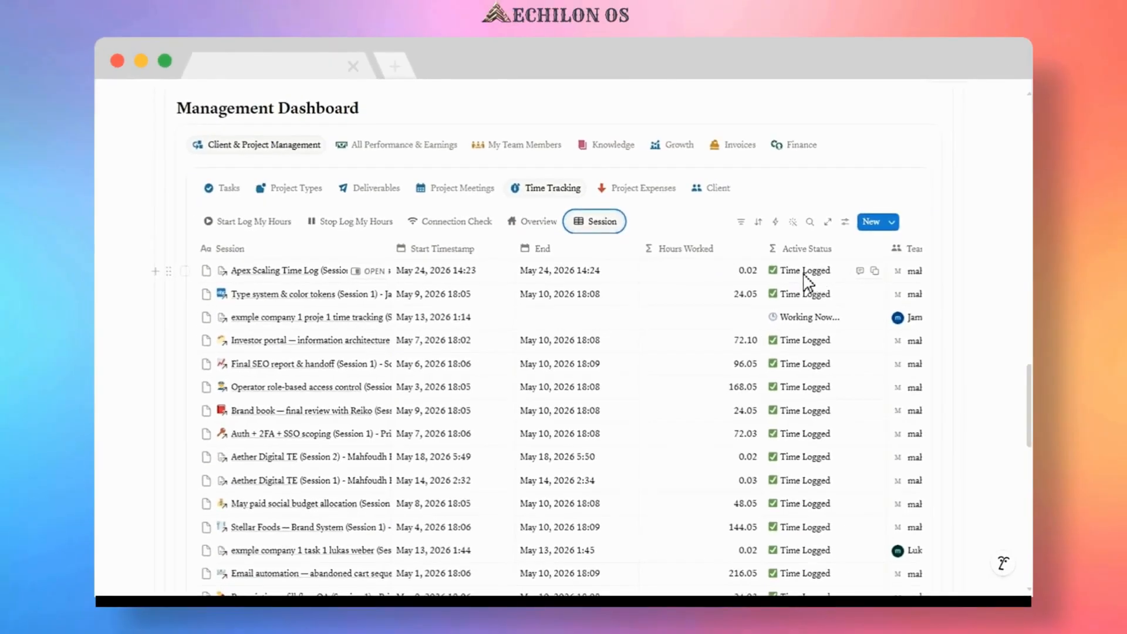
Start a second session for the Apex Scaling Time Log and review both session entries in the Session view.
{"action": "left_click", "coordinate": [260, 226]}
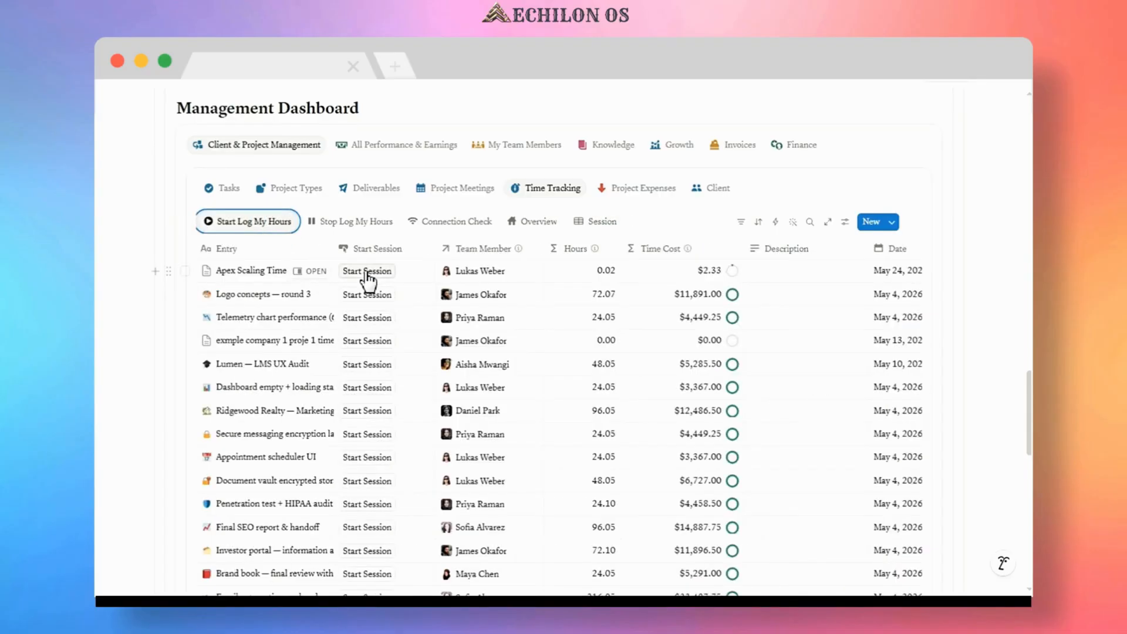
{"action": "left_click", "coordinate": [365, 271]}
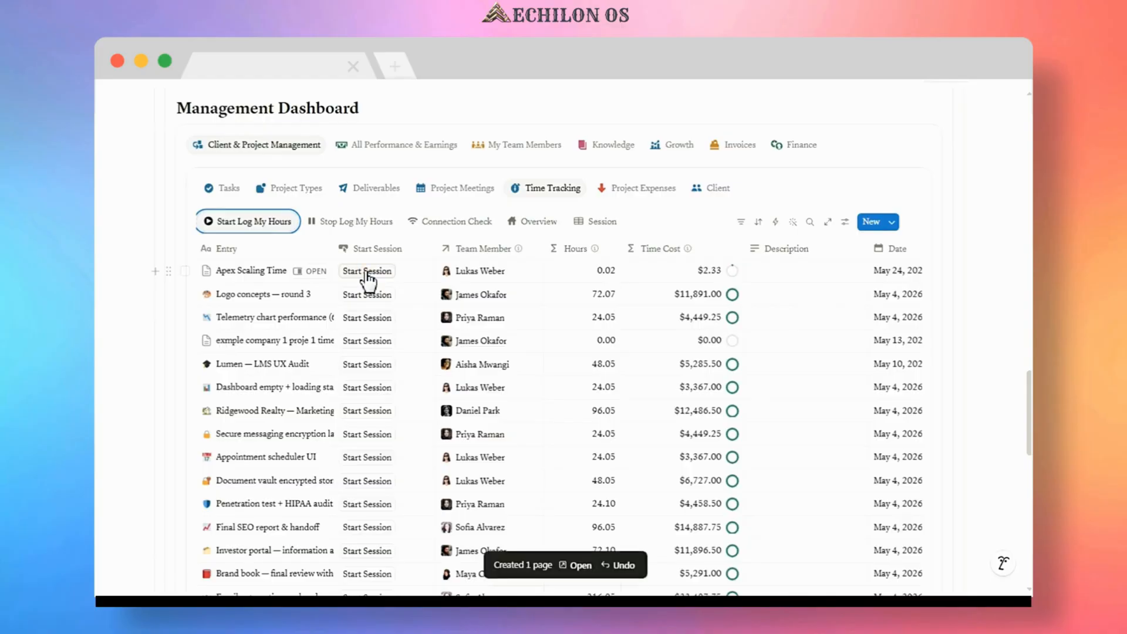
{"action": "left_click", "coordinate": [598, 225]}
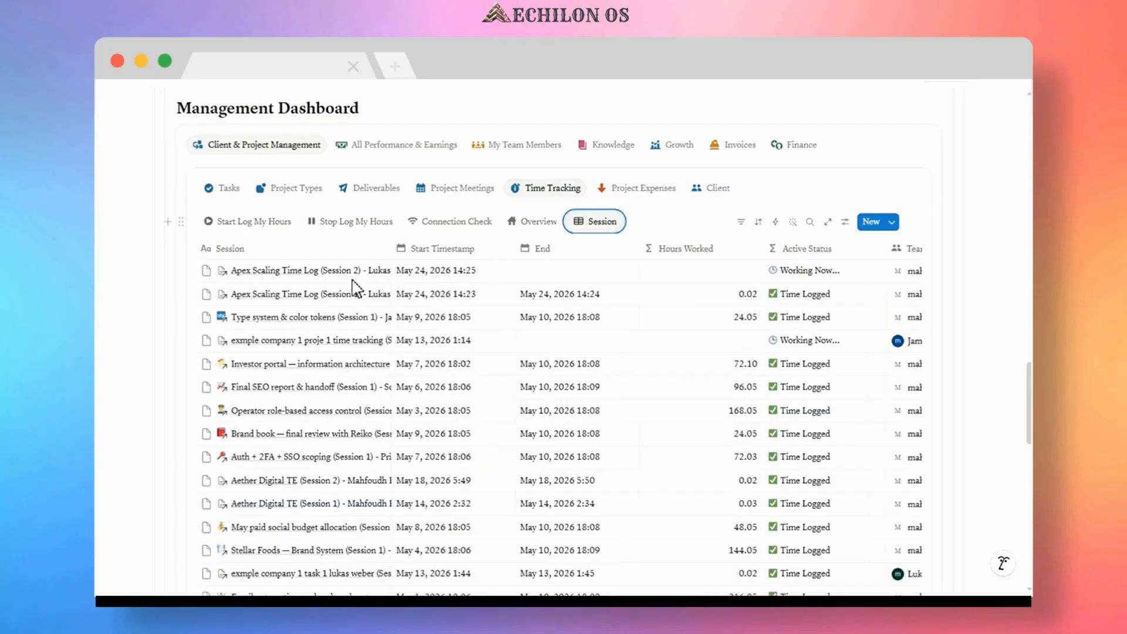
{"action": "left_click", "coordinate": [333, 277]}
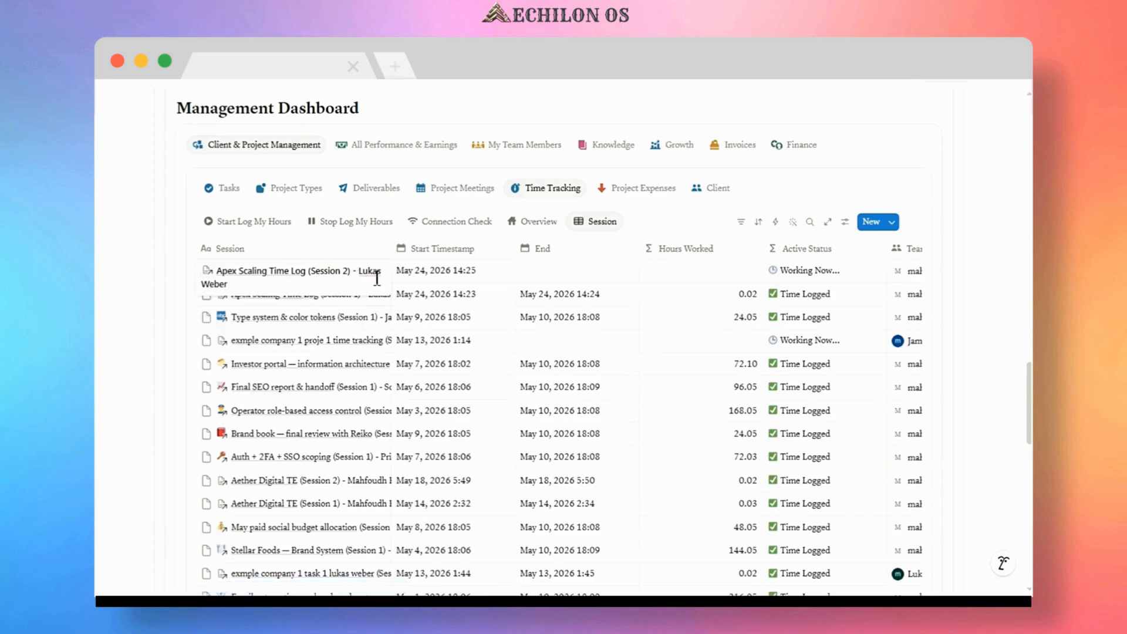
{"action": "left_click", "coordinate": [309, 238]}
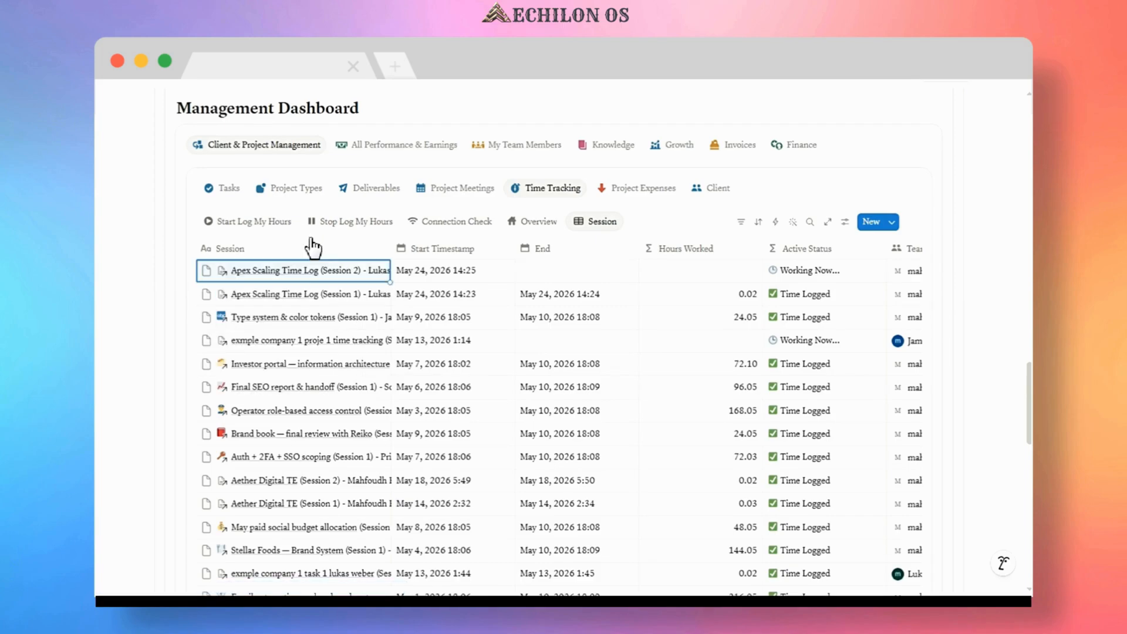
{"action": "left_click", "coordinate": [308, 302]}
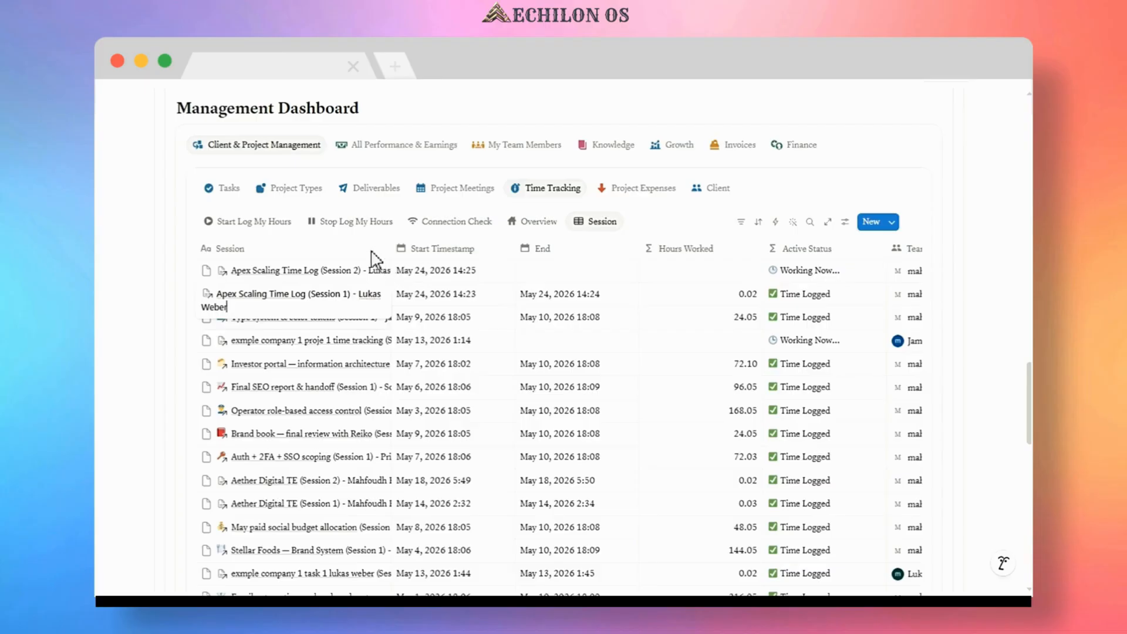
{"action": "key", "text": "Escape"}
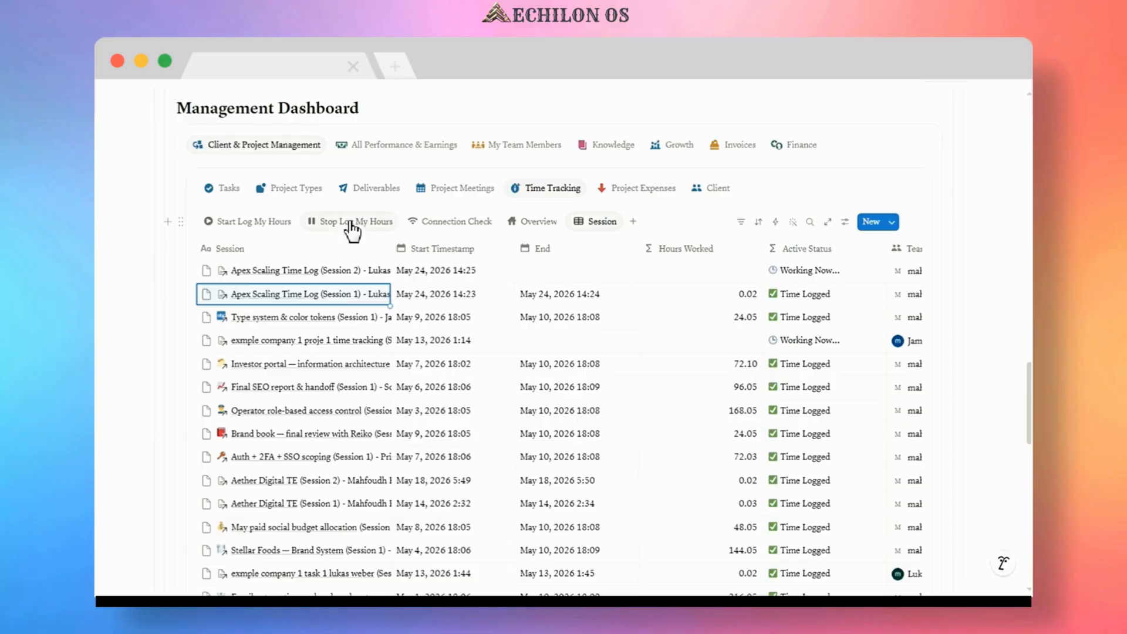
In Project Expenses, set the Notion Enterprise expense's Notes to Pass-through to client.
{"action": "left_click", "coordinate": [225, 189]}
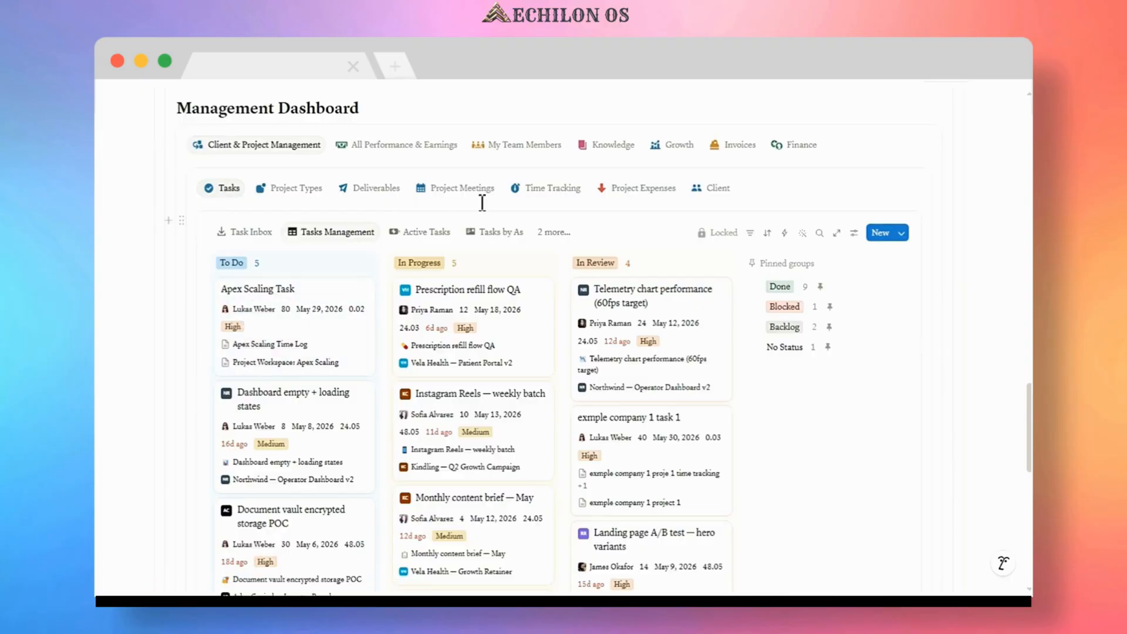
{"action": "left_click", "coordinate": [630, 189]}
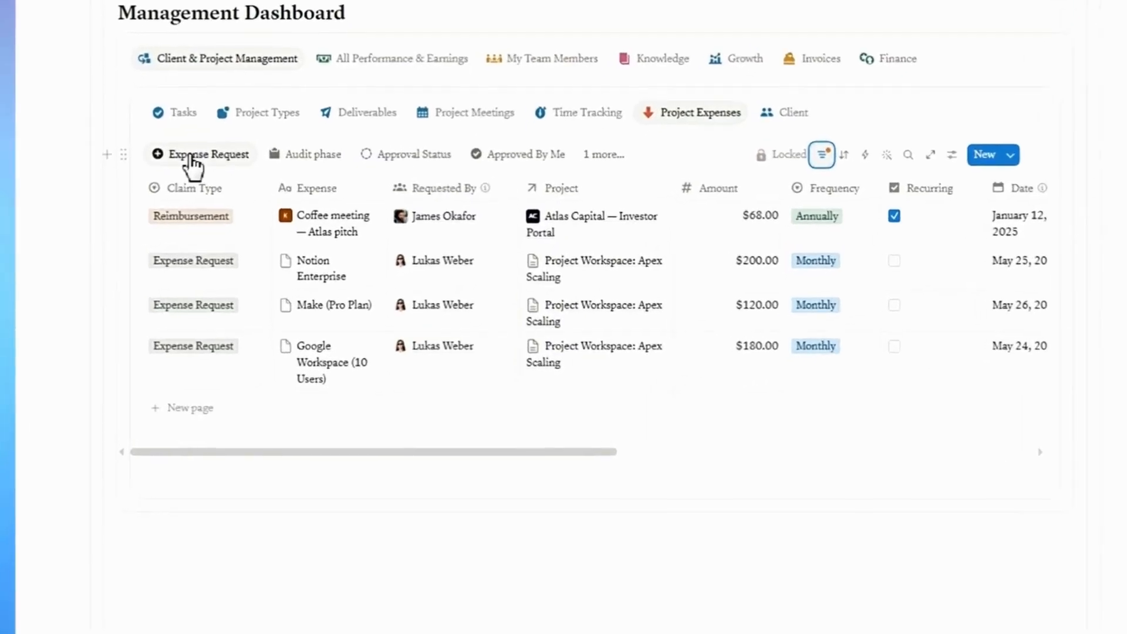
{"action": "mouse_move", "coordinate": [193, 165]}
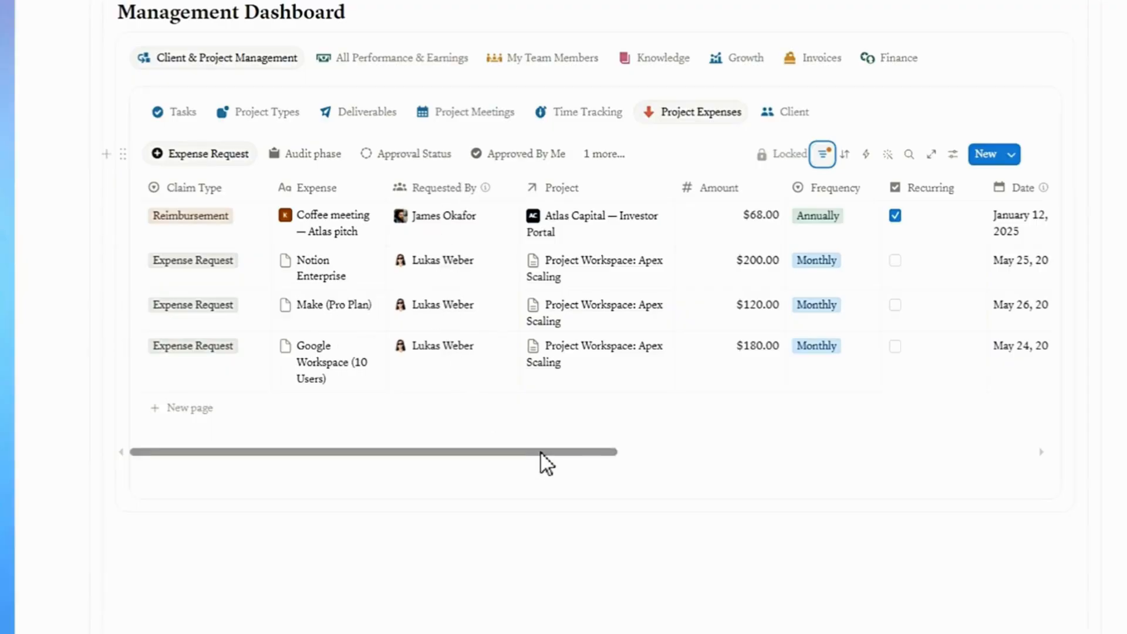
{"action": "left_click_drag", "start_coordinate": [543, 453], "coordinate": [833, 474]}
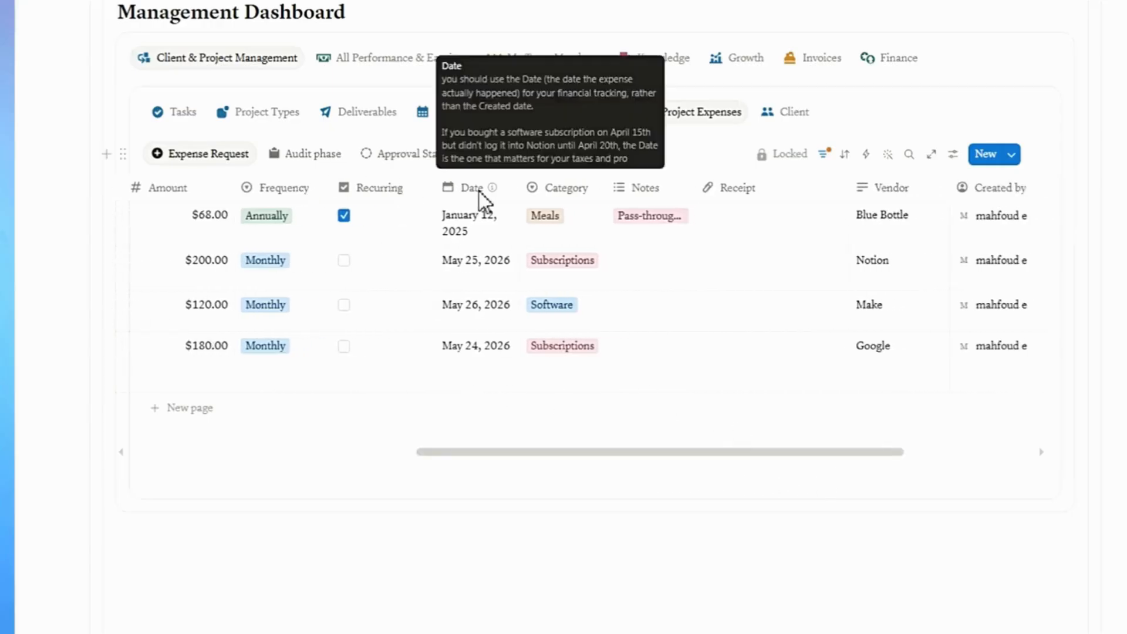
{"action": "left_click", "coordinate": [649, 311]}
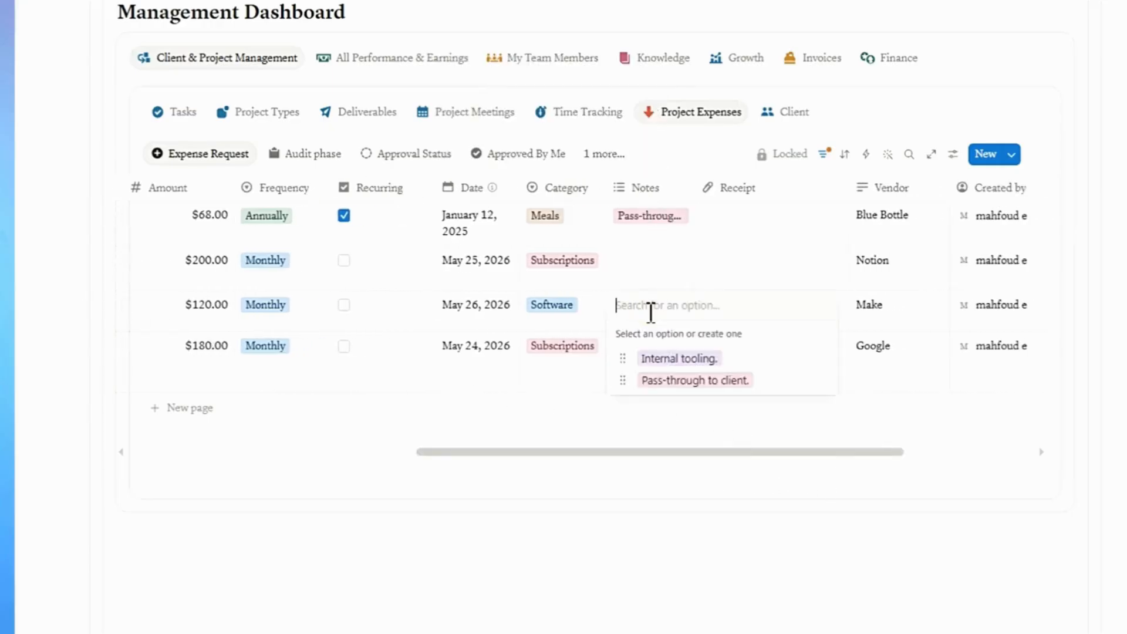
{"action": "key", "text": "Escape"}
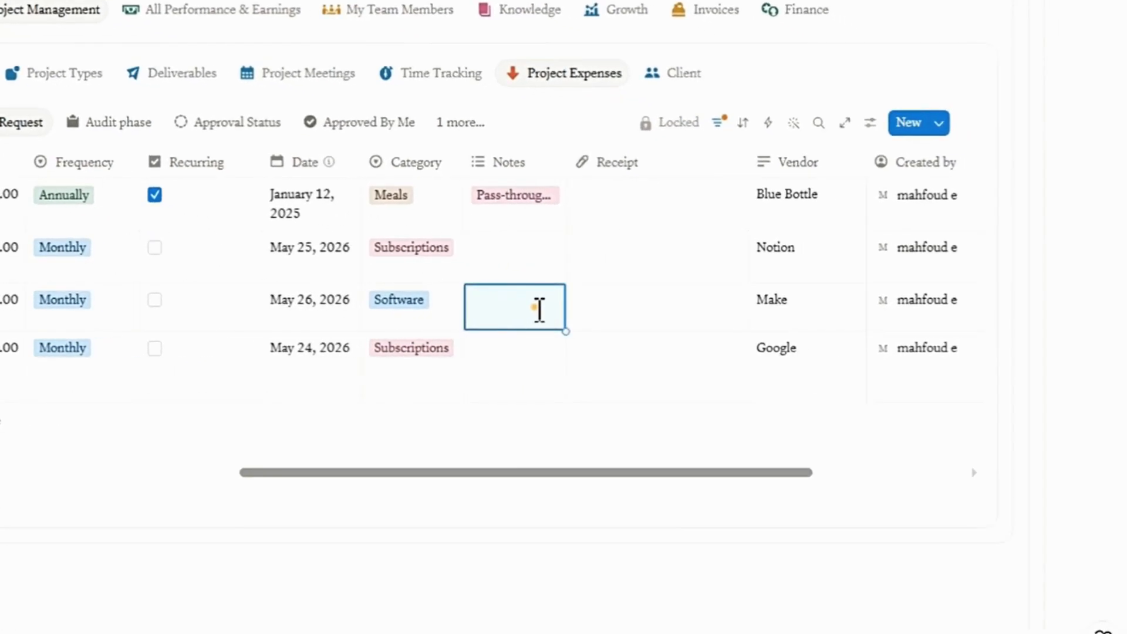
{"action": "left_click", "coordinate": [539, 311]}
{"action": "left_click", "coordinate": [544, 339]}
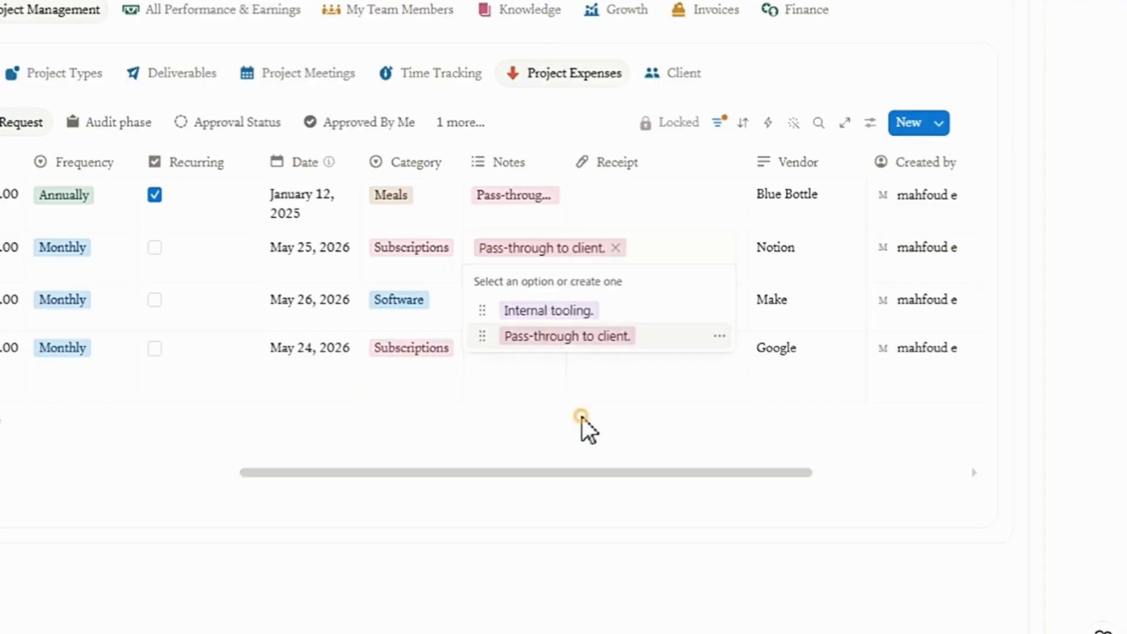
{"action": "key", "text": "Escape"}
Set the Make (Pro Plan) expense's Notes to Pass-through to client and Google Workspace's Notes to Internal tooling.
{"action": "left_click", "coordinate": [515, 315]}
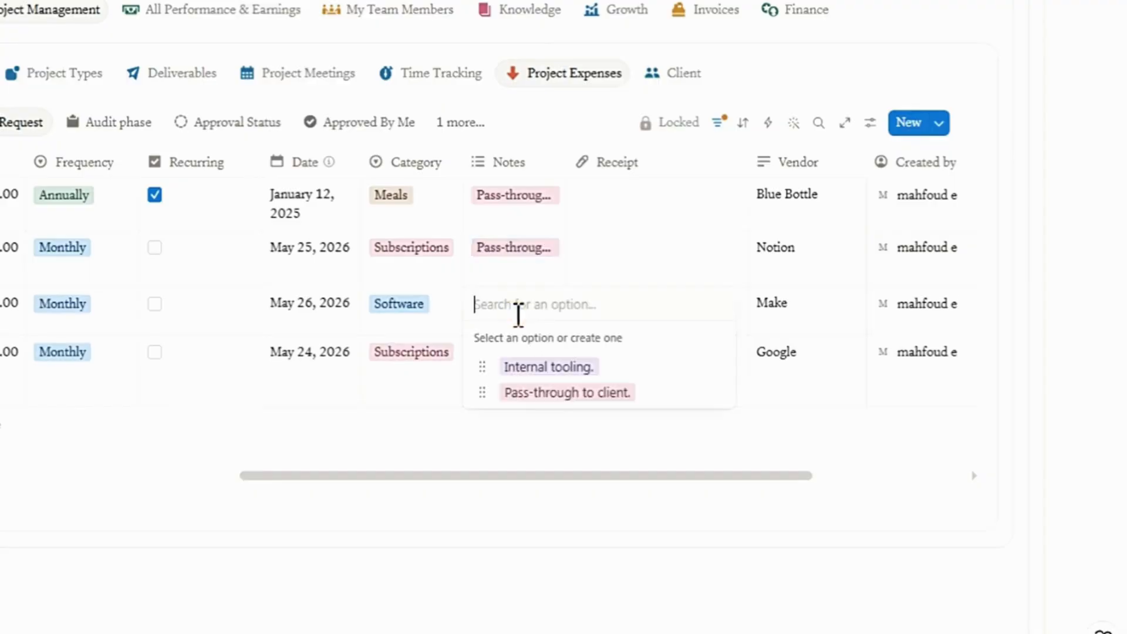
{"action": "left_click", "coordinate": [548, 393]}
{"action": "key", "text": "Escape"}
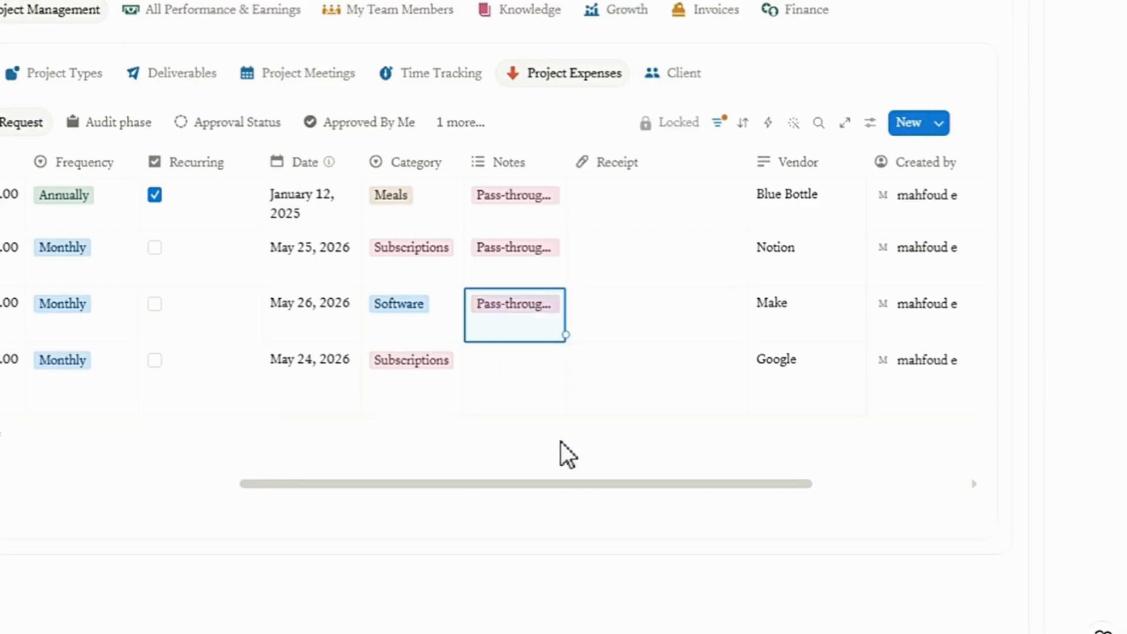
{"action": "left_click", "coordinate": [512, 375]}
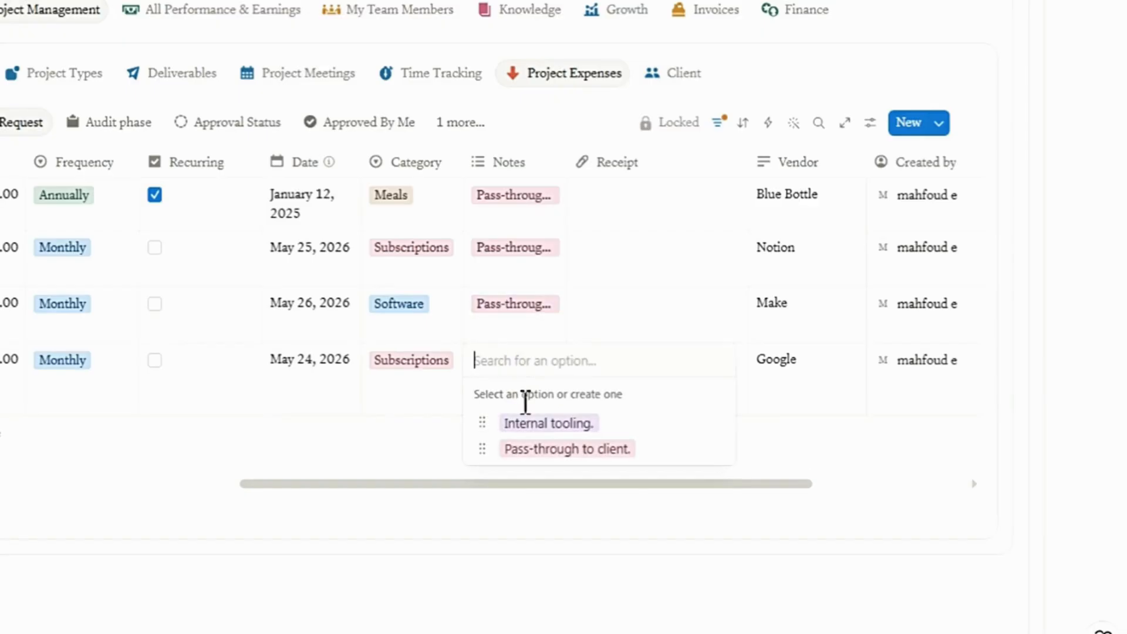
{"action": "left_click", "coordinate": [505, 424]}
{"action": "key", "text": "Escape"}
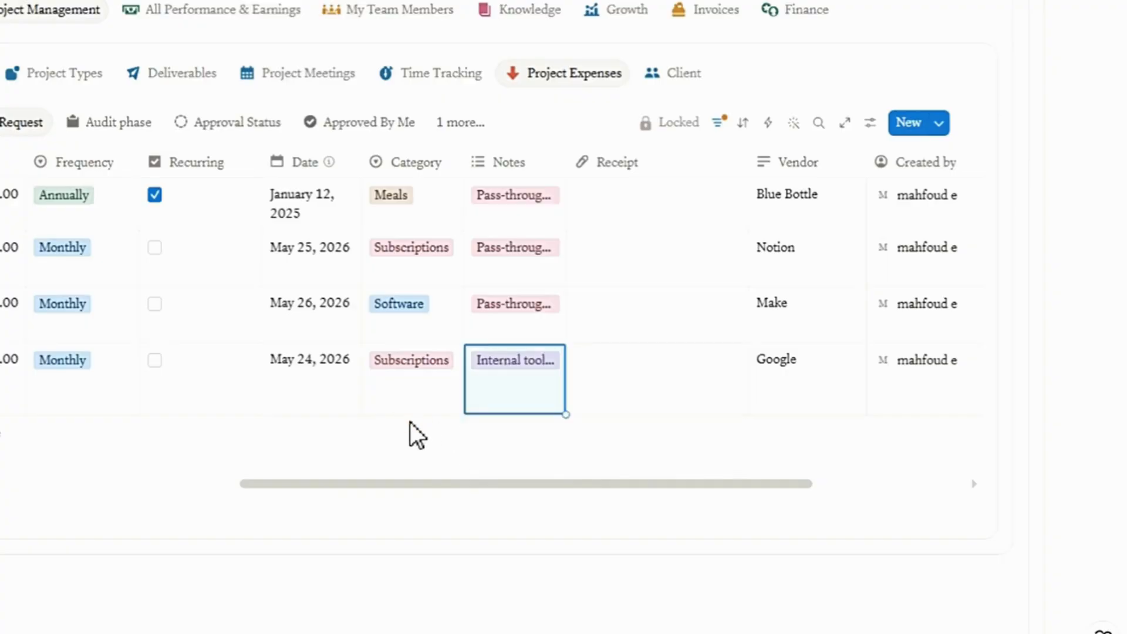
In the Audit phase view, mark the Make (Pro Plan) and Notion Enterprise expenses as billable.
{"action": "left_click", "coordinate": [443, 484]}
{"action": "left_click_drag", "start_coordinate": [480, 473], "coordinate": [149, 475]}
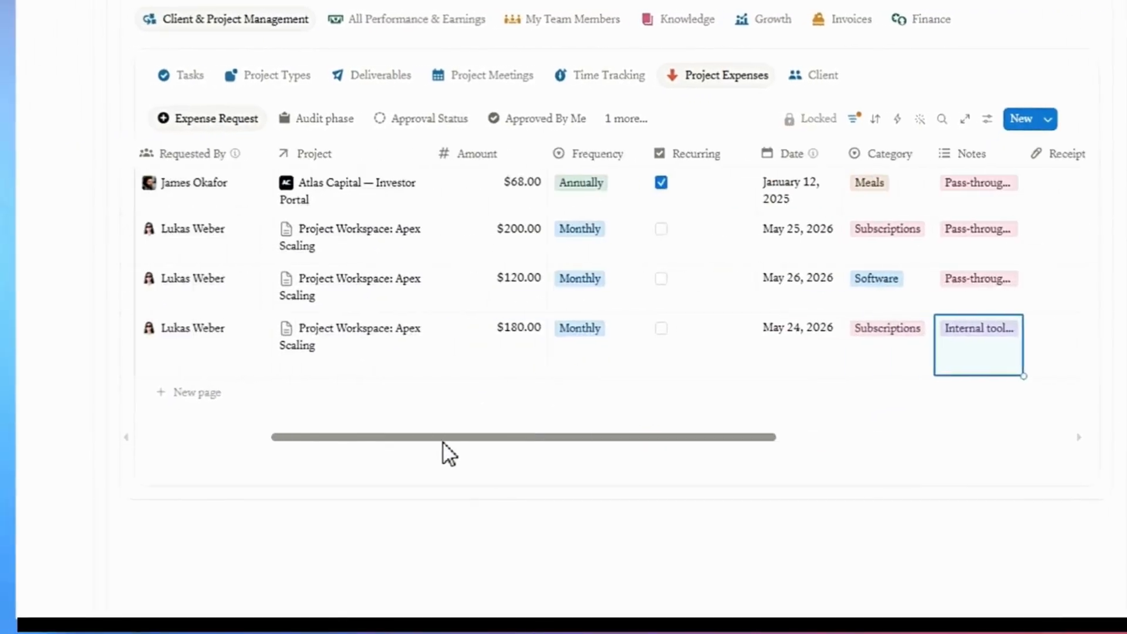
{"action": "left_click_drag", "start_coordinate": [311, 440], "coordinate": [281, 443]}
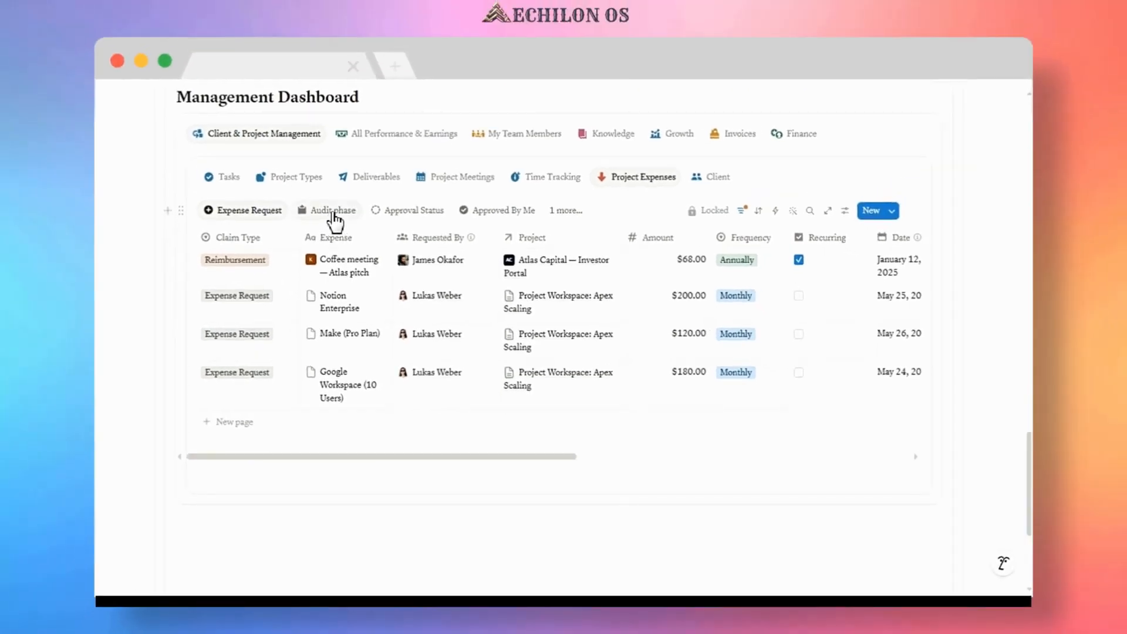
{"action": "left_click", "coordinate": [333, 211]}
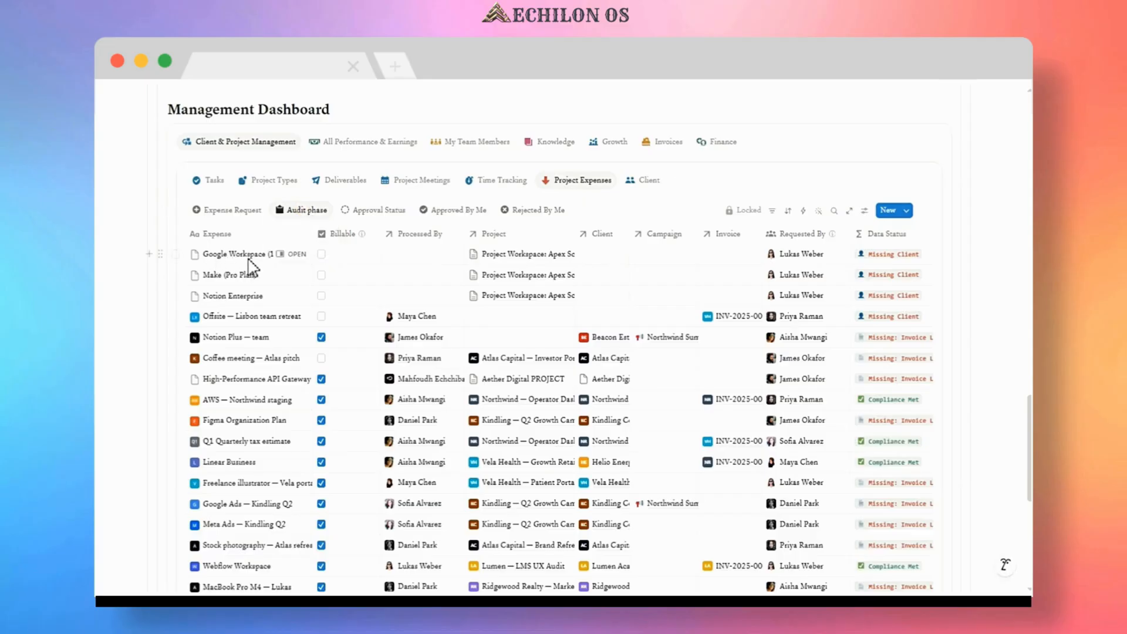
{"action": "mouse_move", "coordinate": [340, 236]}
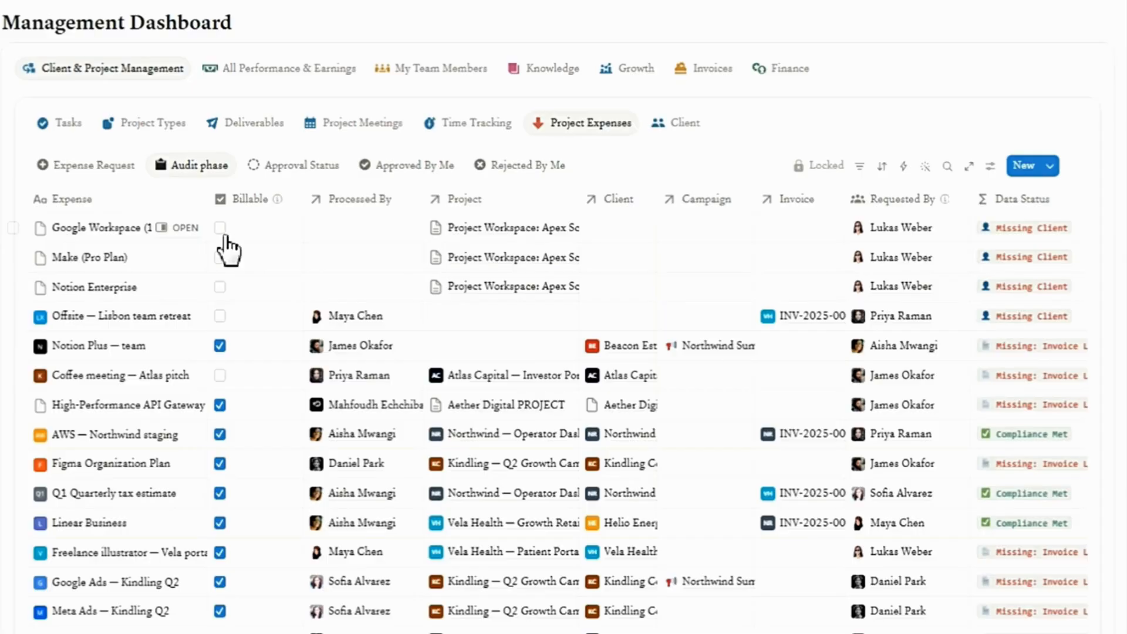
{"action": "left_click", "coordinate": [220, 259]}
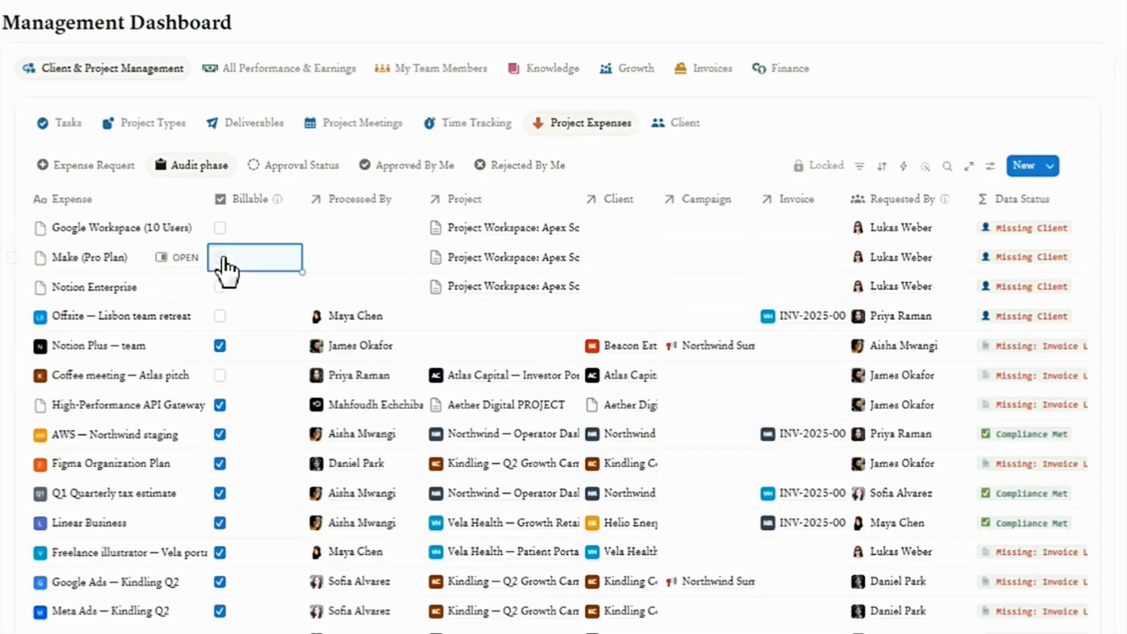
{"action": "left_click", "coordinate": [222, 289]}
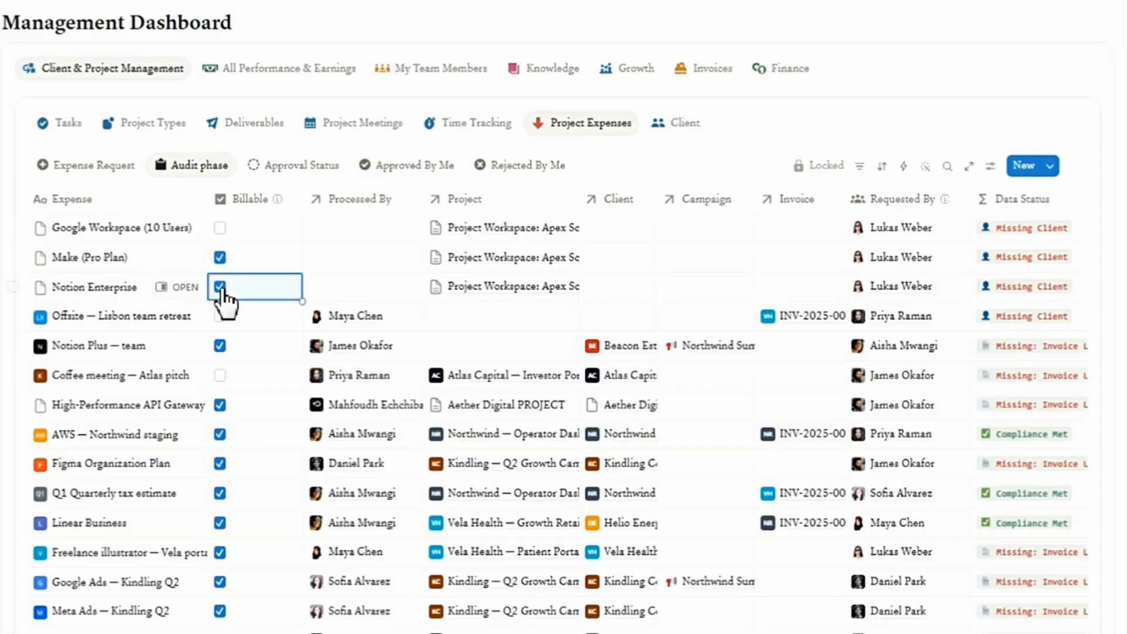
Set Processed By of the three Apex Scaling expenses to the first listed team member, filling it down the rows.
{"action": "left_click", "coordinate": [357, 229]}
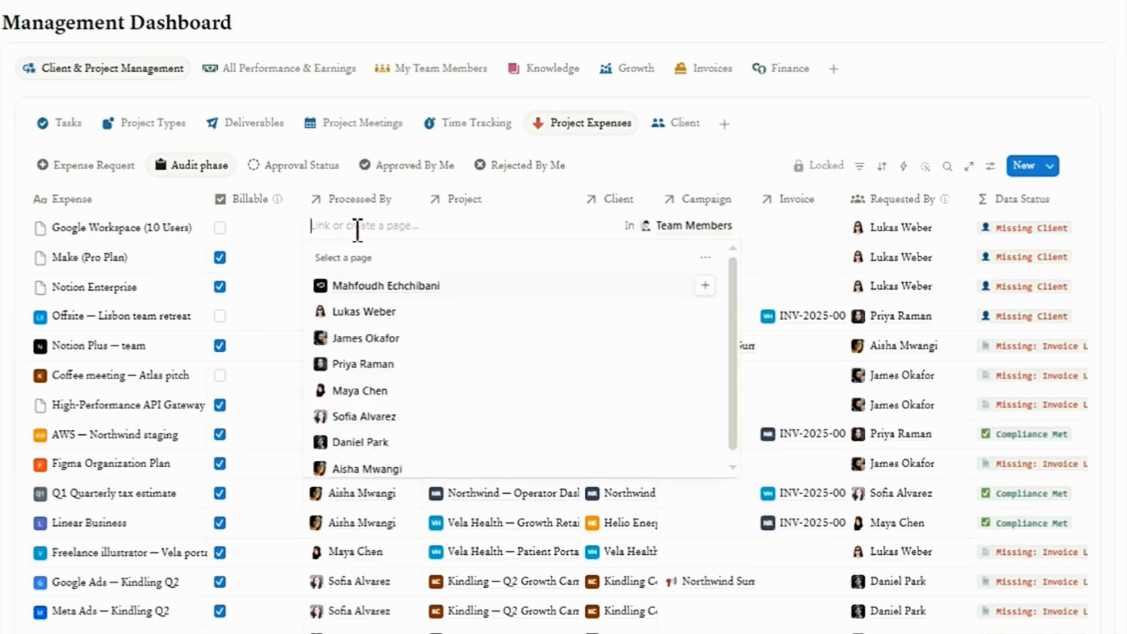
{"action": "left_click", "coordinate": [702, 290]}
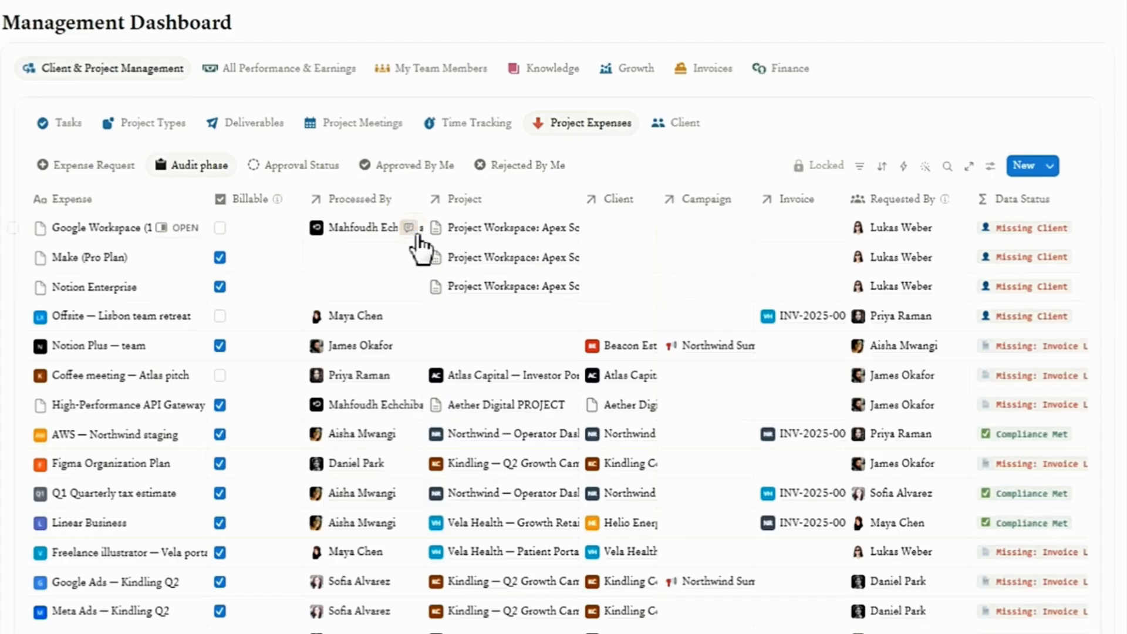
{"action": "left_click", "coordinate": [402, 233]}
{"action": "left_click_drag", "start_coordinate": [420, 277], "coordinate": [421, 291]}
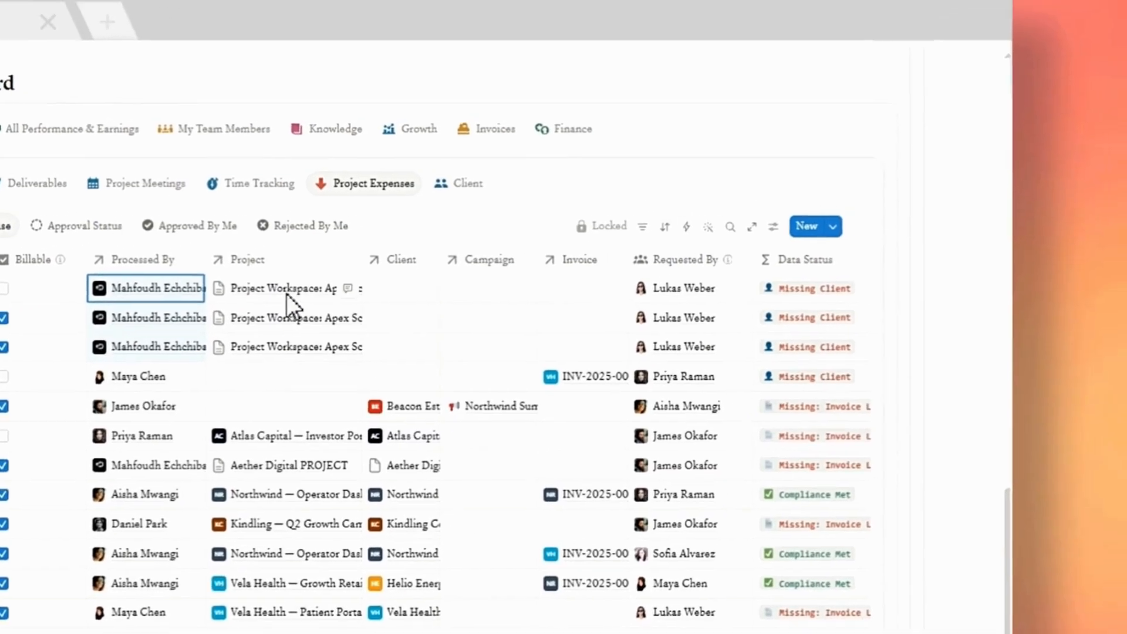
Link the Google Workspace expense's Client to the first client in the list.
{"action": "left_click", "coordinate": [382, 298]}
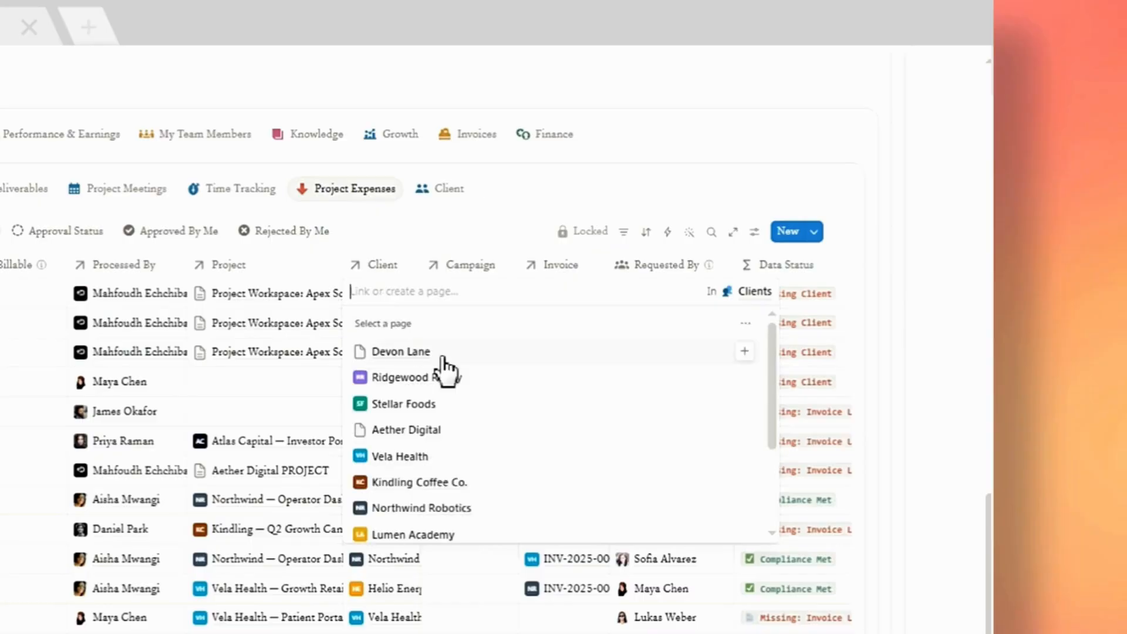
{"action": "left_click", "coordinate": [743, 351]}
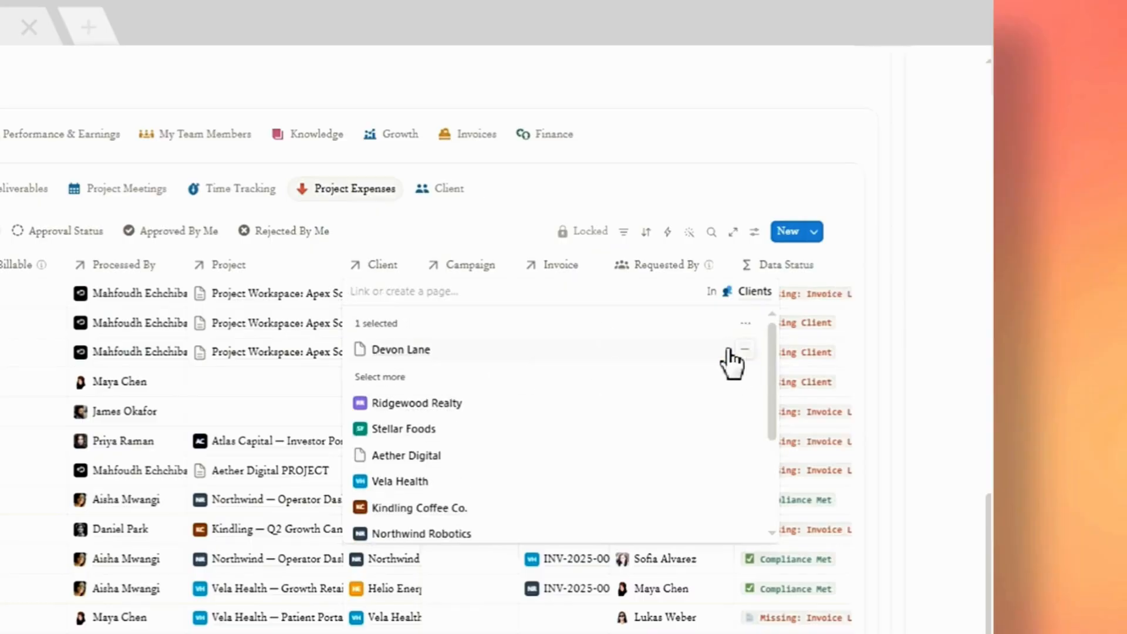
Fill the first client down into the Client of the other two Apex Scaling expenses.
{"action": "left_click", "coordinate": [400, 237]}
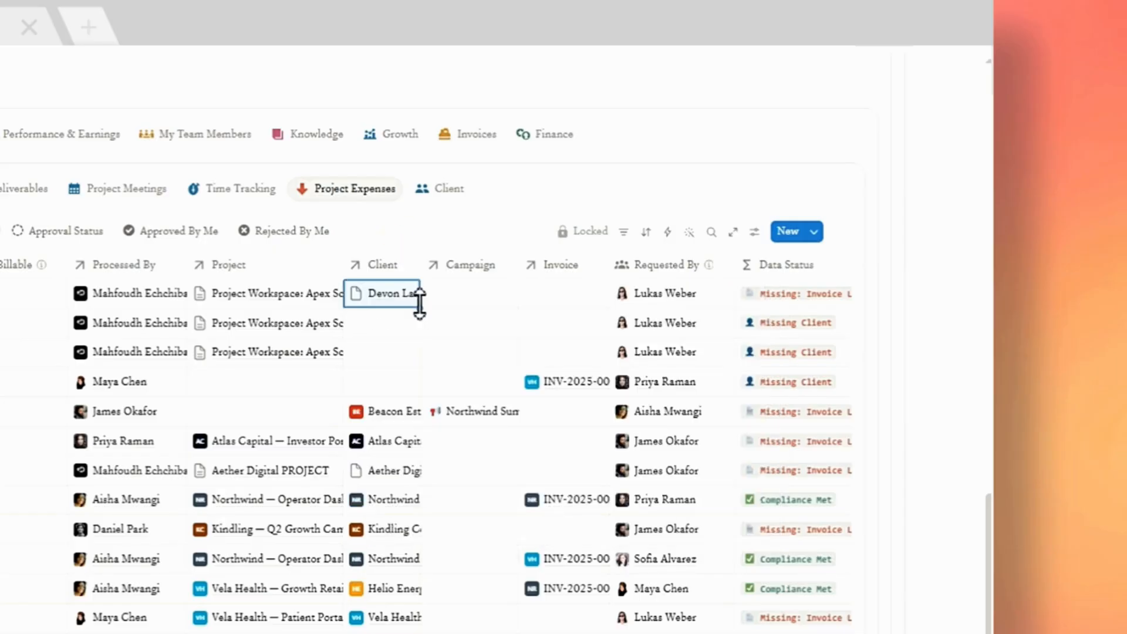
{"action": "left_click_drag", "start_coordinate": [419, 304], "coordinate": [418, 358]}
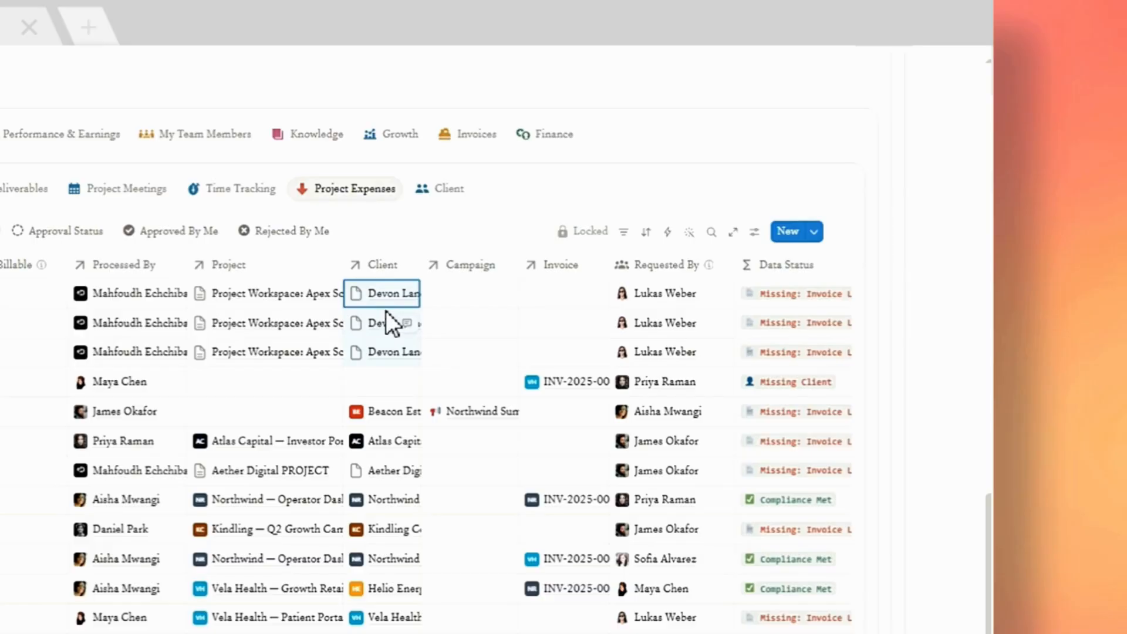
Link all three Apex Scaling expenses to the Apex Scaling INV 1 invoice, filling it down the rows.
{"action": "left_click", "coordinate": [558, 290]}
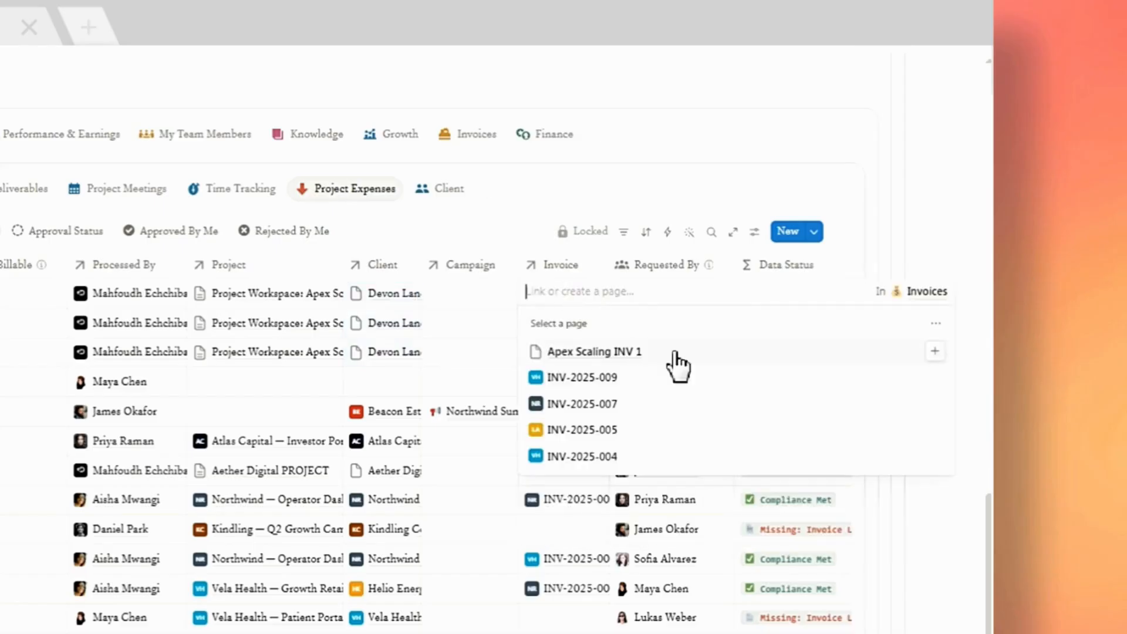
{"action": "left_click", "coordinate": [935, 352]}
{"action": "key", "text": "Escape"}
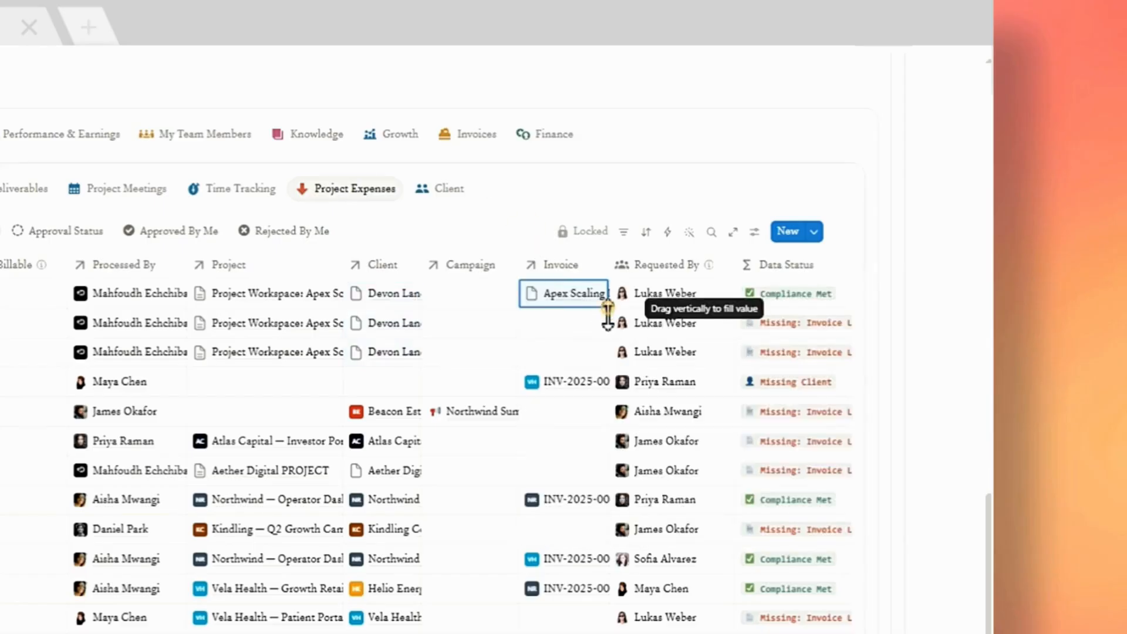
{"action": "left_click_drag", "start_coordinate": [604, 308], "coordinate": [568, 311]}
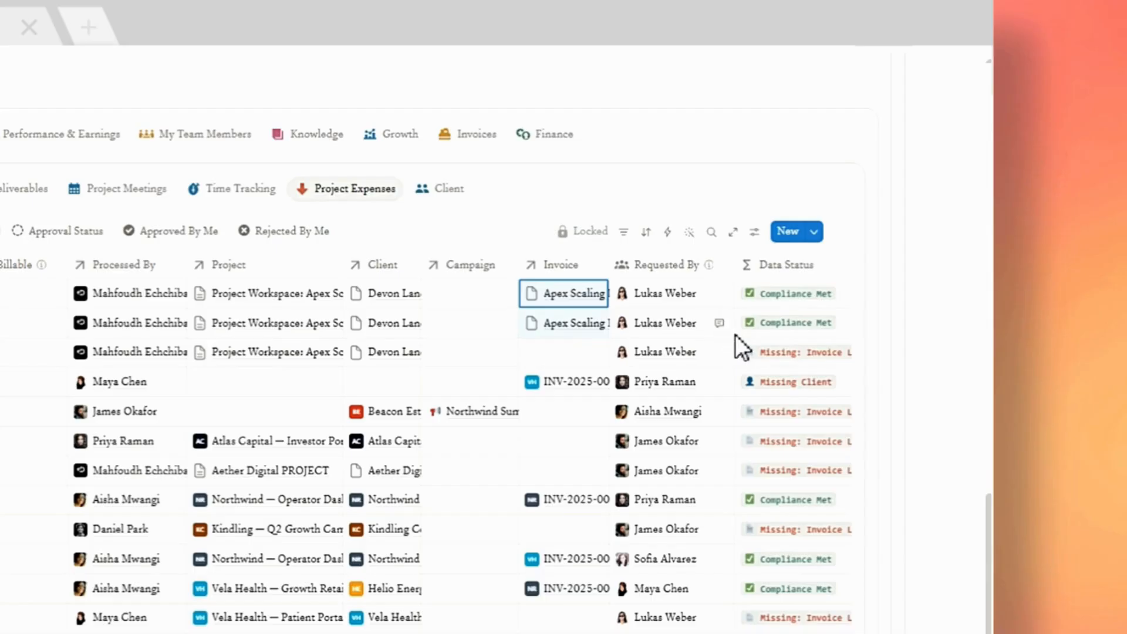
{"action": "left_click", "coordinate": [571, 351]}
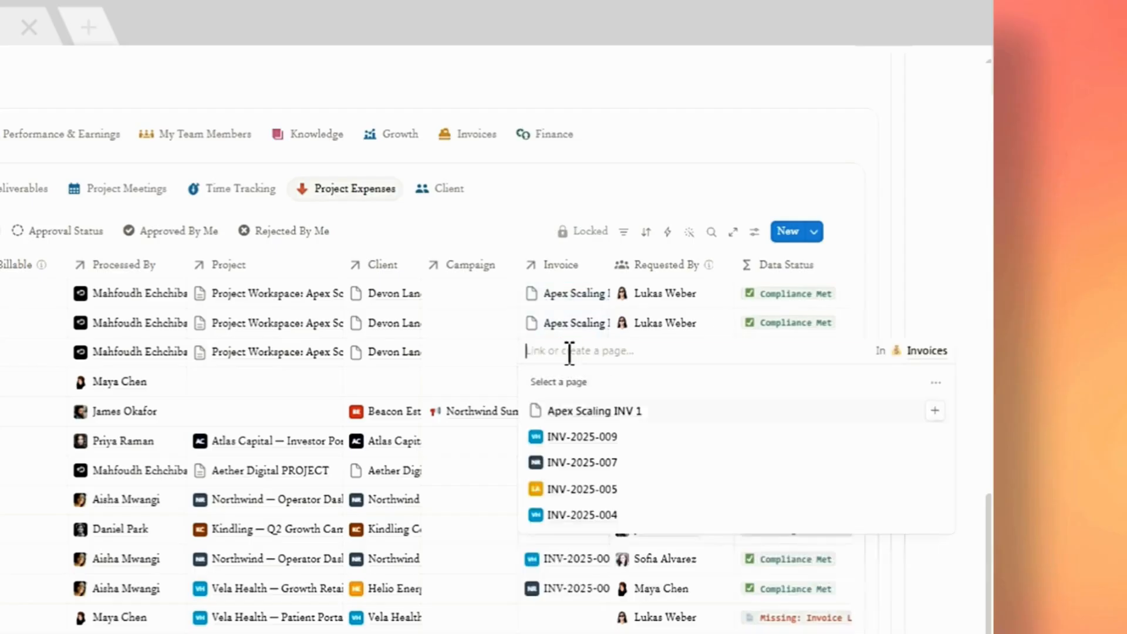
{"action": "left_click", "coordinate": [939, 414]}
{"action": "key", "text": "Escape"}
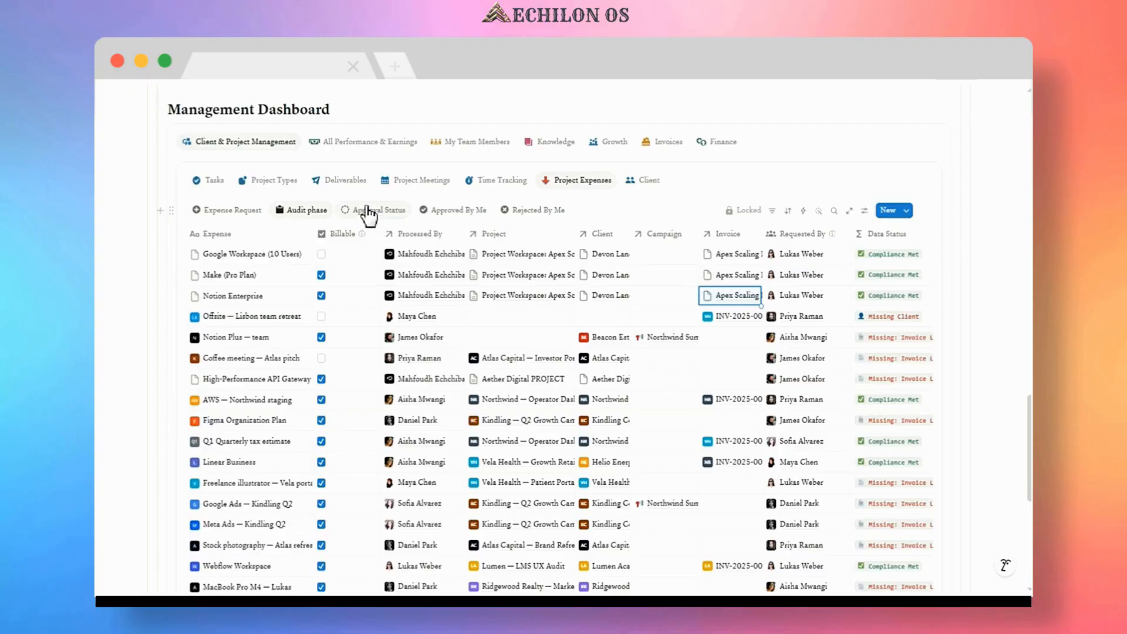
In the Approval Status board, move Notion Enterprise and Make (Pro Plan) to Approved and Google Workspace (10 Users) to Rejected.
{"action": "left_click", "coordinate": [368, 211]}
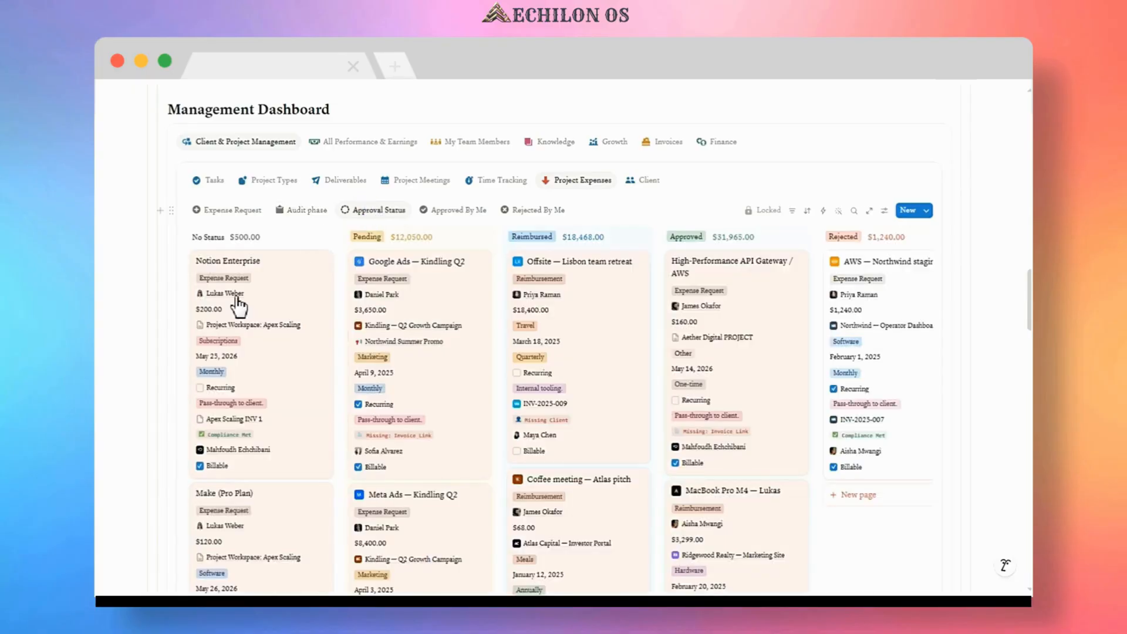
{"action": "scroll", "coordinate": [247, 353], "scroll_direction": "down", "scroll_amount": 6}
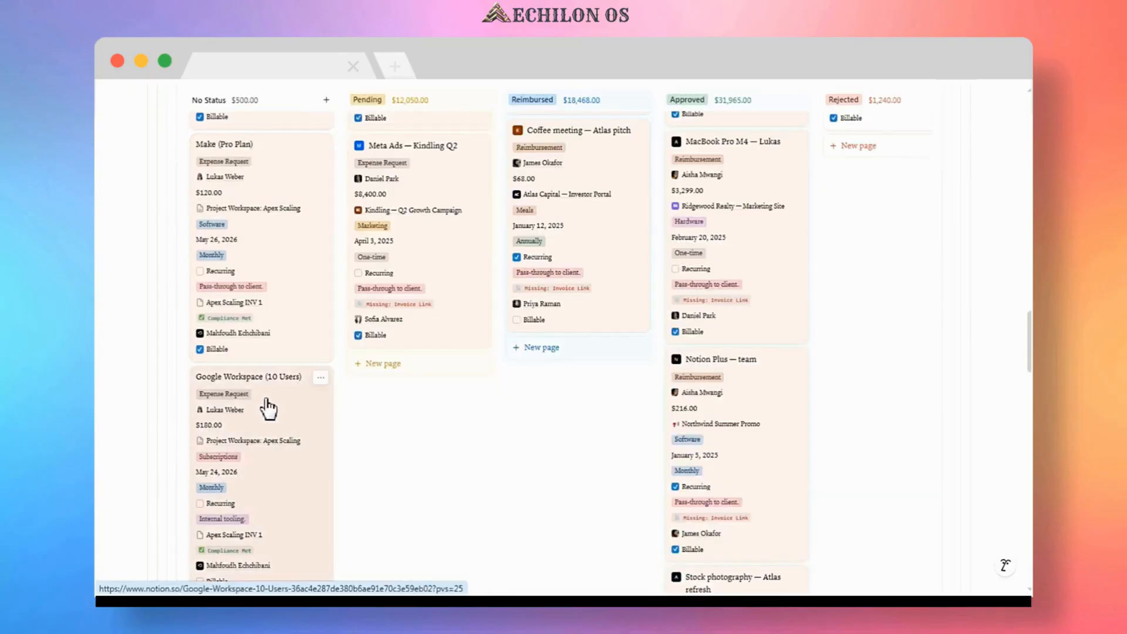
{"action": "scroll", "coordinate": [268, 409], "scroll_direction": "up", "scroll_amount": 5}
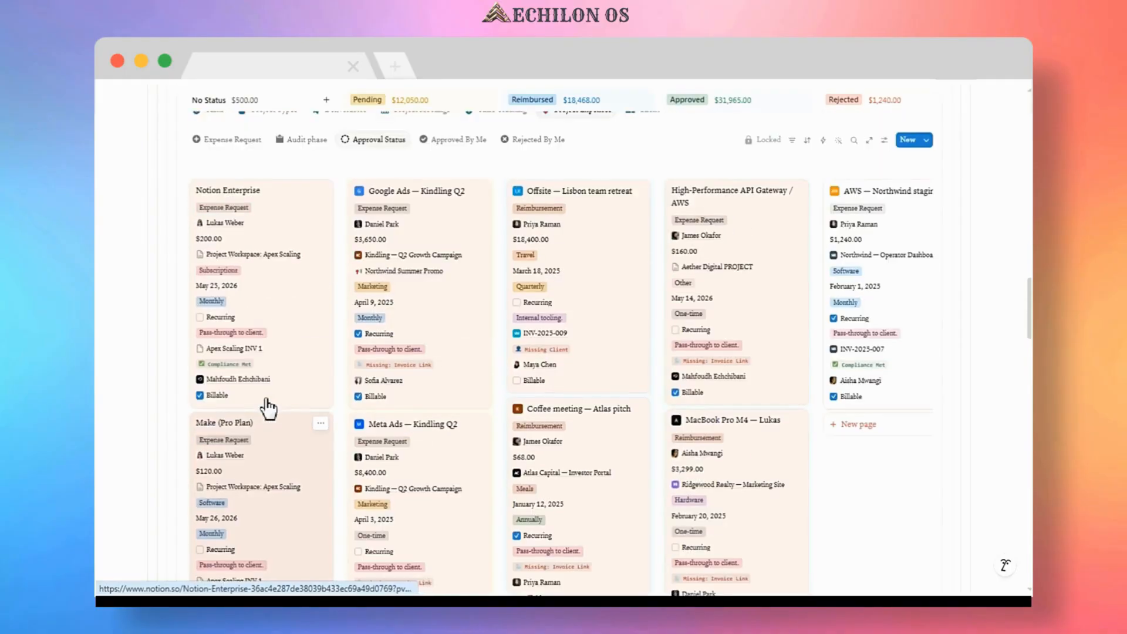
{"action": "left_click_drag", "start_coordinate": [228, 200], "coordinate": [704, 189]}
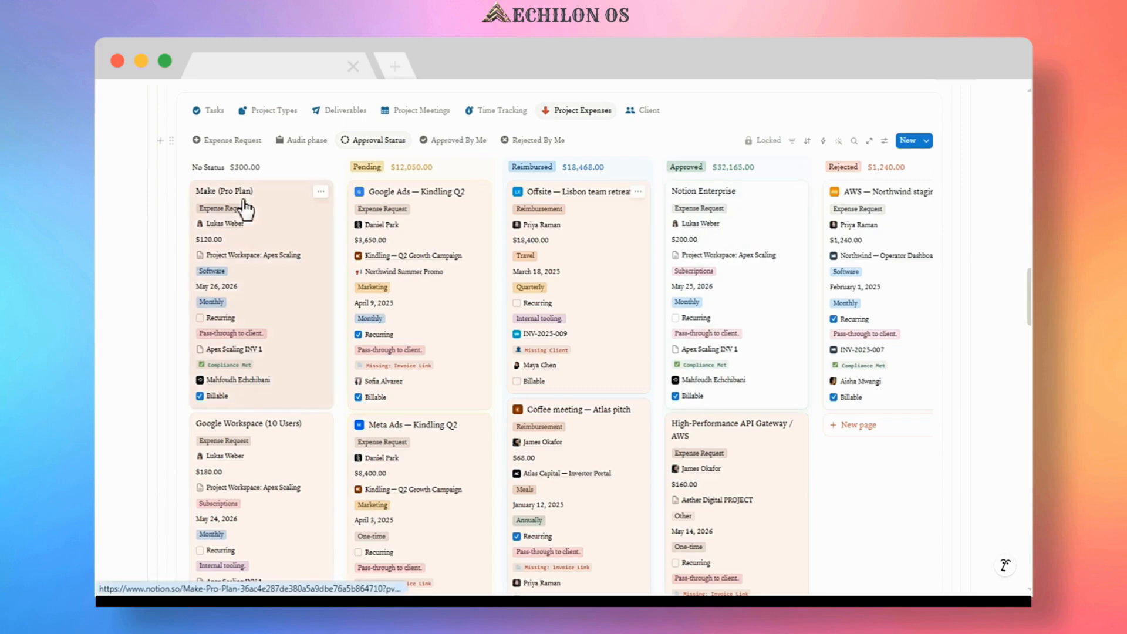
{"action": "left_click_drag", "start_coordinate": [304, 221], "coordinate": [704, 199]}
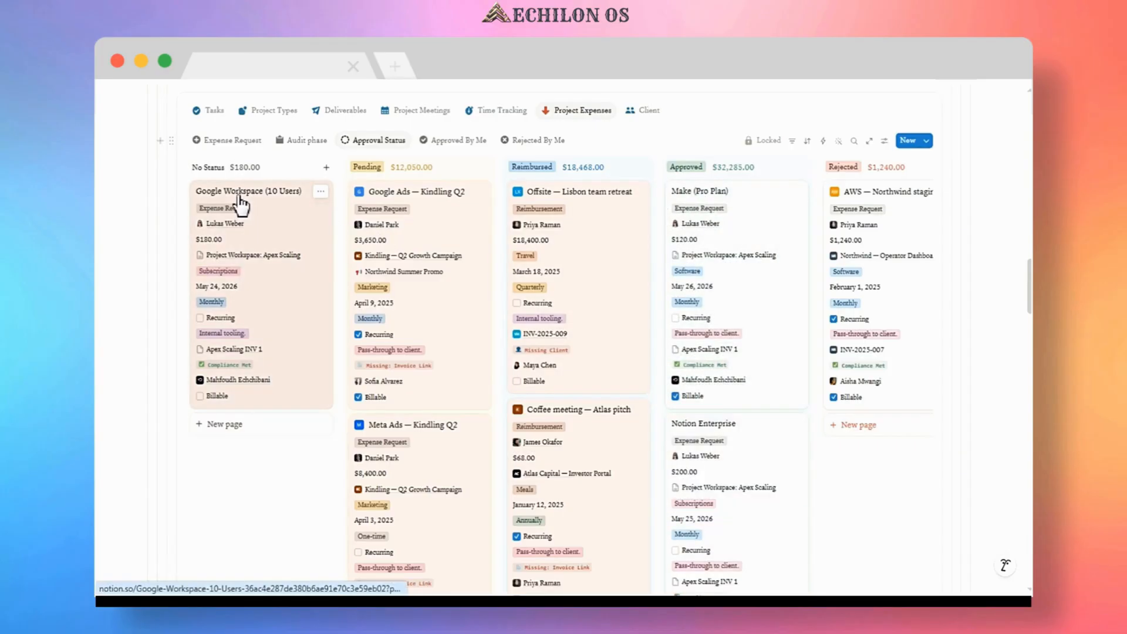
{"action": "left_click_drag", "start_coordinate": [322, 222], "coordinate": [868, 194]}
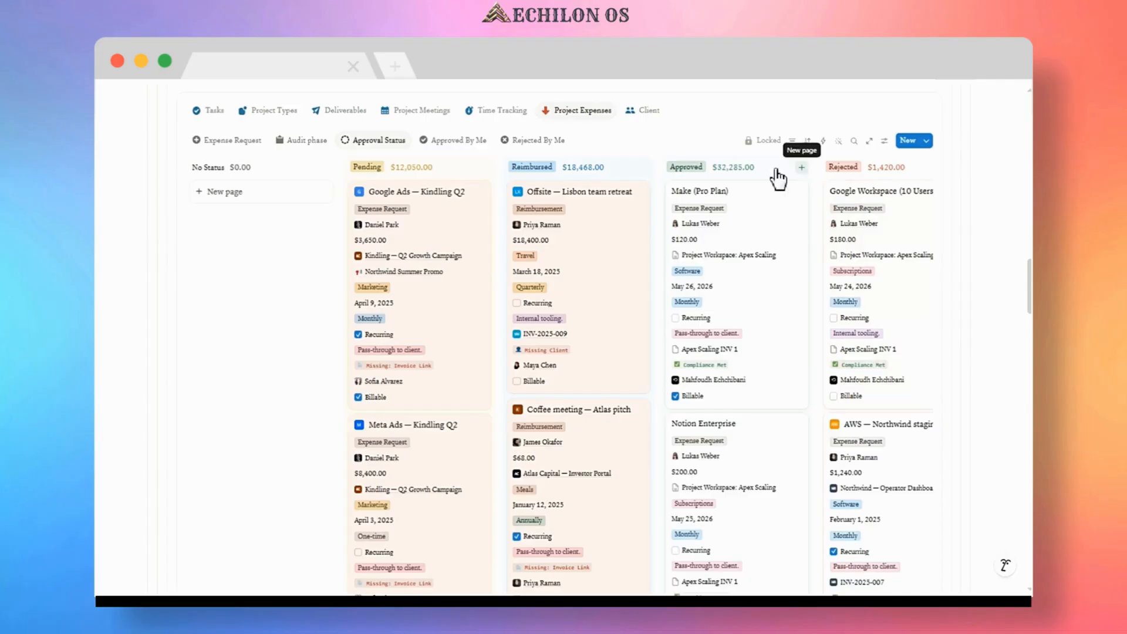
Review the Approved By Me and Rejected By Me expense views.
{"action": "left_click", "coordinate": [446, 141]}
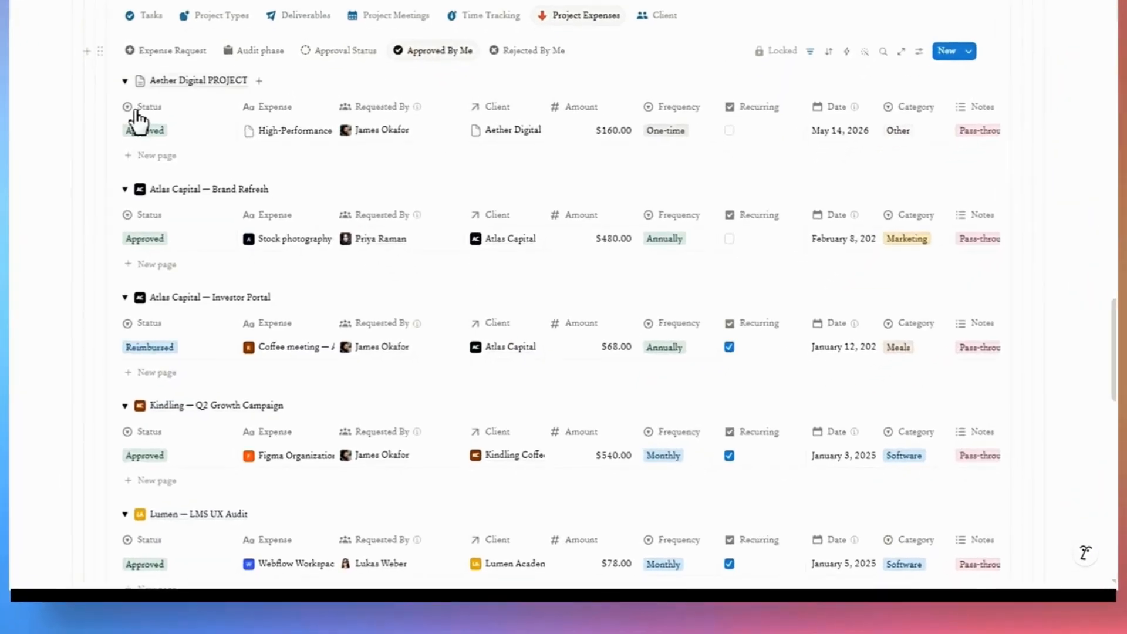
{"action": "scroll", "coordinate": [554, 190], "scroll_direction": "down", "scroll_amount": 2}
{"action": "scroll", "coordinate": [551, 191], "scroll_direction": "up", "scroll_amount": 5}
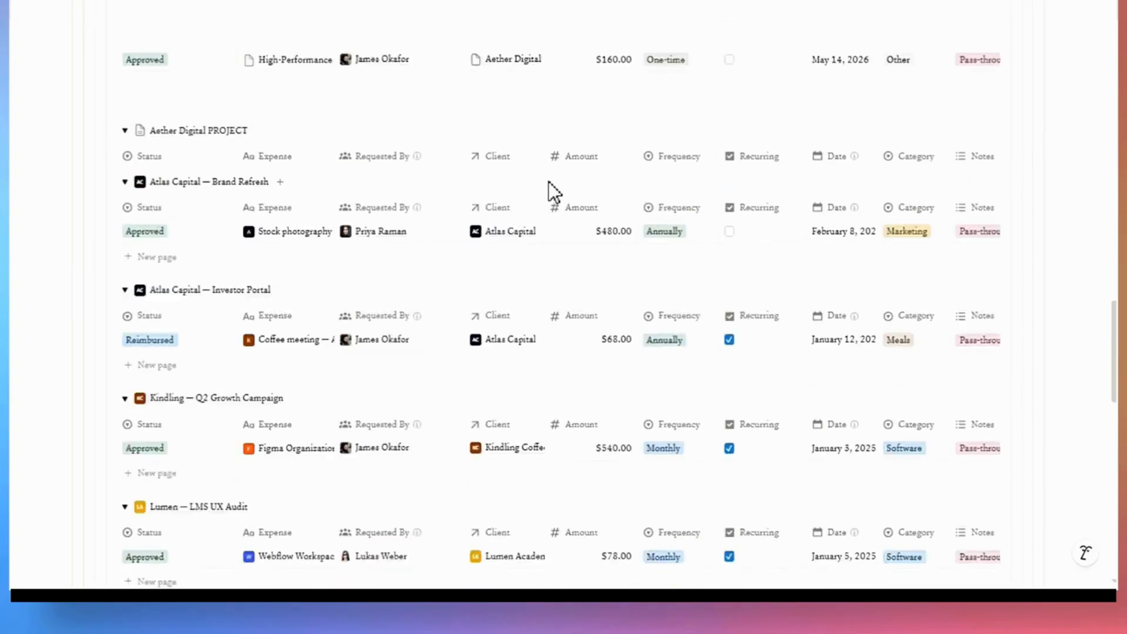
{"action": "left_click", "coordinate": [521, 218]}
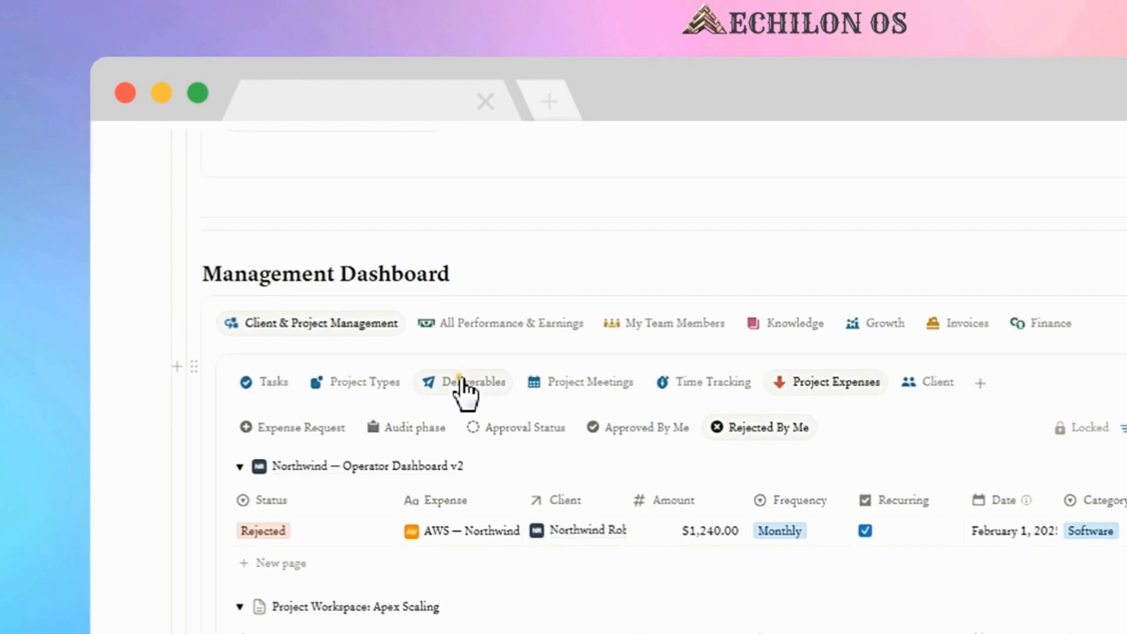
In Deliverables, set Apex Scaling deliverables' Approved By to the first team member and Client to the first client.
{"action": "left_click", "coordinate": [463, 385]}
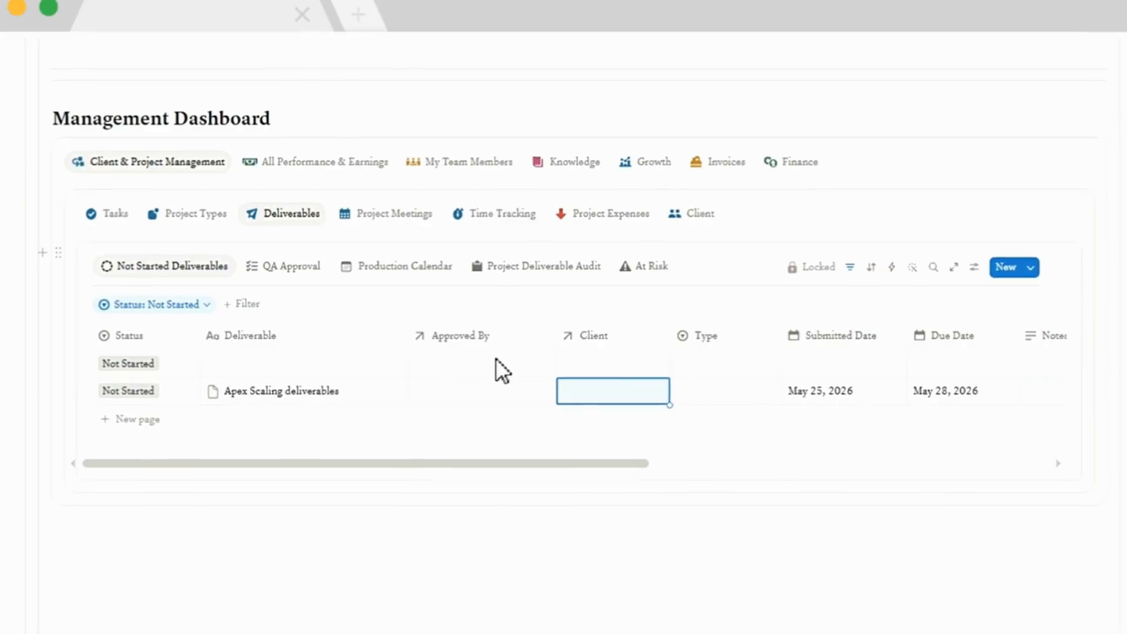
{"action": "left_click", "coordinate": [452, 394]}
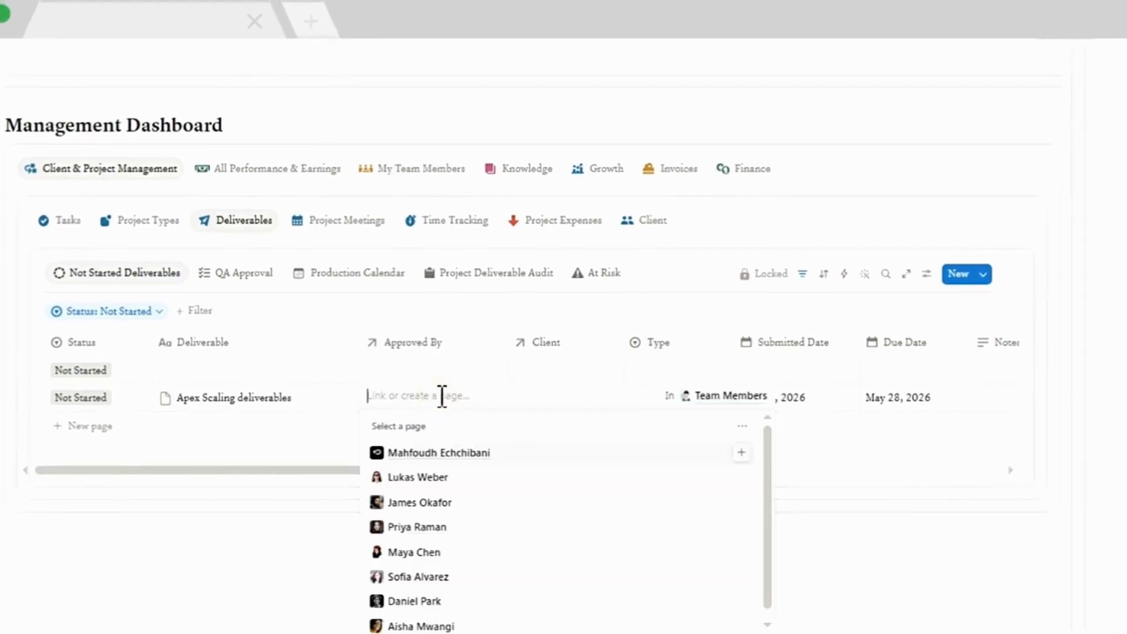
{"action": "left_click", "coordinate": [741, 452]}
{"action": "left_click", "coordinate": [803, 451]}
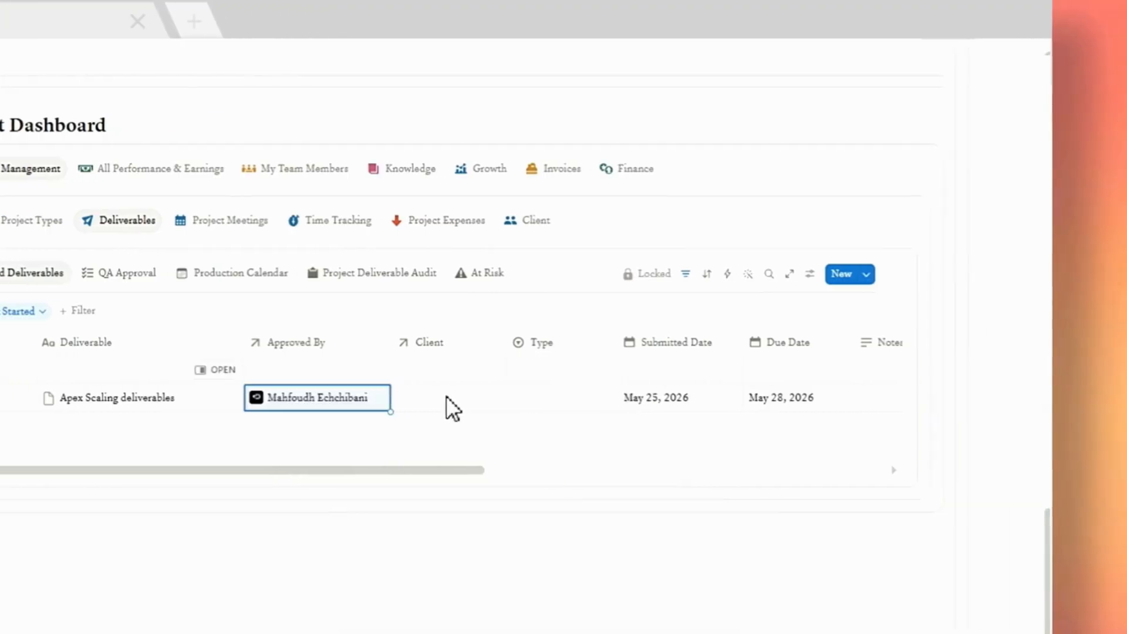
{"action": "left_click", "coordinate": [566, 397]}
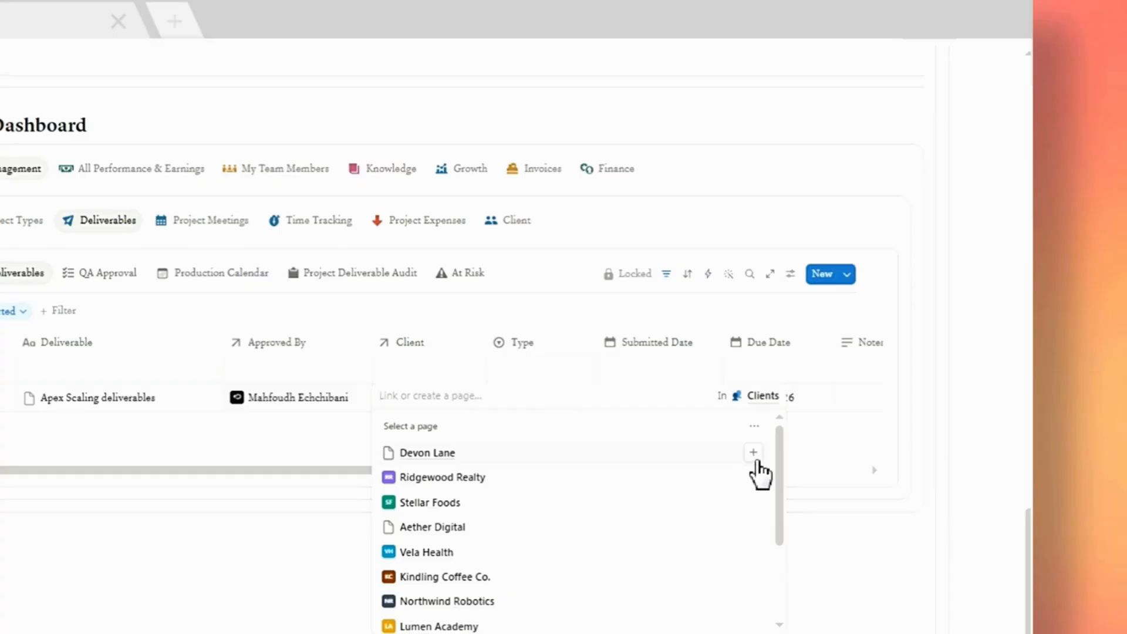
{"action": "left_click", "coordinate": [754, 452]}
{"action": "left_click", "coordinate": [824, 450]}
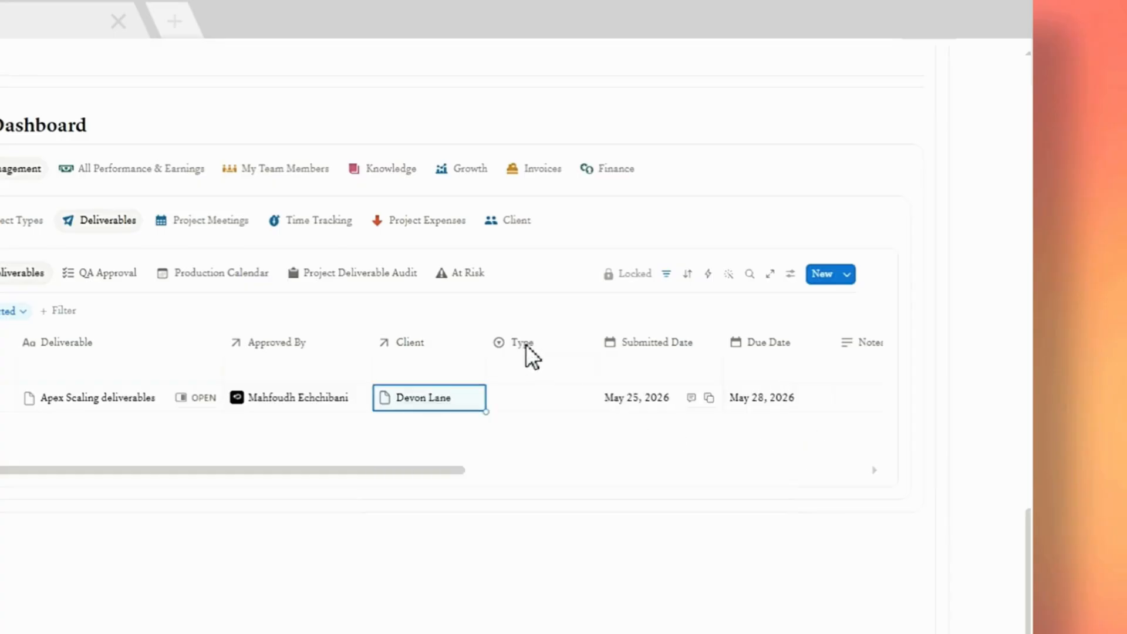
Set the deliverable's Type to Other and check its Files and Project fields across the table.
{"action": "left_click", "coordinate": [533, 400]}
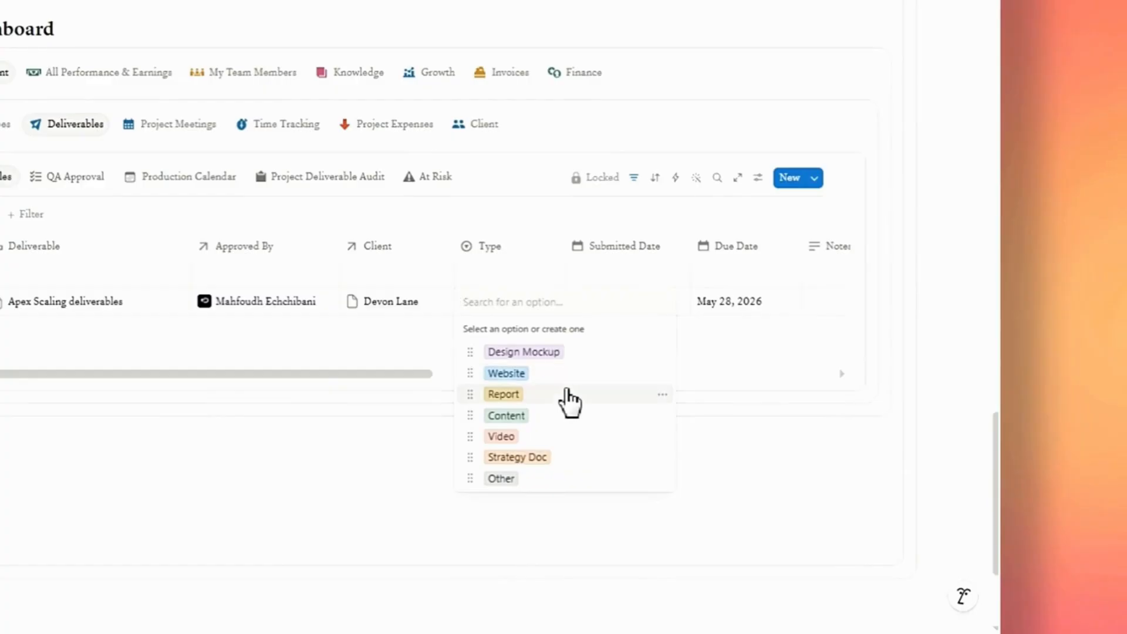
{"action": "left_click", "coordinate": [567, 480]}
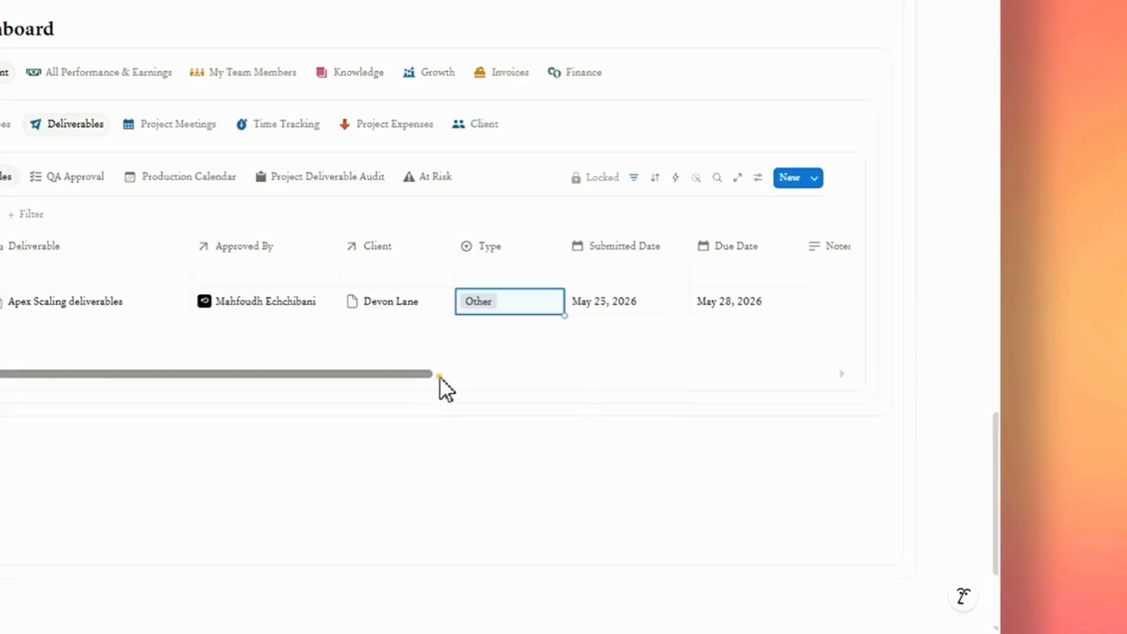
{"action": "scroll", "coordinate": [446, 376], "scroll_direction": "right", "scroll_amount": 3}
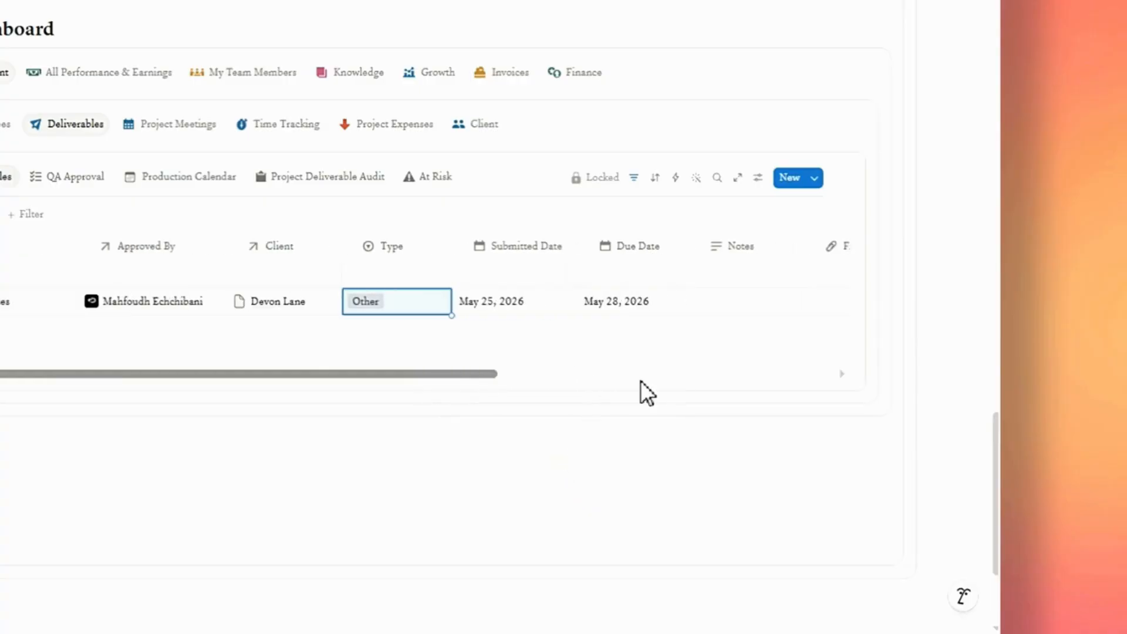
{"action": "scroll", "coordinate": [640, 380], "scroll_direction": "right", "scroll_amount": 8}
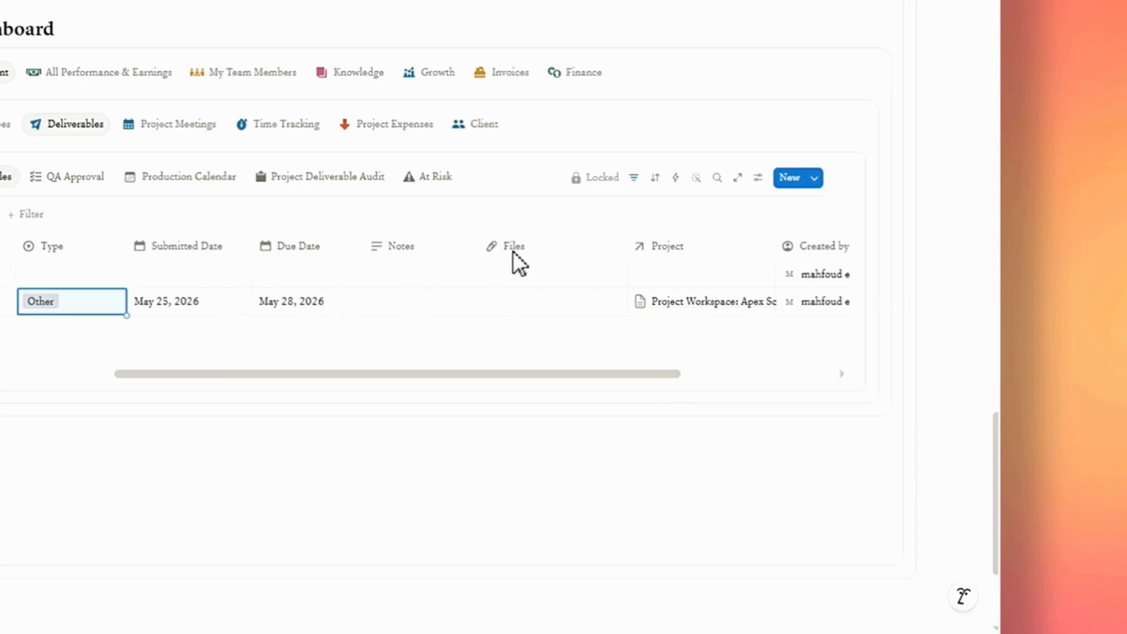
{"action": "left_click", "coordinate": [526, 310]}
{"action": "left_click", "coordinate": [413, 339]}
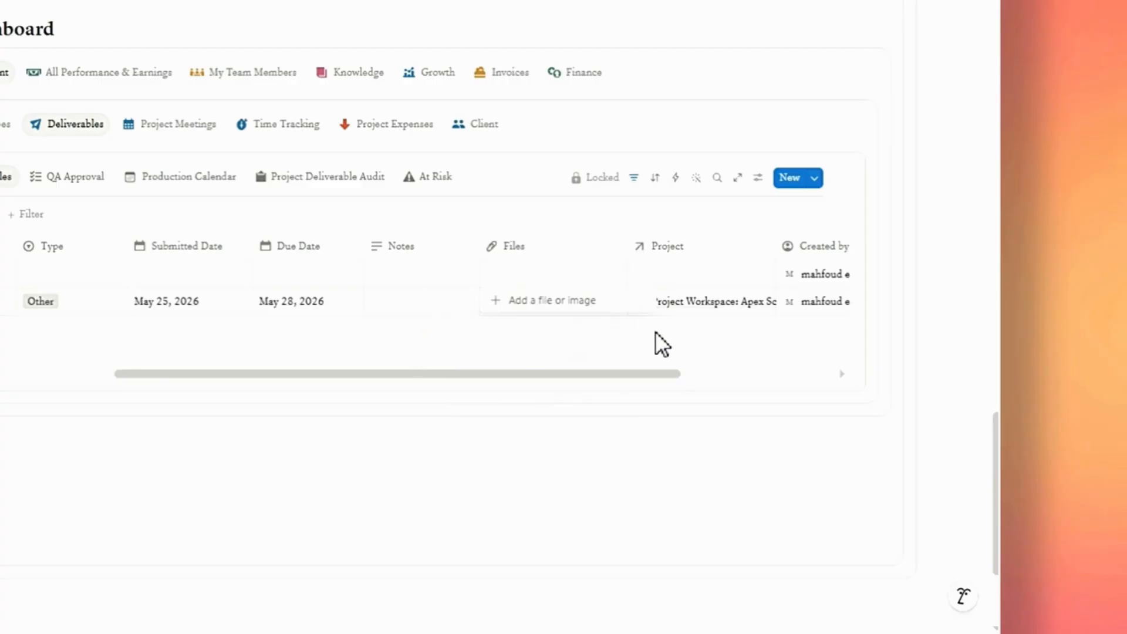
{"action": "left_click", "coordinate": [655, 331]}
{"action": "left_click", "coordinate": [678, 306]}
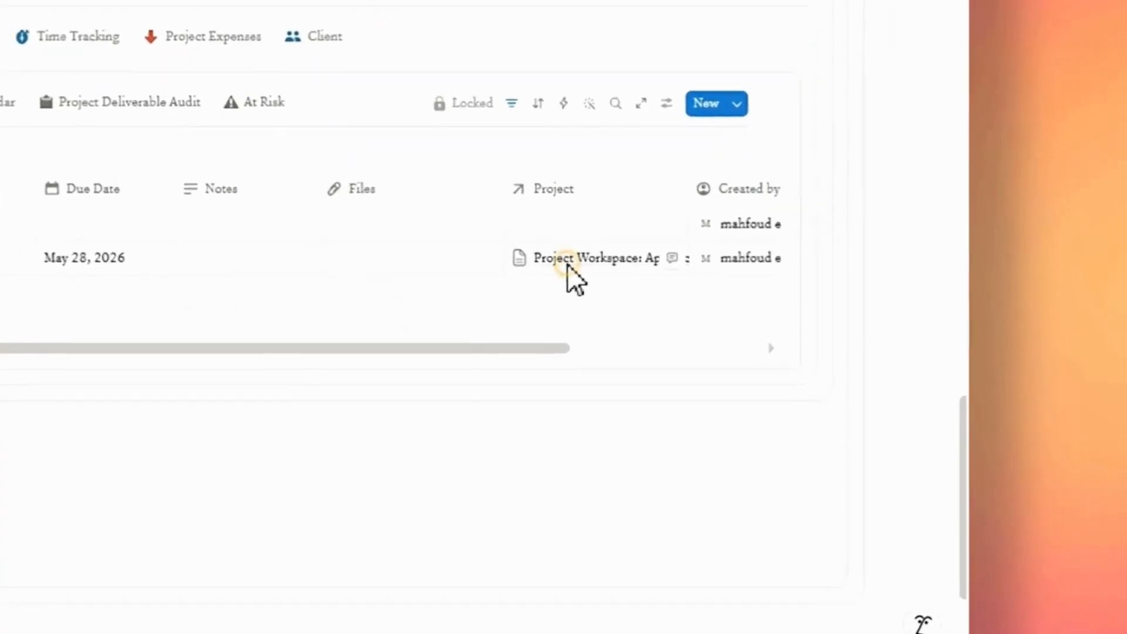
{"action": "left_click", "coordinate": [567, 263]}
{"action": "left_click", "coordinate": [397, 295]}
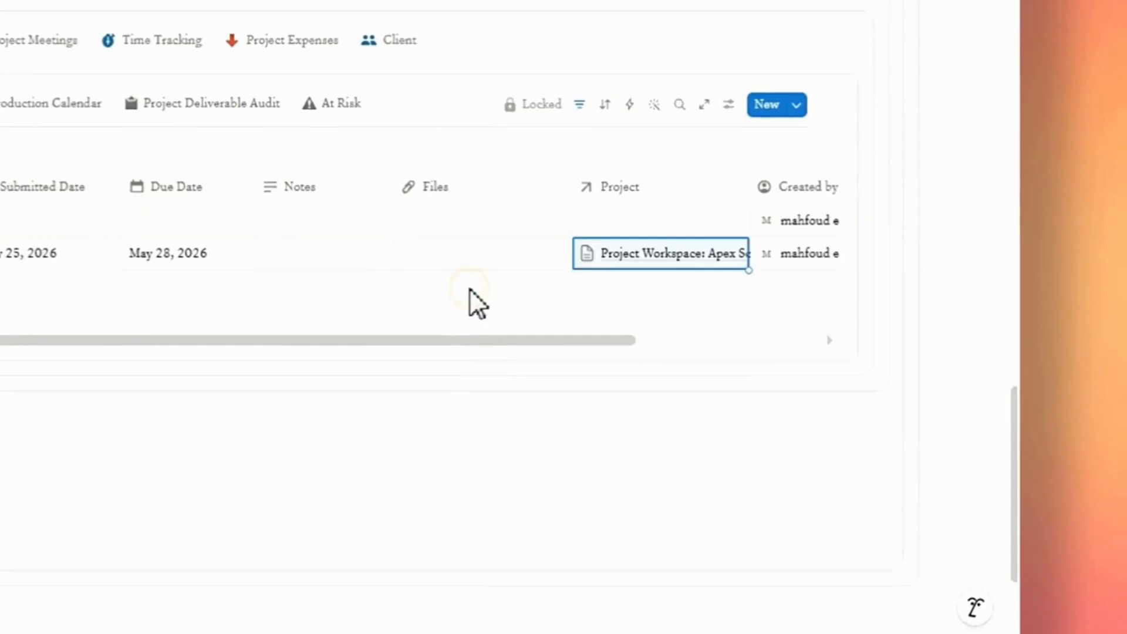
{"action": "left_click_drag", "start_coordinate": [482, 340], "coordinate": [220, 330]}
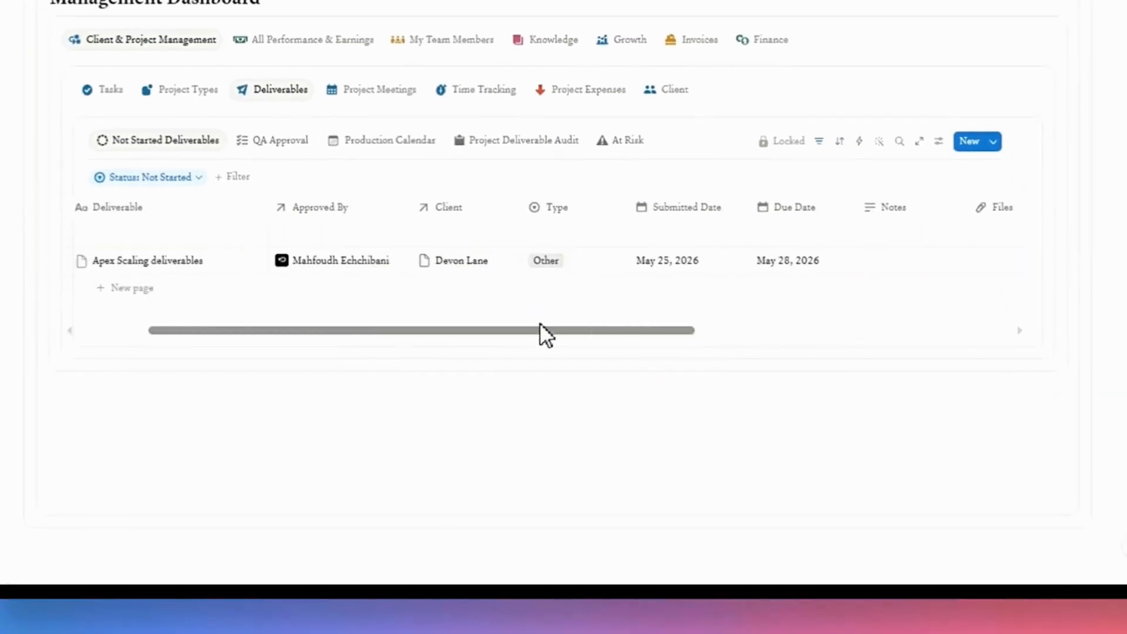
{"action": "left_click_drag", "start_coordinate": [540, 330], "coordinate": [478, 330]}
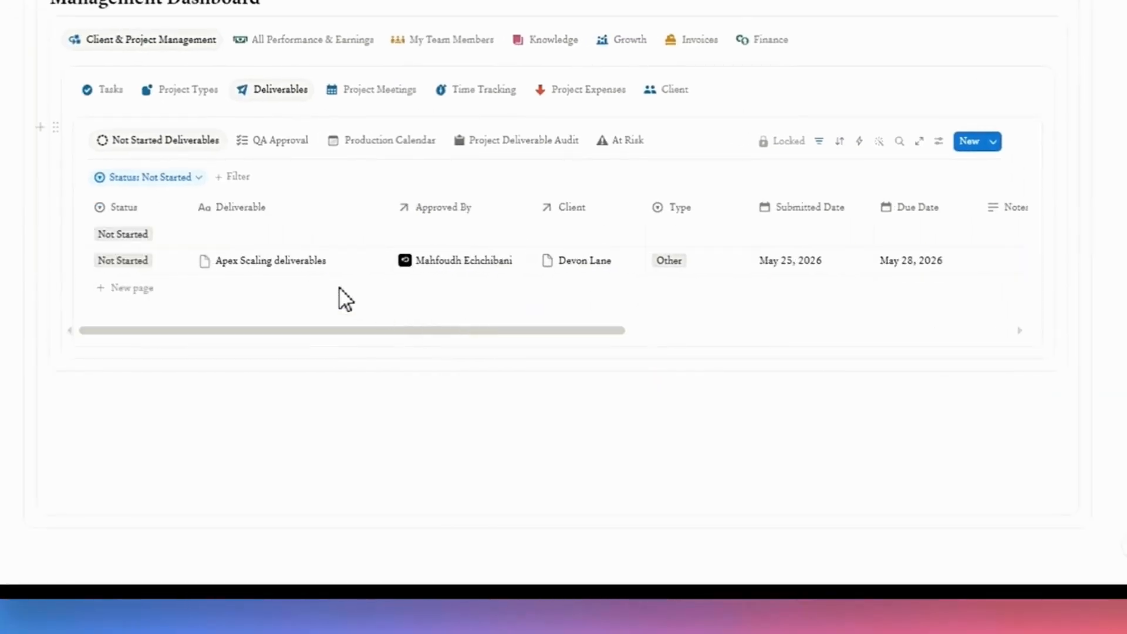
In the QA Approval board, move Apex Scaling deliverables into the Approved group.
{"action": "left_click", "coordinate": [282, 144]}
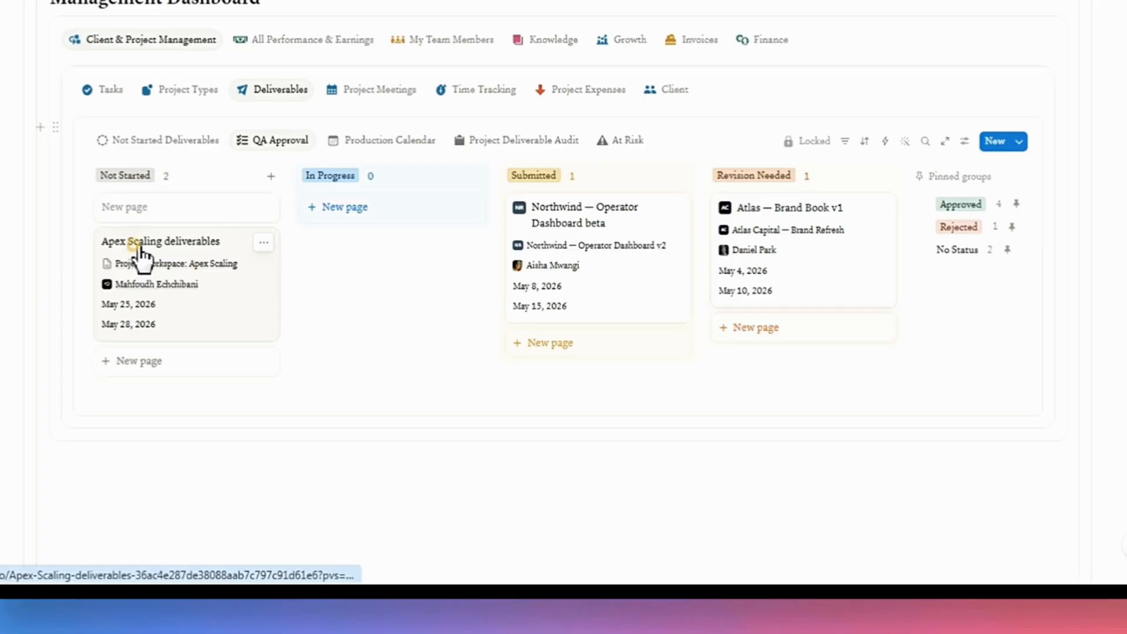
{"action": "left_click_drag", "start_coordinate": [143, 254], "coordinate": [976, 214]}
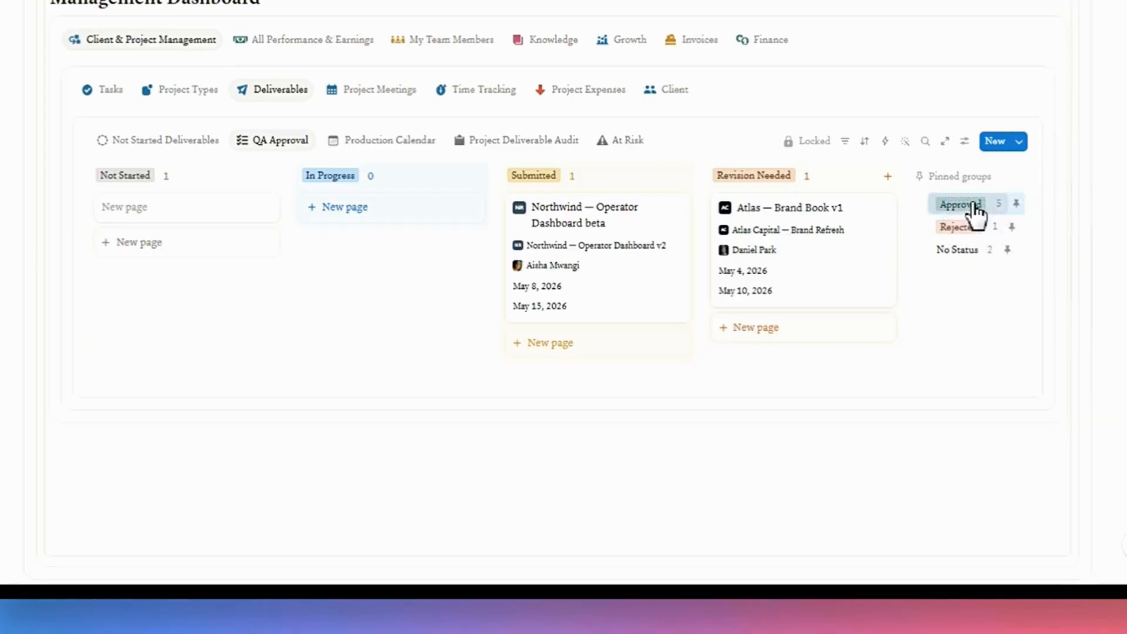
Open the Production Calendar view and look over the month's deliverables.
{"action": "left_click", "coordinate": [391, 141]}
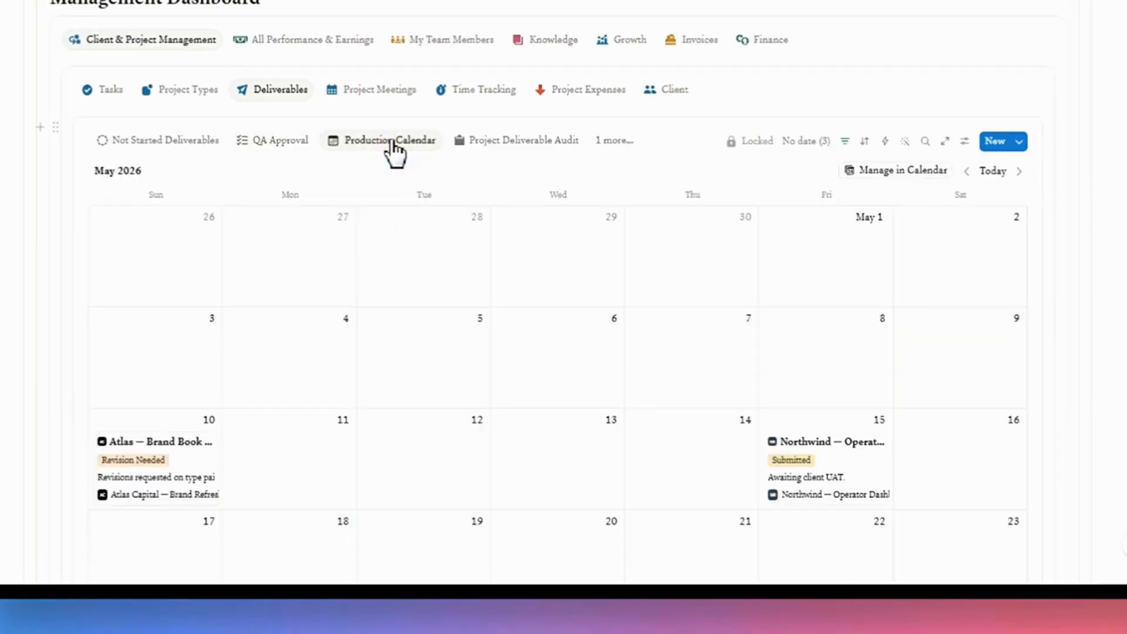
{"action": "scroll", "coordinate": [413, 204], "scroll_direction": "down", "scroll_amount": 6}
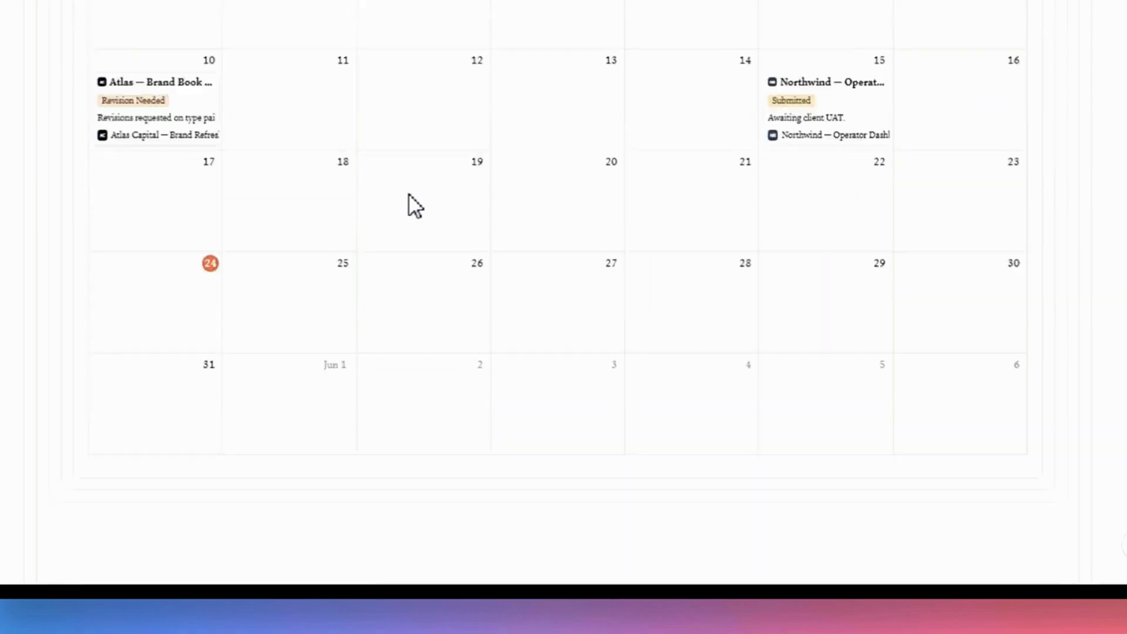
{"action": "scroll", "coordinate": [412, 204], "scroll_direction": "down", "scroll_amount": 3}
{"action": "scroll", "coordinate": [415, 205], "scroll_direction": "up", "scroll_amount": 6}
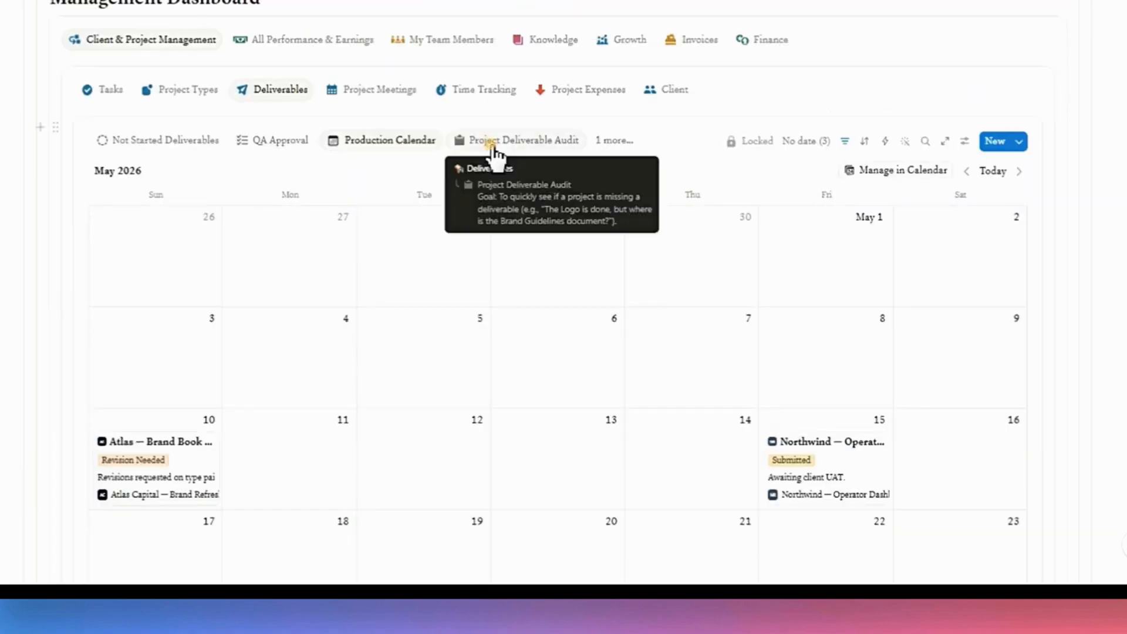
Browse the Project Deliverable Audit and At Risk views of the deliverables.
{"action": "left_click", "coordinate": [493, 150]}
{"action": "scroll", "coordinate": [500, 188], "scroll_direction": "down", "scroll_amount": 7}
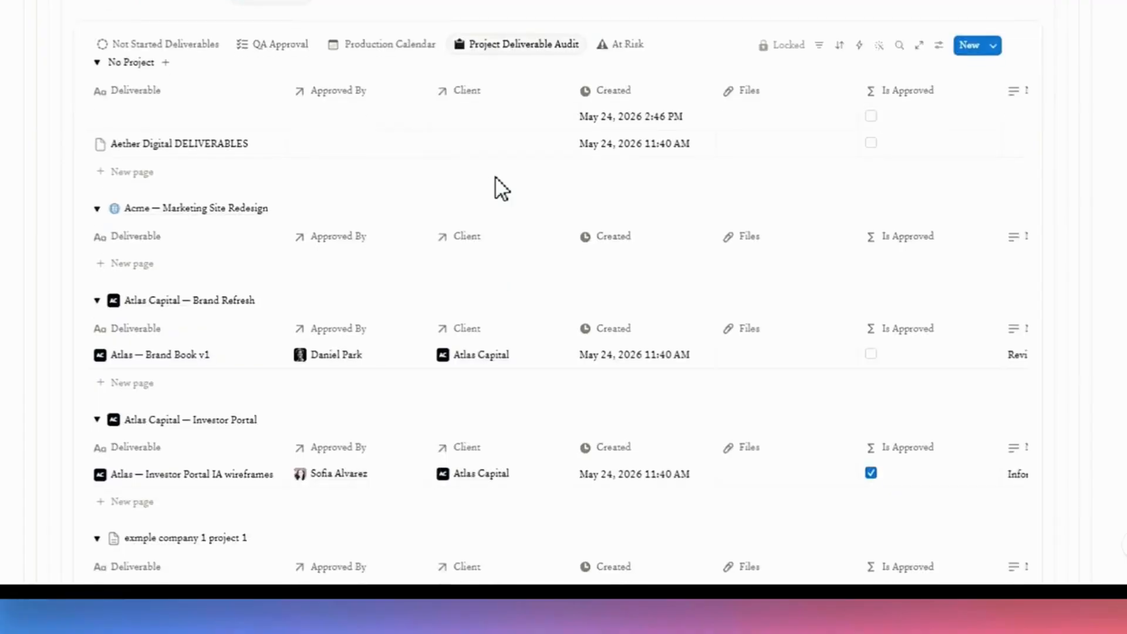
{"action": "scroll", "coordinate": [500, 193], "scroll_direction": "up", "scroll_amount": 10}
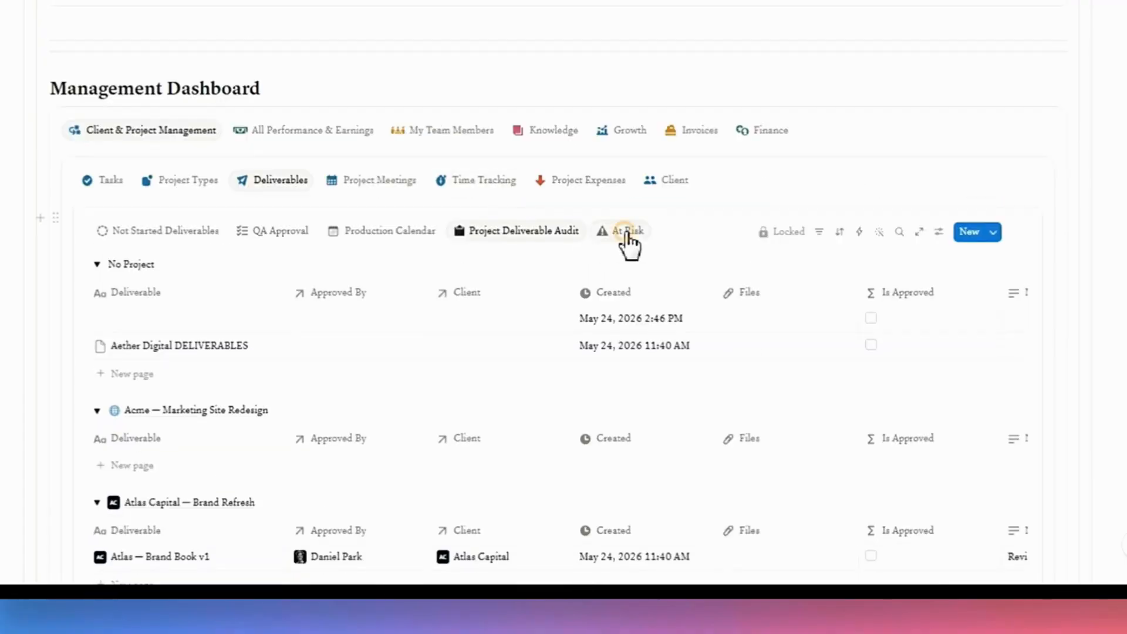
{"action": "left_click", "coordinate": [627, 241]}
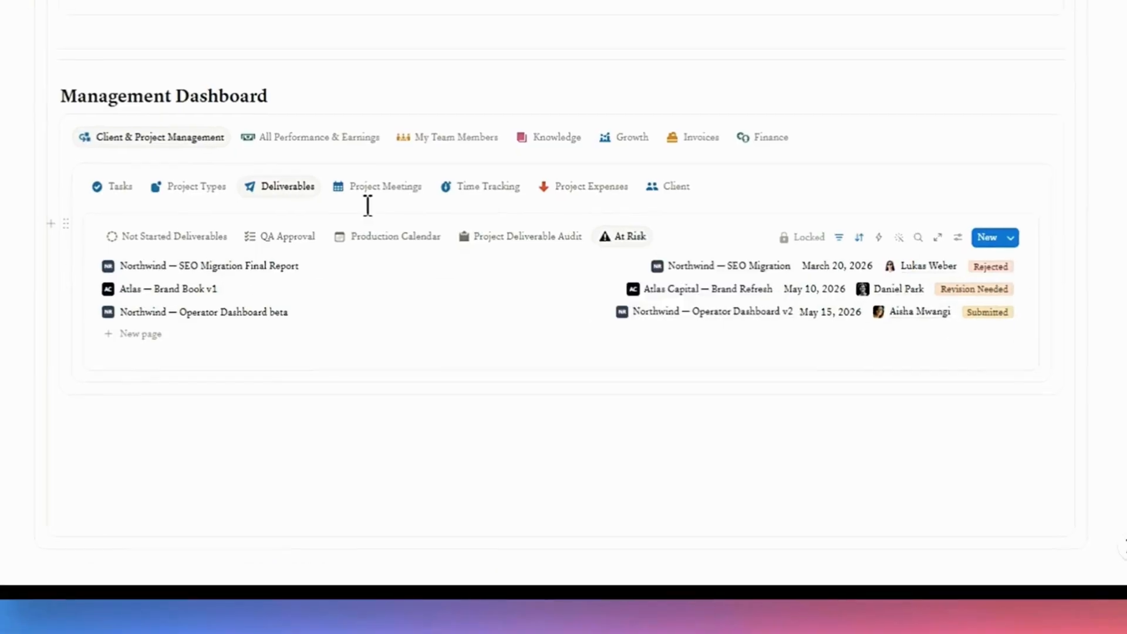
In Tasks Management, move the Apex Scaling Task card into the Done group.
{"action": "left_click", "coordinate": [114, 186]}
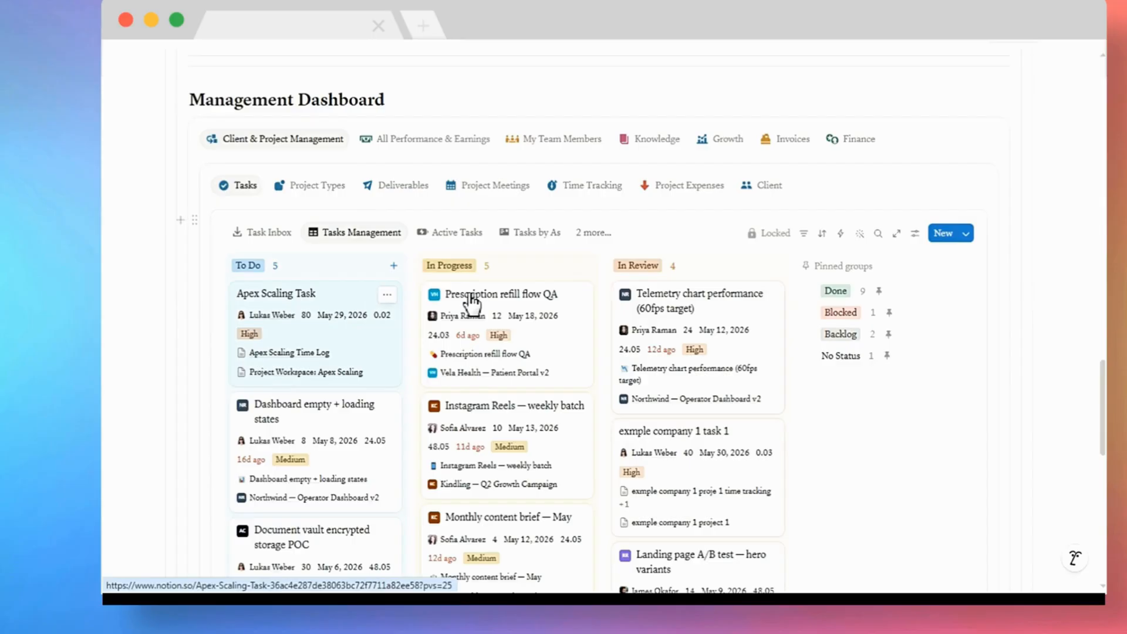
{"action": "left_click_drag", "start_coordinate": [472, 303], "coordinate": [845, 296]}
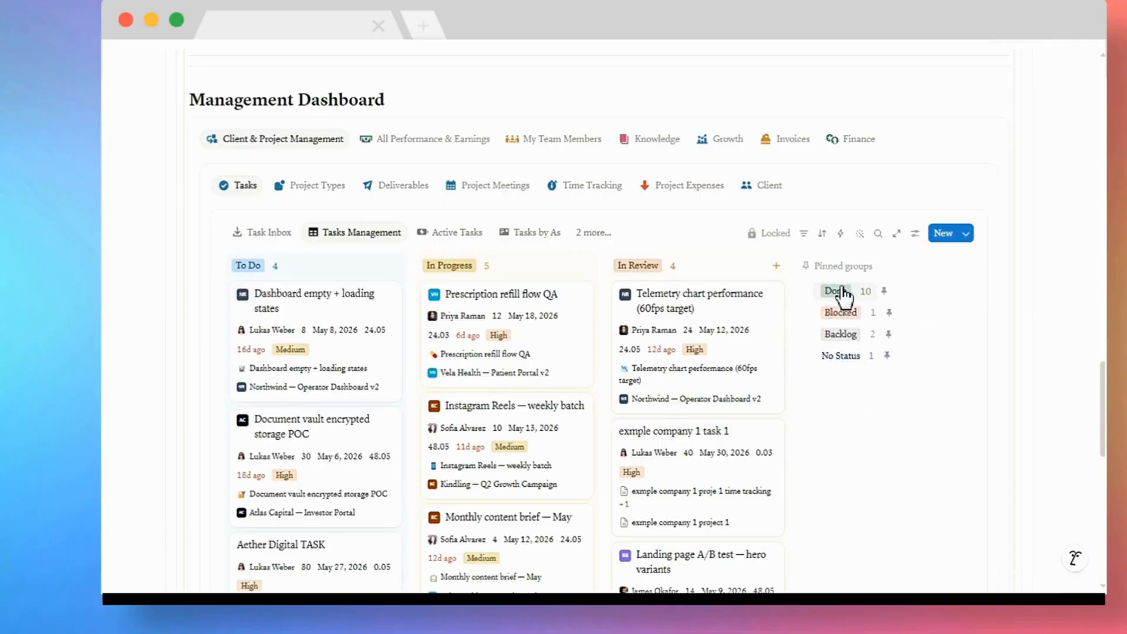
Look through the Active Tasks, Tasks by Assignee and Urgent & Overdue task views.
{"action": "left_click", "coordinate": [466, 235]}
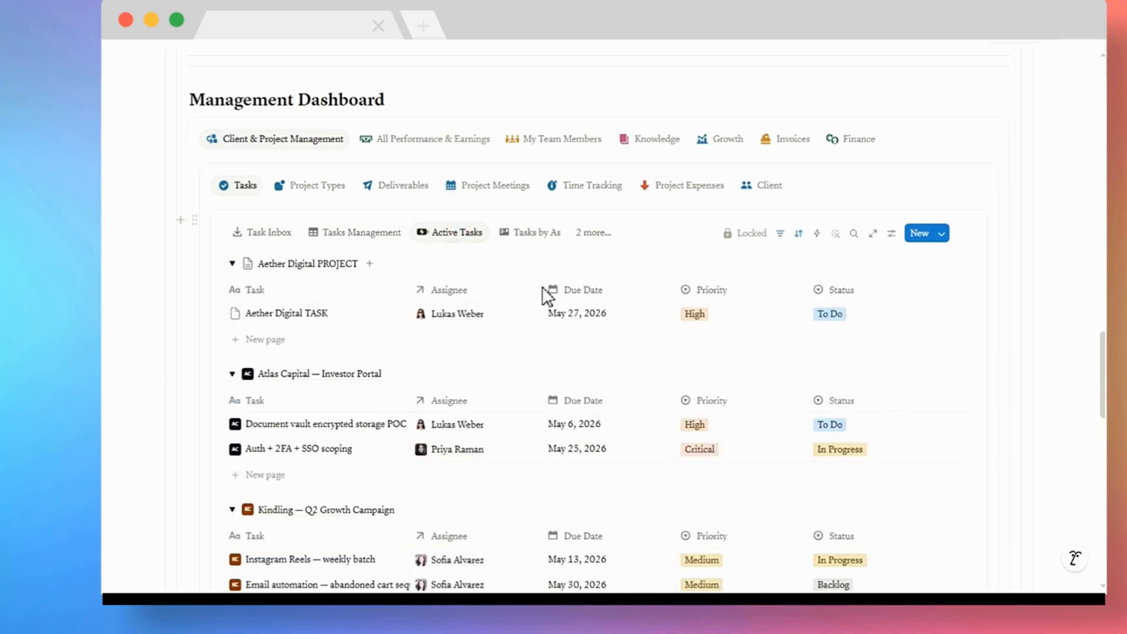
{"action": "left_click", "coordinate": [544, 235]}
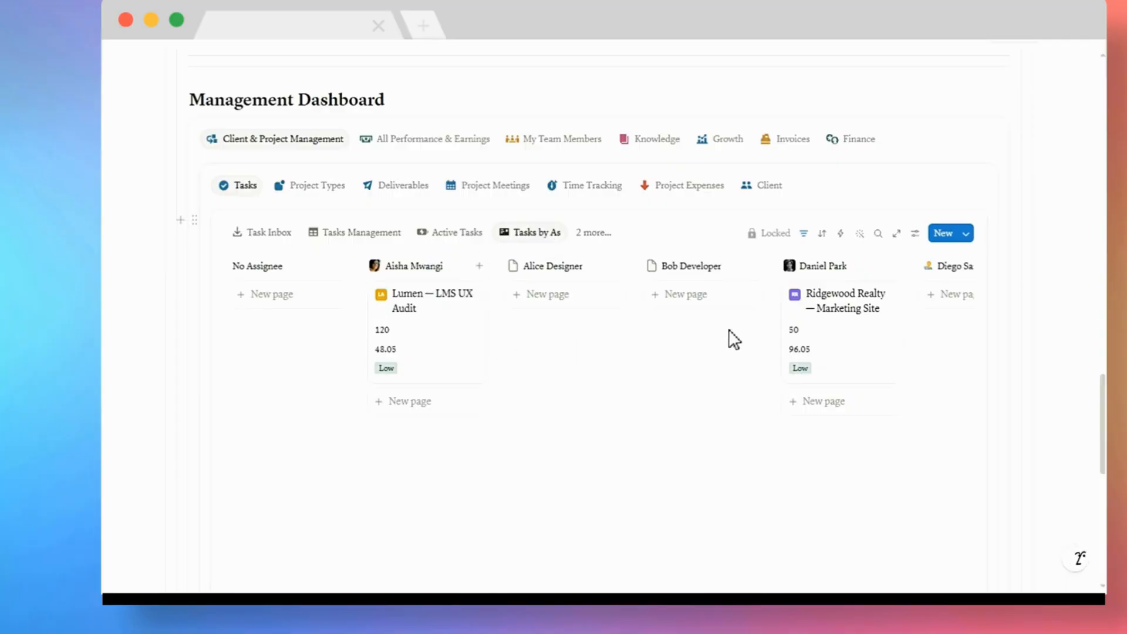
{"action": "left_click", "coordinate": [590, 235]}
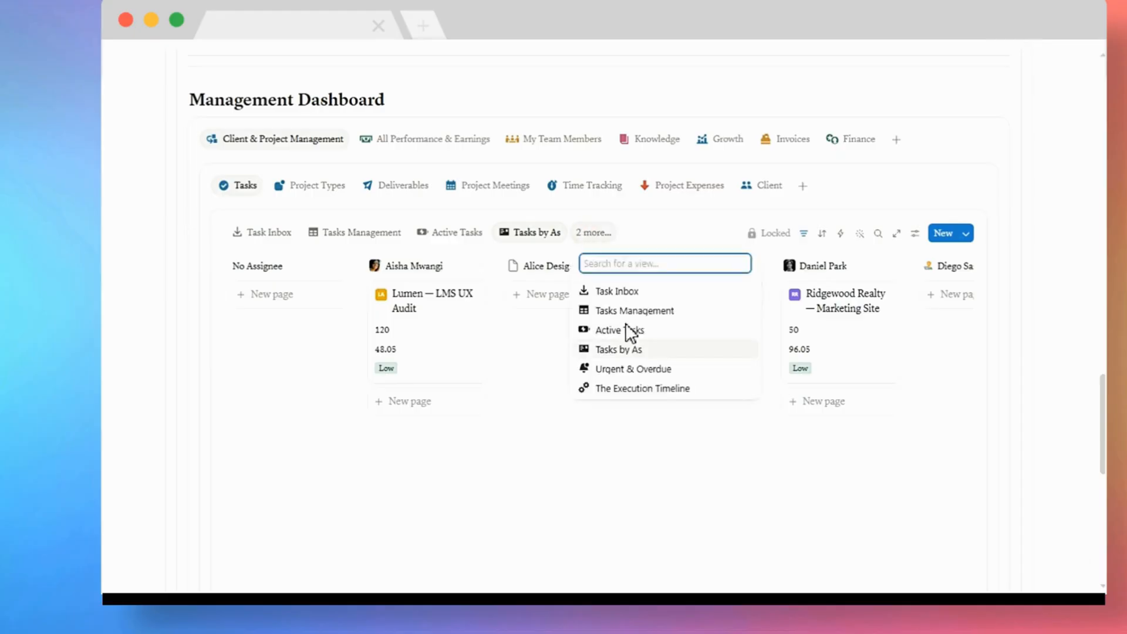
{"action": "left_click", "coordinate": [622, 370]}
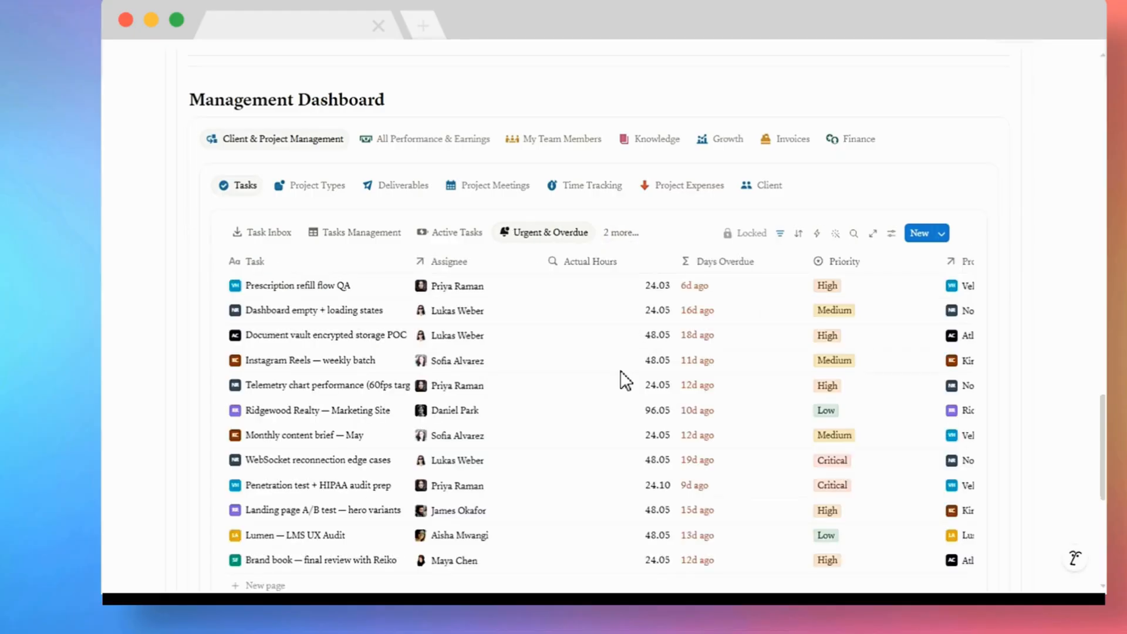
{"action": "scroll", "coordinate": [625, 380], "scroll_direction": "down", "scroll_amount": 2}
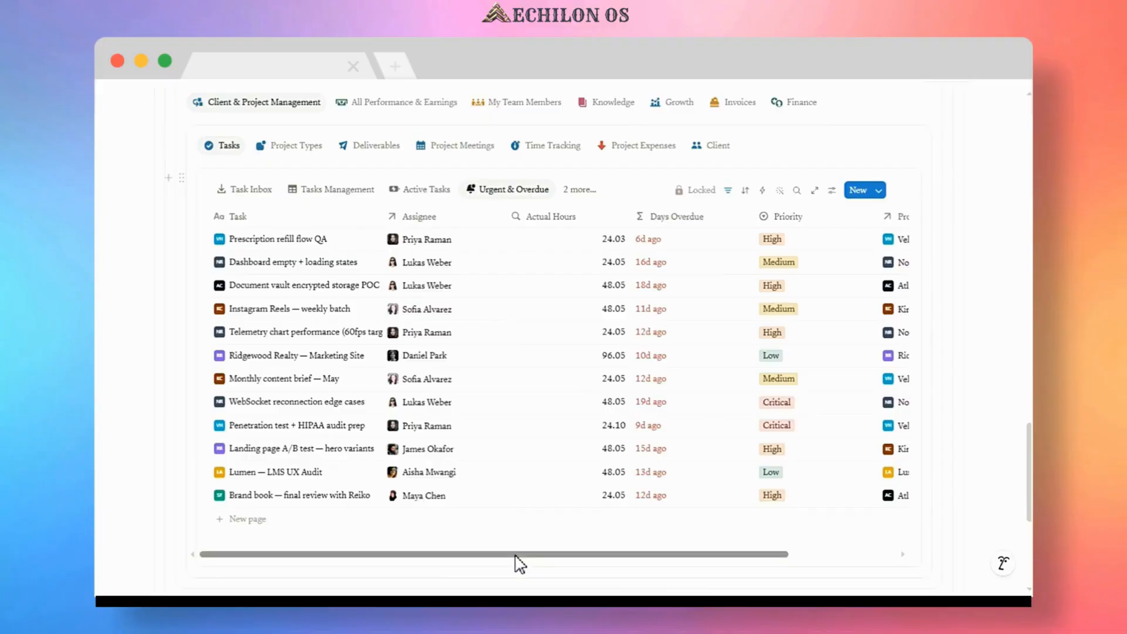
{"action": "left_click_drag", "start_coordinate": [525, 556], "coordinate": [638, 570]}
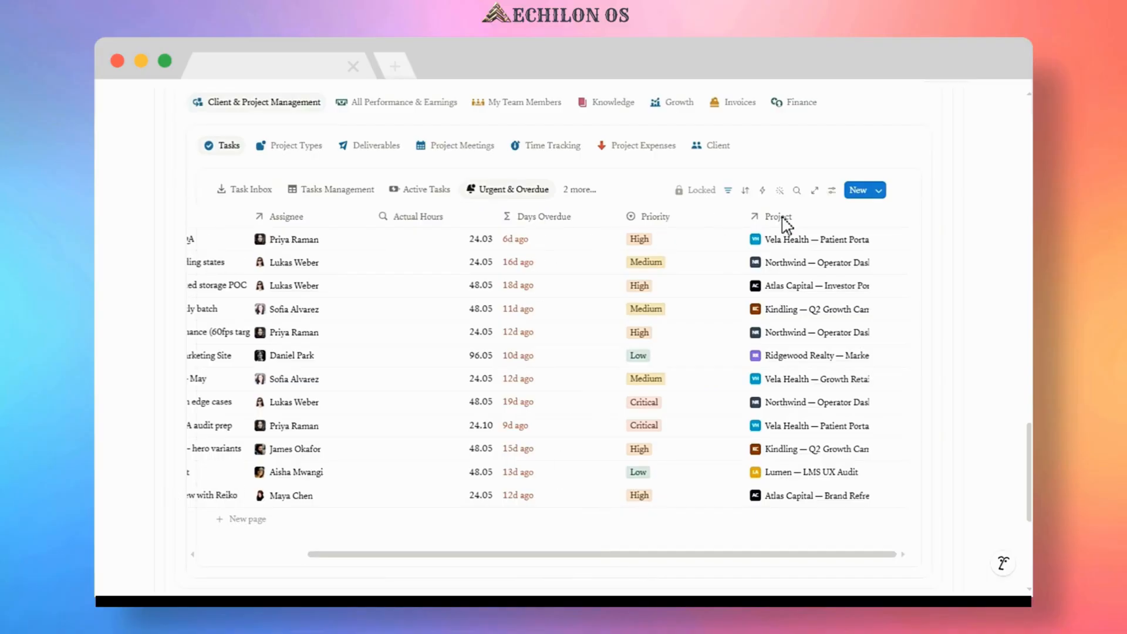
Open The Execution Timeline calendar view and look over the month's tasks.
{"action": "left_click", "coordinate": [579, 190]}
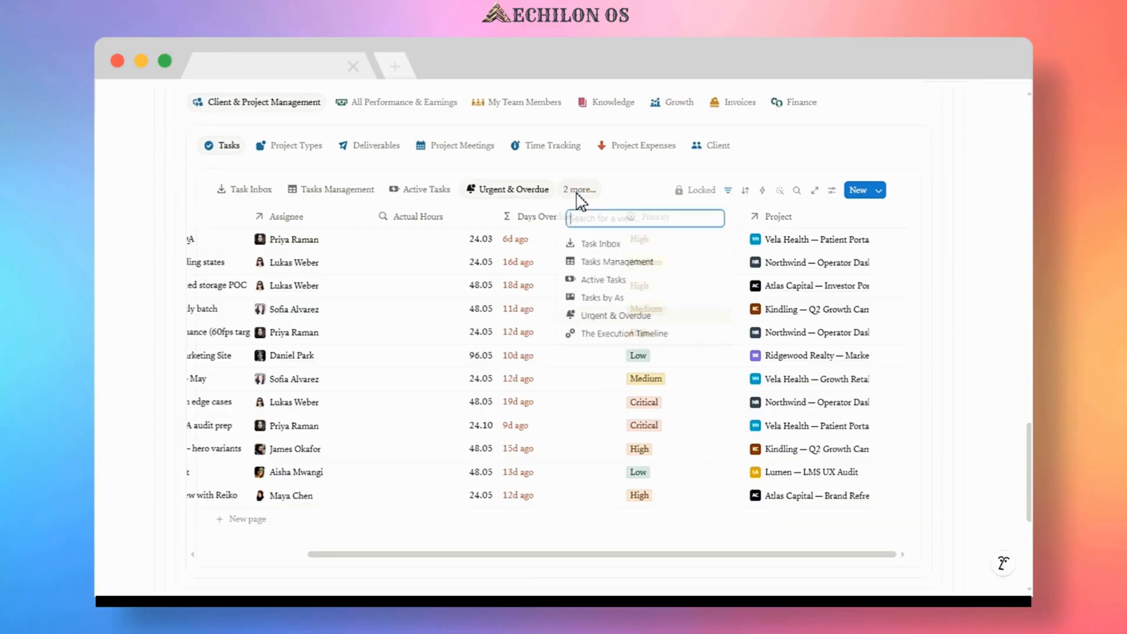
{"action": "left_click", "coordinate": [613, 336]}
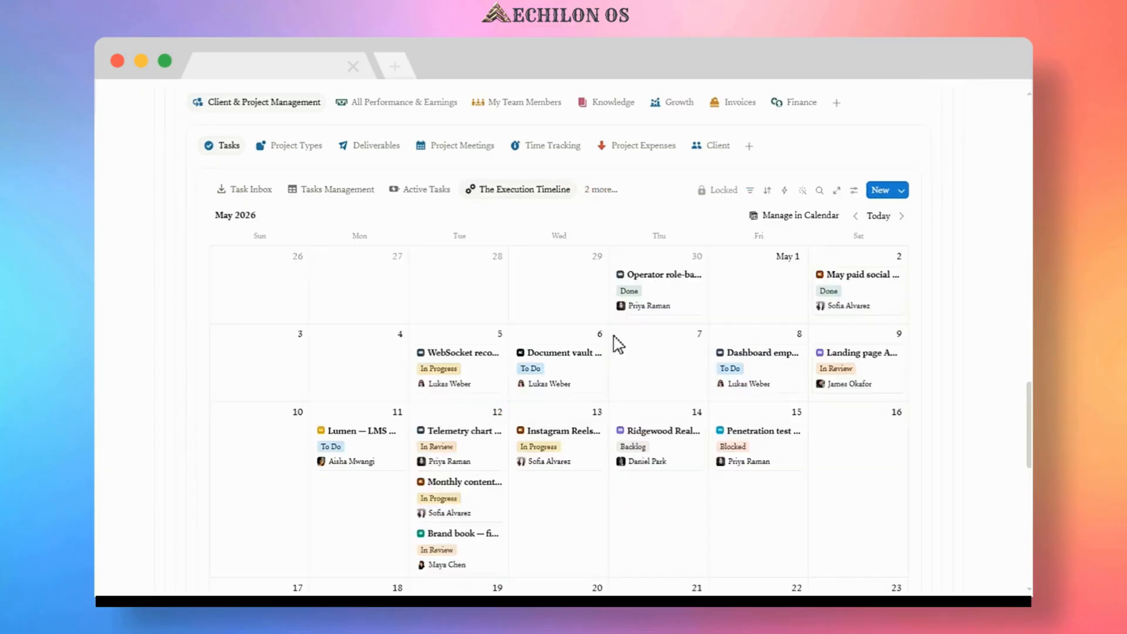
{"action": "scroll", "coordinate": [615, 339], "scroll_direction": "down", "scroll_amount": 5}
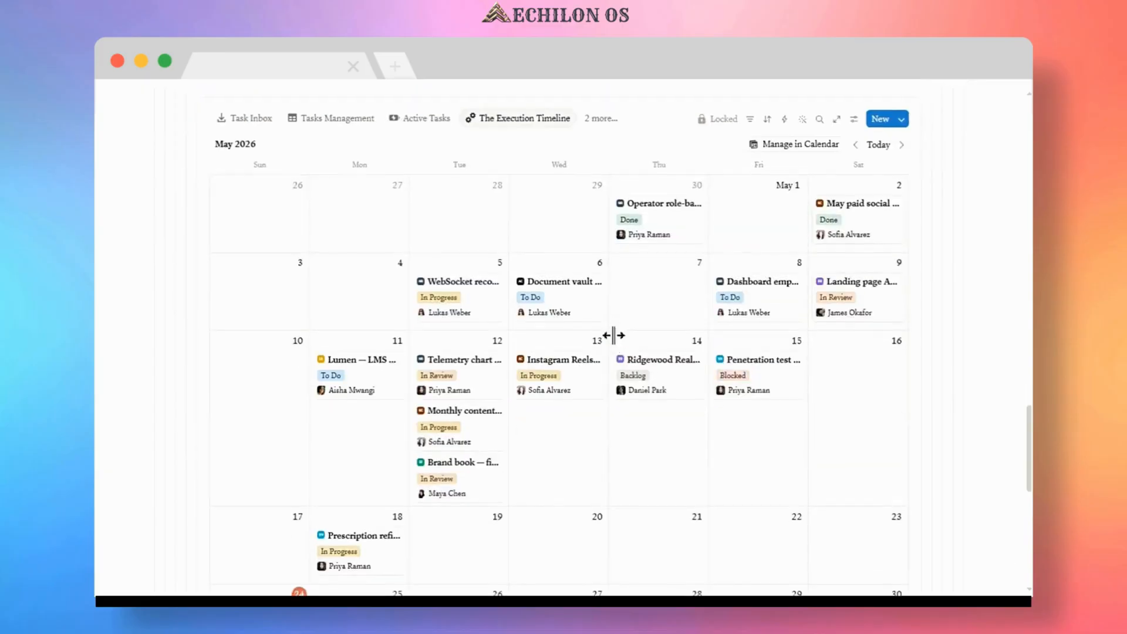
{"action": "scroll", "coordinate": [619, 345], "scroll_direction": "down", "scroll_amount": 3}
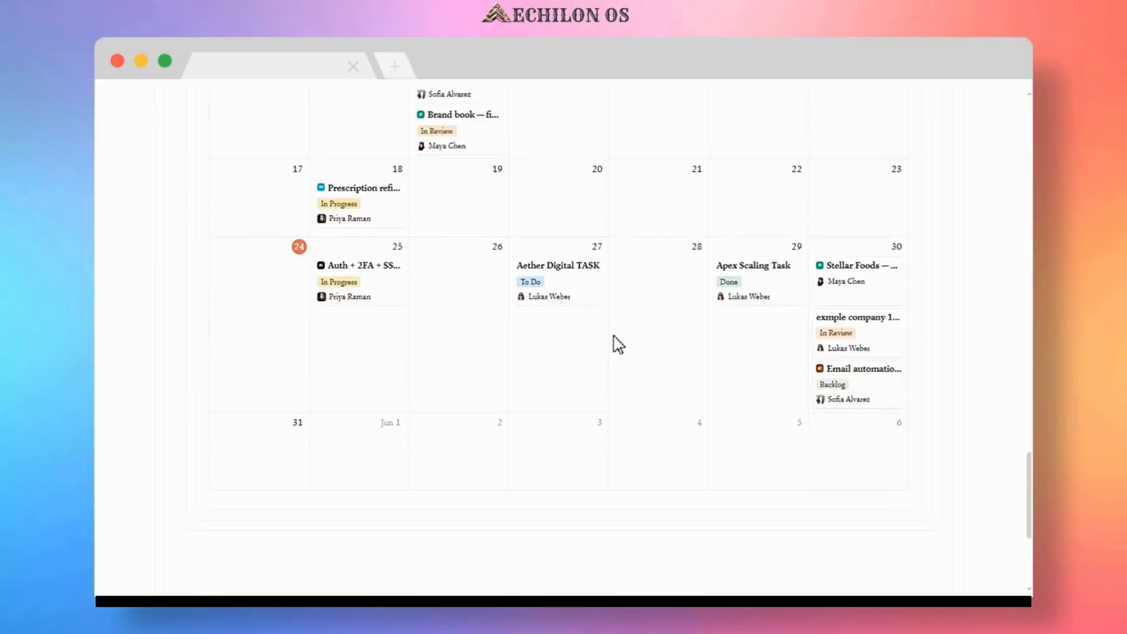
{"action": "scroll", "coordinate": [618, 345], "scroll_direction": "up", "scroll_amount": 8}
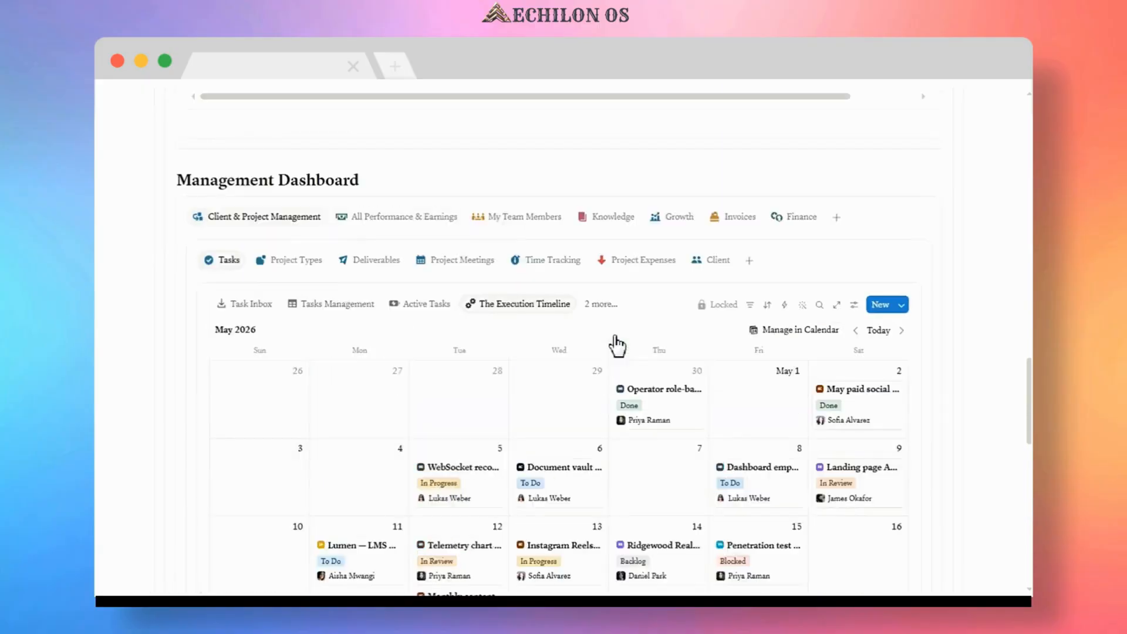
{"action": "scroll", "coordinate": [617, 345], "scroll_direction": "up", "scroll_amount": 1}
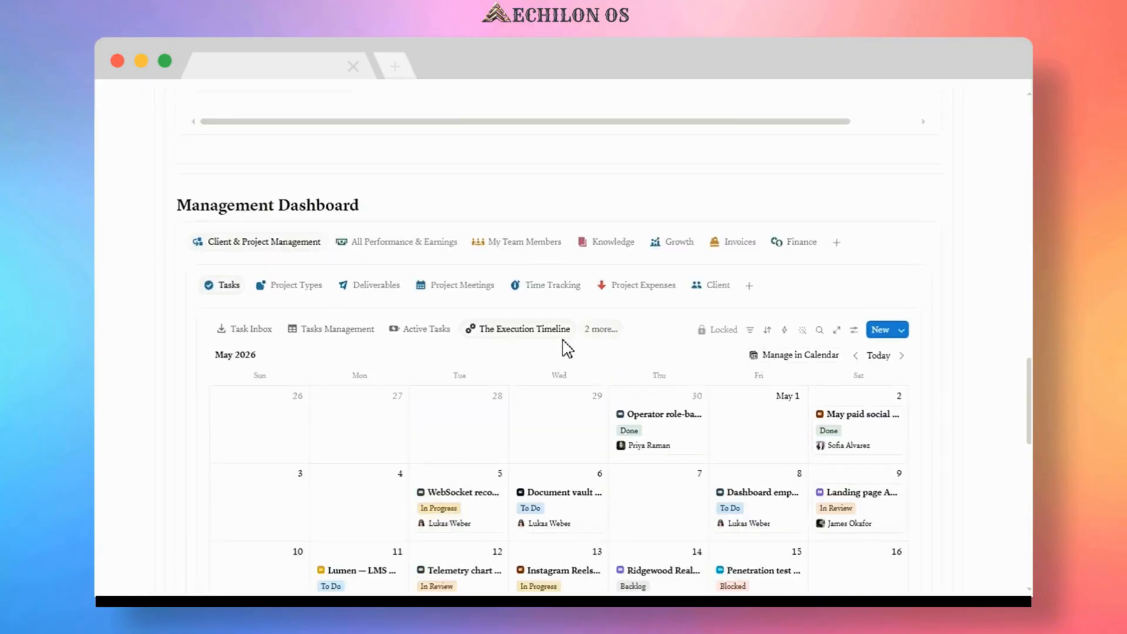
In Invoices, set the Apex Scaling invoice's Issue Date to May 26, 2026.
{"action": "left_click", "coordinate": [734, 246]}
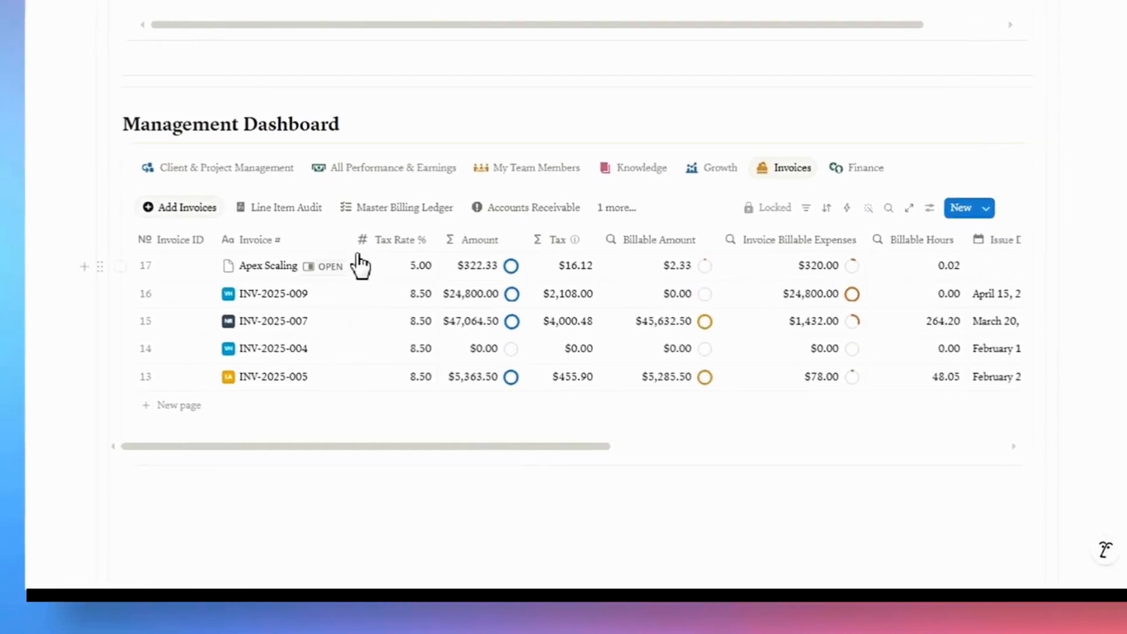
{"action": "left_click", "coordinate": [400, 266]}
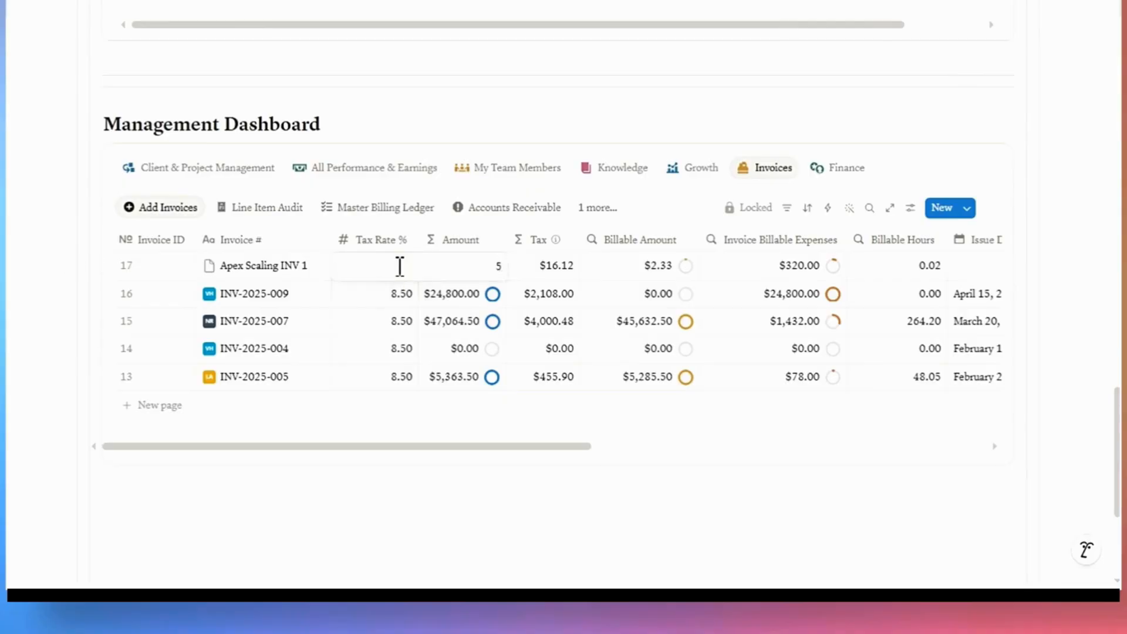
{"action": "left_click", "coordinate": [408, 224]}
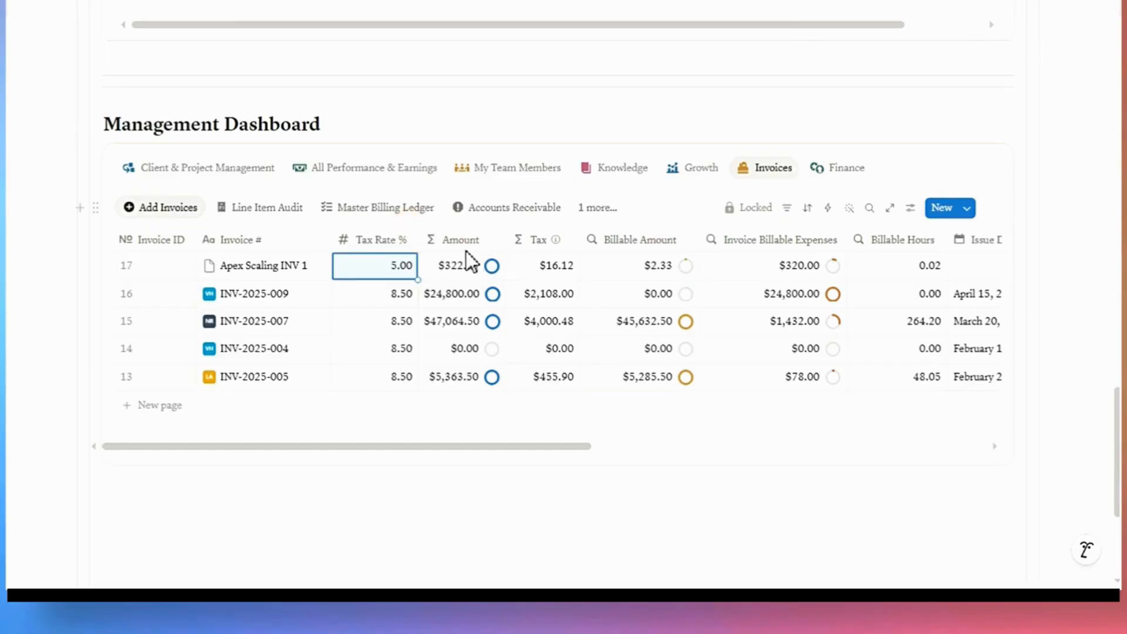
{"action": "mouse_move", "coordinate": [536, 242]}
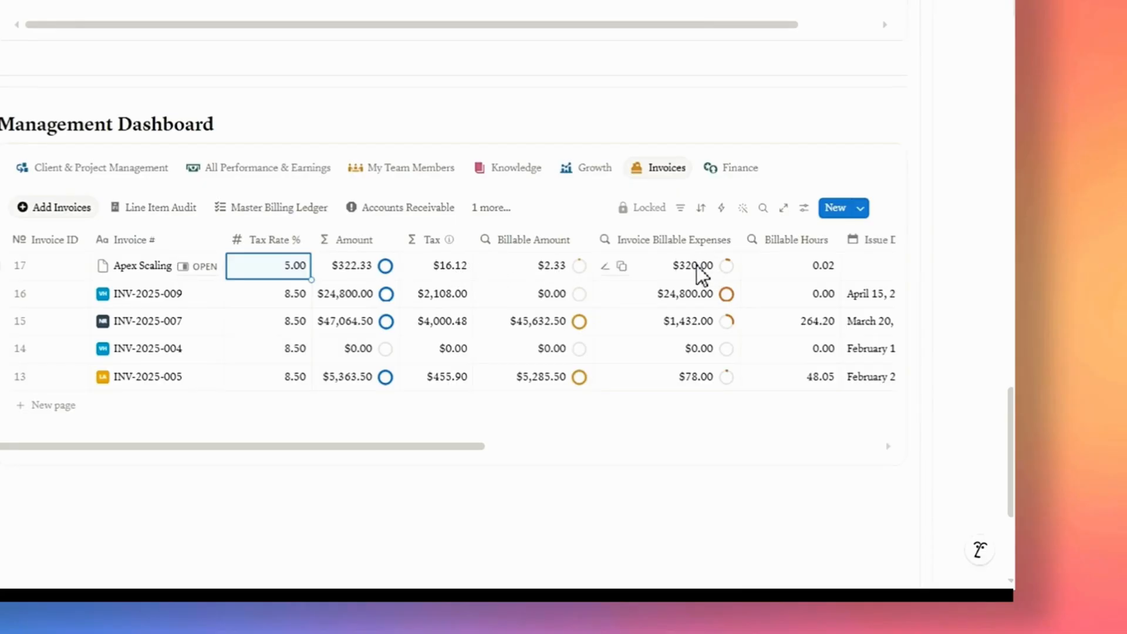
{"action": "left_click_drag", "start_coordinate": [474, 447], "coordinate": [843, 448]}
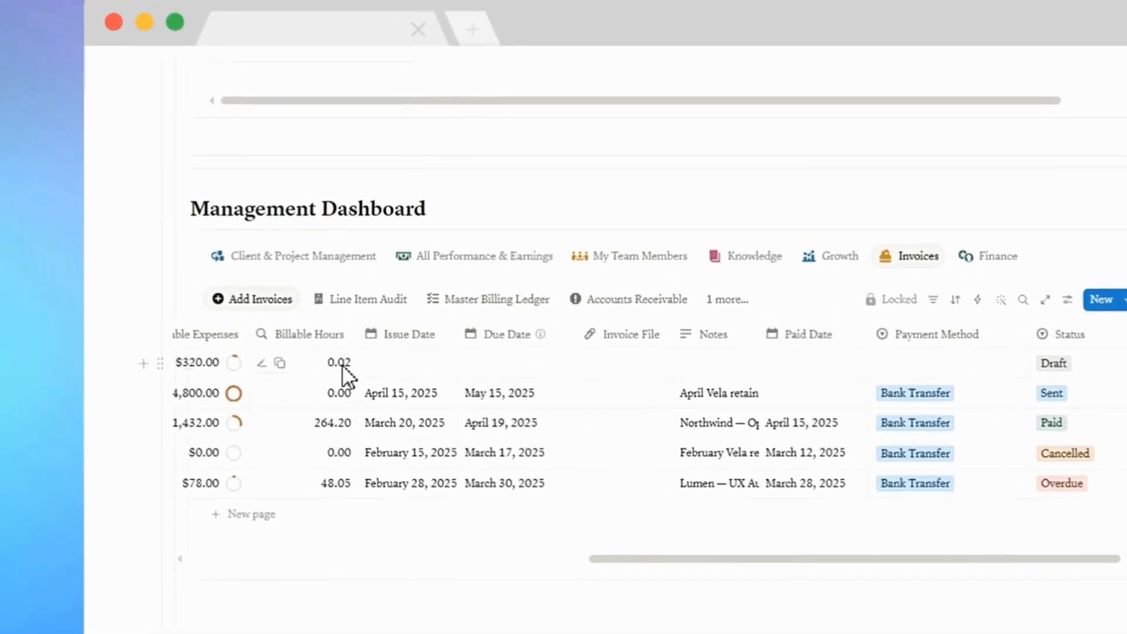
{"action": "left_click", "coordinate": [415, 363]}
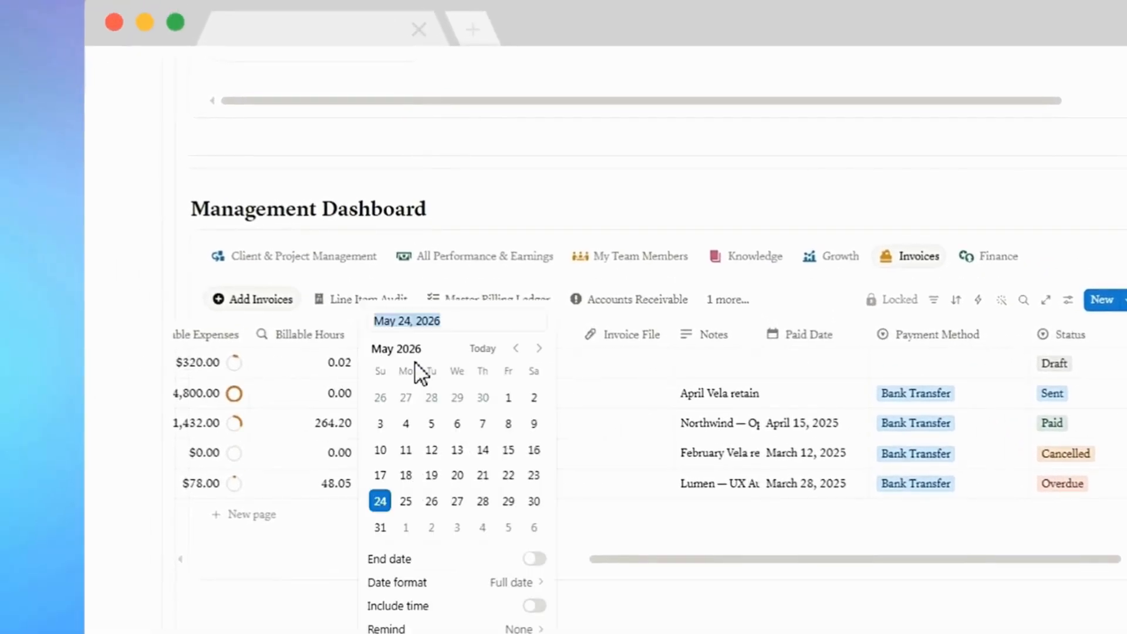
{"action": "left_click", "coordinate": [431, 501]}
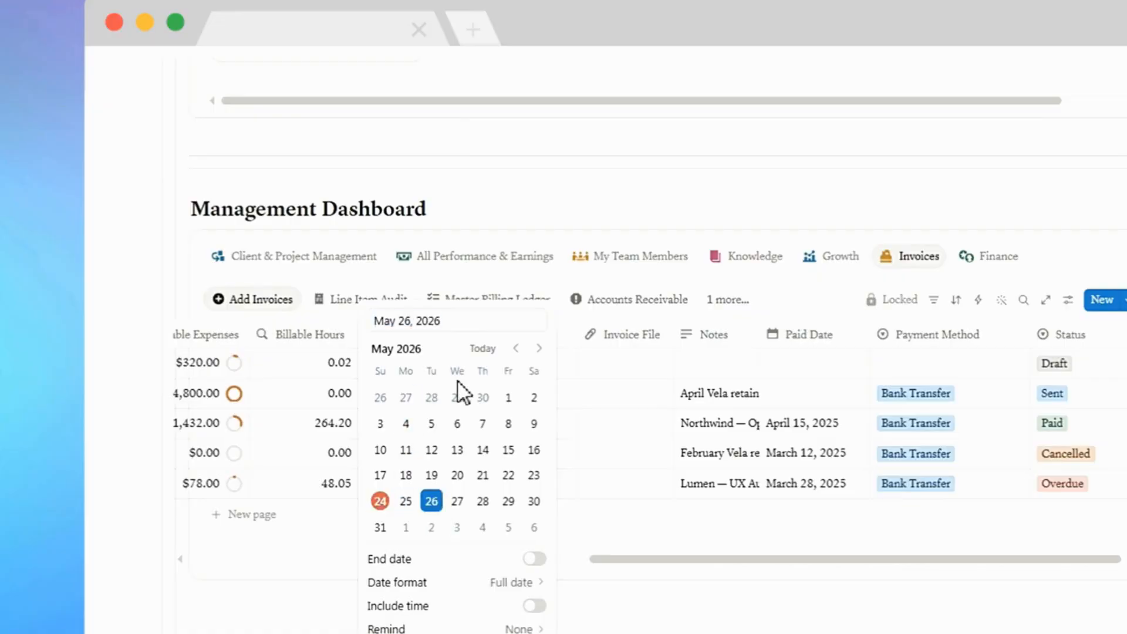
{"action": "left_click", "coordinate": [490, 281]}
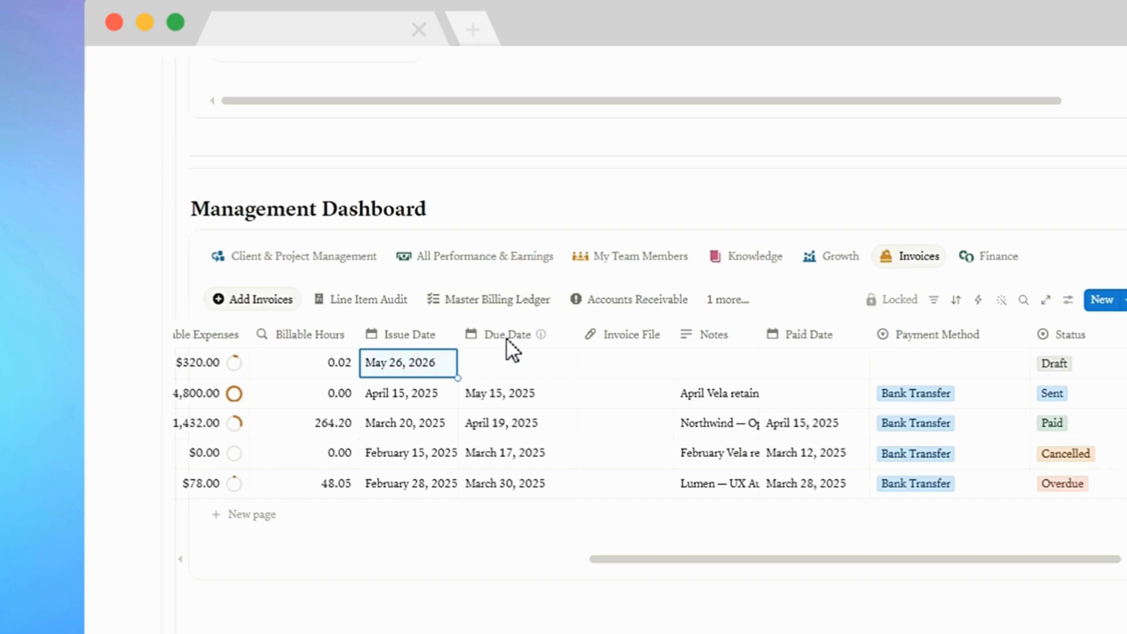
Set the Apex Scaling invoice's Status to Paid.
{"action": "mouse_move", "coordinate": [507, 341]}
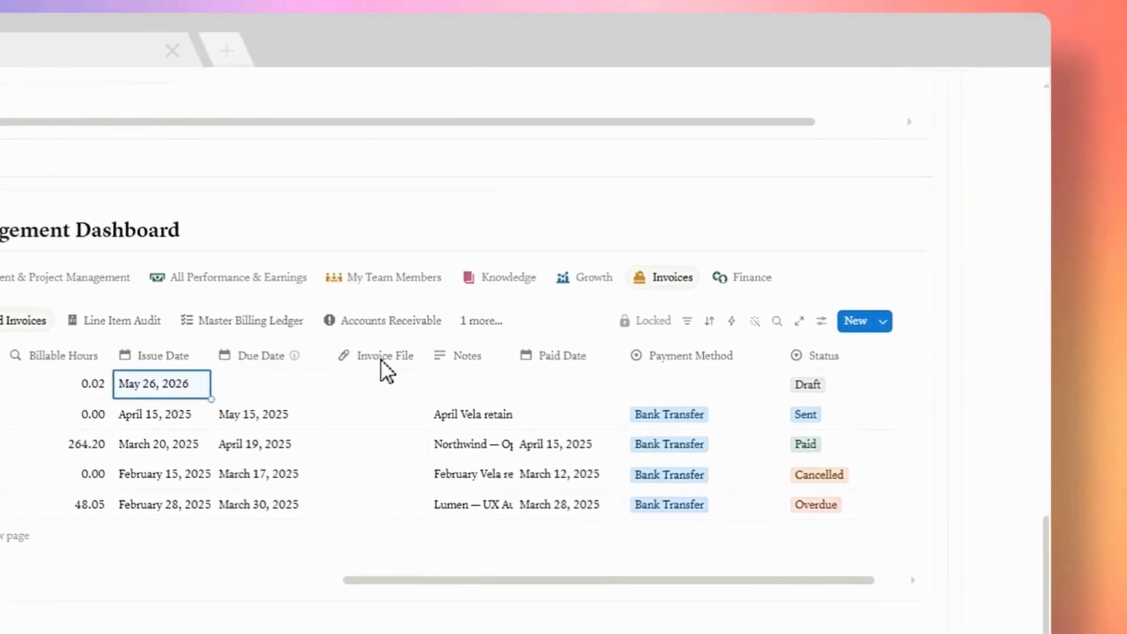
{"action": "left_click", "coordinate": [376, 388]}
{"action": "key", "text": "Escape"}
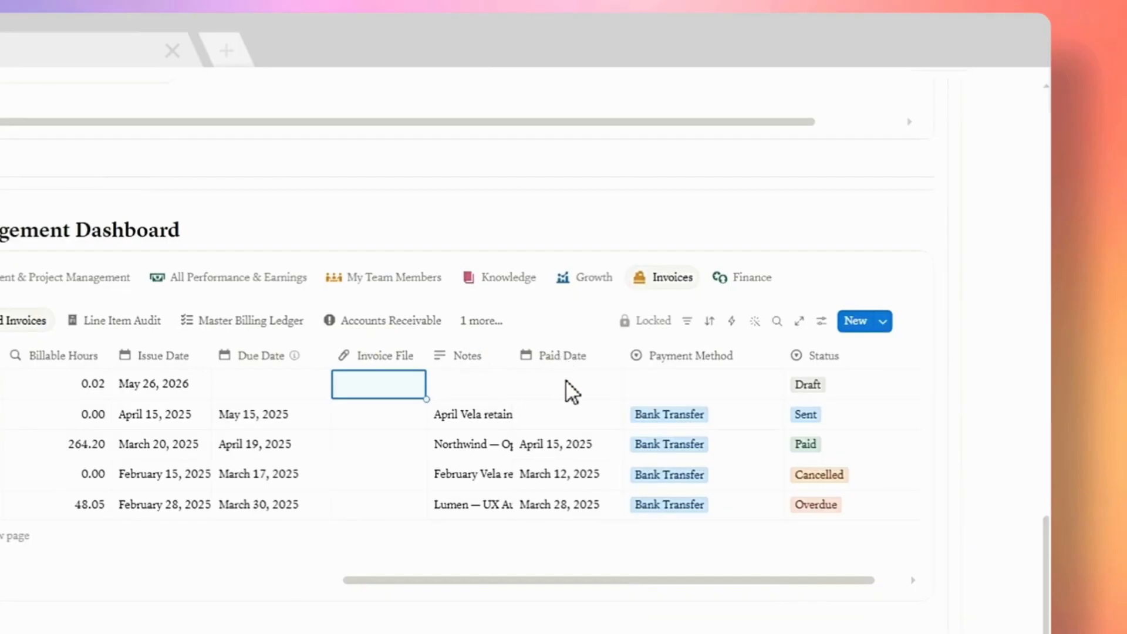
{"action": "left_click", "coordinate": [809, 385]}
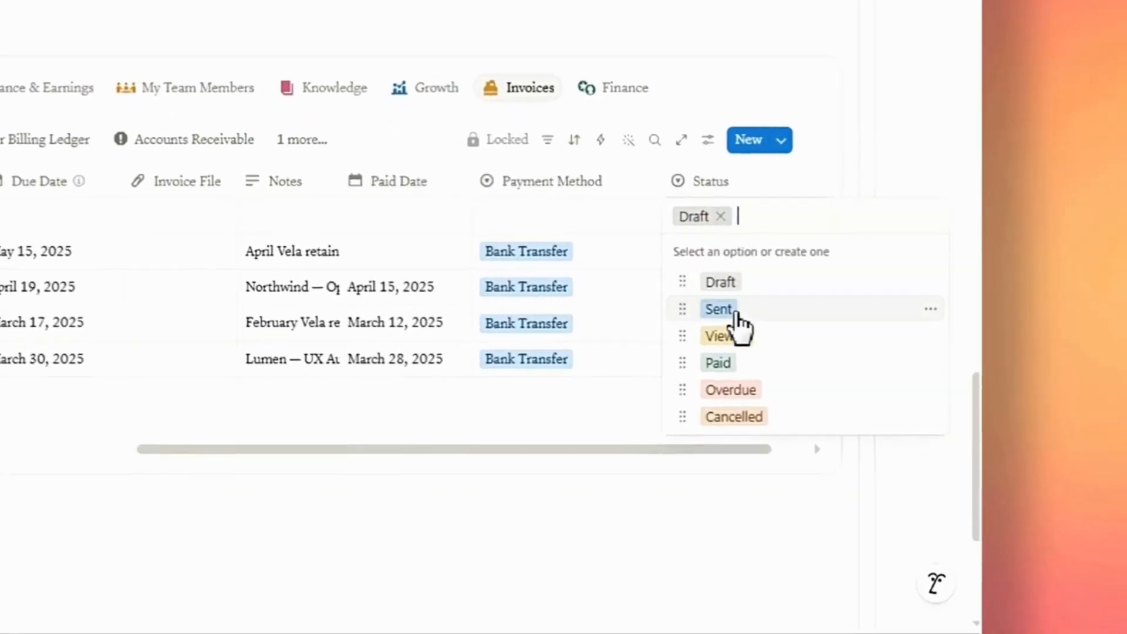
{"action": "left_click", "coordinate": [719, 309]}
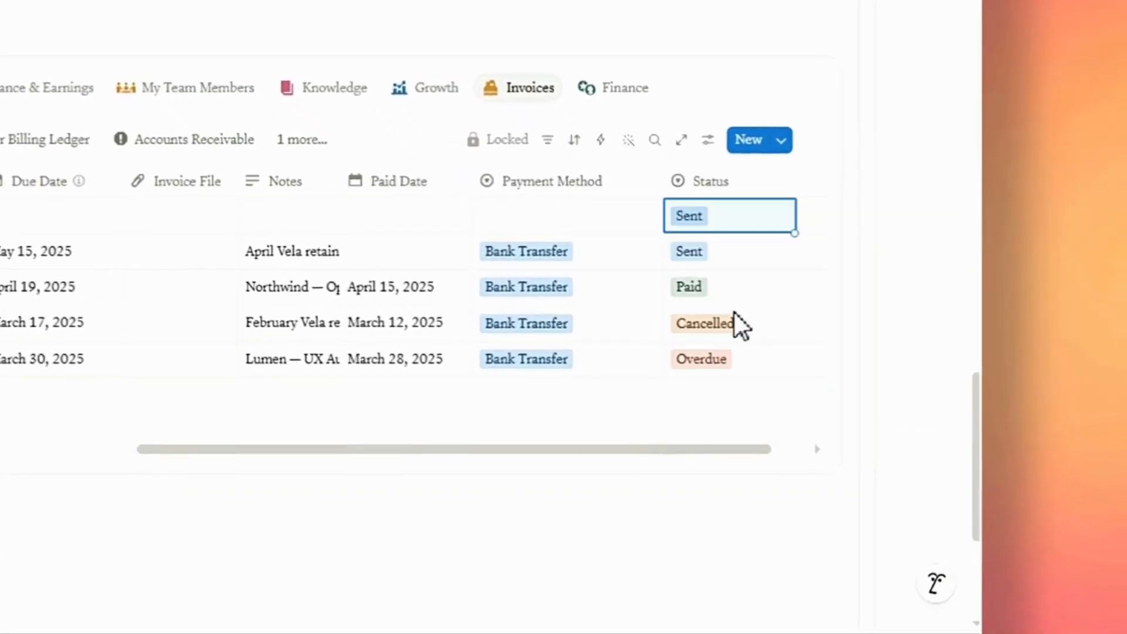
{"action": "left_click", "coordinate": [722, 217]}
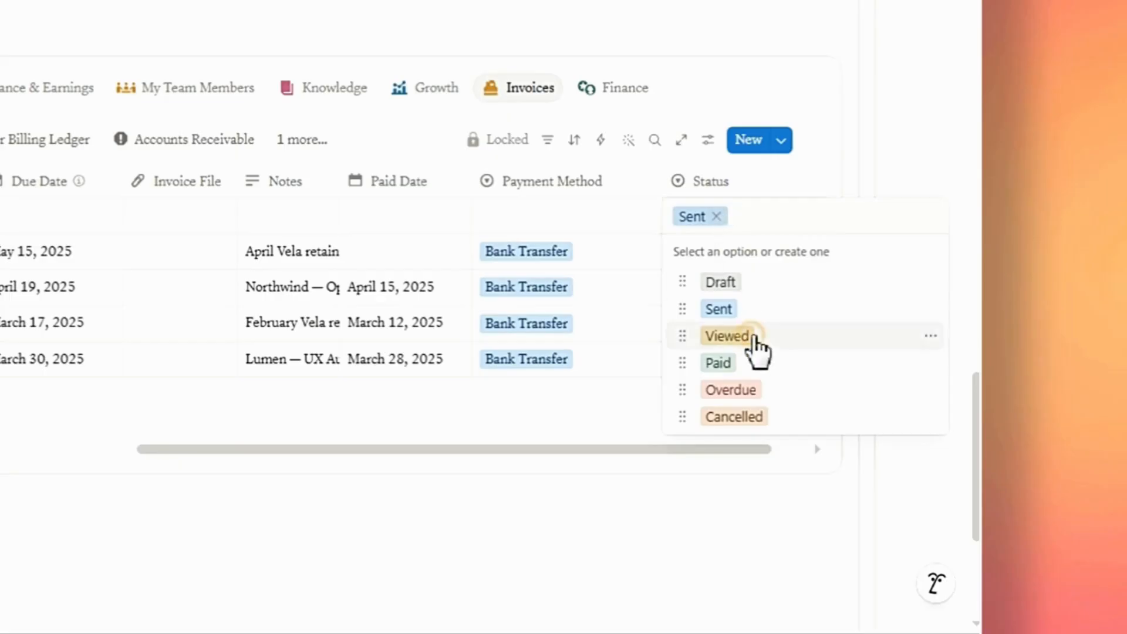
{"action": "left_click", "coordinate": [752, 335]}
{"action": "left_click", "coordinate": [736, 218]}
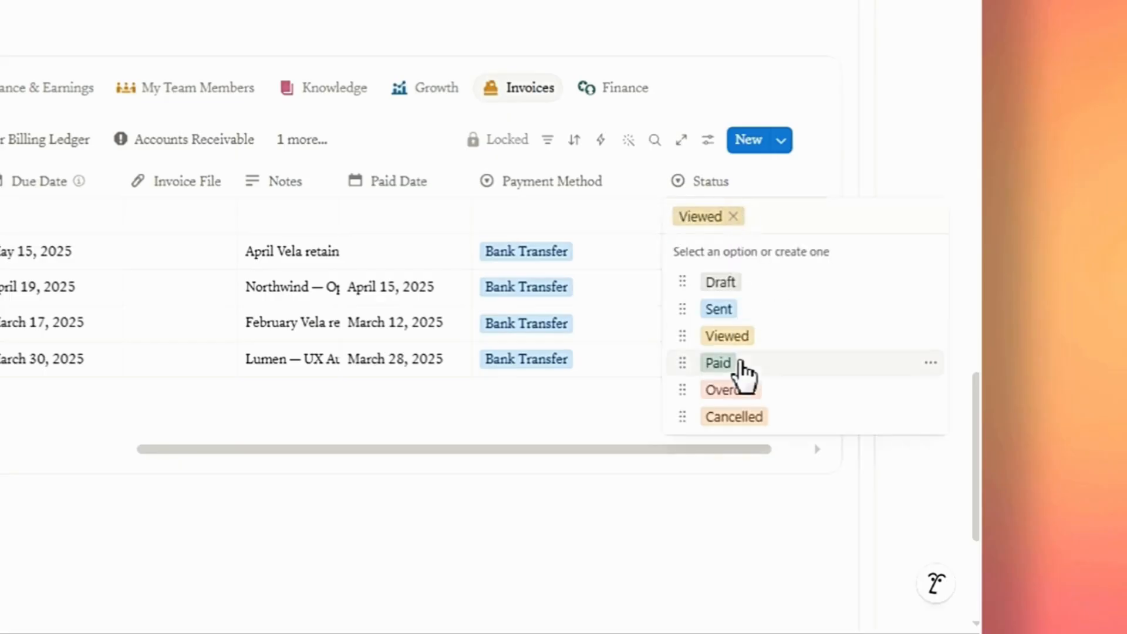
{"action": "left_click", "coordinate": [719, 363]}
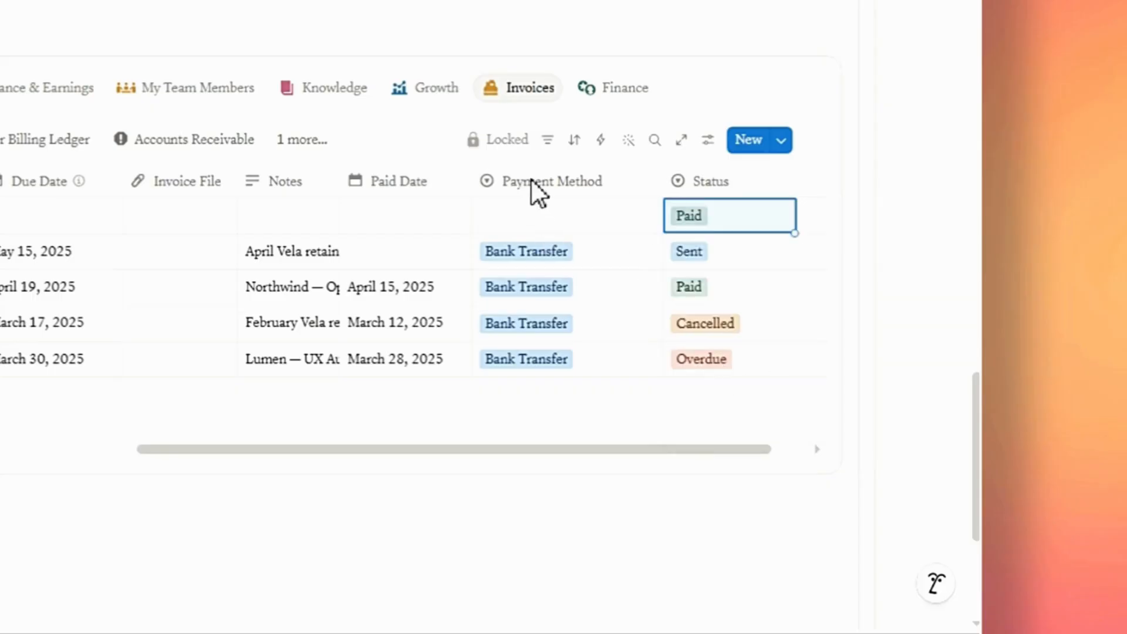
Set the invoice's Payment Method to Credit Card and its Paid Date to May 24, 2026.
{"action": "left_click", "coordinate": [527, 207]}
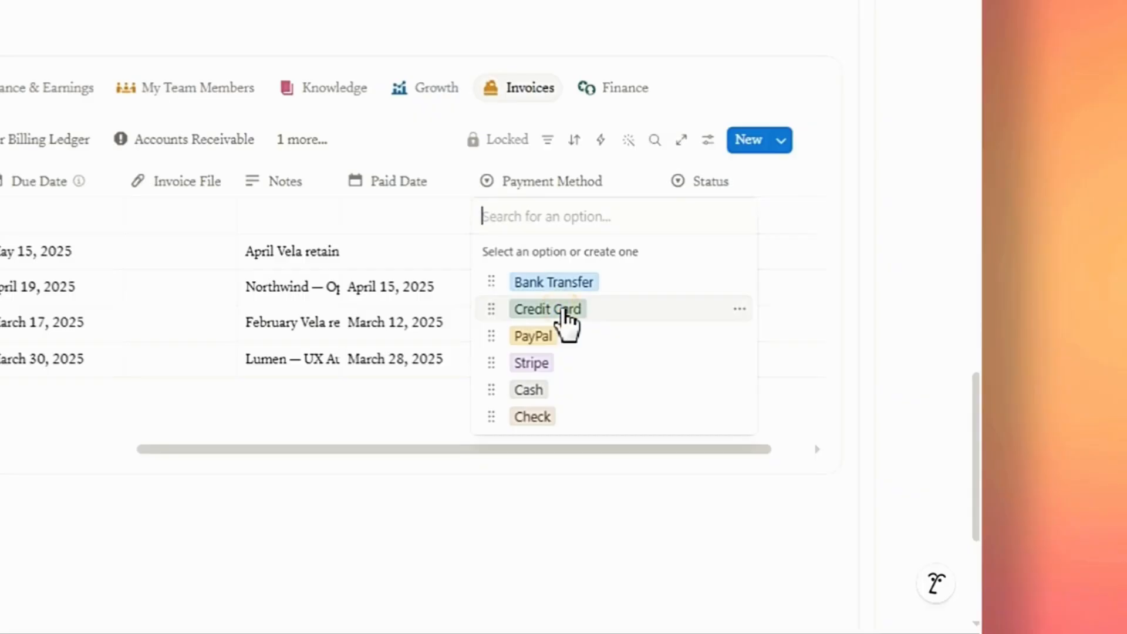
{"action": "left_click", "coordinate": [566, 320]}
{"action": "left_click", "coordinate": [405, 216]}
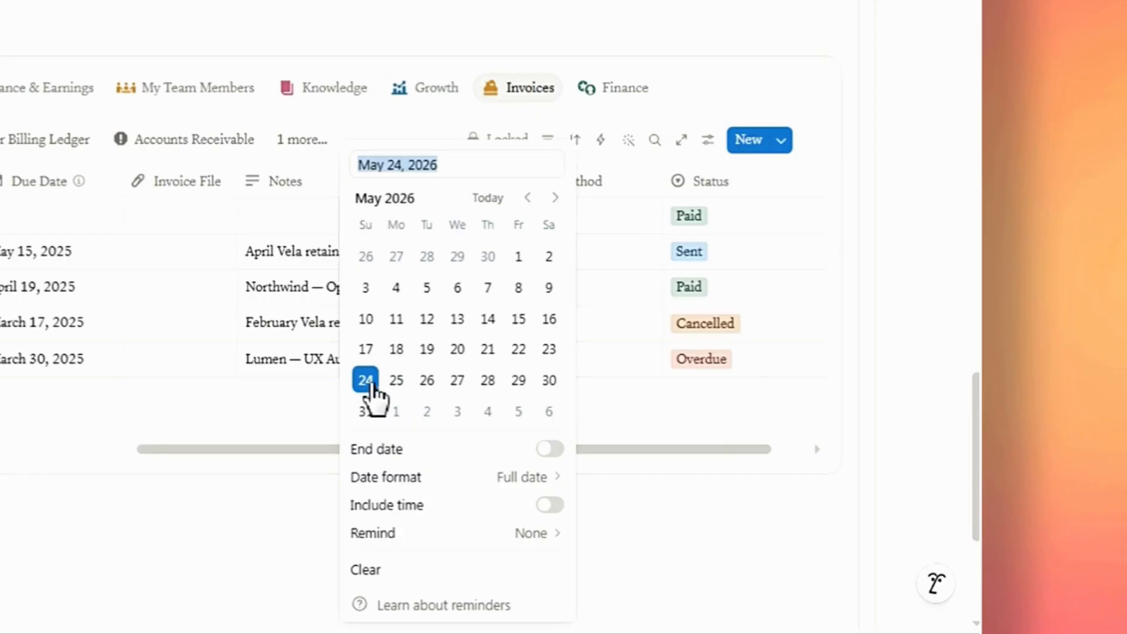
{"action": "left_click", "coordinate": [369, 383]}
{"action": "left_click", "coordinate": [318, 409]}
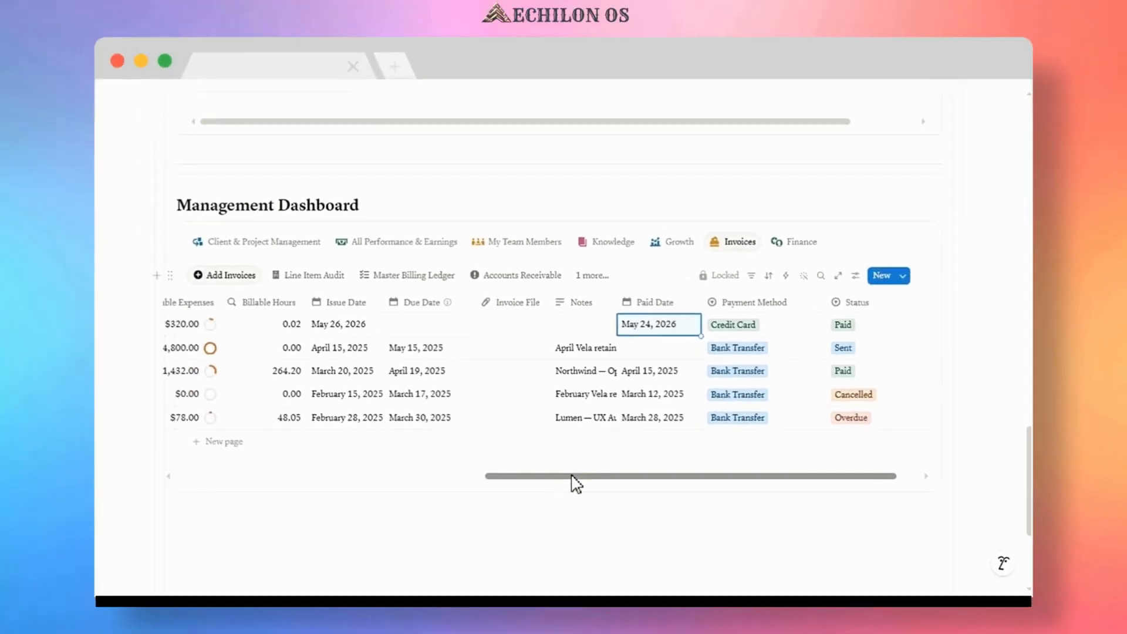
{"action": "left_click_drag", "start_coordinate": [573, 476], "coordinate": [562, 478]}
{"action": "left_click", "coordinate": [444, 326]}
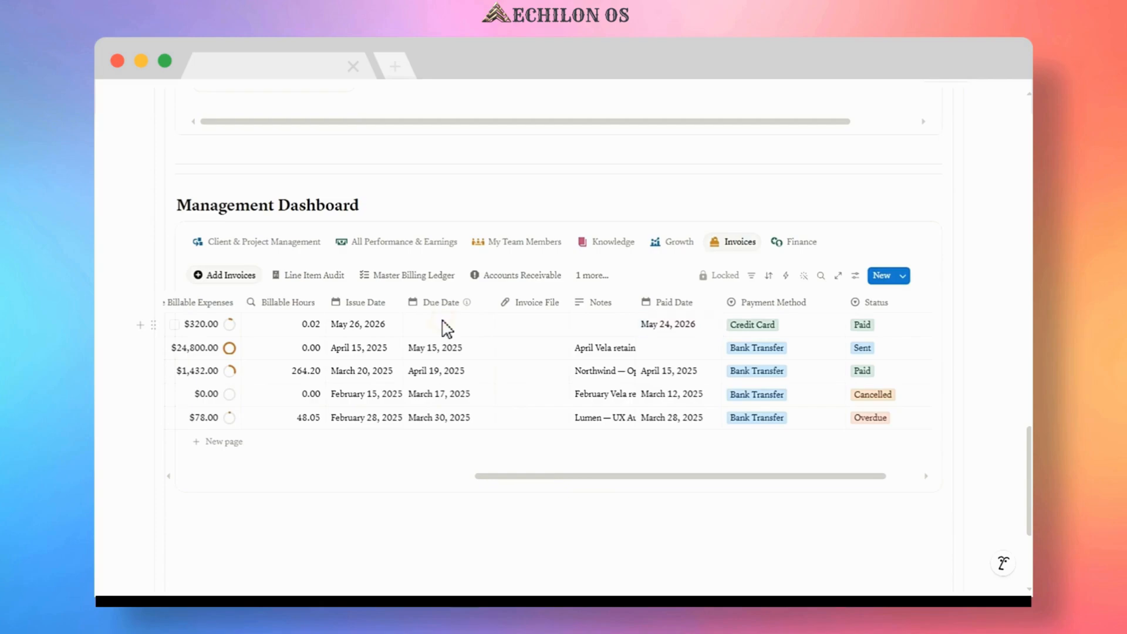
Set the Apex Scaling invoice's Due Date to May 29, 2026.
{"action": "left_click", "coordinate": [519, 432]}
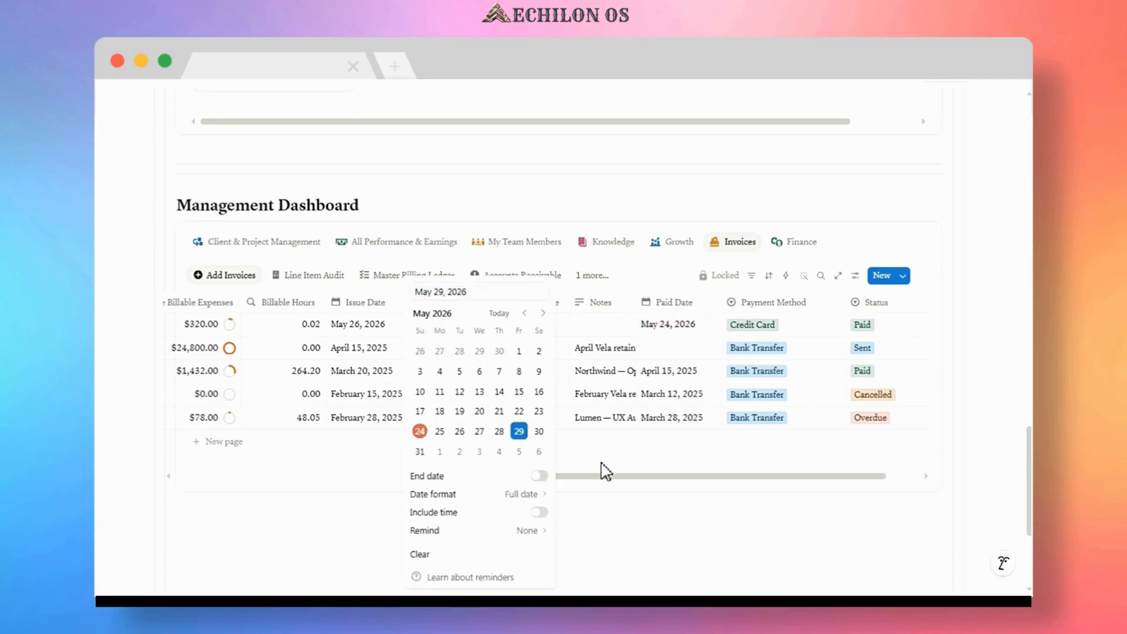
{"action": "left_click", "coordinate": [604, 468]}
{"action": "left_click_drag", "start_coordinate": [603, 478], "coordinate": [280, 467]}
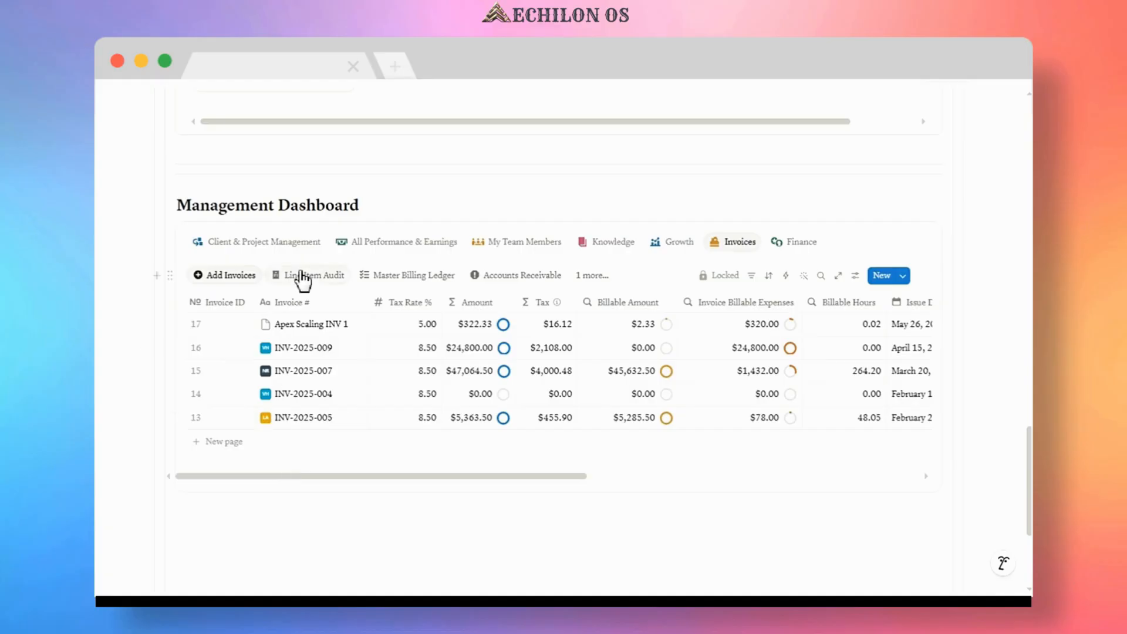
Browse the Invoices views: Line Item Audit, Master Billing Ledger, Accounts Receivable and Payment History.
{"action": "left_click", "coordinate": [301, 274]}
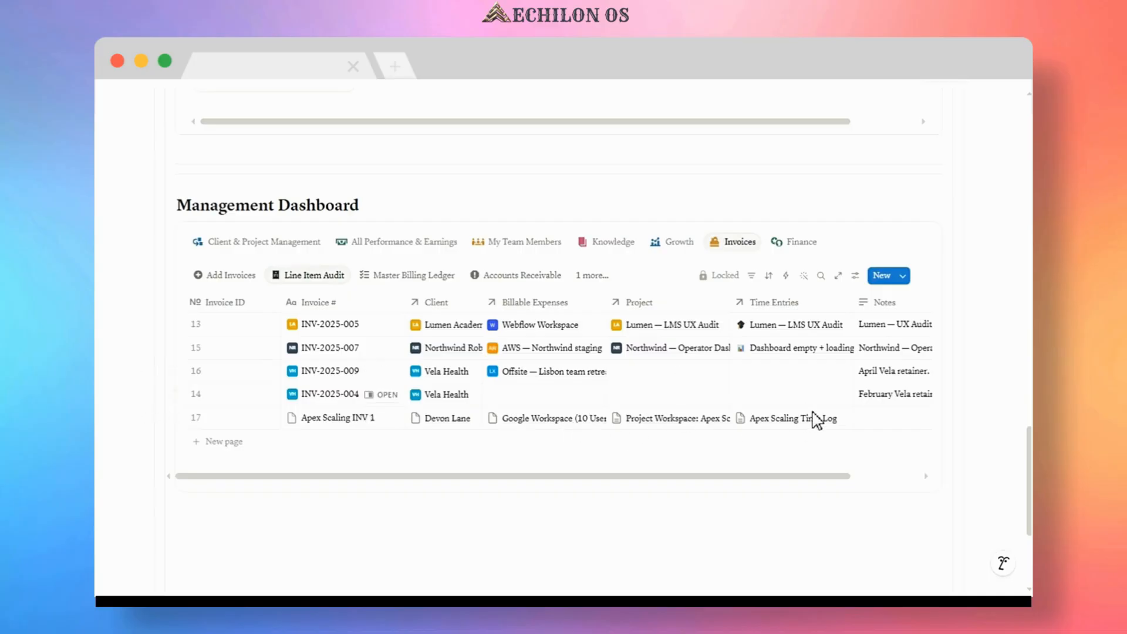
{"action": "left_click_drag", "start_coordinate": [822, 475], "coordinate": [892, 475]}
{"action": "left_click", "coordinate": [427, 276]}
{"action": "scroll", "coordinate": [568, 521], "scroll_direction": "down", "scroll_amount": 2}
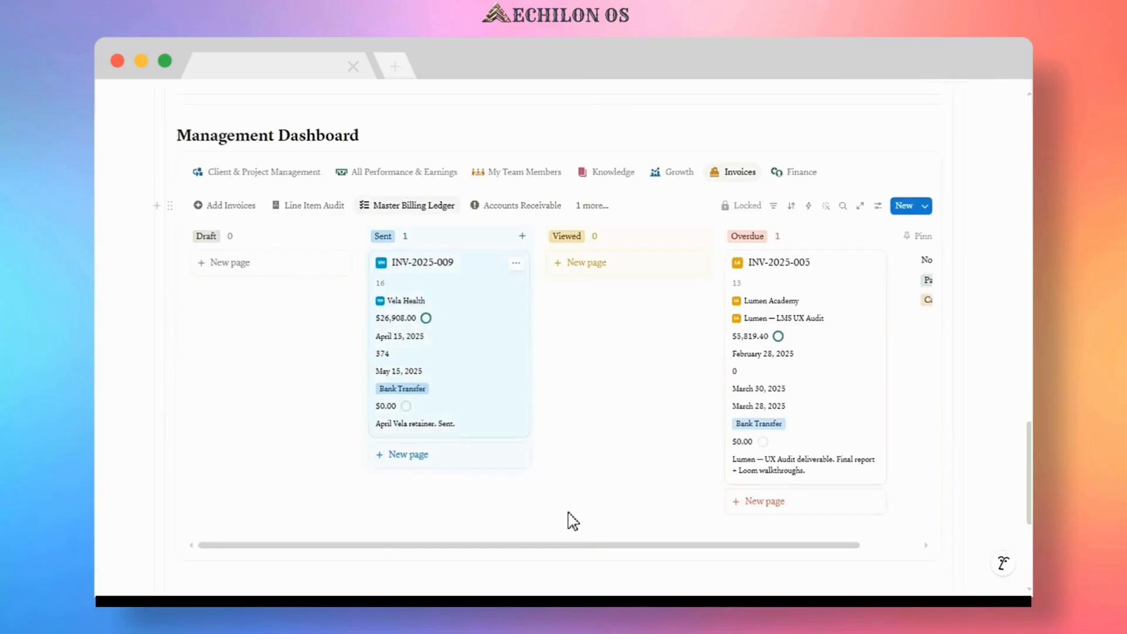
{"action": "left_click_drag", "start_coordinate": [568, 537], "coordinate": [646, 543]}
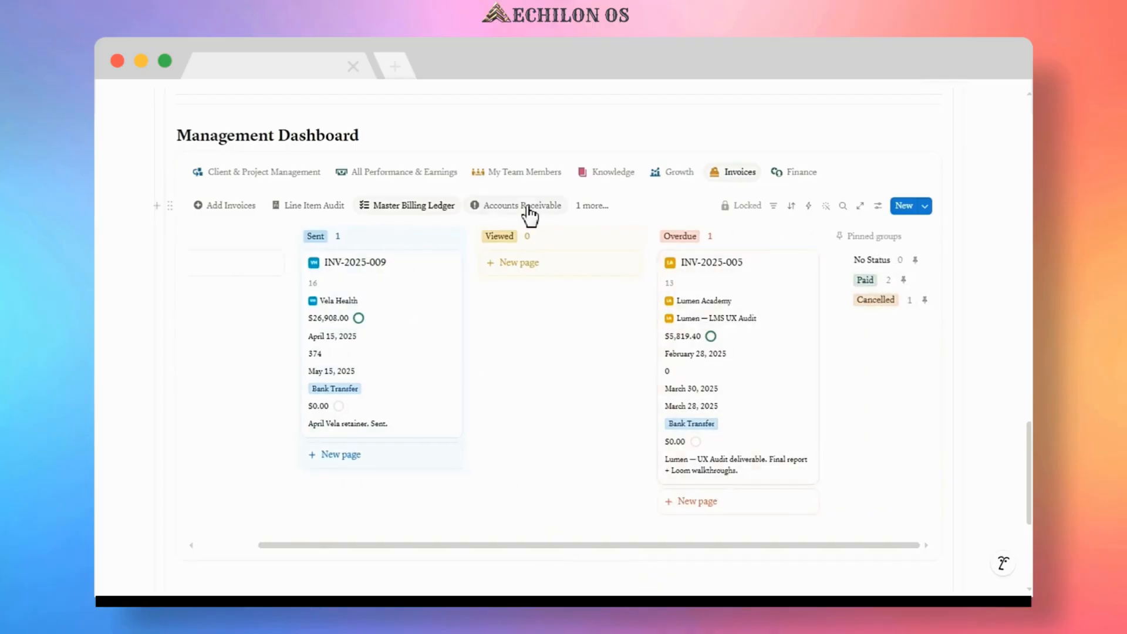
{"action": "left_click", "coordinate": [527, 206]}
{"action": "left_click_drag", "start_coordinate": [434, 360], "coordinate": [515, 363]}
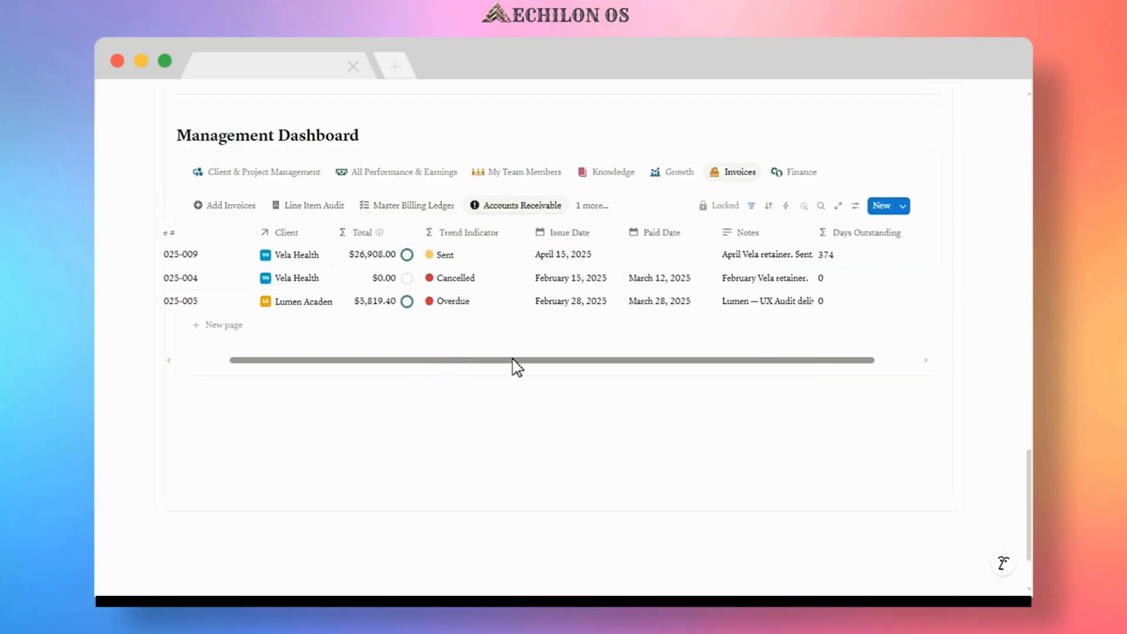
{"action": "left_click", "coordinate": [591, 206]}
{"action": "left_click", "coordinate": [625, 333]}
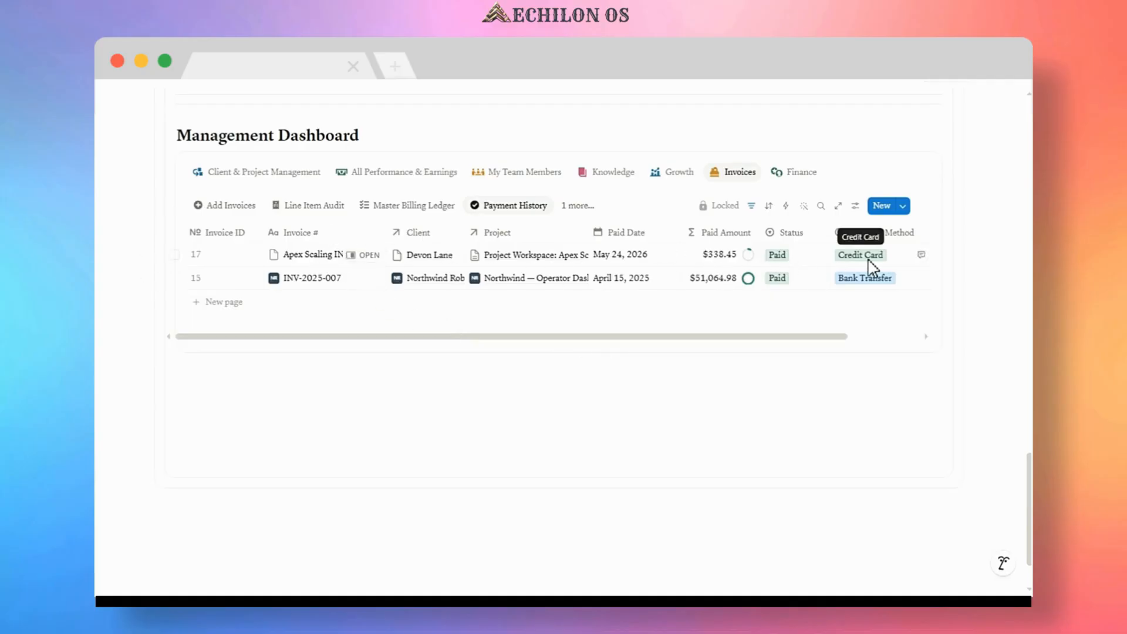
Open All Performance & Earnings and review its Oversight and Financial & Performance views across all columns.
{"action": "left_click", "coordinate": [411, 174]}
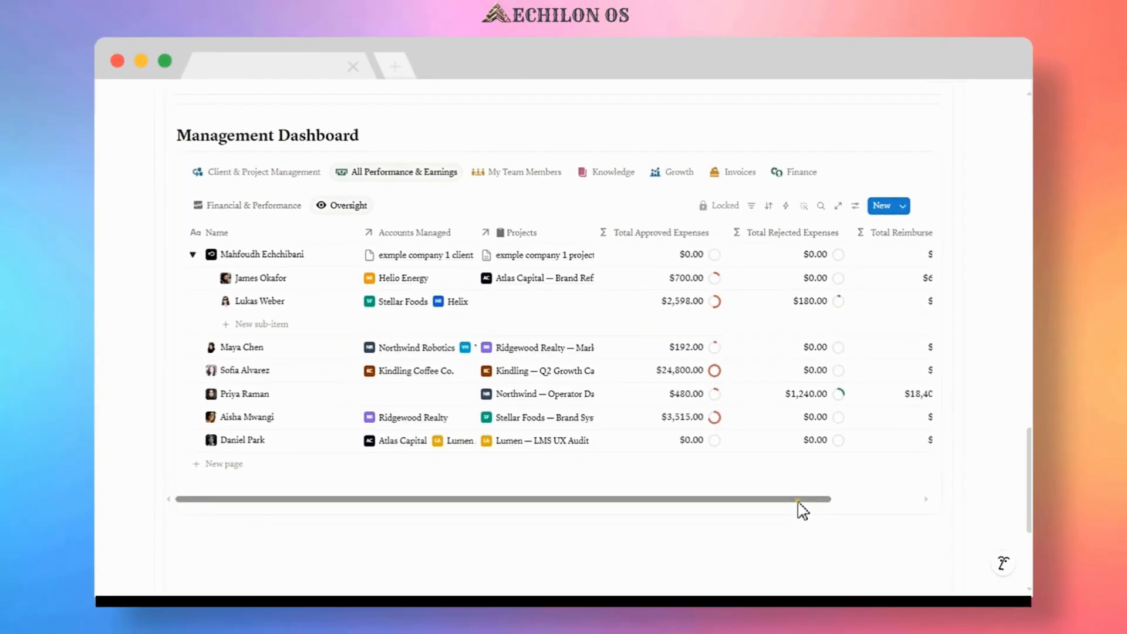
{"action": "left_click_drag", "start_coordinate": [705, 580], "coordinate": [771, 578]}
{"action": "left_click_drag", "start_coordinate": [845, 505], "coordinate": [898, 496]}
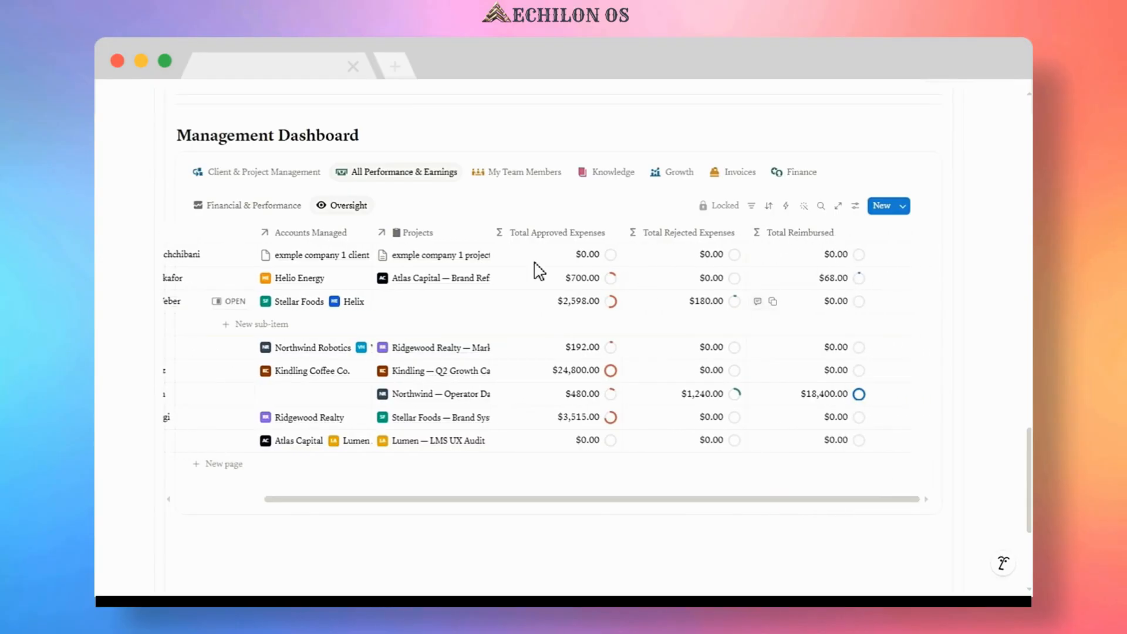
{"action": "left_click", "coordinate": [242, 206]}
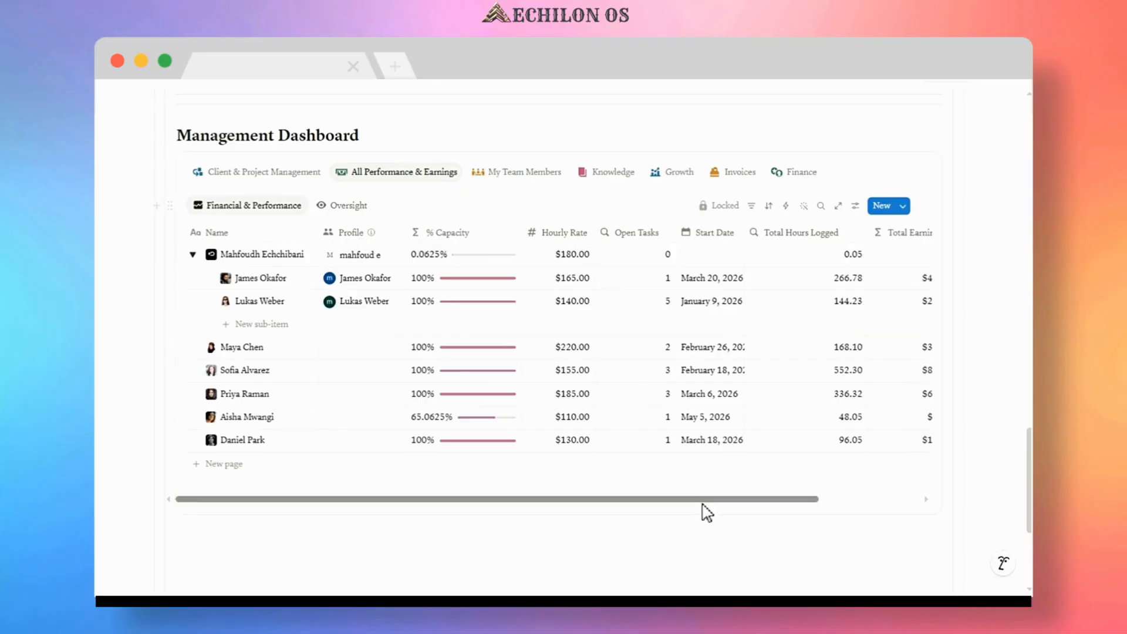
{"action": "left_click_drag", "start_coordinate": [703, 500], "coordinate": [818, 501]}
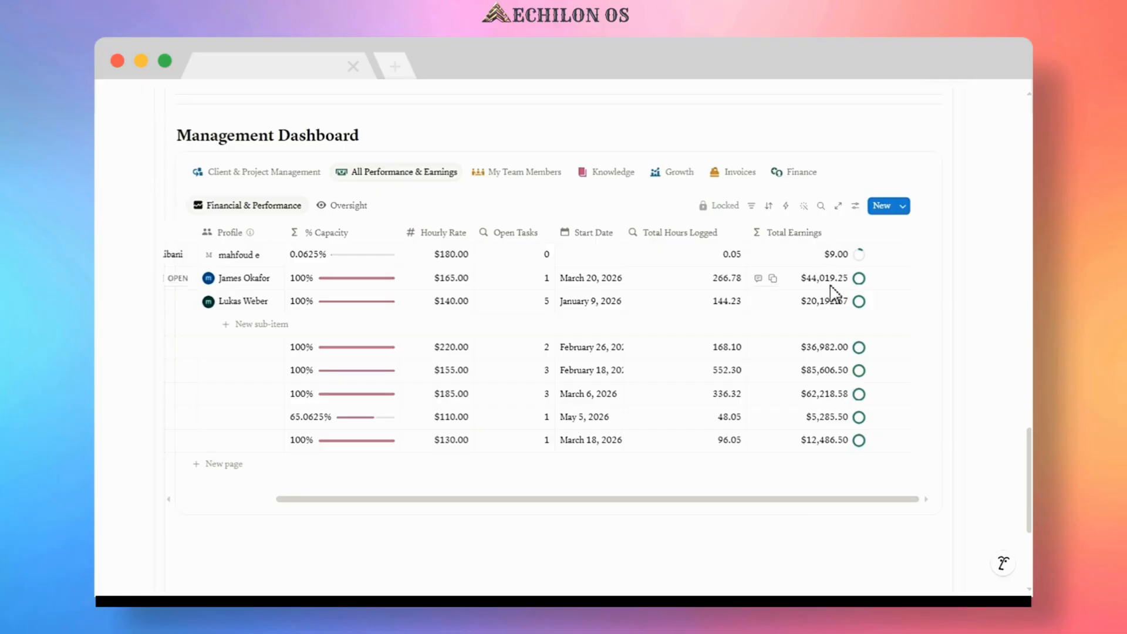
Open Finance and review the CEO Command Center, Efficiency & Burn and Cash Flow & Collections views.
{"action": "left_click", "coordinate": [797, 182]}
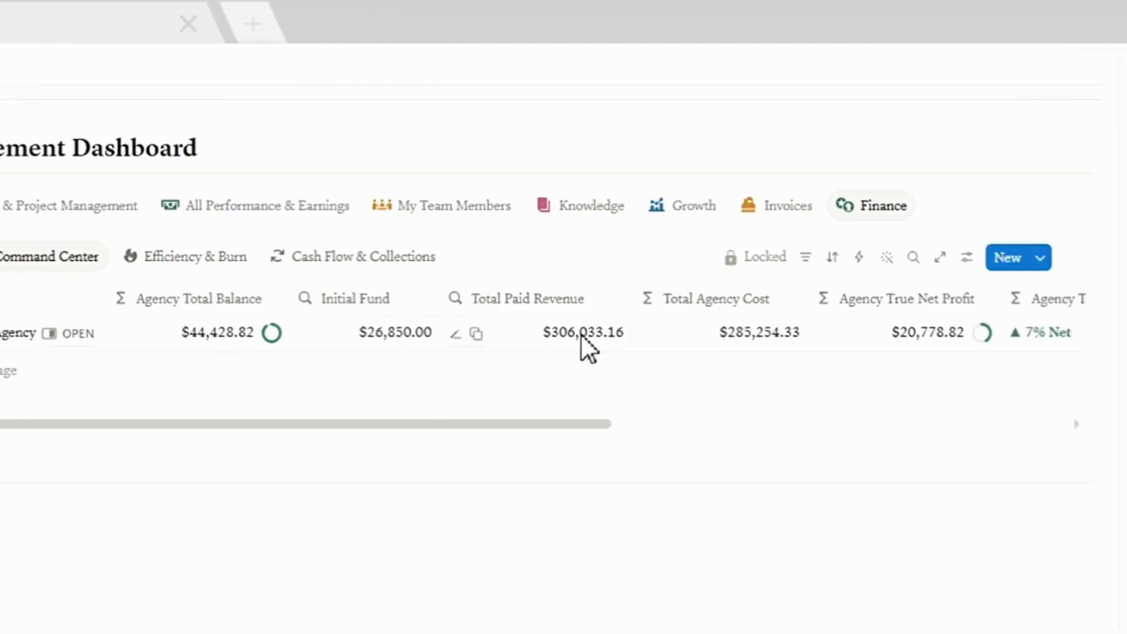
{"action": "left_click_drag", "start_coordinate": [584, 424], "coordinate": [682, 418]}
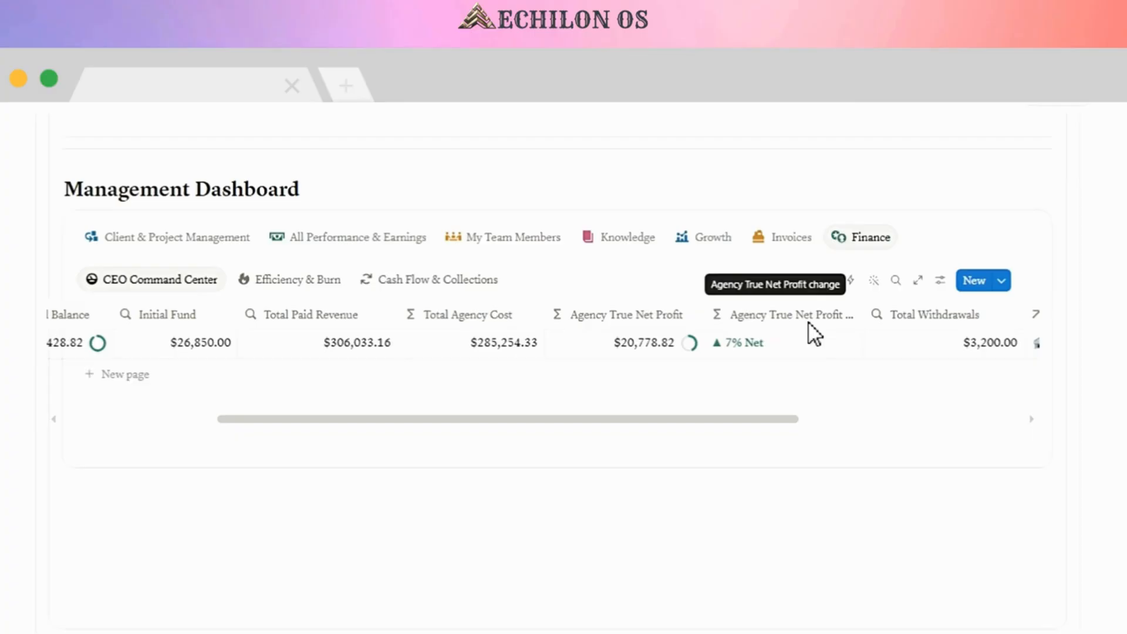
{"action": "left_click_drag", "start_coordinate": [775, 421], "coordinate": [820, 419]}
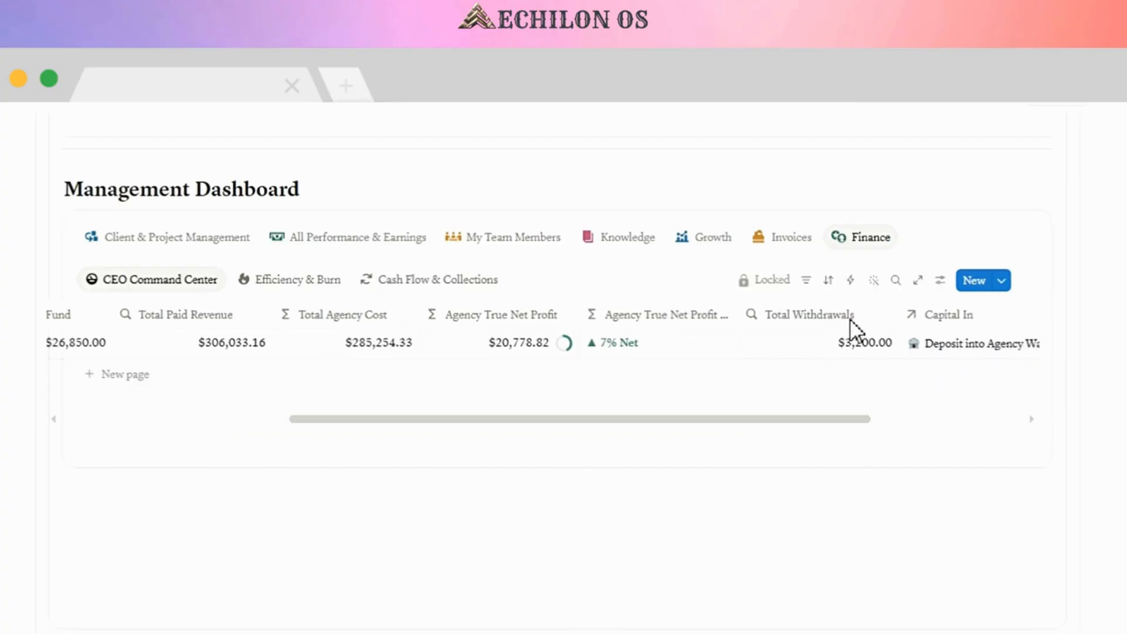
{"action": "left_click", "coordinate": [302, 279]}
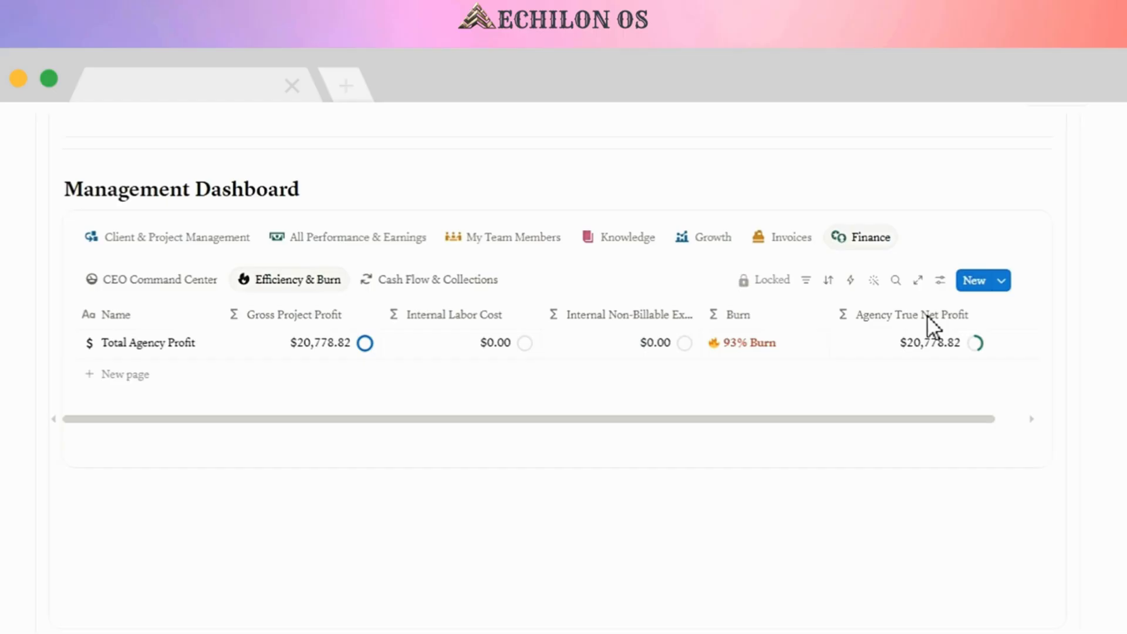
{"action": "left_click", "coordinate": [420, 275]}
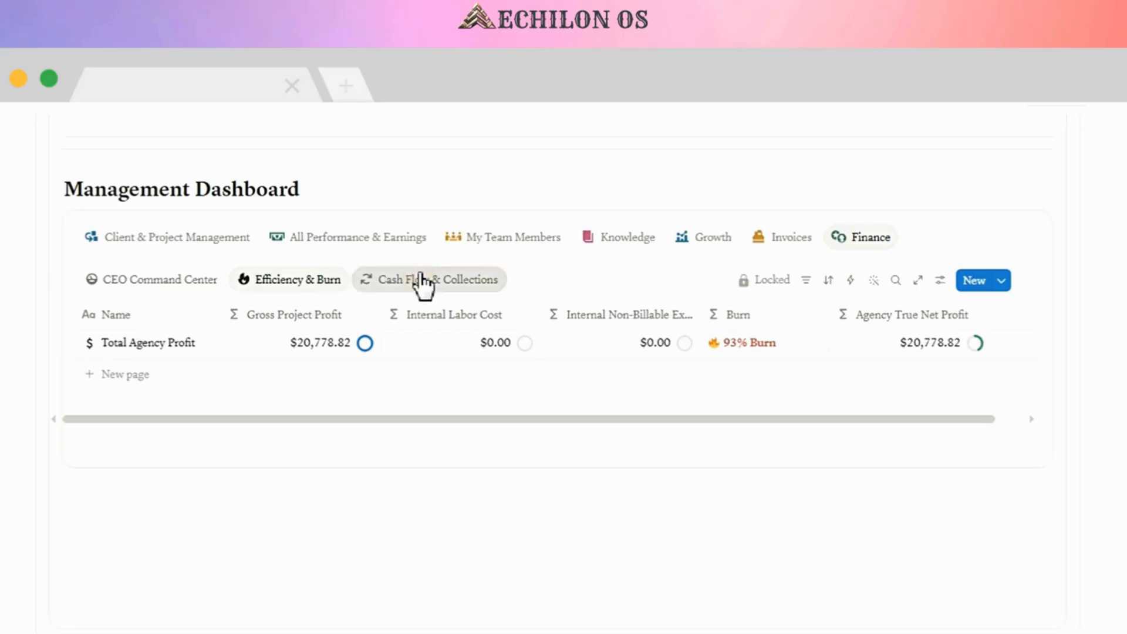
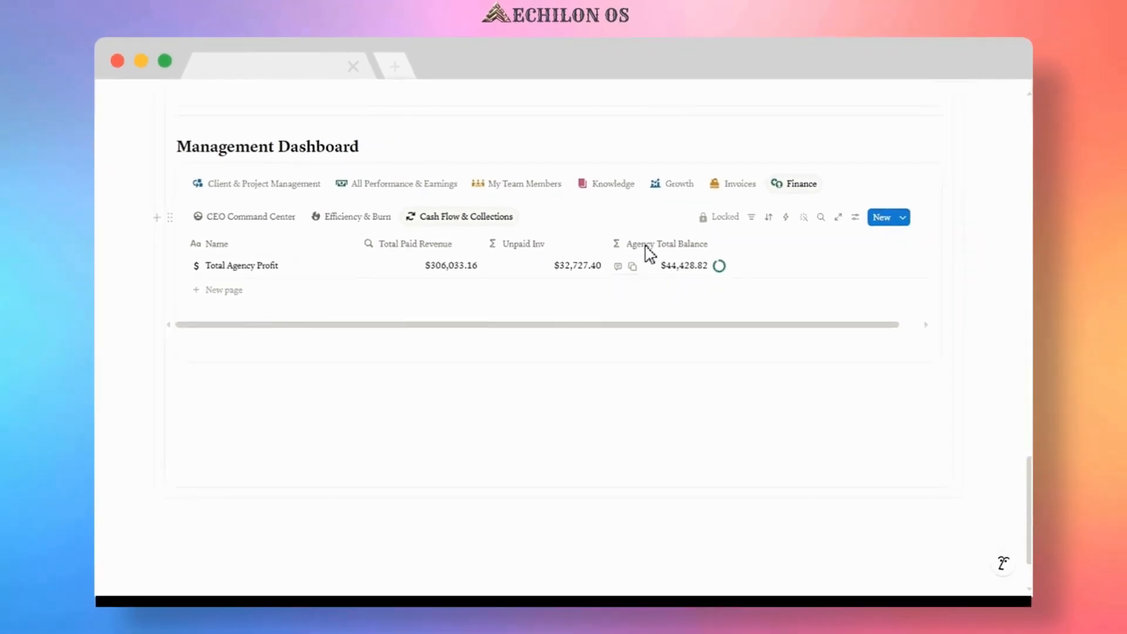
Add a new entry named "agency initial deposit 20k" in the Agency Deposit view of Agency Deposit and Withdrawal.
{"action": "scroll", "coordinate": [642, 235], "scroll_direction": "up", "scroll_amount": 15}
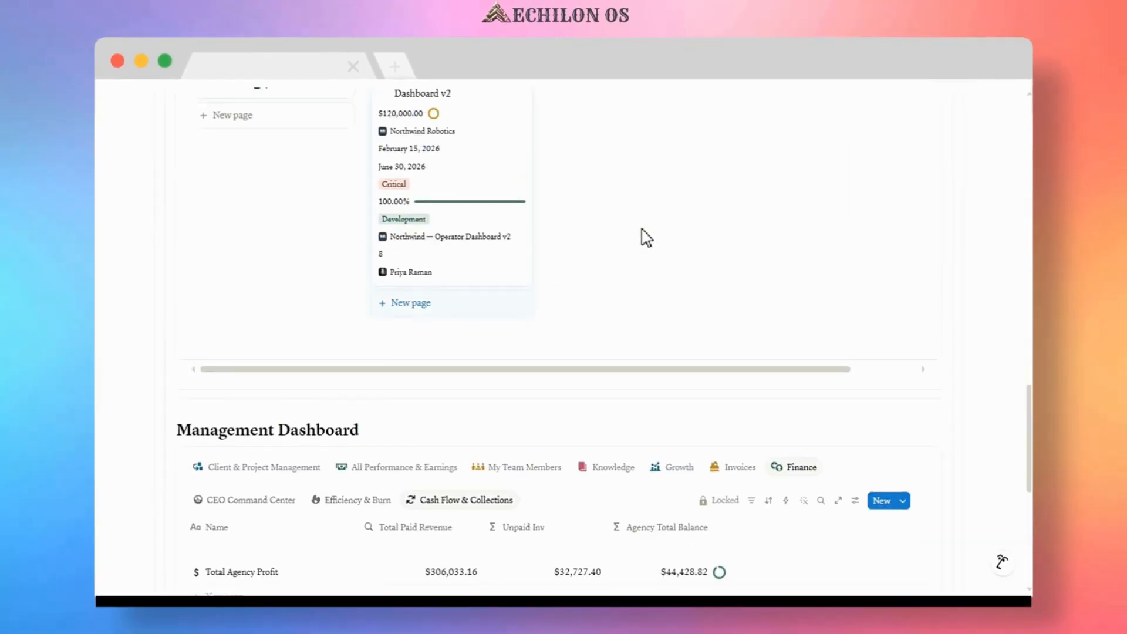
{"action": "scroll", "coordinate": [645, 237], "scroll_direction": "up", "scroll_amount": 3}
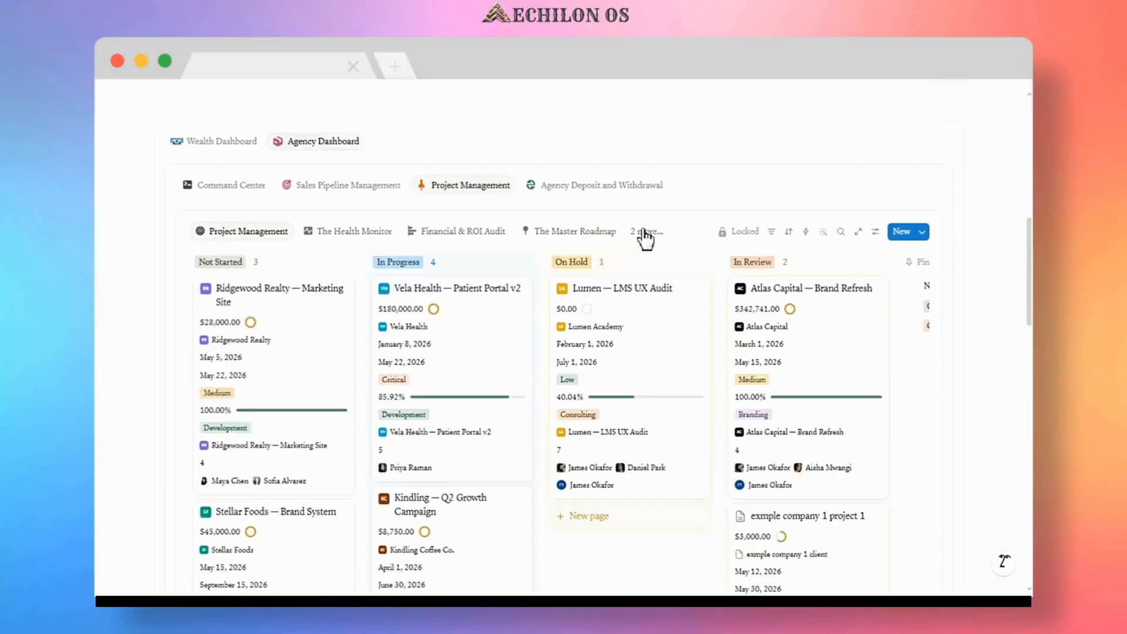
{"action": "left_click", "coordinate": [576, 191]}
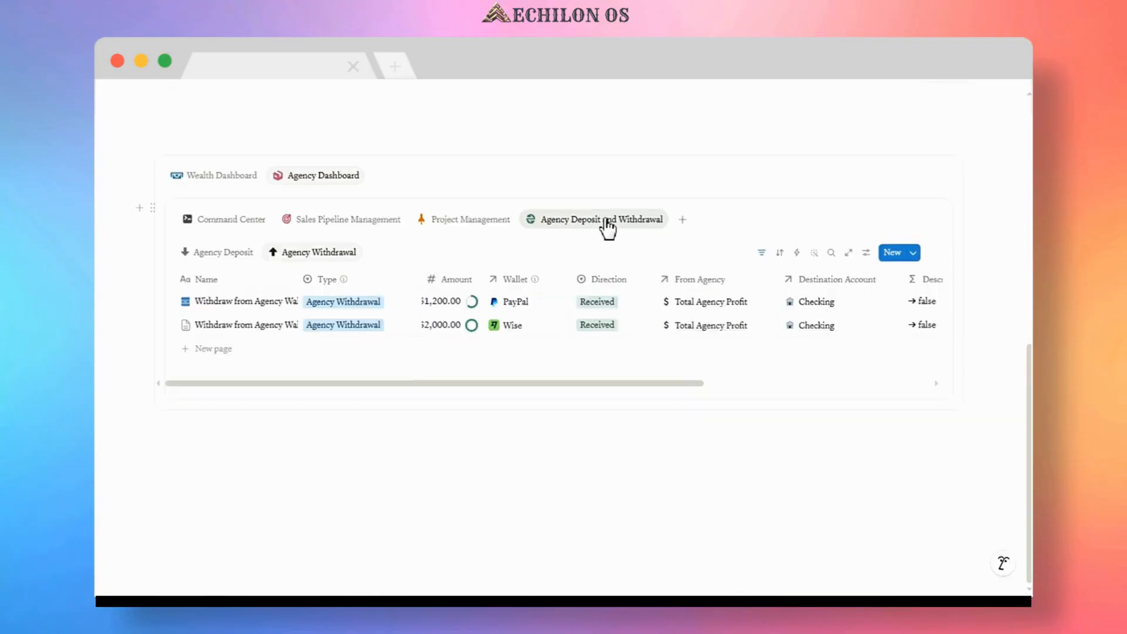
{"action": "left_click", "coordinate": [233, 256]}
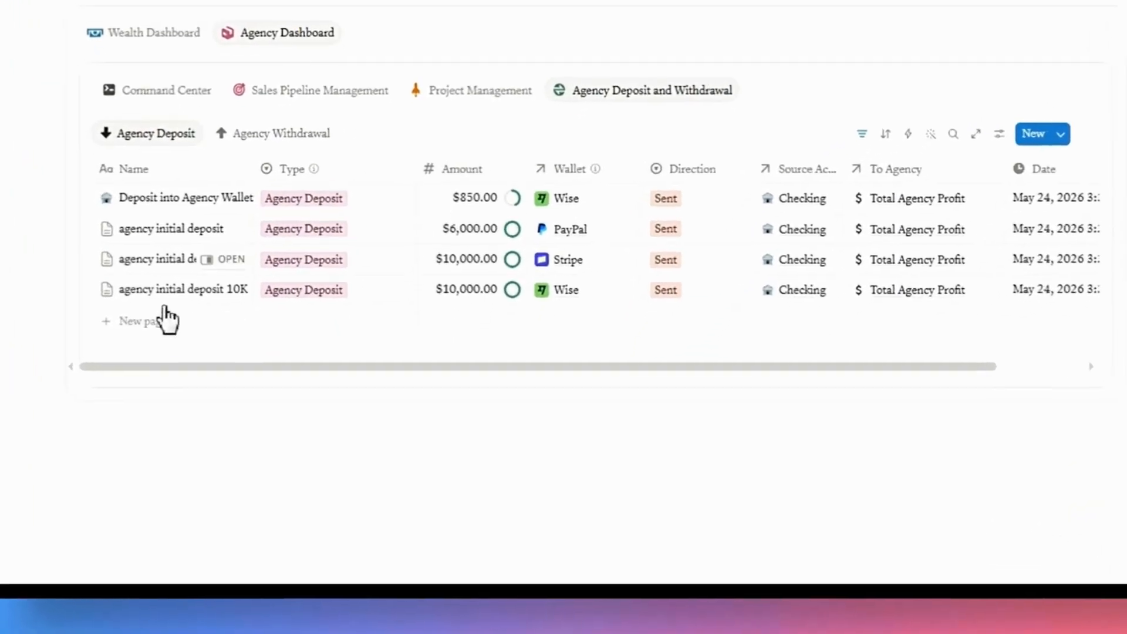
{"action": "left_click", "coordinate": [142, 317]}
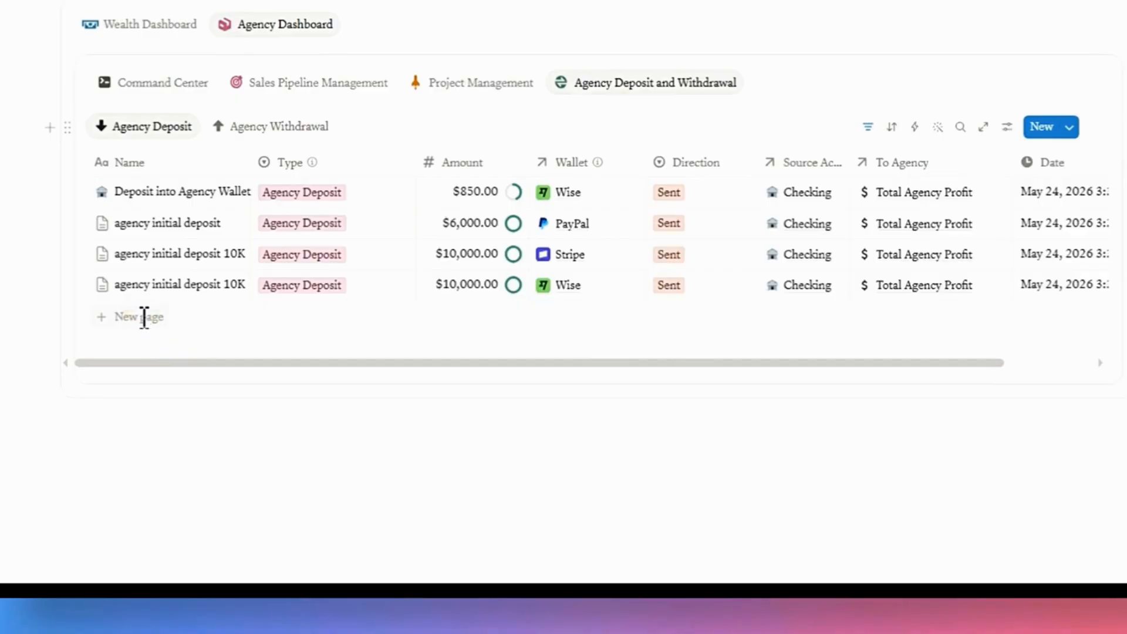
{"action": "type", "text": "agency initial deposit 20k"}
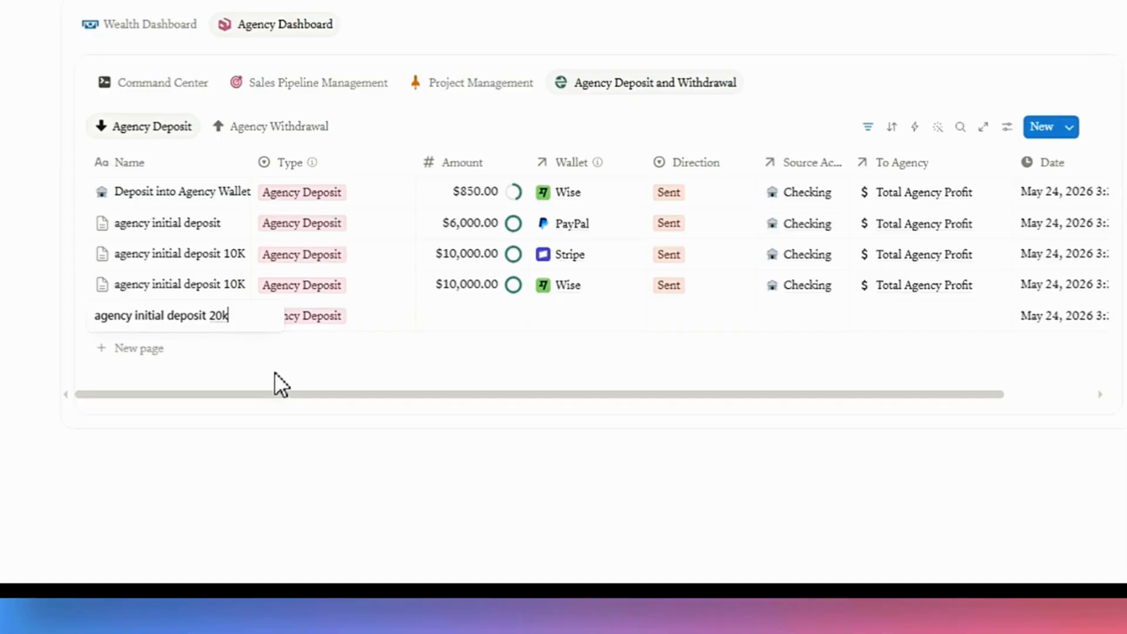
{"action": "key", "text": "Escape"}
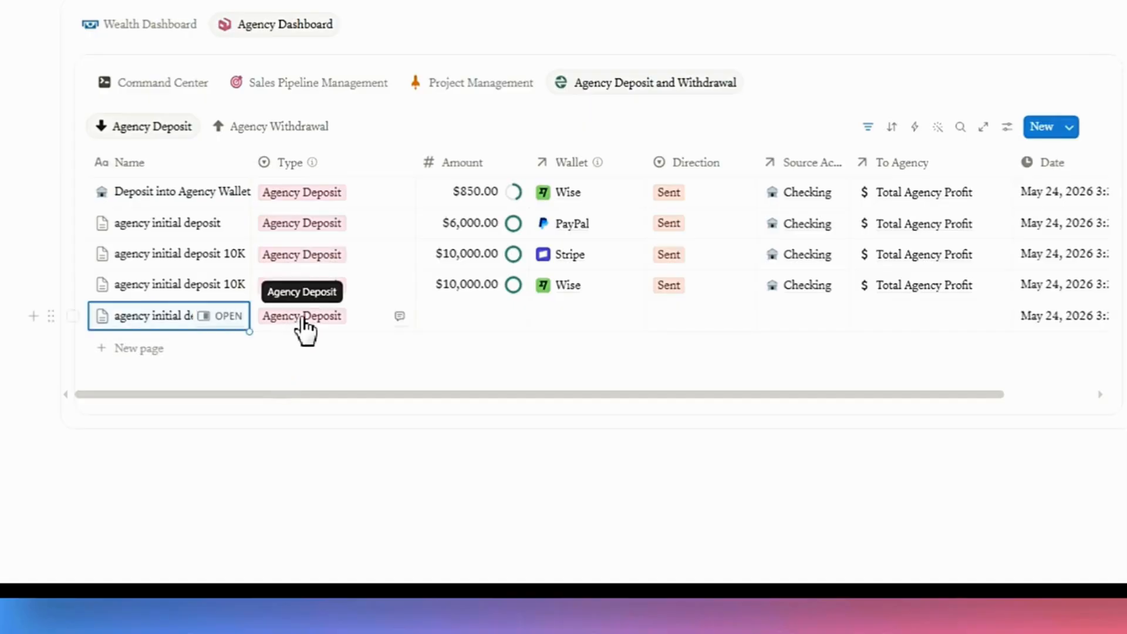
Set the new deposit's type to Agency Deposit and its amount to 20000.
{"action": "left_click", "coordinate": [301, 317]}
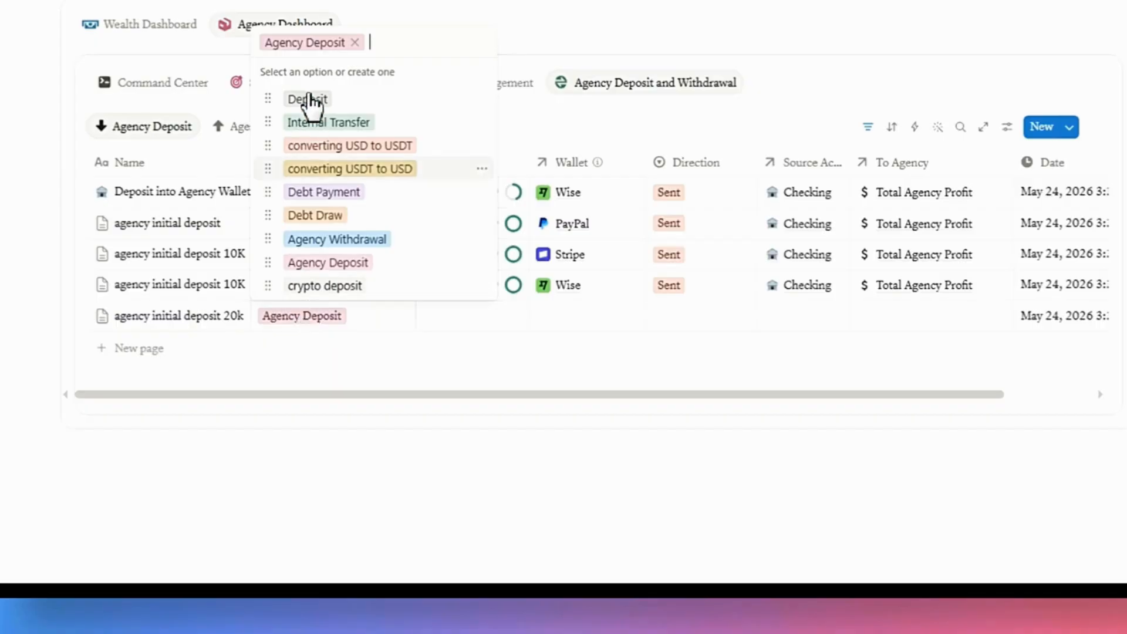
{"action": "left_click", "coordinate": [329, 265]}
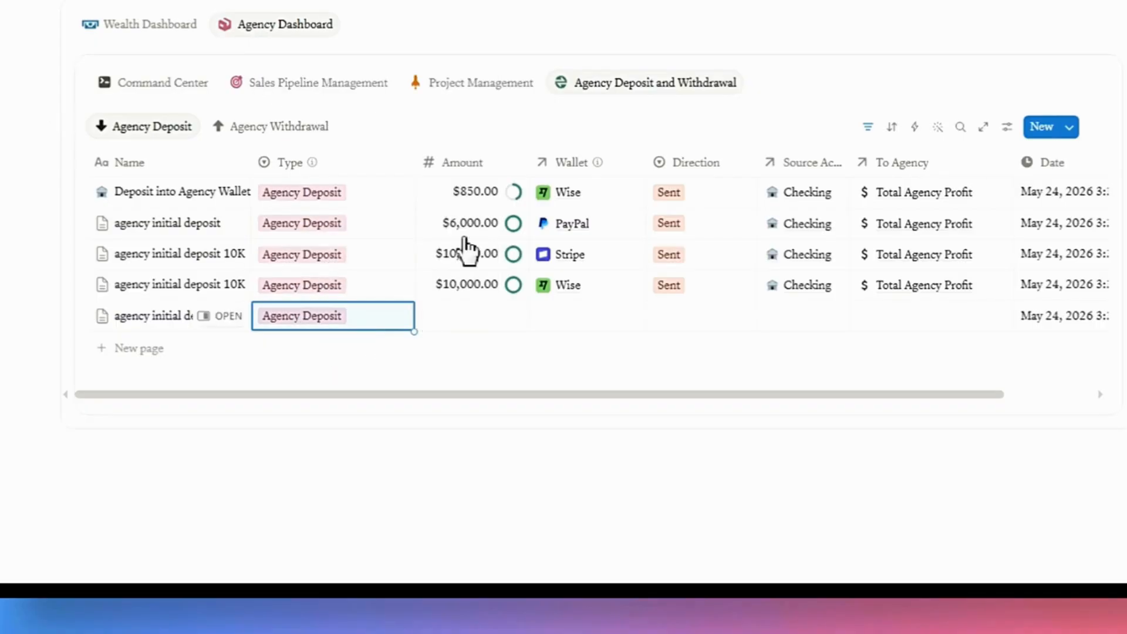
{"action": "left_click", "coordinate": [466, 317]}
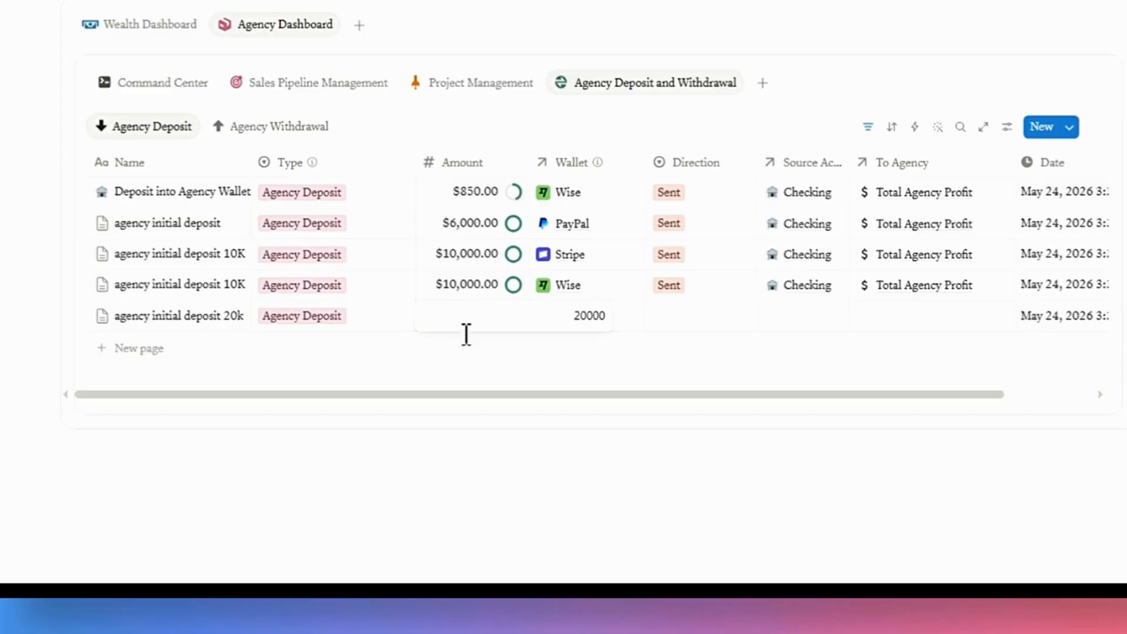
{"action": "type", "text": "20000"}
{"action": "key", "text": "Return"}
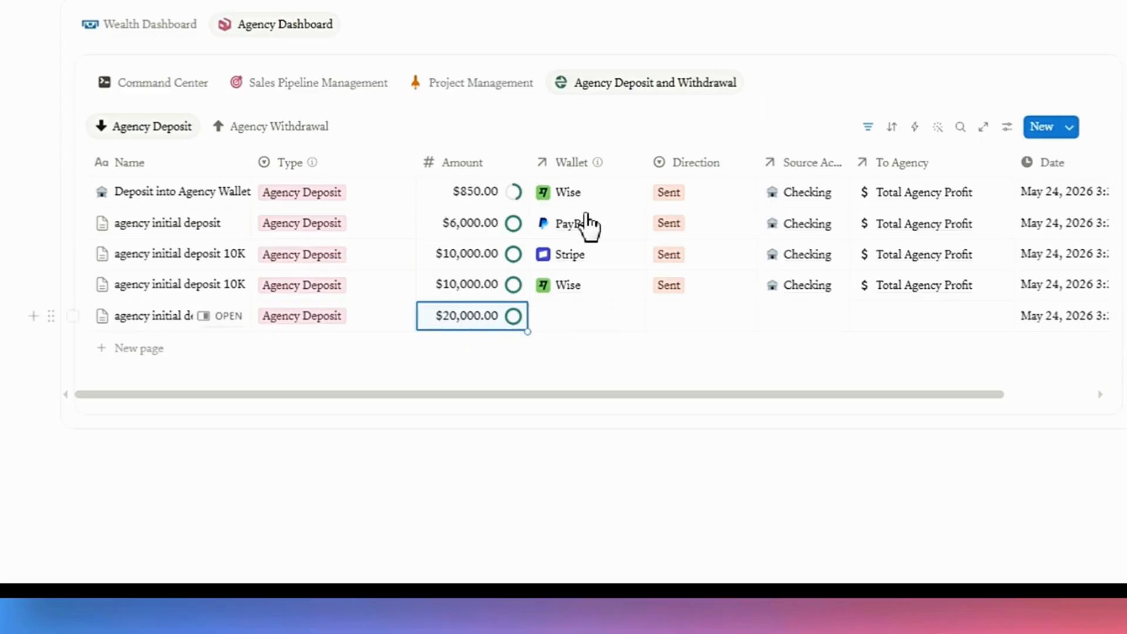
Link the new deposit's wallet to PayPal.
{"action": "left_click", "coordinate": [581, 323]}
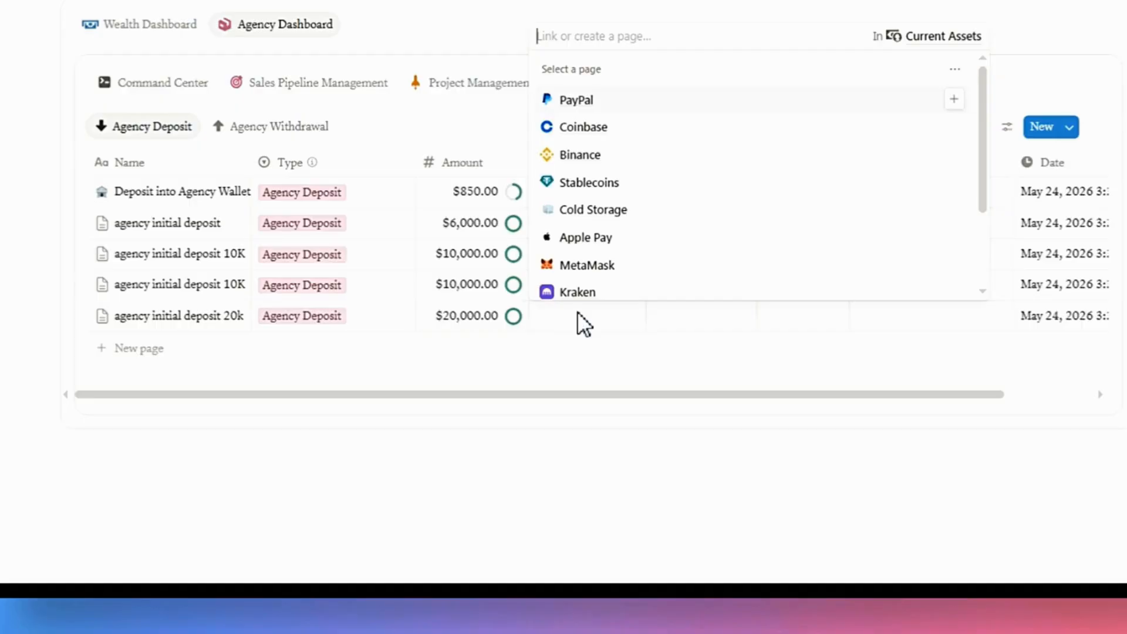
{"action": "left_click", "coordinate": [955, 99]}
{"action": "left_click", "coordinate": [610, 366]}
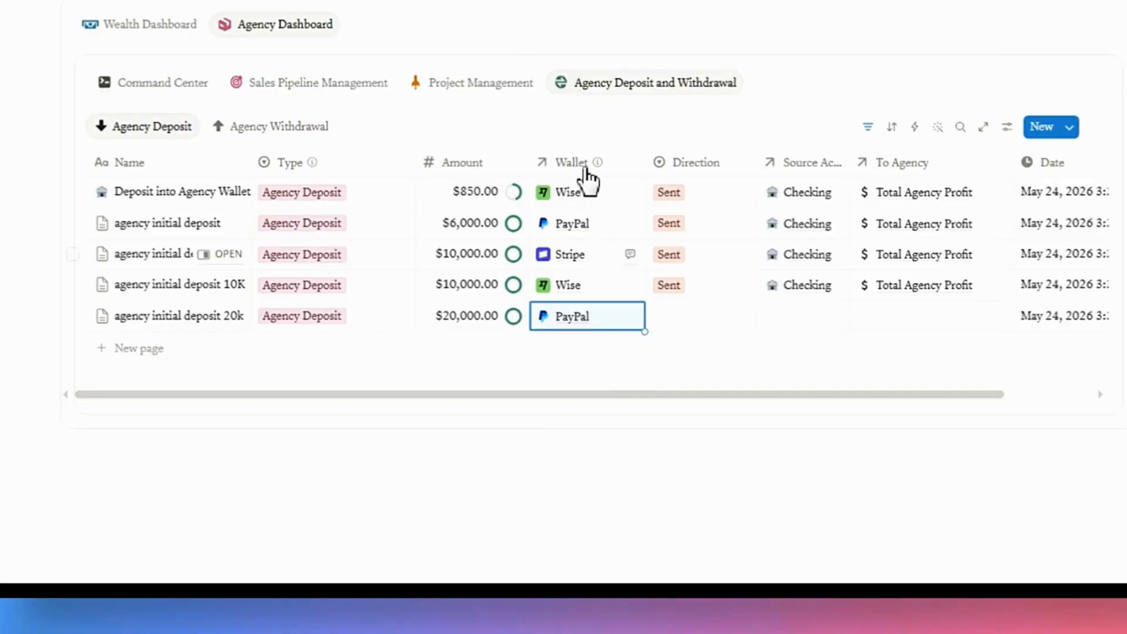
{"action": "mouse_move", "coordinate": [597, 166]}
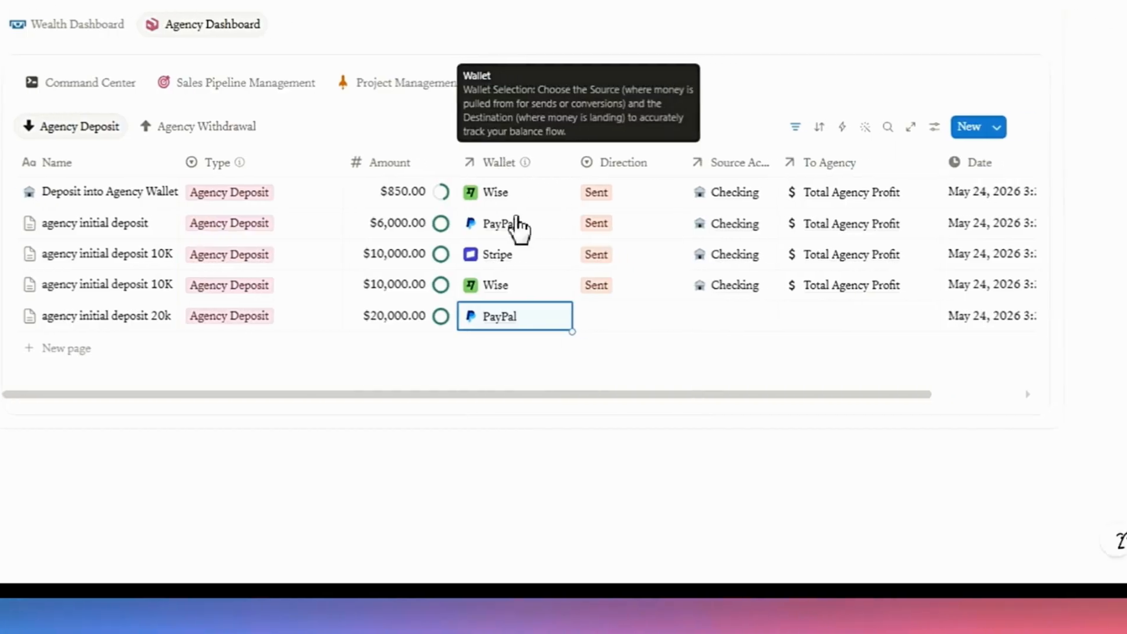
Set the deposit's direction to Sent and its source account to Checking.
{"action": "left_click", "coordinate": [464, 317]}
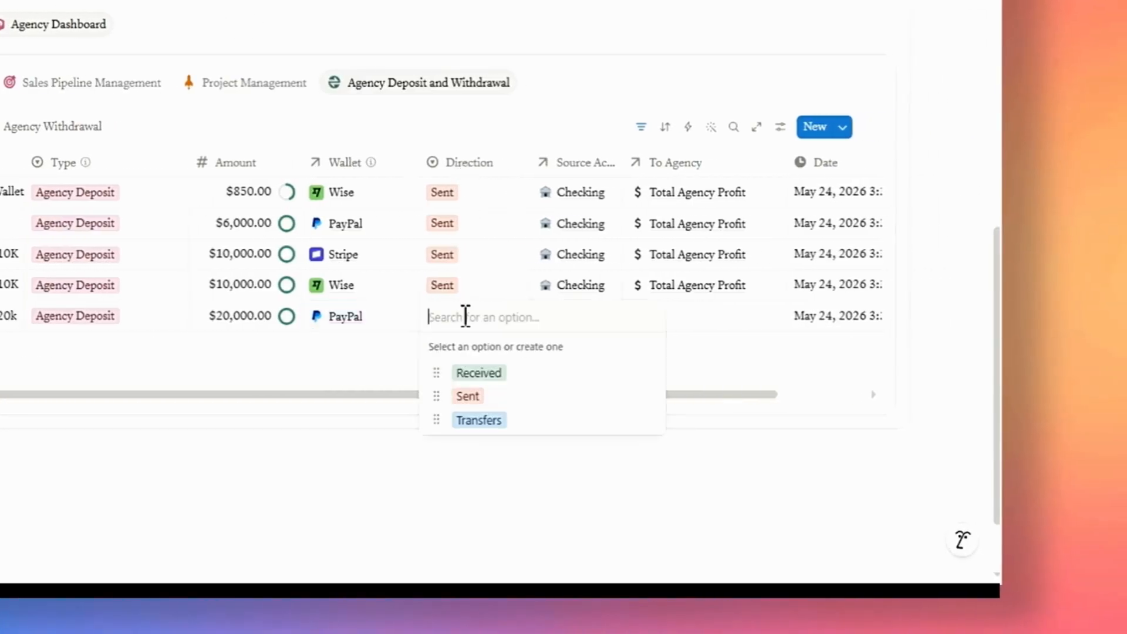
{"action": "left_click", "coordinate": [477, 396]}
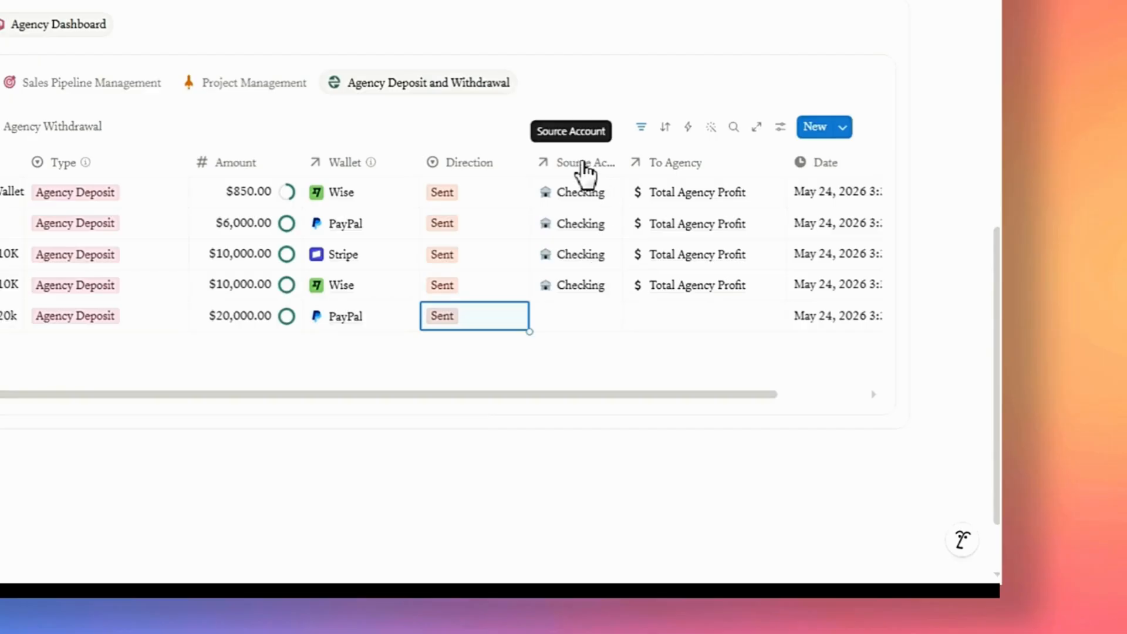
{"action": "left_click", "coordinate": [591, 320]}
{"action": "left_click", "coordinate": [602, 283]}
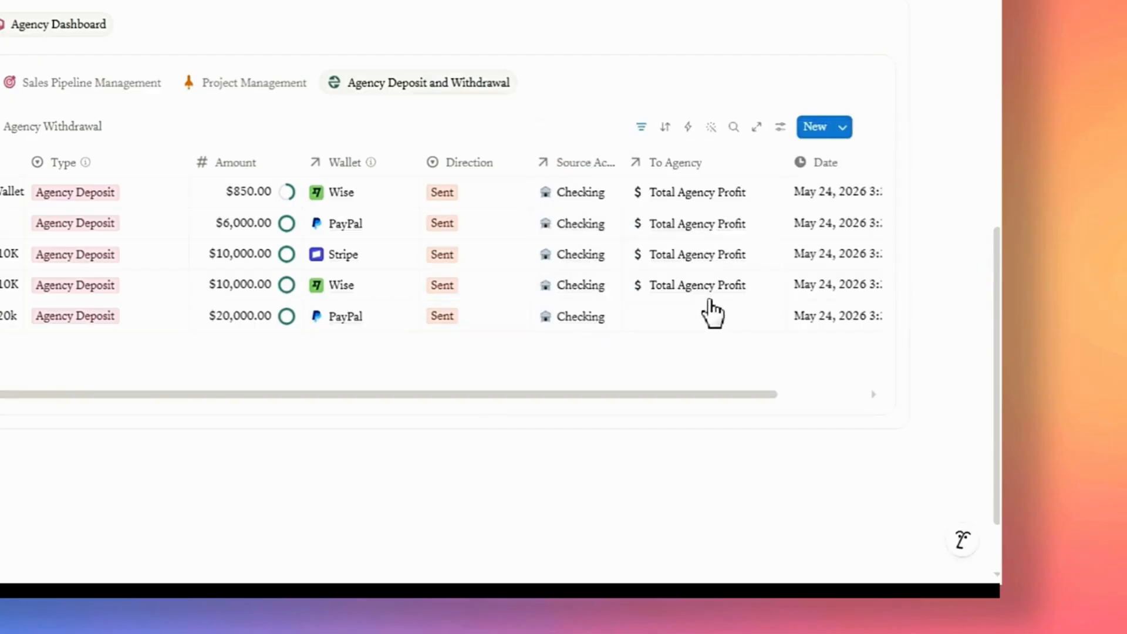
Link the deposit's To Agency field to Total Agency Profit.
{"action": "left_click", "coordinate": [698, 315]}
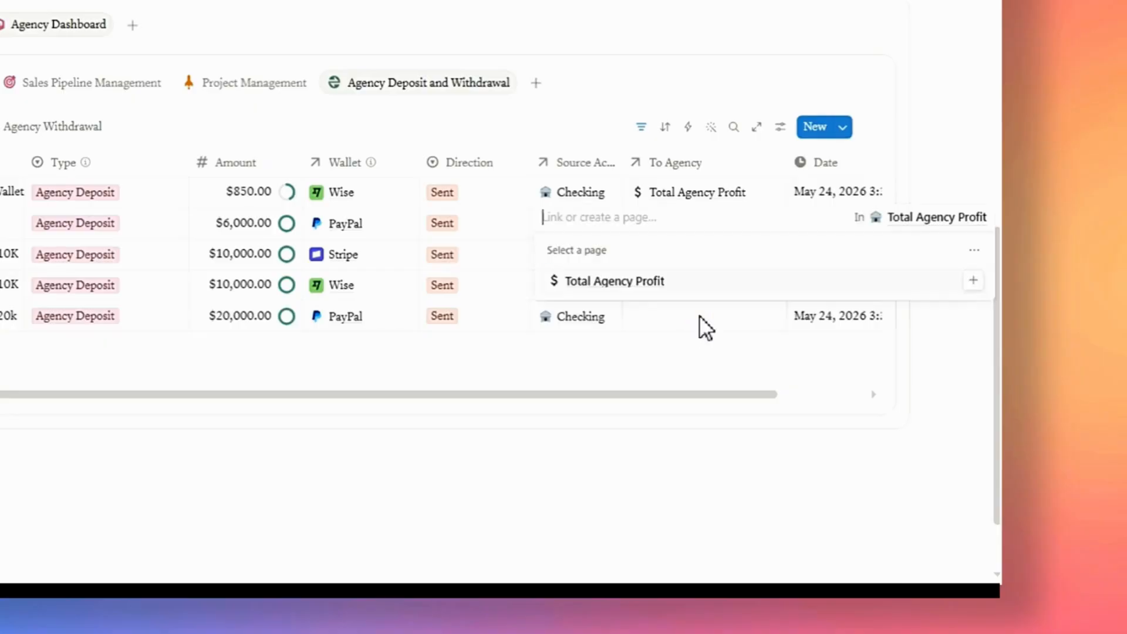
{"action": "left_click", "coordinate": [972, 280]}
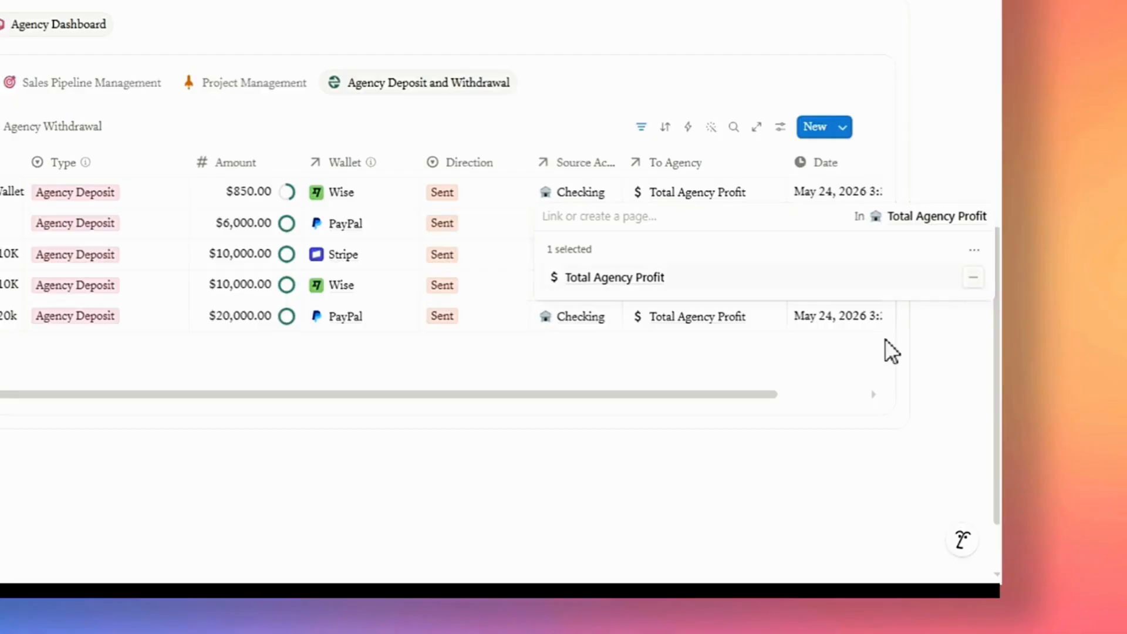
{"action": "left_click", "coordinate": [730, 352]}
{"action": "left_click_drag", "start_coordinate": [724, 390], "coordinate": [825, 390]}
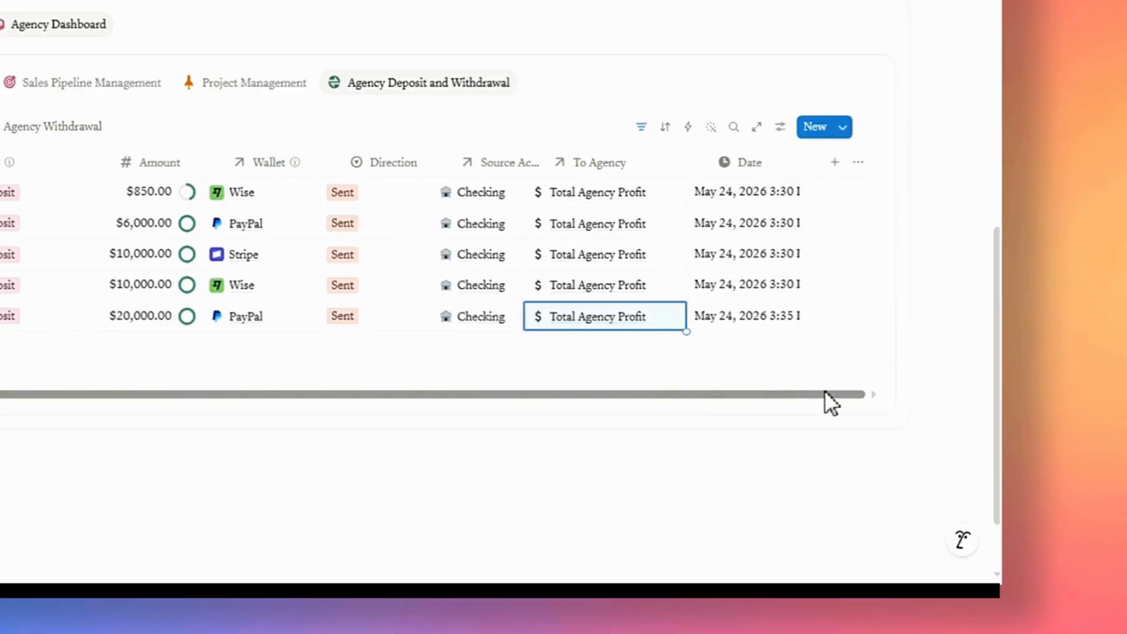
{"action": "left_click_drag", "start_coordinate": [602, 387], "coordinate": [588, 385]}
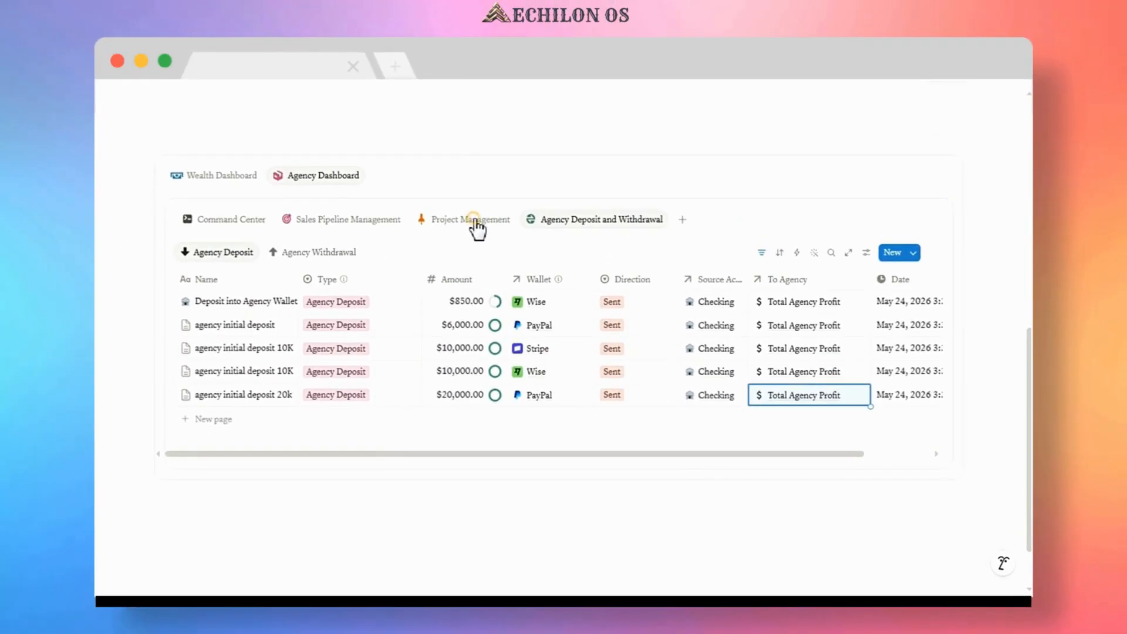
Review the Finance CEO Command Center view of the Management Dashboard.
{"action": "left_click", "coordinate": [476, 222]}
{"action": "scroll", "coordinate": [495, 259], "scroll_direction": "down", "scroll_amount": 10}
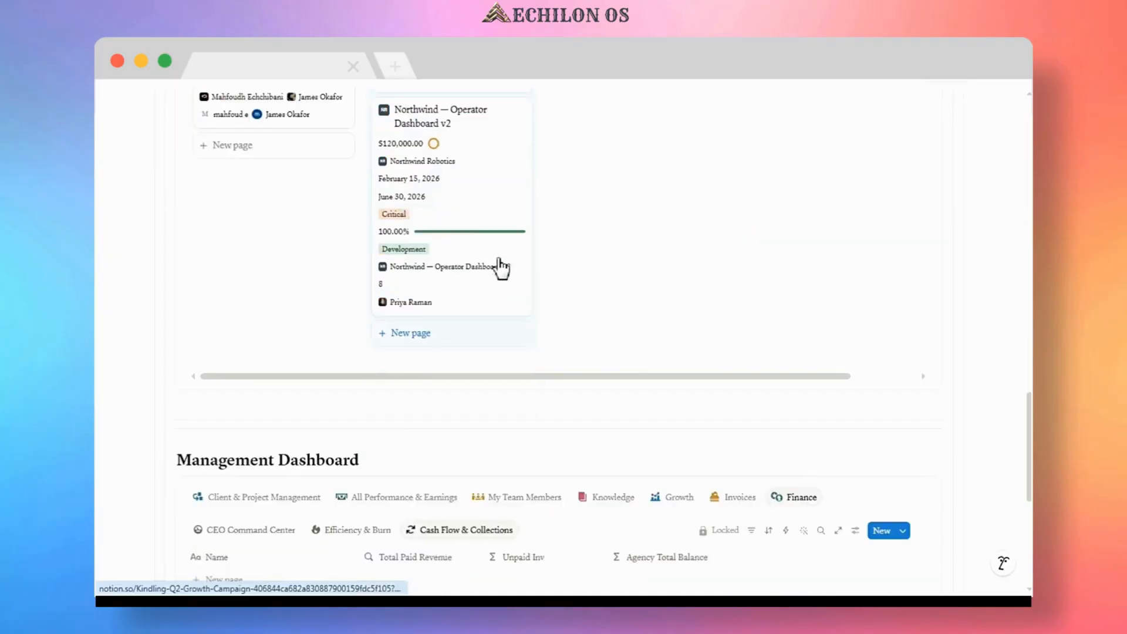
{"action": "scroll", "coordinate": [501, 267], "scroll_direction": "down", "scroll_amount": 3}
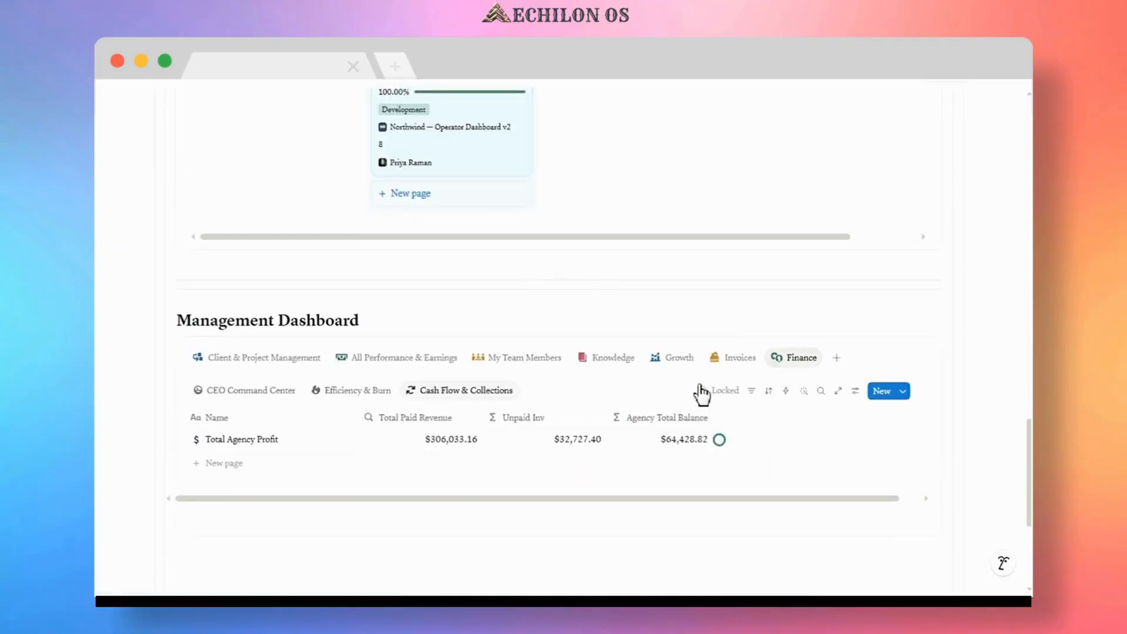
{"action": "left_click", "coordinate": [247, 394]}
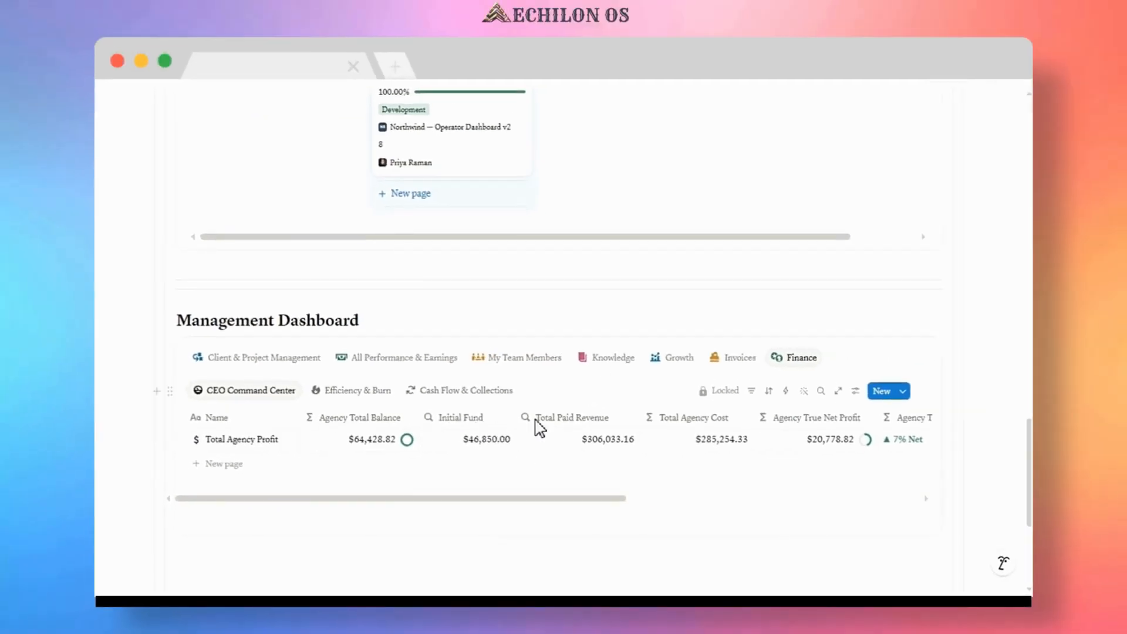
{"action": "scroll", "coordinate": [605, 342], "scroll_direction": "up", "scroll_amount": 10}
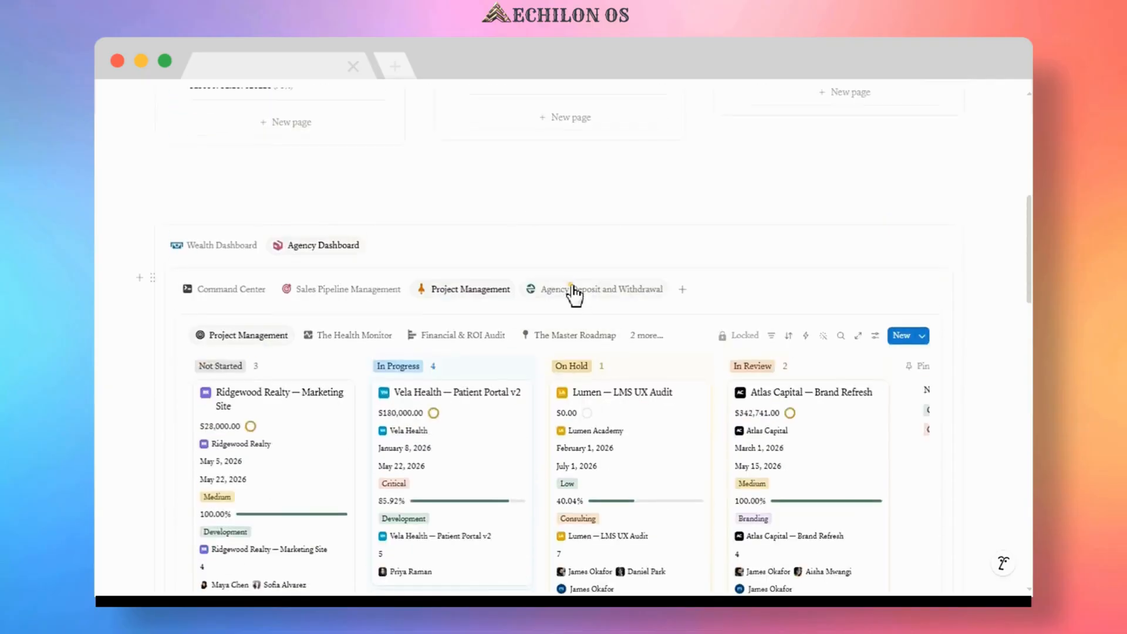
Add a new entry named "Withdraw from Agency Wallet $40k" in the Agency Withdrawal view.
{"action": "left_click", "coordinate": [575, 294]}
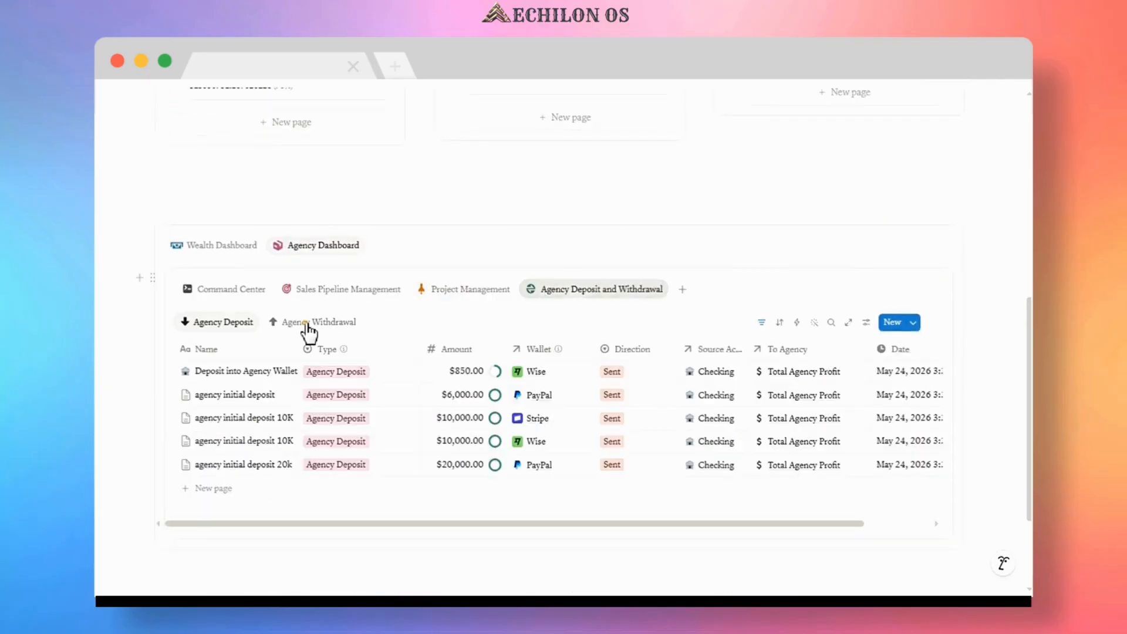
{"action": "left_click", "coordinate": [308, 327]}
{"action": "left_click", "coordinate": [217, 419]}
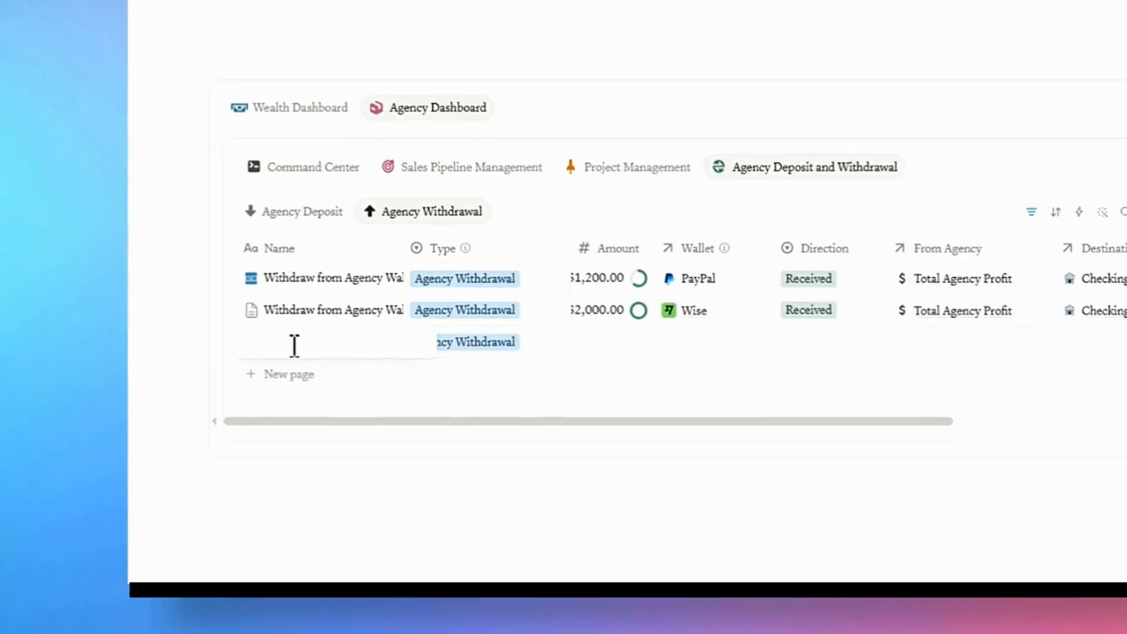
{"action": "type", "text": "Withdraw from Agency Wallet $40k"}
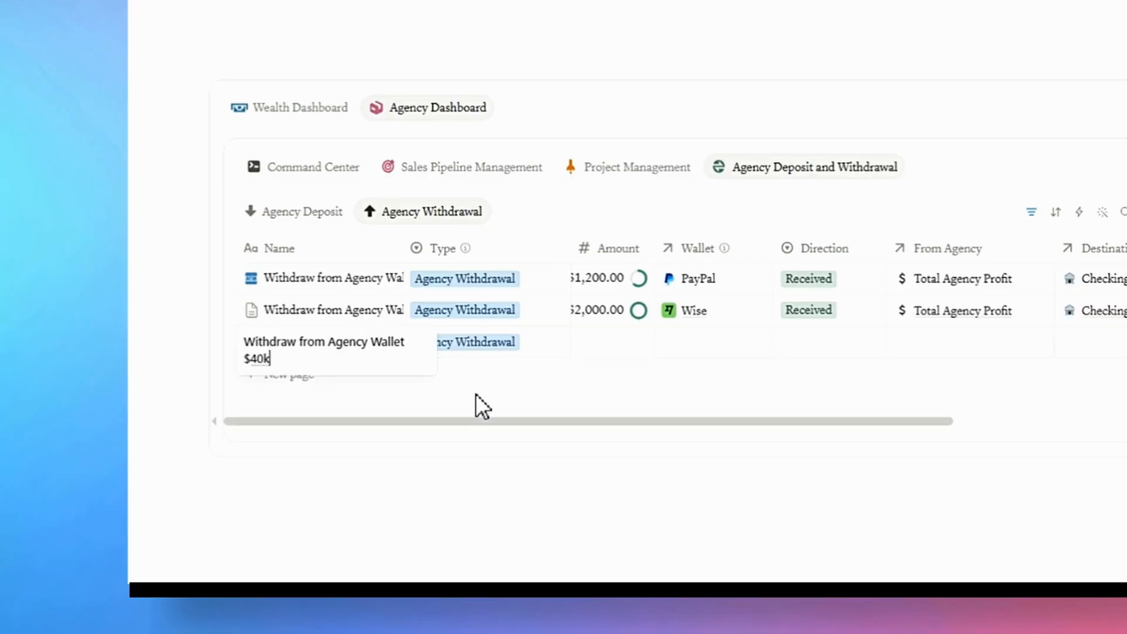
{"action": "key", "text": "Escape"}
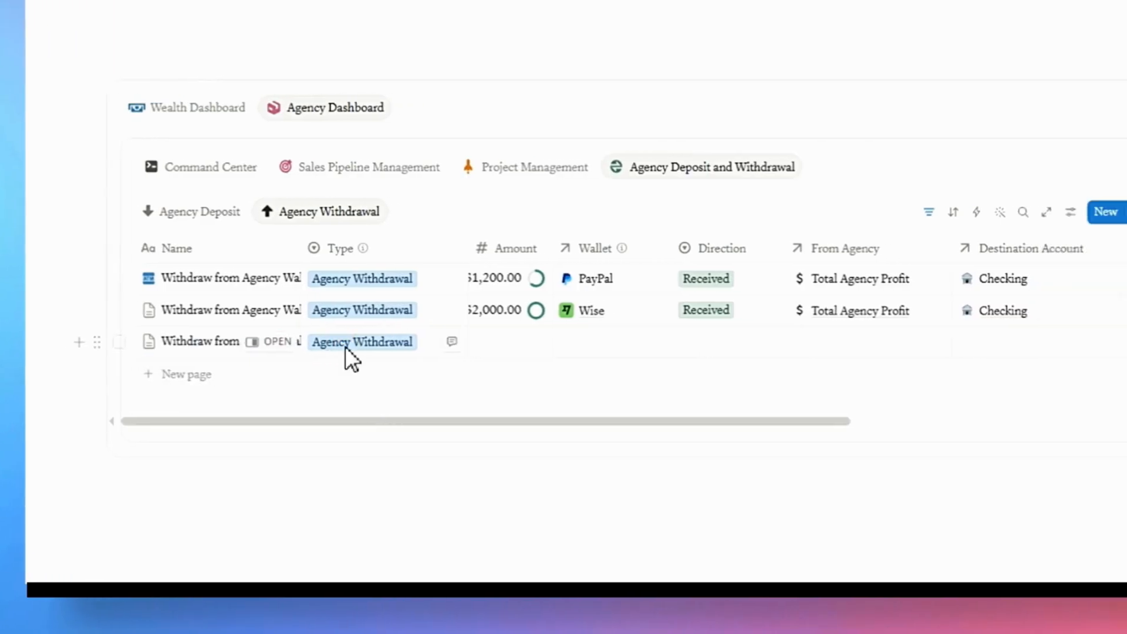
Set the withdrawal's type to Agency Withdrawal and its amount to 40000.
{"action": "left_click", "coordinate": [347, 343]}
{"action": "left_click", "coordinate": [367, 271]}
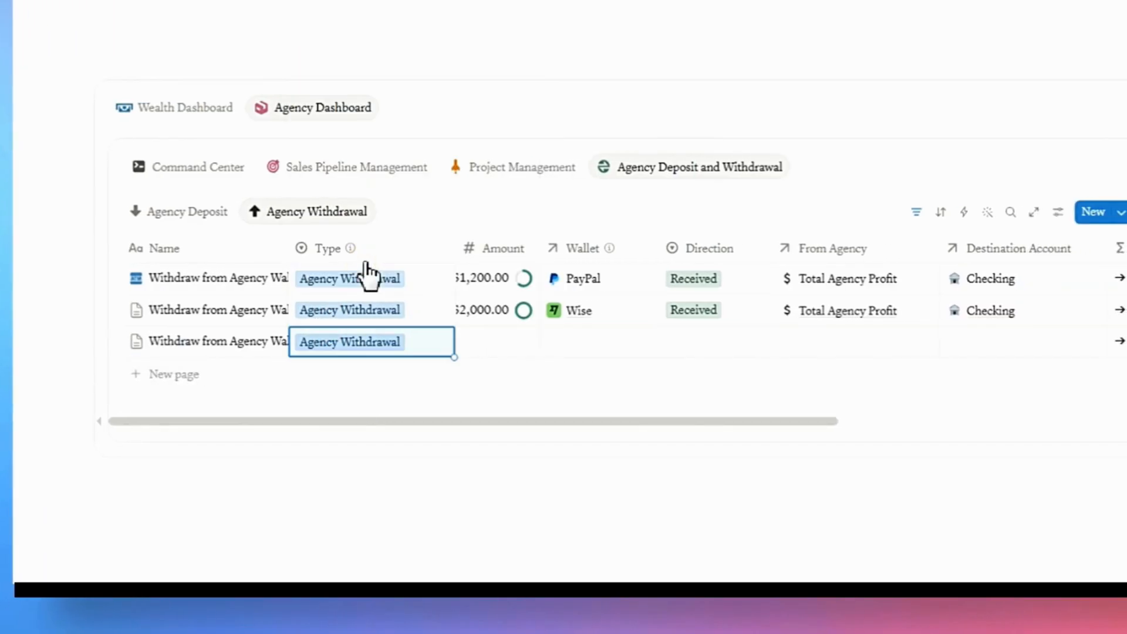
{"action": "left_click", "coordinate": [494, 354]}
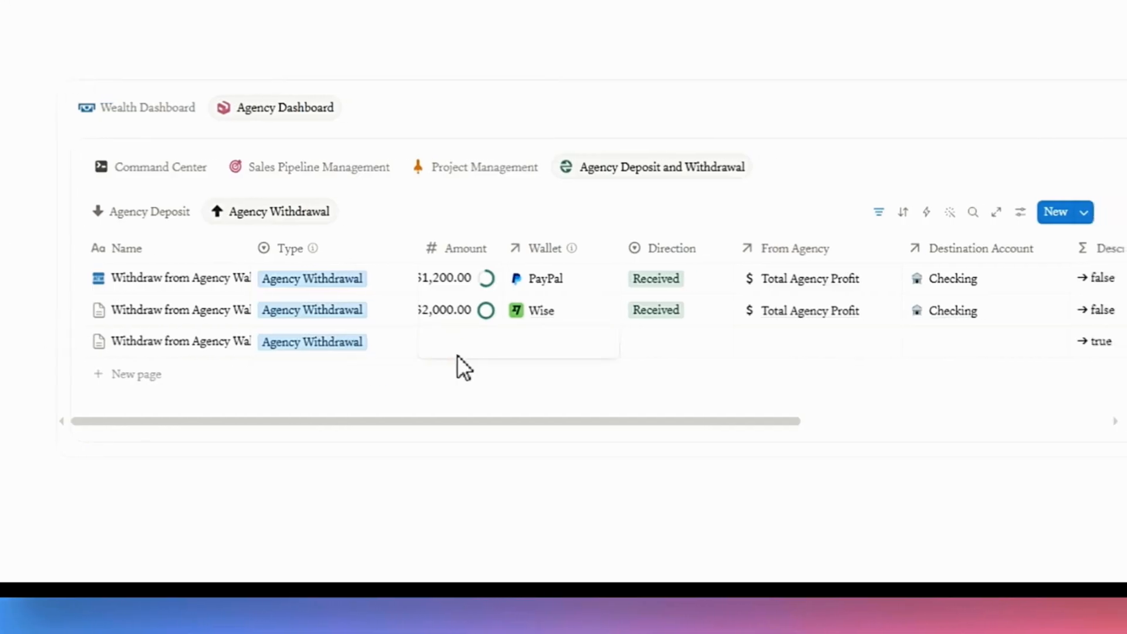
{"action": "type", "text": "40000"}
{"action": "key", "text": "Return"}
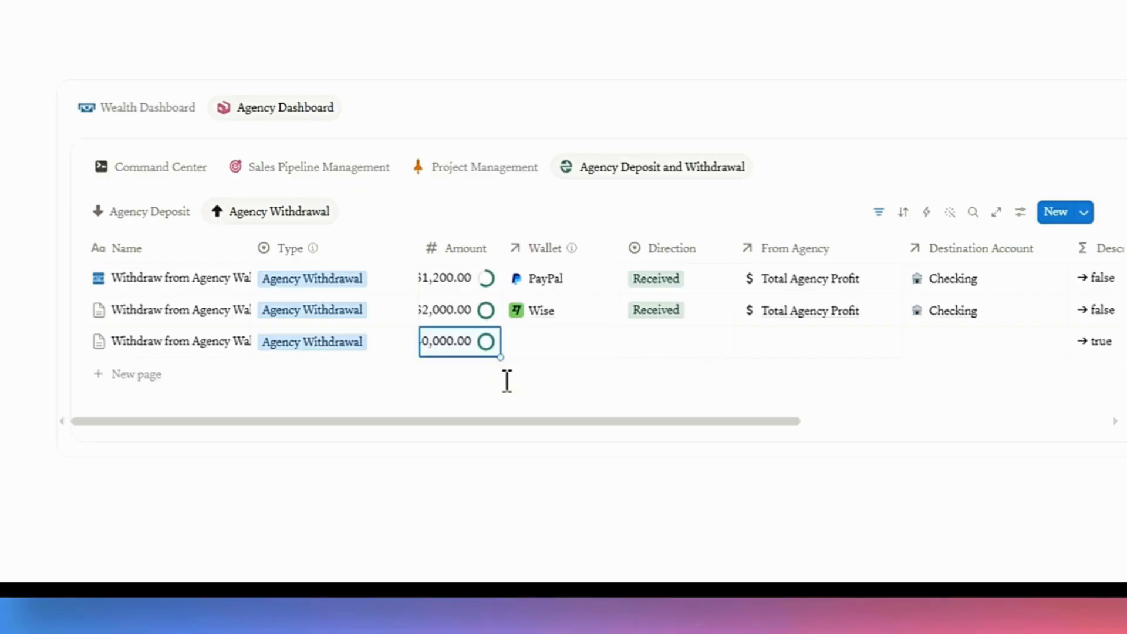
Set the new withdrawal's wallet to Wise and its direction to Received.
{"action": "left_click", "coordinate": [548, 349]}
{"action": "scroll", "coordinate": [598, 223], "scroll_direction": "down", "scroll_amount": 2}
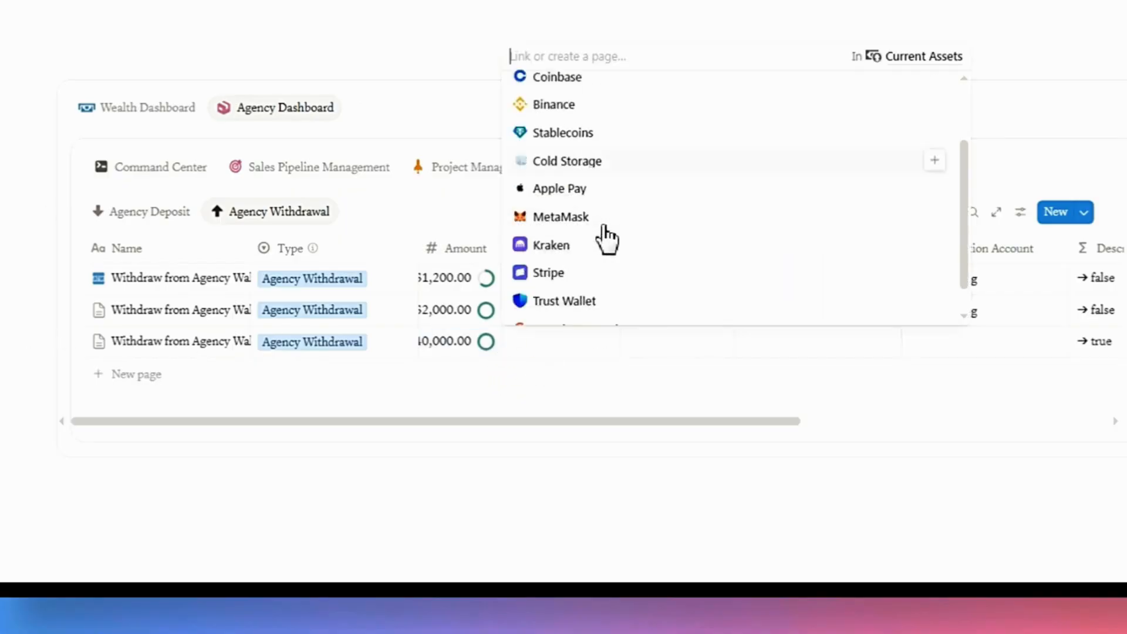
{"action": "scroll", "coordinate": [607, 247], "scroll_direction": "down", "scroll_amount": 2}
{"action": "left_click", "coordinate": [587, 315]}
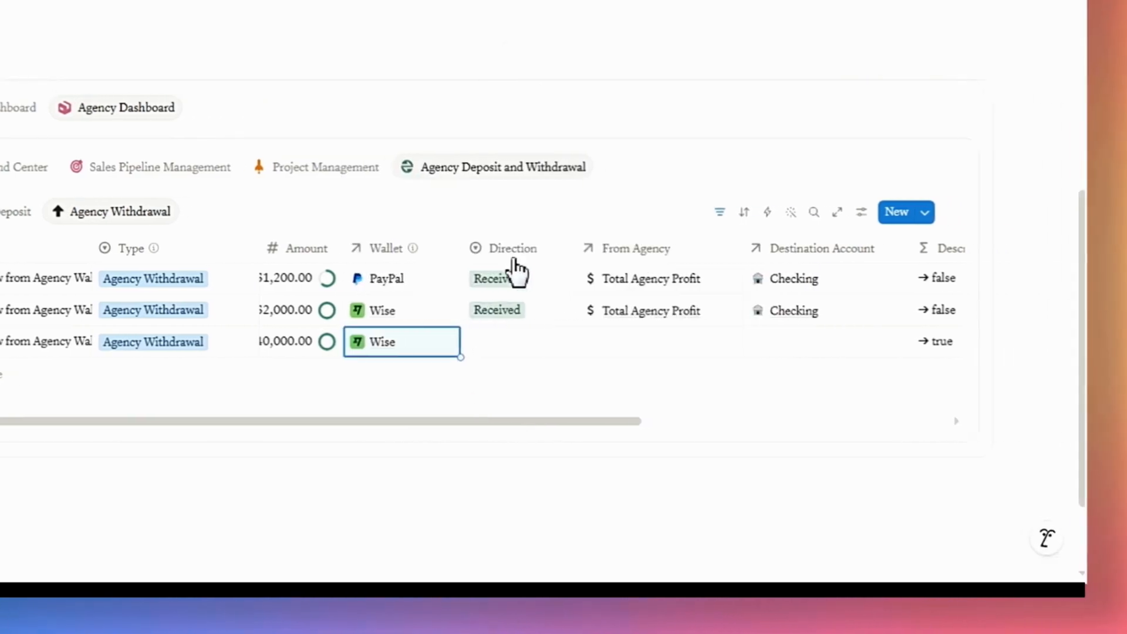
{"action": "left_click", "coordinate": [501, 352]}
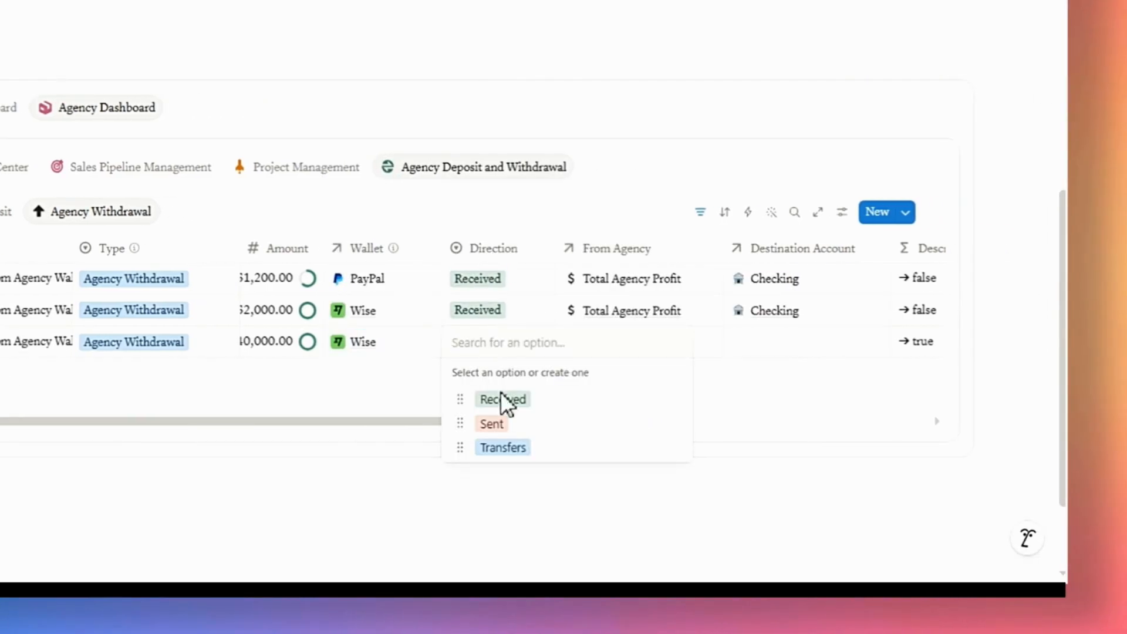
{"action": "left_click", "coordinate": [503, 399]}
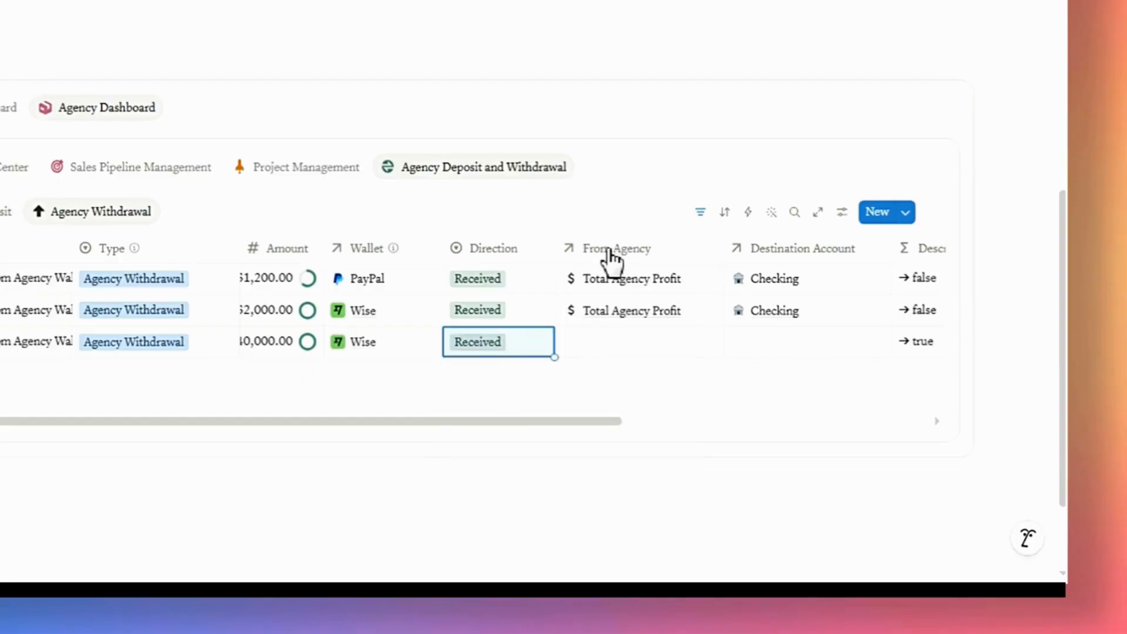
Link the withdrawal's From Agency field to Total Agency Profit and its Destination Account to Checking.
{"action": "left_click", "coordinate": [616, 348]}
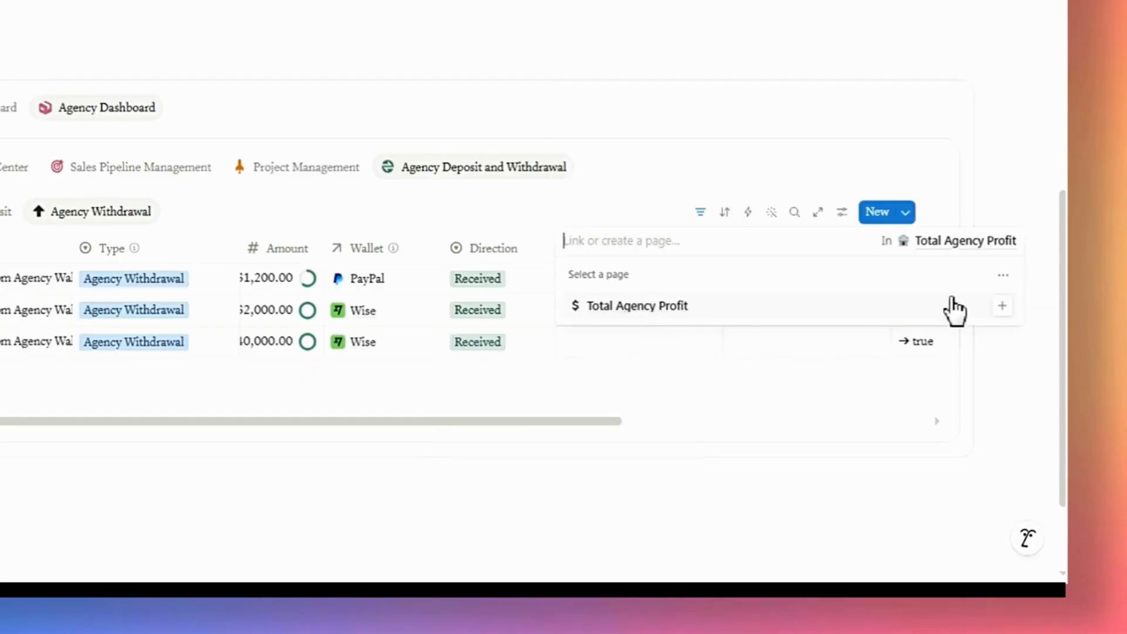
{"action": "left_click", "coordinate": [1005, 308]}
{"action": "key", "text": "Escape"}
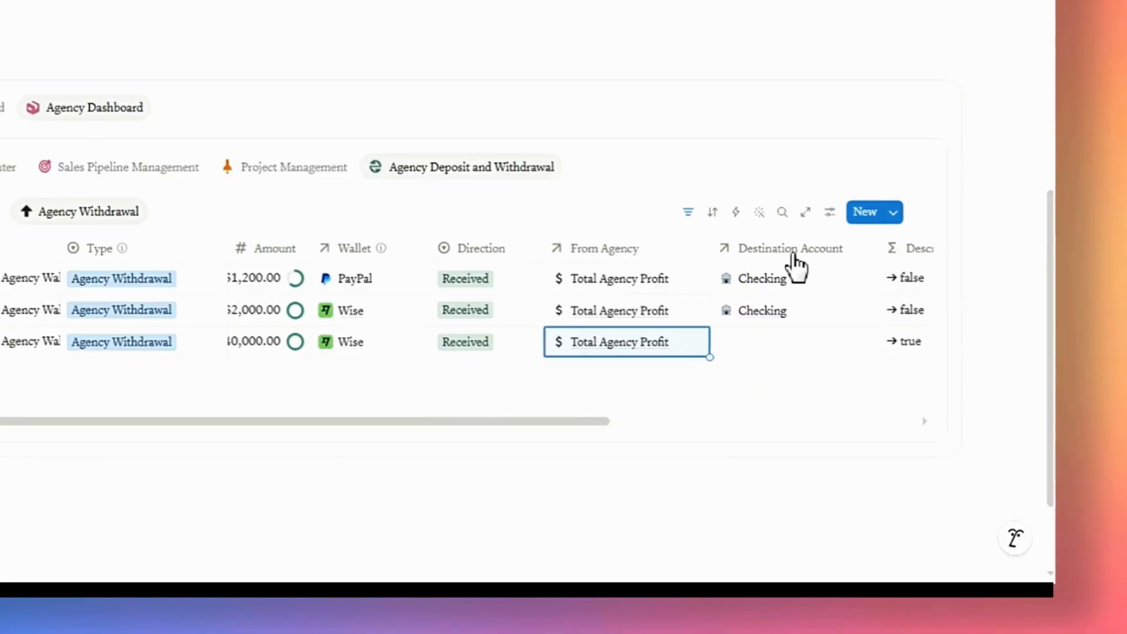
{"action": "left_click", "coordinate": [717, 350]}
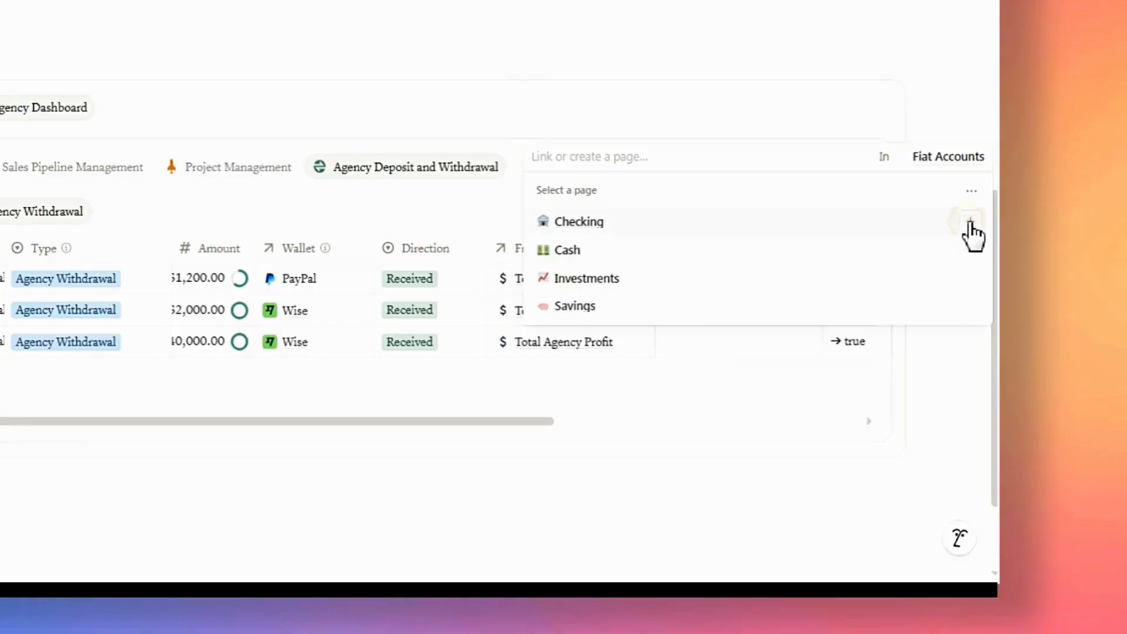
{"action": "left_click", "coordinate": [971, 229]}
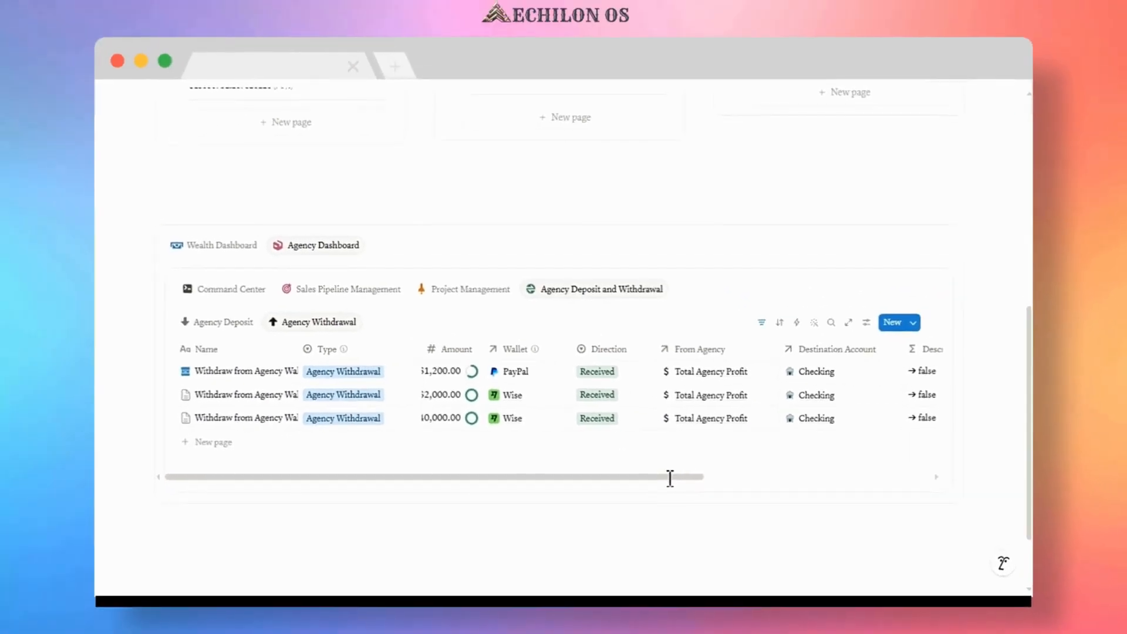
{"action": "left_click_drag", "start_coordinate": [685, 484], "coordinate": [649, 484]}
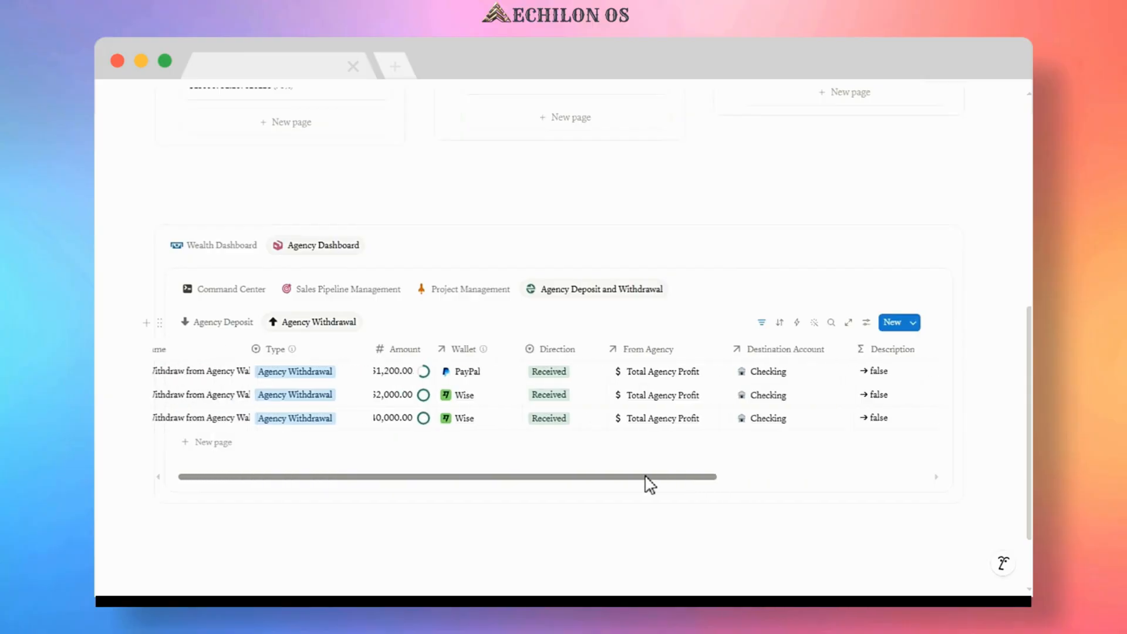
Review the Project Management board and the Finance totals in the Management Dashboard.
{"action": "left_click", "coordinate": [473, 291]}
{"action": "scroll", "coordinate": [485, 319], "scroll_direction": "down", "scroll_amount": 10}
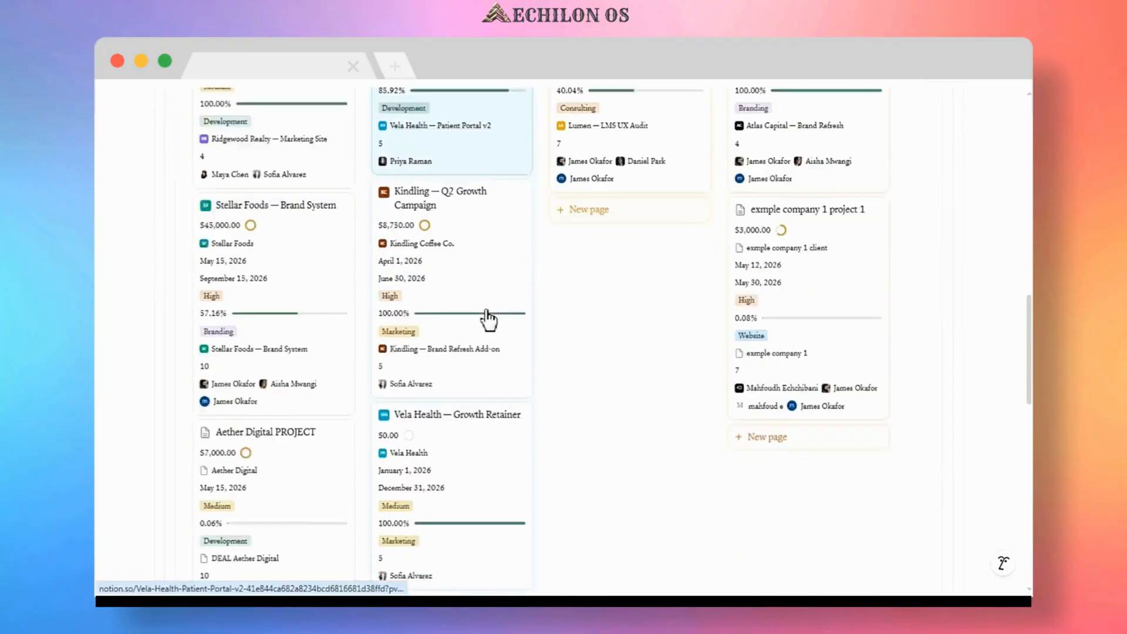
{"action": "scroll", "coordinate": [487, 320], "scroll_direction": "down", "scroll_amount": 4}
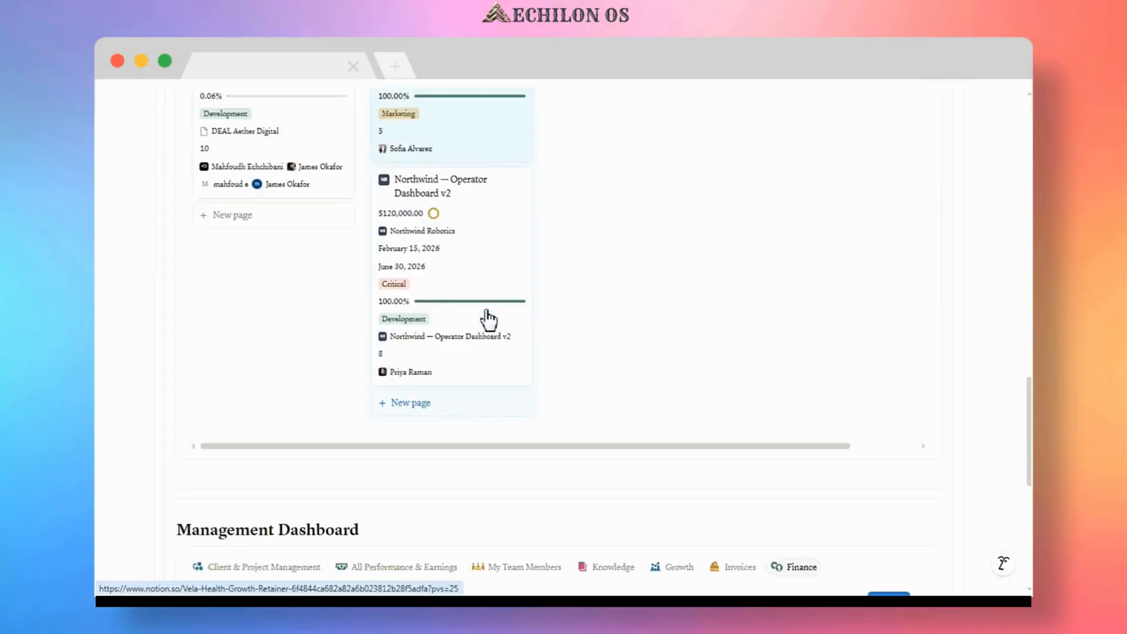
{"action": "scroll", "coordinate": [520, 349], "scroll_direction": "down", "scroll_amount": 5}
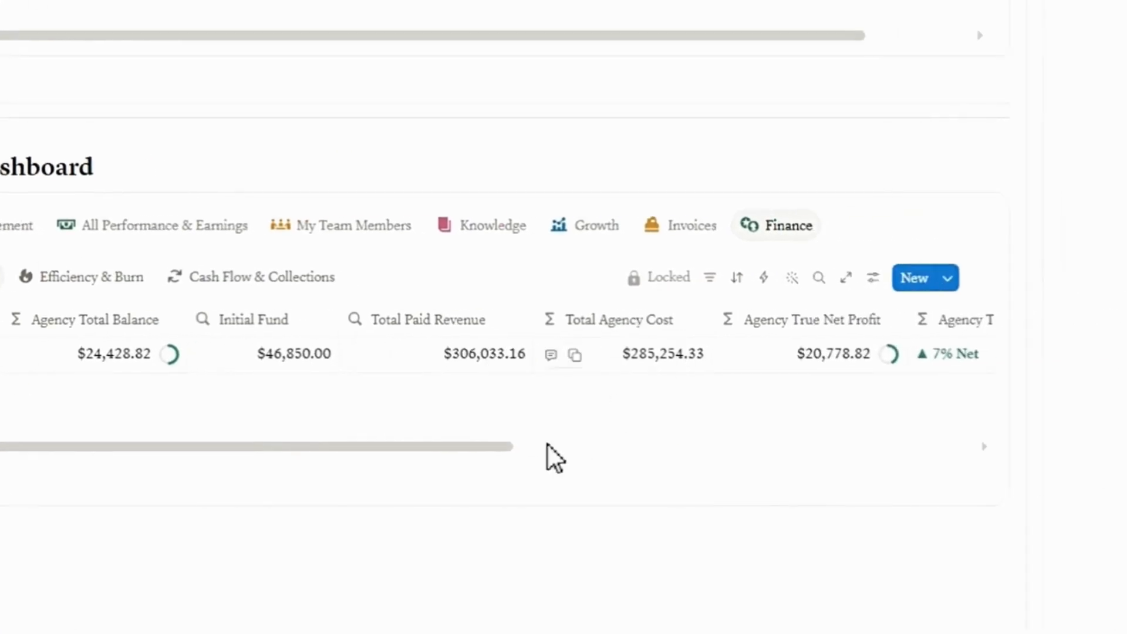
{"action": "left_click_drag", "start_coordinate": [474, 448], "coordinate": [816, 452]}
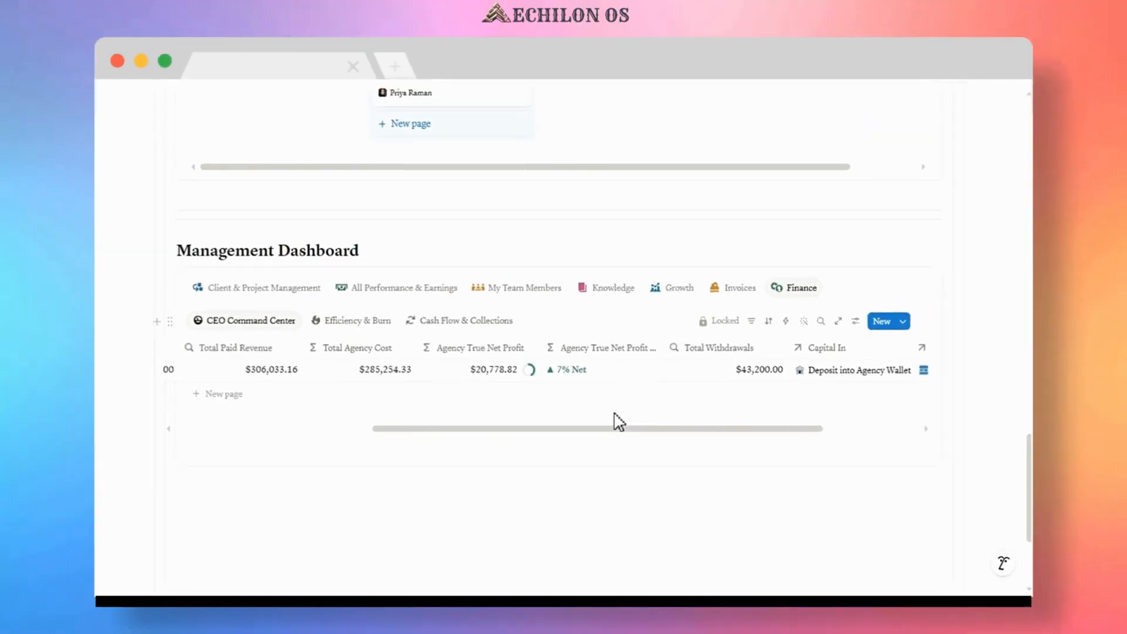
{"action": "scroll", "coordinate": [488, 355], "scroll_direction": "up", "scroll_amount": 2}
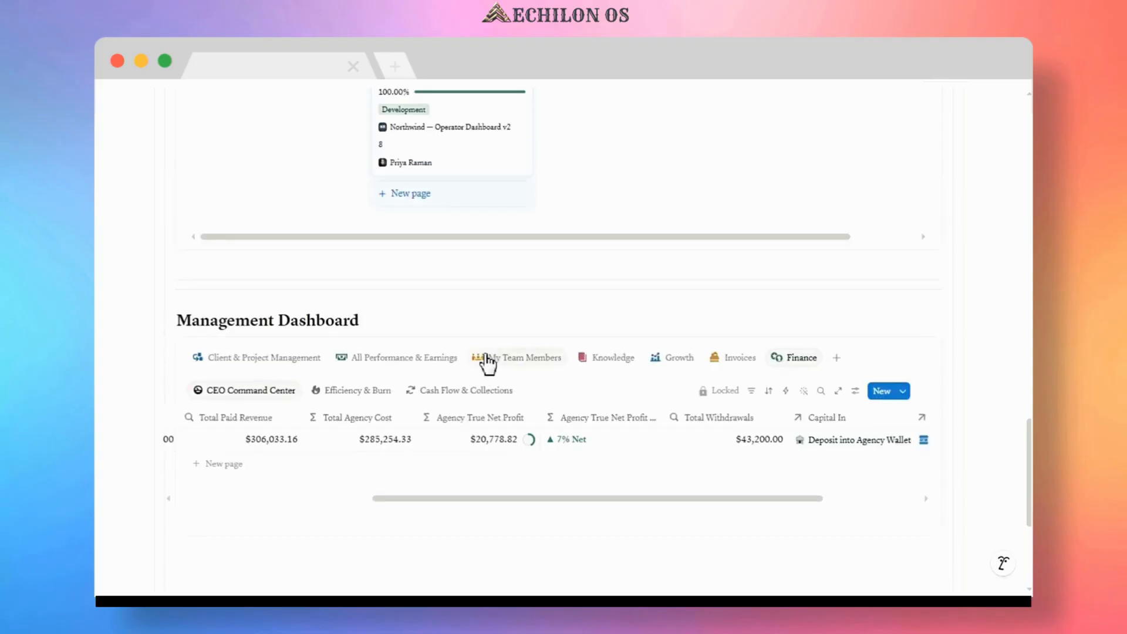
{"action": "scroll", "coordinate": [489, 363], "scroll_direction": "up", "scroll_amount": 15}
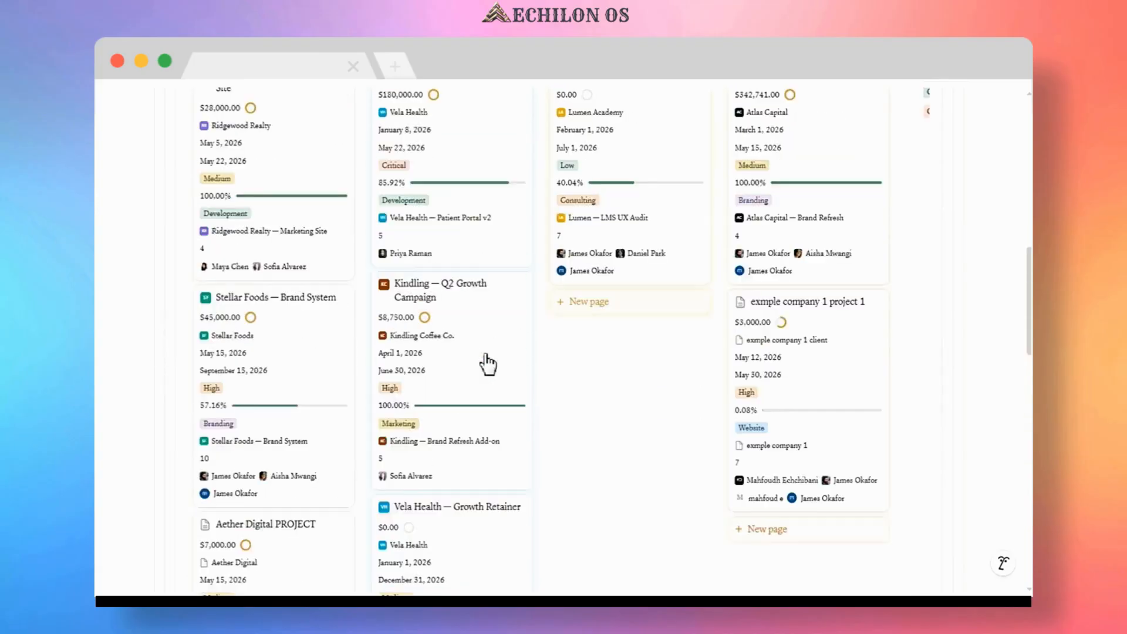
{"action": "scroll", "coordinate": [487, 361], "scroll_direction": "up", "scroll_amount": 10}
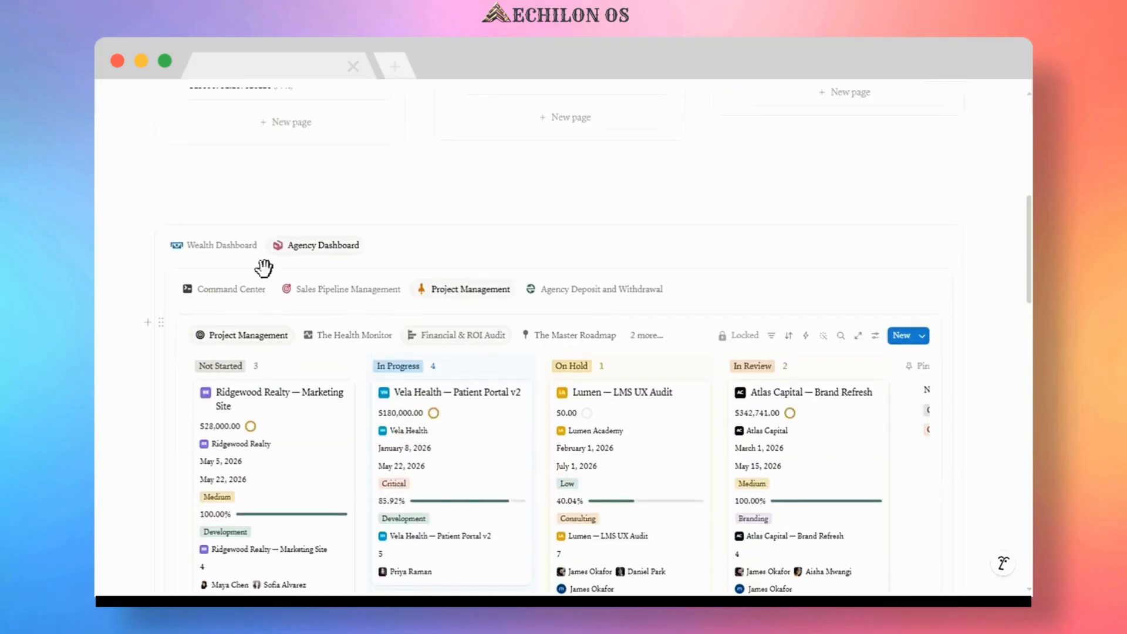
Open the Wealth Dashboard's Transactions section and switch the deposits table to the All view.
{"action": "left_click", "coordinate": [229, 246]}
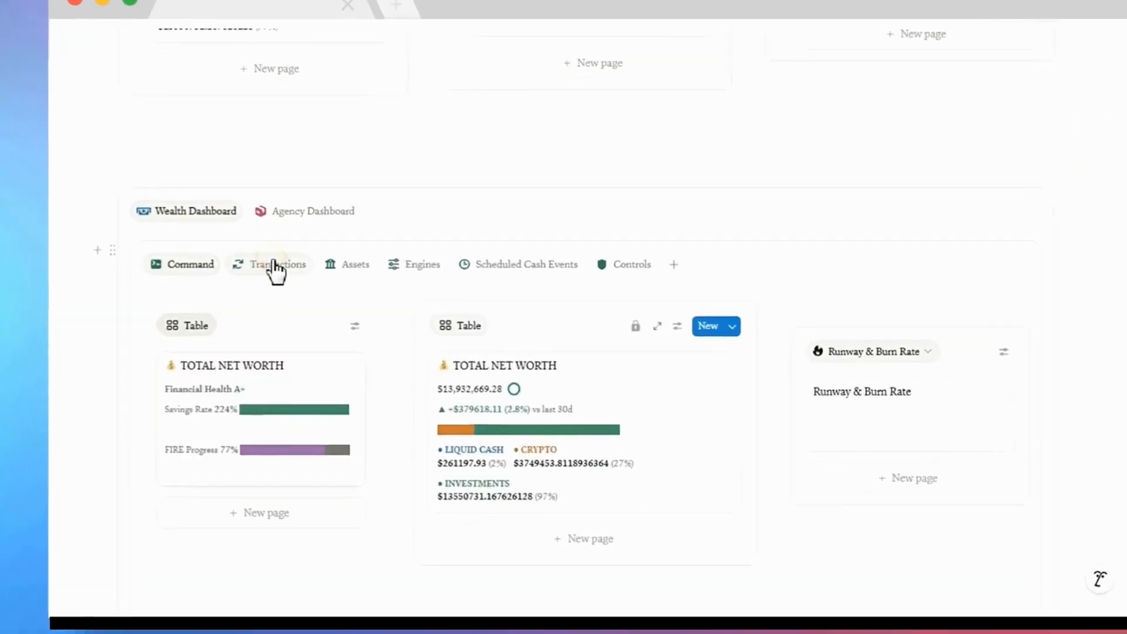
{"action": "left_click", "coordinate": [289, 292]}
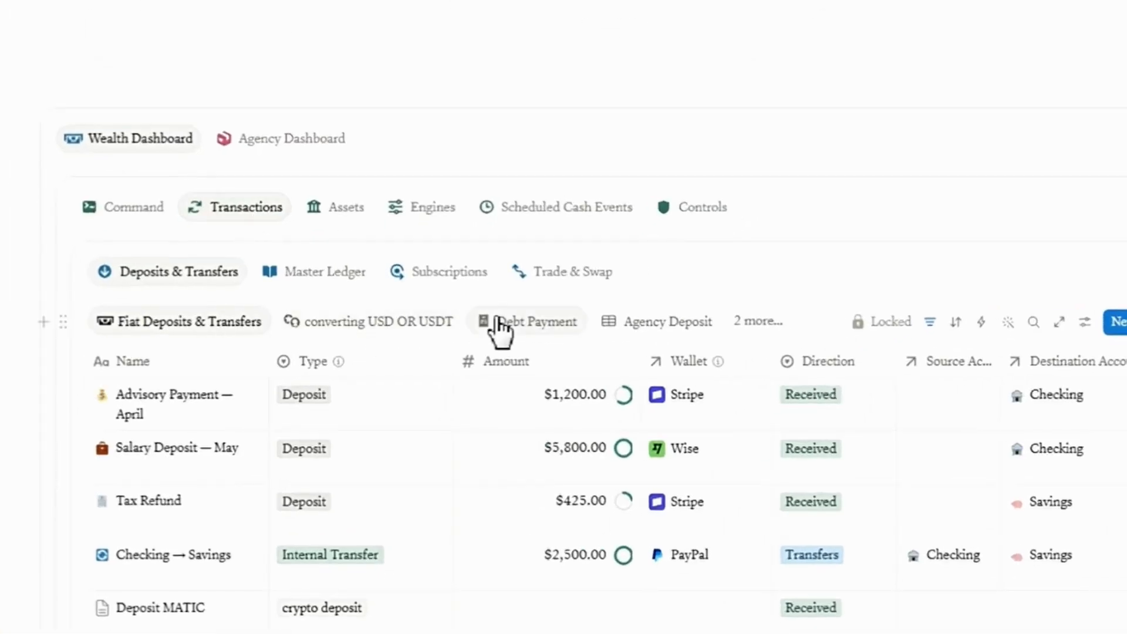
{"action": "left_click", "coordinate": [750, 326]}
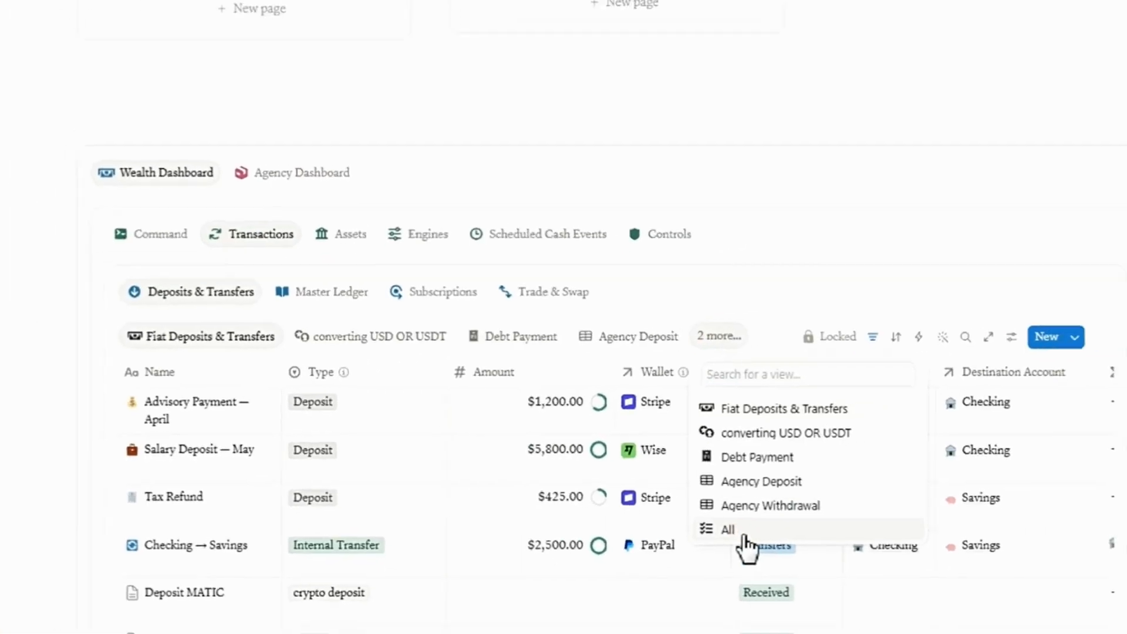
{"action": "left_click", "coordinate": [769, 537]}
{"action": "scroll", "coordinate": [279, 422], "scroll_direction": "down", "scroll_amount": 2}
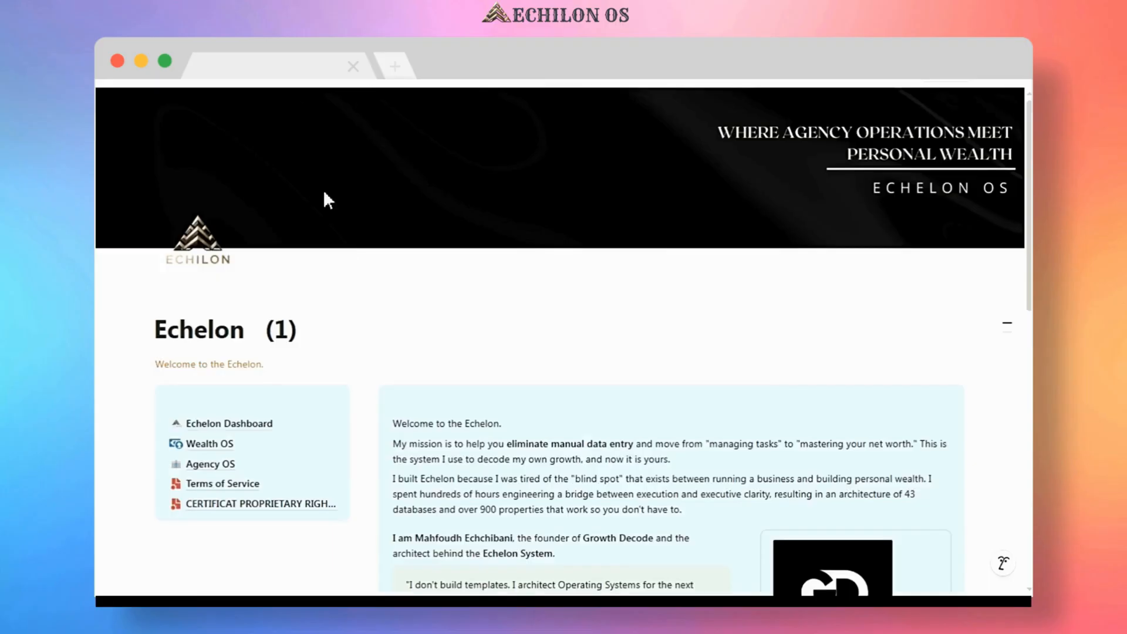
{"action": "scroll", "coordinate": [485, 311], "scroll_direction": "down", "scroll_amount": 1}
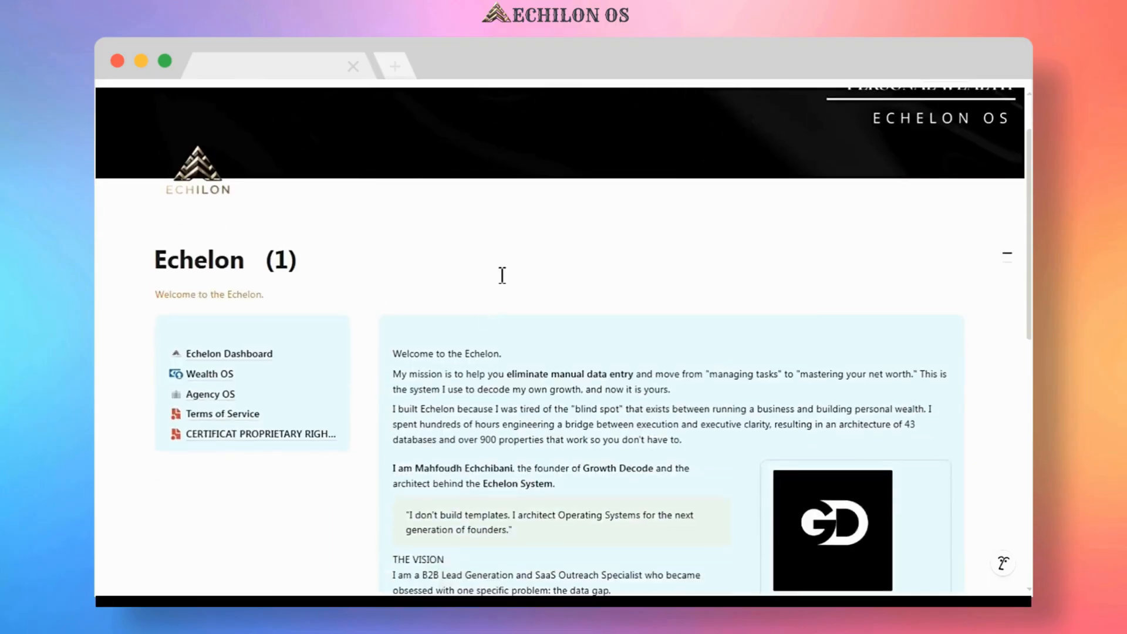
{"action": "scroll", "coordinate": [511, 251], "scroll_direction": "down", "scroll_amount": 1}
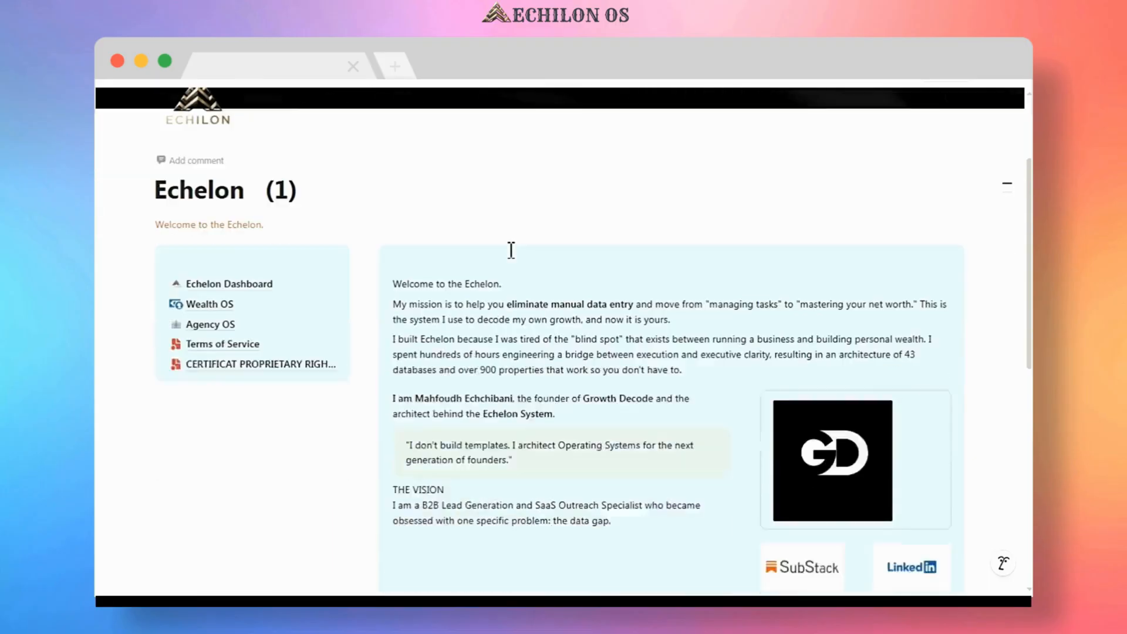
{"action": "scroll", "coordinate": [490, 245], "scroll_direction": "down", "scroll_amount": 1}
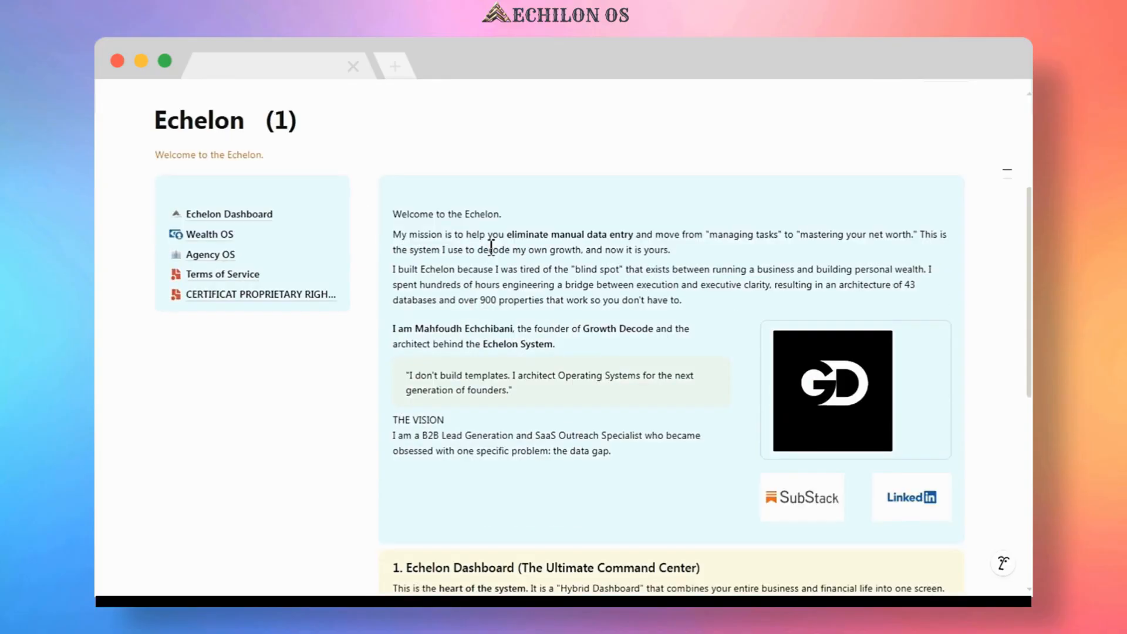